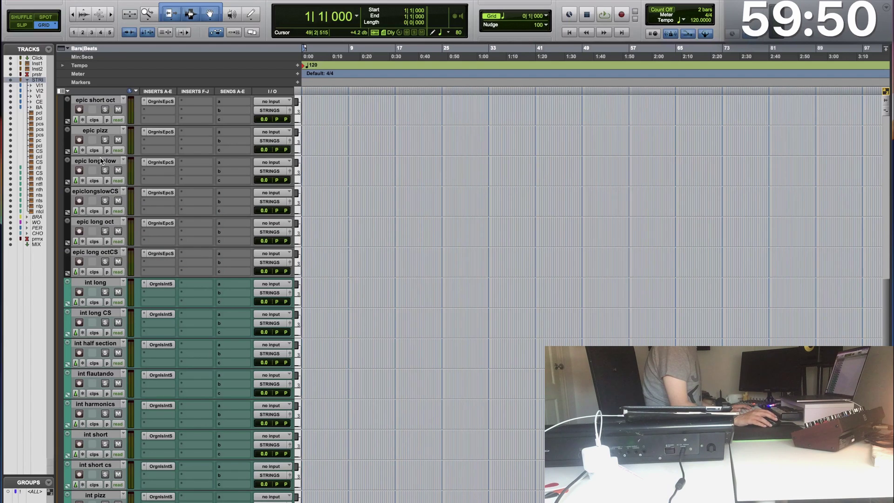
Step: Select the epic pizz strings track and record-arm it
scroll(117, 303, up, 3)
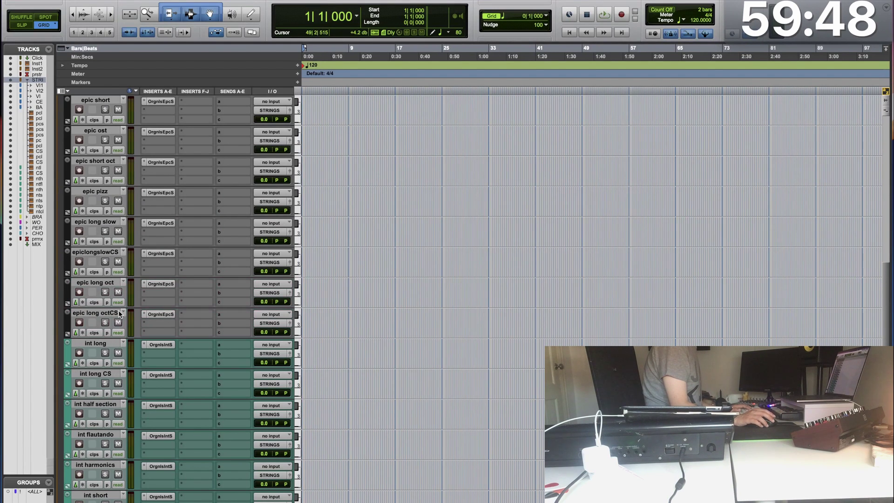
scroll(118, 311, up, 2)
click(83, 223)
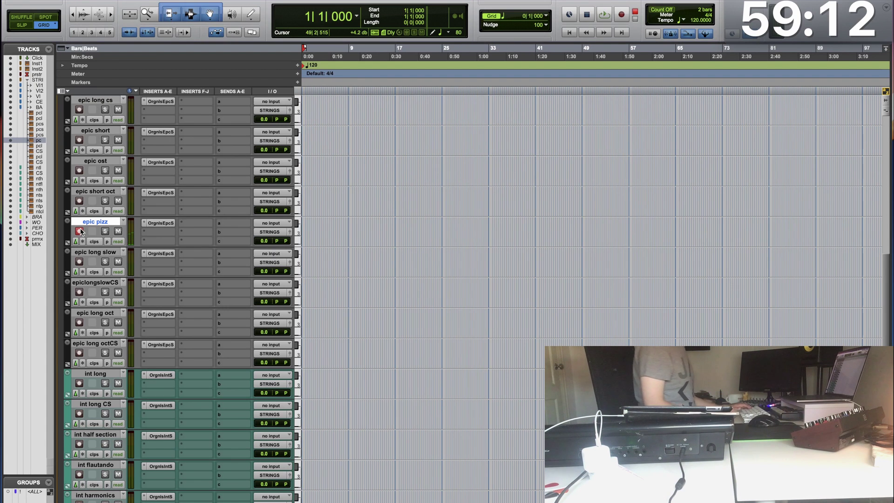
Step: Play the session briefly from bar 1 to hear the click, and stop playback
key(space)
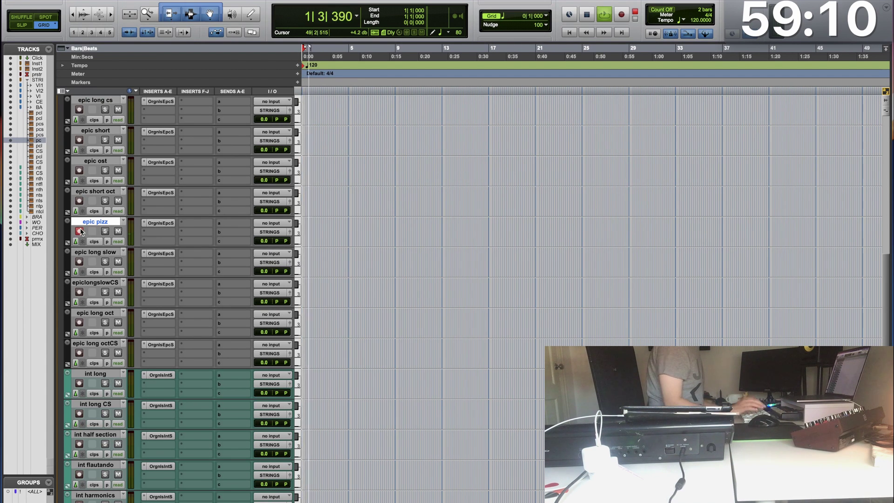
key(super+bracketright)
key(super+bracketright)
scroll(308, 150, up, 10)
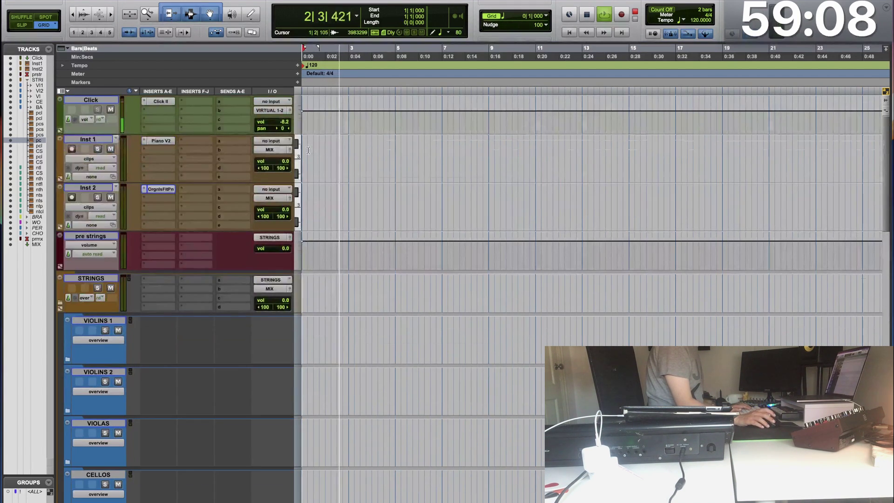
key(space)
Step: Try a first MIDI take of the pizzicato part on the epic pizz track from bar 1
scroll(299, 225, down, 3)
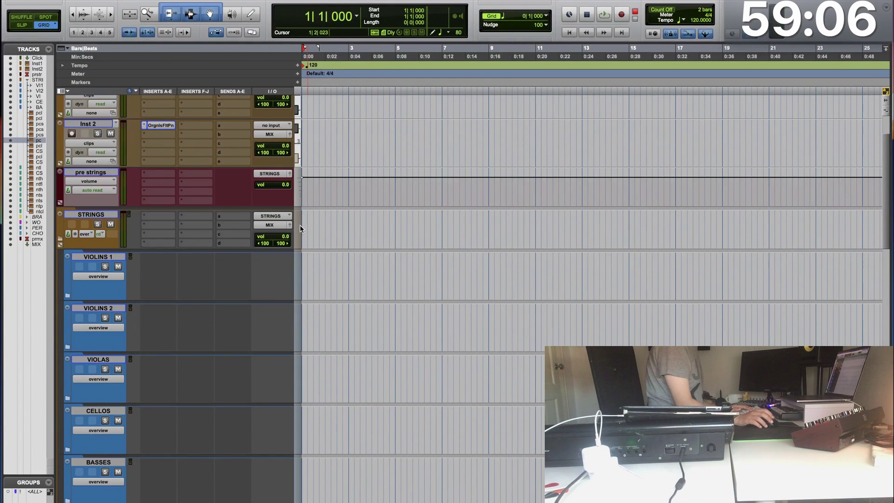
scroll(299, 234, down, 10)
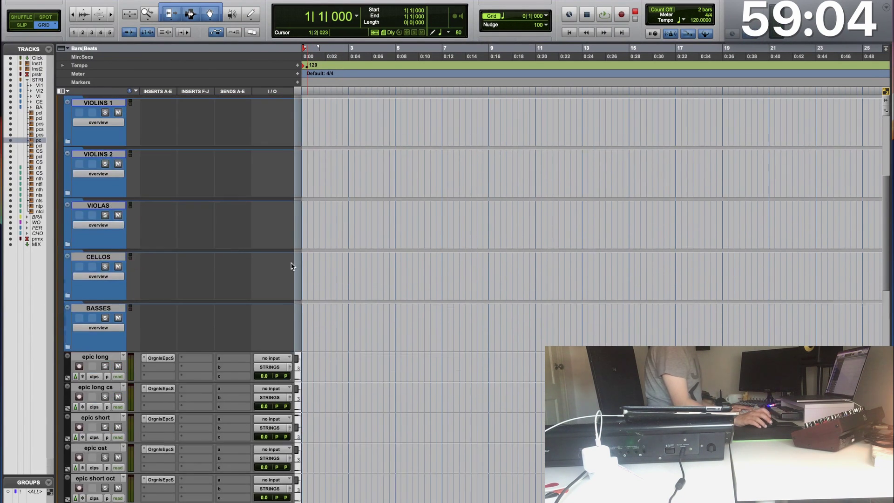
key(super+space)
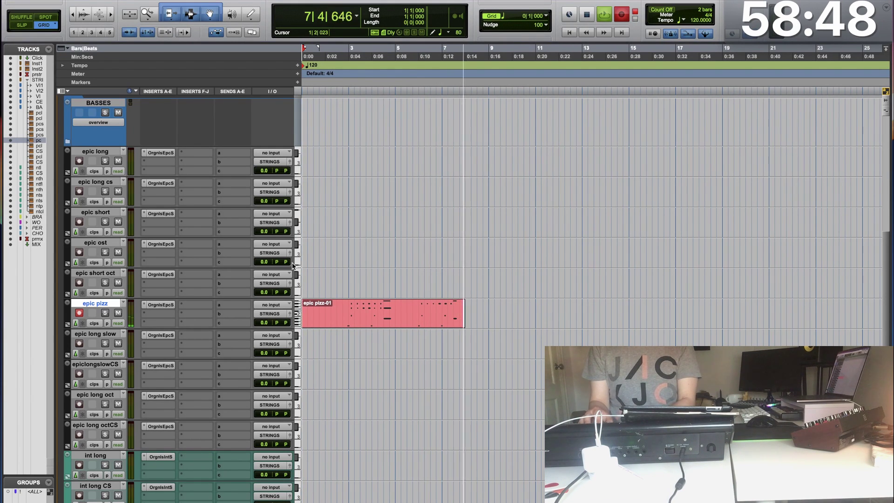
key(space)
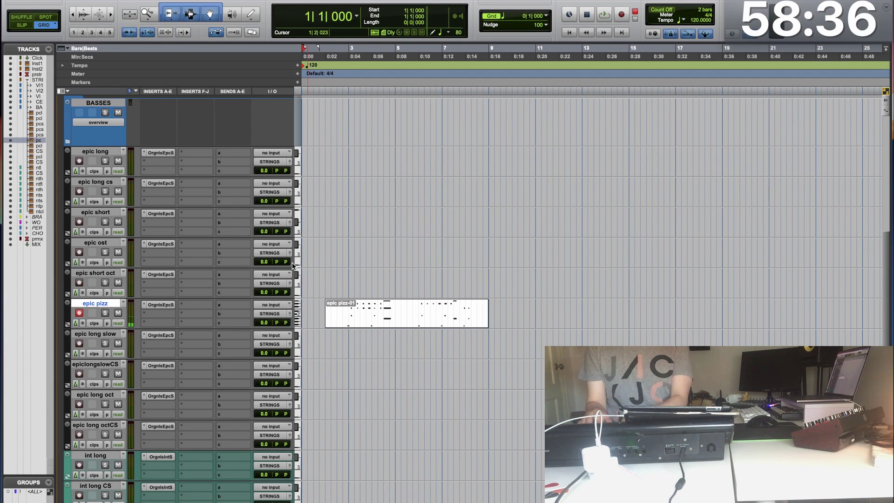
Step: Record a new pizzicato MIDI take on the epic pizz track from bar 1 to bar 7
key(space)
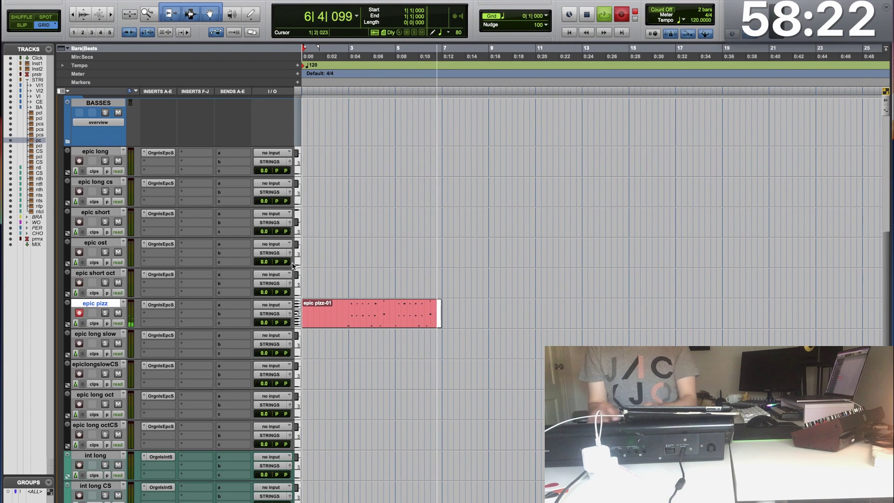
key(space)
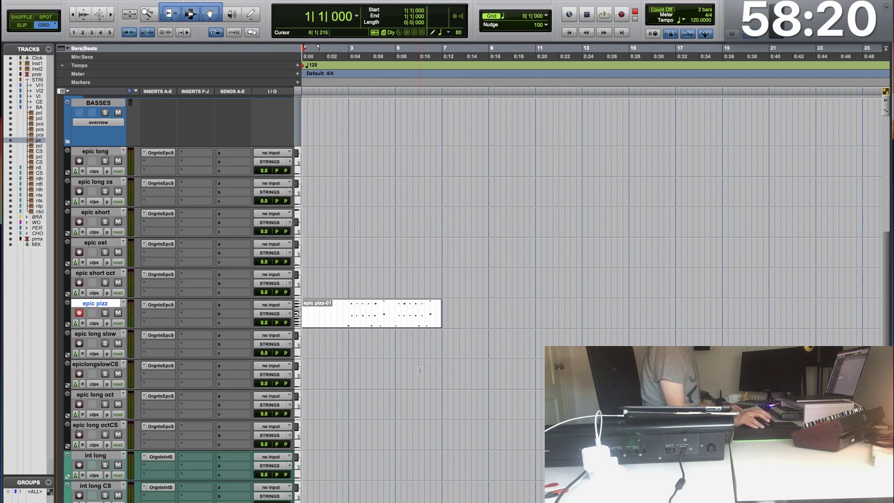
Step: Quantize the recorded epic pizz clip to a 1/16 note grid with the strength set to 70%
click(363, 328)
key(alt+0)
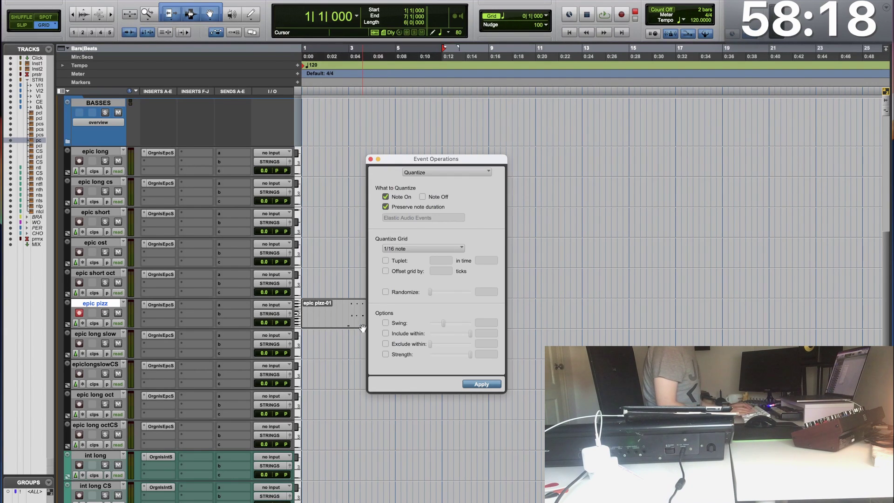
click(392, 356)
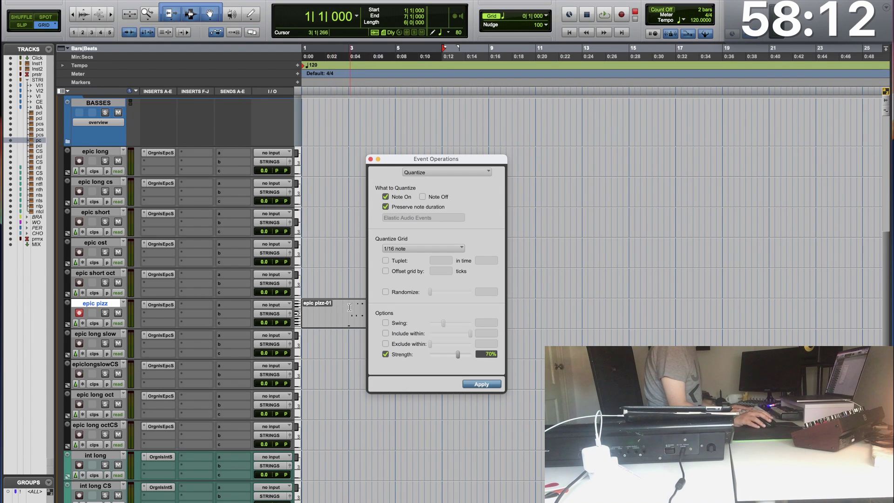
key(space)
click(371, 158)
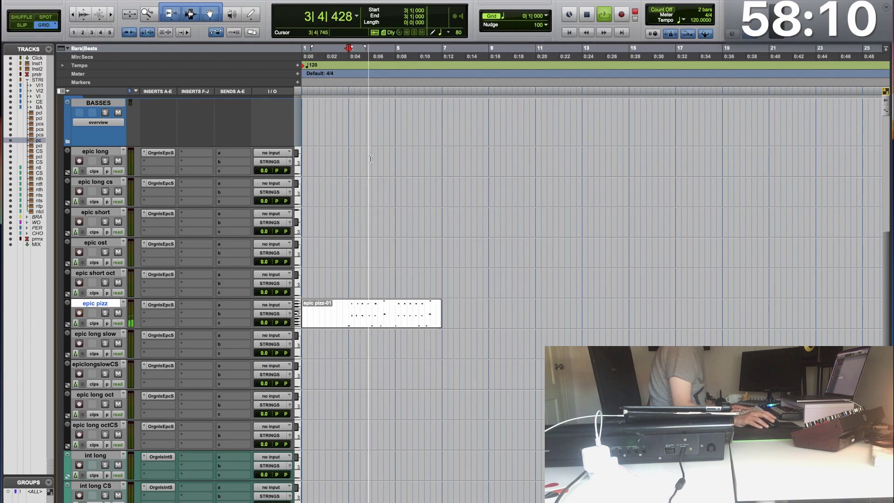
Step: Play the epic pizz clip and examine the timing of its bar 3 and 4 notes in the MIDI editor
key(super+bracketright)
key(super+bracketright)
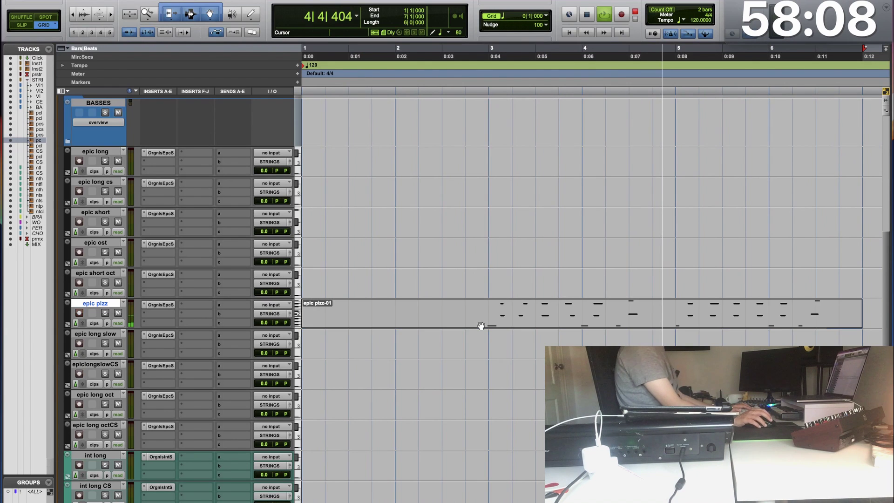
double_click(481, 325)
key(super+bracketright)
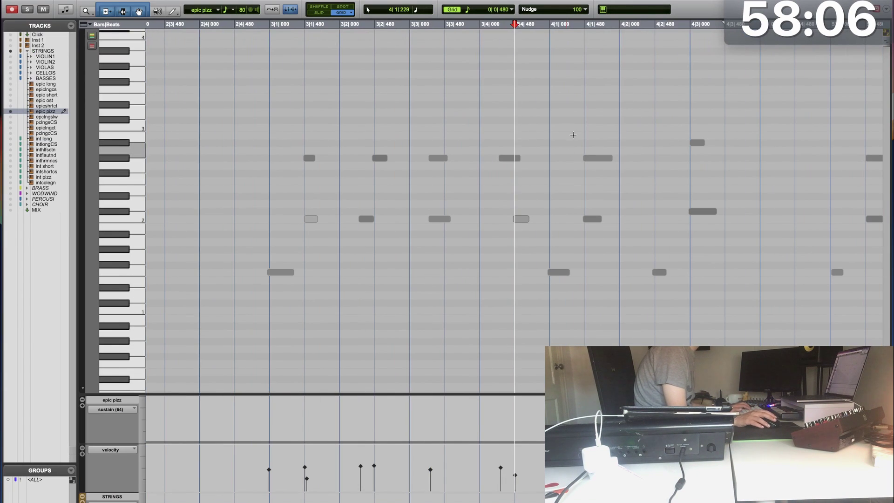
click(574, 136)
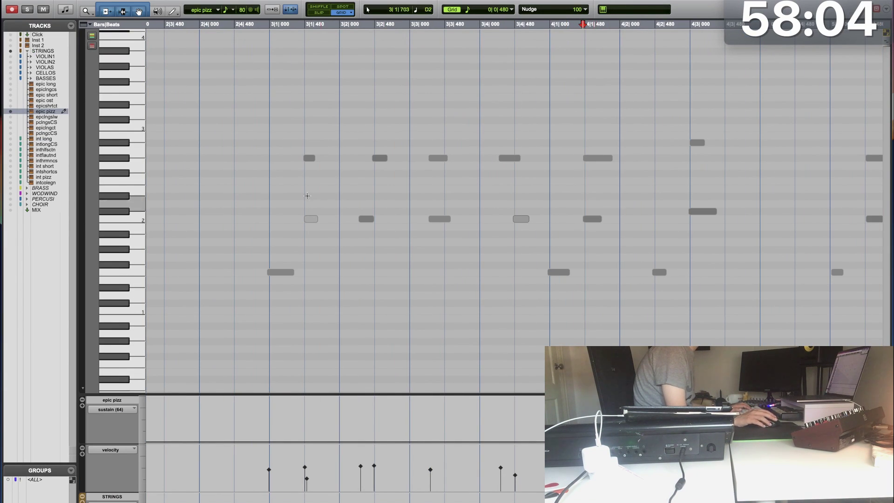
scroll(270, 185, right, 3)
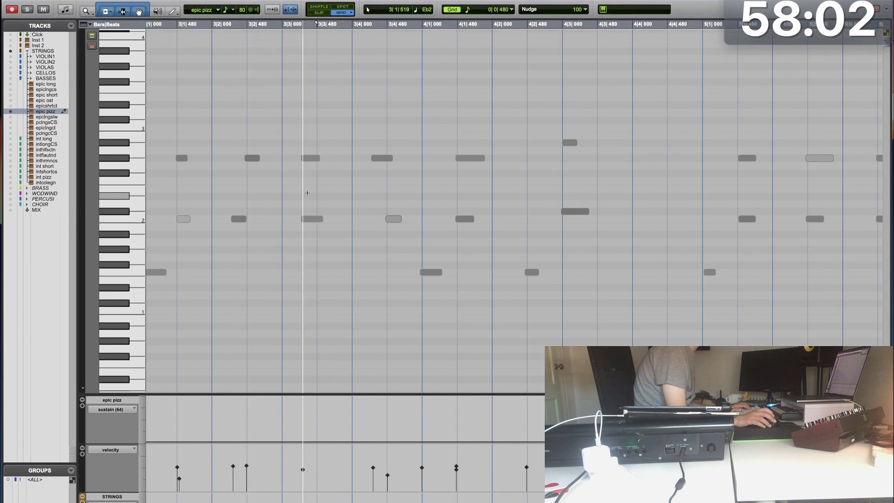
drag(296, 125, 321, 216)
click(301, 225)
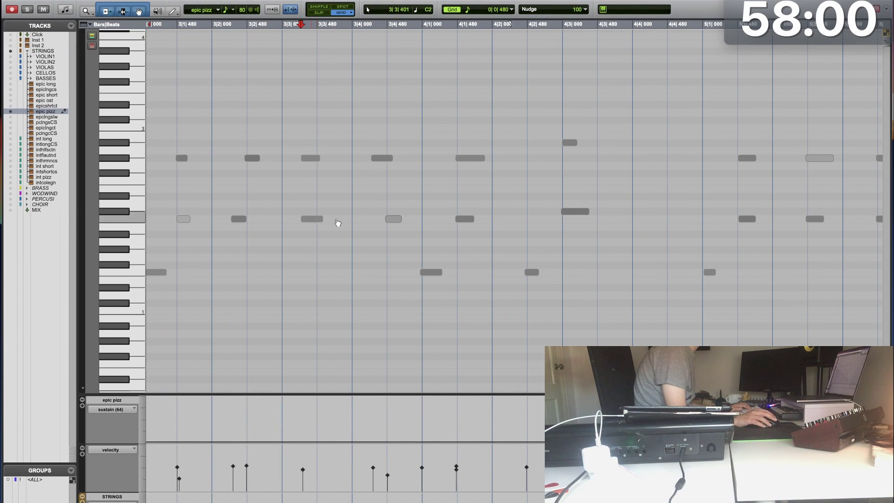
key(super+equal)
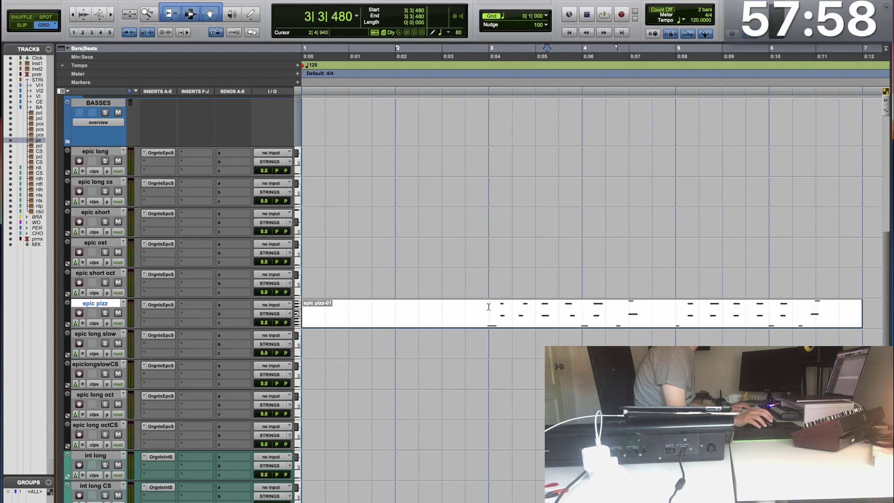
Step: Reopen the epic pizz clip in the MIDI editor at the bar 3 notes
click(477, 320)
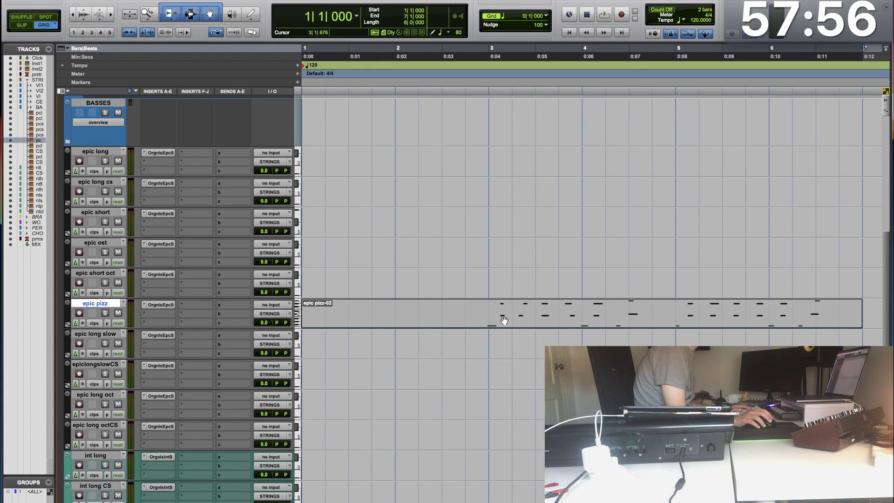
key(super+equal)
mouse_move(720, 137)
mouse_down()
mouse_move(755, 226)
mouse_move(785, 235)
mouse_up()
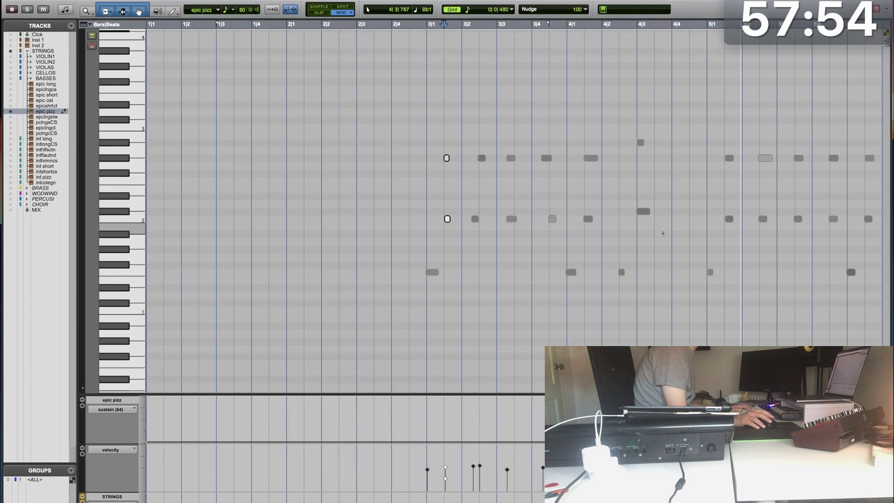
key(super+bracketright)
Step: Try to move the early two-note chord in beat 3 of bar 3 to 3|3|480
drag(525, 130, 583, 240)
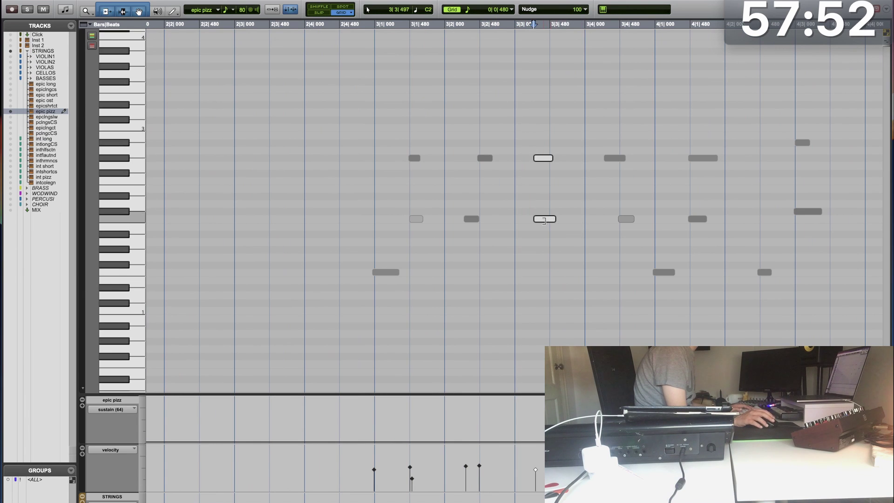
scroll(439, 180, right, 3)
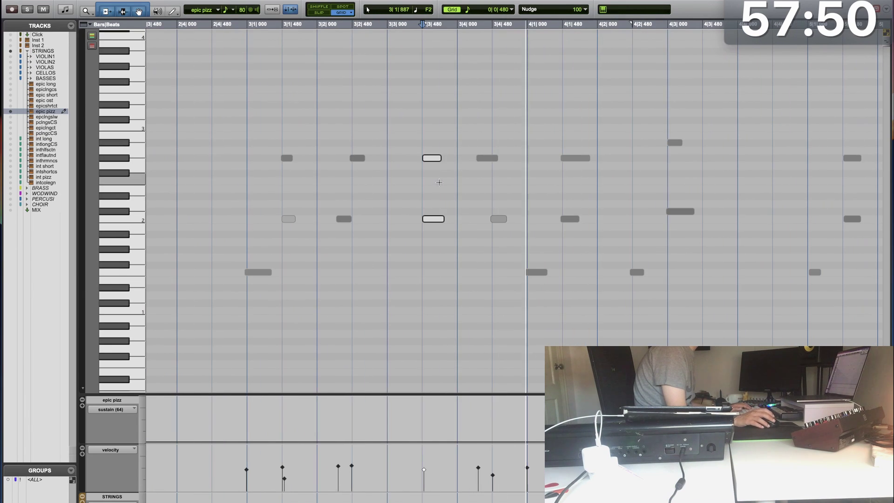
key(KP_Subtract)
click(234, 130)
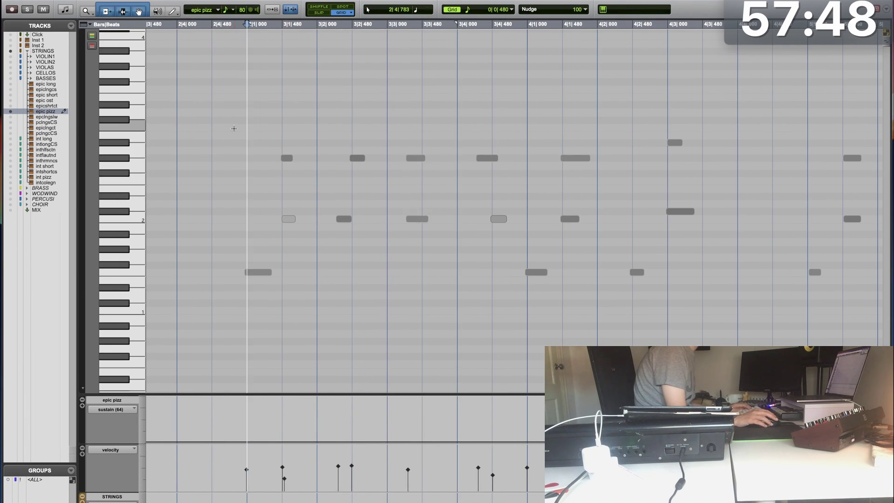
Step: Align the early bar 3 notes to the grid: the lower note at 3|2|480, the chord at 3|3|480 and the upper note at 3|4|480
click(344, 219)
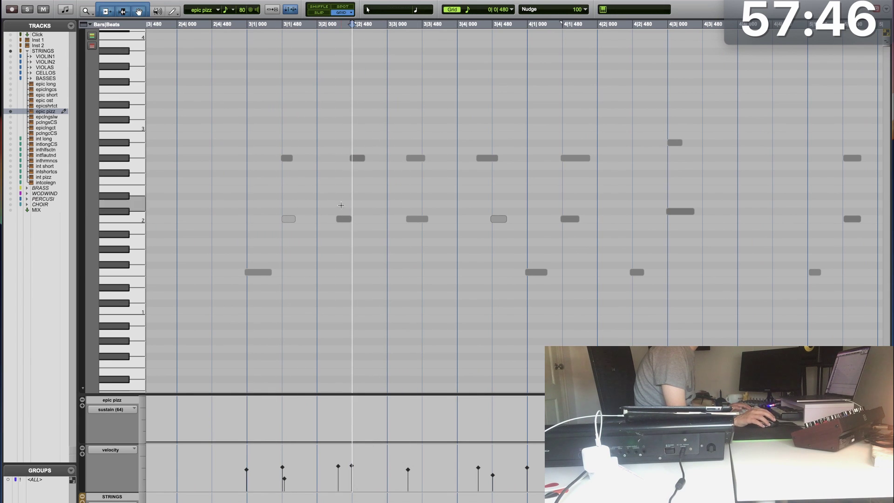
key(space)
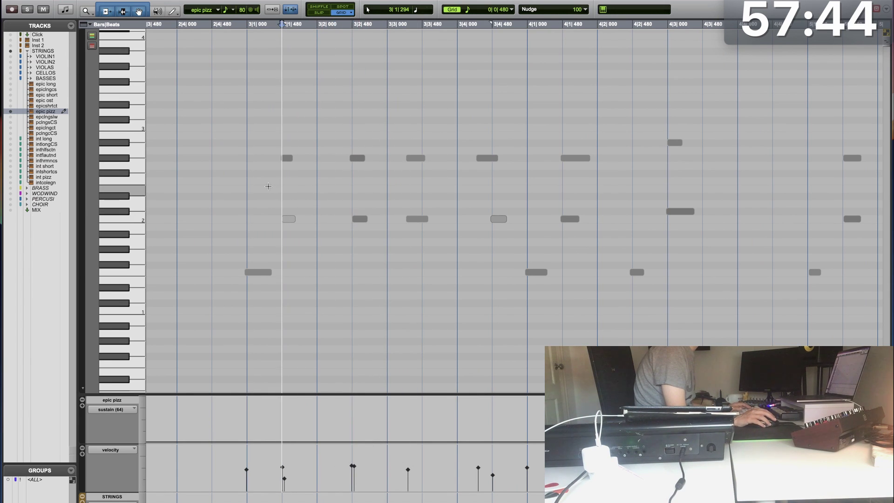
drag(410, 148, 429, 224)
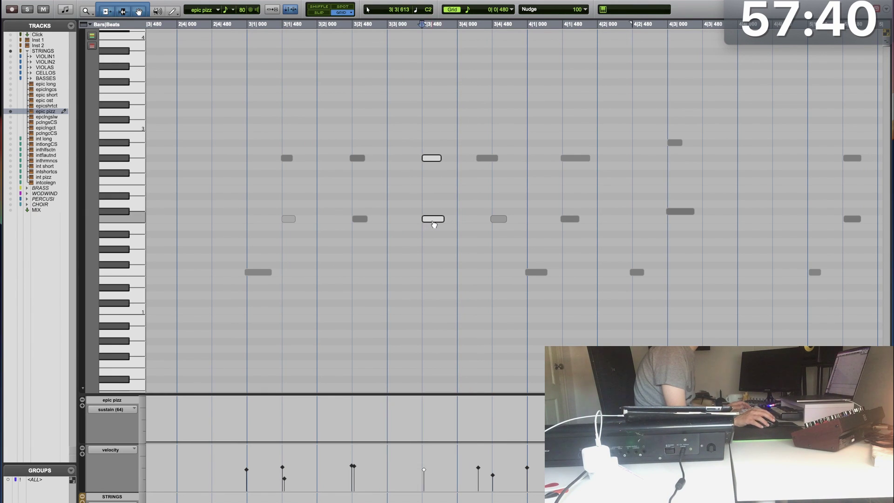
drag(487, 158, 502, 160)
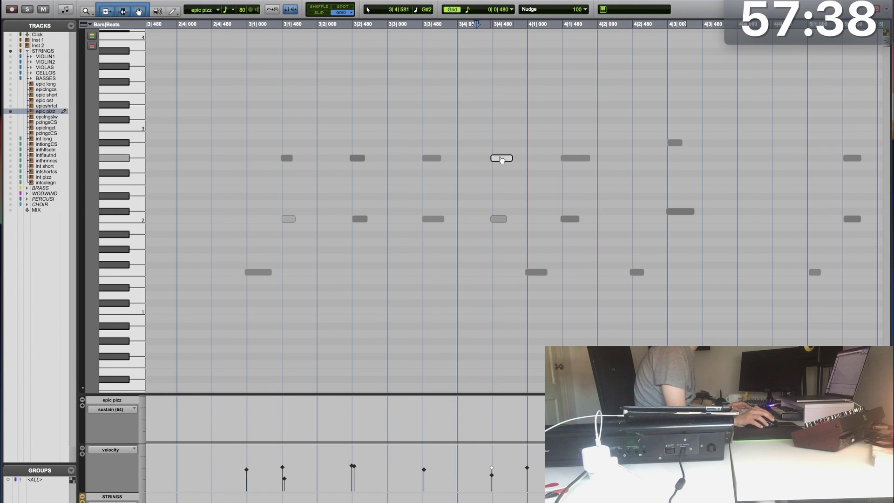
key(space)
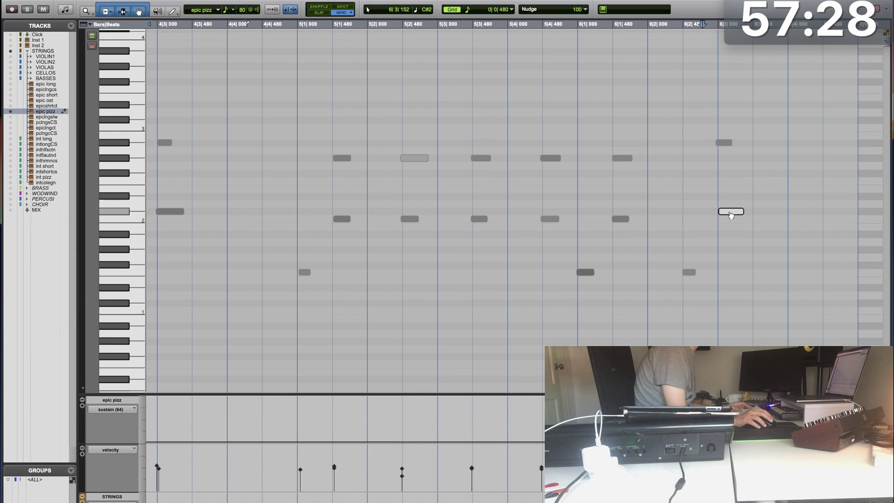
Step: Close the MIDI editor, select the epic pizz phrase from 3|1|000 to 7|1|000, and loop its playback
key(super+w)
drag(503, 309, 455, 313)
key(super+bracketleft)
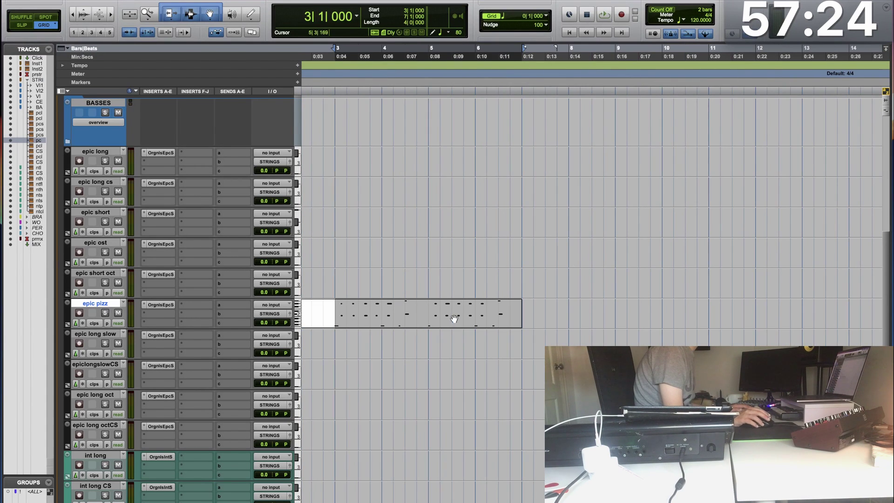
key(space)
Step: Record-arm the epic short oct track and switch to int flautando to audition sounds over the looping phrase
click(89, 274)
click(80, 283)
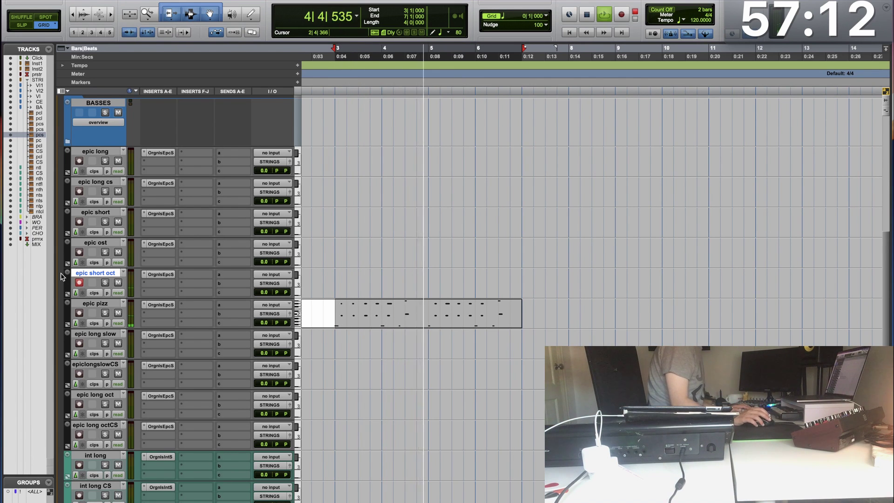
scroll(100, 315, down, 5)
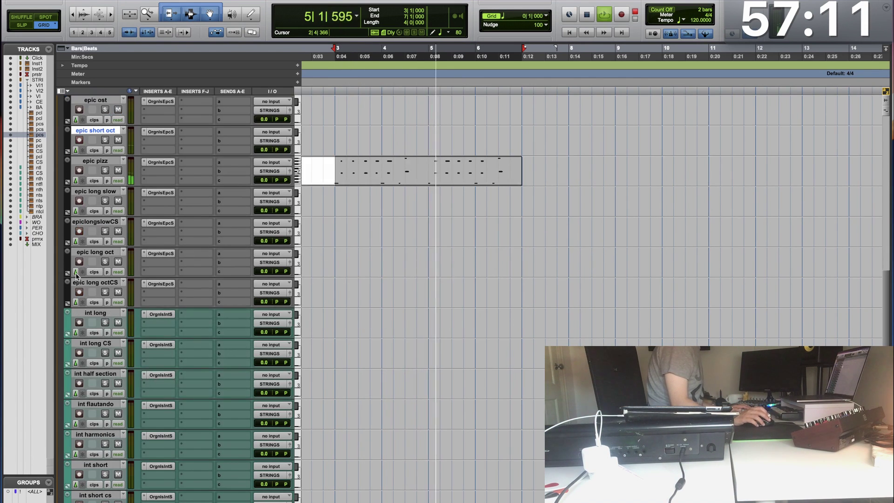
click(94, 403)
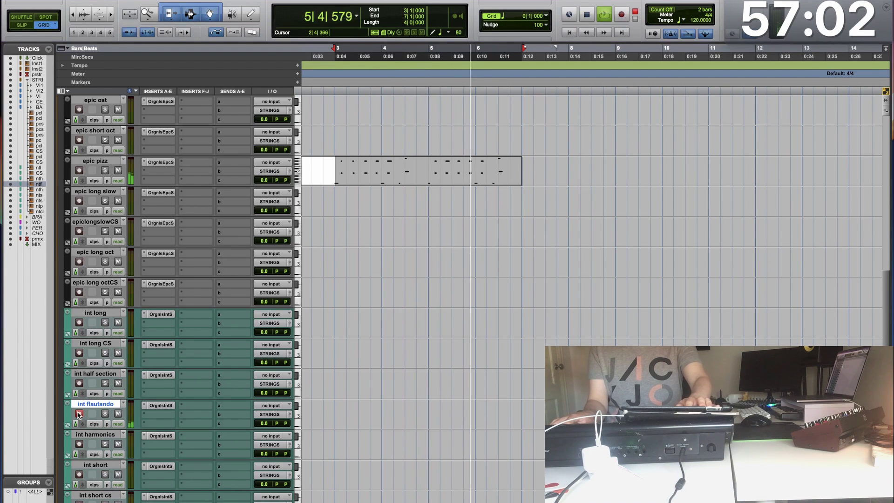
Step: Stop playback, lower the epic pizz track's volume to -9.2 dB, and restart the loop
key(space)
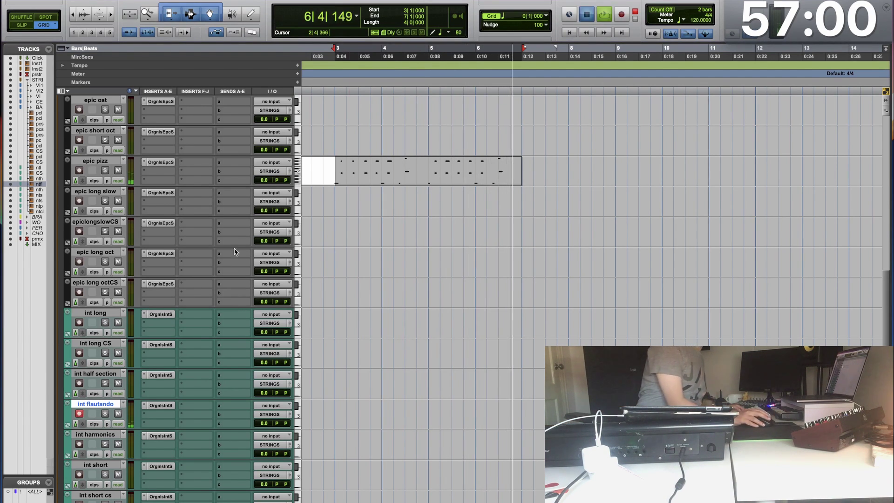
drag(264, 184, 265, 180)
key(space)
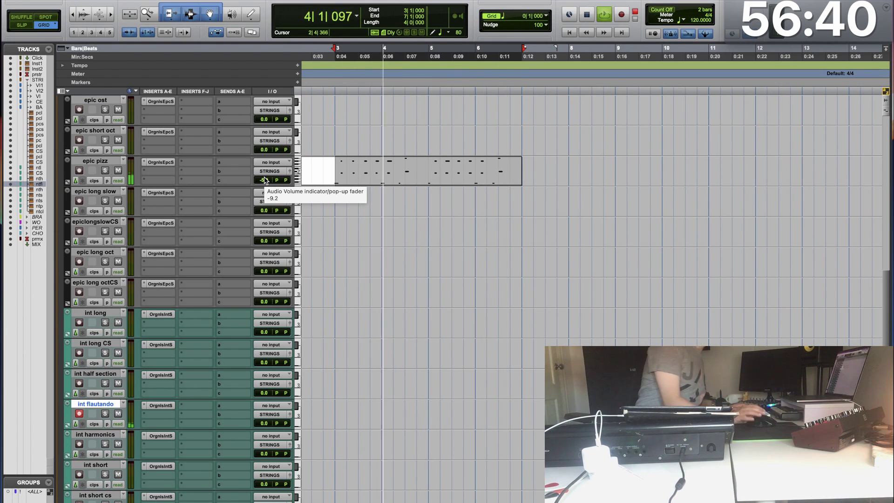
Step: Stop the loop, switch record-arming to the int col legno track, and audition it over the looping phrase
key(space)
scroll(132, 347, down, 4)
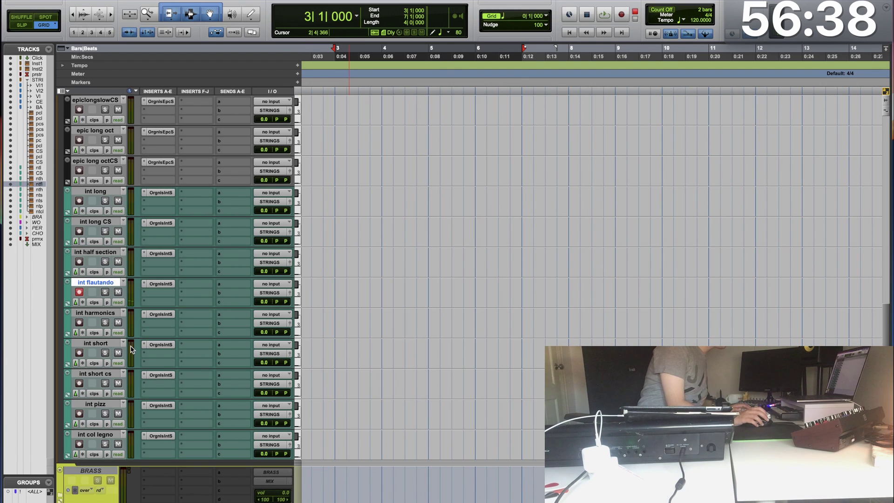
scroll(132, 350, down, 3)
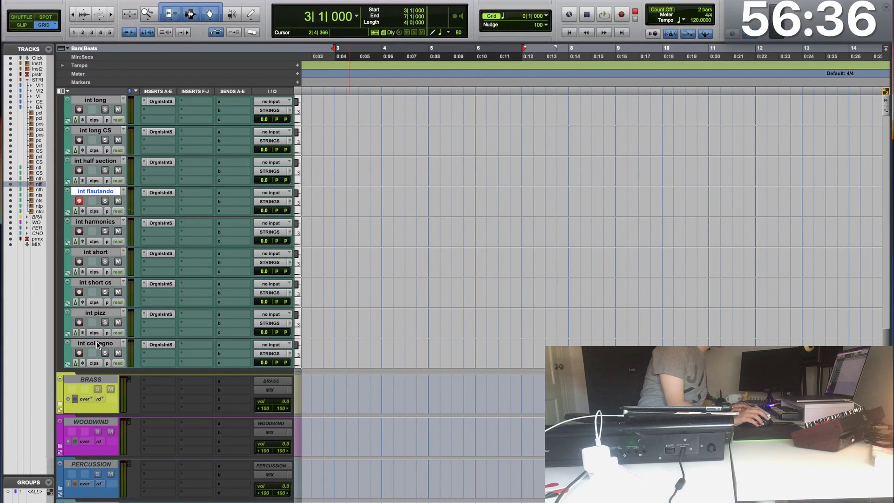
click(97, 341)
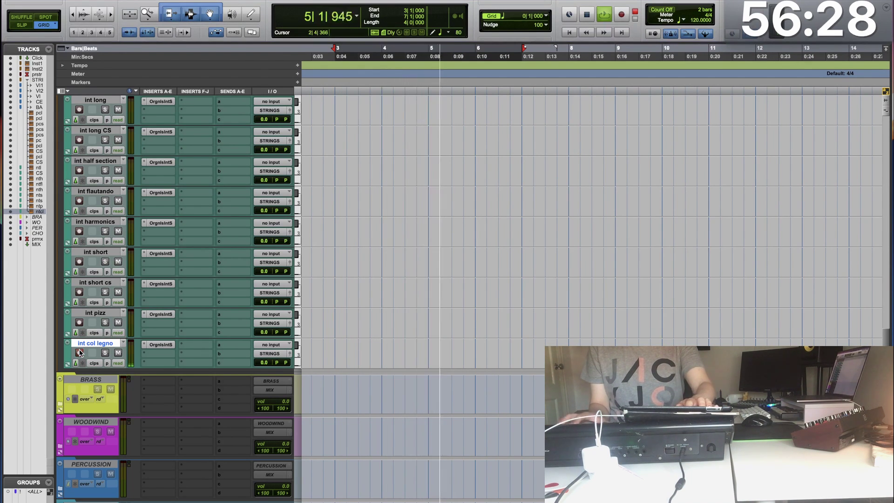
click(79, 352)
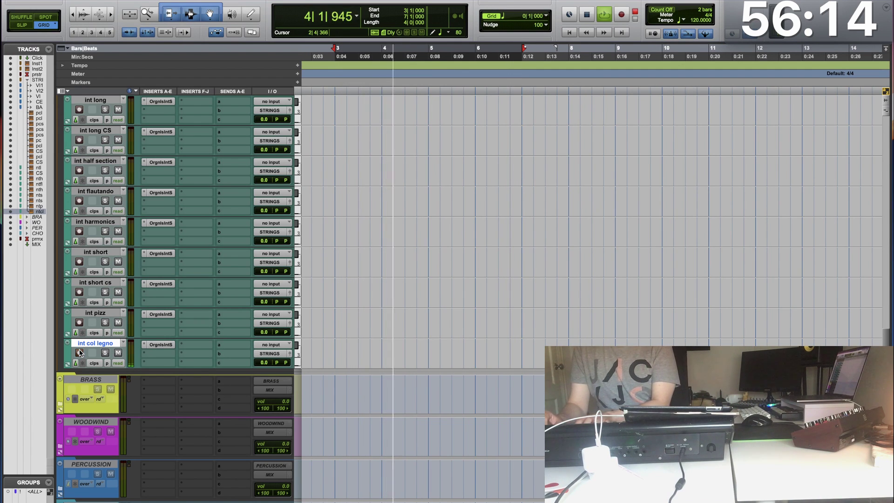
click(79, 352)
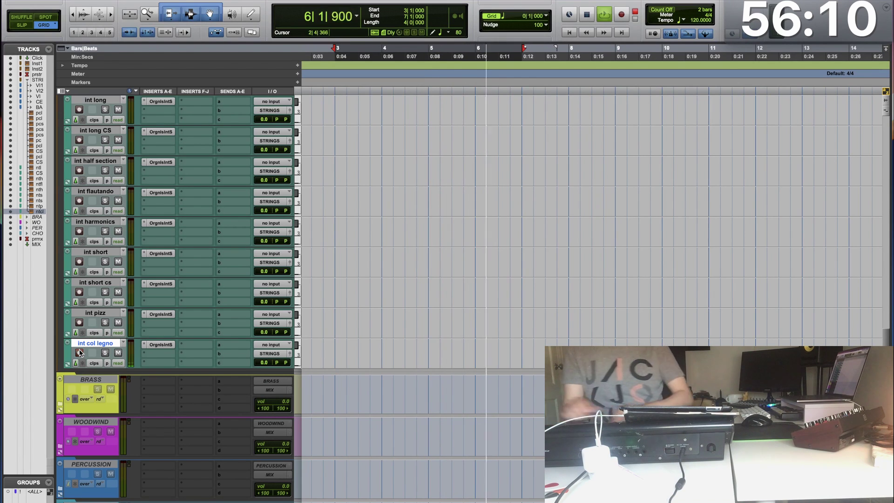
key(space)
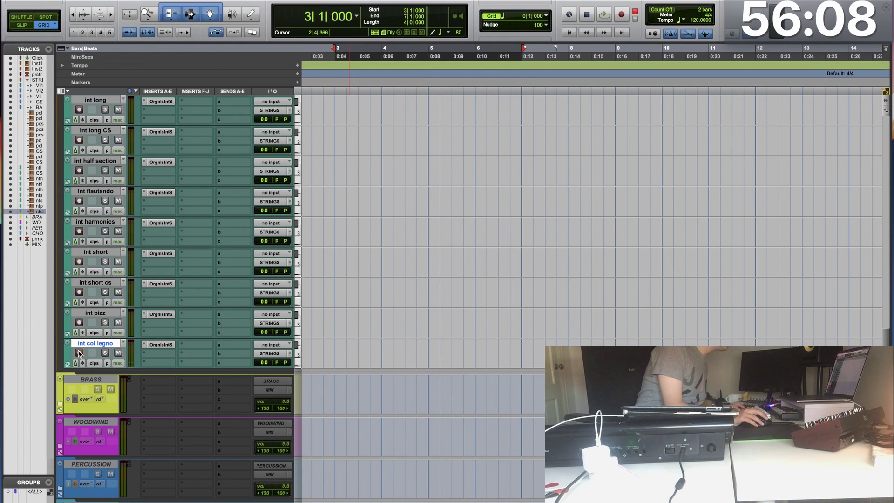
Step: Expand the WOODWIND folder and its CLARINETS subfolder to show the individual clarinet tracks
click(60, 445)
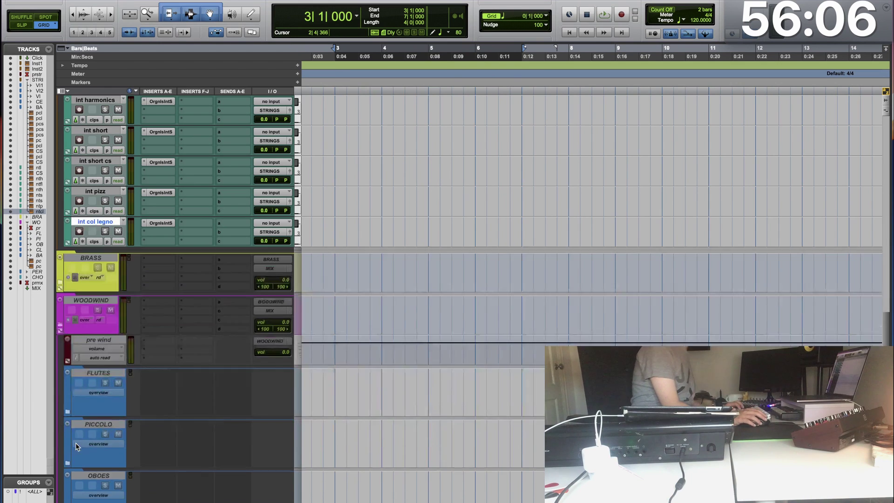
scroll(76, 441, down, 5)
scroll(122, 403, down, 1)
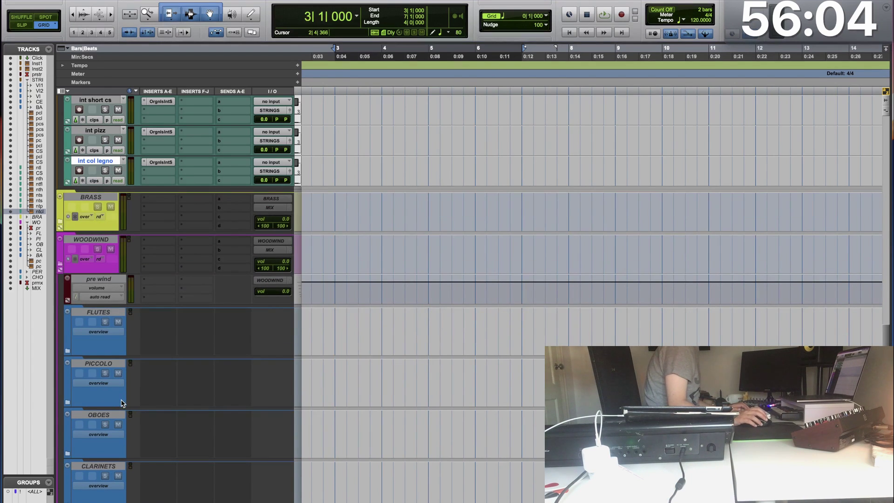
click(99, 416)
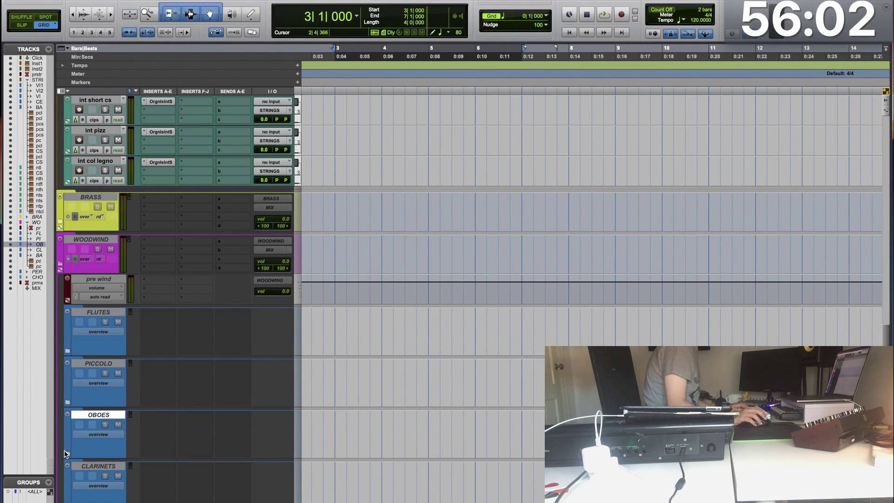
click(85, 471)
key(ctrl+alt+super+f)
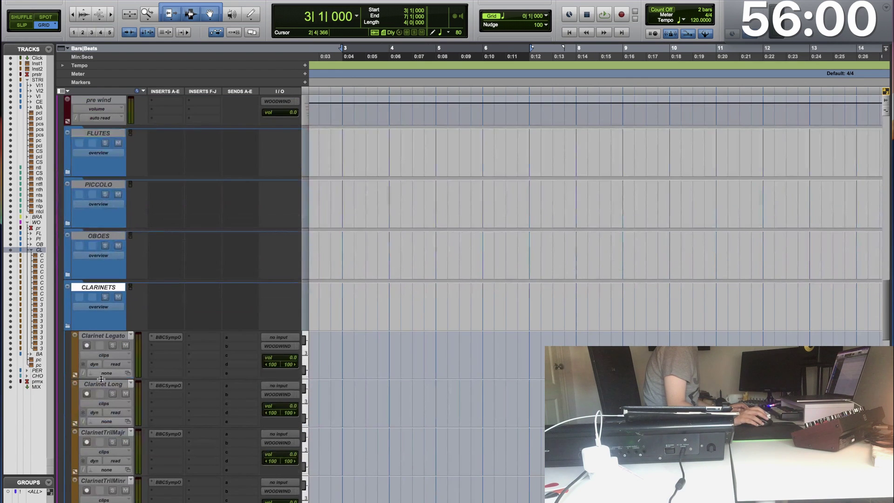
Step: Look through the clarinet articulations and make the CLARINETS folder track active
scroll(107, 426, down, 10)
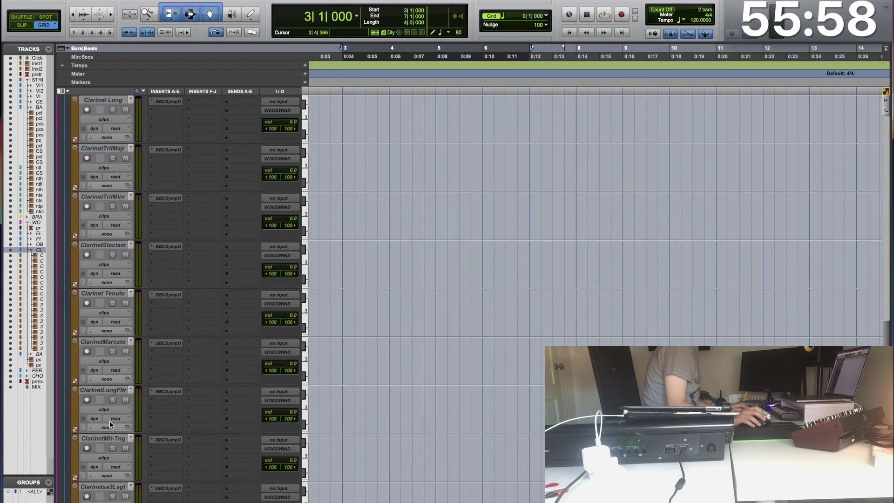
scroll(110, 424, down, 2)
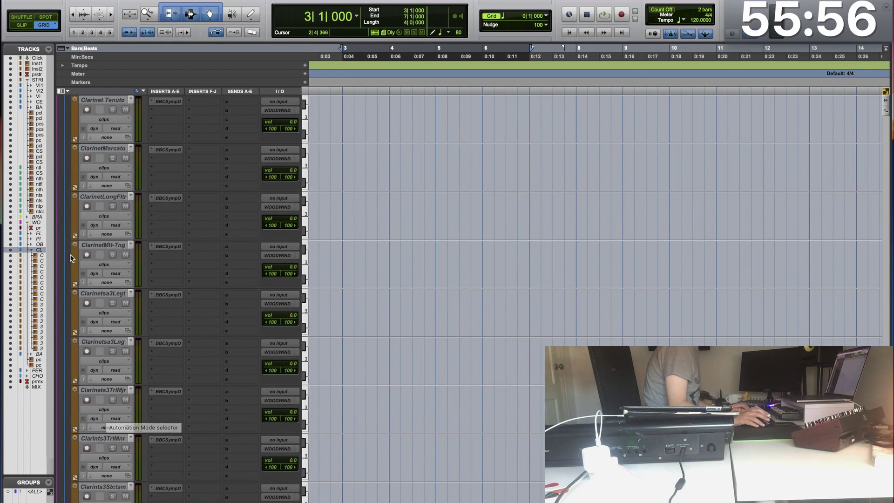
scroll(86, 259, up, 10)
right_click(89, 259)
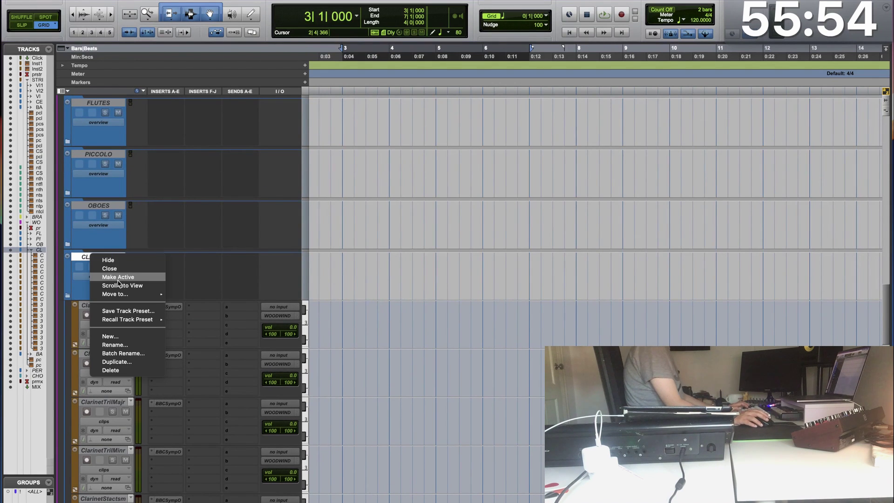
click(117, 277)
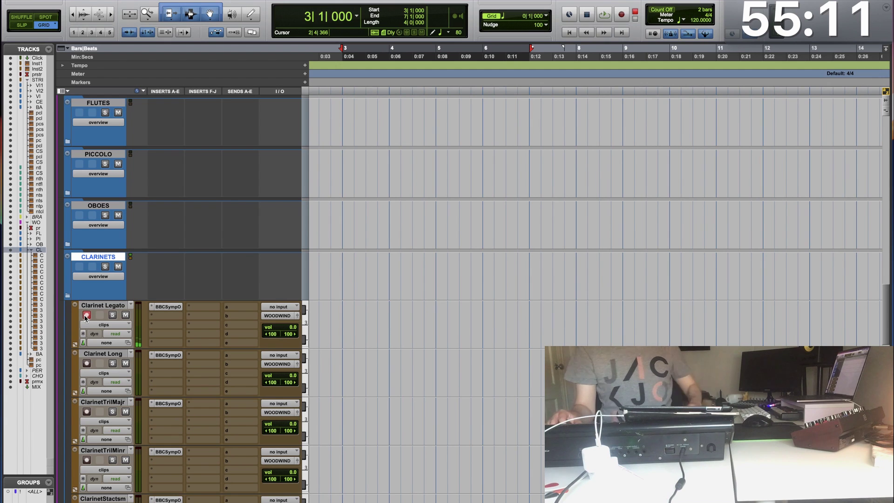
Step: Audition the record-armed Clarinet Legato track over the looping phrase, then stop and return to the session start
key(space)
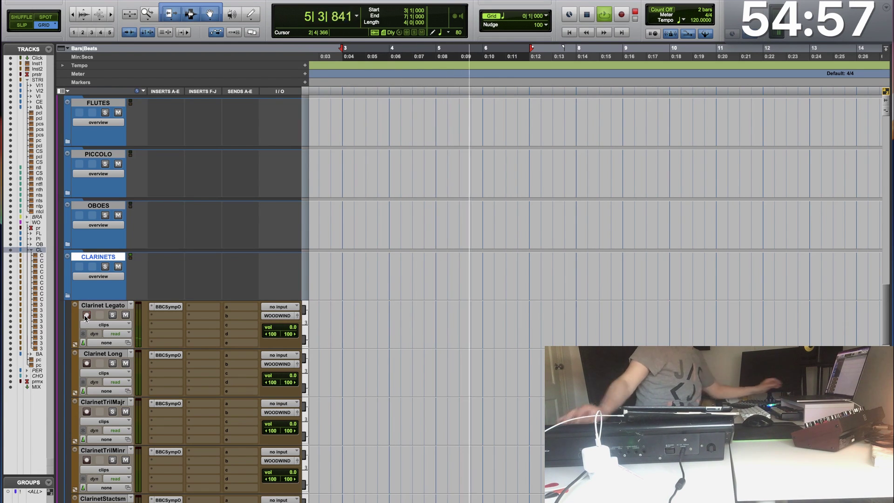
key(space)
key(Return)
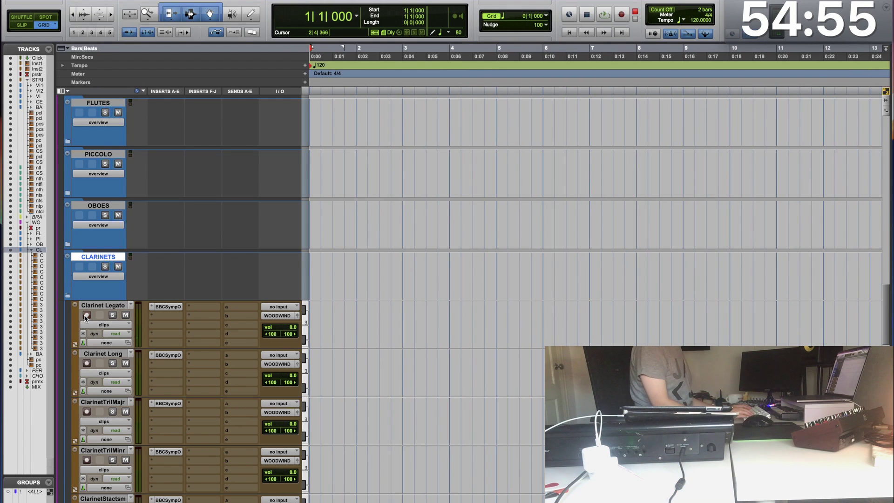
key(super+space)
key(space)
key(super+space)
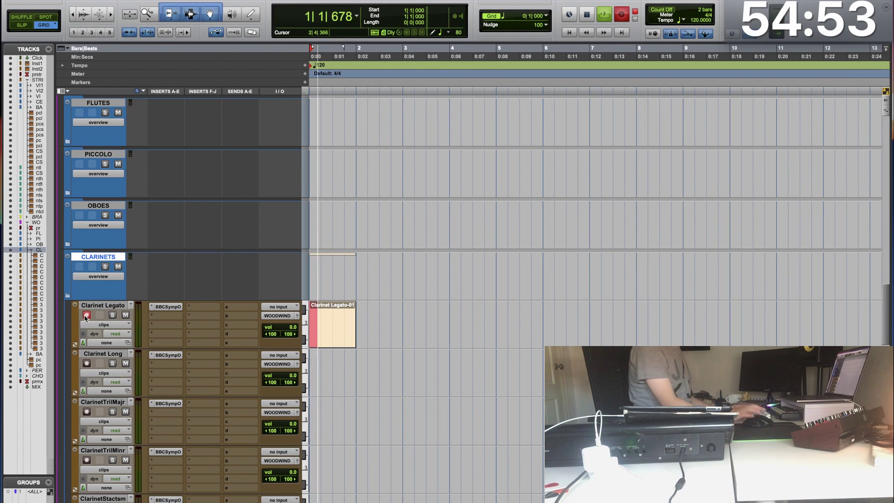
scroll(214, 241, up, 5)
scroll(214, 240, up, 5)
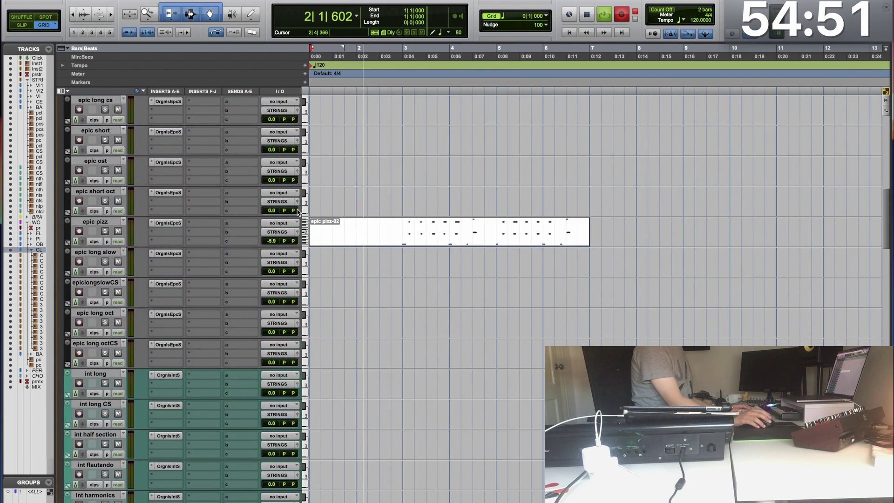
key(super+period)
scroll(300, 201, down, 10)
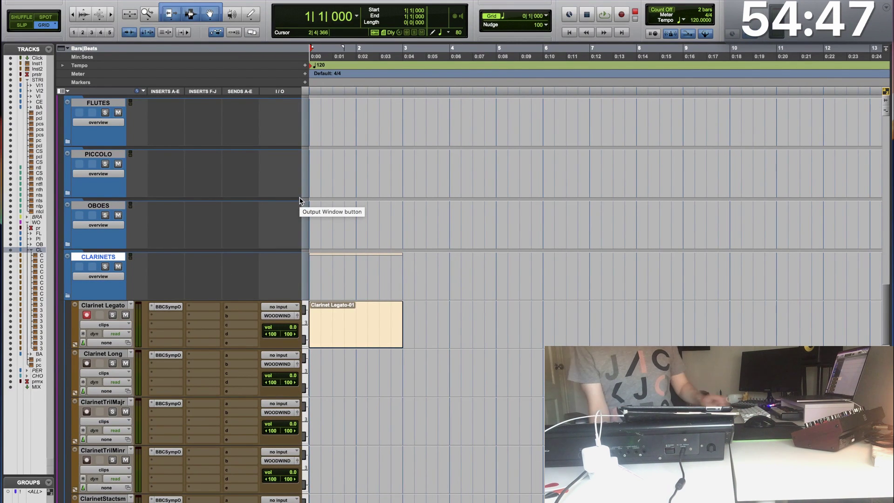
key(super+space)
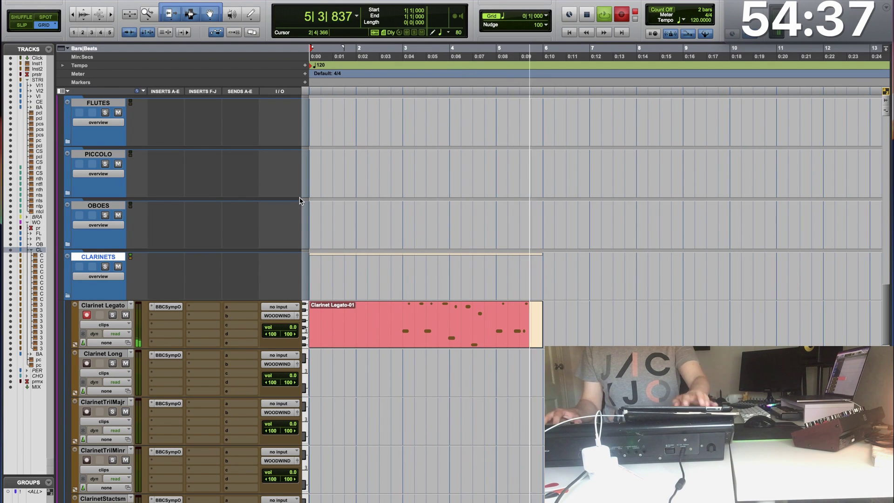
key(super+period)
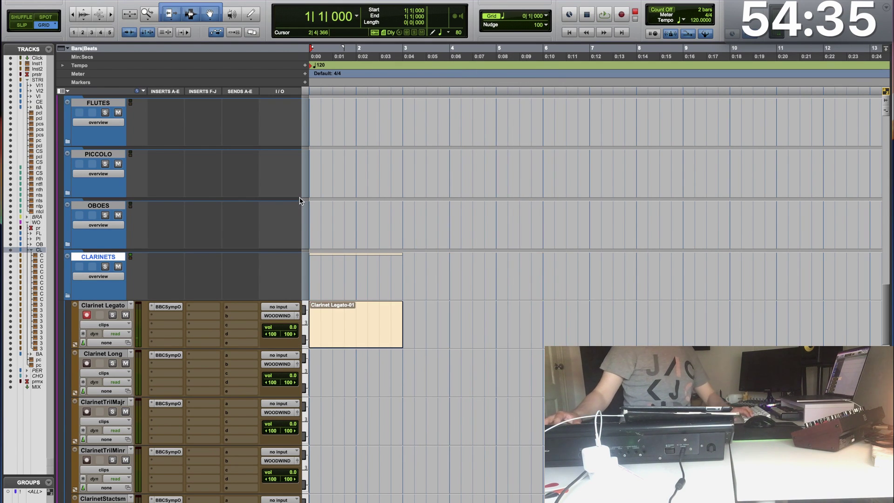
Step: Record a Clarinet Legato take from 1|1|000 to 7|1|000, playing the melody from bar 3
key(super+space)
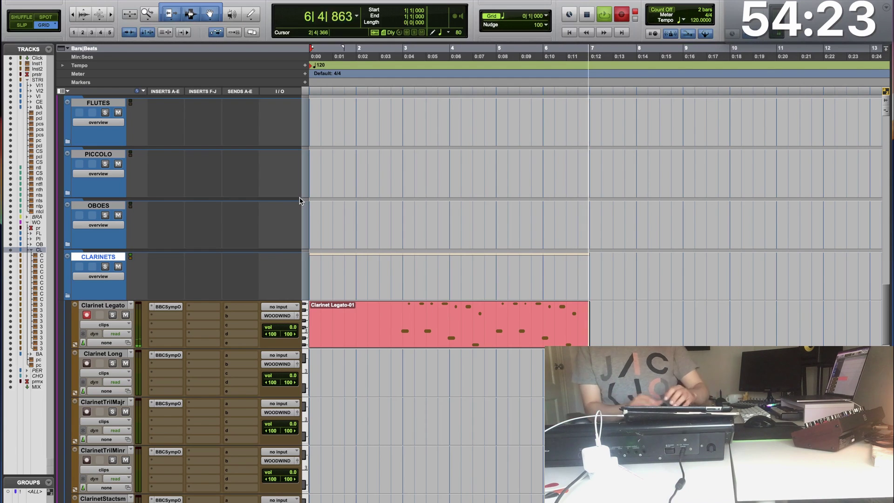
key(space)
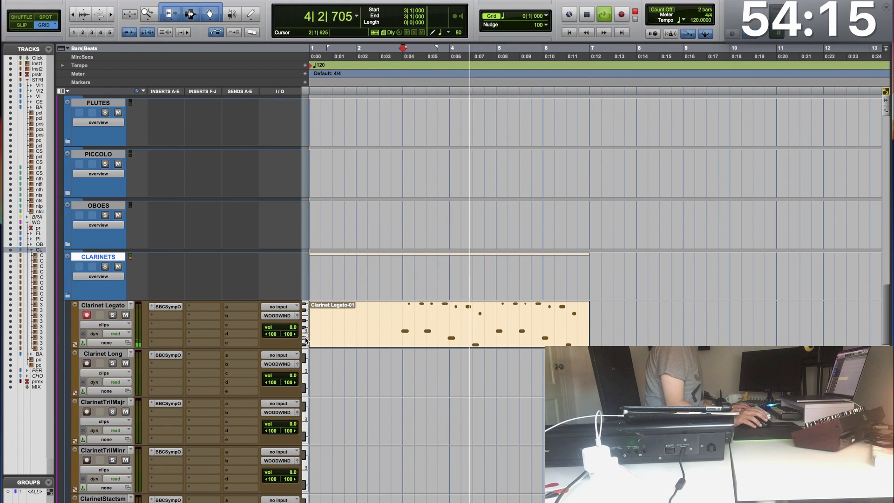
Step: Try to quantize the whole recorded Clarinet Legato clip to the grid while listening, then stop playback
click(392, 338)
key(alt+0)
key(Return)
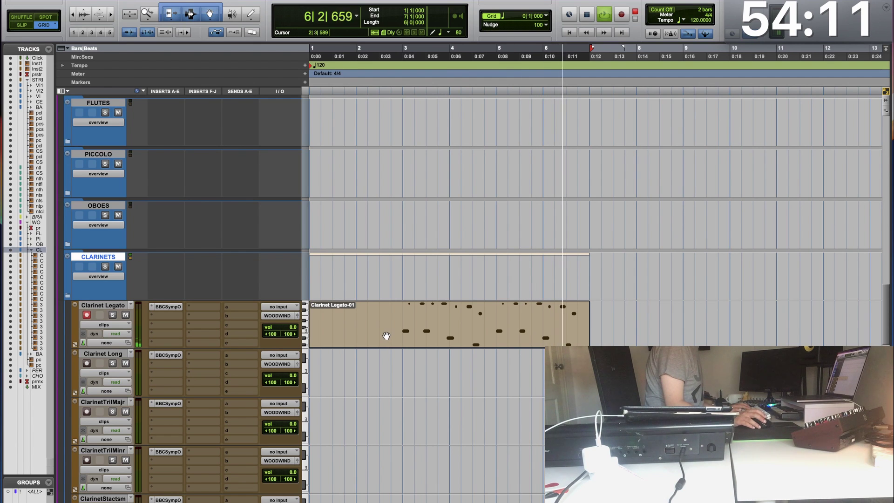
key(space)
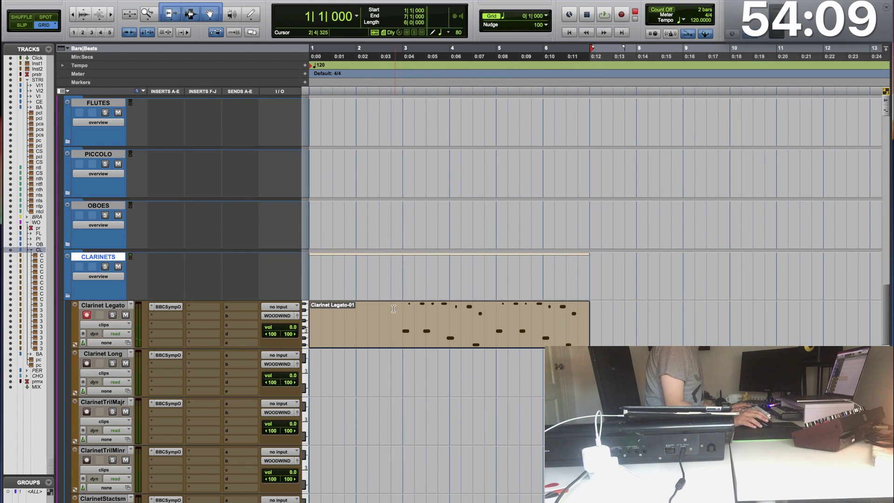
Step: Solo the Clarinet Legato track to check the recorded phrase by itself, then unsolo it and stop playback
drag(398, 311, 589, 317)
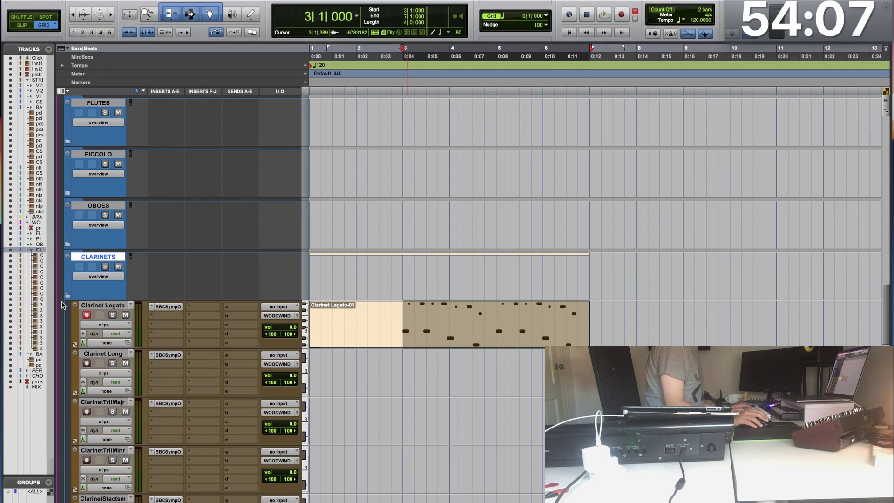
click(113, 315)
key(space)
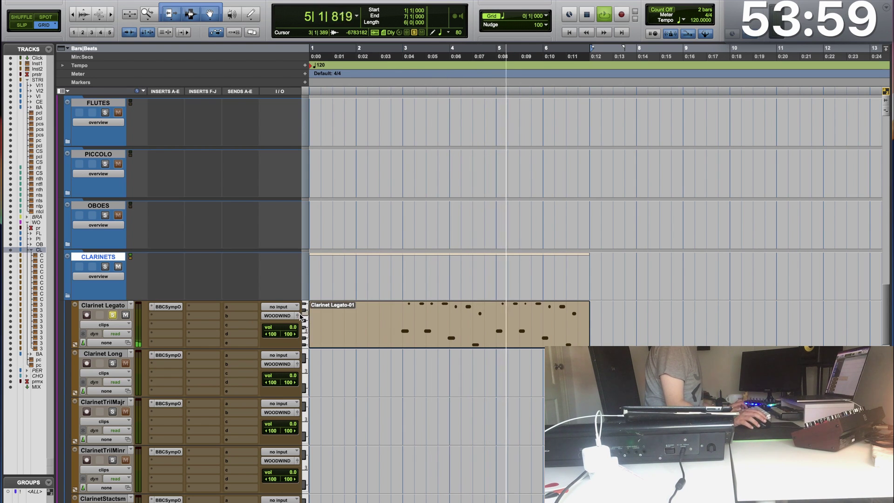
key(shift+Return)
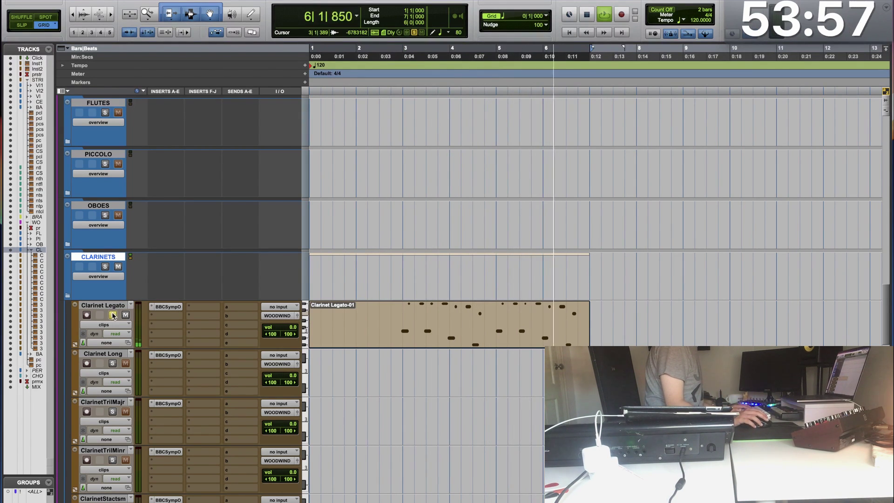
click(112, 315)
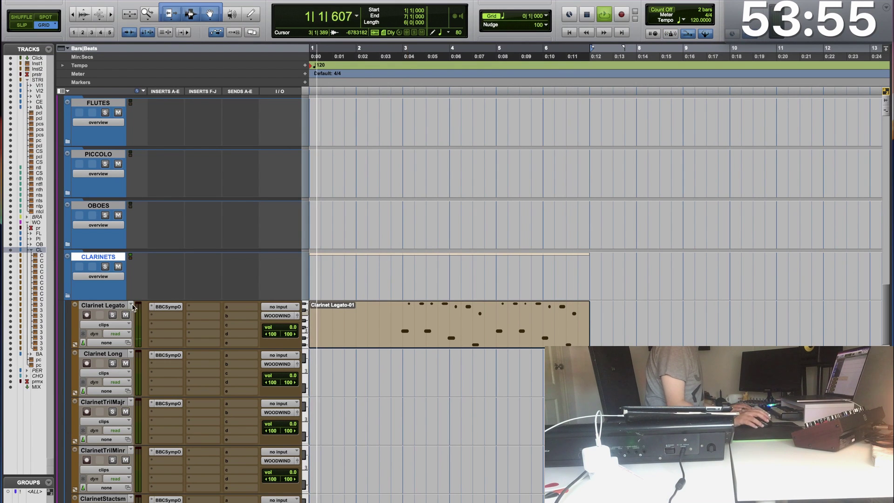
key(space)
Step: Open the Clarinet Legato clip in the MIDI editor and align its first low note to 3|1|000
click(397, 306)
double_click(429, 334)
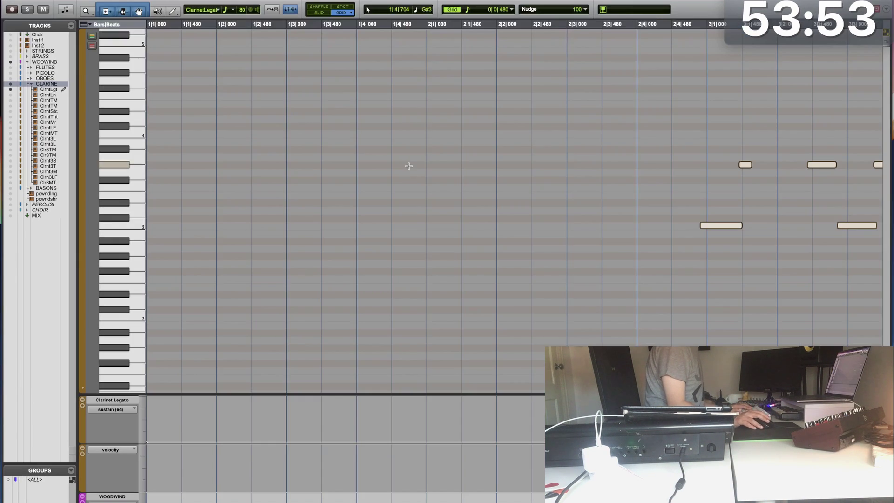
click(729, 227)
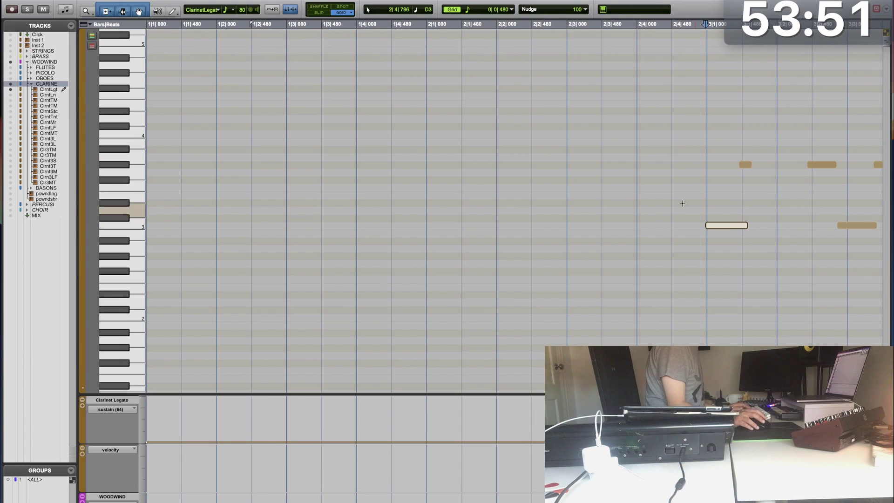
Step: Align the high clarinet note near 3|4|480 and the following low note near 4|1|000 to those grid positions
scroll(679, 181, right, 10)
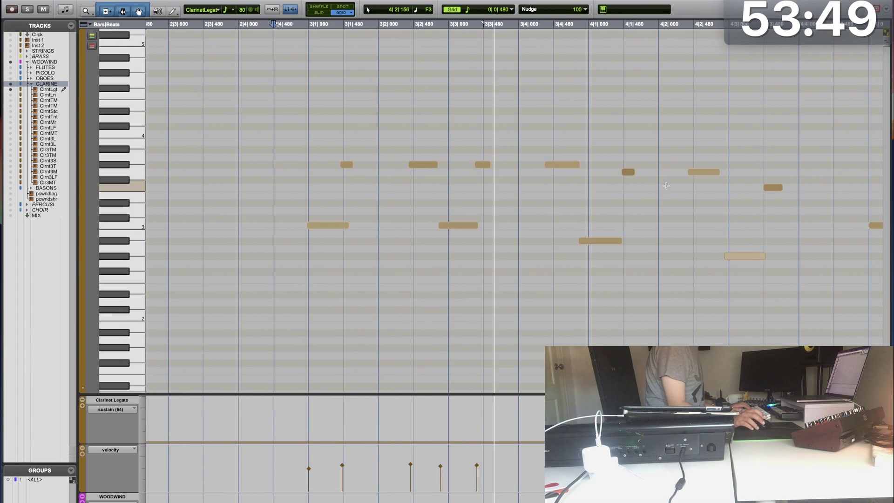
drag(386, 166, 392, 167)
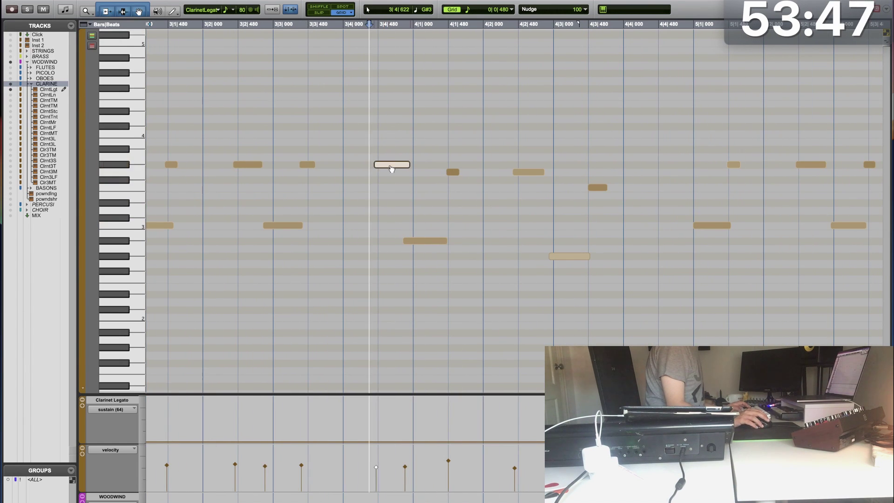
click(364, 157)
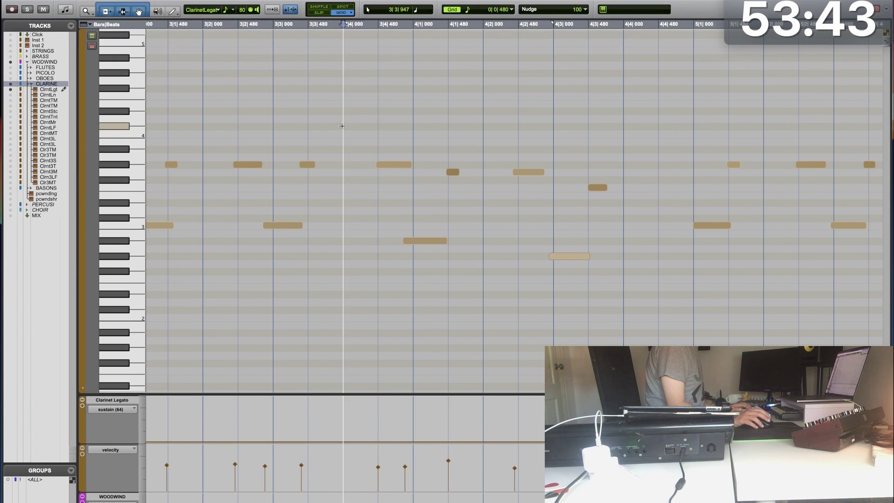
scroll(342, 128, right, 3)
click(349, 241)
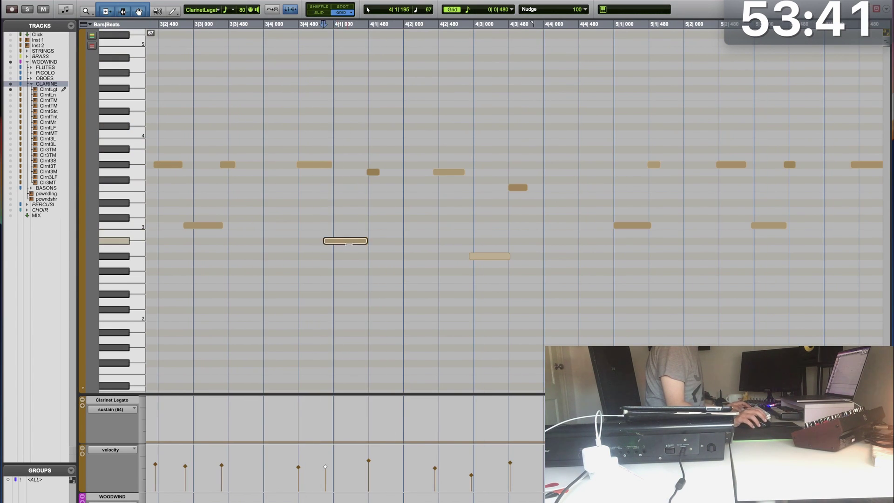
Step: Align the clarinet note near 4|2|480 and the low note near 4|3|000 to the grid while listening
key(space)
scroll(319, 201, left, 5)
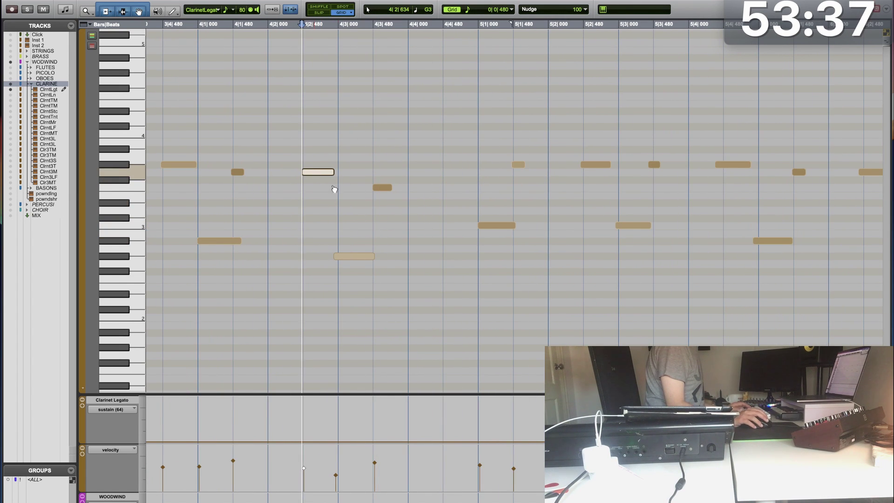
click(359, 257)
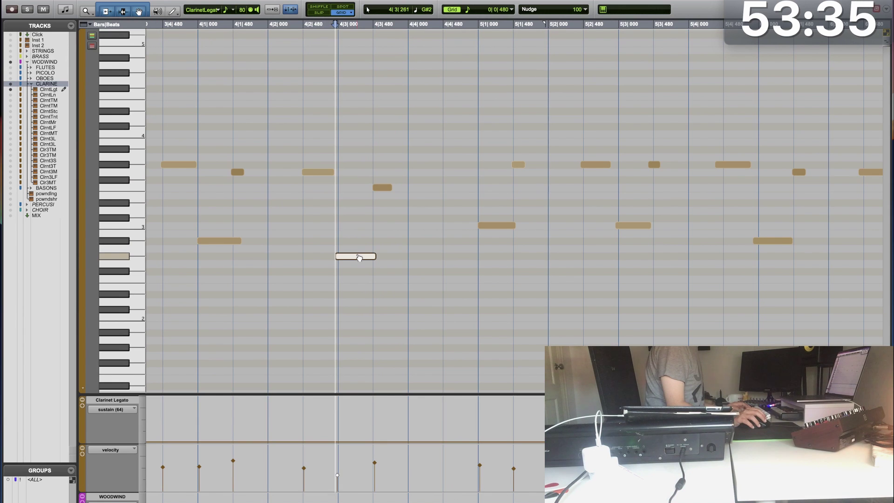
Step: In the clarinet phrase's repeat, align the high notes near 5|4|480 and 6|2|480 to those grid positions
key(r)
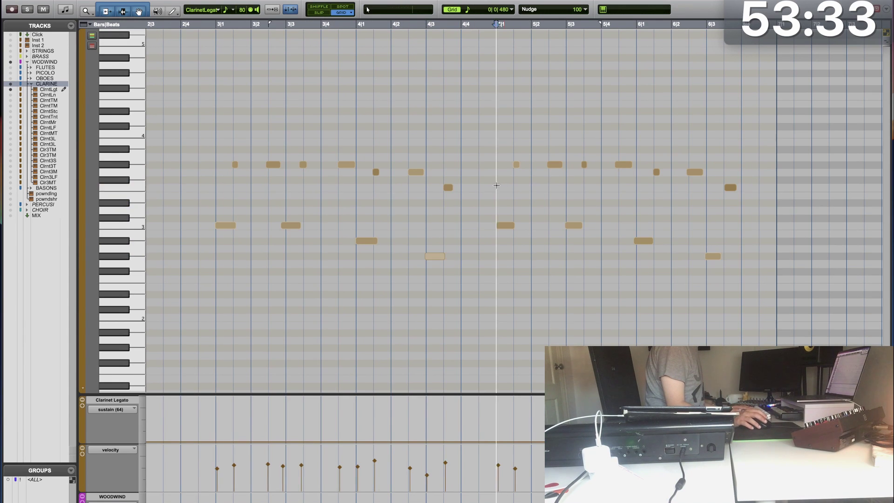
key(t)
scroll(464, 182, right, 3)
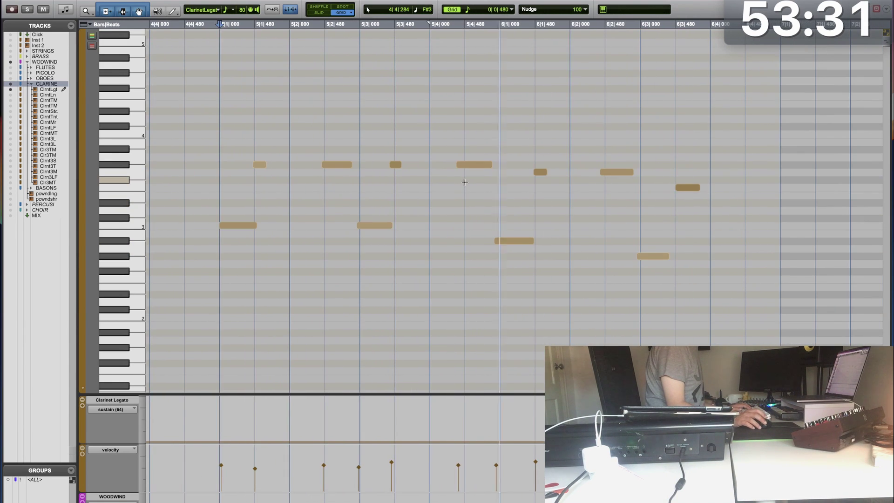
click(479, 166)
key(space)
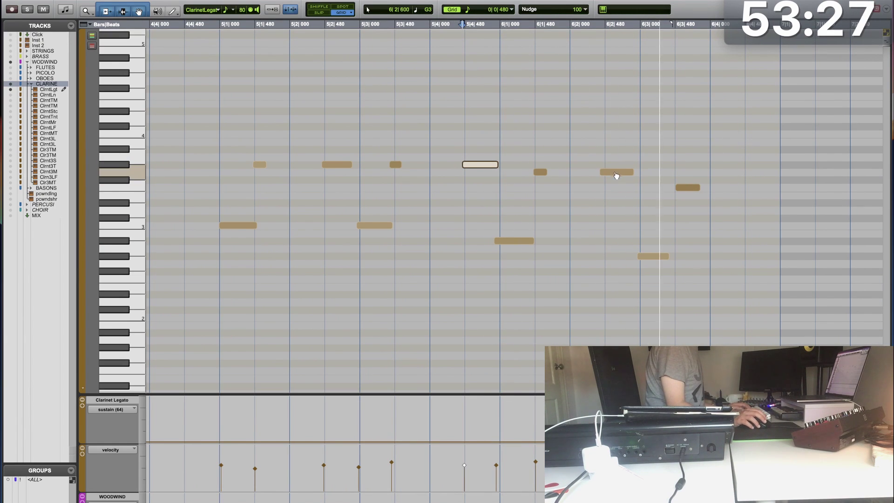
click(619, 173)
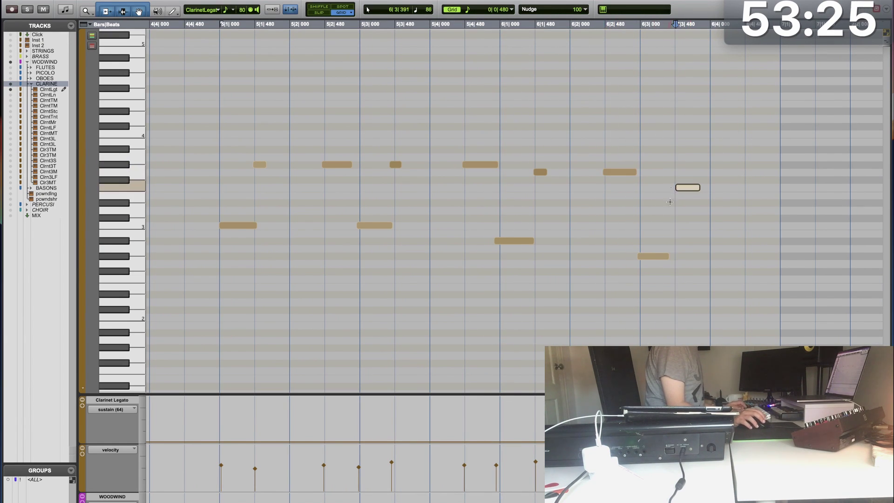
Step: Remove the clarinet phrase's last note, raise the preceding low note to F3 at 6|3|000, and close the MIDI editor
drag(655, 255, 656, 193)
key(space)
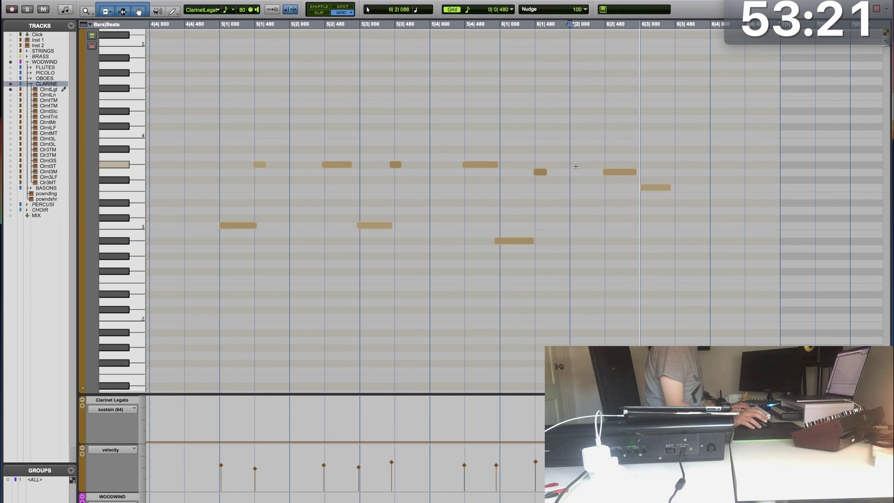
key(super+w)
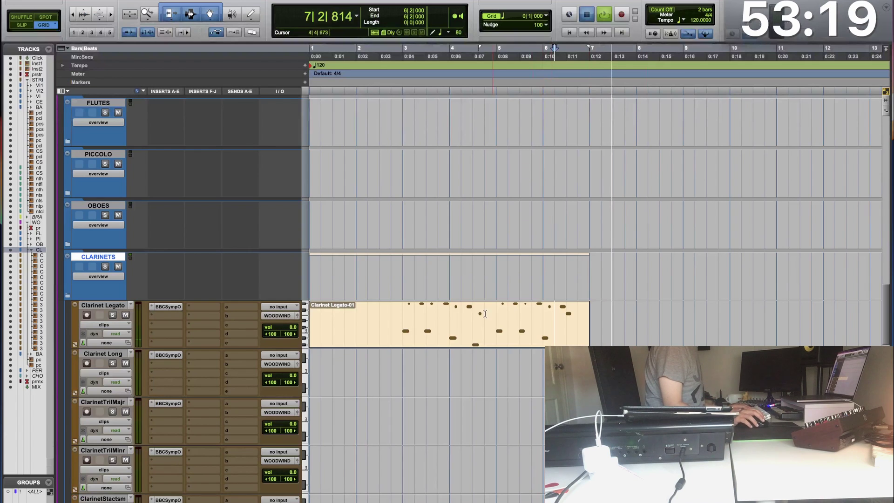
Step: Play the range from 3|1|000 to 7|1|000 with the corrected Clarinet Legato clip, and collapse the CLARINETS folder
key(space)
drag(407, 315, 581, 325)
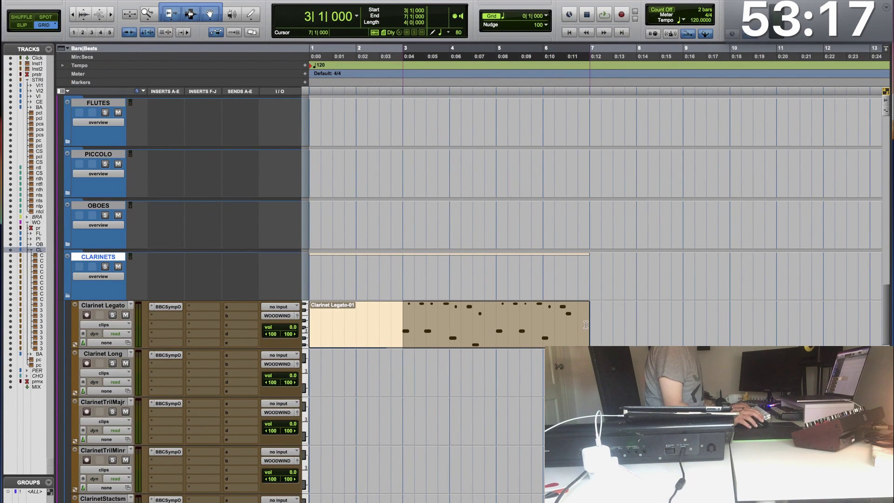
key(space)
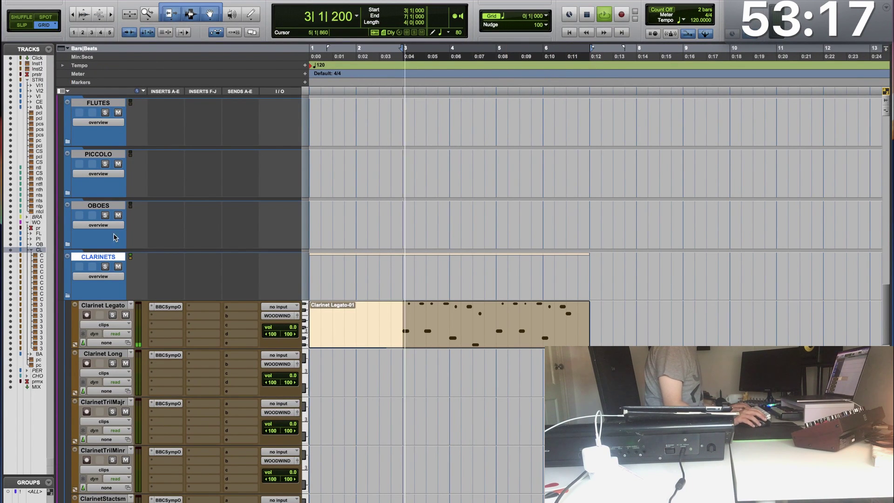
click(68, 295)
scroll(208, 261, down, 3)
scroll(208, 261, up, 5)
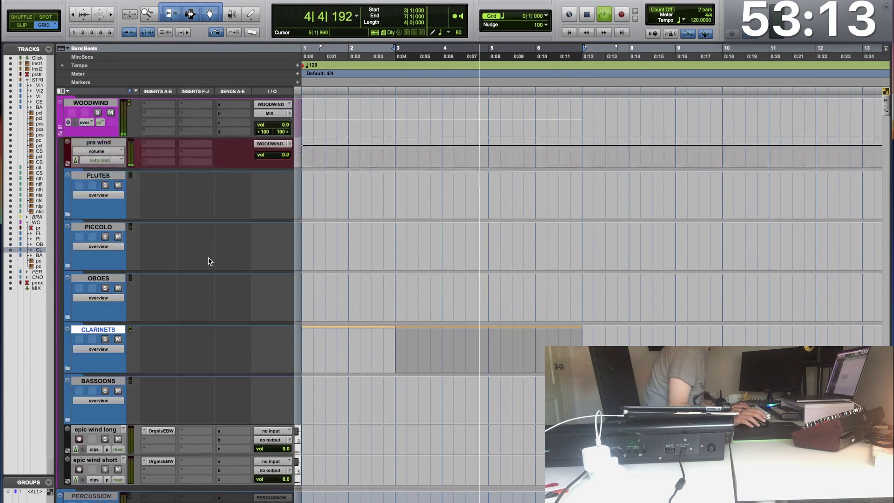
Step: Open the epic pizz clip in the MIDI editor and lower the bass note at 6|1|000 to Eb1
scroll(209, 261, up, 10)
click(450, 274)
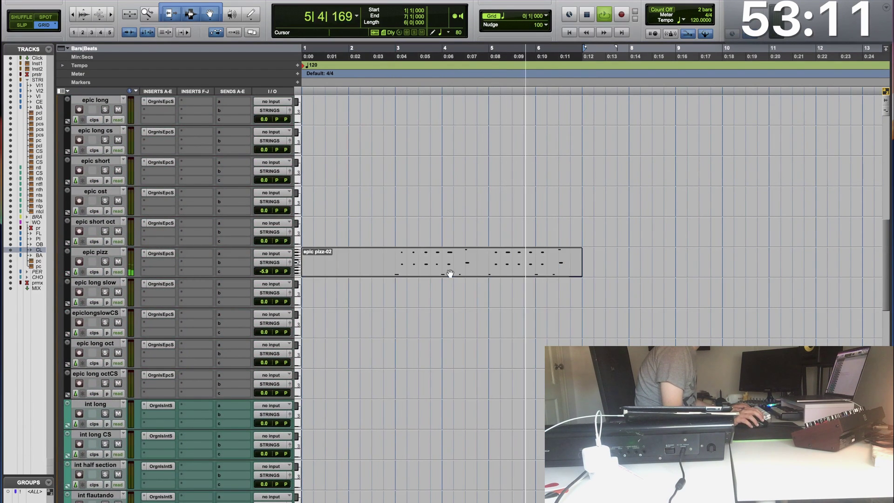
double_click(450, 274)
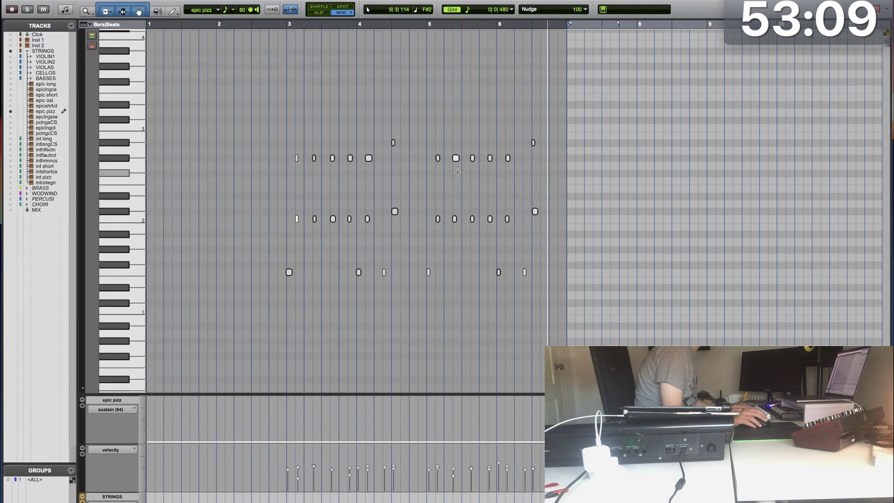
key(t)
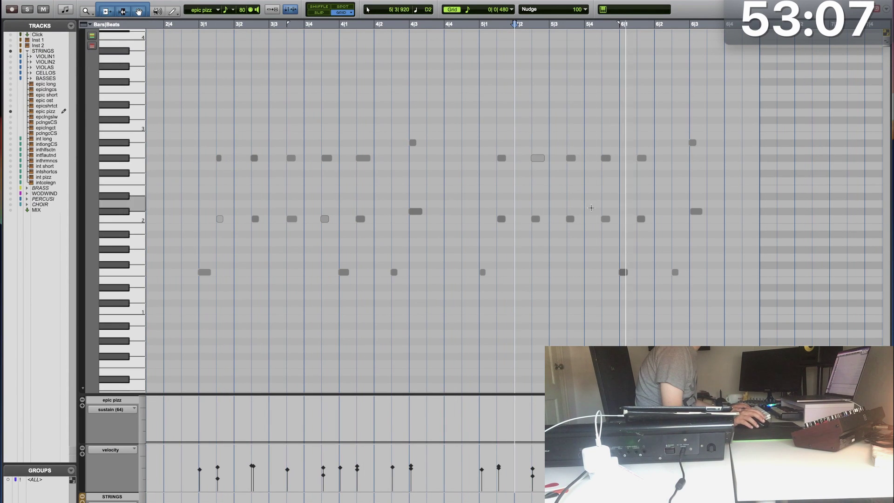
drag(626, 274, 627, 254)
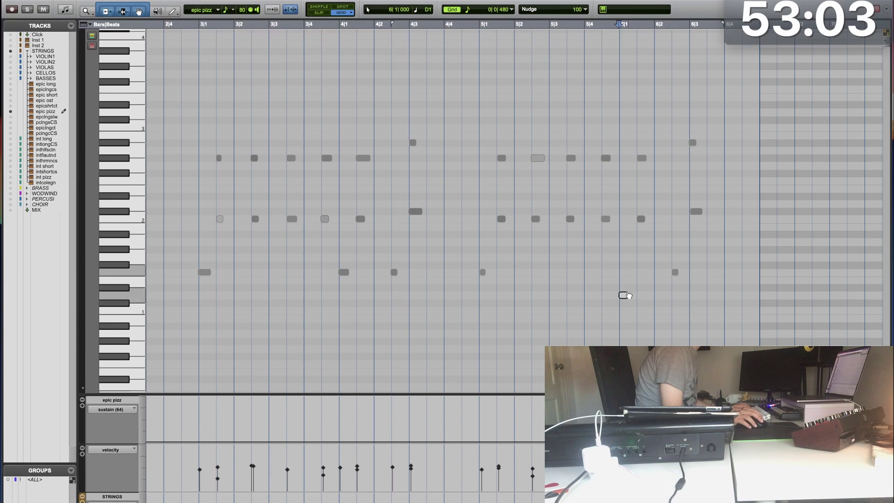
key(space)
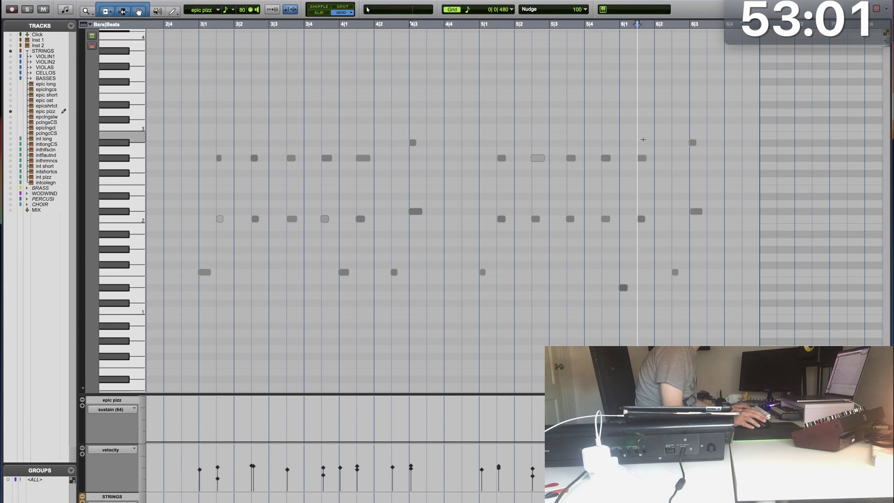
Step: Revoice the pizzicato chord at 6|1|480 by lowering its upper note a semitone and raising its lower note to Eb2, then close the editor
click(642, 166)
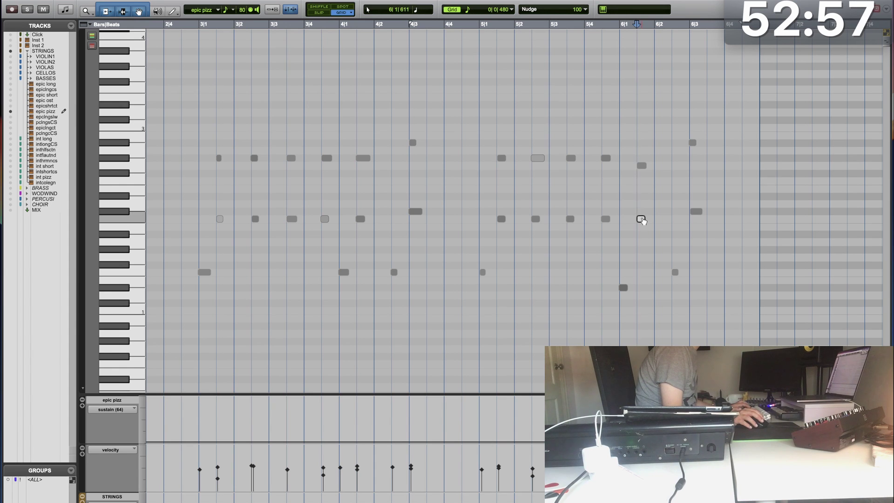
mouse_move(641, 220)
mouse_down()
mouse_move(641, 230)
mouse_move(644, 202)
mouse_up()
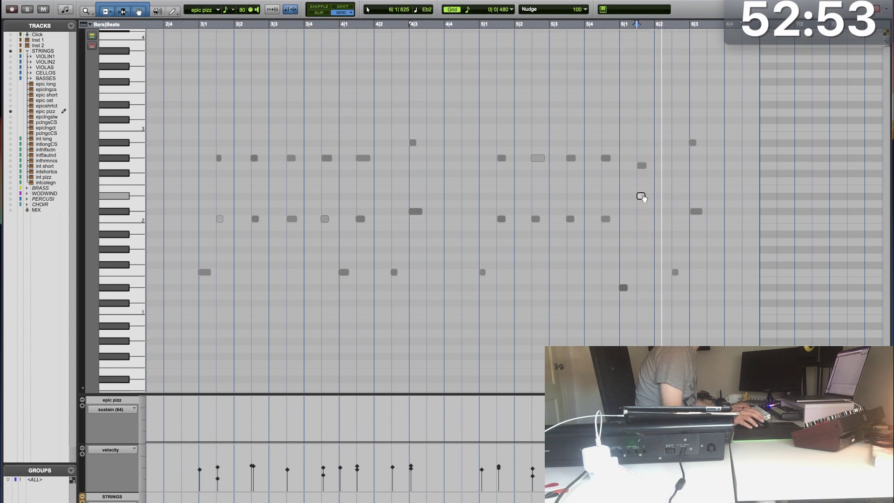
key(space)
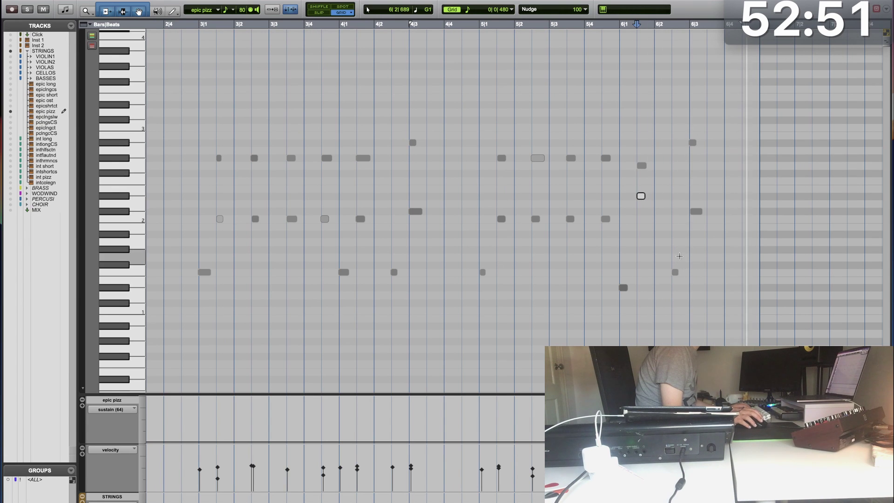
key(space)
key(super+equal)
Step: While playing from 3|1|000, rebalance the epic pizz instrument's microphones by adjusting Close and adding Room at about 45%
drag(397, 252, 553, 257)
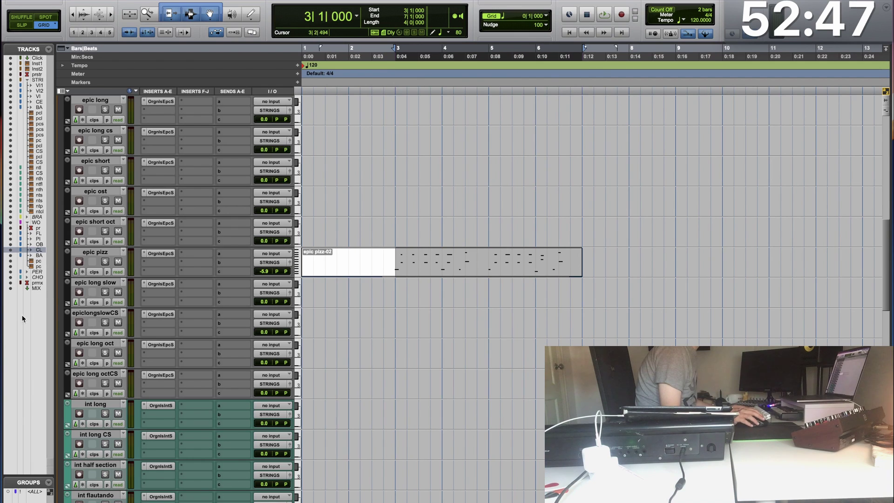
click(146, 256)
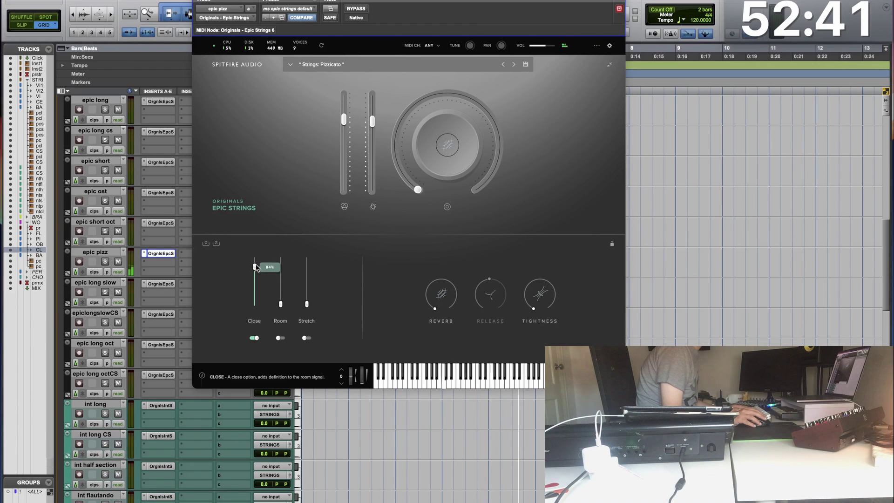
drag(281, 292, 281, 285)
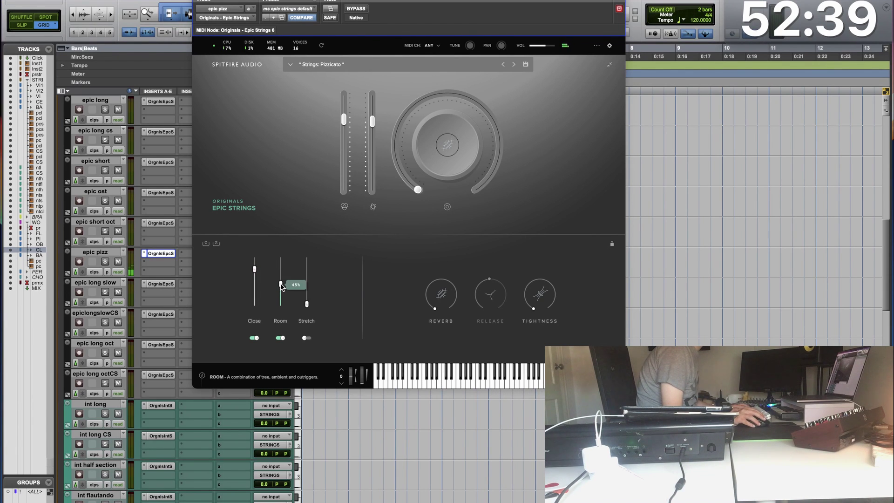
click(161, 254)
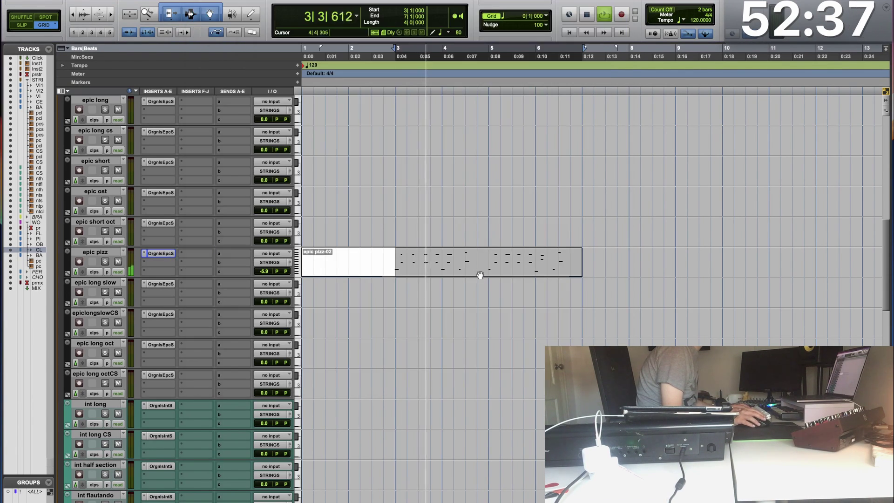
Step: Reopen the epic pizz clip in the MIDI editor and lower the bass note near 6|2|480 to Eb1, then close the editor
double_click(480, 272)
key(r)
key(r)
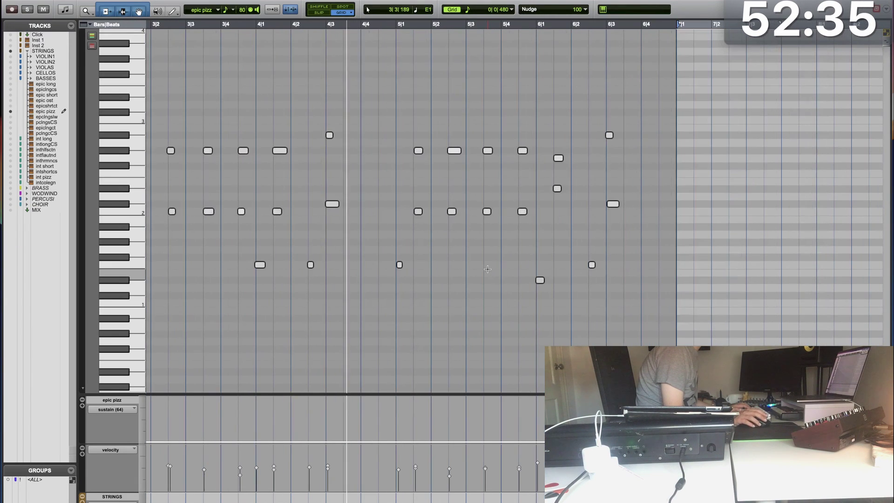
key(t)
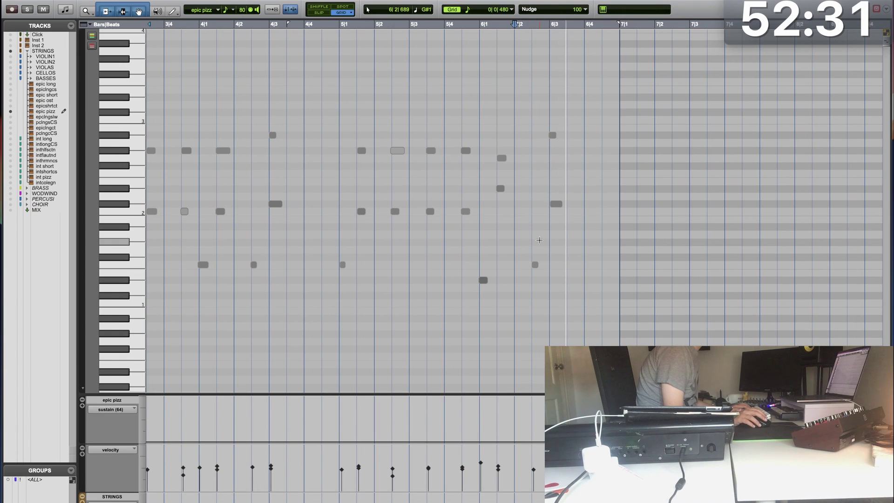
drag(535, 265, 535, 273)
key(space)
key(space)
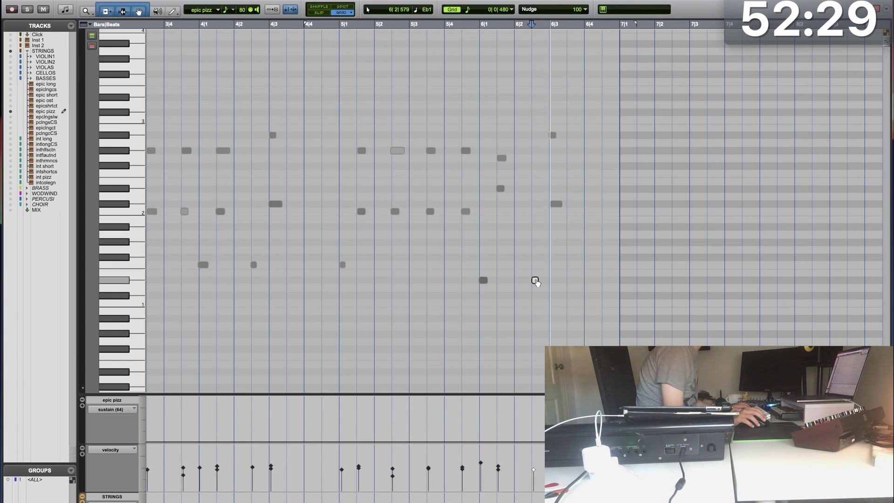
key(space)
key(super+w)
Step: Play the arrangement from 3|1|000 to check the revised pizzicato harmony against the clarinet, then stop playback
click(397, 257)
key(space)
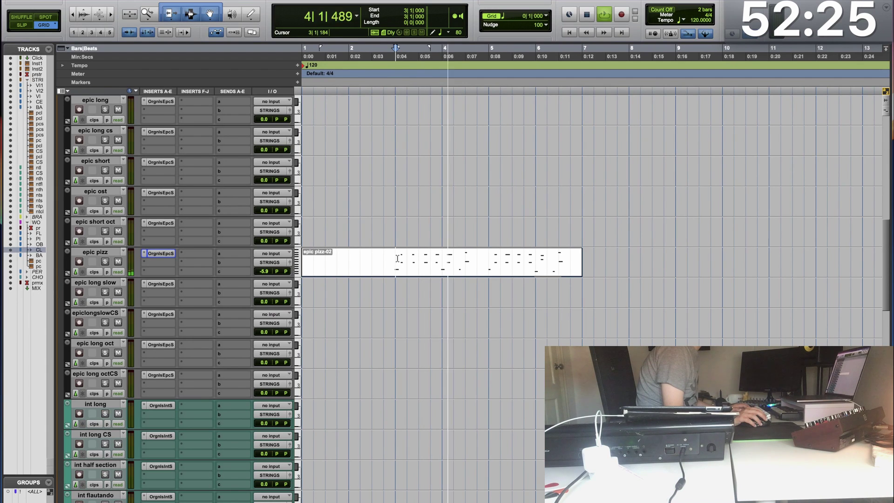
key(space)
key(space)
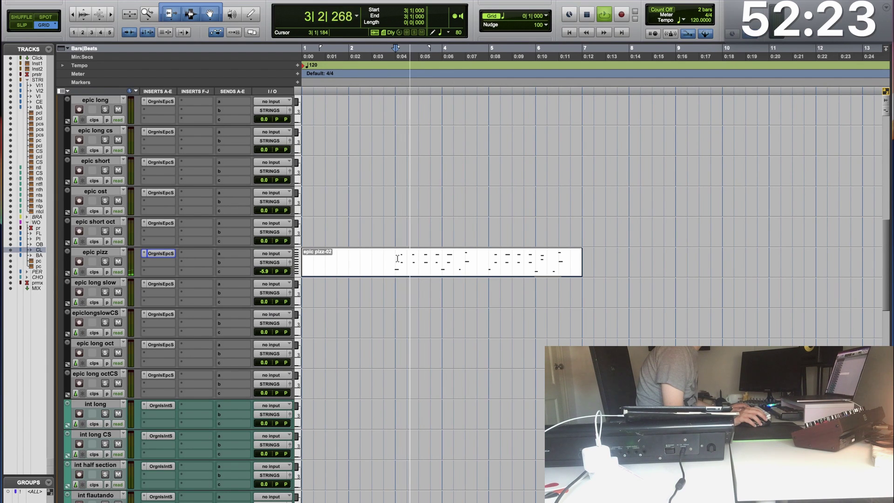
scroll(398, 257, down, 5)
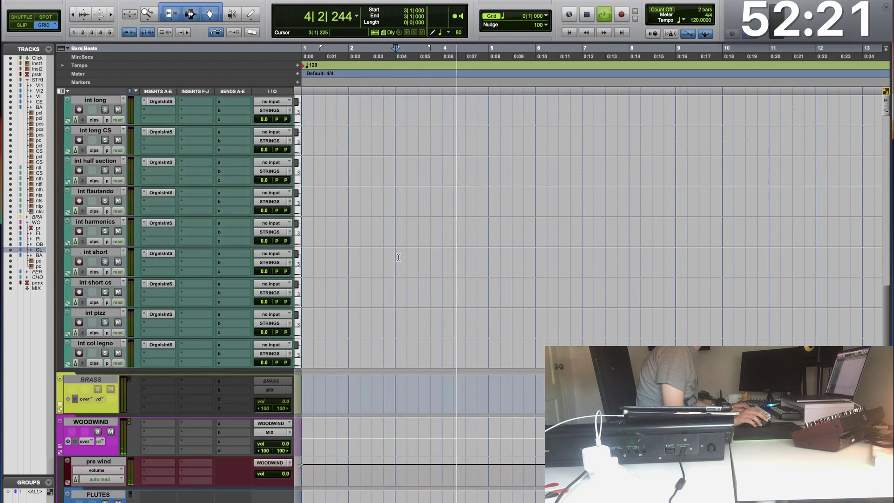
scroll(398, 258, down, 15)
key(space)
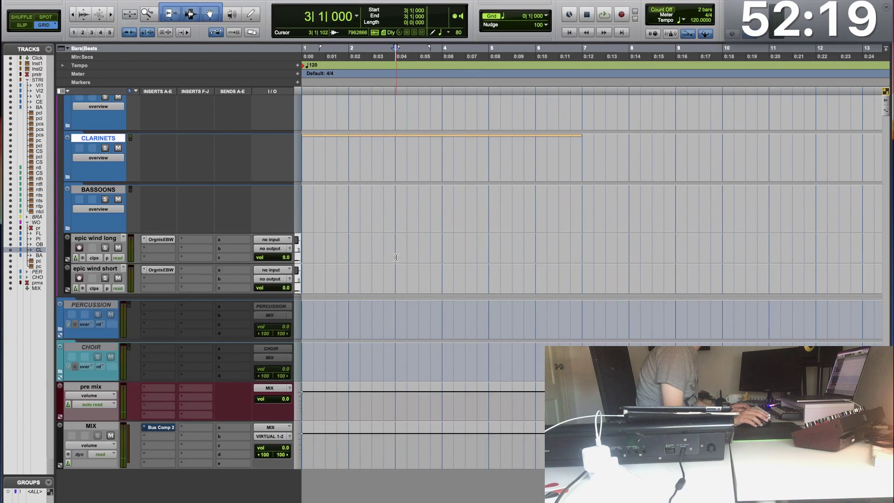
scroll(220, 277, up, 3)
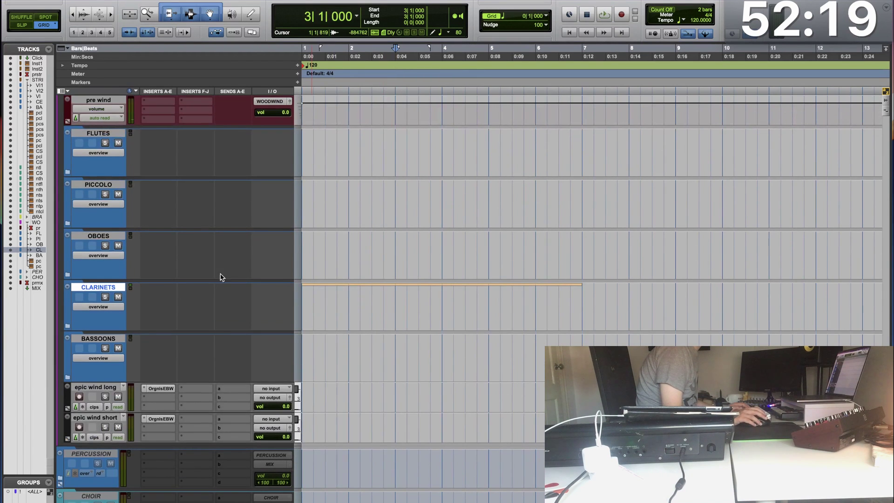
Step: Expand the CLARINETS folder, open the Clarinet Legato clip in the MIDI editor, and play it from just before bar 3
click(68, 327)
double_click(425, 332)
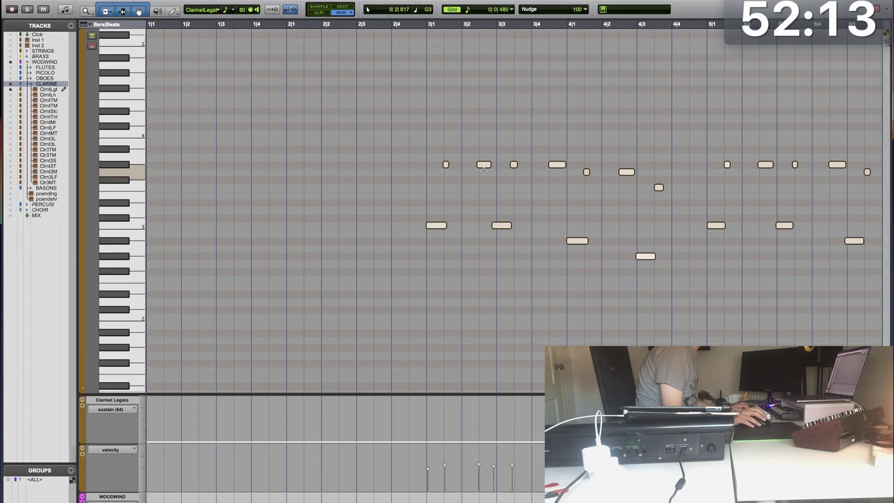
click(409, 149)
key(space)
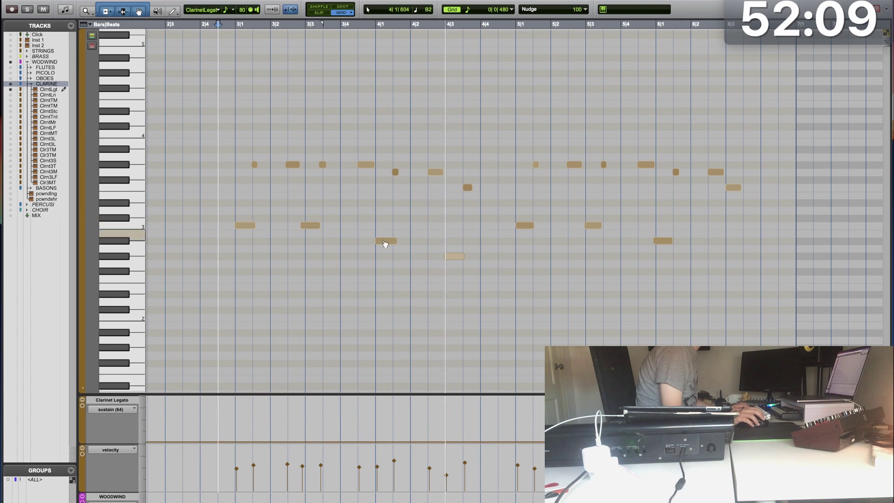
Step: Inspect the clarinet note at 4|1|000 and audition the line from 3|1|000 and again from 4|1|000
key(super+bracketright)
drag(584, 220, 564, 242)
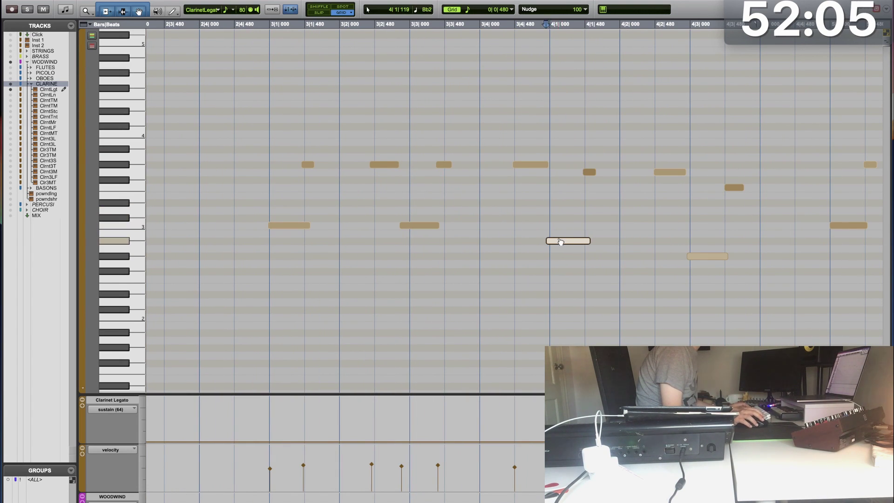
scroll(561, 241, right, 5)
key(super+bracketleft)
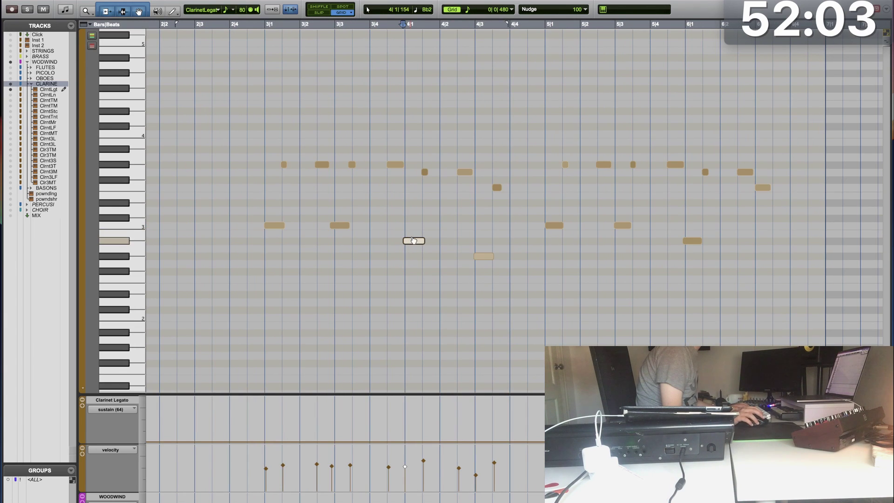
click(270, 205)
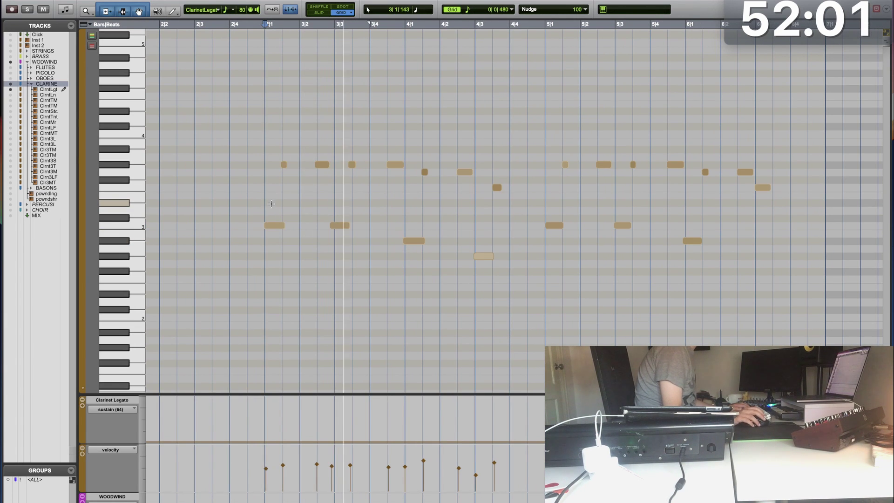
click(406, 205)
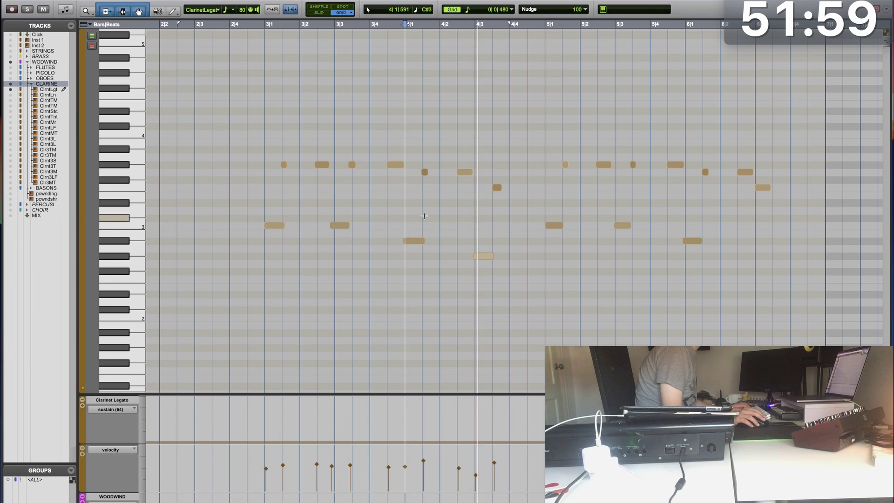
key(space)
Step: Try lowering the clarinet note at 4|1|480 to Eb3, audition it, and undo the pitch change
drag(426, 174, 426, 197)
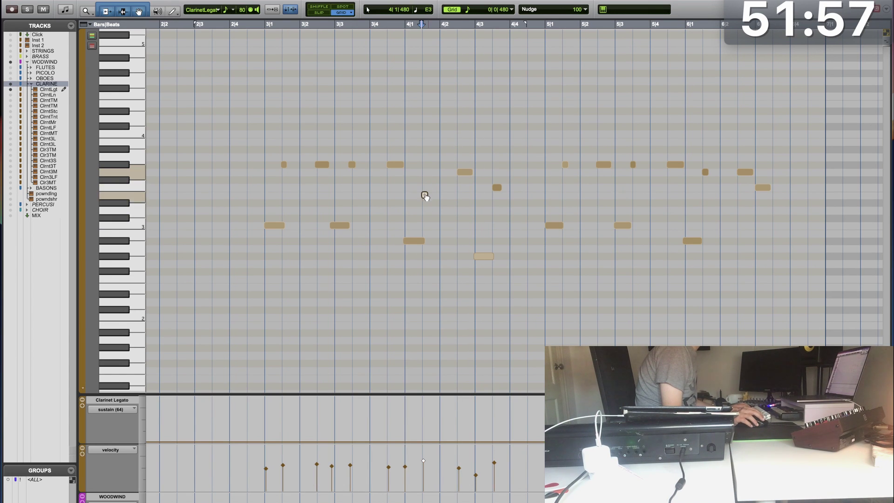
key(space)
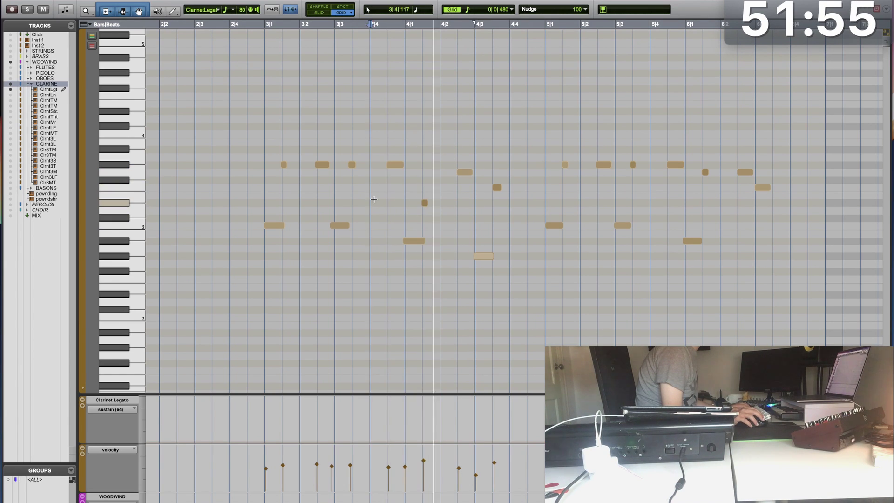
key(super+z)
key(space)
Step: Replay the clarinet phrase from 3|1|000, raise its note at 4|1|000 to C3, and audition the new pitch
click(257, 167)
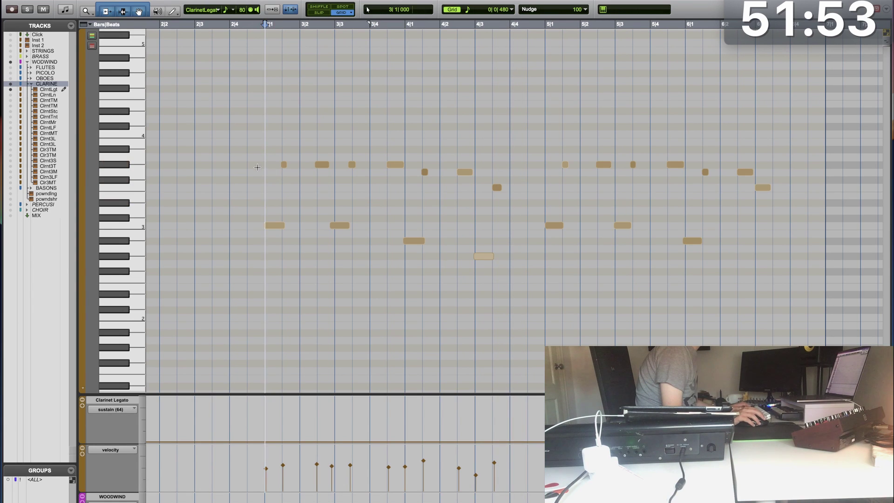
key(space)
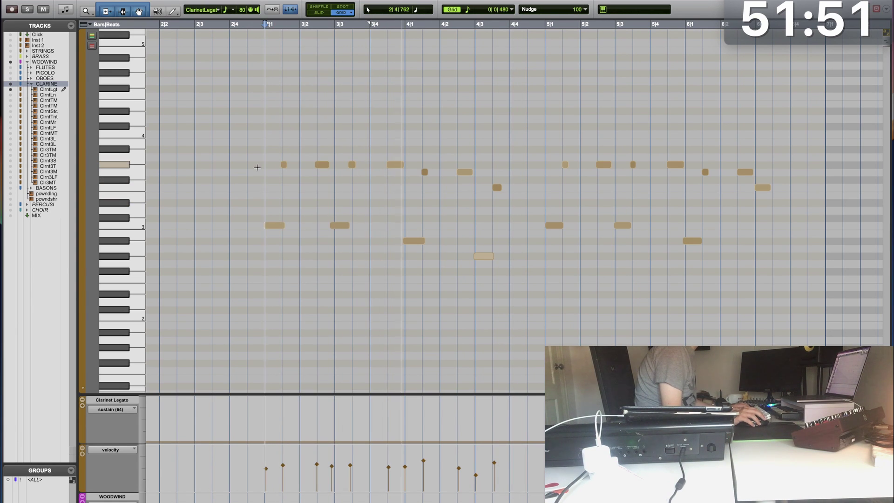
key(space)
click(407, 185)
drag(414, 241, 416, 227)
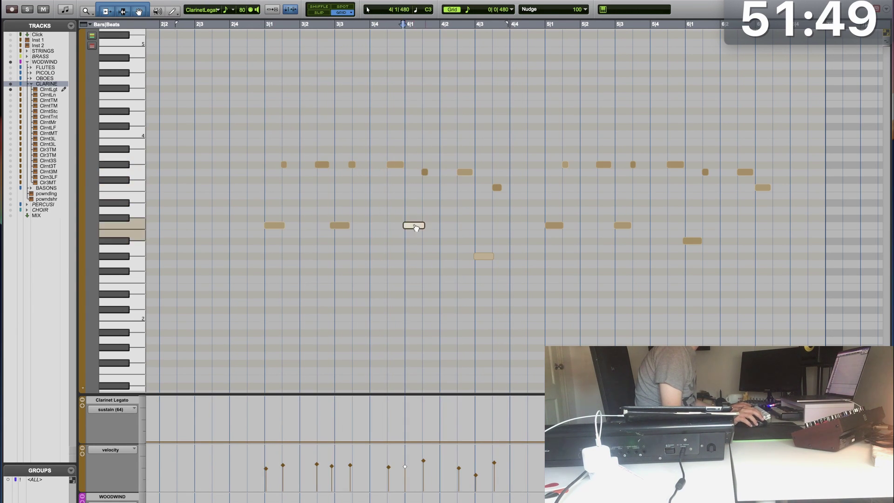
key(space)
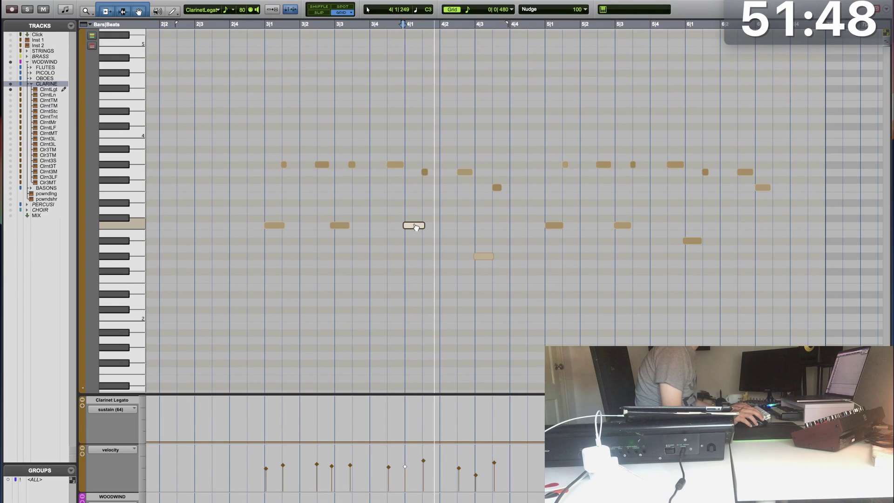
key(space)
Step: Lower the clarinet note at 4|1|480, trying Eb3 against playback before settling it on F3
click(421, 172)
drag(422, 172, 422, 187)
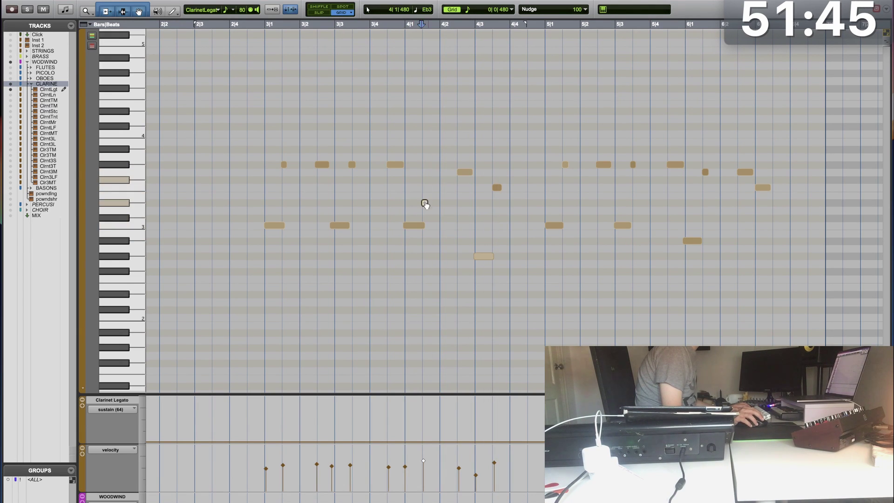
click(228, 178)
key(space)
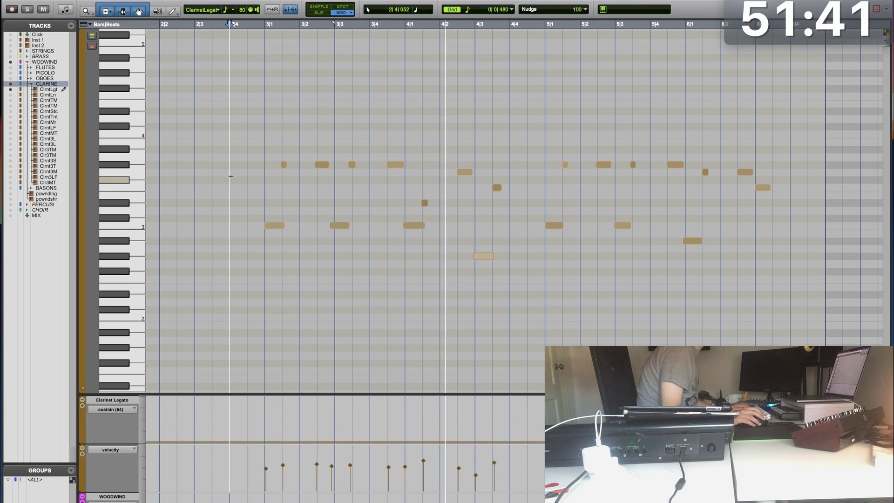
click(424, 204)
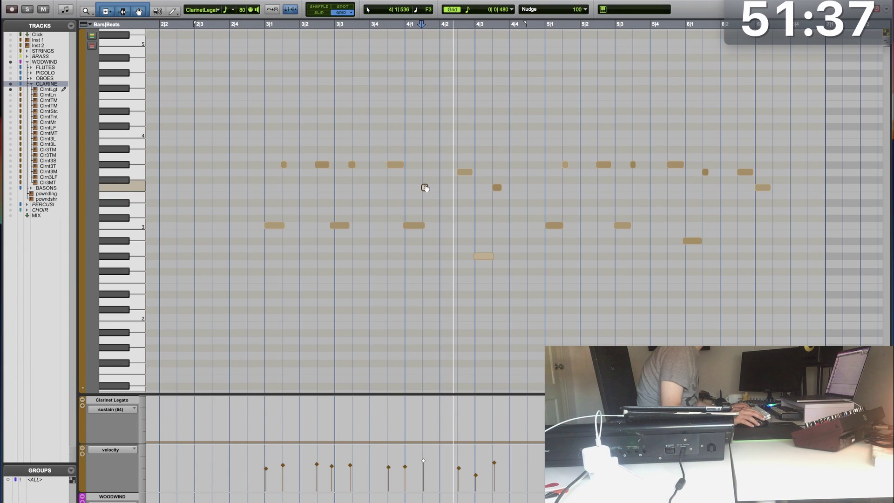
Step: Lower the clarinet note at 4|2|480 to Bb2, close the MIDI editor, and play the arrangement
click(463, 167)
drag(464, 171, 466, 190)
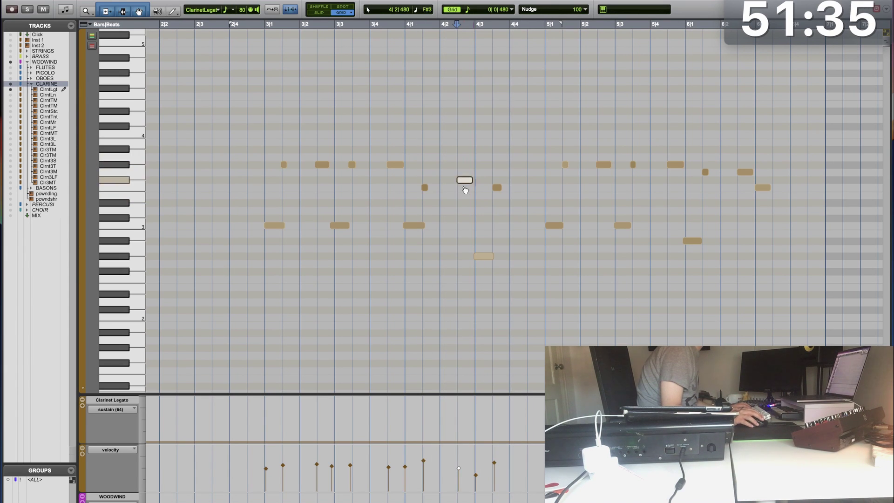
drag(466, 221, 465, 243)
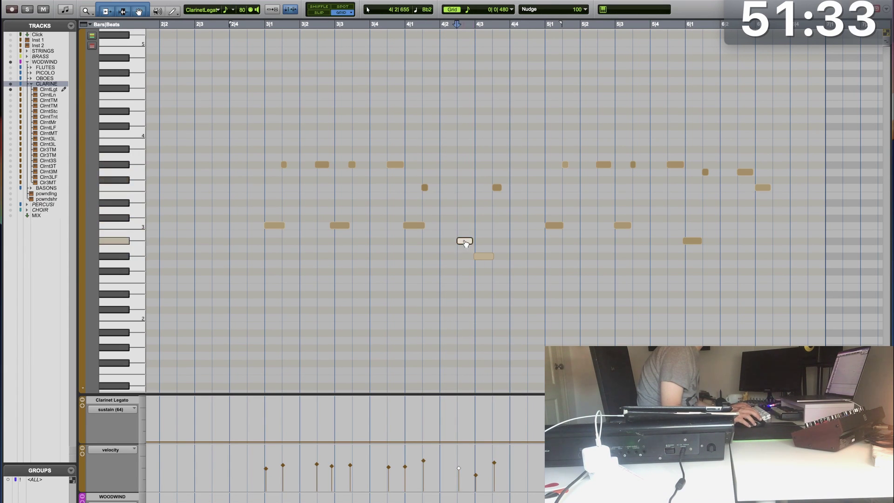
key(super+w)
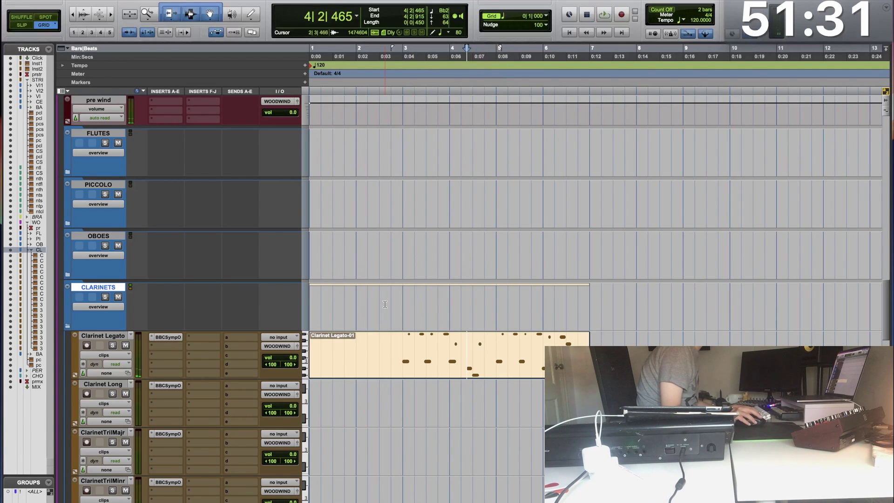
key(space)
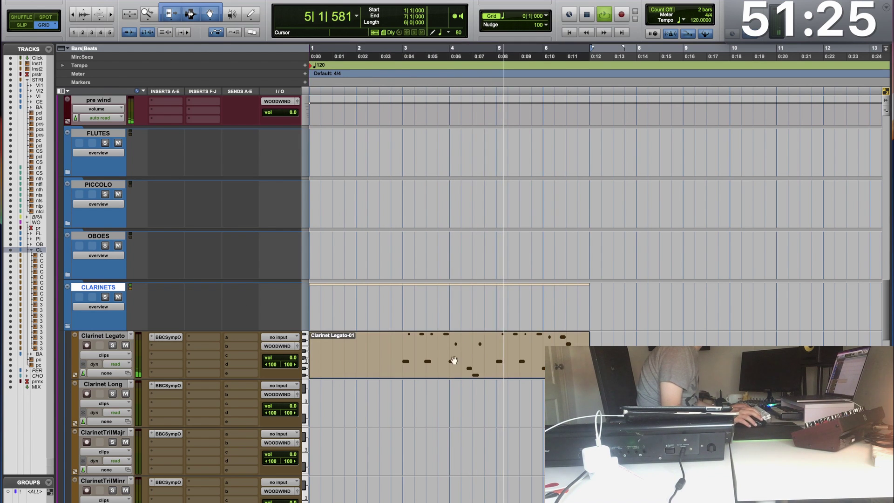
Step: Reopen the clarinet clip, extend the Bb2 note to 4|3|000, align the following low note to that beat, and close the editor
key(super+equal)
click(426, 157)
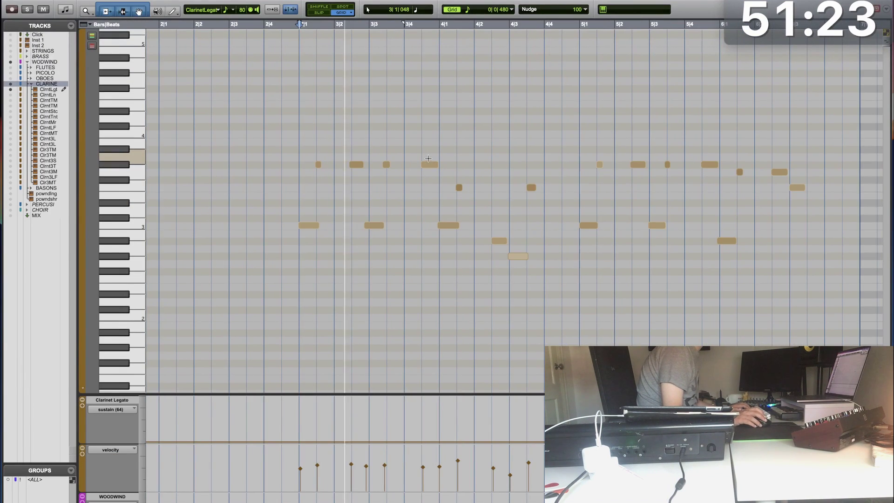
key(super+bracketright)
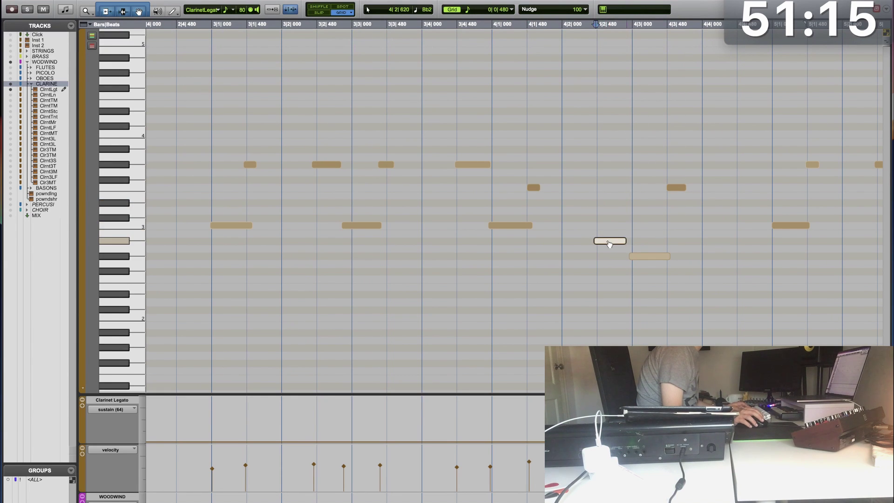
click(490, 208)
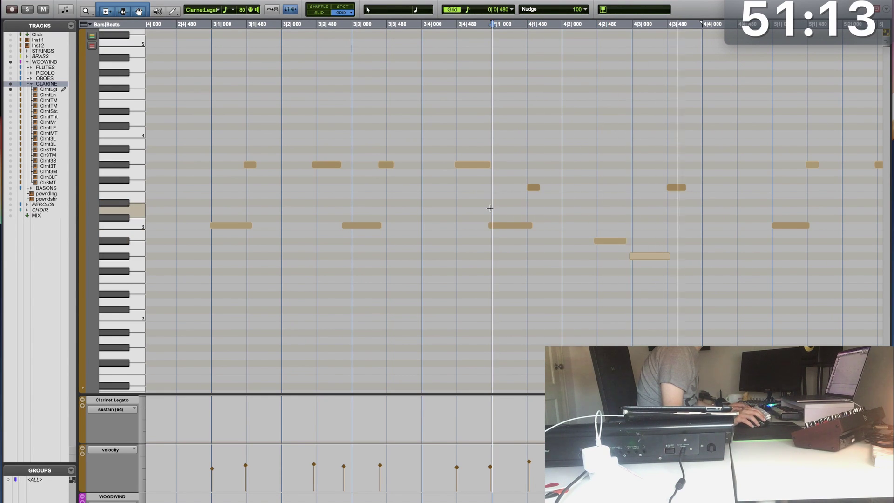
drag(622, 241, 633, 241)
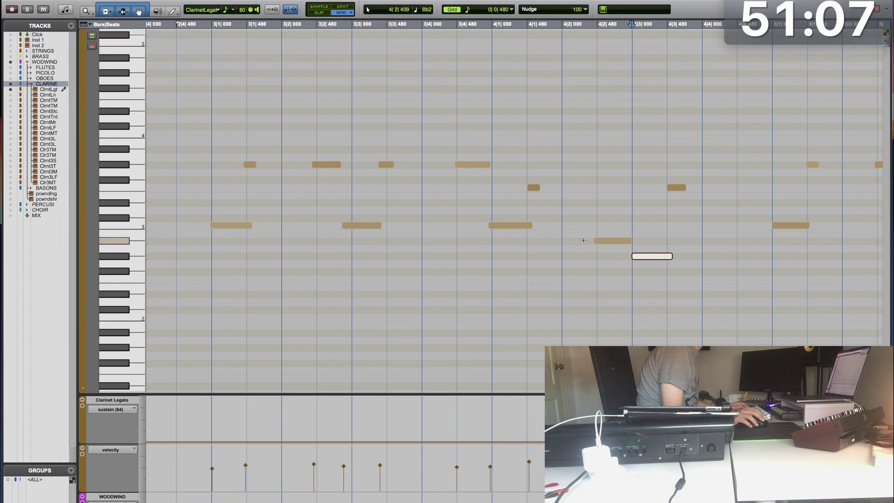
click(581, 240)
key(super+equal)
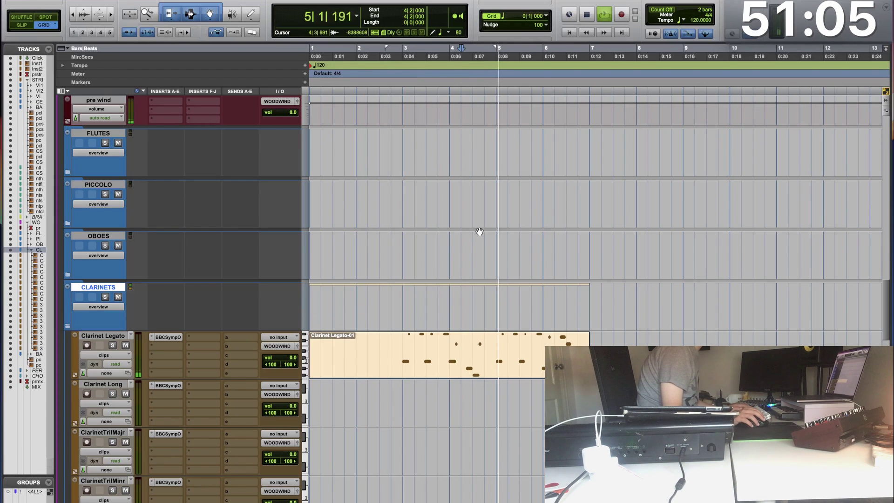
Step: Play the selection from 3|1|000 to 7|1|000, select the Inst 1 track, and record-enable the Inst 2 track
drag(403, 359, 581, 345)
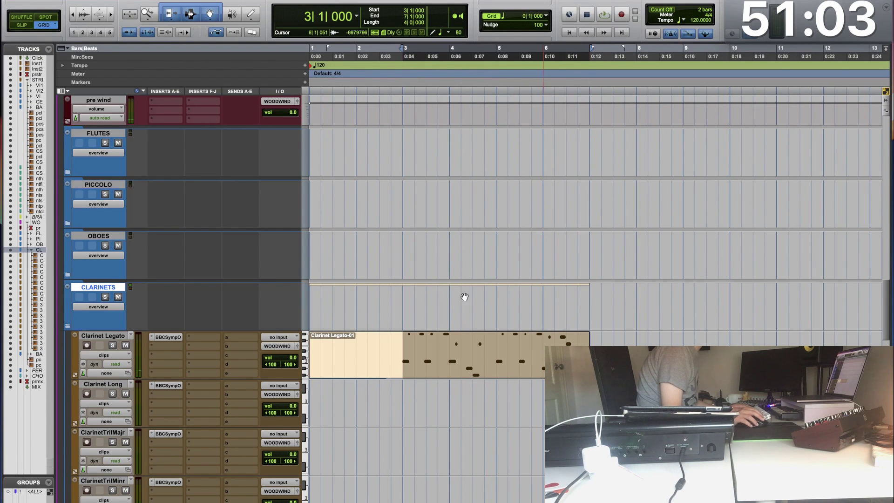
key(space)
scroll(229, 224, up, 10)
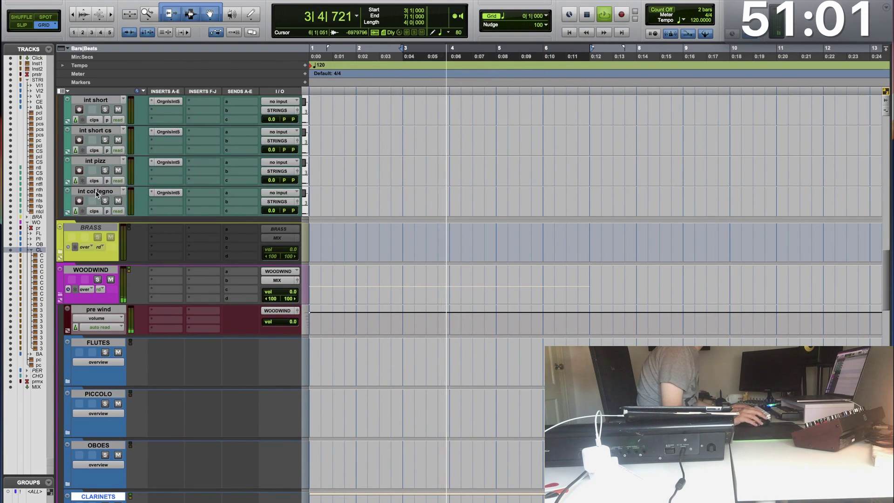
scroll(95, 163, up, 8)
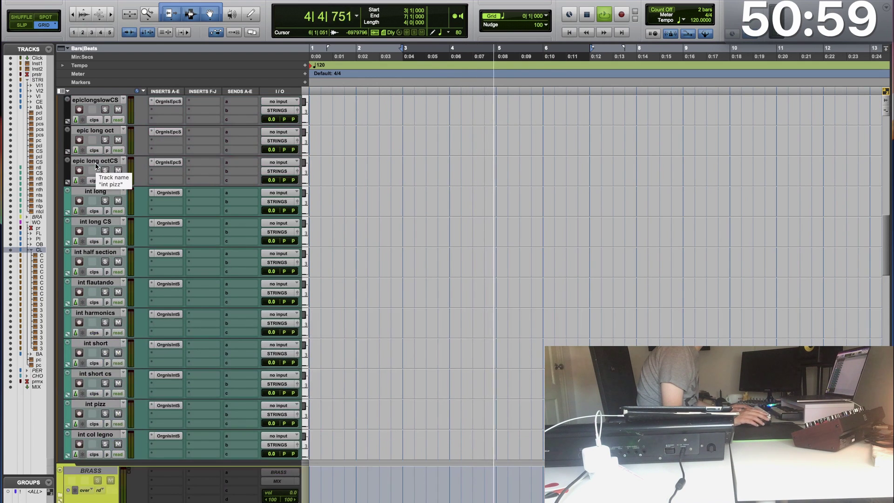
drag(887, 233, 890, 136)
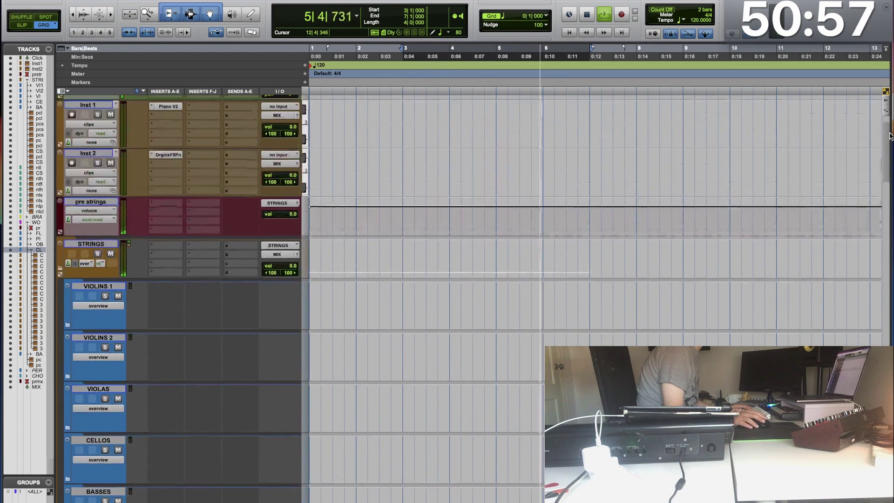
scroll(419, 133, up, 2)
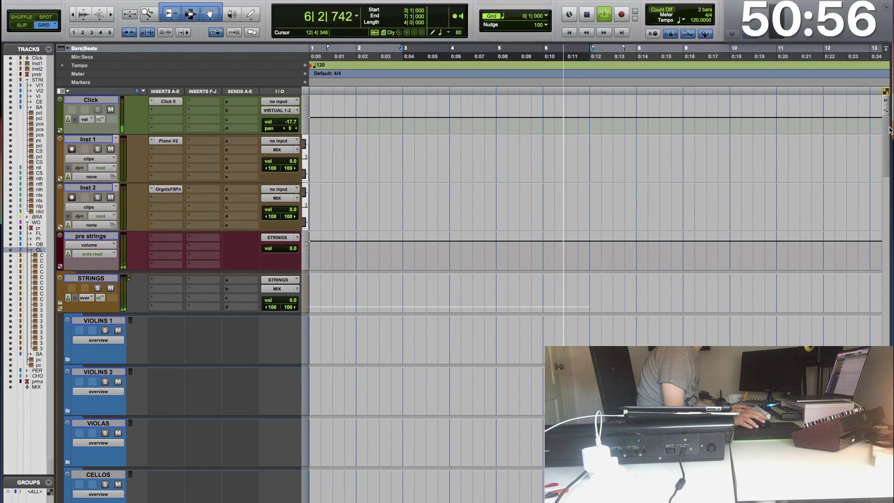
click(81, 139)
click(72, 197)
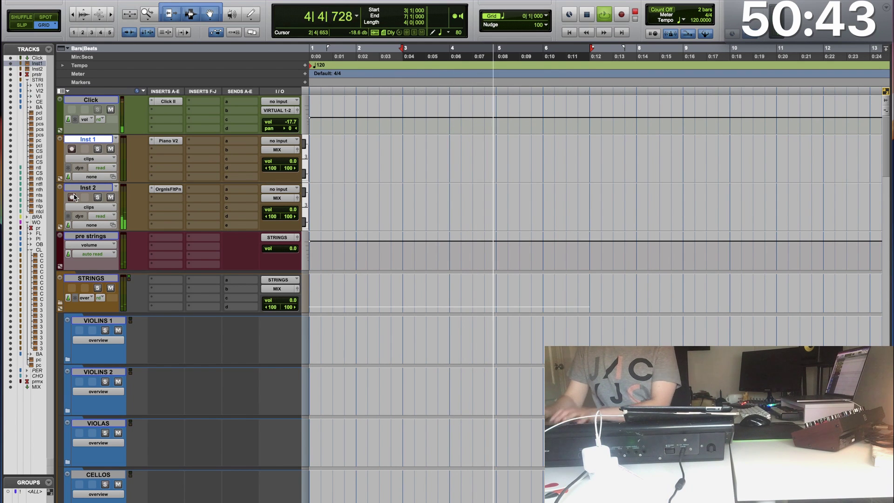
Step: Set the Inst 2 track's volume to 0.0 dB and rehearse its part against playback from 3|1|000
key(space)
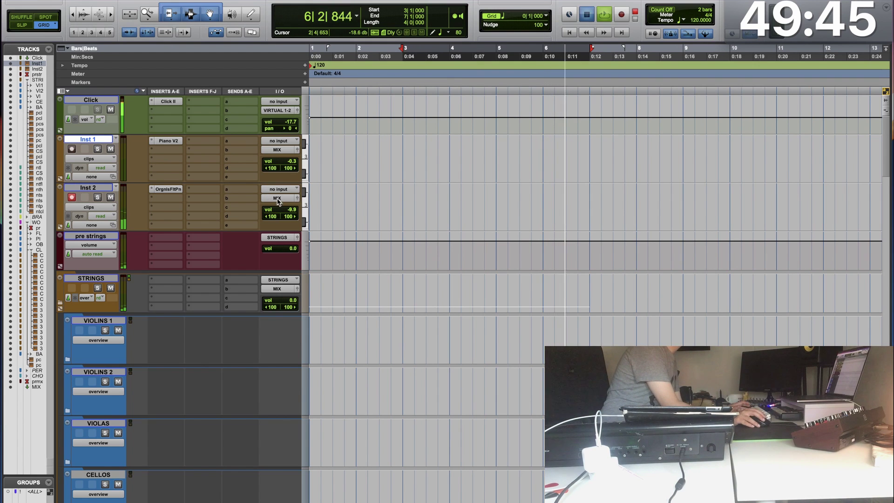
drag(285, 212, 285, 205)
key(space)
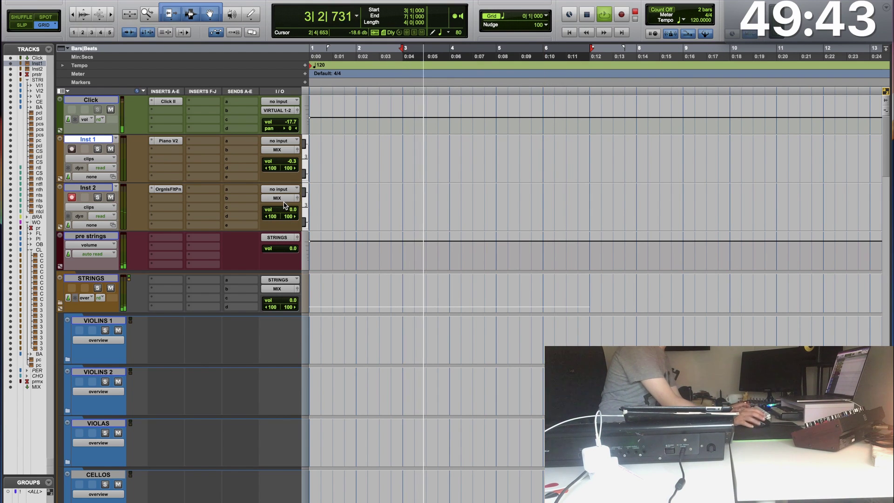
key(space)
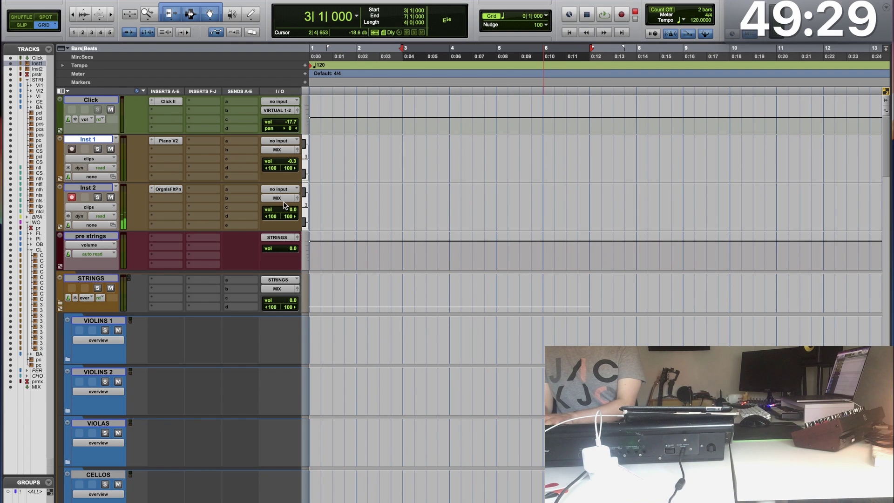
Step: Record the Inst 2 part from 1|1|000, cancelling the first pass and recording a second take into bar 13
key(Return)
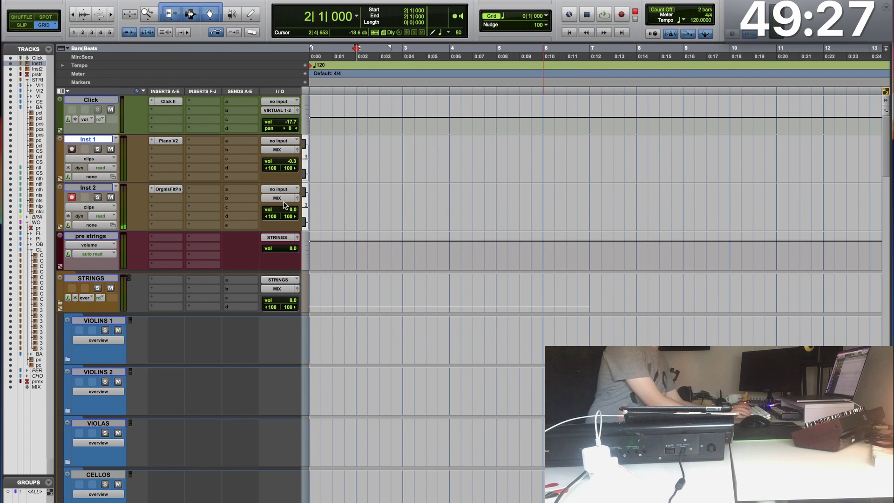
key(super+space)
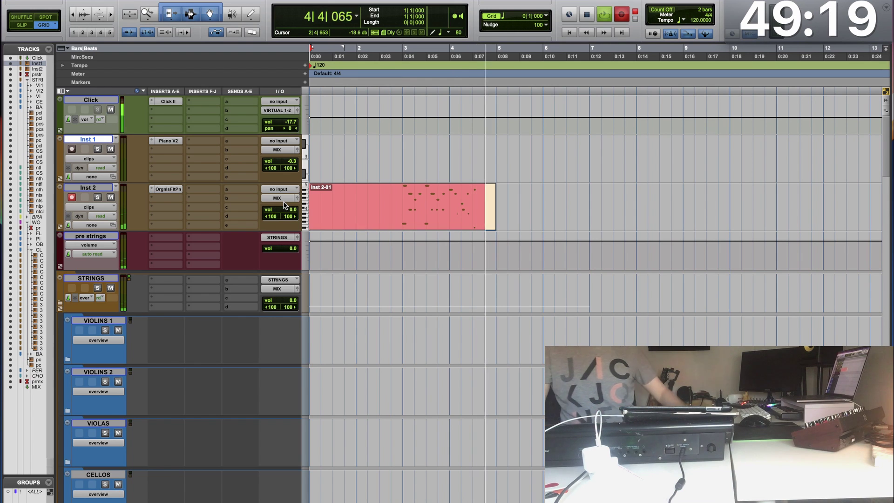
key(super+period)
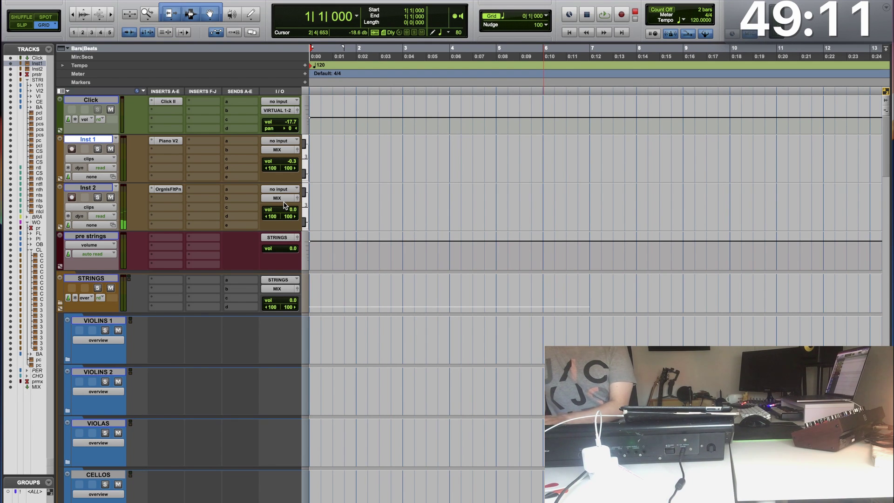
key(super+space)
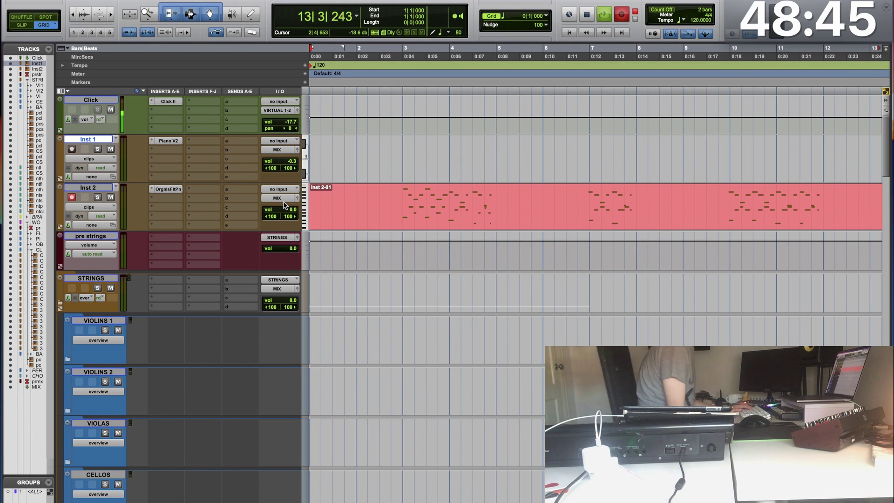
key(space)
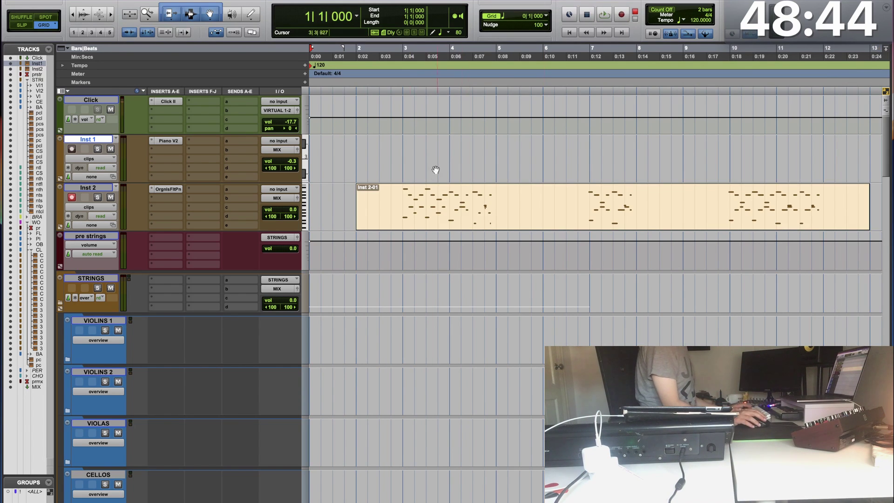
Step: Select the recorded Inst 2-01 clip and quantize it with the current Event Operations settings
click(413, 228)
key(alt+0)
key(Return)
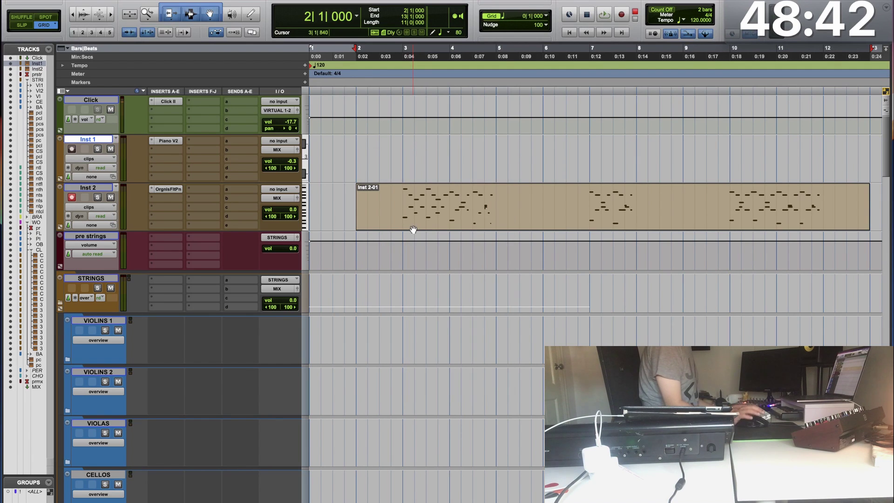
Step: Play the arrangement from 3|1|000 and lower the Inst 2 track's volume to -7.3 dB
click(402, 193)
key(space)
scroll(354, 205, right, 2)
key(space)
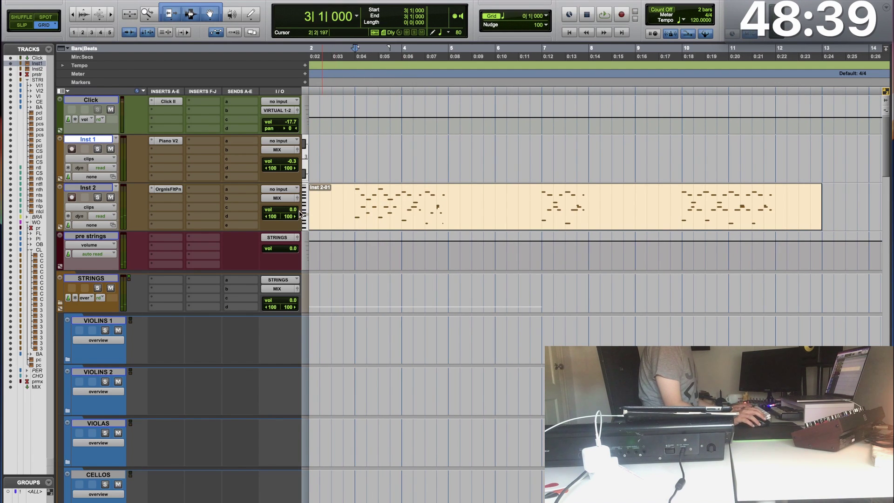
drag(294, 212, 294, 224)
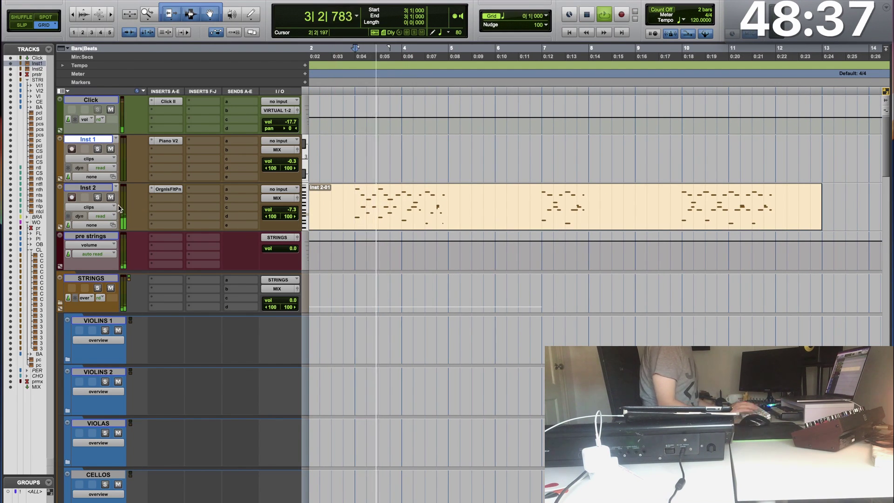
key(space)
Step: Quantize the Inst 2-01 notes in the MIDI editor using a different quantize grid, check the notes around 3|3, and close the editor
double_click(316, 212)
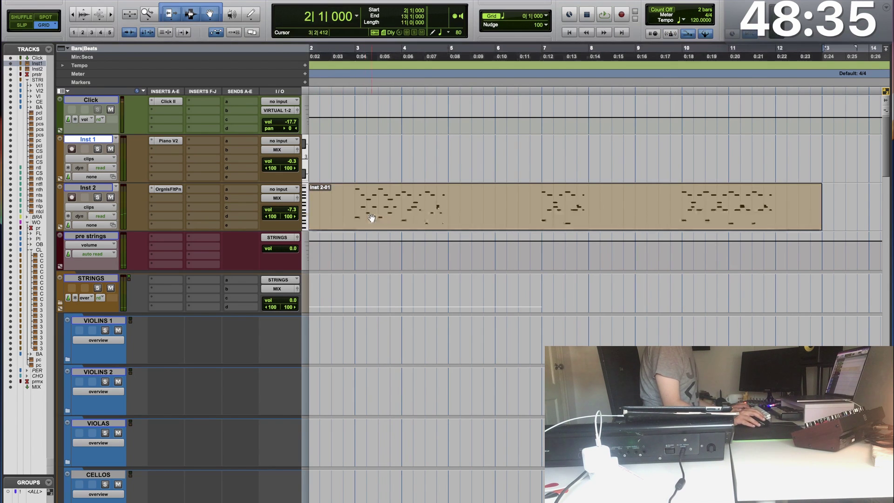
key(alt+0)
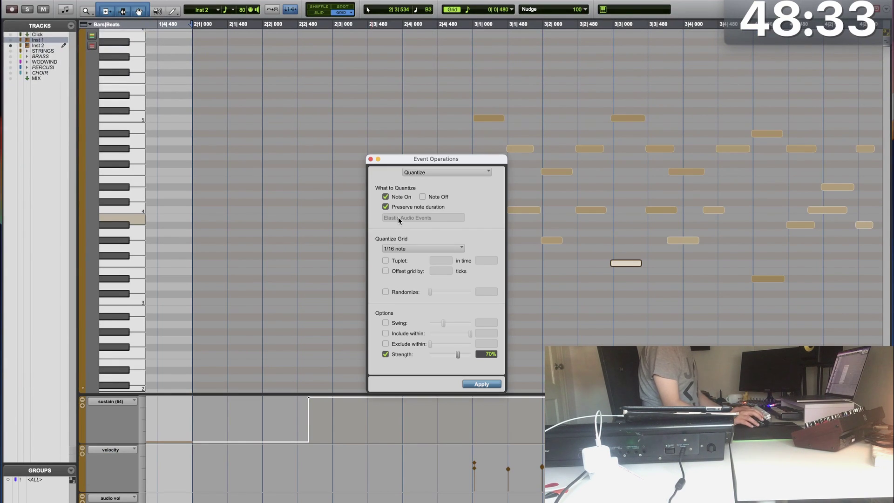
click(399, 248)
click(399, 236)
key(Return)
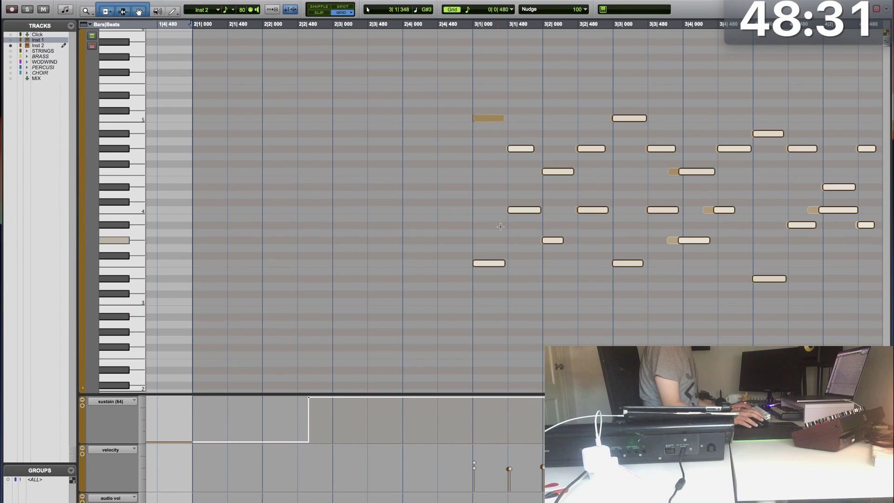
click(474, 177)
scroll(637, 191, down, 1)
click(661, 169)
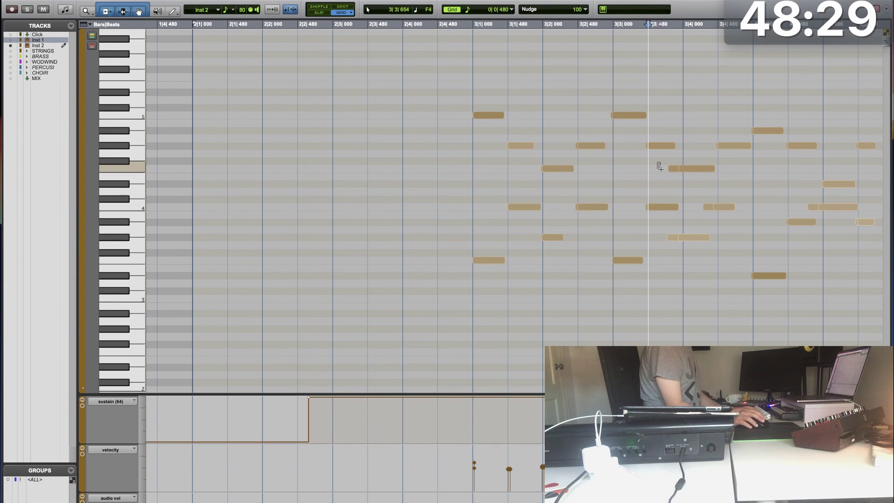
click(683, 239)
key(super+w)
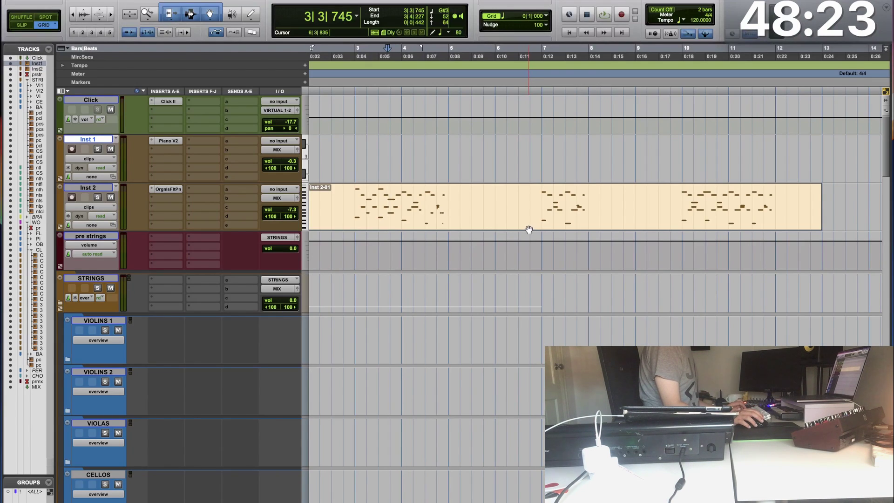
Step: Reopen the Inst 2-01 clip in the MIDI editor and audition its notes through bars 3 and 4
click(529, 230)
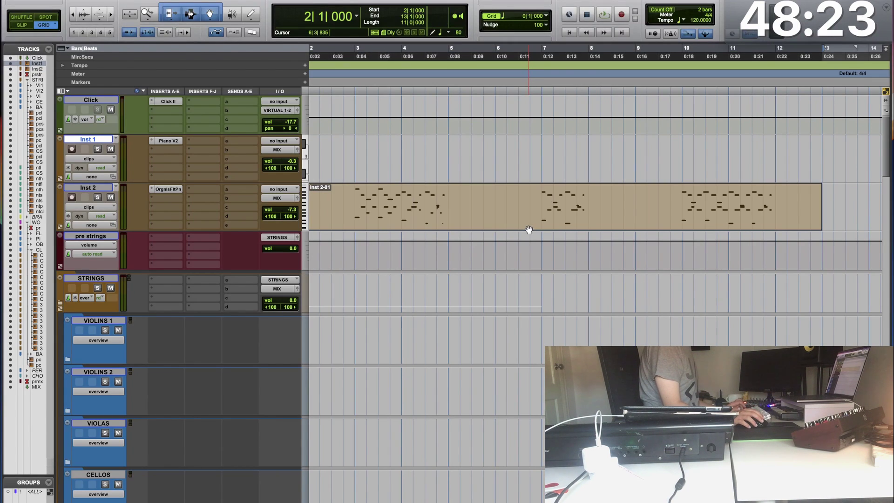
double_click(408, 229)
click(470, 167)
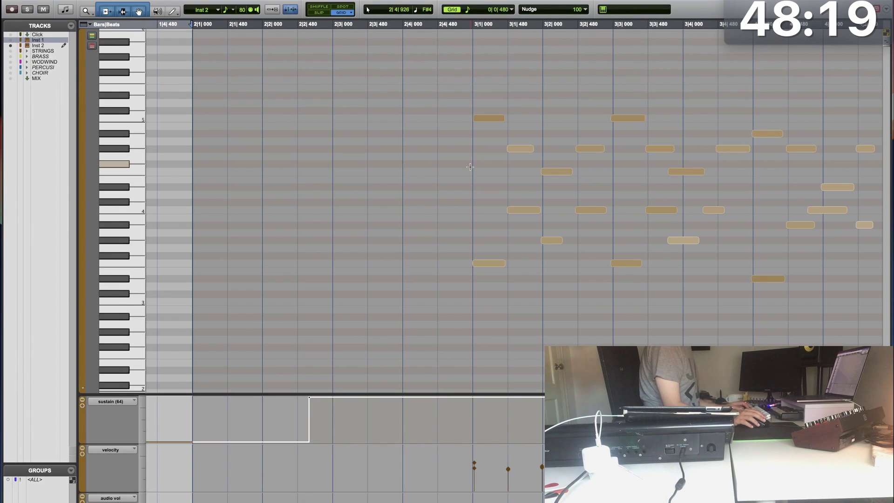
scroll(475, 160, right, 5)
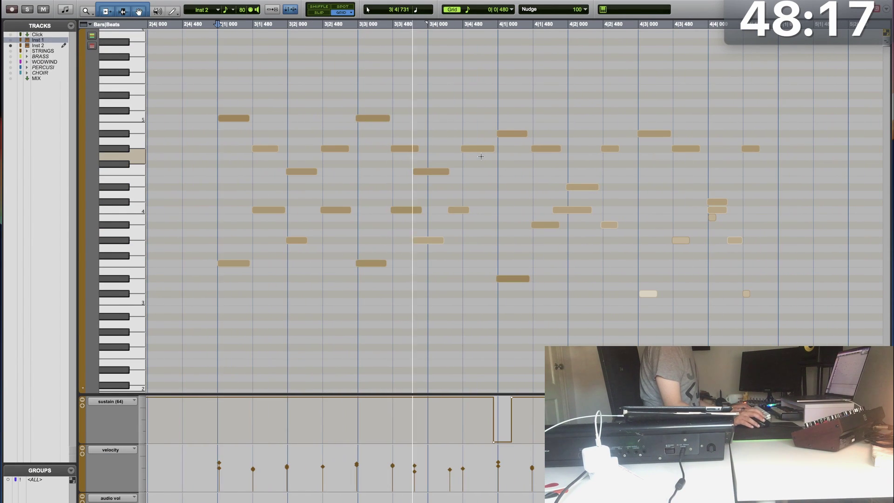
key(space)
key(space)
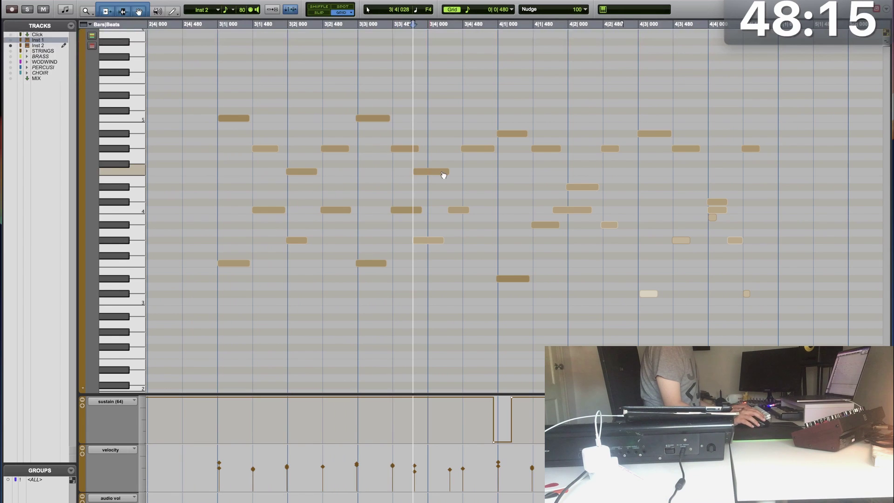
Step: Close the MIDI editor and remove the Inst 2-01 clip from its track
key(super+w)
click(104, 190)
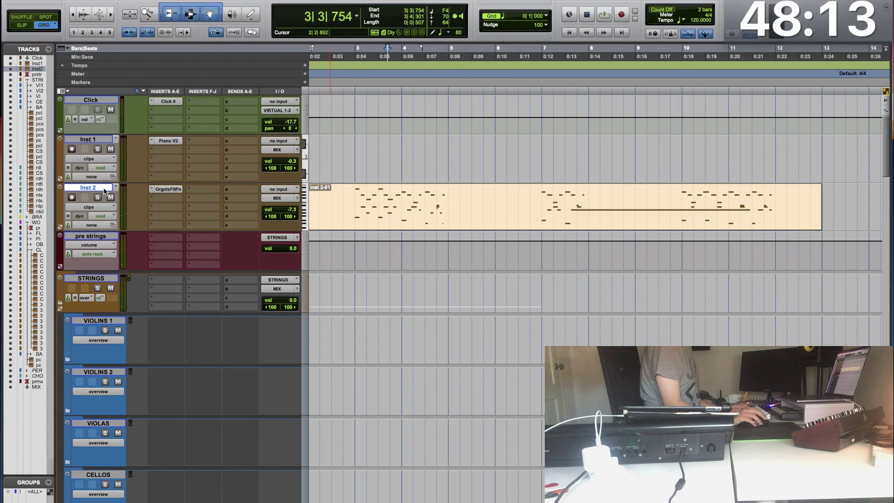
click(454, 222)
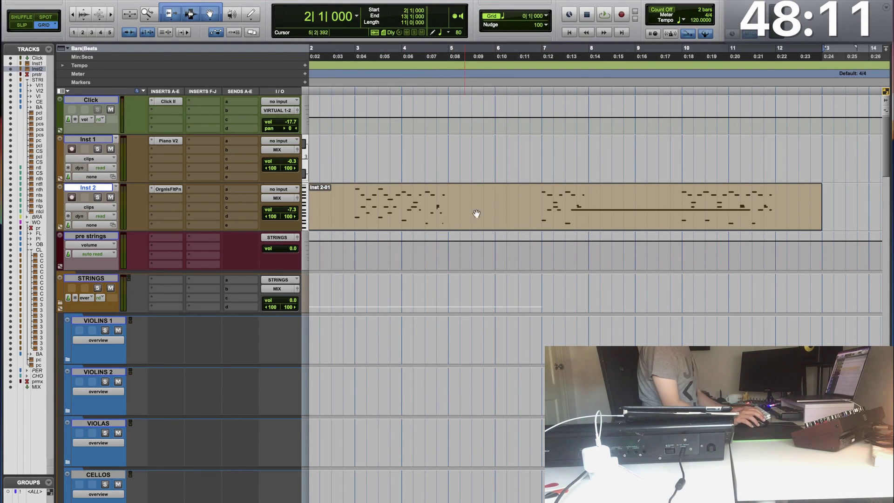
key(ctrl+z)
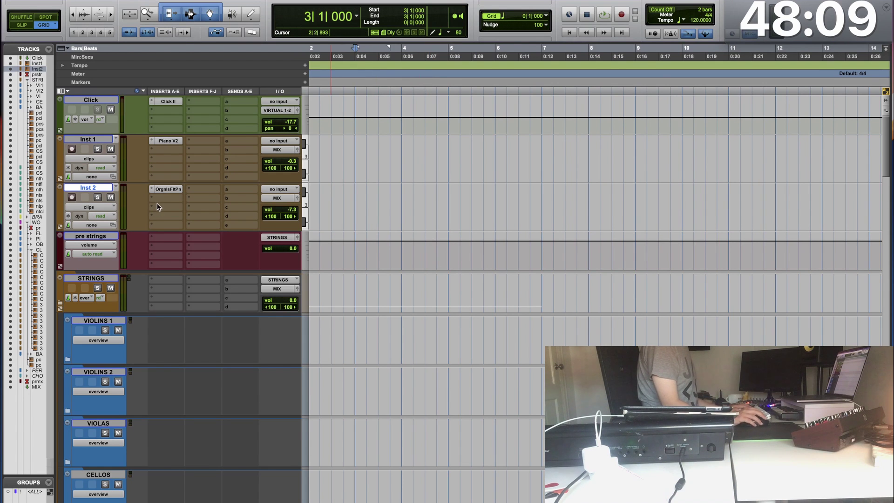
Step: Return to 1|1|000, record-enable the Inst 2 track, and record a new take into bar 8
key(Return)
key(space)
key(space)
key(space)
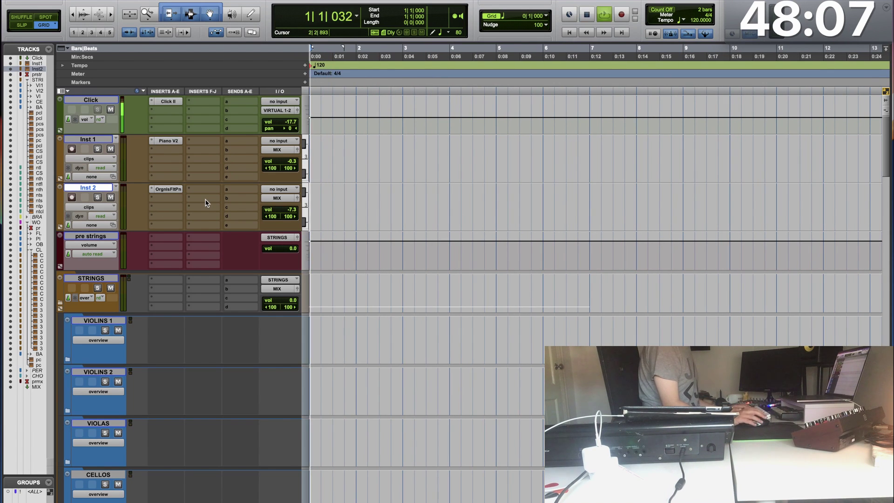
key(space)
click(71, 197)
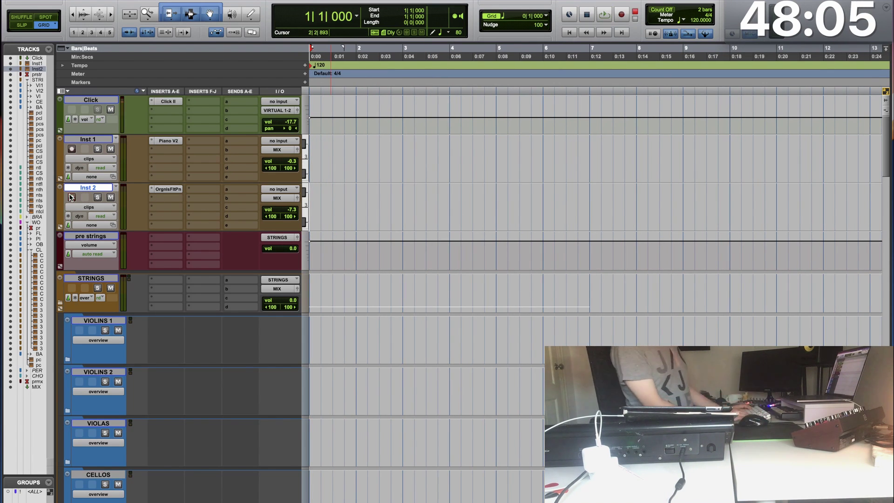
key(space)
key(space)
key(super+space)
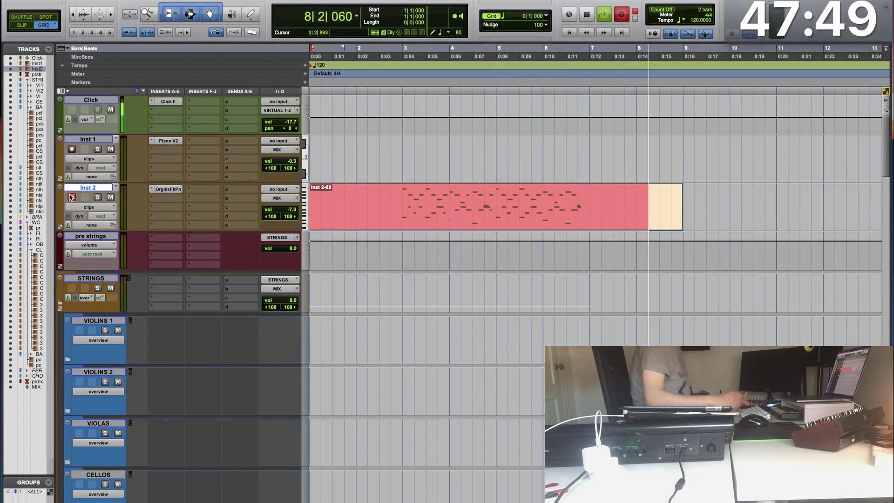
key(space)
Step: Play the new take from 3|1|000 and solo the Inst 2 track
click(406, 213)
key(space)
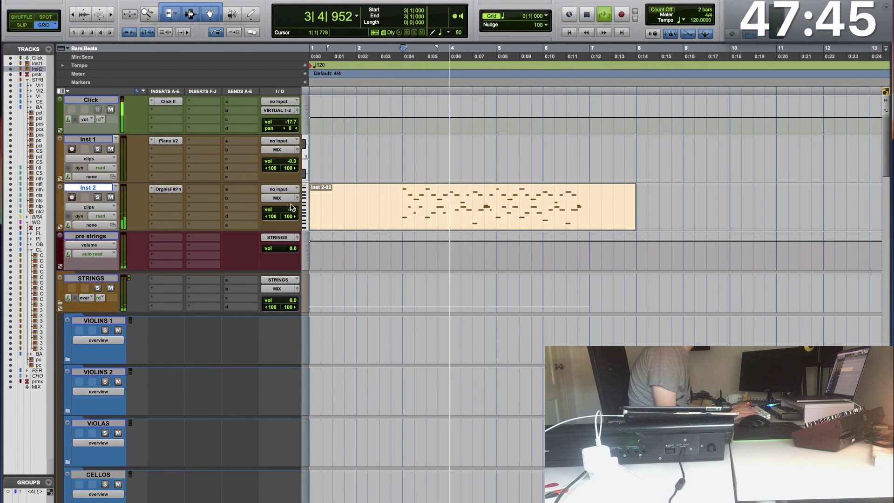
key(space)
key(space)
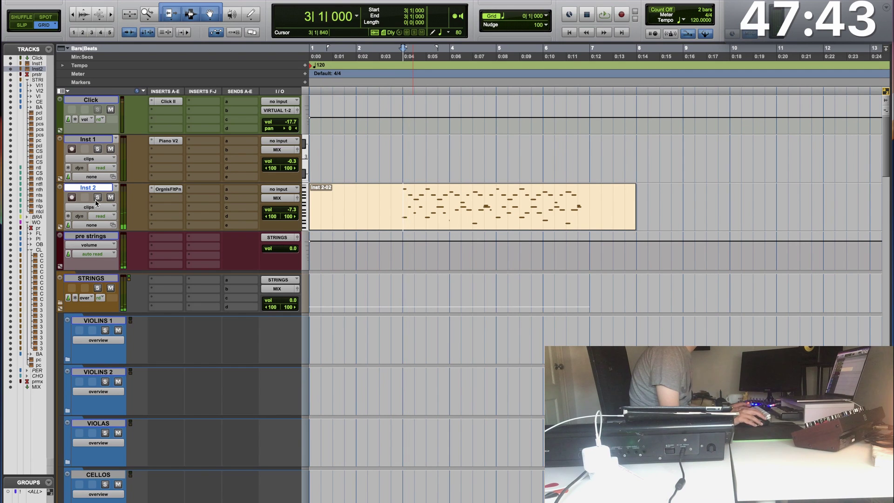
key(space)
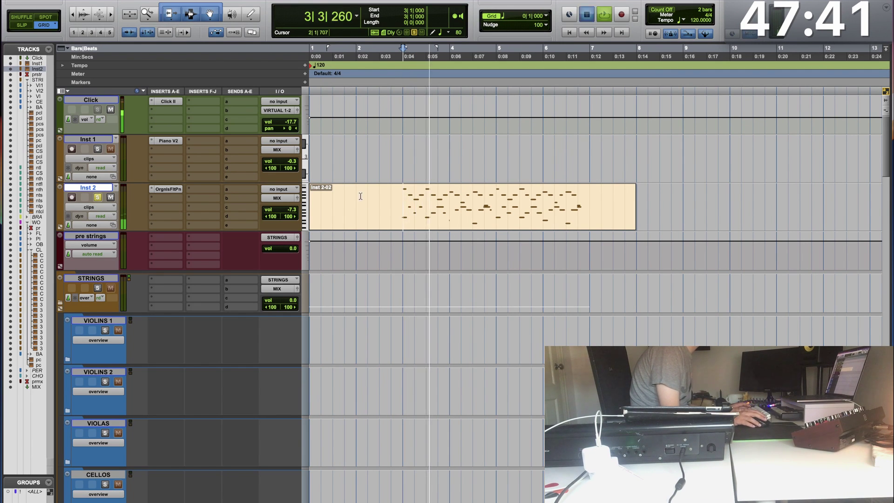
Step: Open the Inst 2-02 clip in the MIDI editor, lower the sustain level between 2|3|000 and 2|4|000, and play the part
double_click(446, 219)
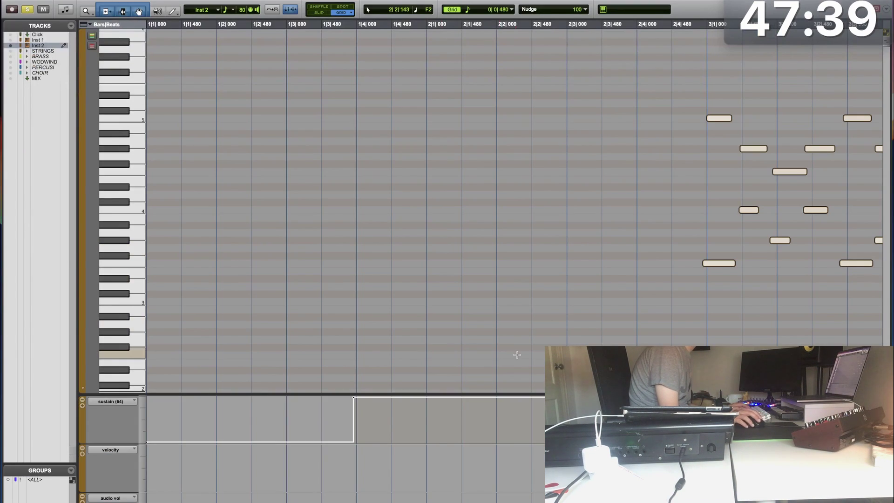
drag(565, 405, 635, 405)
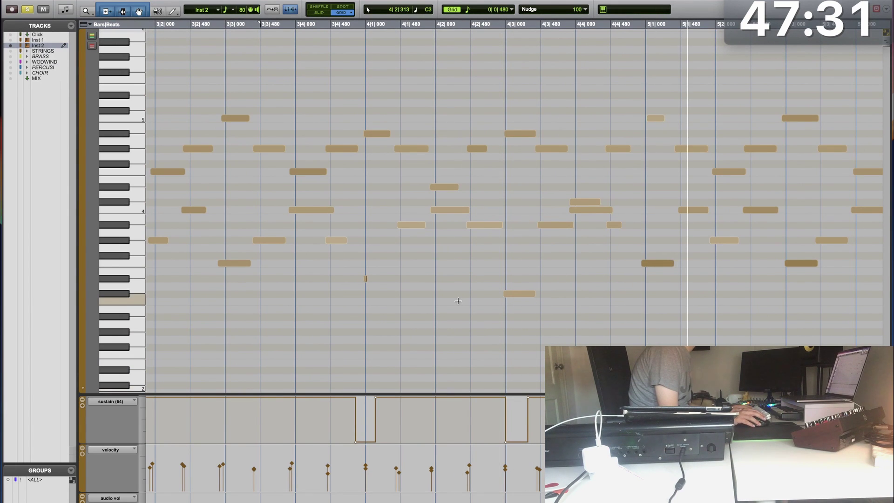
key(super+bracketleft)
drag(437, 426, 475, 422)
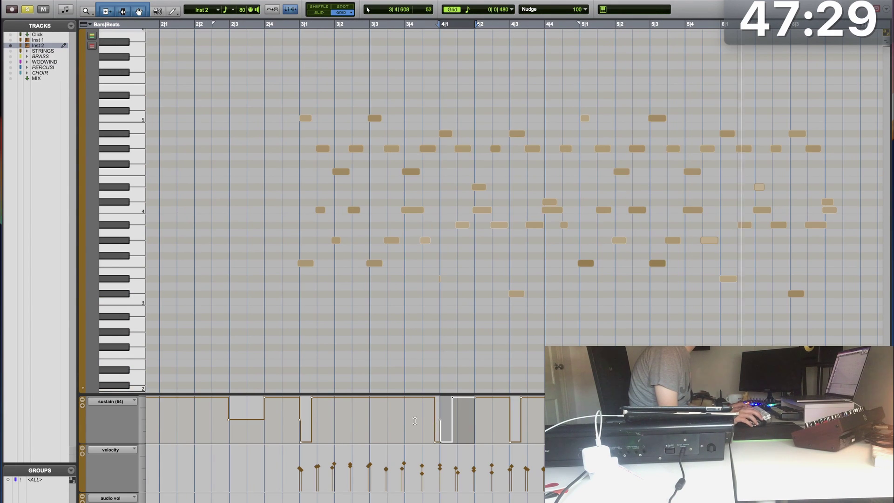
key(space)
key(super+bracketleft)
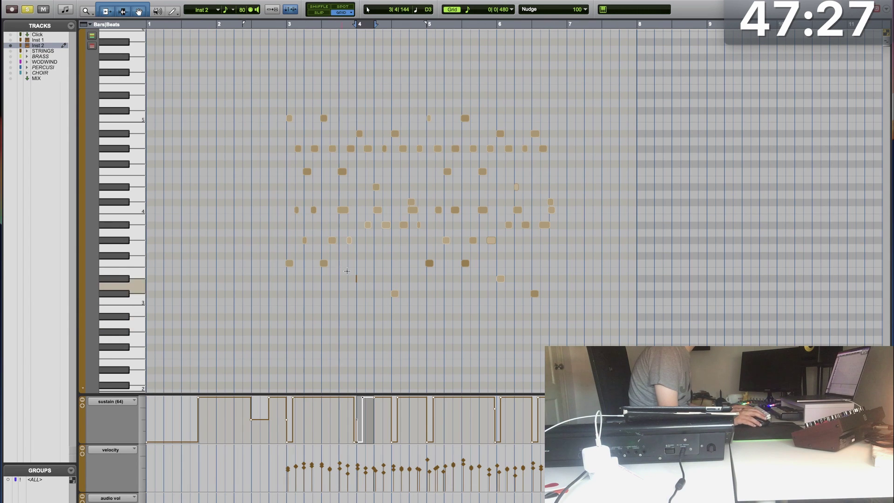
Step: Select all notes in the Inst 2-02 clip, quantize them, and play the result from bar 3
drag(256, 92, 627, 328)
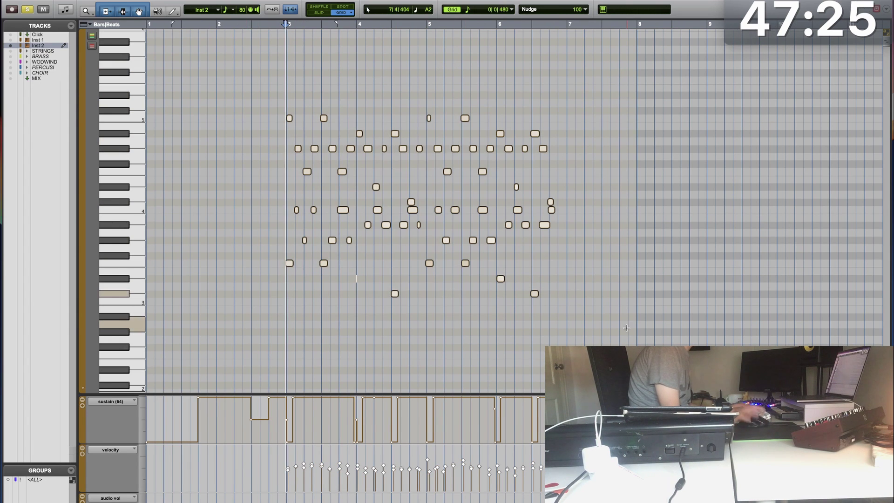
key(alt+0)
key(Return)
key(space)
key(super+bracketright)
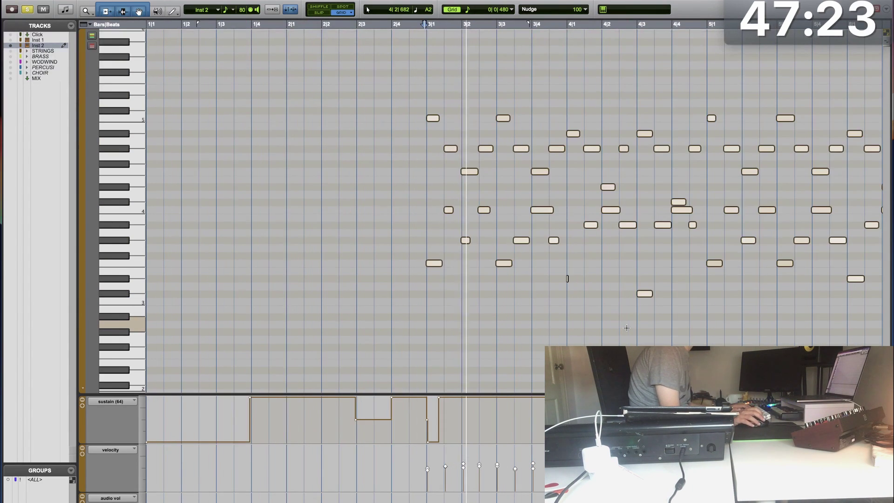
scroll(627, 327, right, 3)
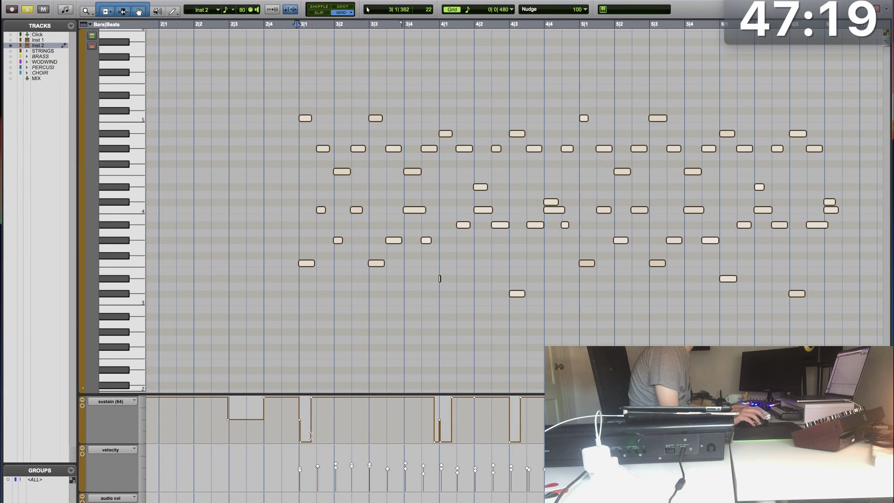
Step: Delete the sustain pedal changes between 3|4|480 and 4|2|000
drag(296, 431, 353, 433)
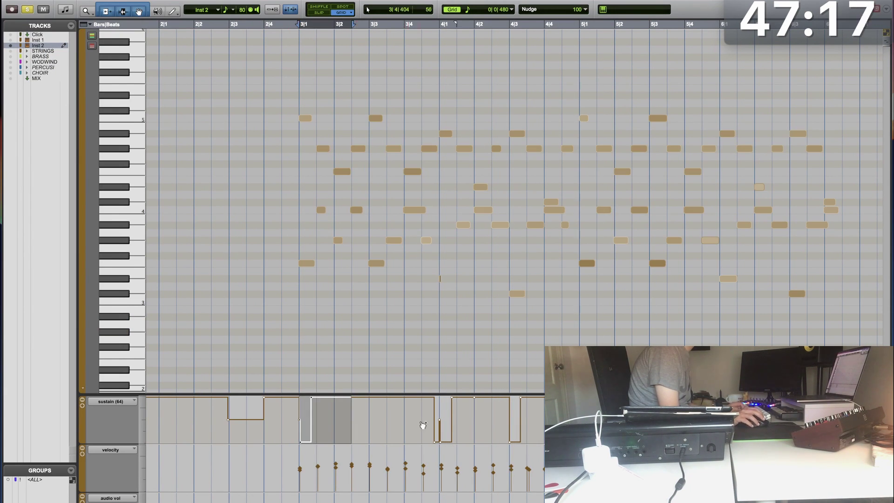
drag(422, 425, 475, 421)
key(Delete)
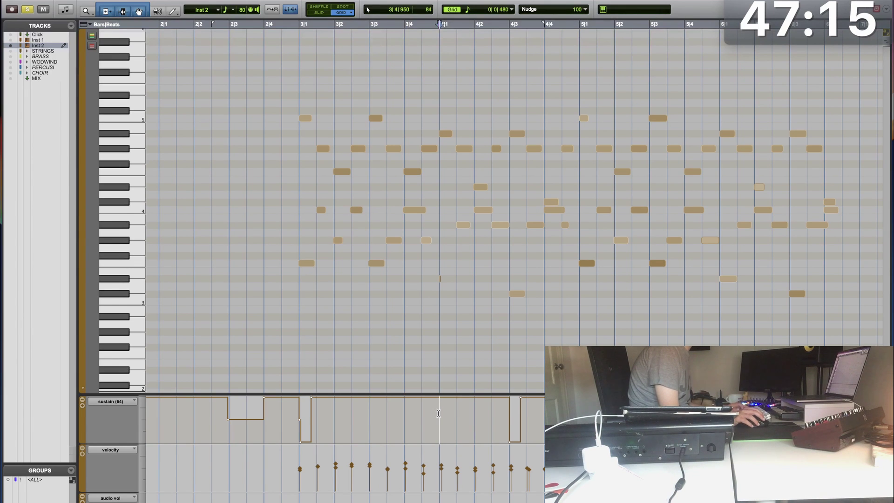
Step: Undo the last deletion of sustain pedal changes, play the part from 3|1|000, and close the MIDI editor
key(ctrl+z)
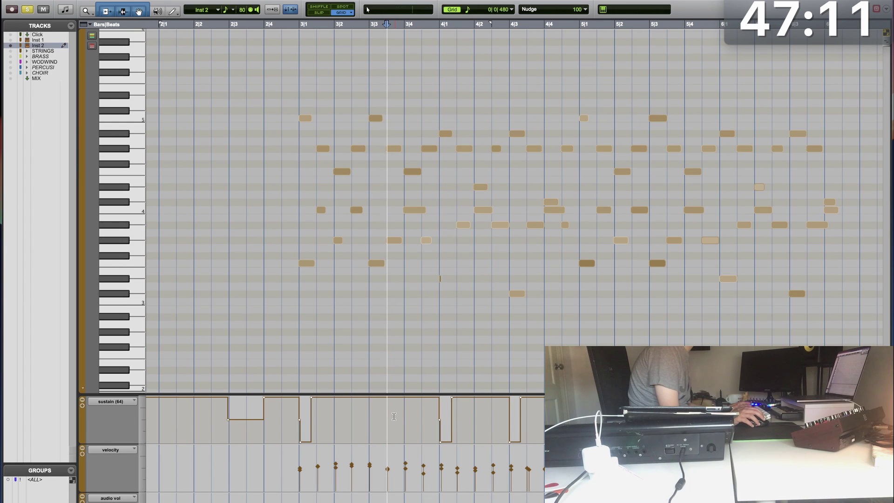
key(space)
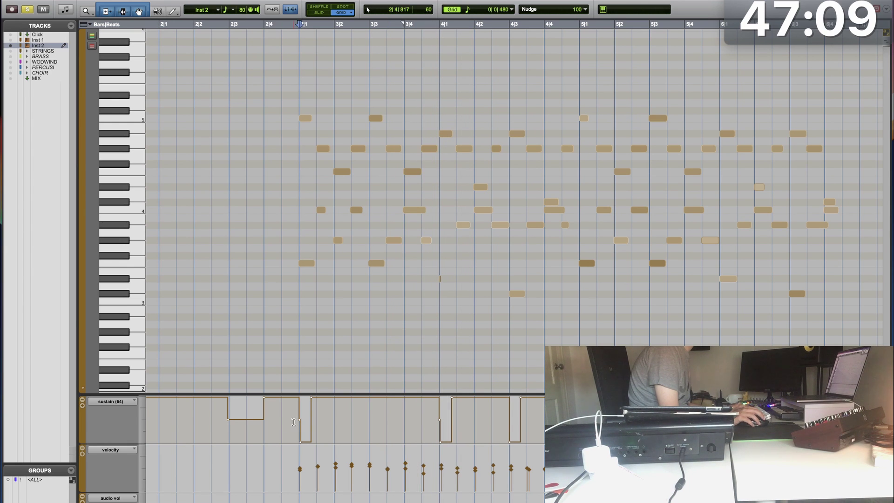
key(super+w)
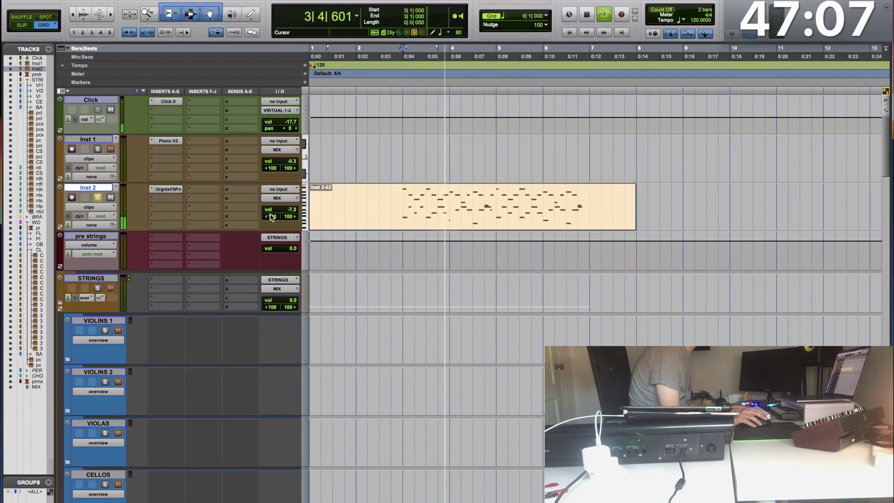
Step: Copy the Inst 2-02 clip's sustain data from bars 5 and 6 over bars 3 and 4 in the MIDI editor
double_click(429, 217)
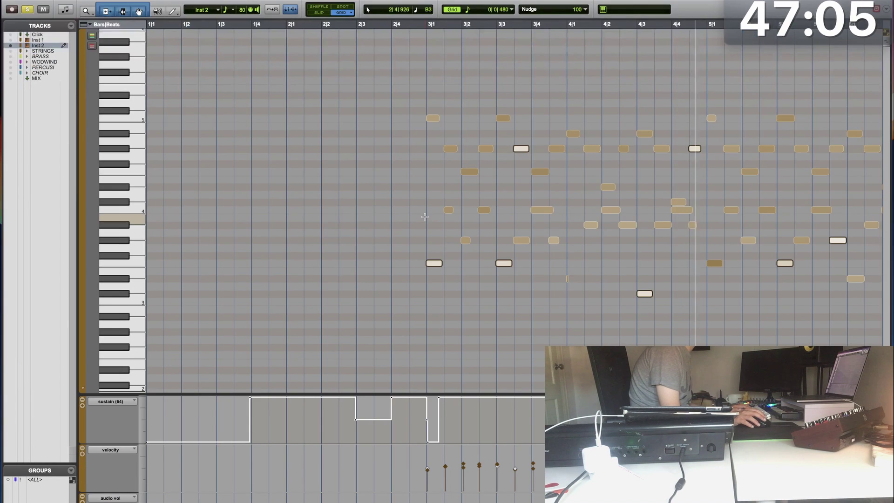
key(super+bracketleft)
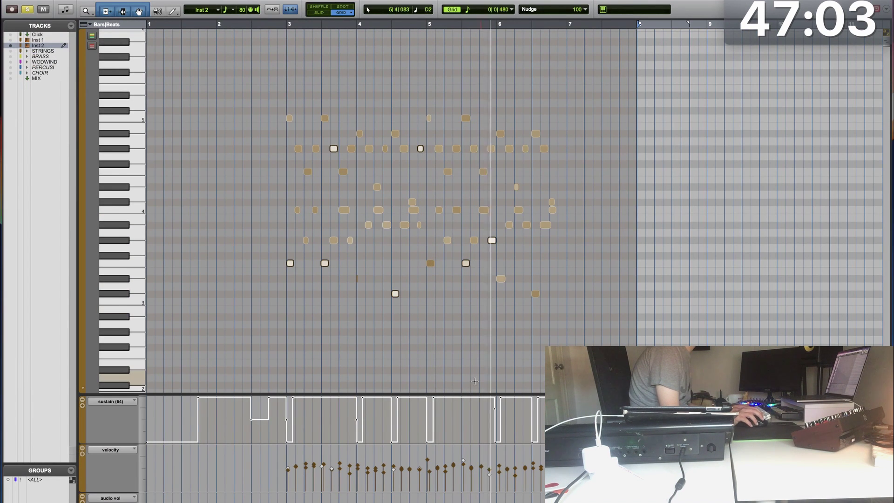
click(474, 381)
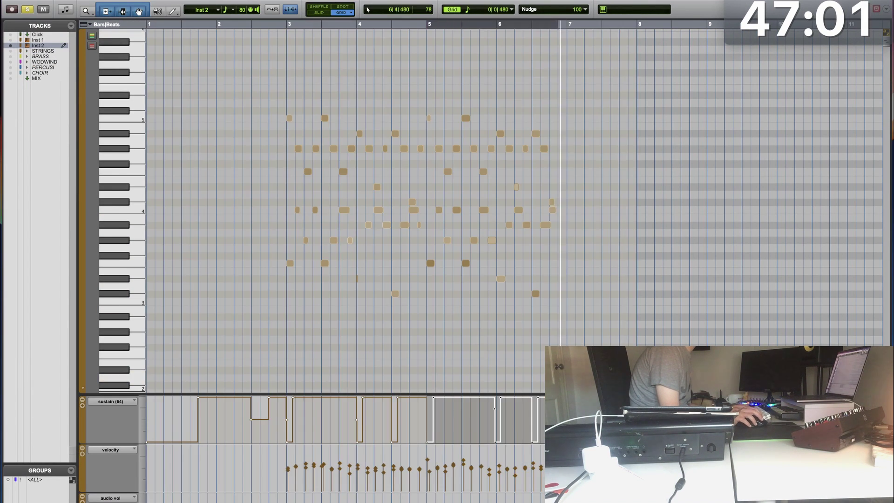
double_click(298, 429)
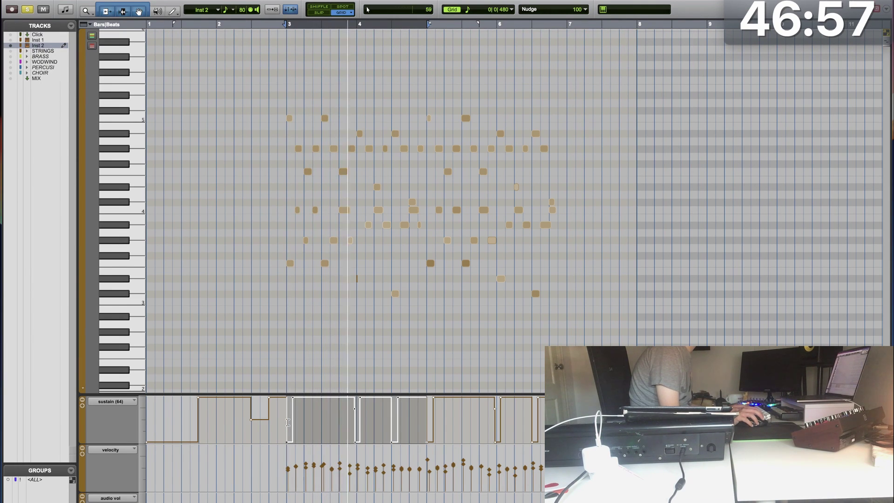
Step: Lengthen the very short low note at 4|1|000 to end at about 4|1|461, play the result, and close the MIDI editor
click(390, 289)
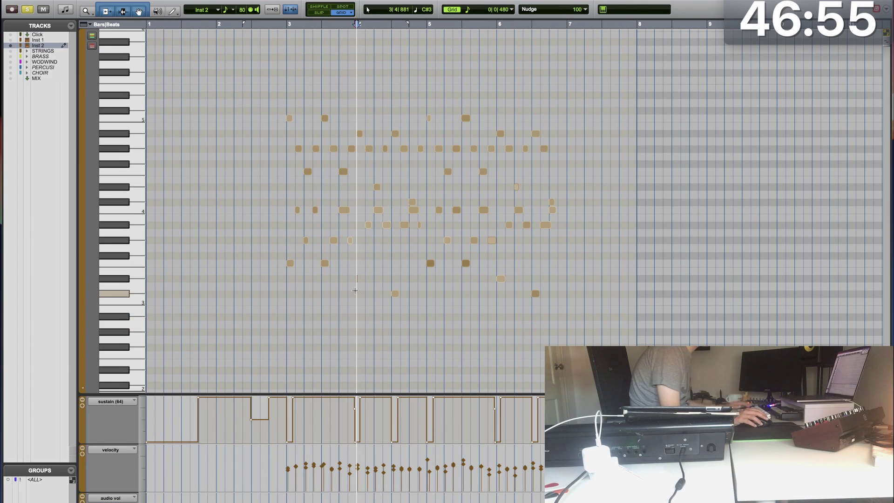
key(super+bracketright)
key(super+bracketright)
key(super+bracketright)
key(super+bracketright)
key(super+bracketright)
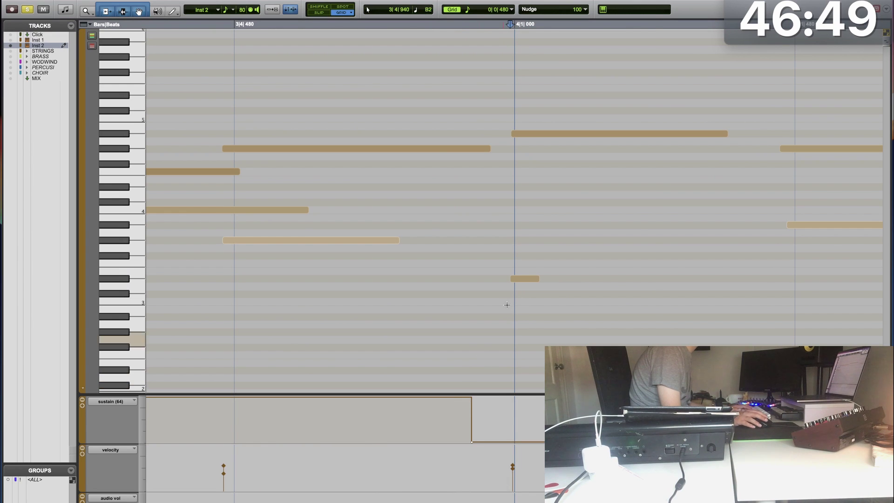
key(super+bracketleft)
key(super+bracketleft)
click(373, 289)
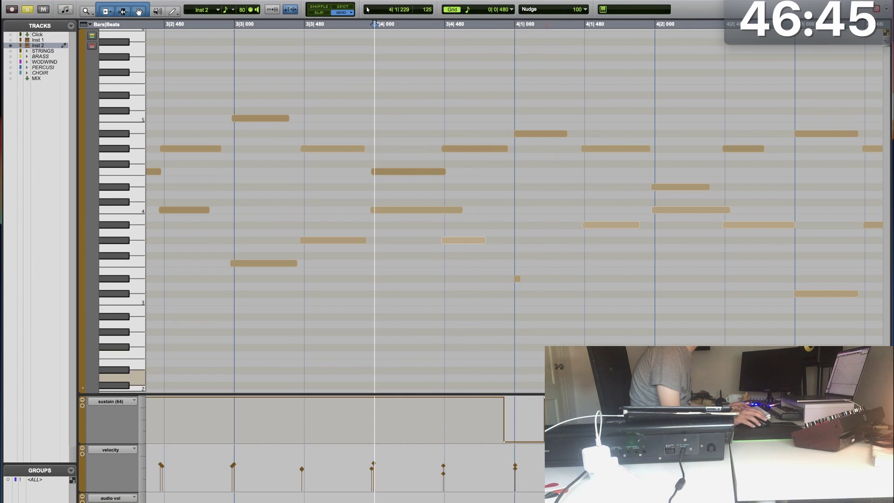
click(526, 268)
drag(522, 275, 580, 288)
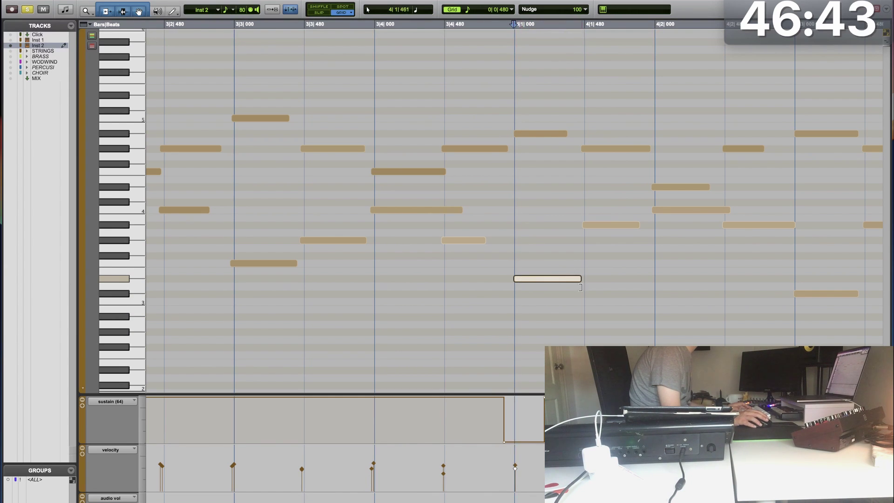
key(space)
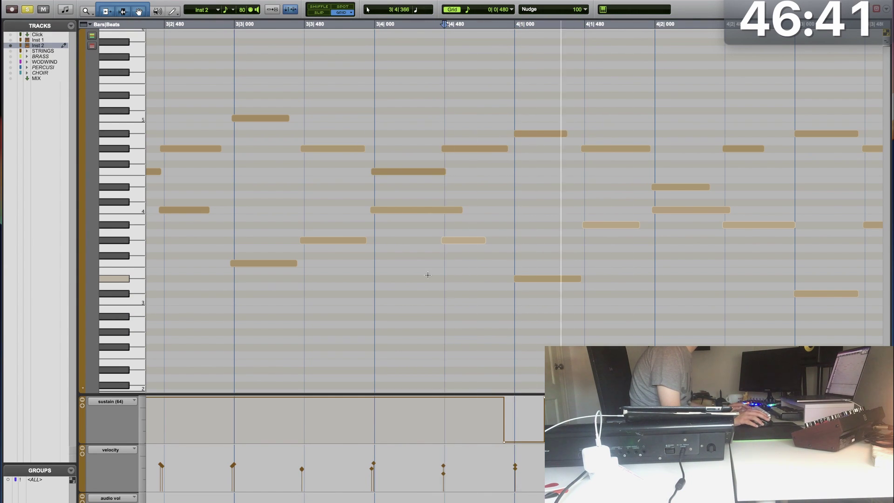
click(353, 275)
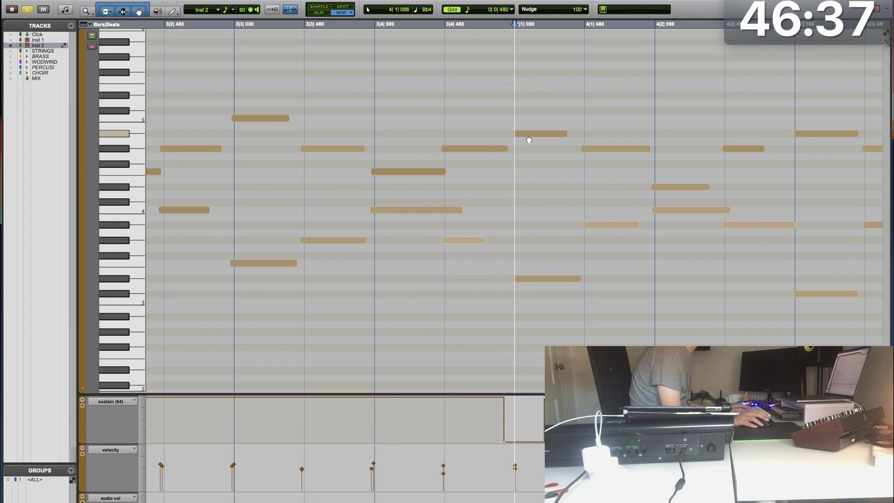
key(super+w)
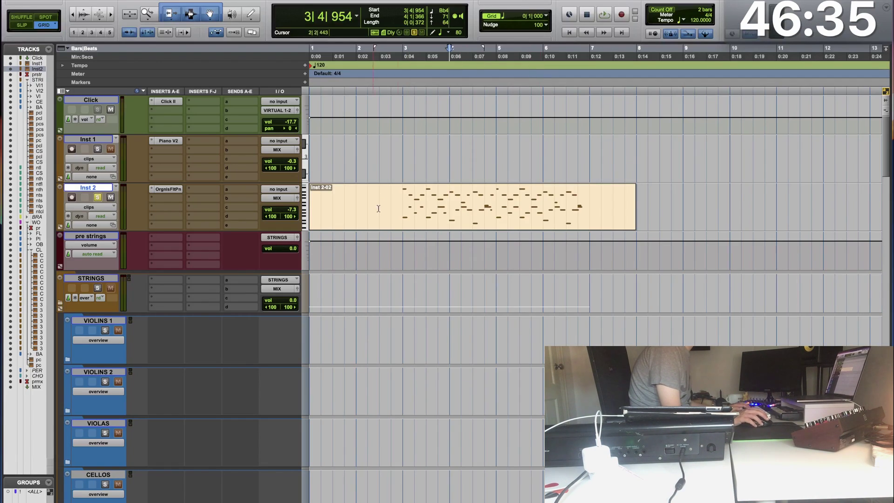
Step: Move the Inst 2-07 clip from Inst 2 to the Inst 1 track at the same position and unsolo Inst 2
click(414, 216)
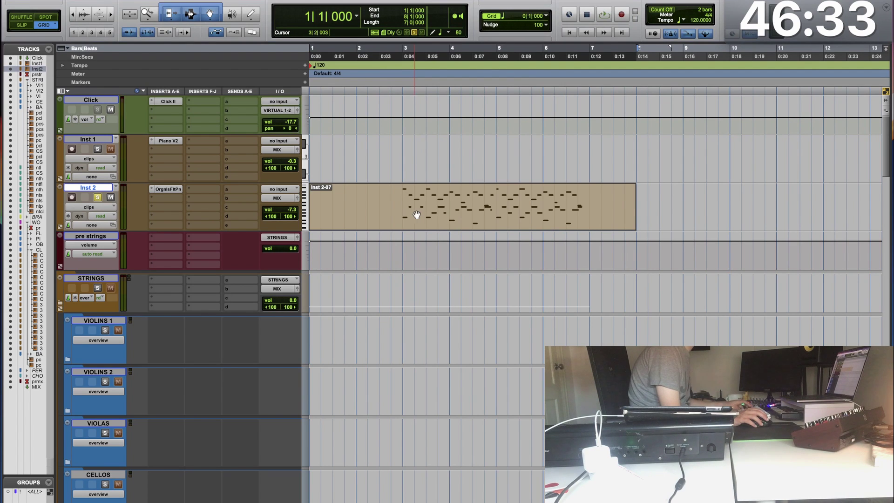
click(424, 207)
key(space)
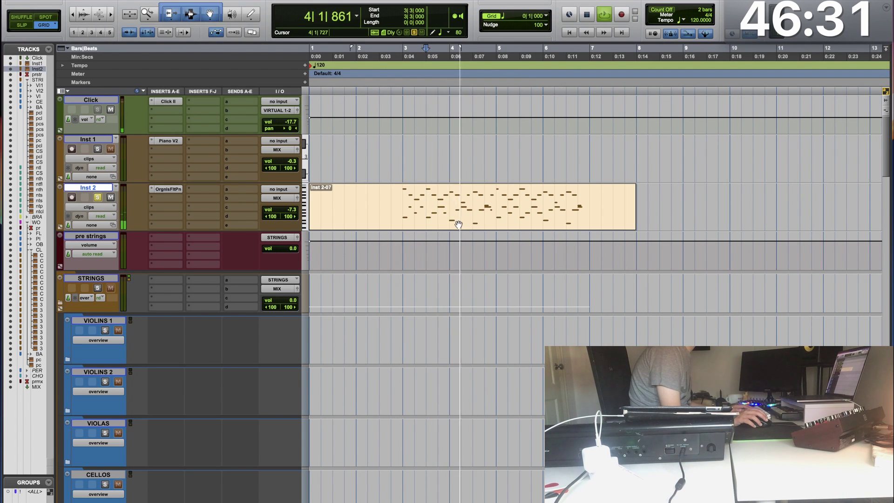
drag(458, 224, 459, 176)
click(450, 196)
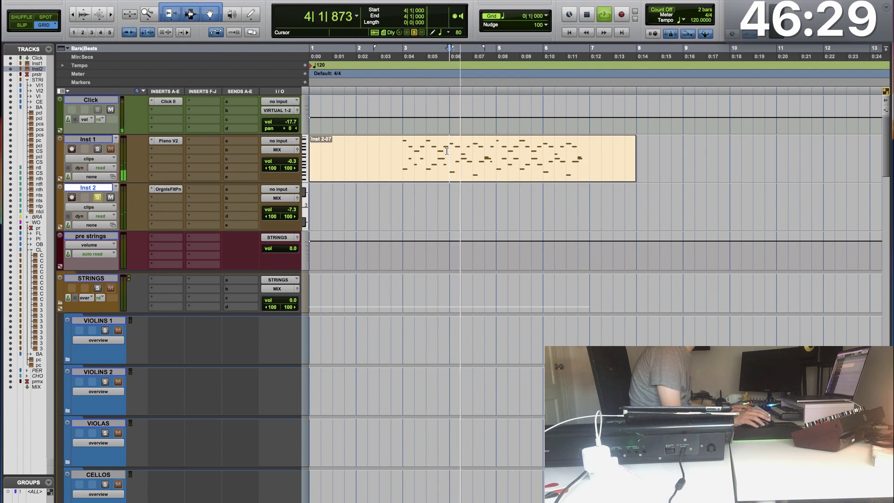
click(101, 197)
Step: Lower the Inst 1 track volume to -7.0 dB and solo the track while playing from 3|1|000
key(space)
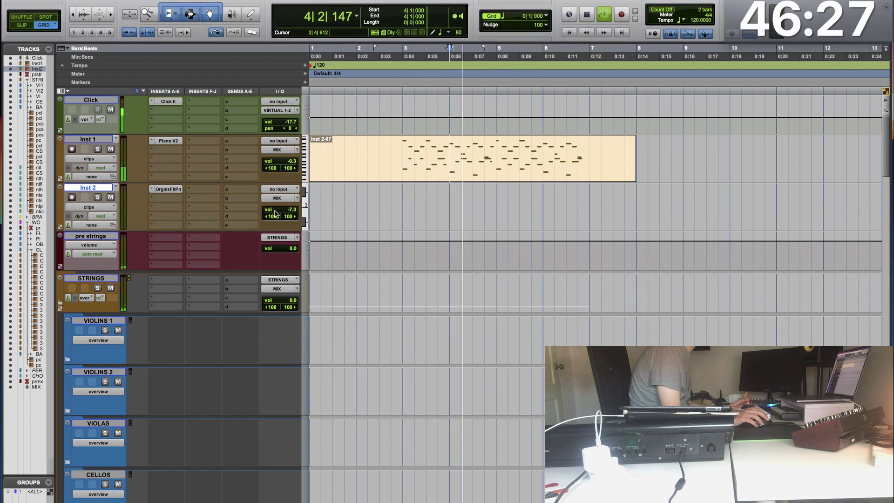
drag(291, 161, 289, 164)
key(space)
click(403, 147)
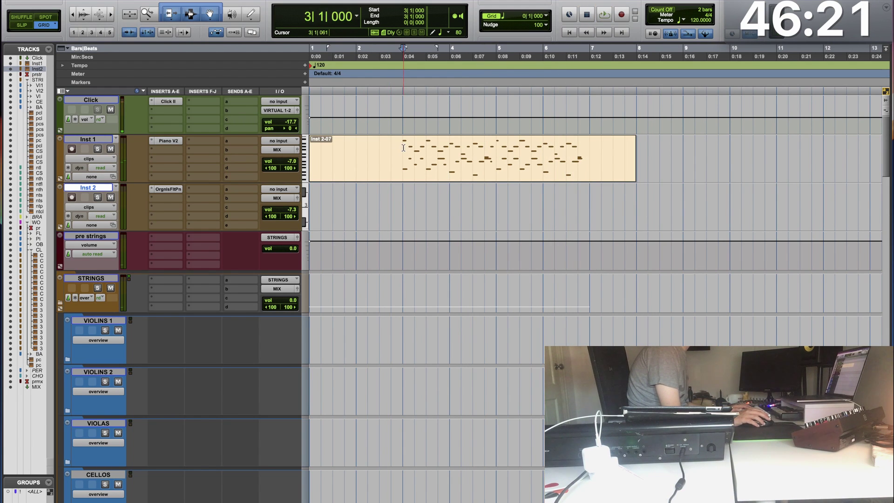
click(100, 152)
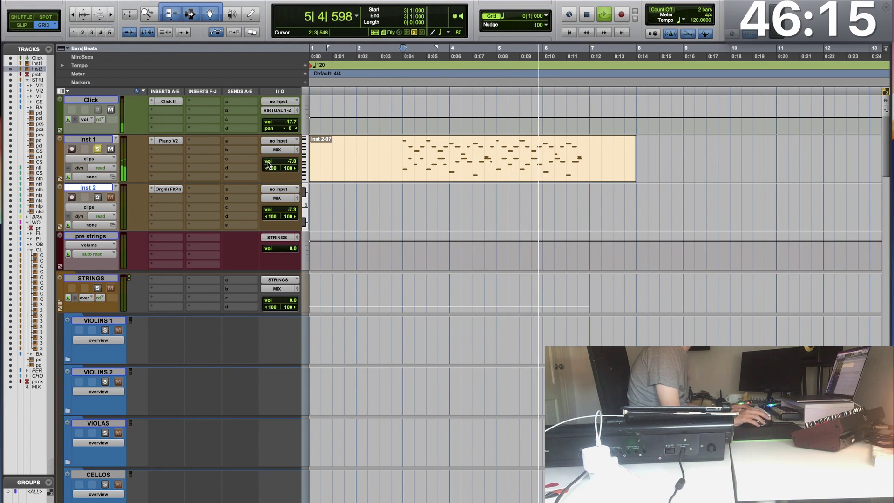
Step: Select 3|1|000 to 7|1|000 in the clip on Inst 1 and loop the playback of that range
key(space)
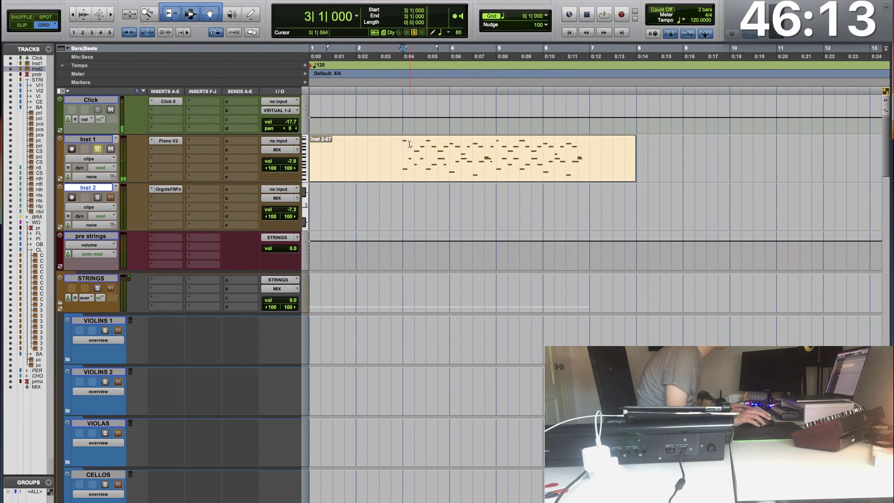
drag(403, 154, 594, 162)
key(space)
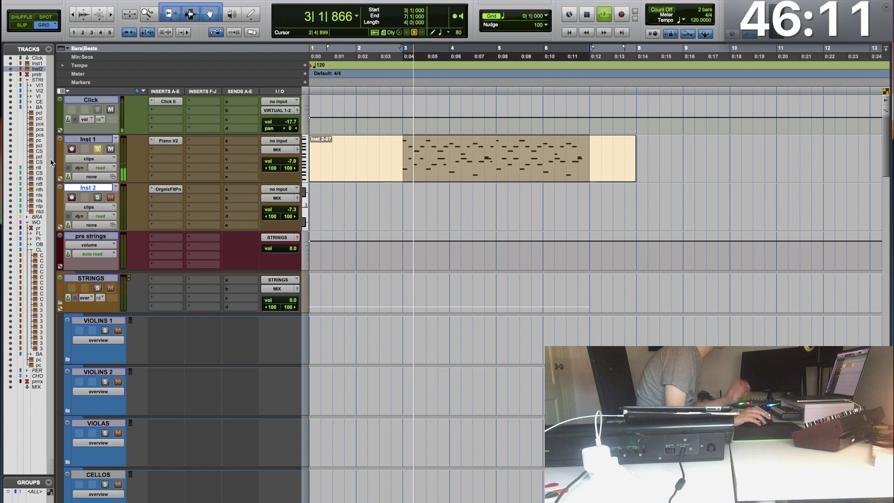
Step: Create a send from Inst 1 to a new stereo aux input track named REVERB, placed next to the current track
click(241, 142)
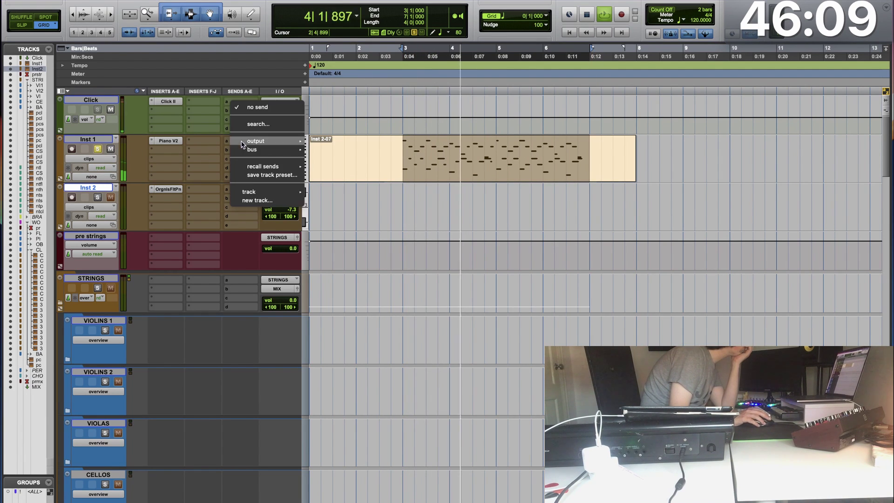
click(245, 202)
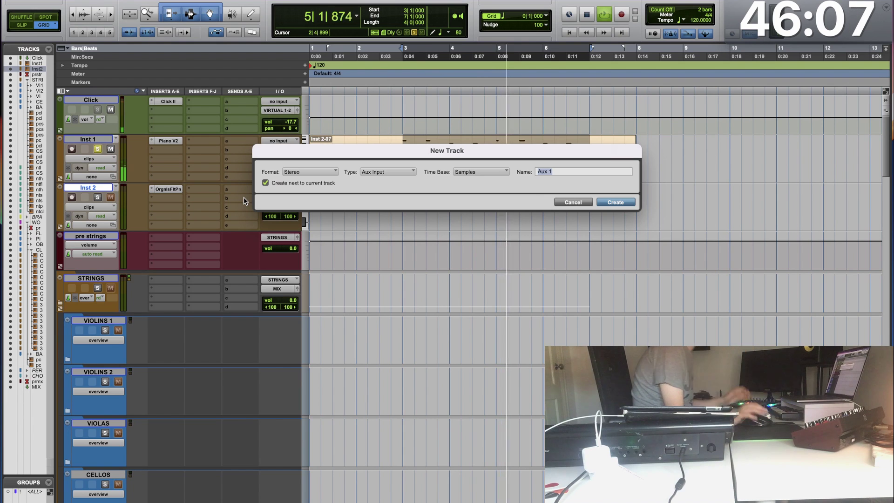
text(REVERB)
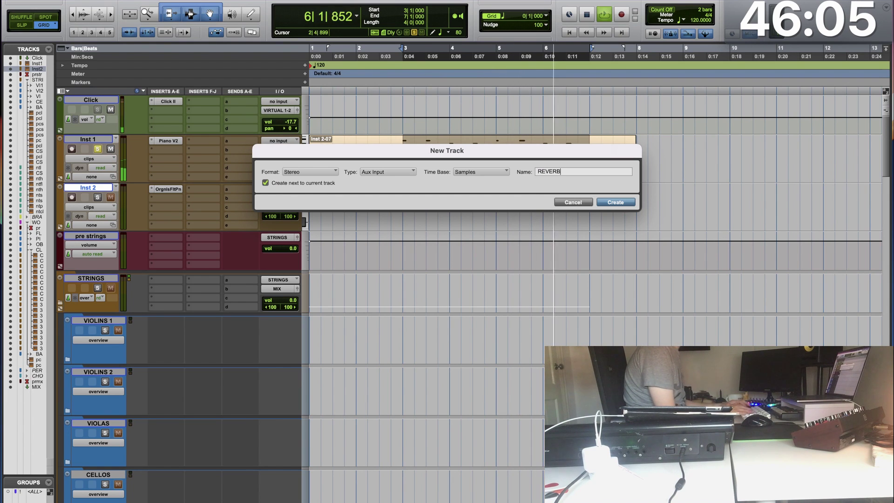
key(Return)
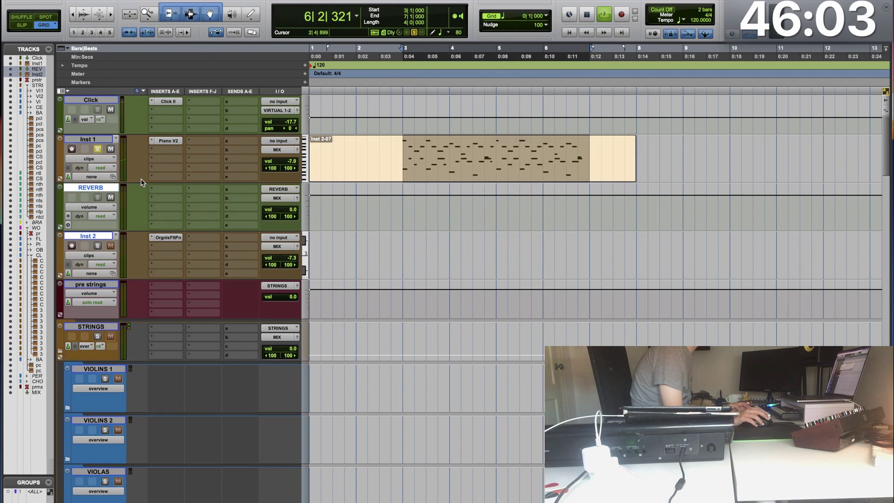
Step: Insert the stereo UAD EMT 140 plug-in on the REVERB track
click(155, 190)
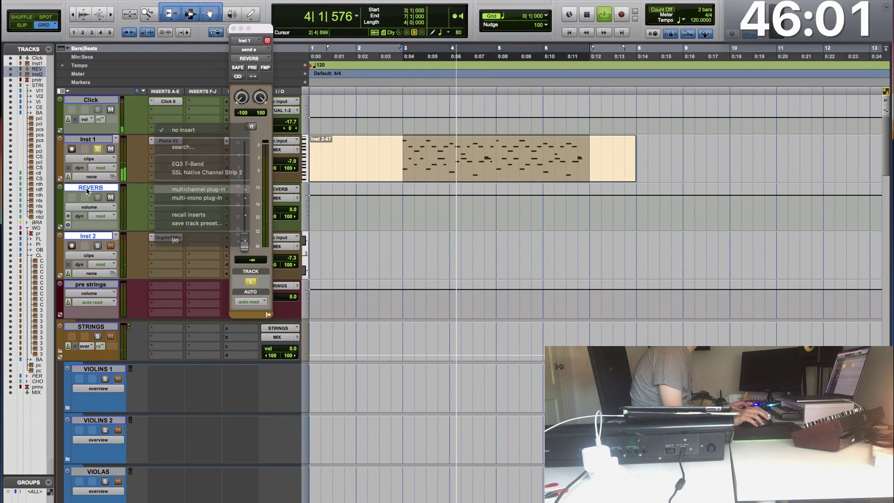
click(153, 189)
click(153, 189)
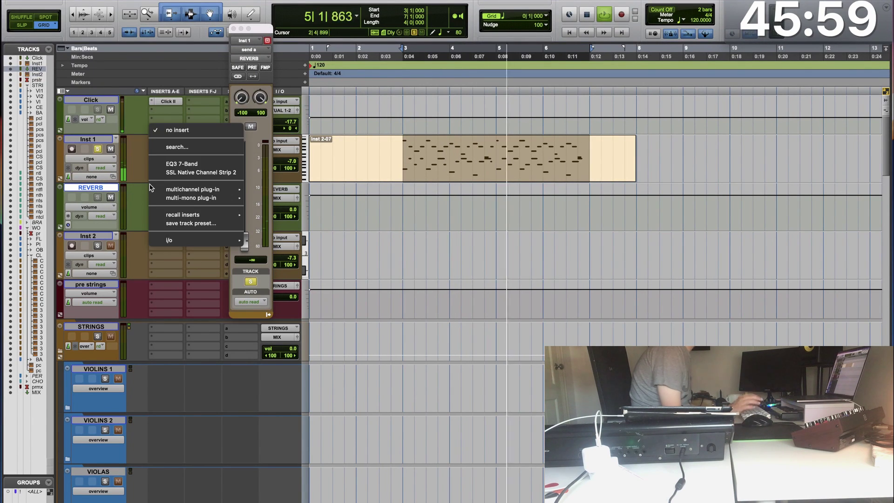
click(150, 187)
click(150, 187)
text(emt)
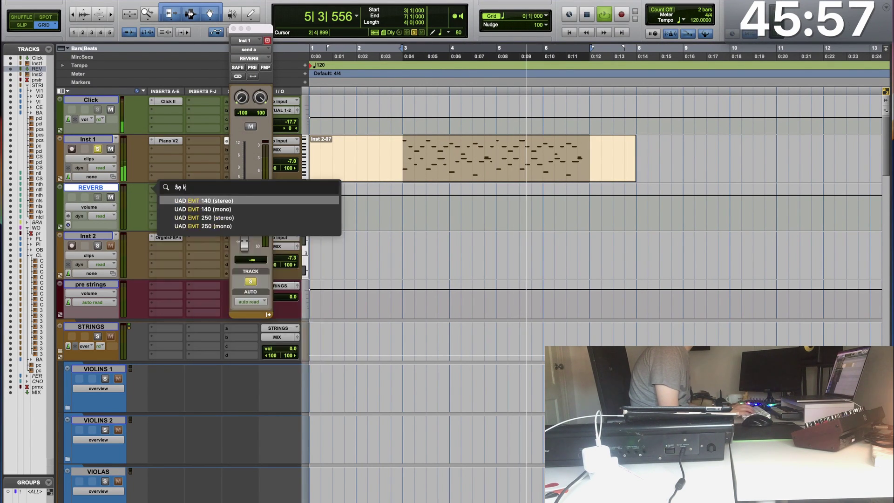
key(Escape)
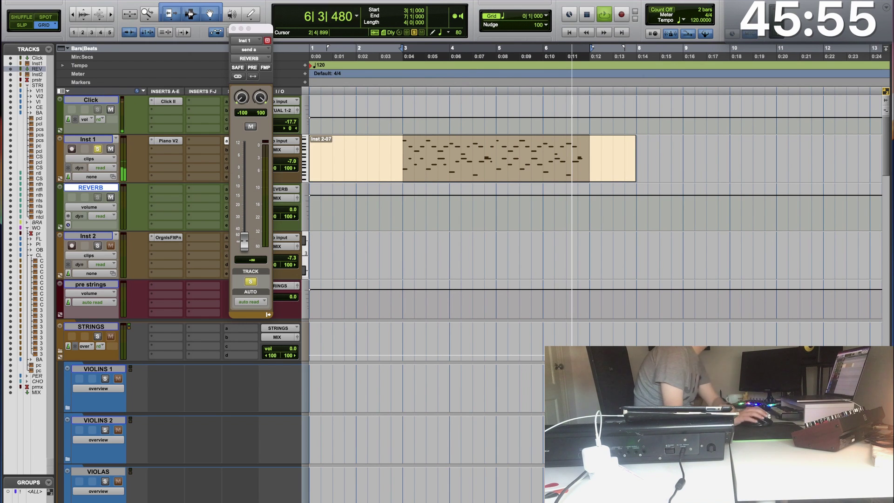
Step: Set the Inst 1 send level to REVERB to -15.0 dB and raise the EMT 140's input filter
drag(244, 241, 245, 193)
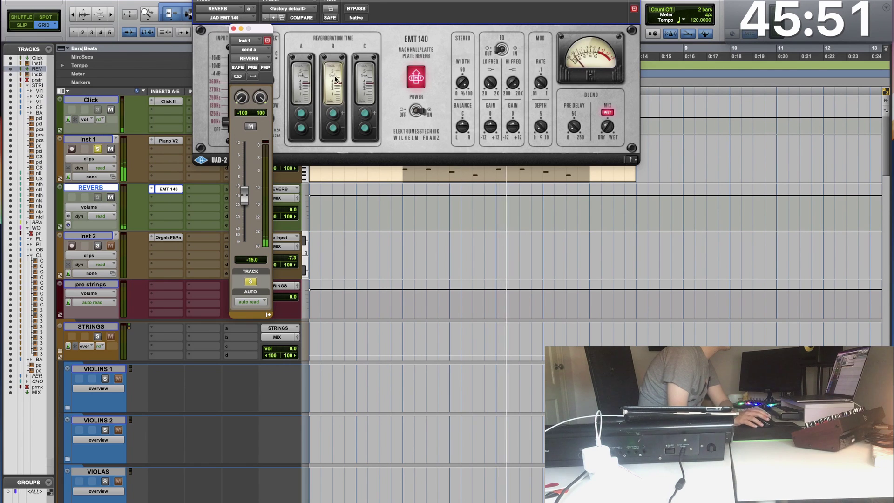
click(228, 87)
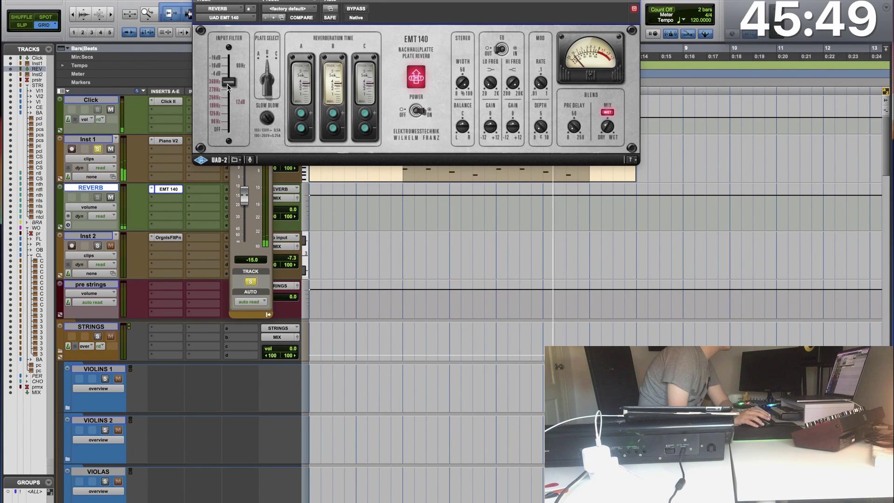
click(168, 189)
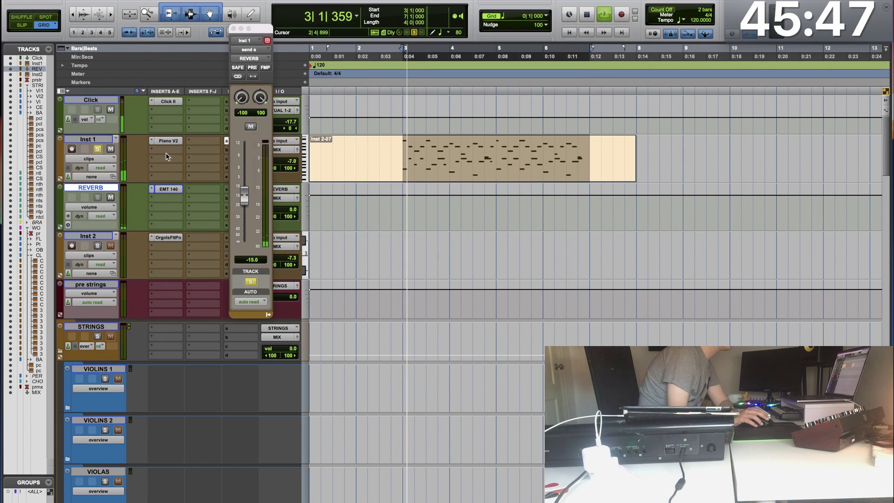
Step: Insert the SSL Native Channel Strip 2 plug-in below Piano V2 on the Inst 1 track
click(165, 153)
click(205, 226)
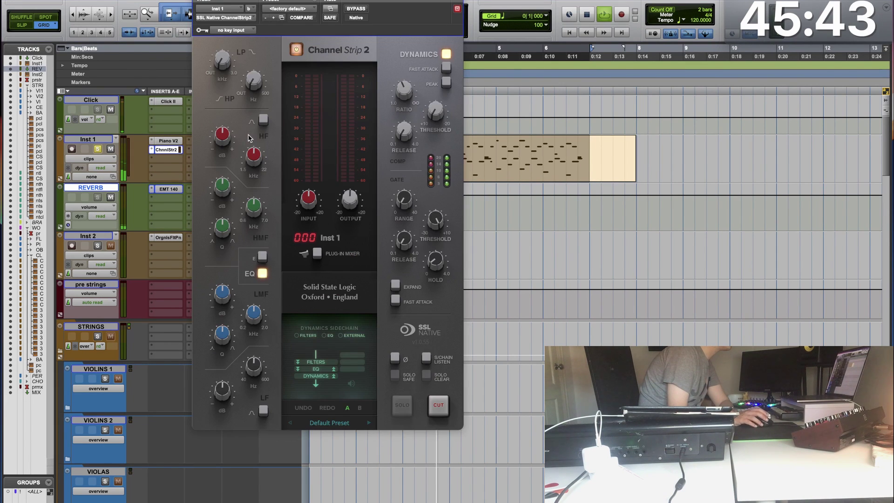
mouse_move(248, 154)
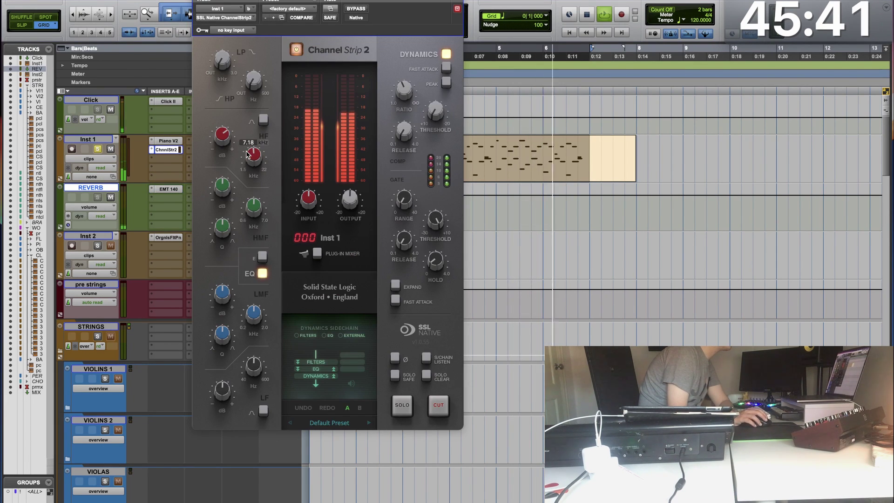
Step: Set the Inst 1 channel strip's compressor threshold to about -7.3 dB and ratio to 19.4, and adjust its output level
mouse_move(432, 116)
drag(436, 103, 439, 109)
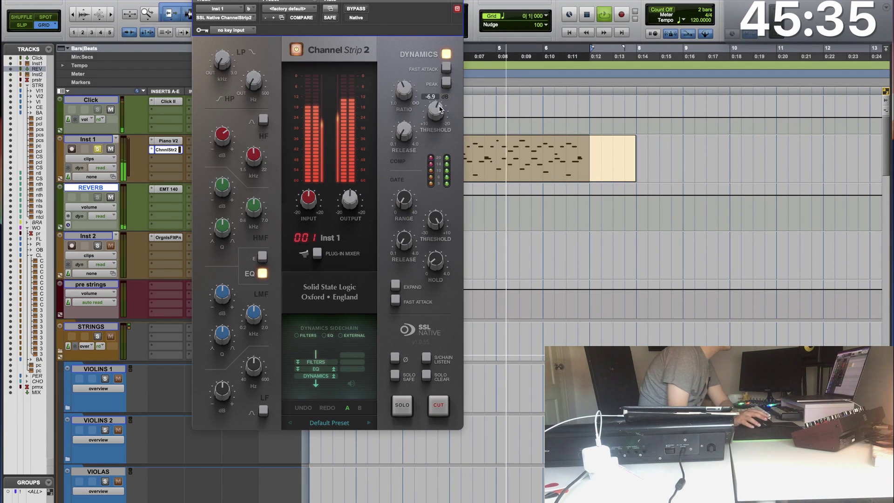
drag(351, 200, 347, 205)
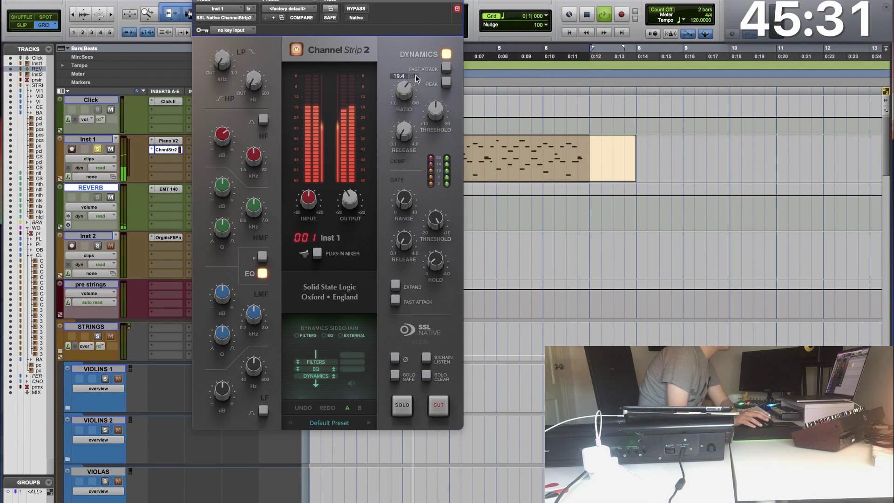
drag(431, 101, 430, 106)
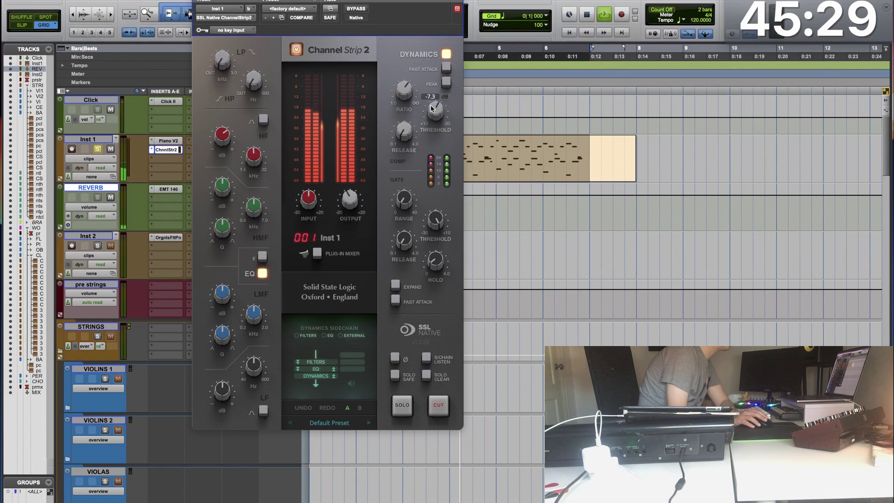
click(165, 150)
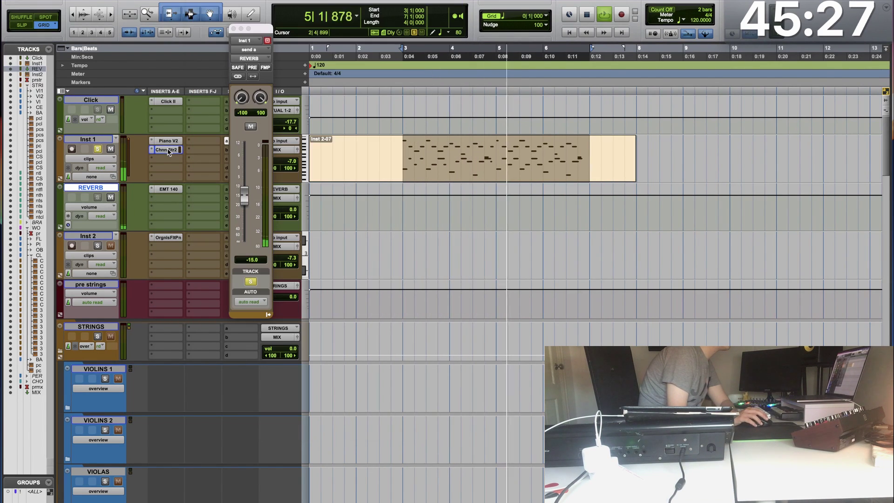
Step: Unsolo Inst 1, lower its volume to -8.4 dB, and stop playback
click(96, 149)
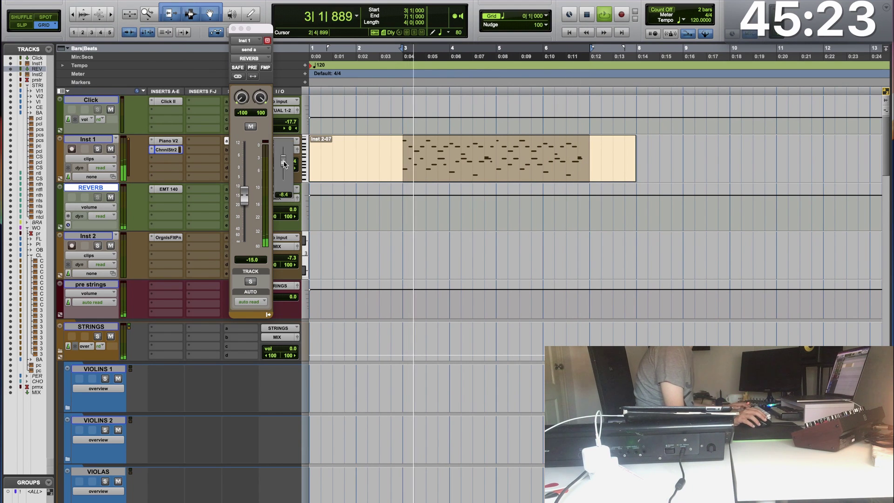
click(267, 41)
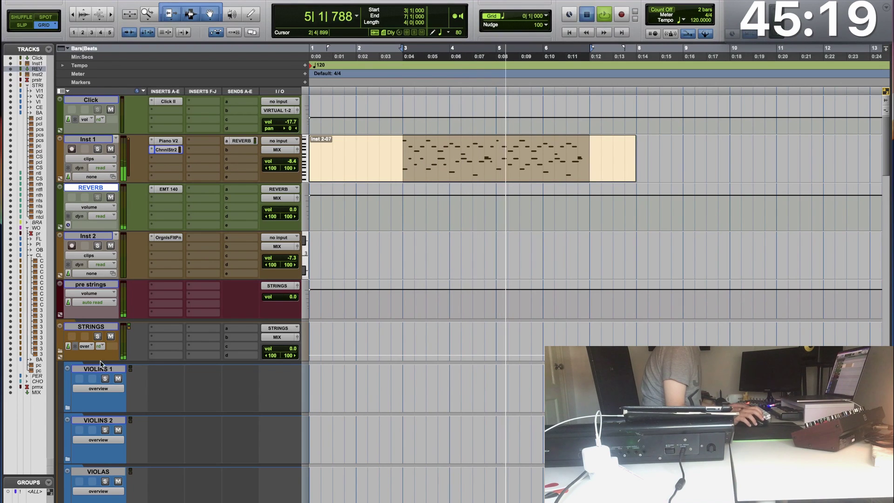
key(space)
Step: Expand the VIOLAS folder, select the Violas Legato track and rehearse its part against playback from bar 3
scroll(118, 375, down, 3)
click(67, 321)
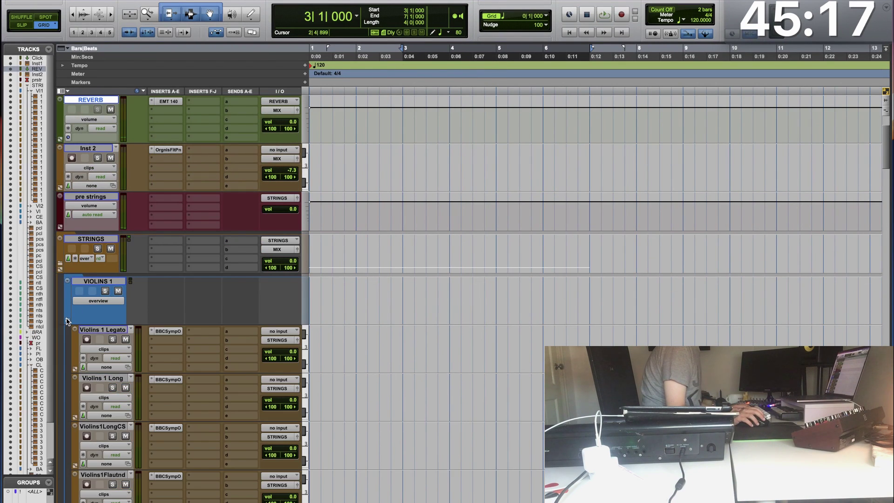
click(67, 320)
click(67, 422)
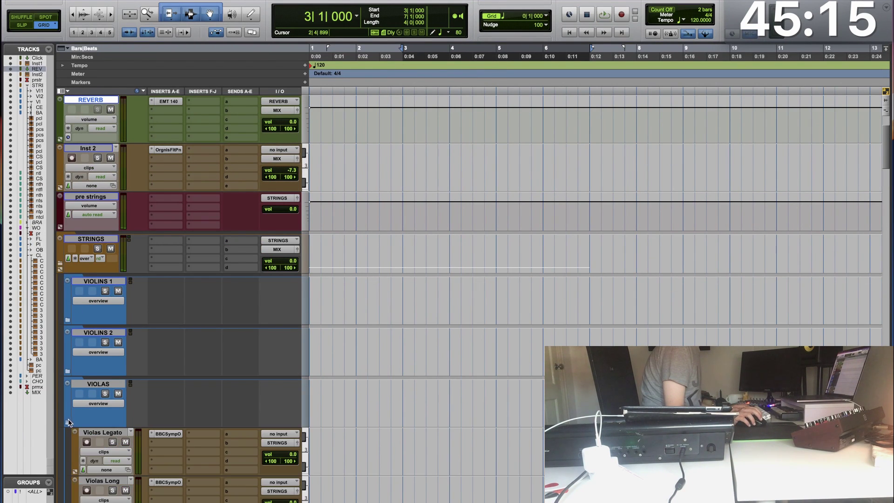
scroll(100, 328, down, 3)
click(101, 297)
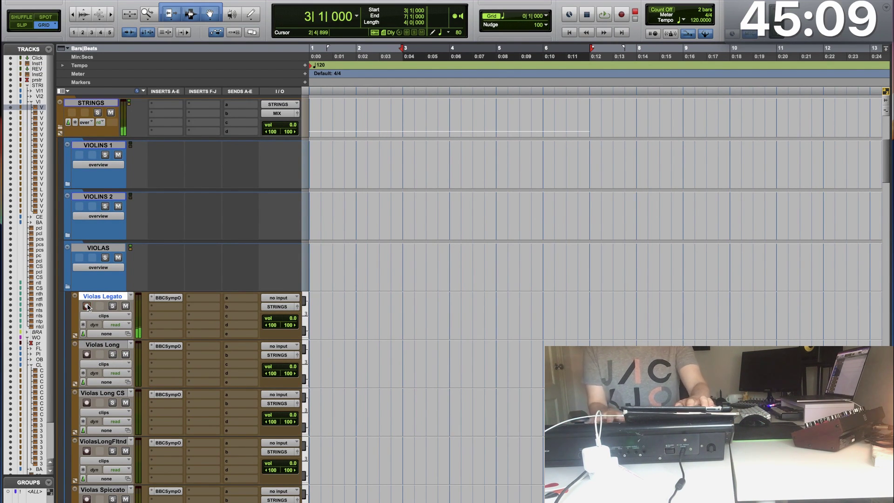
key(space)
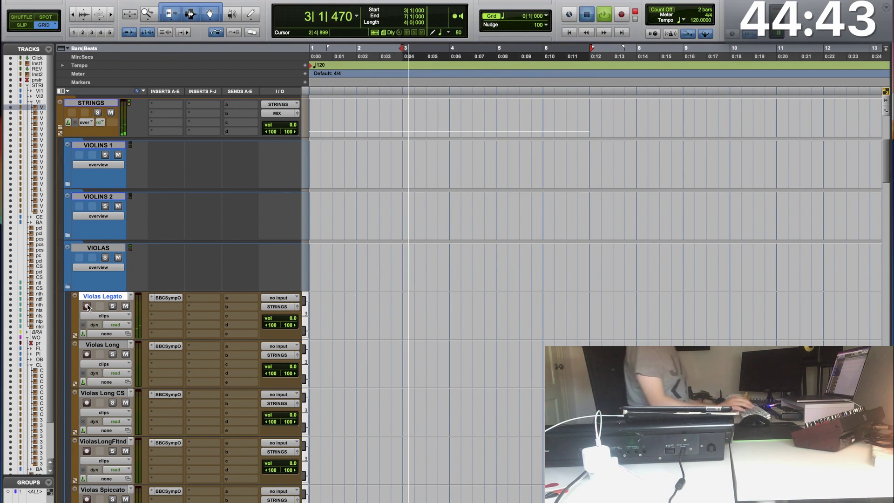
key(space)
Step: Record a MIDI take on Violas Legato from the session start up to bar 7
scroll(202, 279, down, 3)
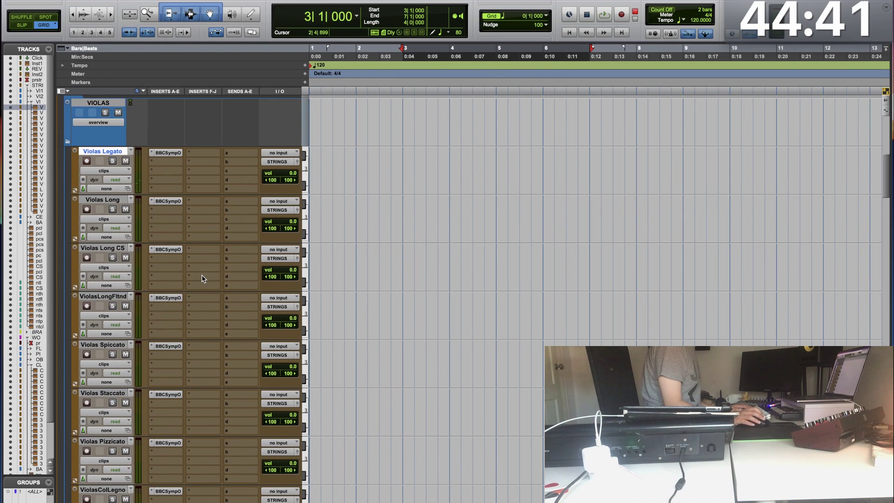
scroll(202, 279, down, 6)
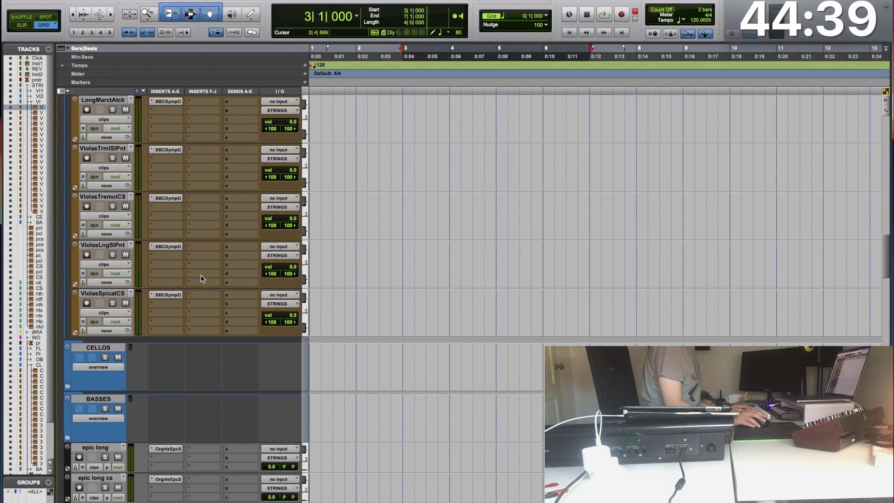
key(space)
scroll(200, 278, up, 2)
key(space)
key(Return)
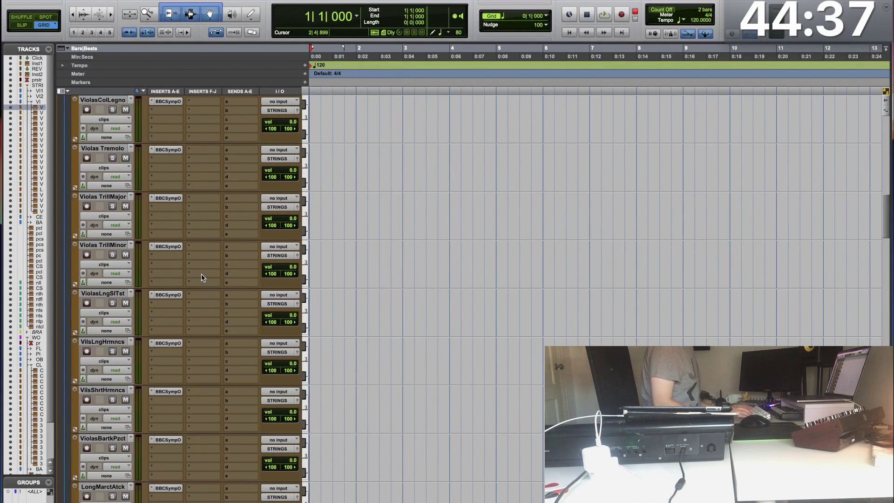
key(space)
key(space)
key(super+space)
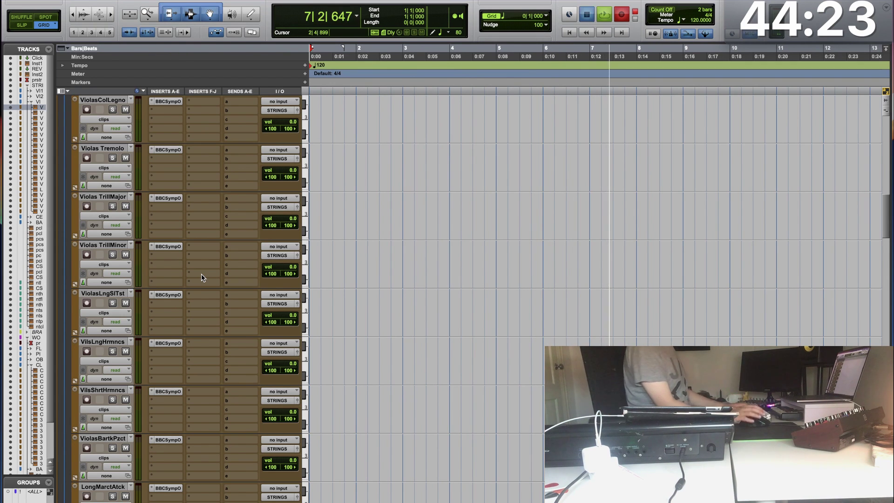
key(space)
Step: Open the recorded Violas Legato clip in the MIDI editor and shift bar 3's second C3 note slightly later
scroll(210, 268, down, 4)
scroll(211, 268, up, 8)
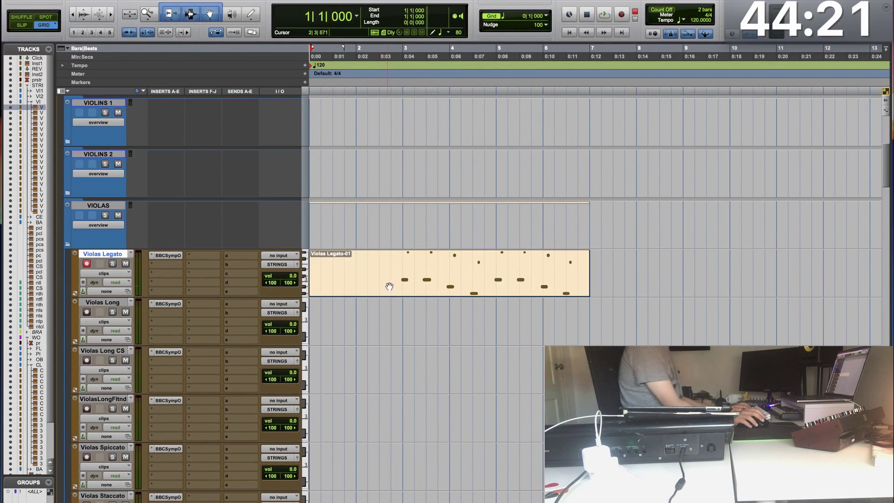
double_click(555, 278)
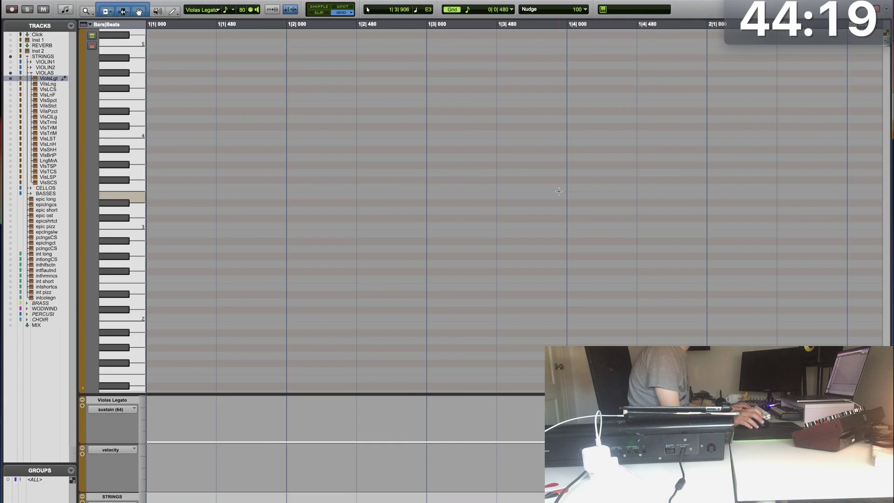
key(r)
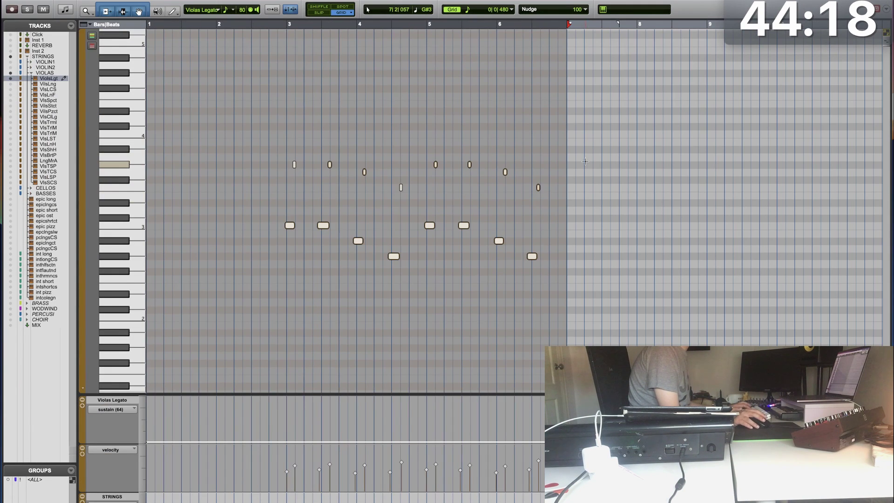
click(519, 167)
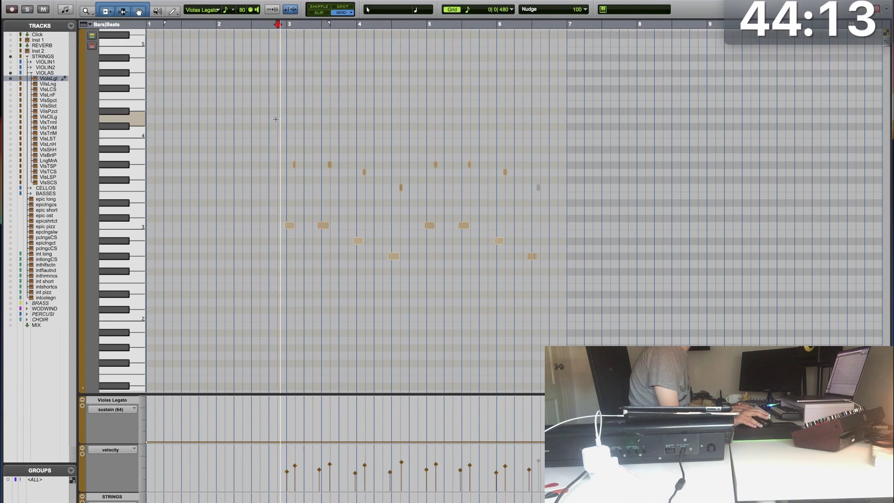
scroll(275, 120, up, 3)
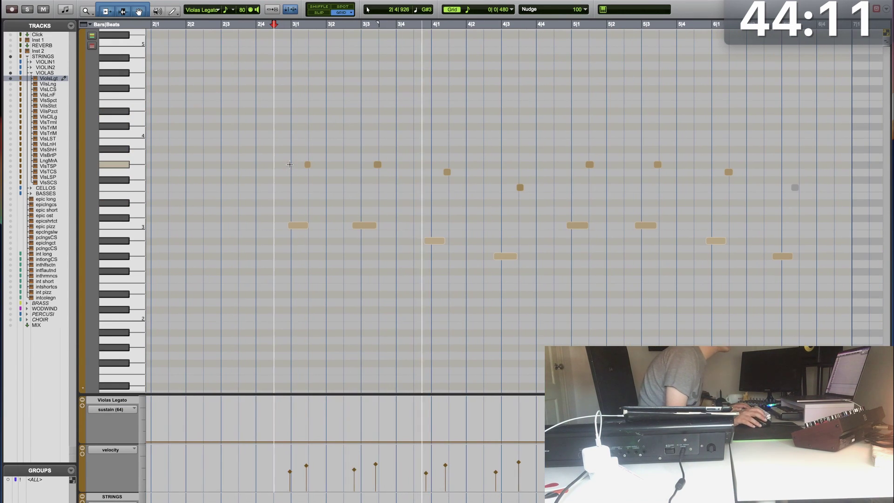
drag(354, 225, 372, 228)
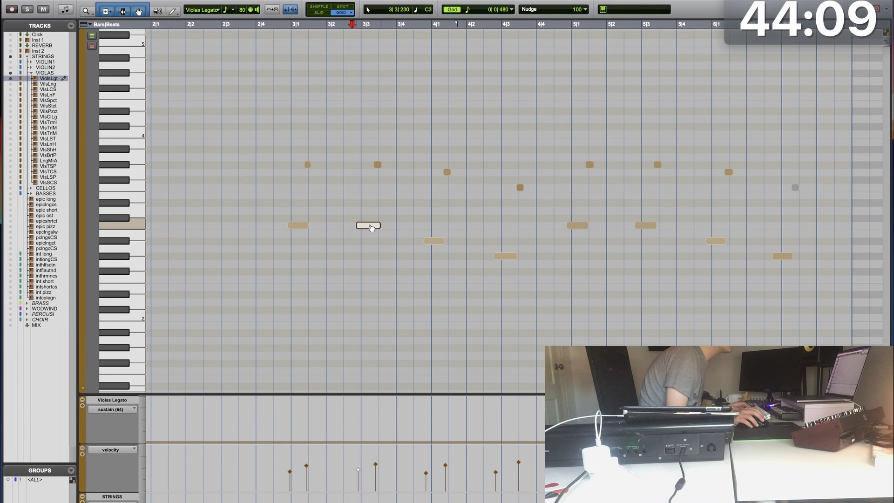
Step: Shorten the upper note at the start of bar 4, raise the lower one to C3, and close the MIDI editor
key(space)
click(312, 211)
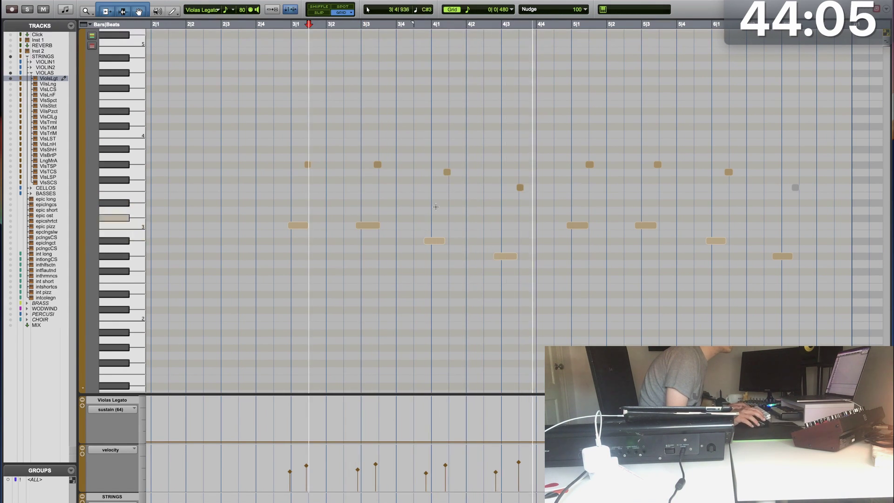
click(447, 172)
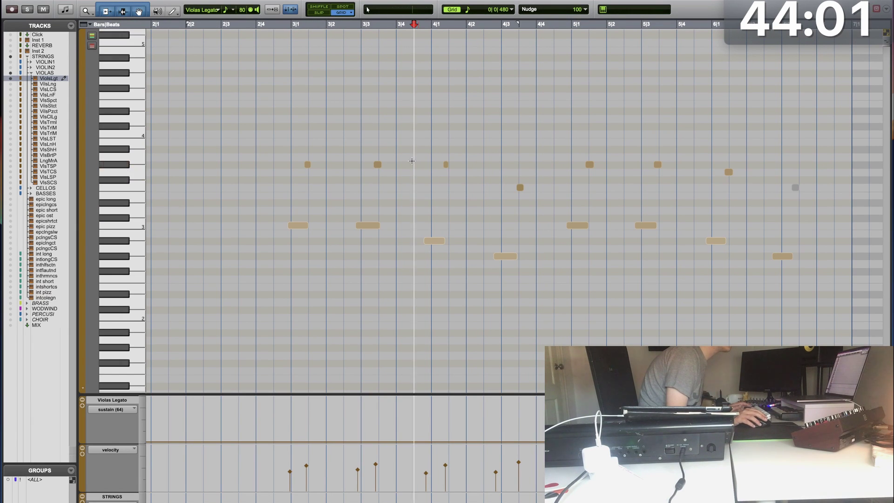
key(super+z)
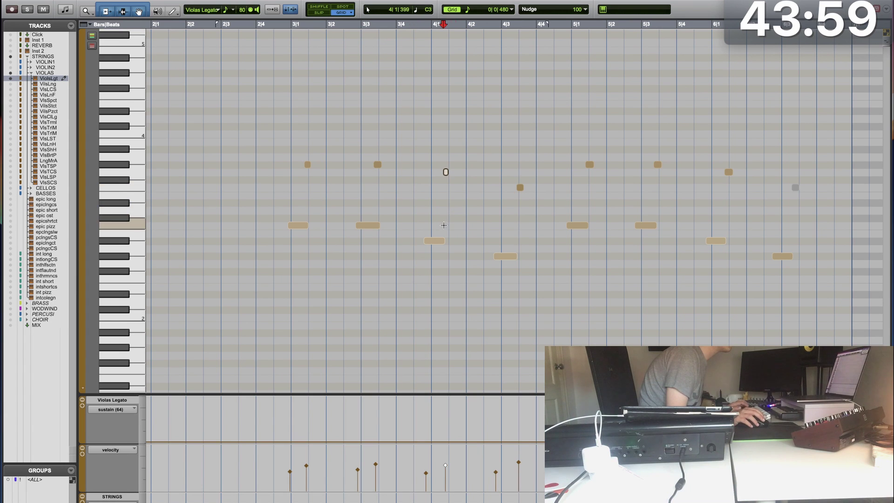
click(438, 241)
key(space)
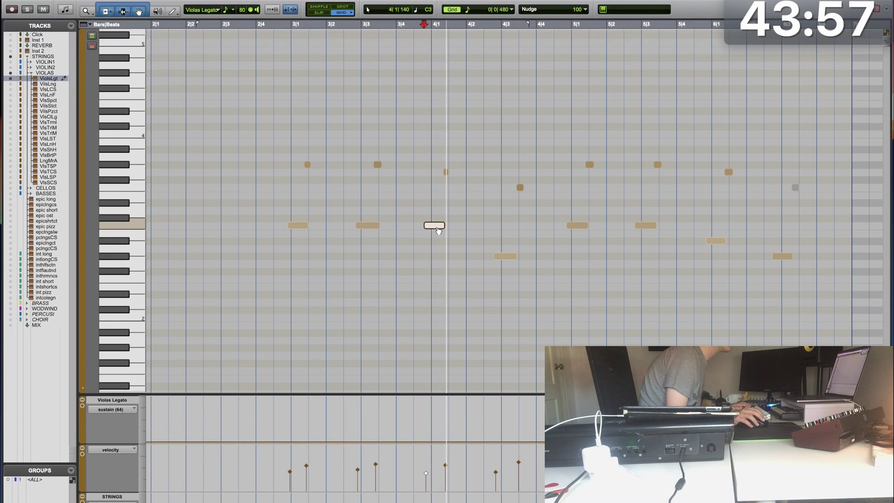
key(space)
key(super+equal)
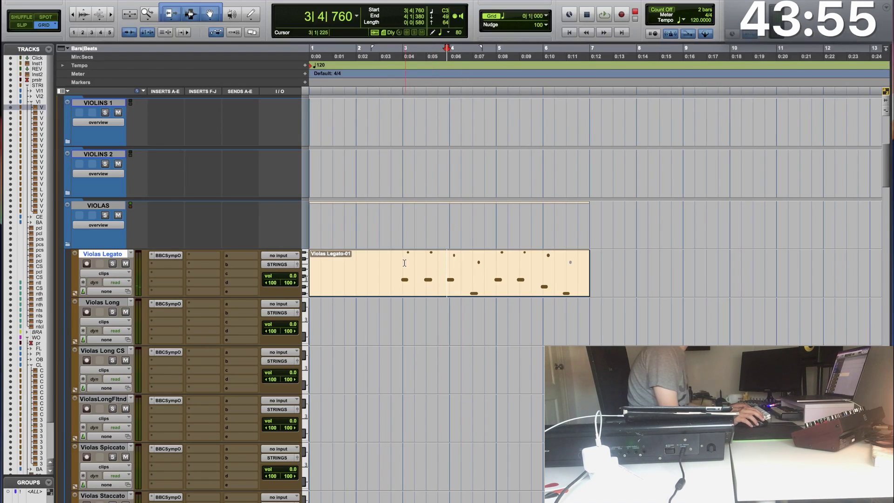
Step: Solo the STRINGS track and collapse the VIOLAS folder
scroll(100, 215, up, 5)
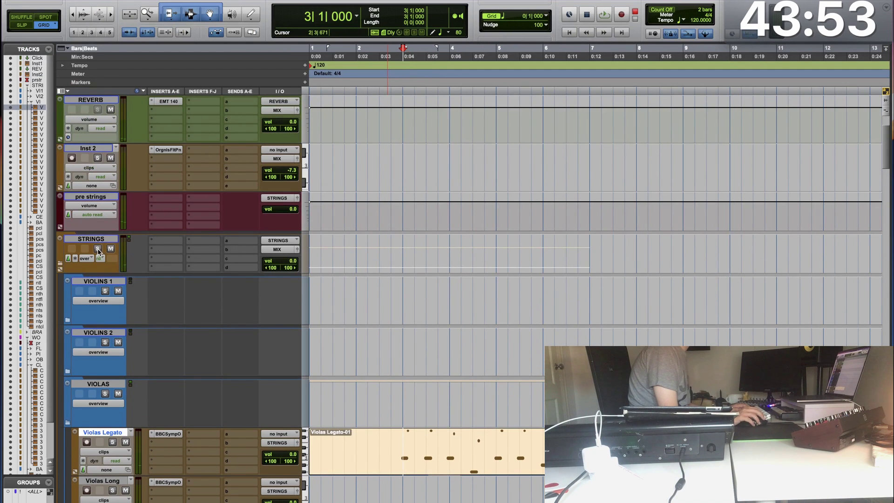
scroll(79, 246, down, 15)
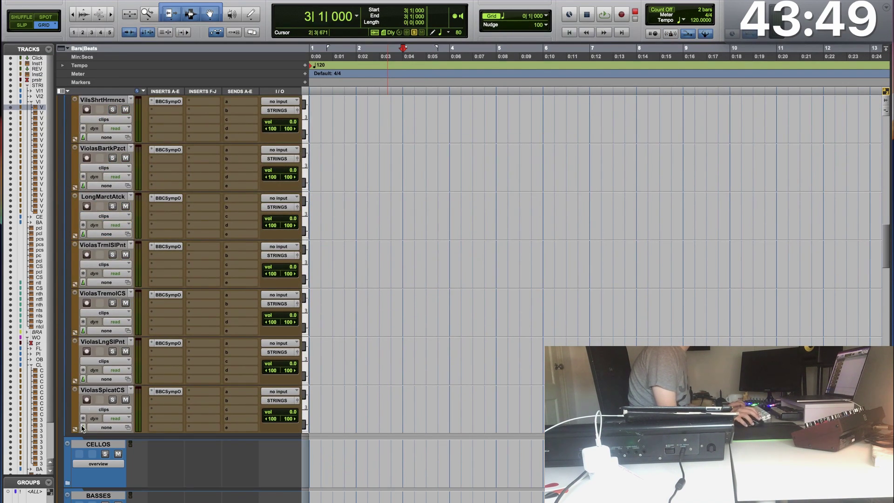
scroll(73, 326, up, 15)
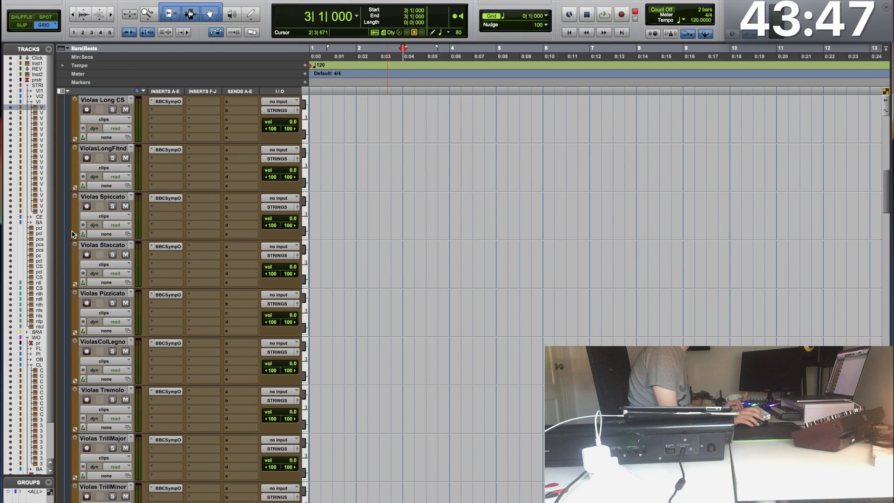
click(68, 245)
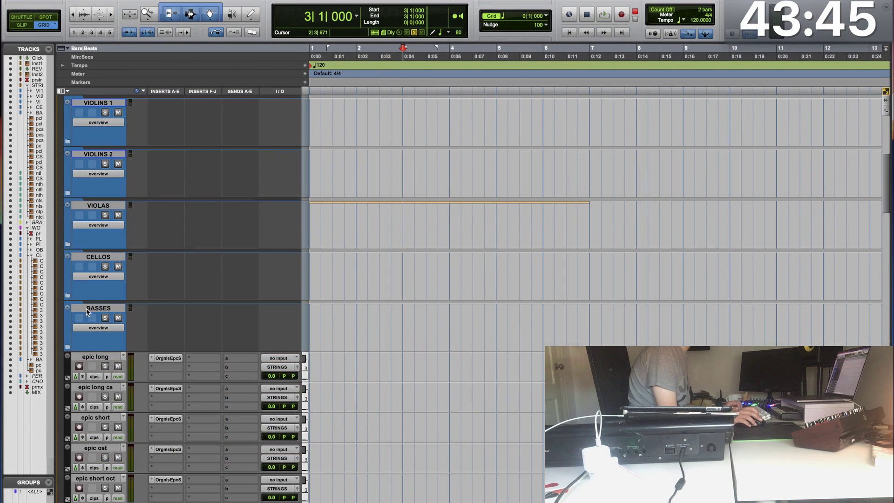
scroll(96, 267, up, 3)
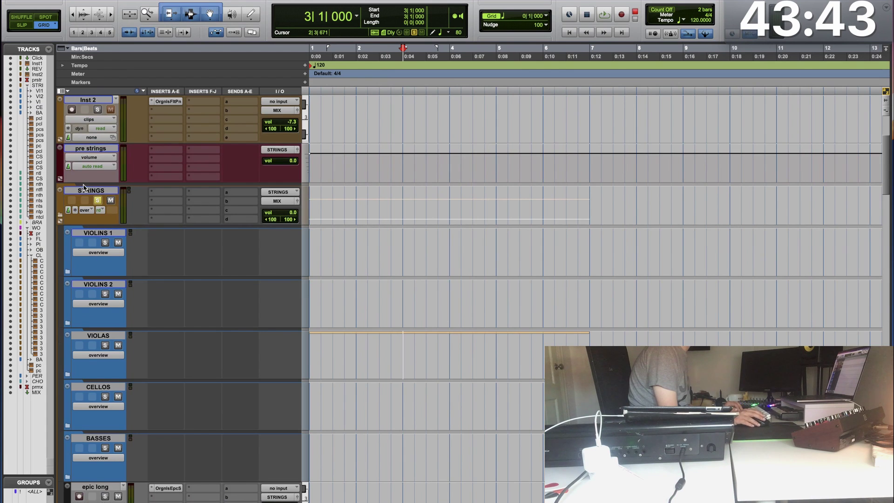
scroll(99, 293, down, 4)
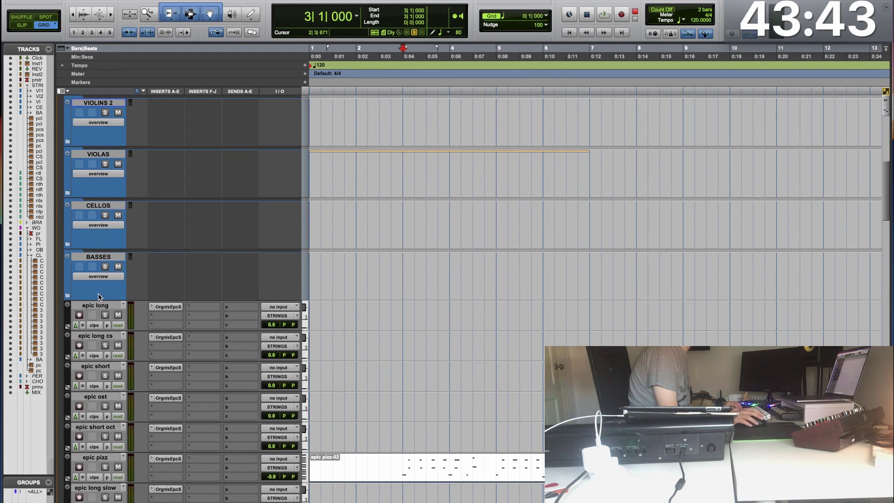
alt+click(68, 297)
alt+click(68, 141)
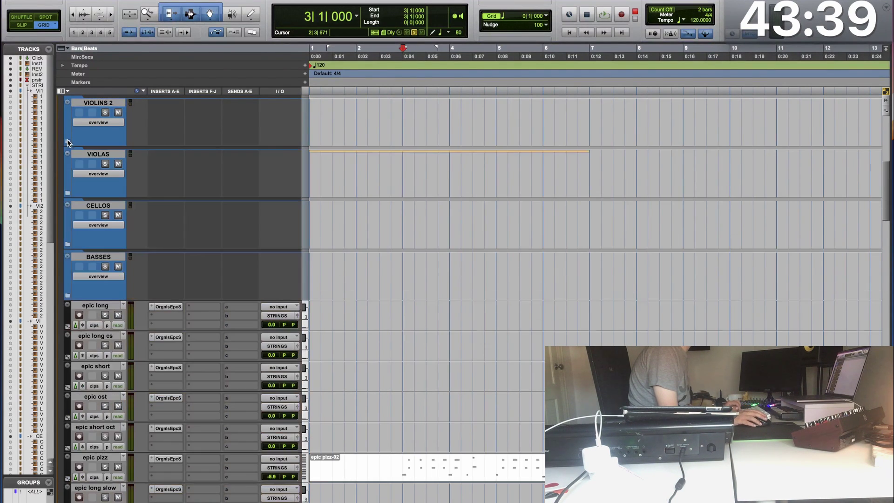
click(74, 283)
Step: Check the WOODWIND section soloed during playback, and collapse its folder
scroll(74, 284, down, 5)
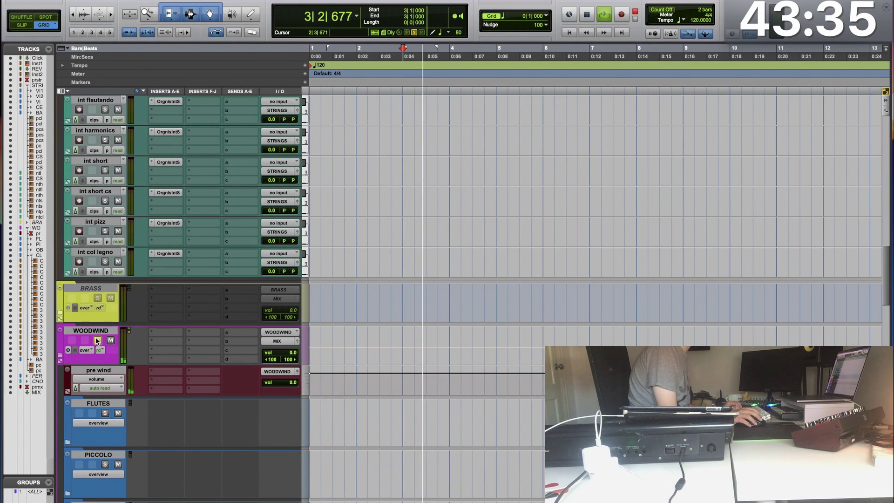
click(97, 340)
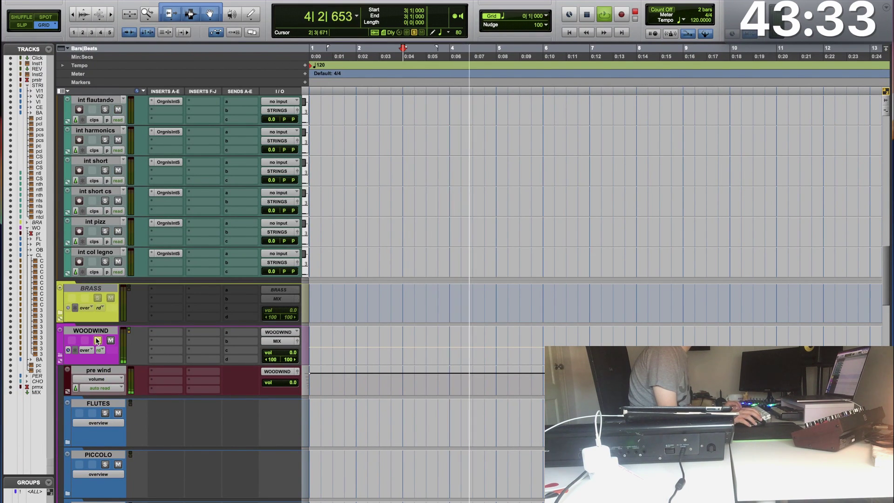
key(space)
click(60, 356)
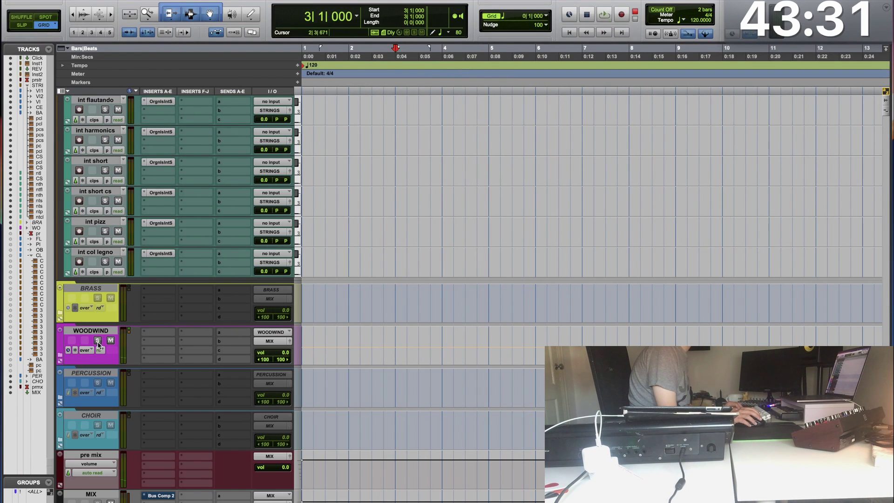
Step: Solo the WOODWIND section, audition it from bar 3, and expand its folder
click(97, 341)
key(space)
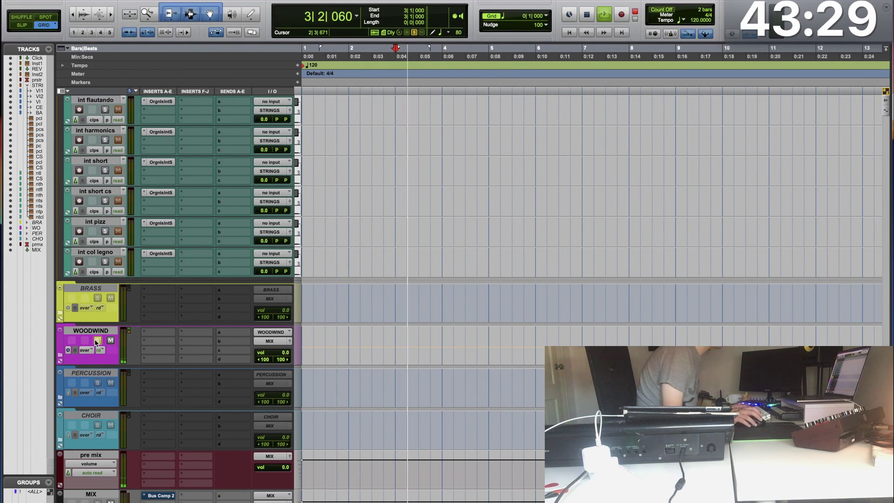
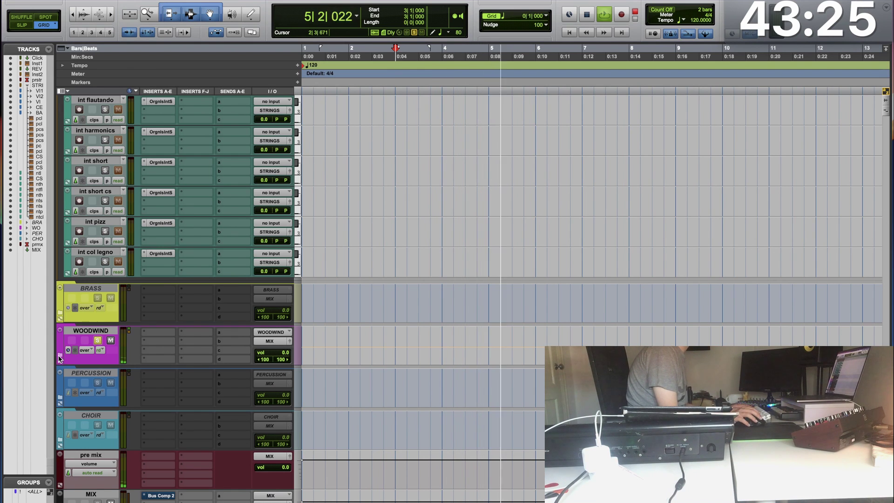
click(59, 356)
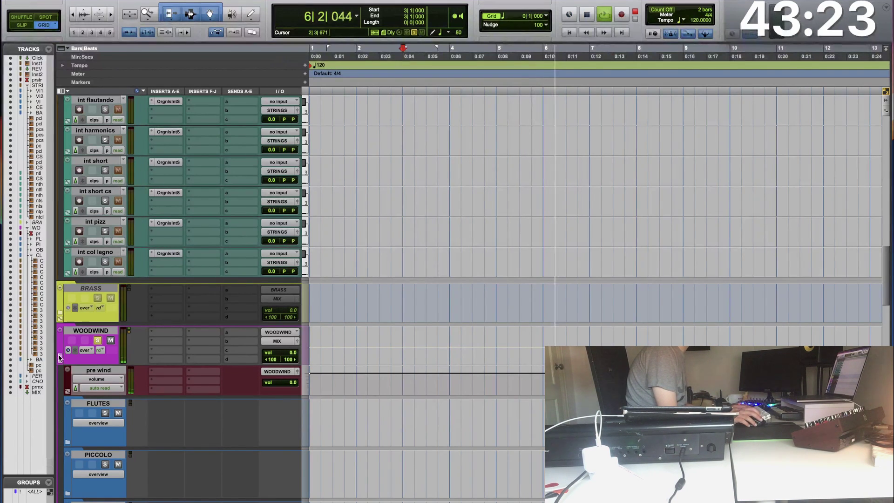
key(space)
key(space)
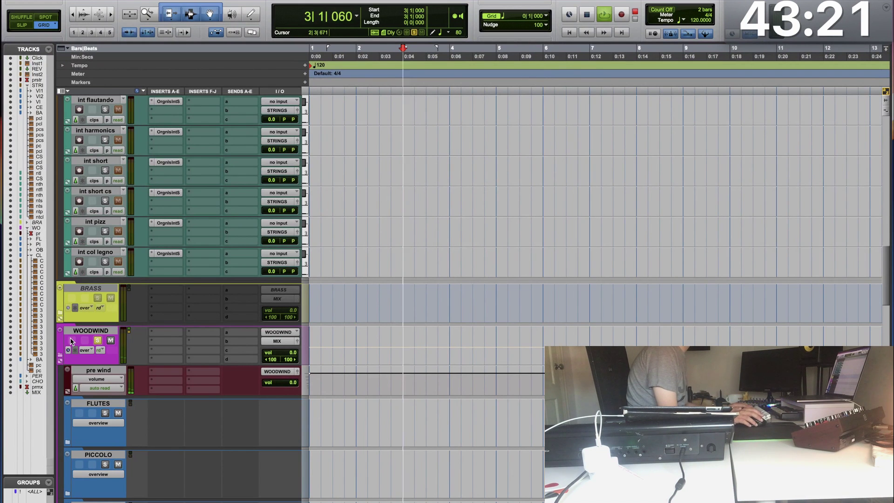
Step: Check the STRINGS section soloed during playback from bar 3, leaving the section unsoloed
scroll(95, 231, up, 10)
scroll(94, 231, up, 15)
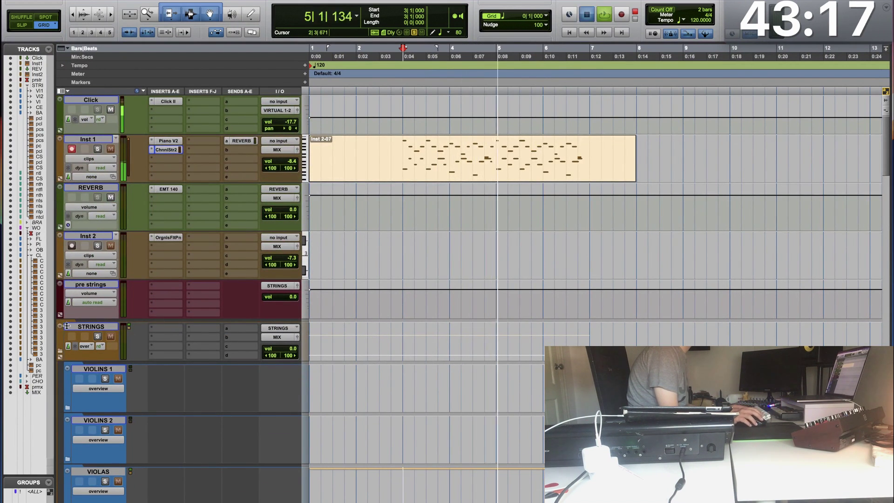
key(space)
key(space)
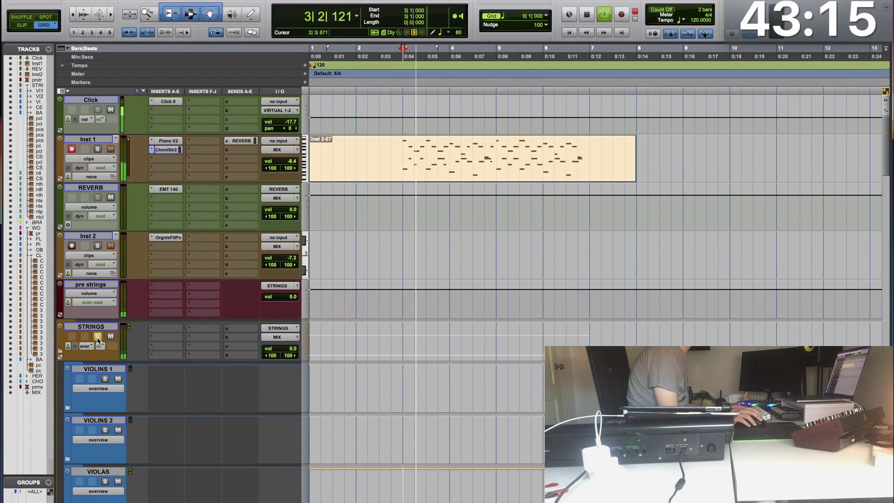
key(space)
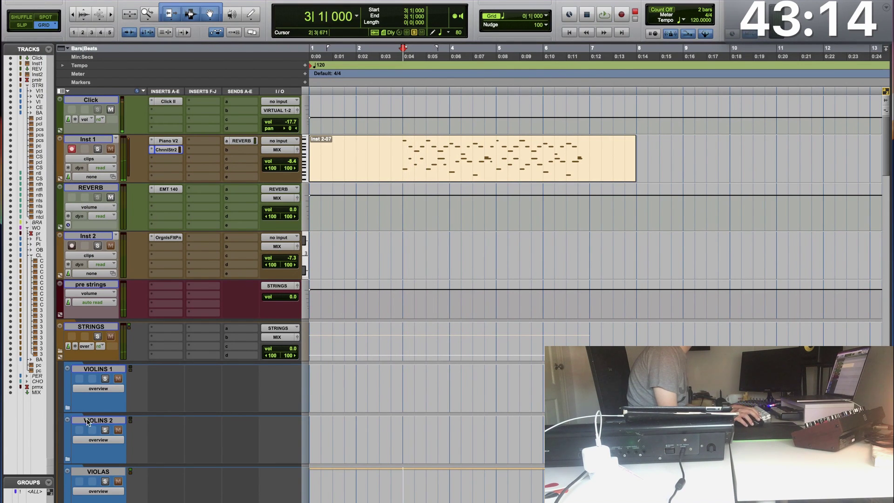
Step: Solo the VIOLAS track, audition it from bar 3, and expand its folder
click(103, 482)
key(space)
scroll(74, 305, down, 5)
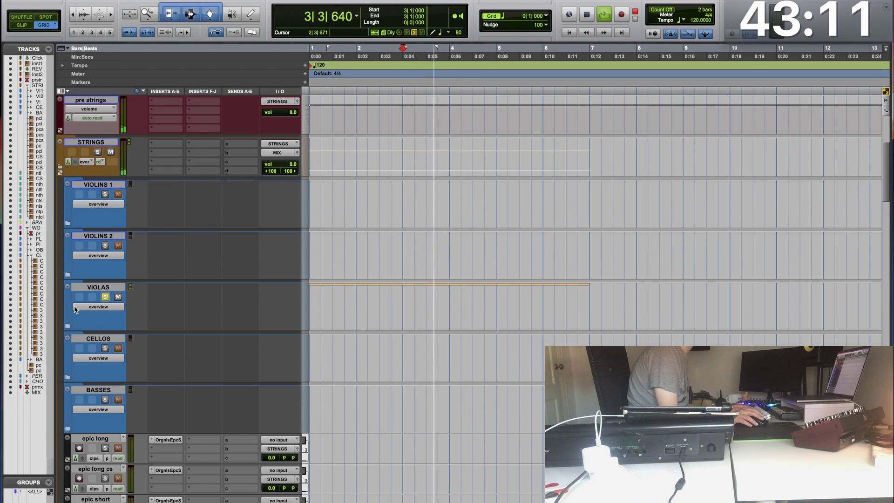
key(space)
click(66, 326)
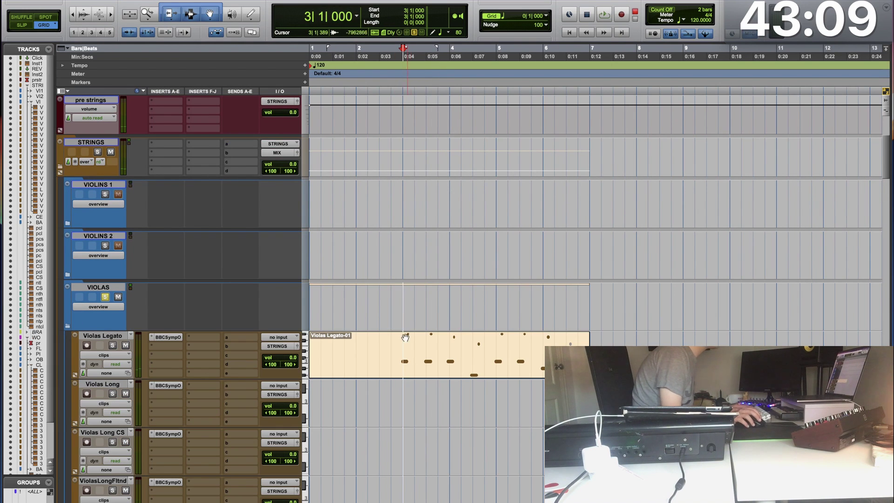
Step: Separate the Violas Legato notes around the start of bar 4 into their own clip, shift it slightly later, and audition it
key(super+bracketright)
key(super+bracketright)
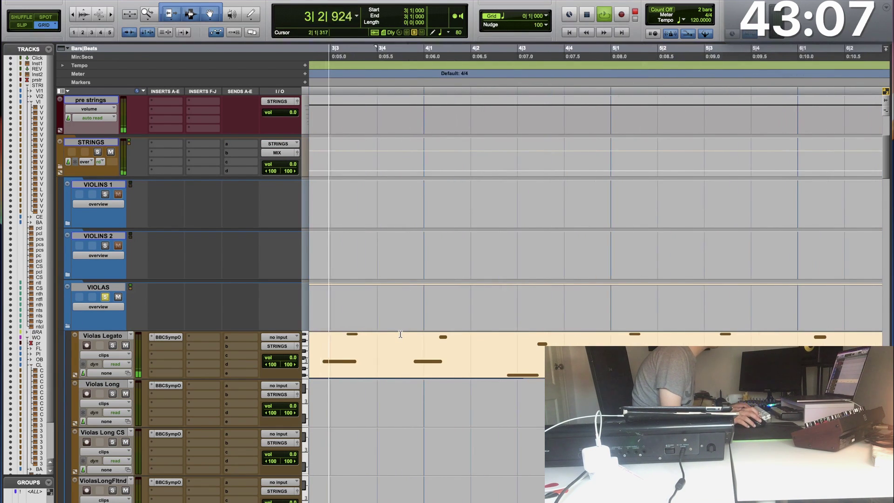
key(space)
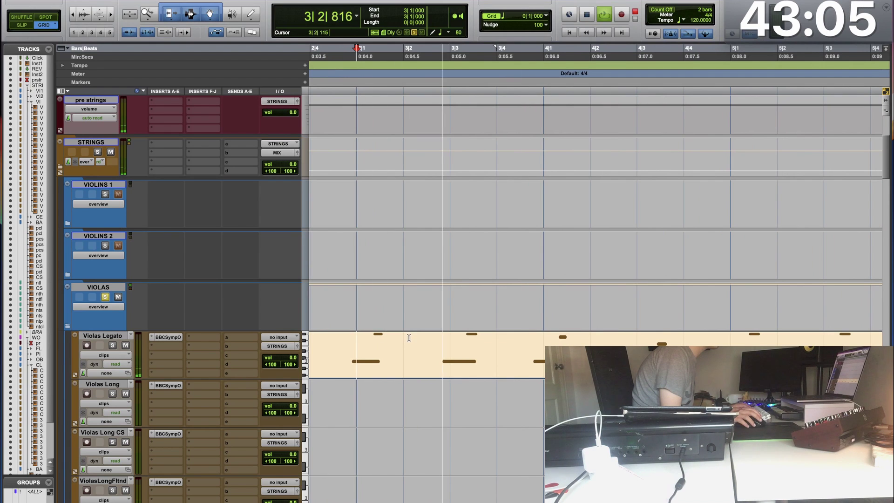
key(super+bracketleft)
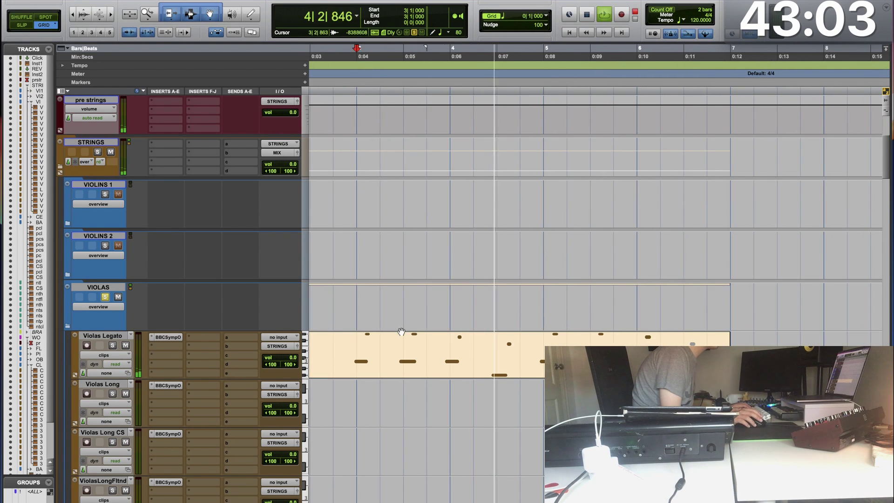
key(space)
drag(438, 343, 468, 343)
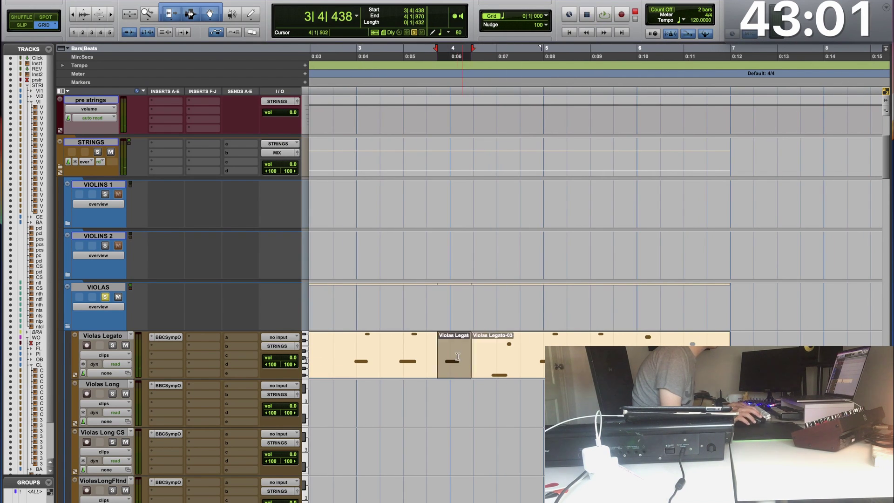
key(super+bracketright)
click(577, 337)
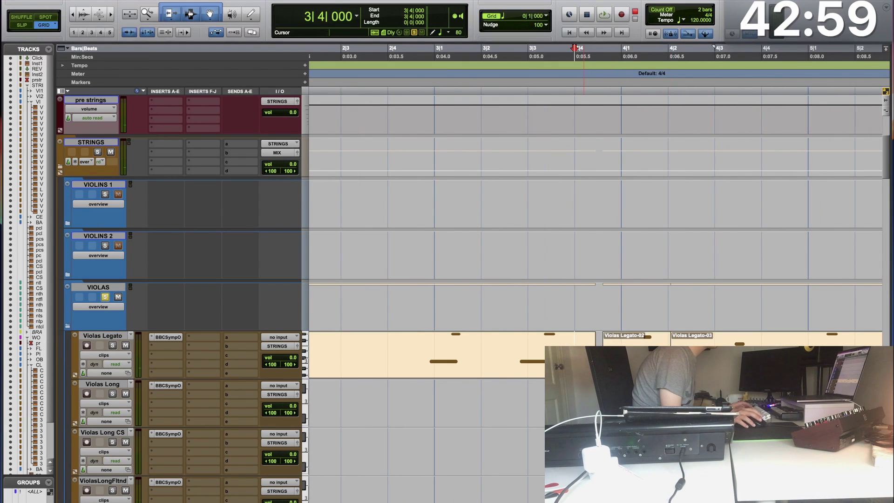
key(super+bracketleft)
click(433, 375)
key(space)
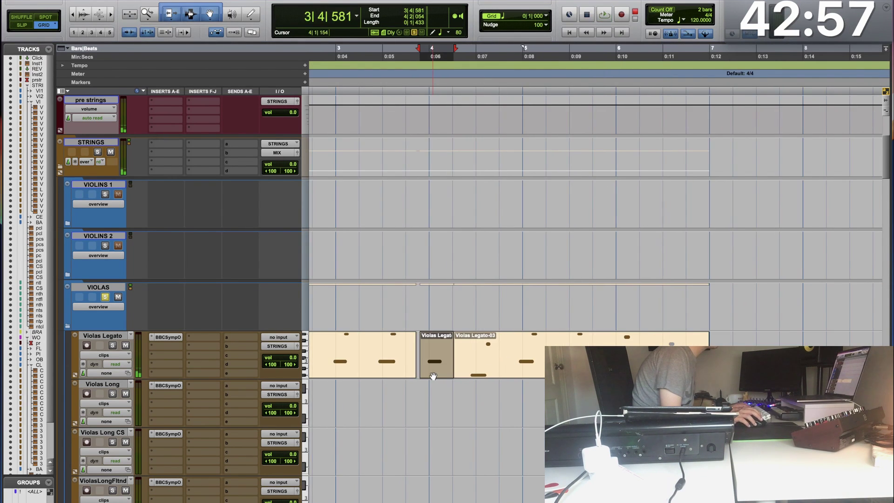
key(ctrl+equal)
click(520, 169)
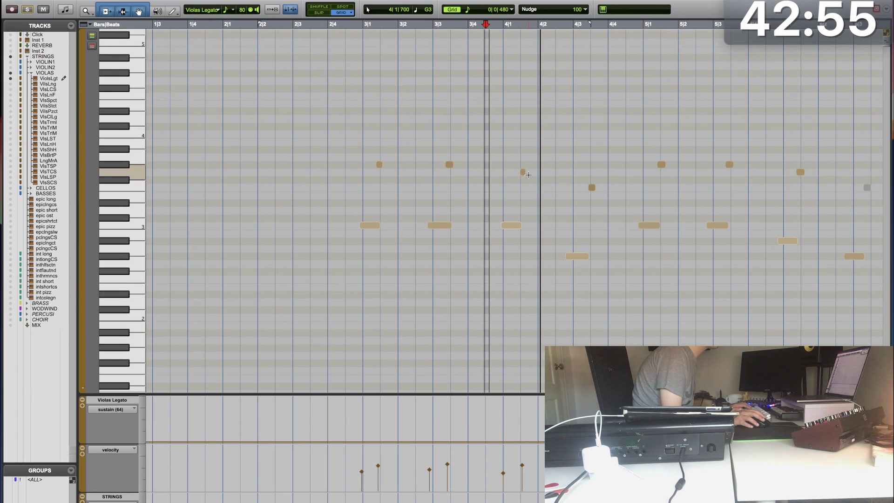
drag(517, 160, 533, 179)
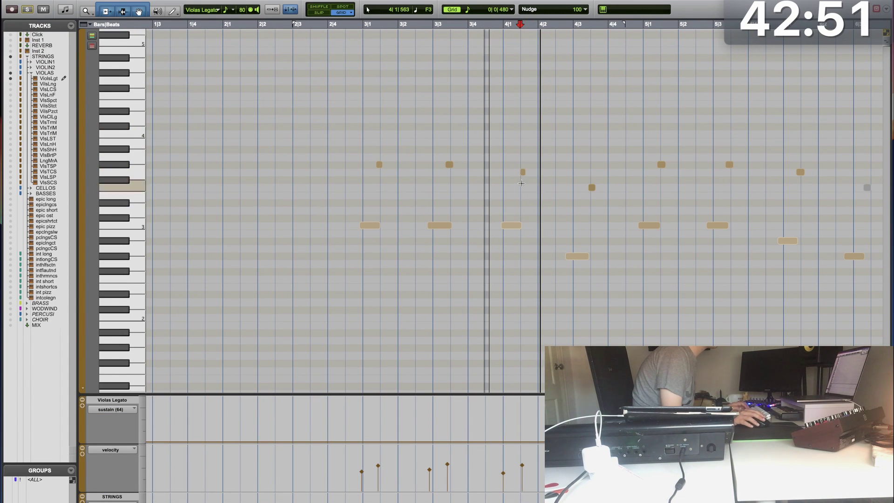
key(ctrl+equal)
Step: Consolidate the Violas Legato clips from bar 3 to 5|4, and lower bar 4's first upper note to F3 in the MIDI editor
drag(333, 346, 584, 347)
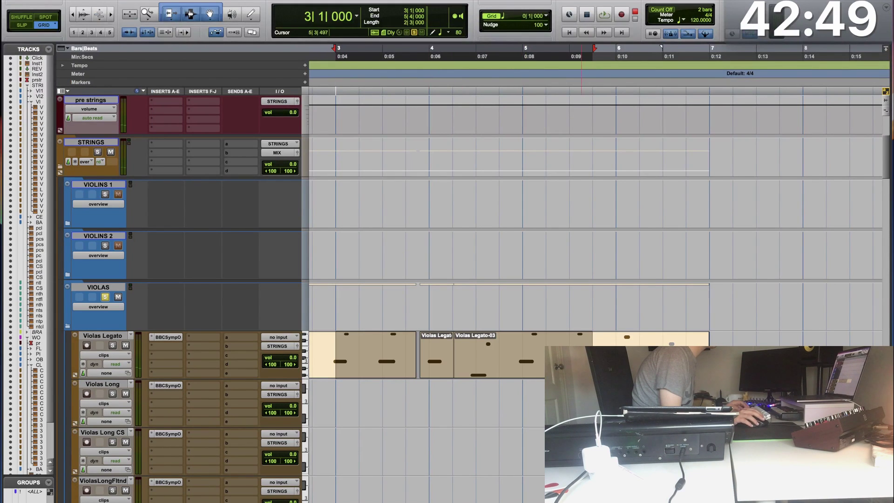
double_click(433, 362)
click(482, 172)
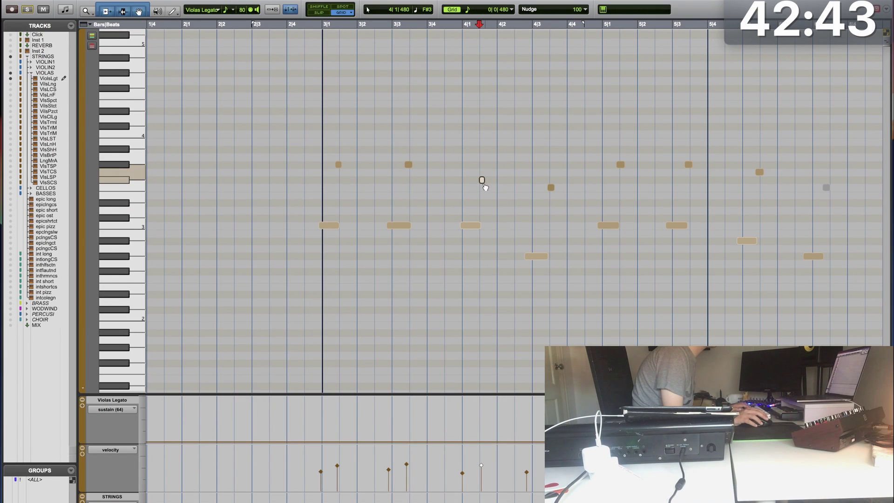
click(445, 181)
key(space)
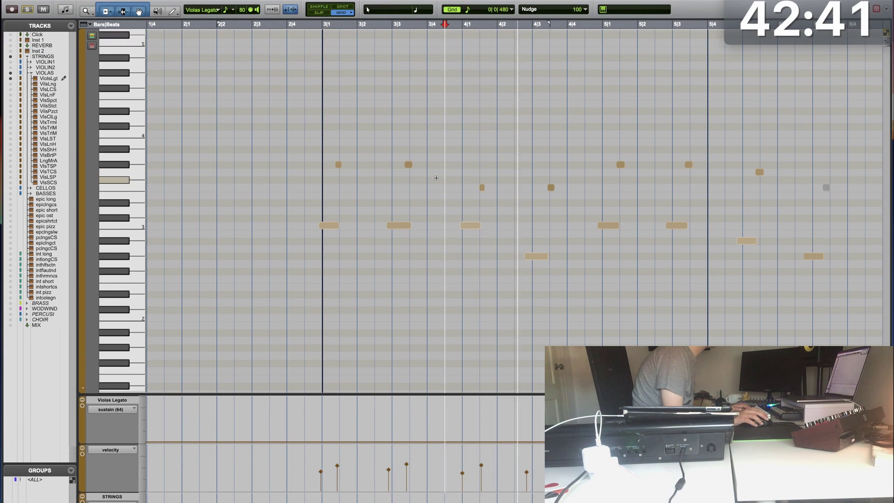
Step: Shift the G#2 note at bar 4 beat 3 slightly later and audition the phrase through bar 5
click(537, 256)
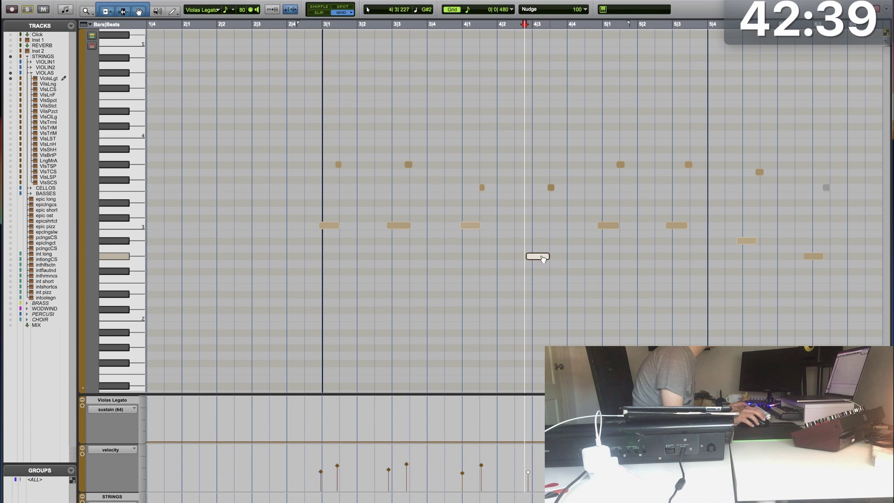
click(531, 174)
scroll(531, 174, up, 2)
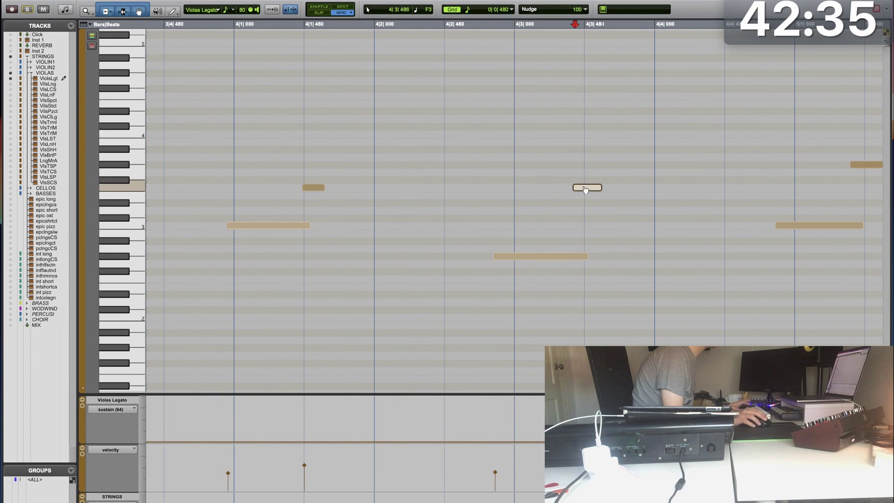
click(481, 169)
scroll(482, 170, down, 1)
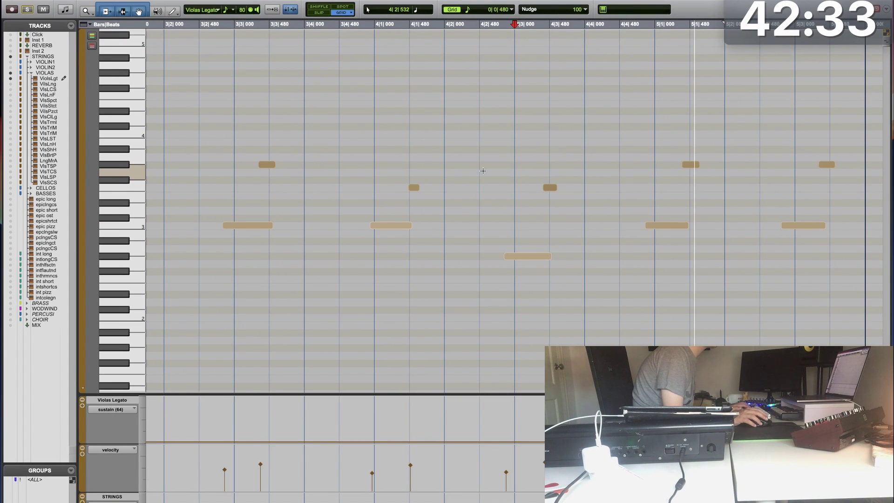
scroll(483, 170, down, 1)
scroll(483, 170, right, 2)
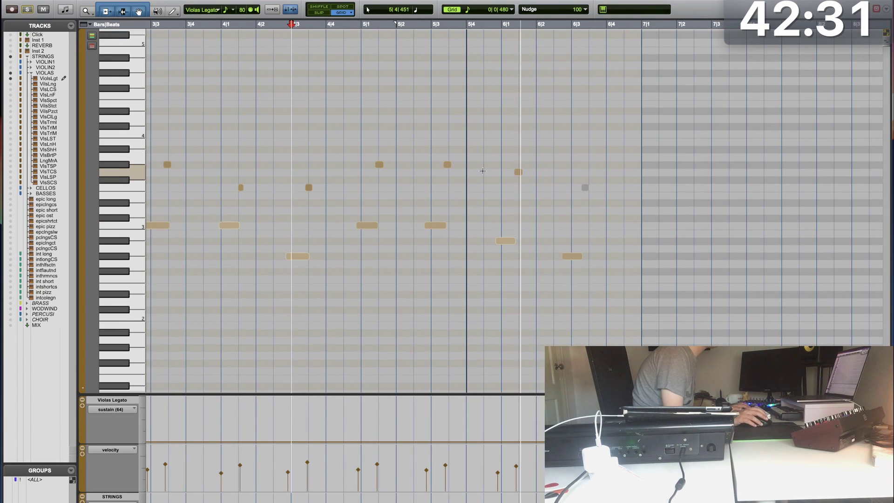
key(space)
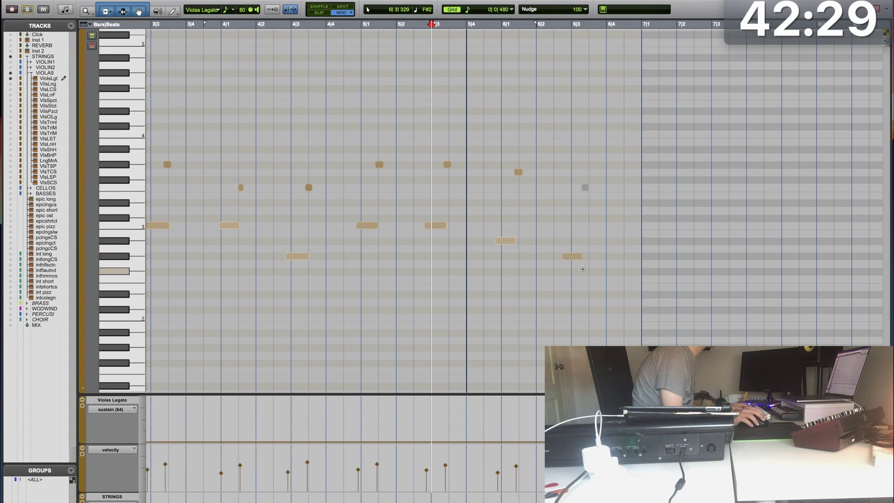
Step: Select the two notes at bar 5 beat 3, shift the lower C3 slightly later, and close the MIDI editor
drag(422, 126, 469, 226)
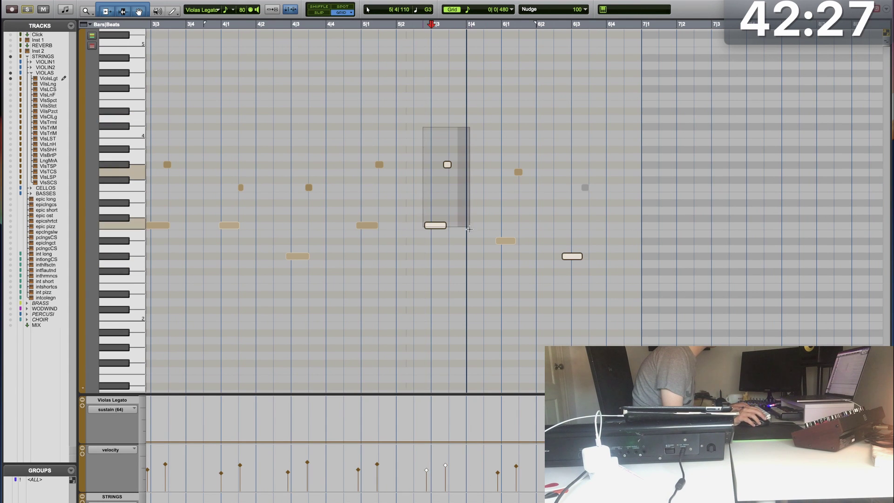
scroll(536, 228, up, 2)
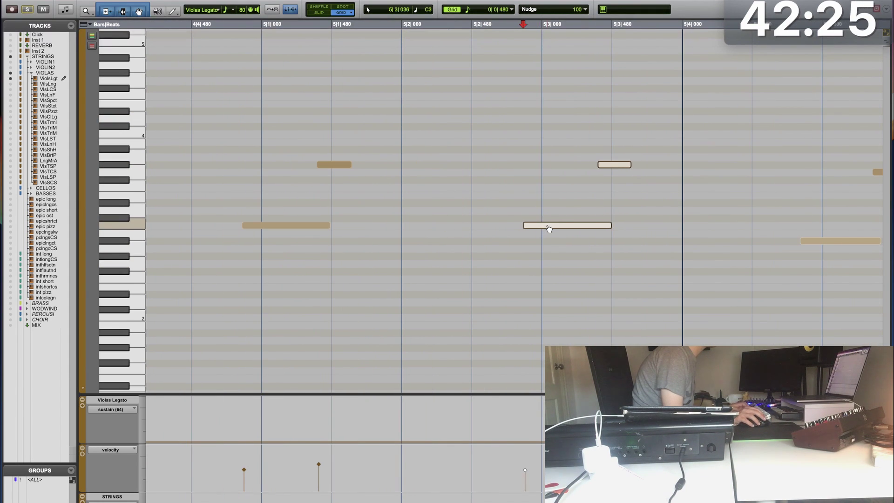
scroll(549, 229, down, 2)
click(544, 146)
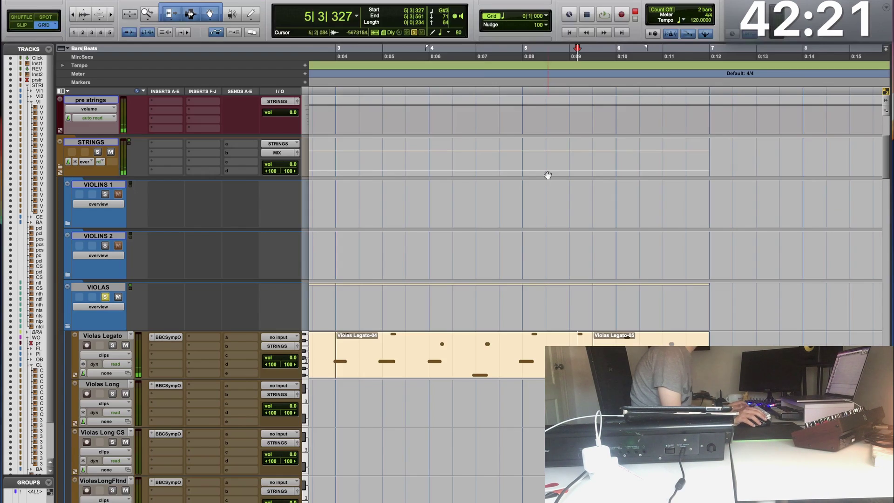
Step: Unsolo VIOLAS, consolidate the Violas Legato clips into one, and play the selection from bar 3 to bar 7
key(super+equal)
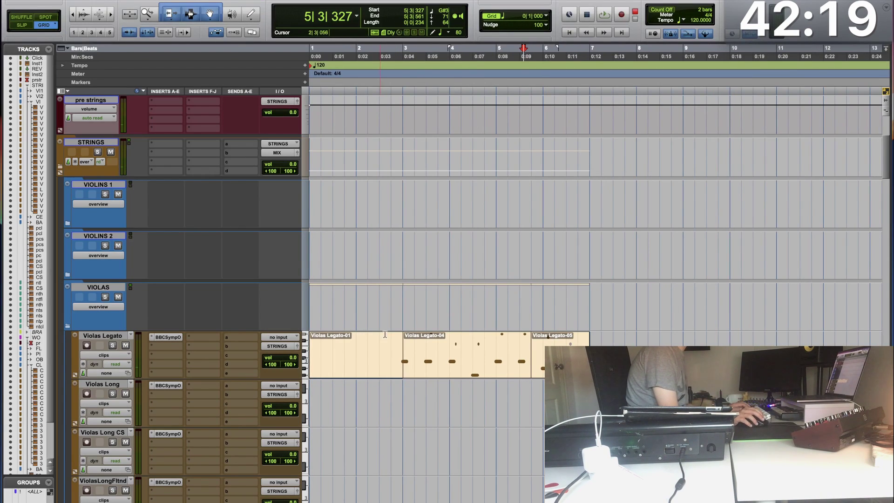
click(361, 308)
drag(401, 313, 589, 298)
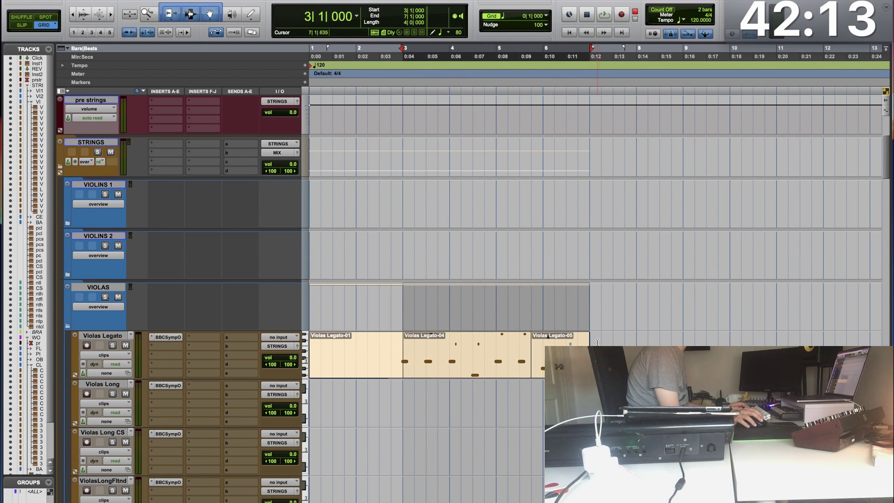
triple_click(549, 363)
drag(404, 321, 580, 311)
key(space)
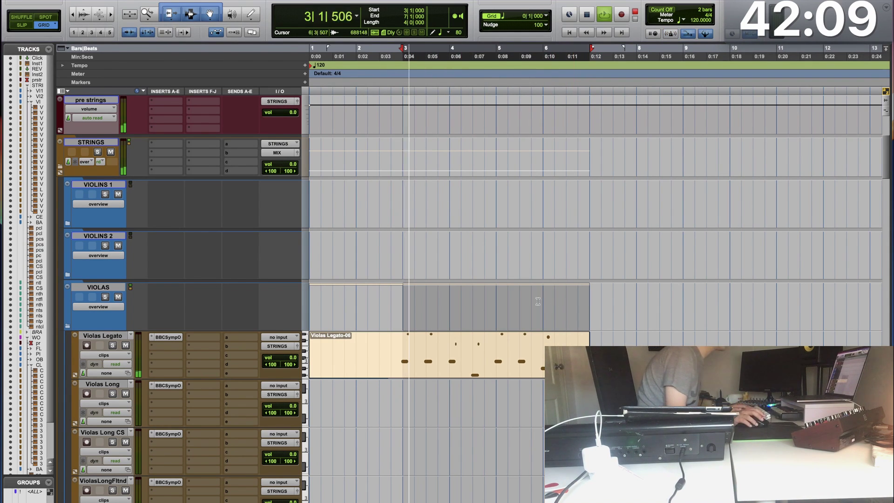
Step: Collapse the VIOLAS folder and lower the Inst 1 track's volume to -15.7 dB during playback
click(68, 327)
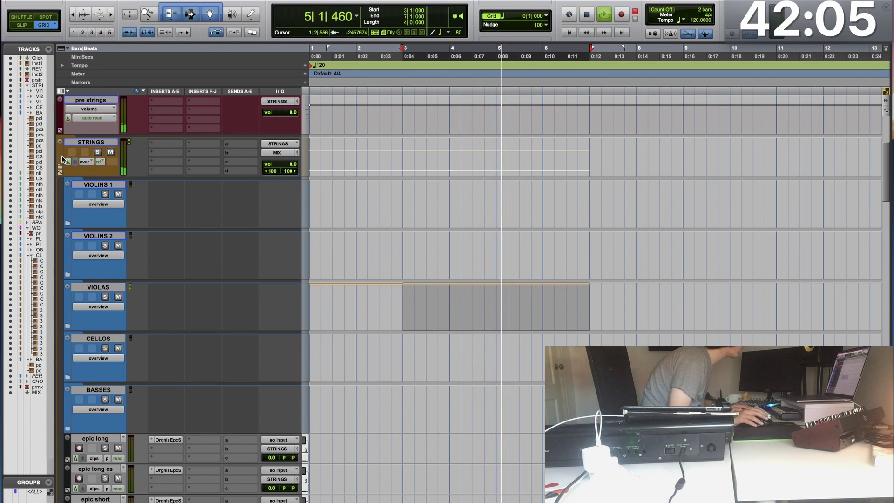
scroll(173, 154, up, 5)
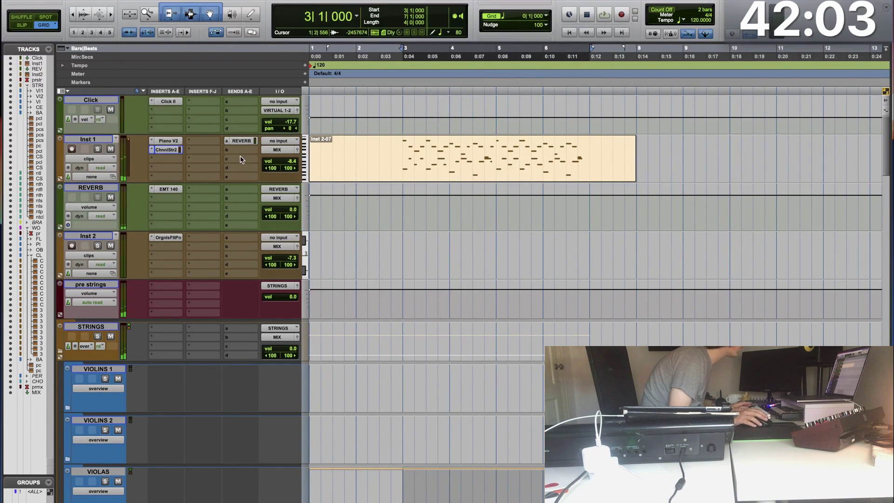
key(space)
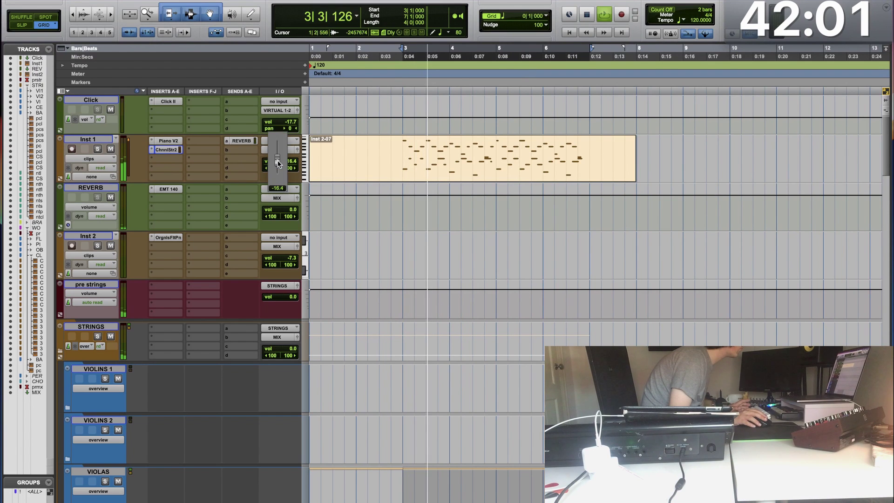
drag(278, 163, 278, 162)
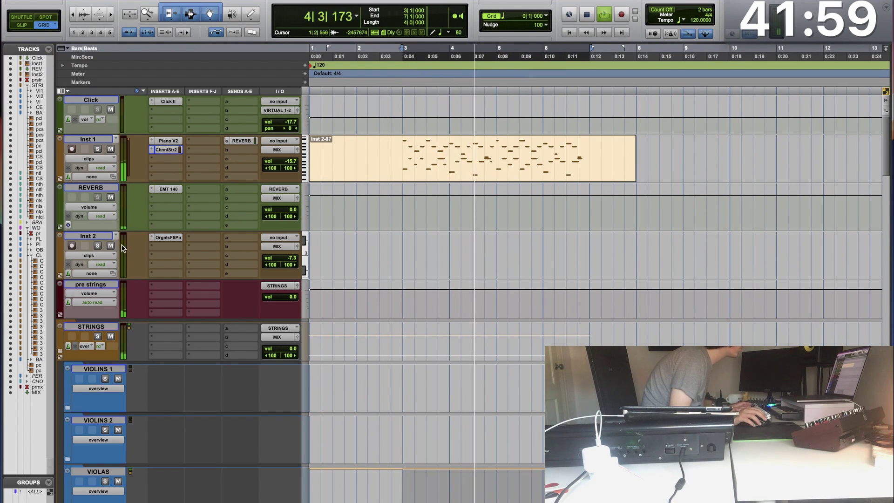
Step: Play the cue and toggle the epic pizz track's mute to compare the mix with and without it
key(space)
scroll(212, 294, down, 8)
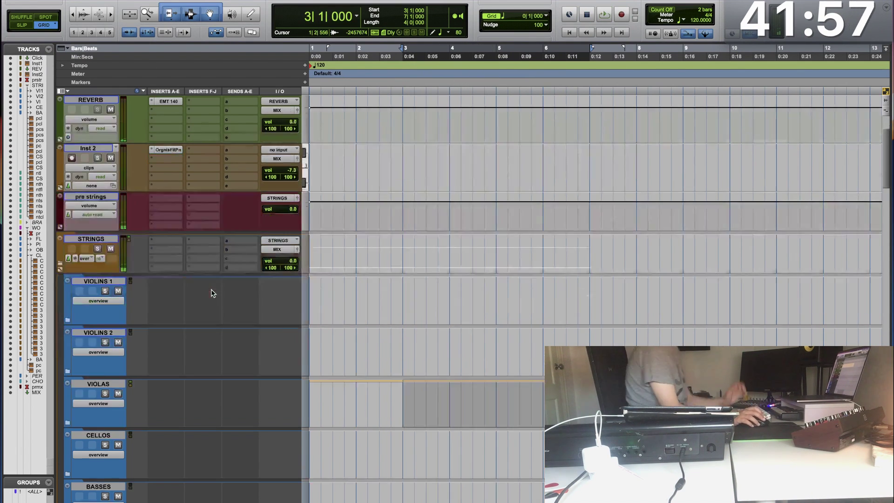
scroll(211, 289, down, 5)
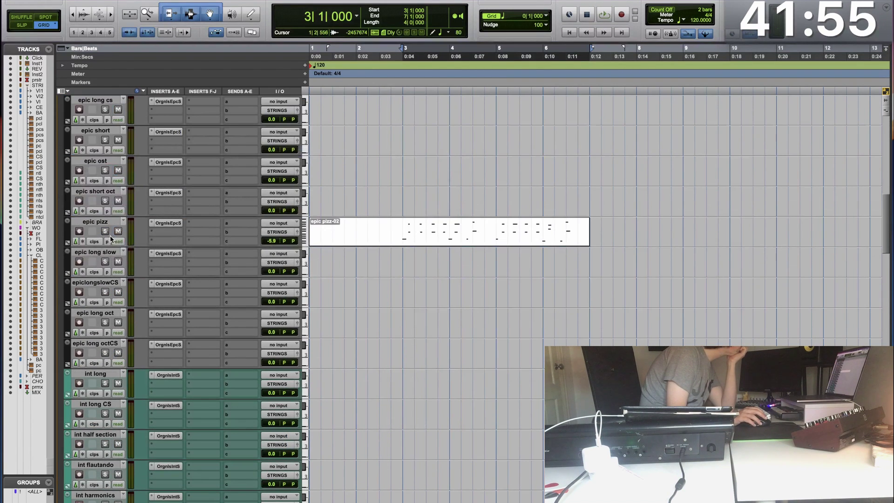
key(space)
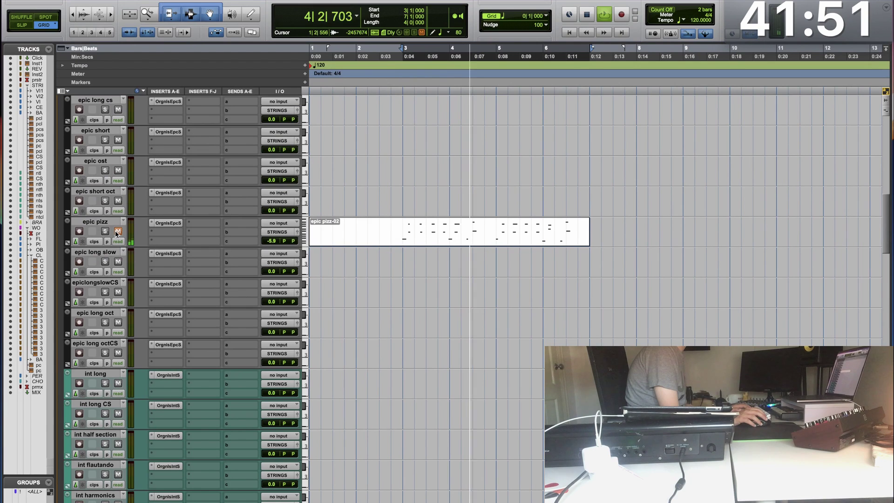
click(115, 230)
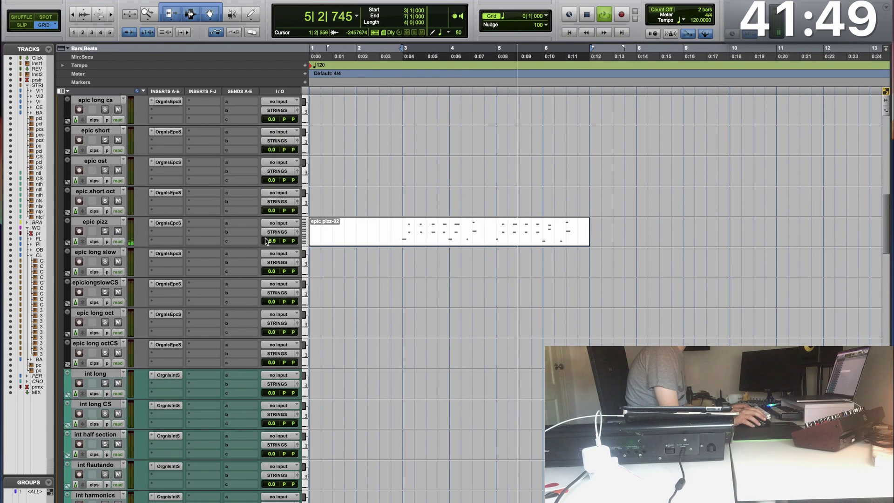
Step: Lower the epic pizz track's volume to -6.5 dB and solo the track
click(265, 238)
drag(264, 239, 265, 241)
click(106, 231)
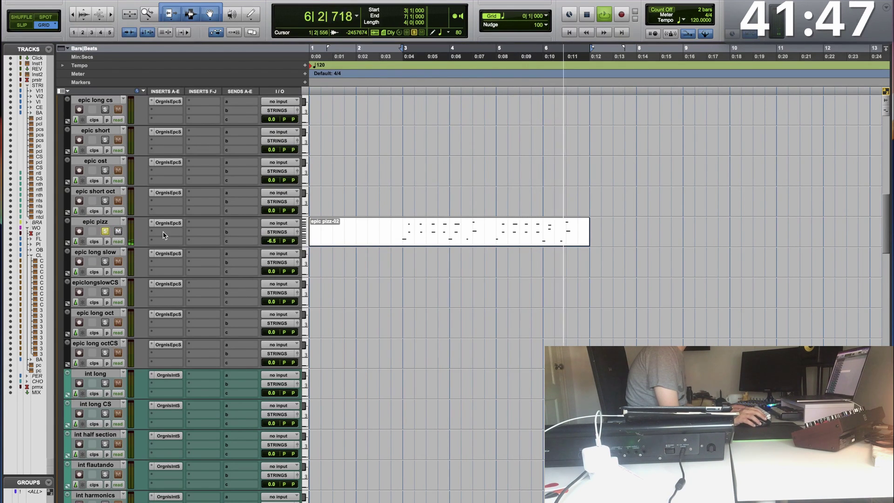
Step: Insert an EQ3 7-Band on the epic pizz track and load its factory default preset
click(167, 171)
click(182, 206)
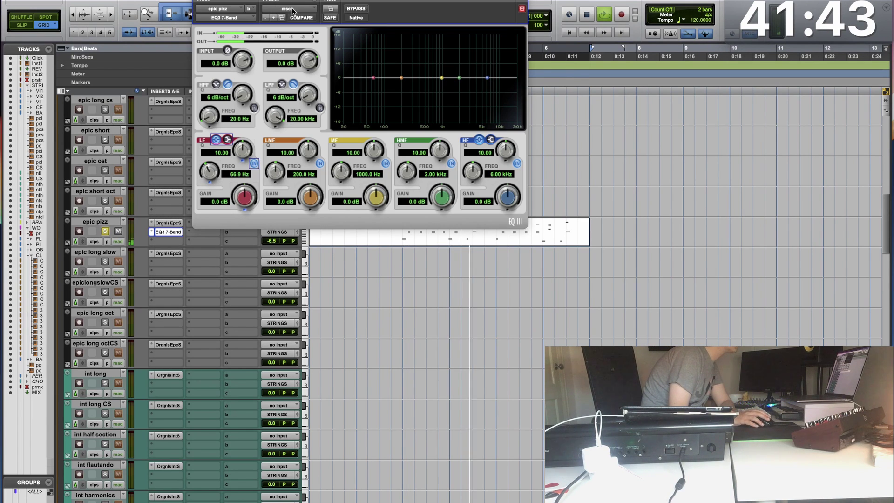
click(268, 10)
click(280, 12)
Step: Apply a 12 dB/oct high-pass filter at about 198 Hz to epic pizz, then unsolo the track and close the EQ
mouse_move(216, 113)
mouse_down()
mouse_move(247, 98)
mouse_move(227, 115)
mouse_move(209, 121)
mouse_move(210, 111)
mouse_up()
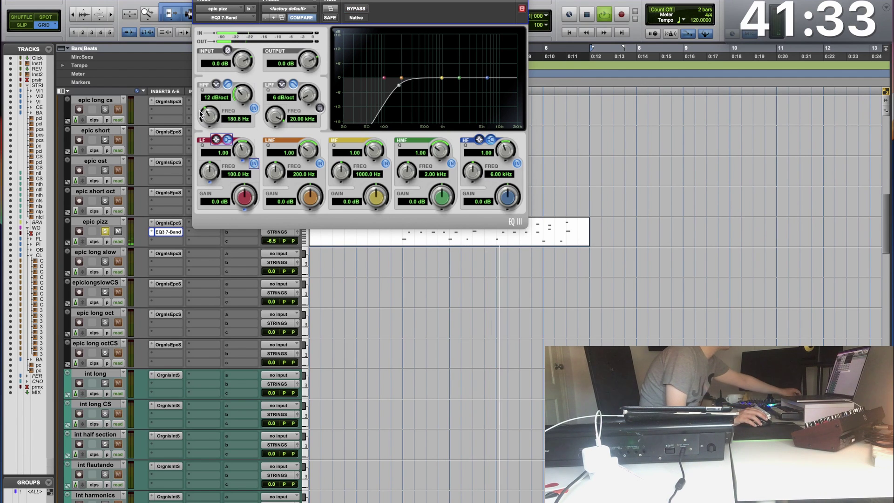
drag(200, 116, 207, 109)
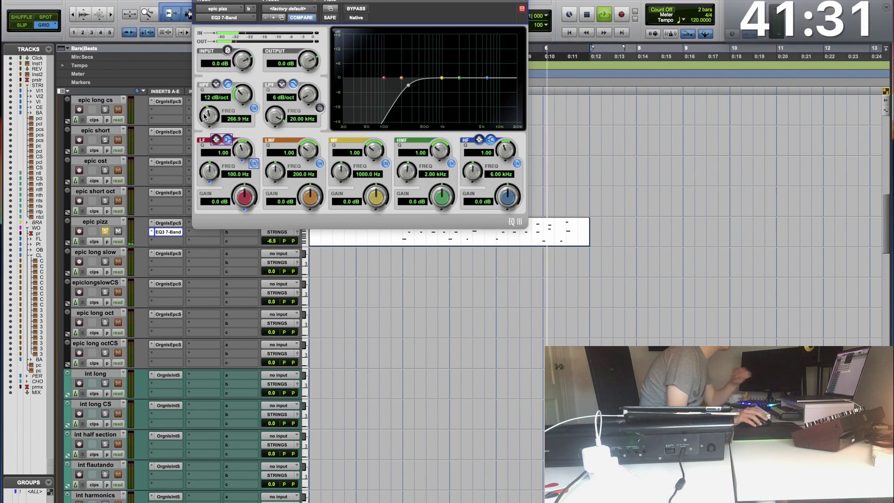
drag(197, 114, 199, 117)
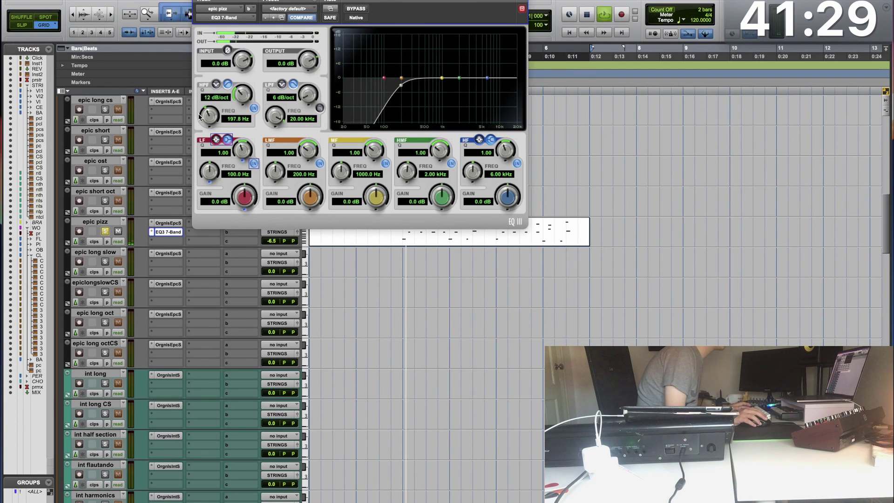
click(105, 232)
click(168, 232)
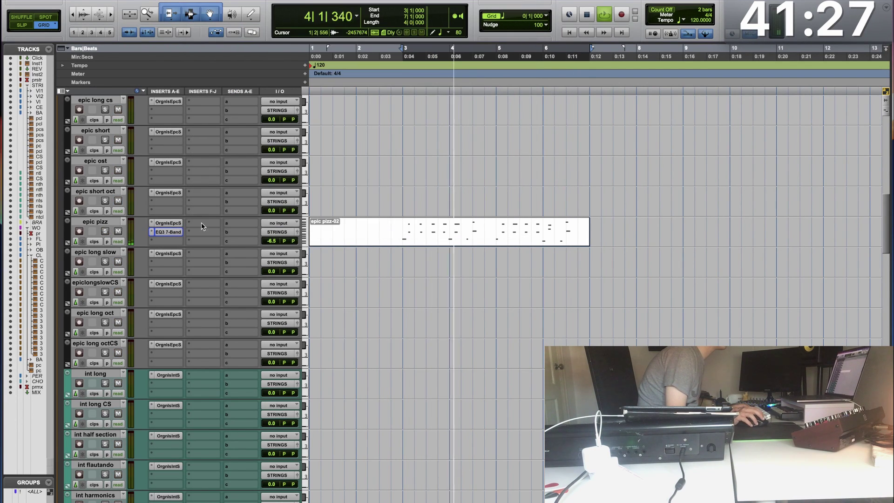
Step: Play the cue from bar 3, stop, and open the Clarinet Legato clip in the MIDI editor
click(405, 227)
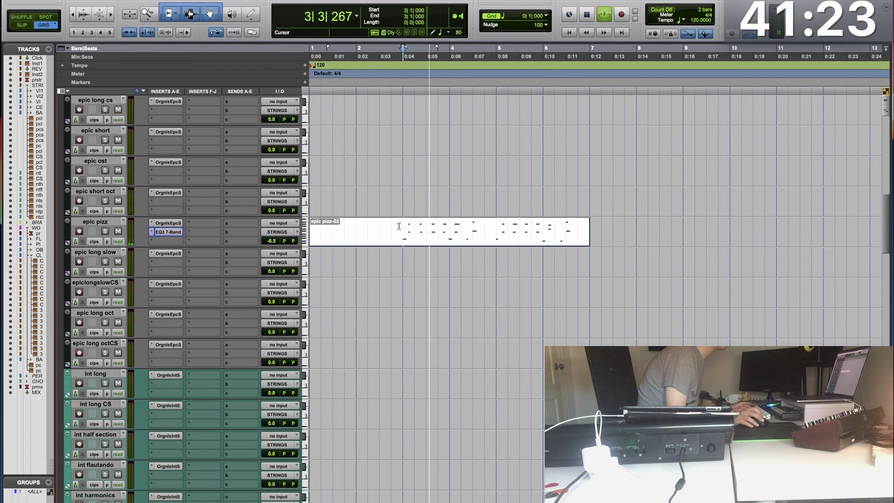
scroll(197, 363, down, 5)
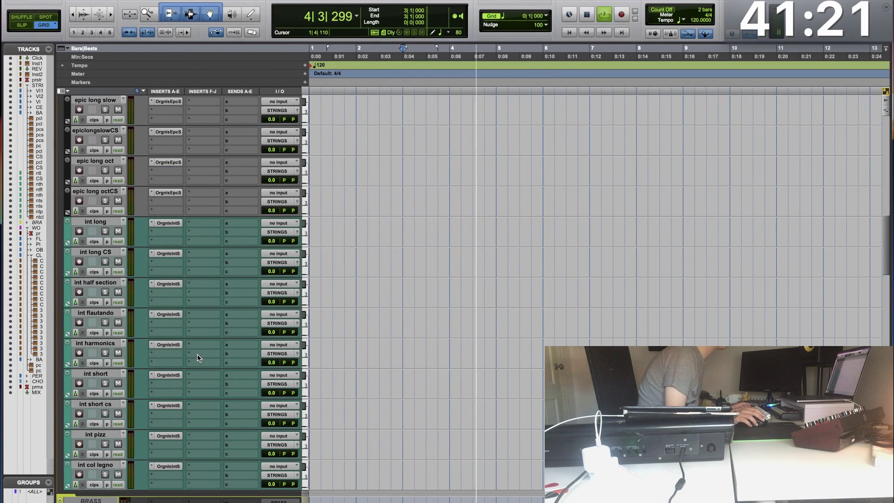
key(space)
scroll(183, 272, down, 10)
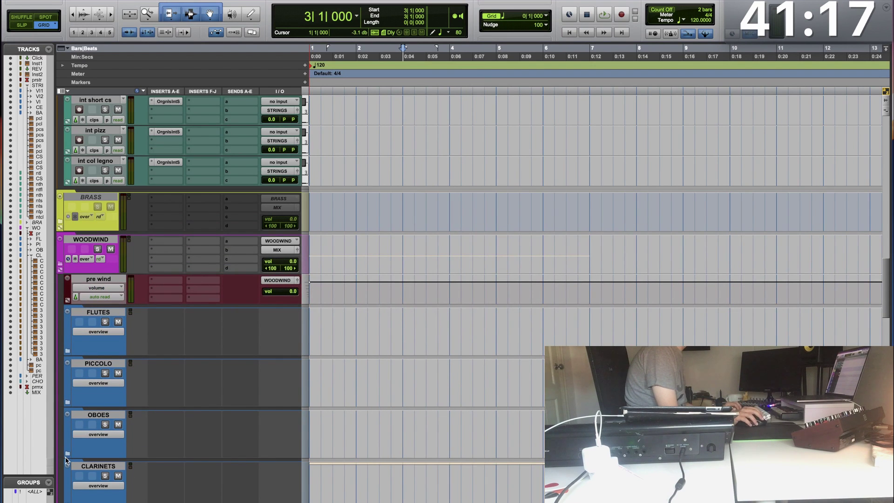
scroll(76, 450, down, 5)
double_click(429, 363)
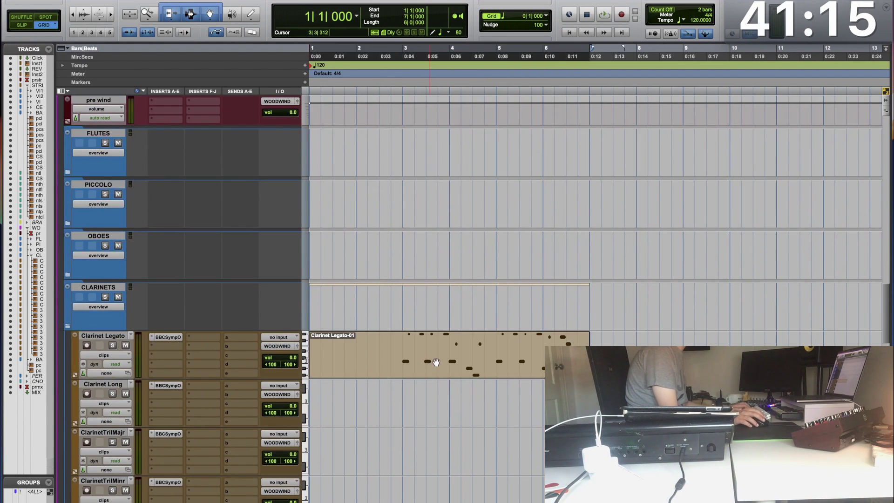
scroll(550, 241, right, 5)
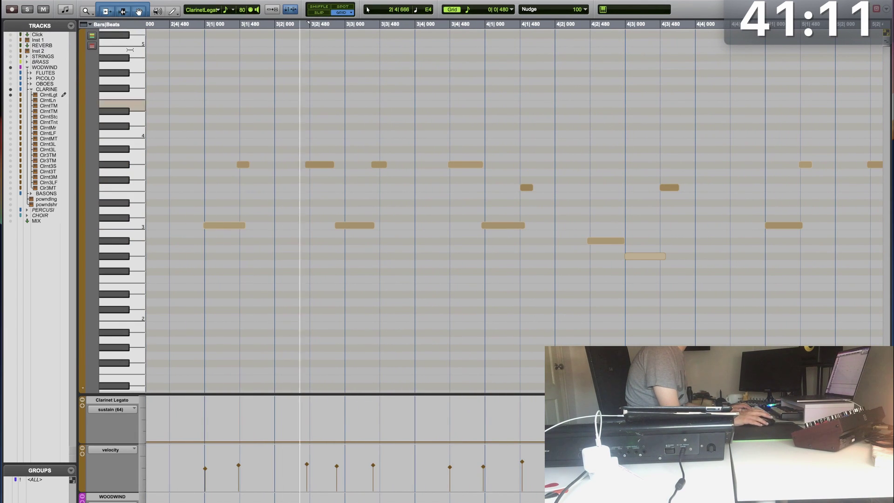
Step: Audition the clarinet soloed, lower its C3 note at bar 4 beat 1 by two semitones, and close the MIDI editor
click(28, 9)
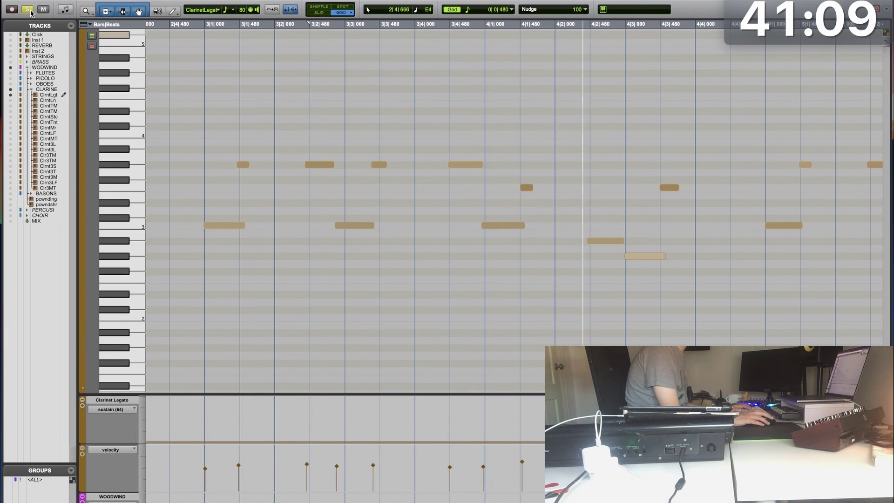
drag(492, 227, 494, 242)
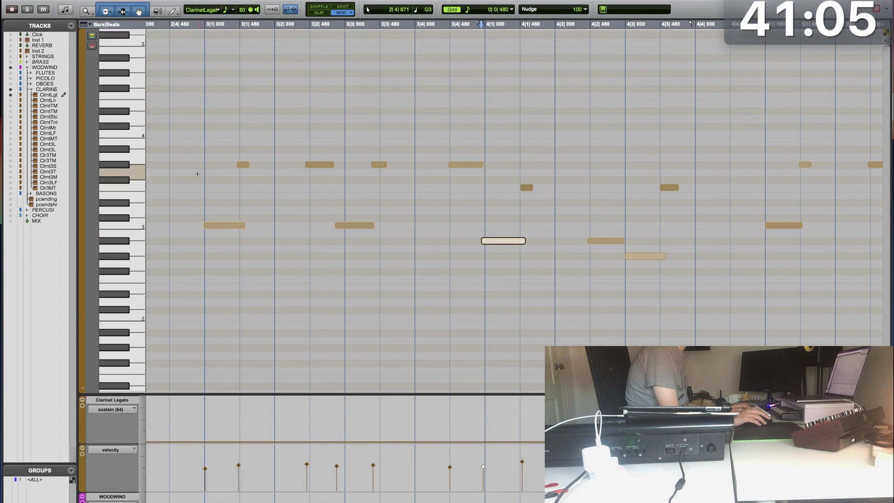
key(super+equal)
Step: Mute the VIOLAS folder and play the cue from bar 3 without the violas
scroll(94, 194, up, 15)
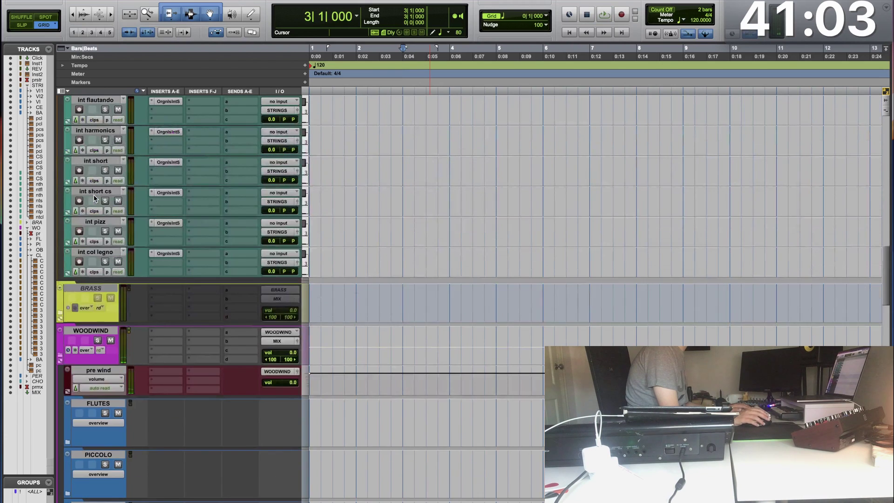
scroll(94, 195, up, 10)
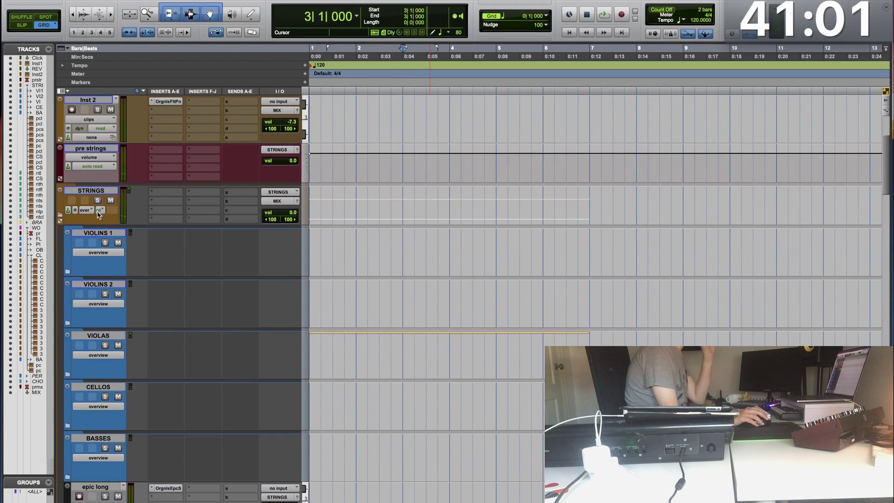
click(118, 345)
key(space)
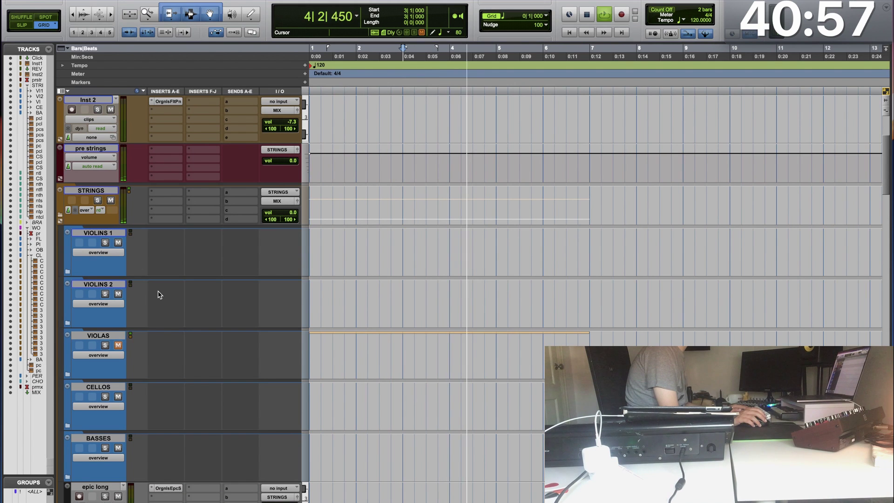
key(space)
Step: Restart playback from bar 3 and reopen the Clarinet Legato clip in the MIDI editor
scroll(281, 282, down, 10)
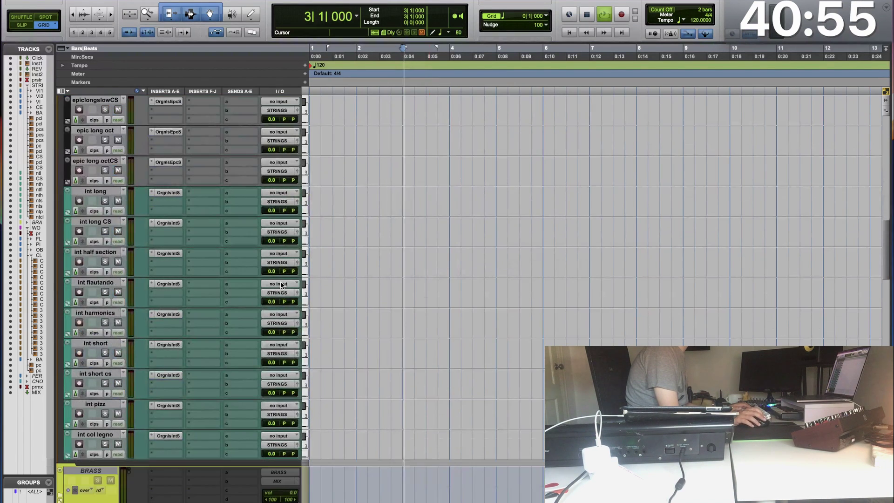
key(space)
scroll(281, 281, down, 5)
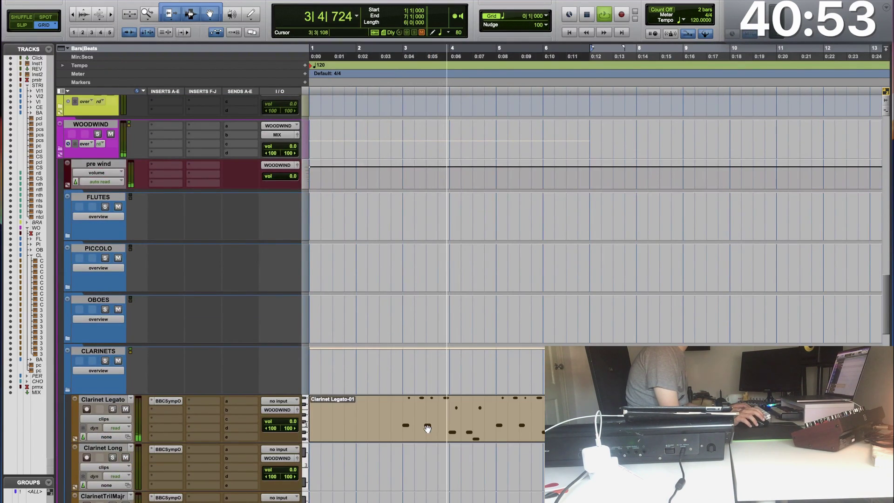
double_click(425, 427)
scroll(344, 150, down, 4)
click(344, 151)
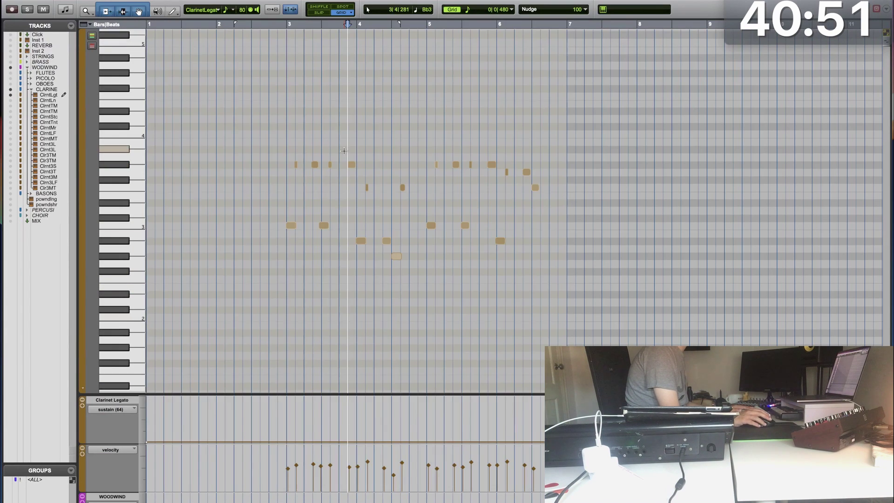
Step: Audition the clarinet line around bar 4, raise its F3 note in beat 1 to G3, and close the MIDI editor
scroll(344, 151, up, 3)
key(space)
key(space)
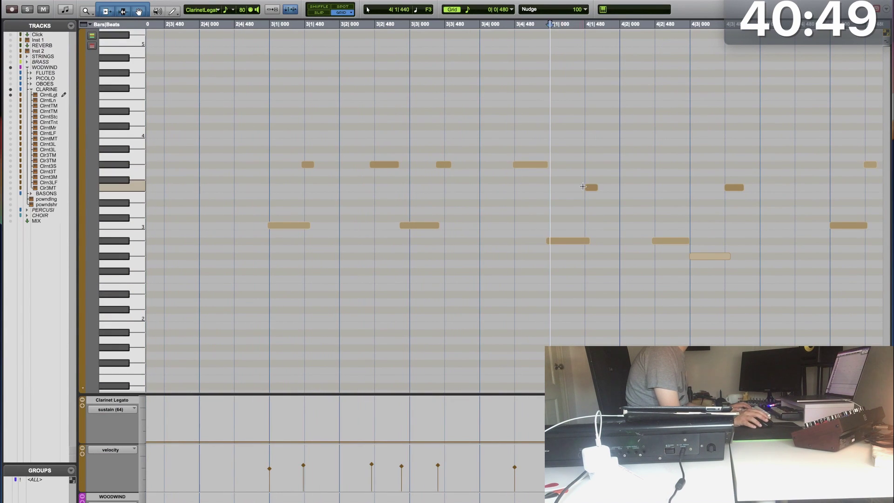
drag(592, 180, 592, 172)
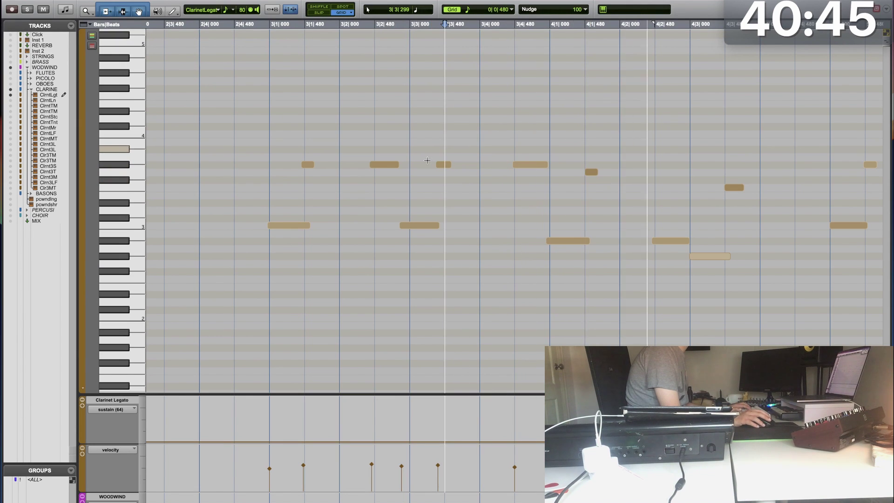
scroll(405, 193, down, 2)
key(super+w)
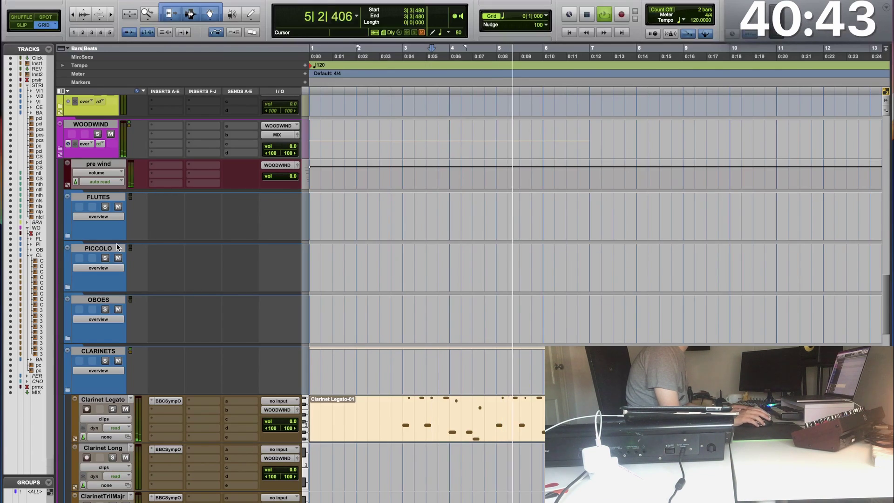
Step: Stop playback, unmute and expand the VIOLAS folder, and open the Violas Legato clip in the MIDI editor
key(space)
scroll(124, 270, up, 5)
scroll(124, 270, up, 5)
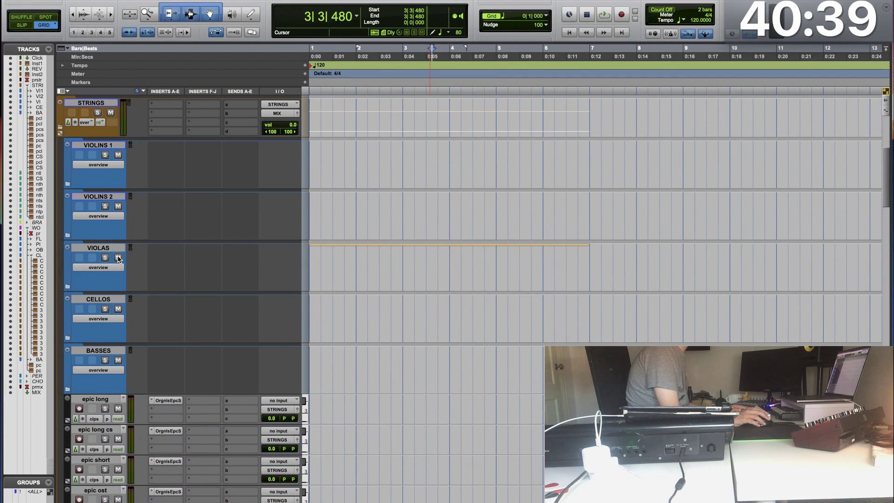
click(67, 286)
double_click(408, 330)
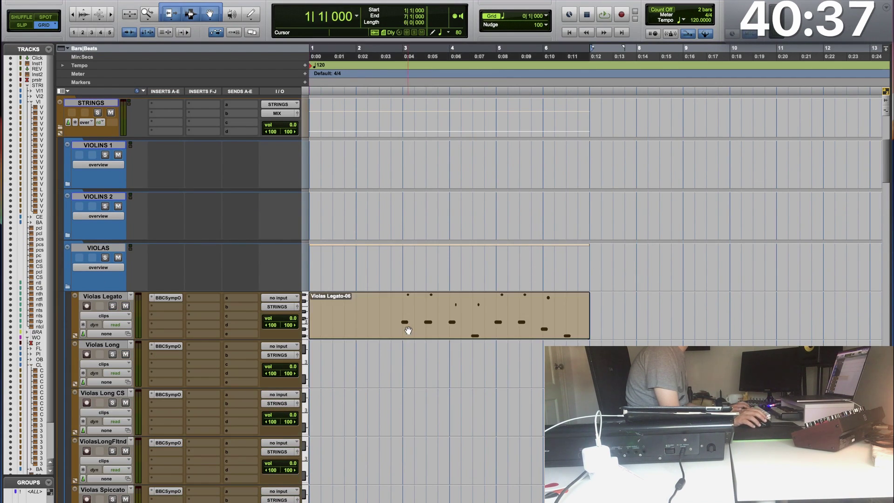
click(450, 155)
scroll(419, 186, right, 5)
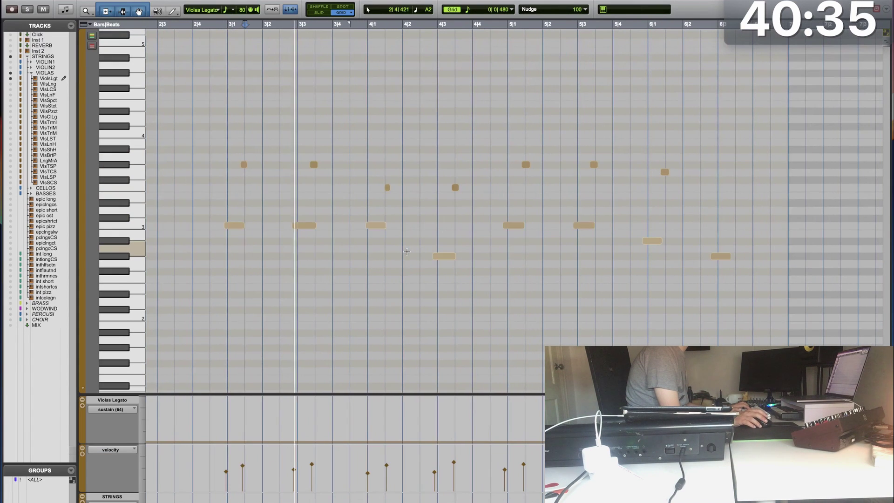
Step: In bar 4 beat 1 of the violas, lower the C3 note and raise the F3 note by two semitones each, then close the editor
key(space)
click(377, 226)
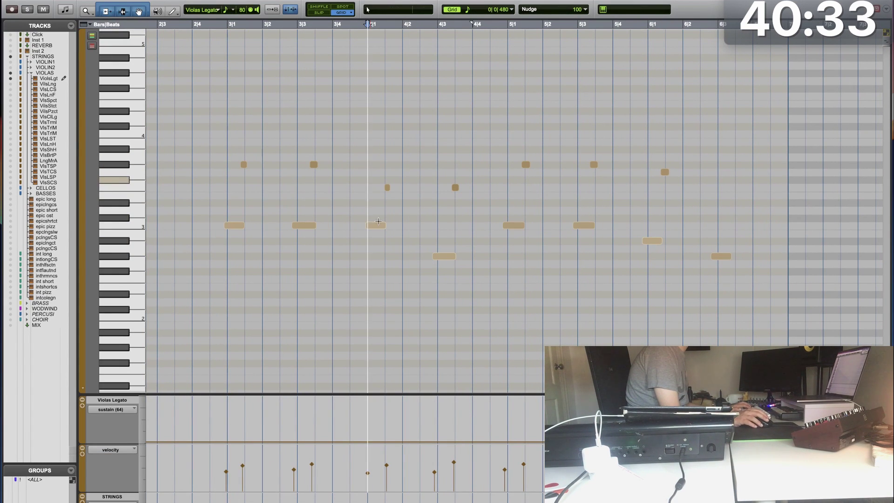
click(384, 176)
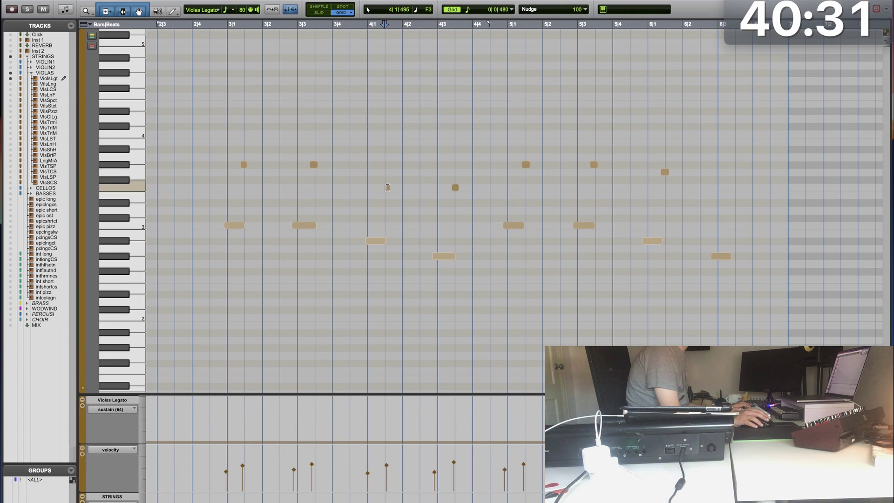
key(super+w)
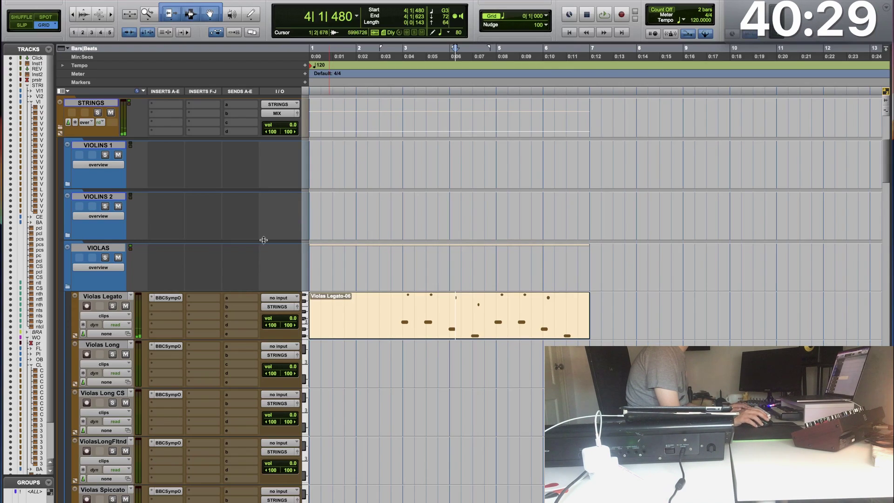
Step: Set the Violas Legato track's volume to -5.9 dB and play the selection from bar 3 to bar 7
drag(289, 319, 290, 335)
key(space)
key(space)
drag(403, 307, 587, 303)
key(space)
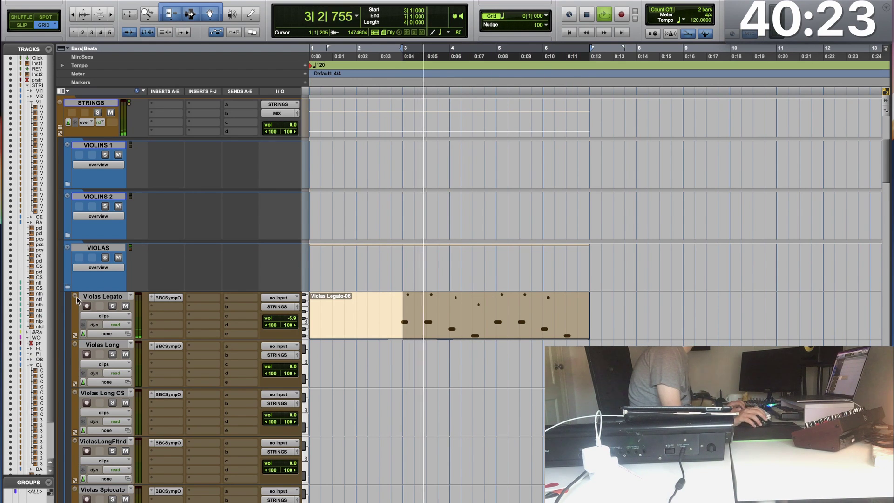
Step: Collapse the VIOLAS folder and open the Bus Compressor 2 plug-in on the MIX master track in the mixer
click(68, 286)
key(super+equal)
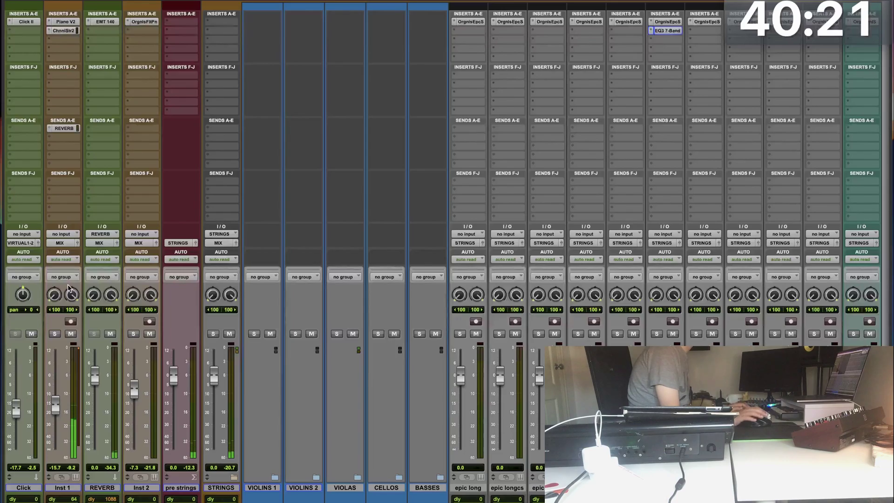
scroll(836, 51, right, 15)
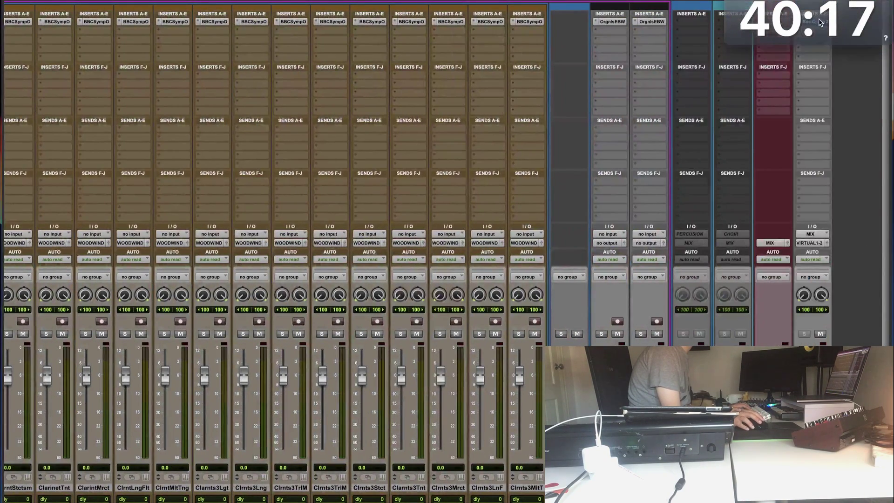
mouse_move(818, 23)
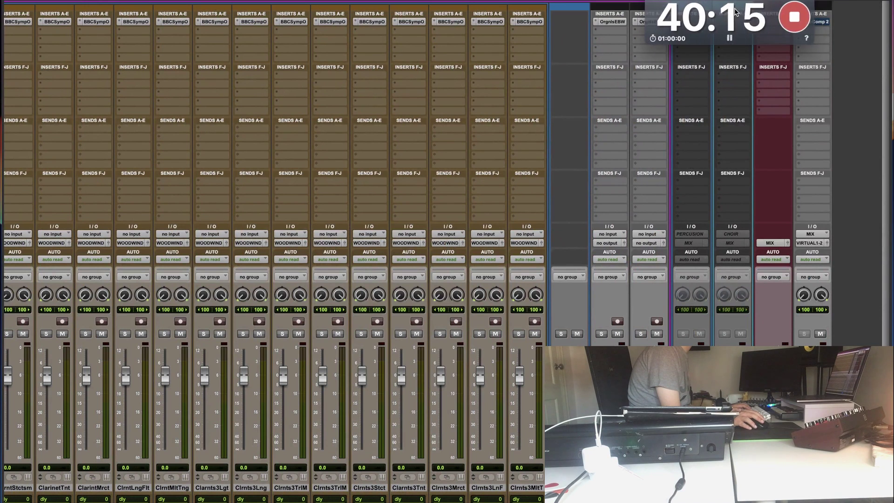
click(803, 23)
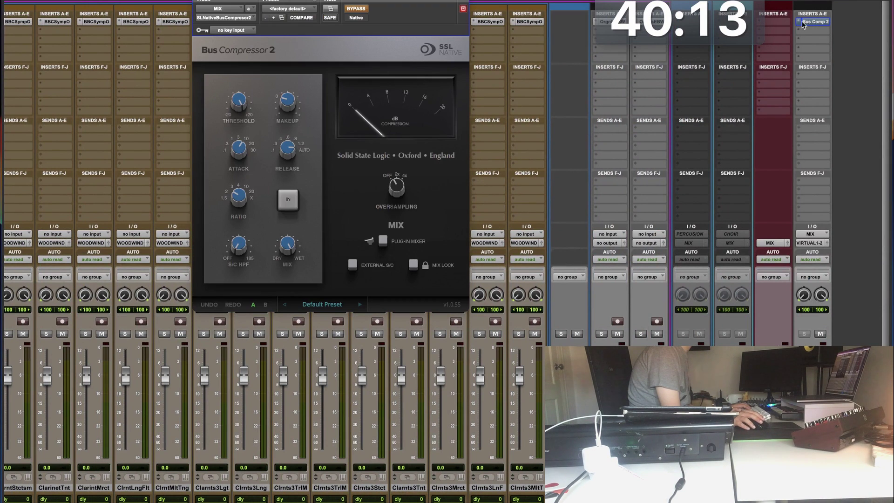
Step: Take Bus Compressor 2 out of bypass and set its threshold to -7.1, closing the plug-in when done
click(353, 11)
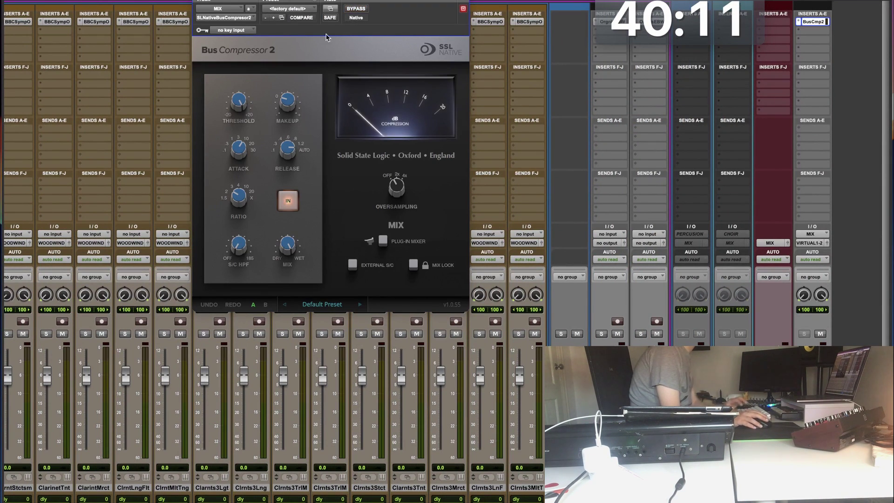
mouse_move(238, 108)
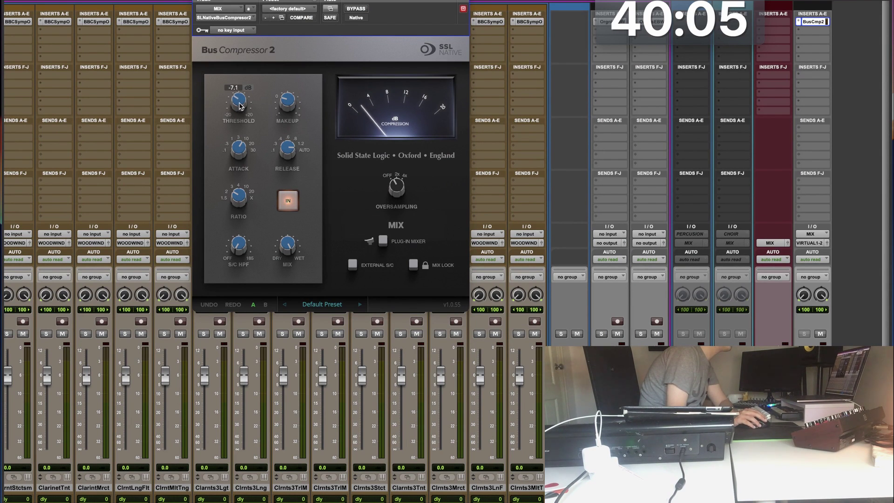
key(super+w)
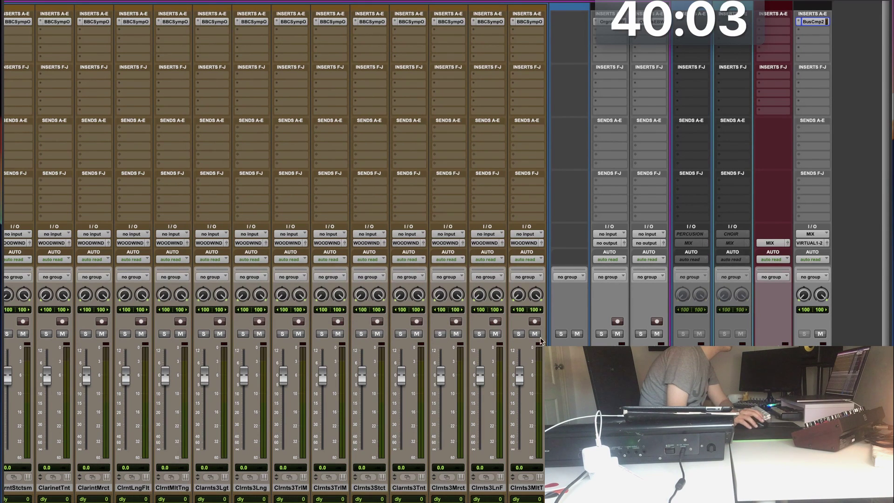
Step: Review the channel levels across the mixer during playback, then return to the track timeline and stop playback
scroll(628, 22, right, 15)
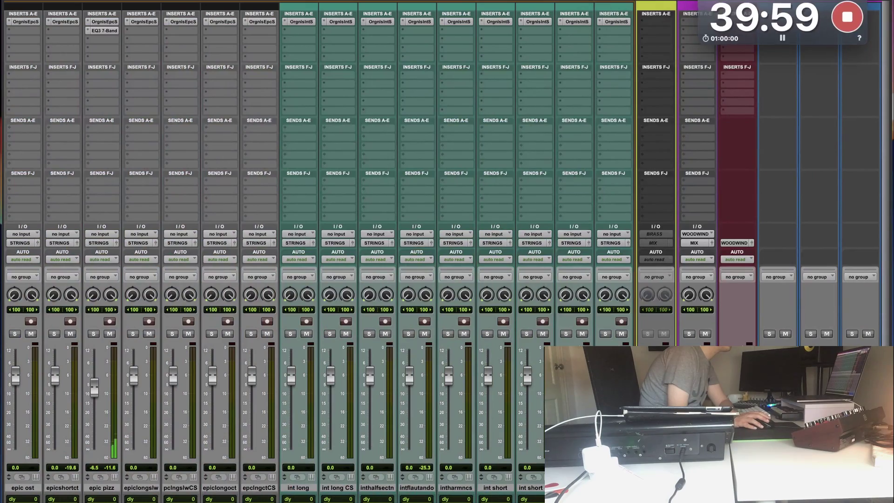
scroll(212, 372, left, 15)
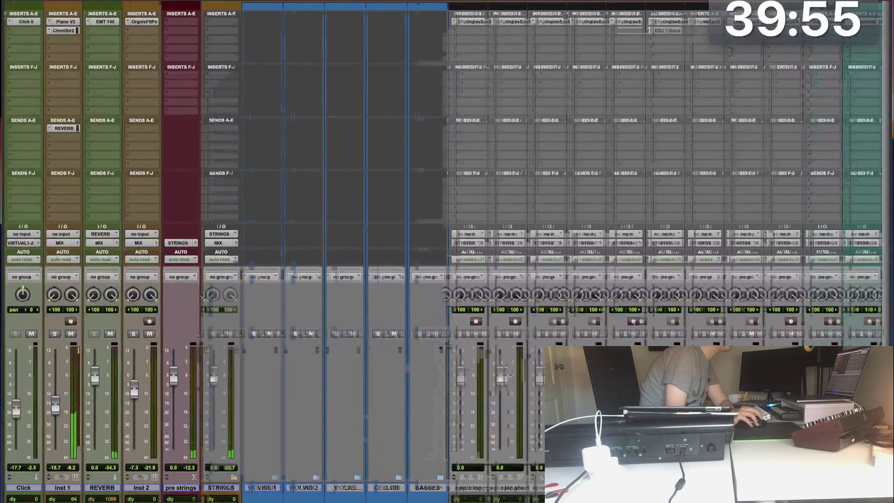
scroll(29, 371, right, 15)
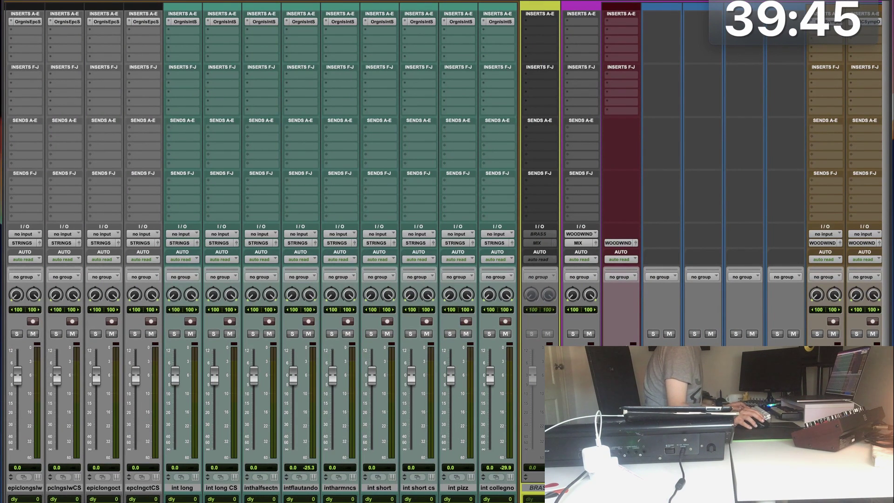
key(super+equal)
key(space)
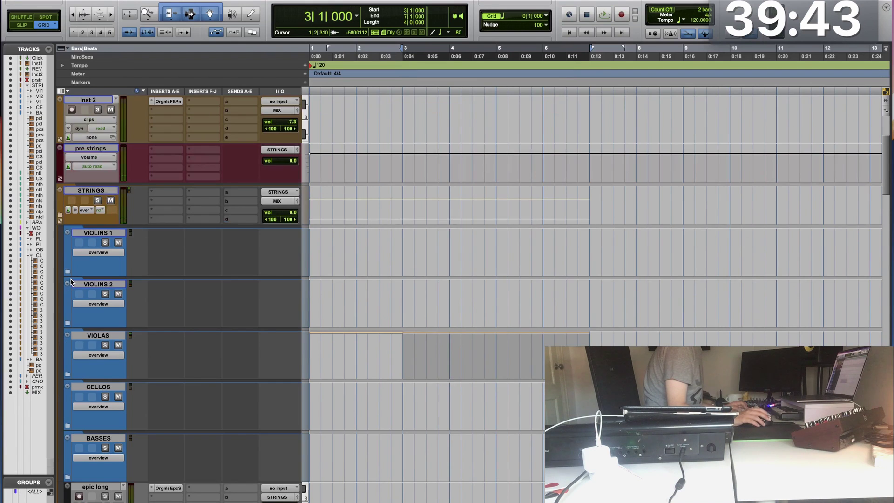
Step: Record-arm the int half section track and select the range from bar 3 to bar 7
scroll(71, 281, up, 2)
scroll(79, 293, down, 15)
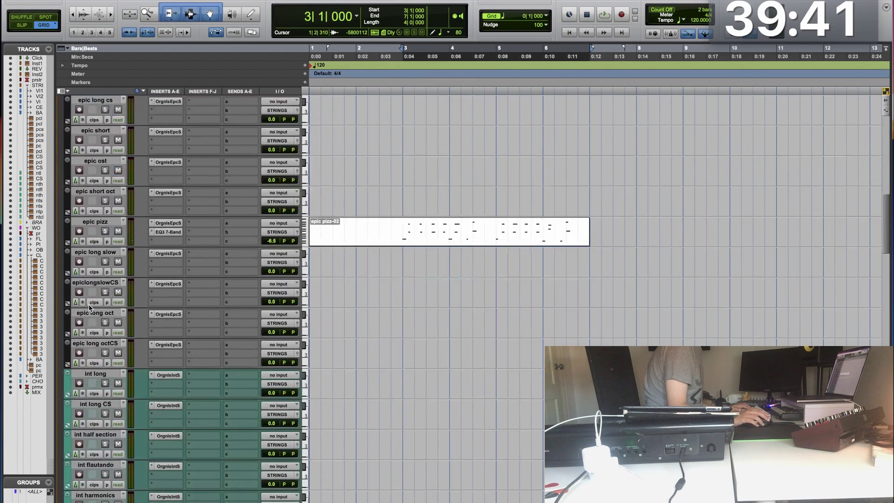
click(87, 377)
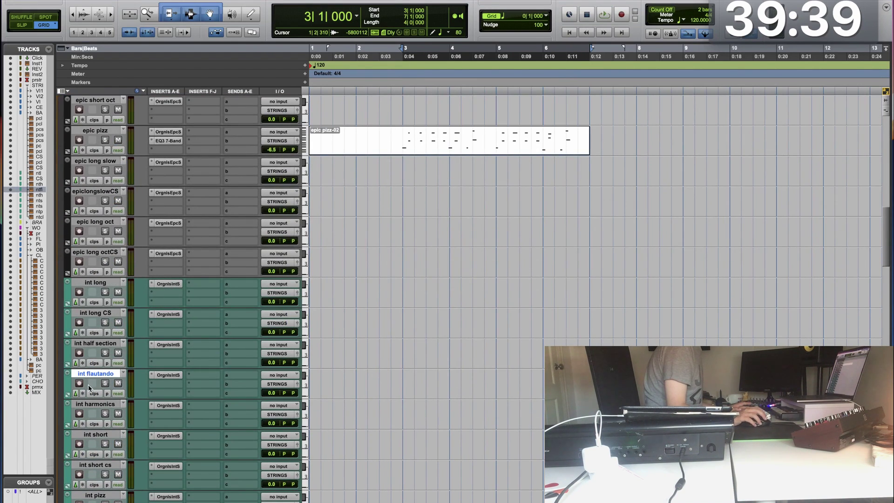
click(81, 351)
drag(406, 160, 596, 179)
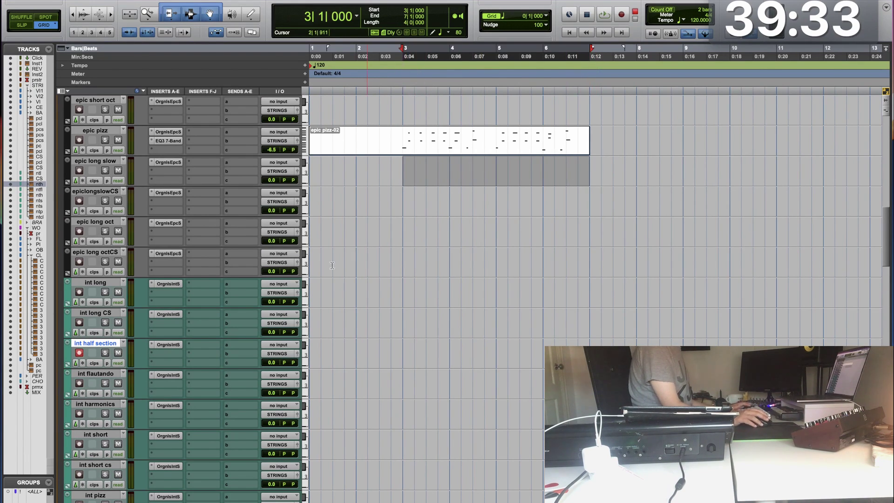
Step: Play the loop from bar 3 to 7 to review the existing parts, and audition the Inst 1 track over it
key(space)
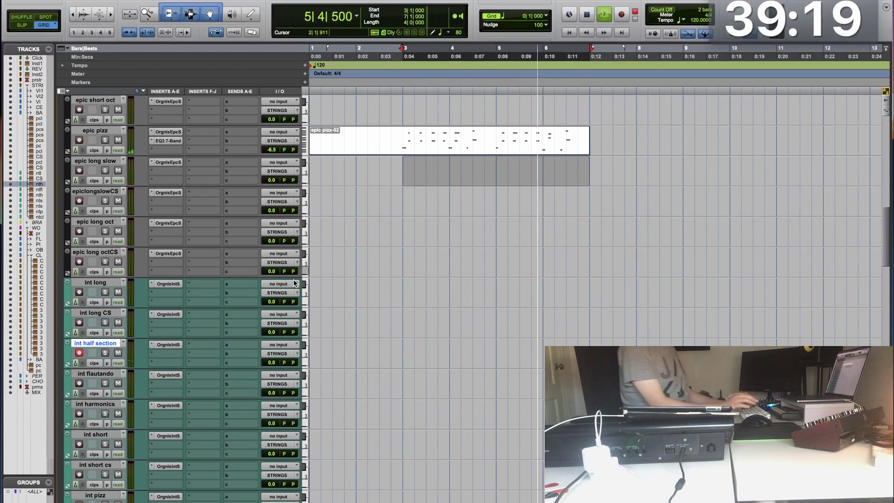
key(space)
scroll(130, 198, up, 10)
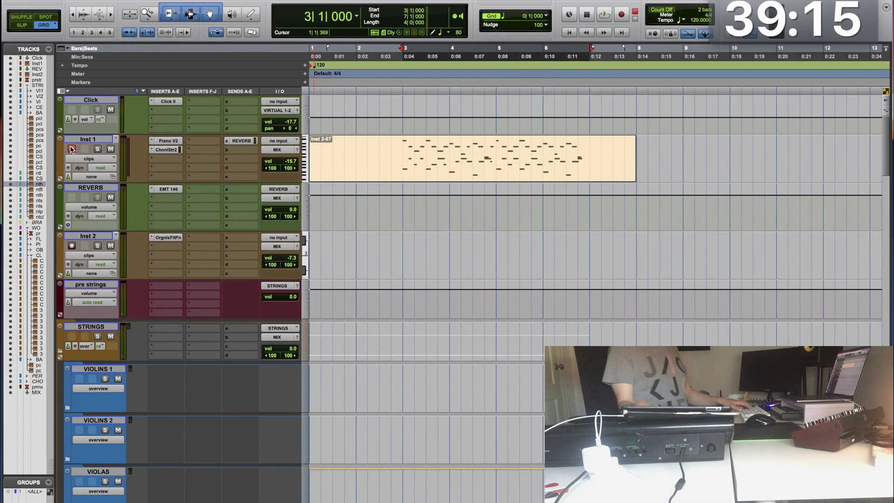
key(space)
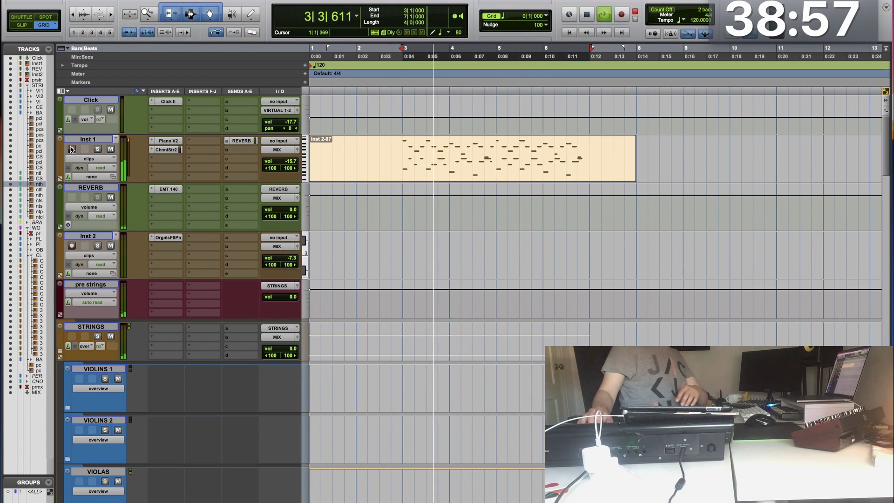
key(space)
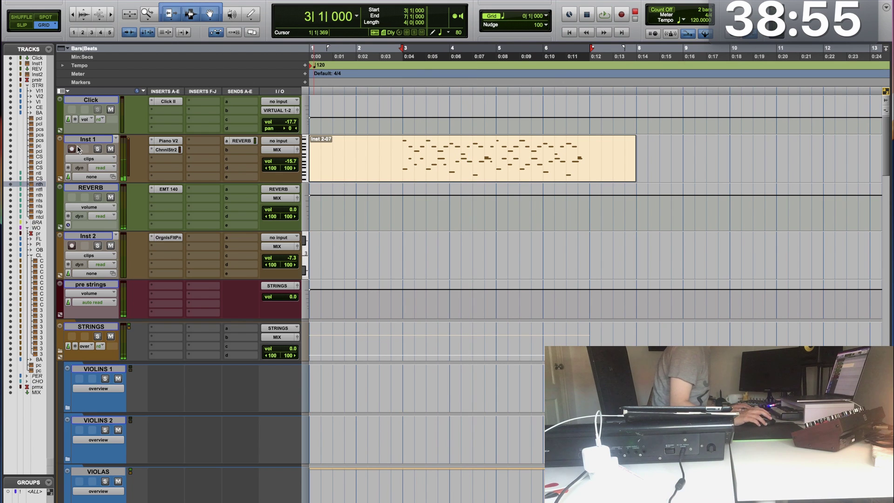
Step: Record-enable the epic long oct track and audition its sound over the bar 3 to 7 loop
scroll(235, 325, down, 5)
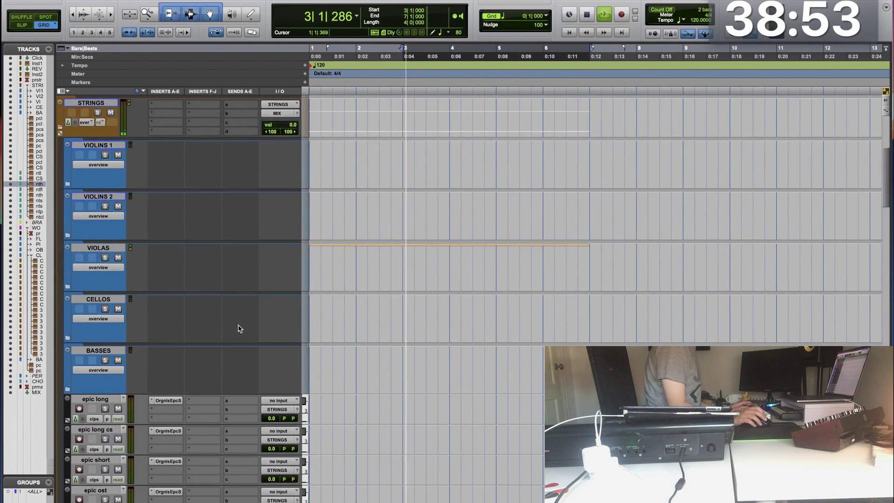
scroll(93, 275, down, 5)
key(space)
scroll(93, 275, down, 2)
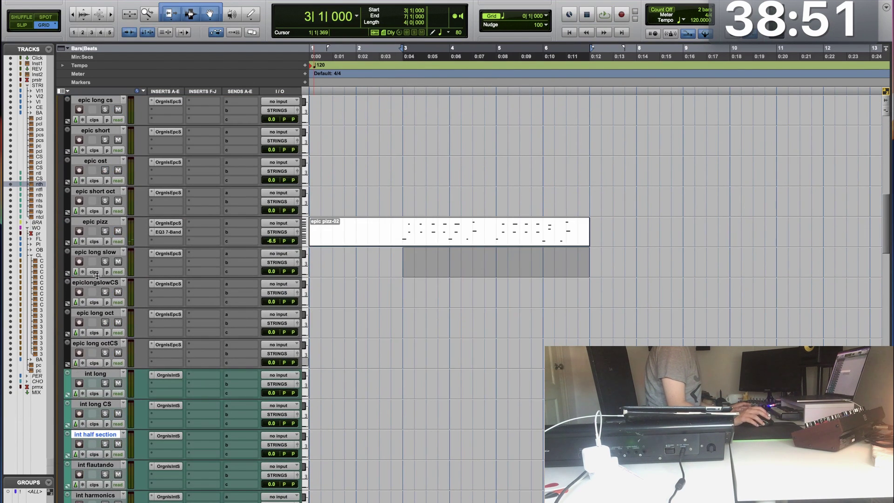
click(88, 314)
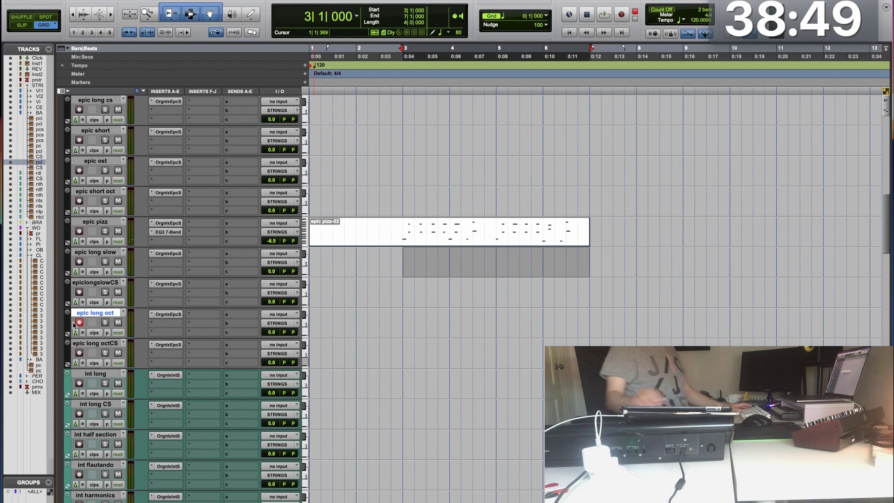
key(space)
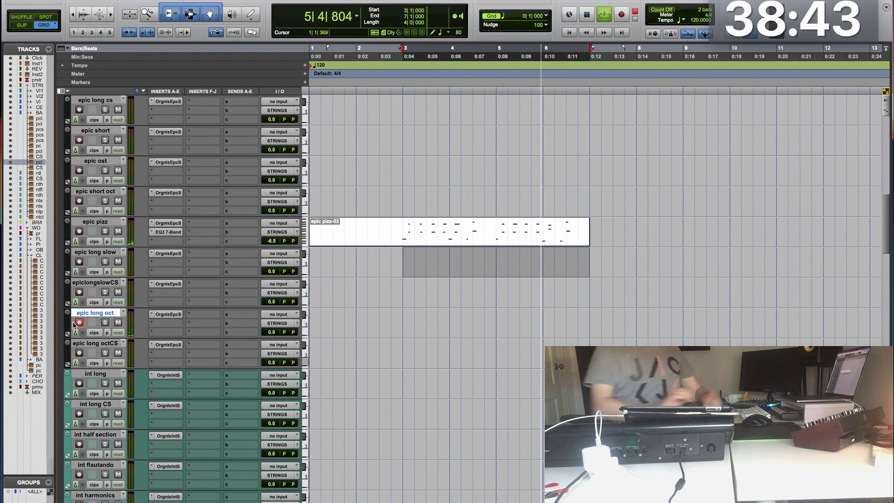
key(space)
Step: Expand the FLUTES folder, record-enable the Flute Legato track and rehearse a part over the loop
scroll(80, 323, down, 10)
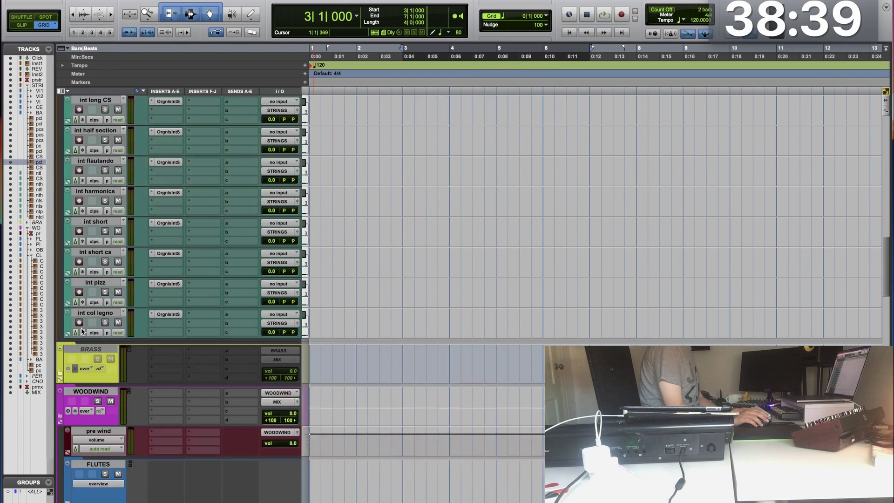
scroll(81, 327, down, 3)
click(77, 380)
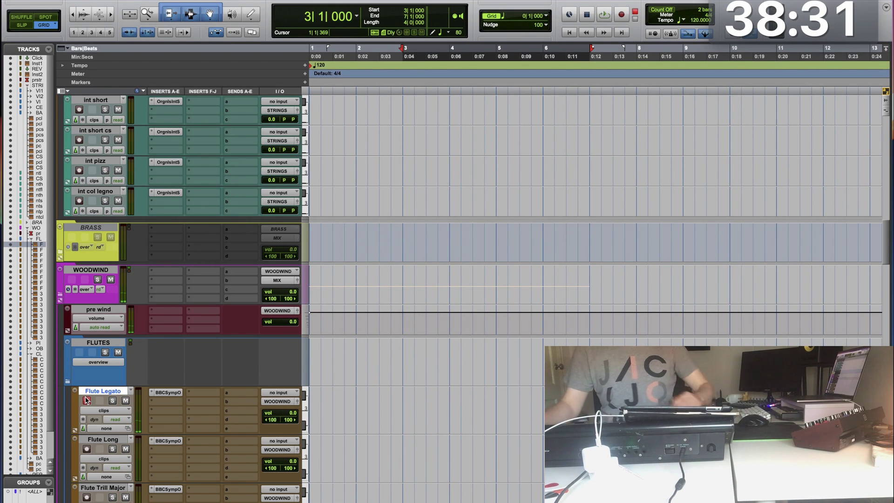
key(space)
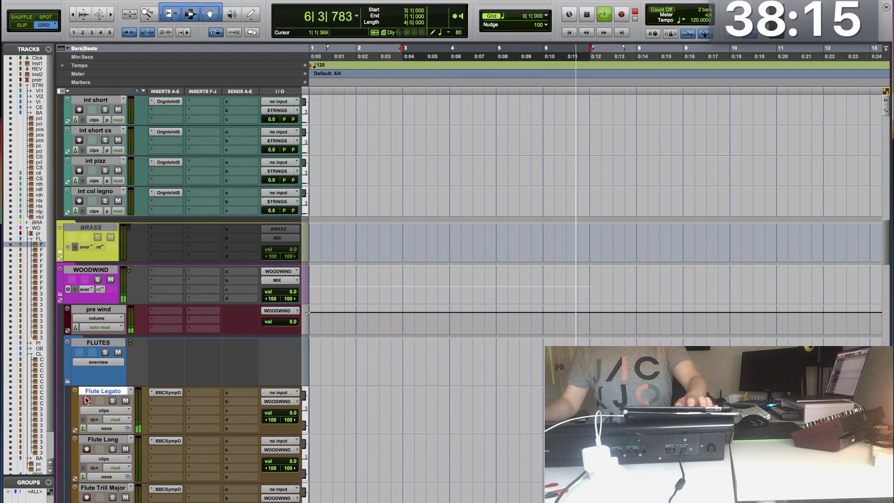
key(space)
Step: Record a flute melody on the Flute Legato track from the session start through the end of bar 6
key(Return)
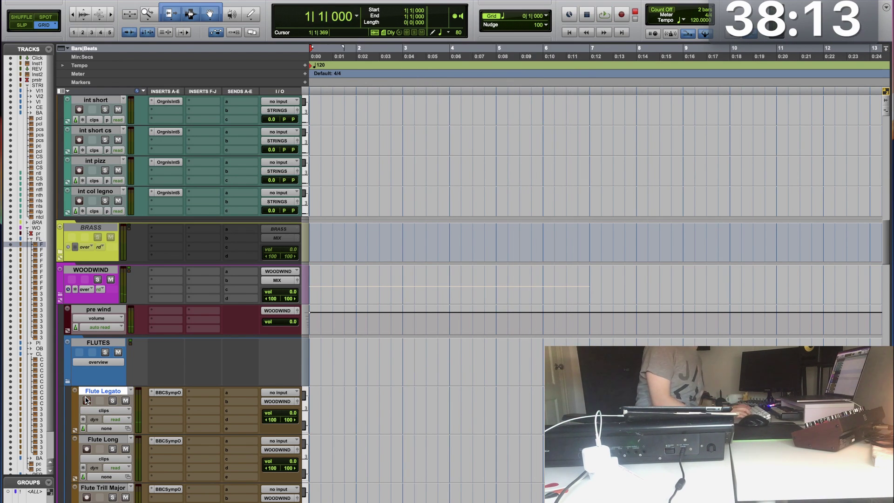
key(super+space)
key(space)
key(super+space)
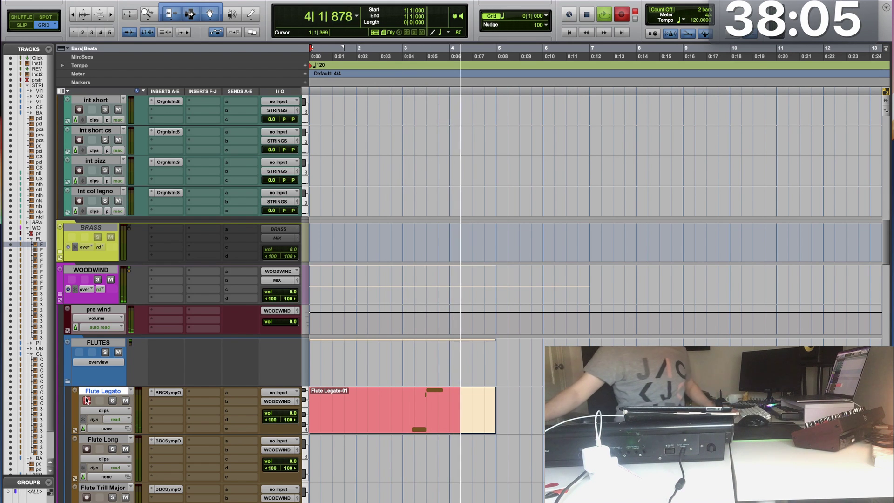
key(space)
key(F12)
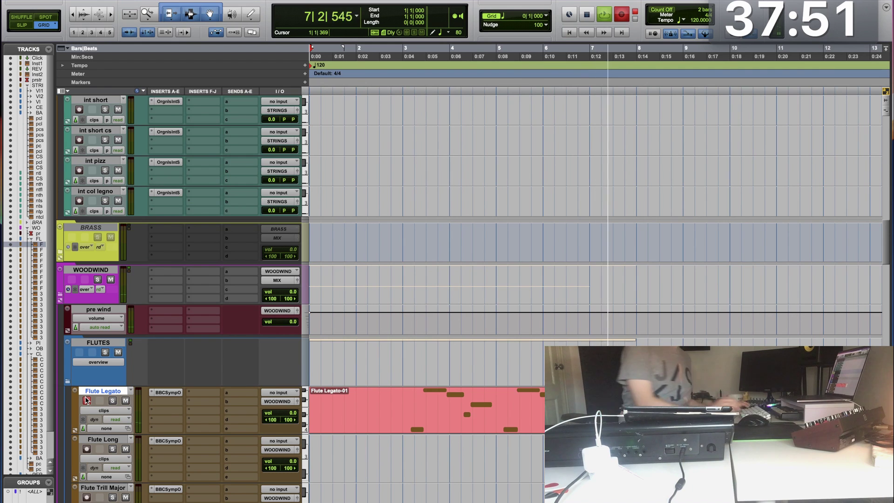
key(space)
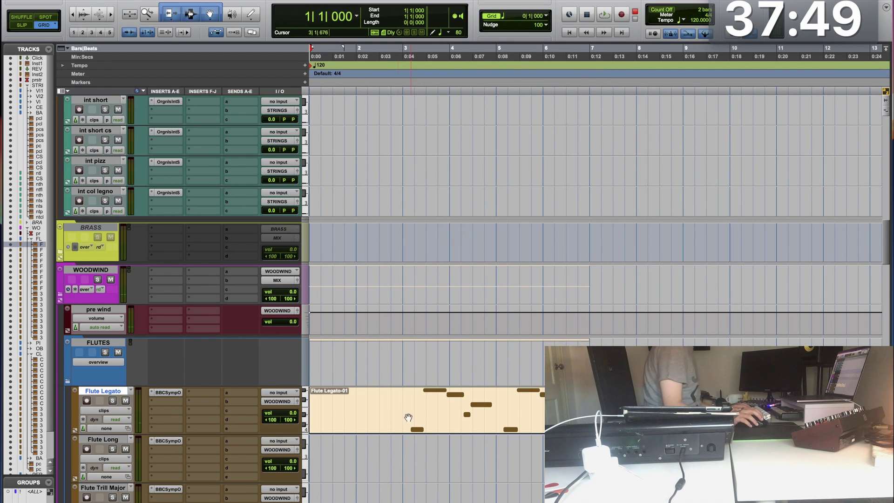
Step: Loop bars 3 to 7 of the new flute clip and set the Flute Legato volume to -7.3 dB
shift+click(580, 410)
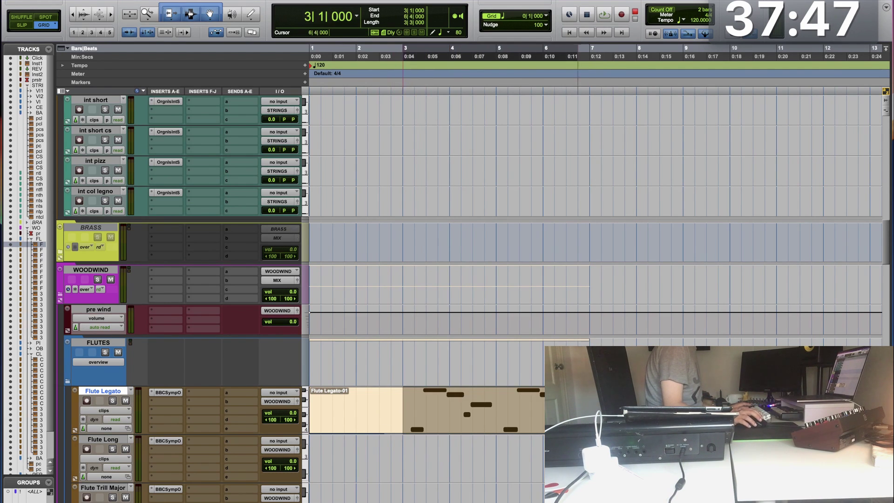
key(space)
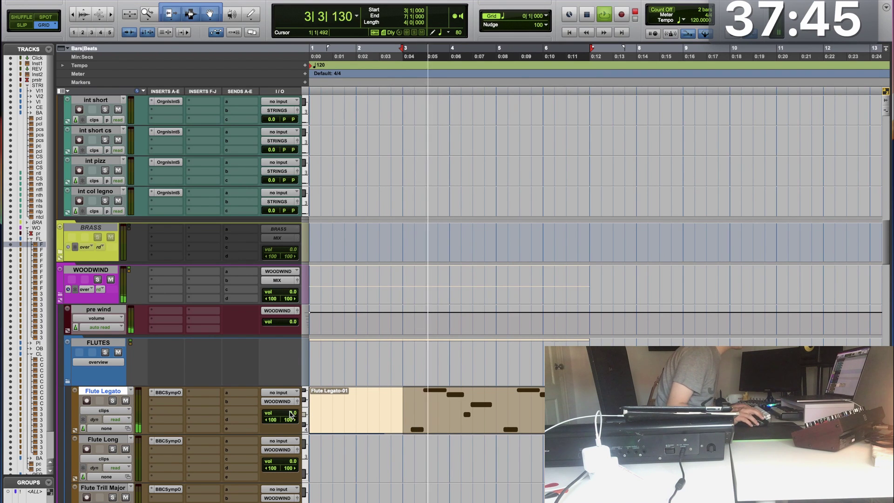
drag(287, 413, 292, 415)
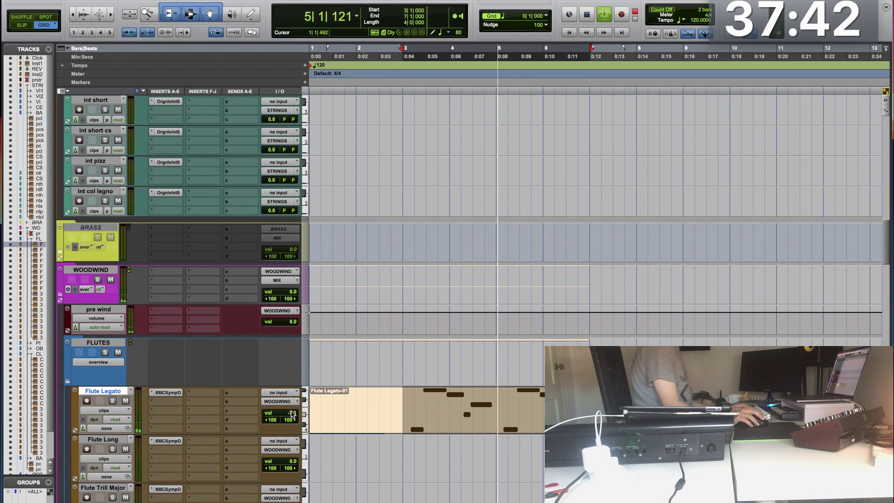
Step: Add a send from Flute Legato to the REVERB track and set the send level to -13.7 dB
click(233, 392)
text(reverb)
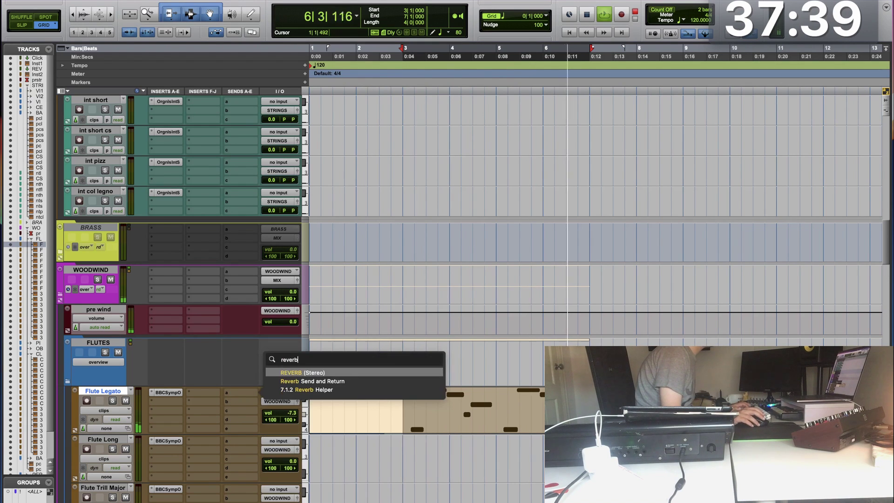
click(291, 376)
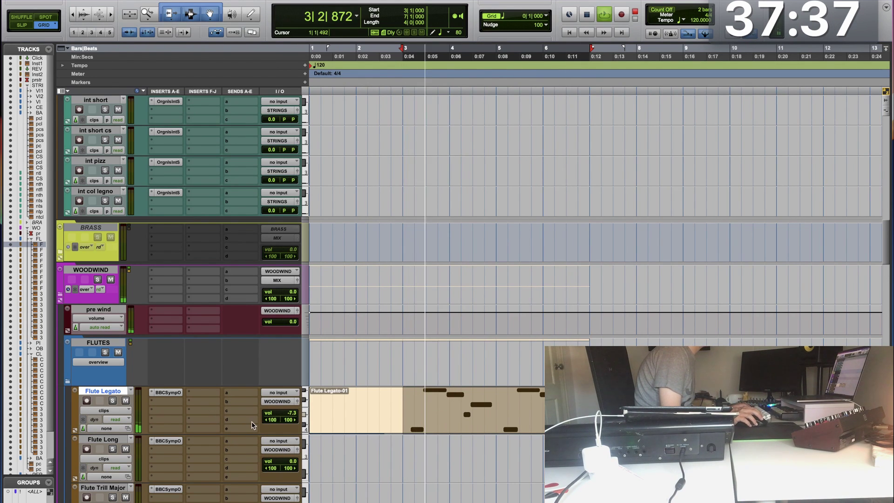
click(239, 184)
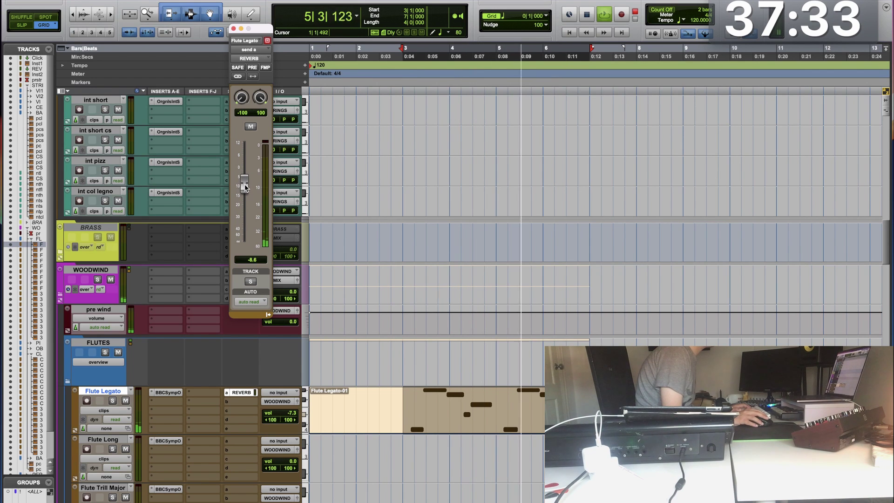
drag(245, 185, 244, 197)
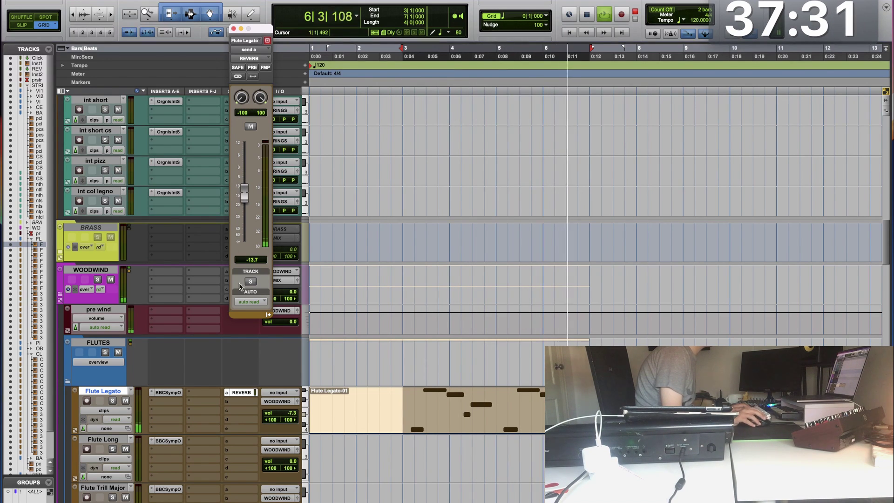
key(space)
Step: Expand the CELLOS folder, record-enable the Cellos Legato track and rehearse a part over the loop
scroll(158, 268, up, 4)
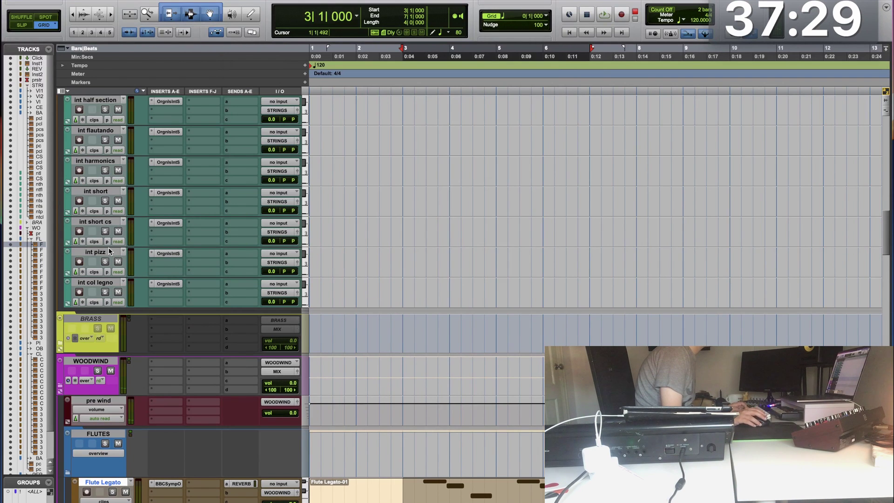
scroll(108, 247, up, 6)
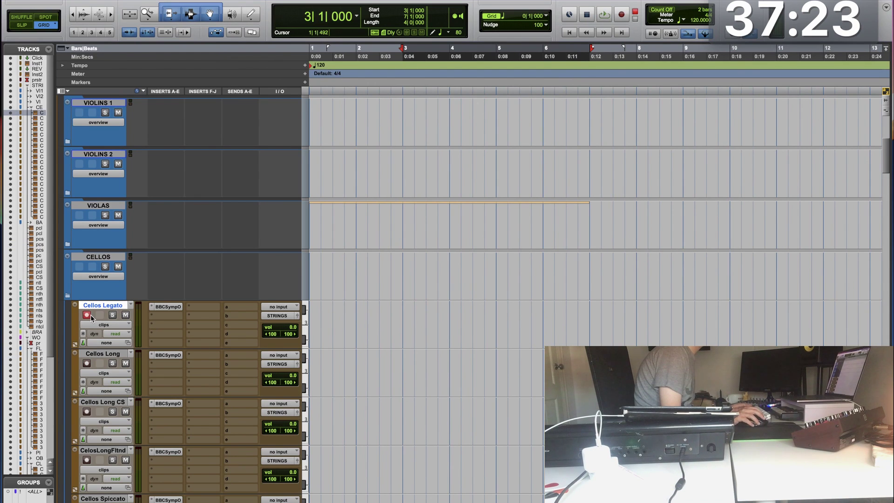
key(space)
key(space)
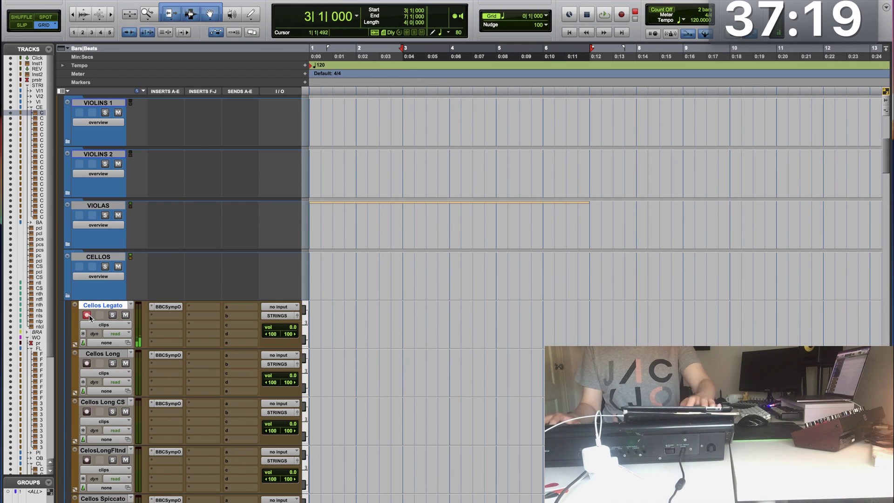
key(space)
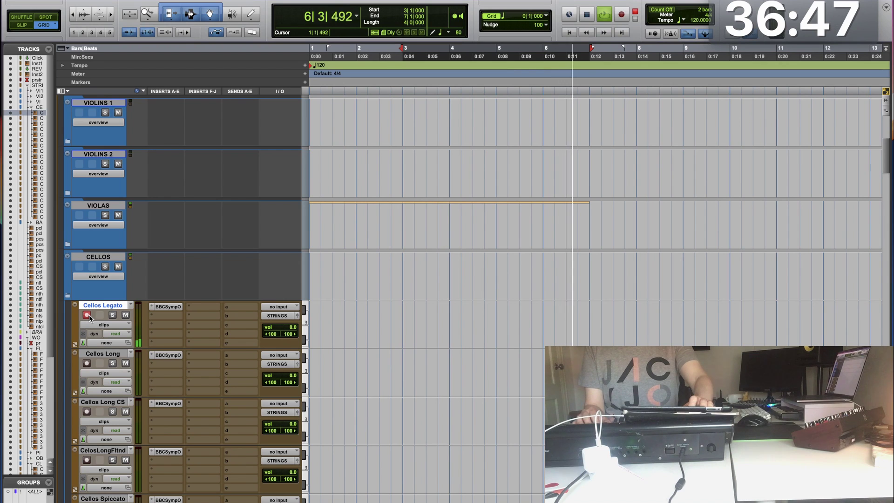
key(space)
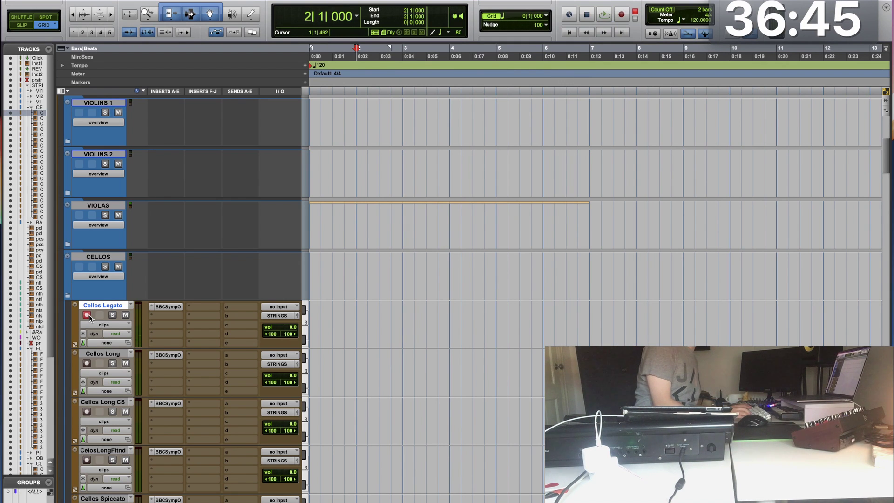
Step: Record a cello line on the Cellos Legato track from bar 1 to bar 7, discarding the first take
key(super+space)
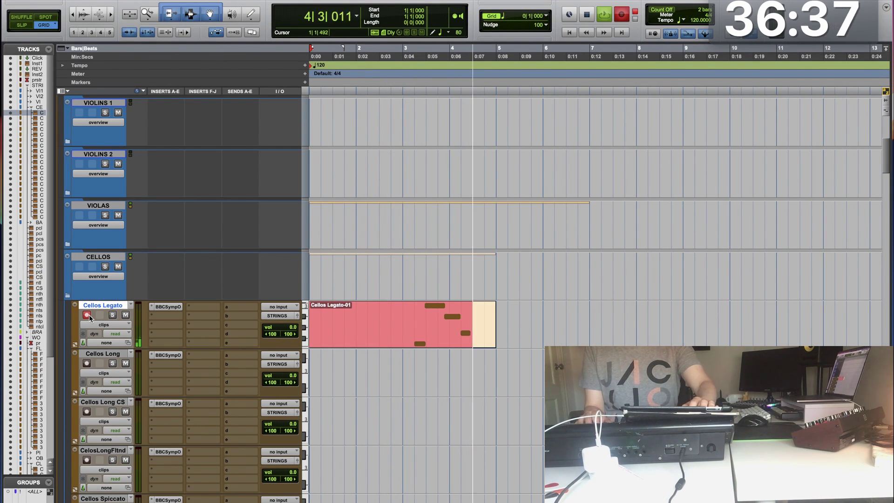
key(super+period)
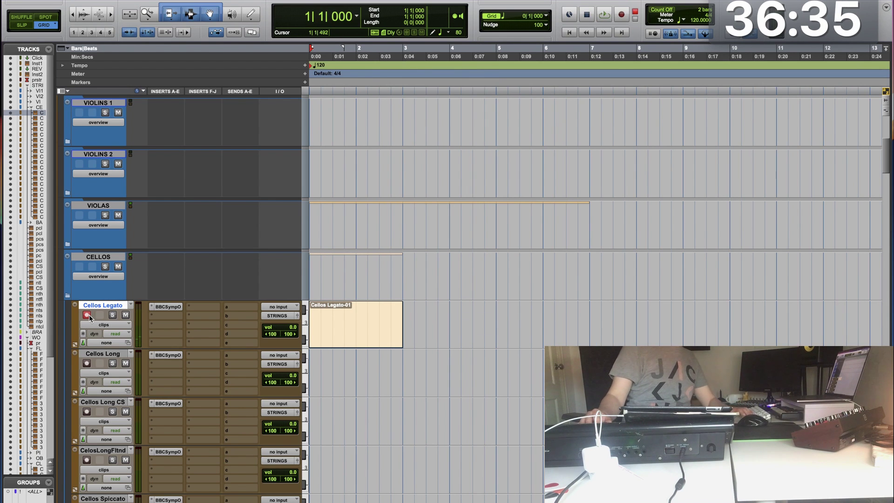
key(super+space)
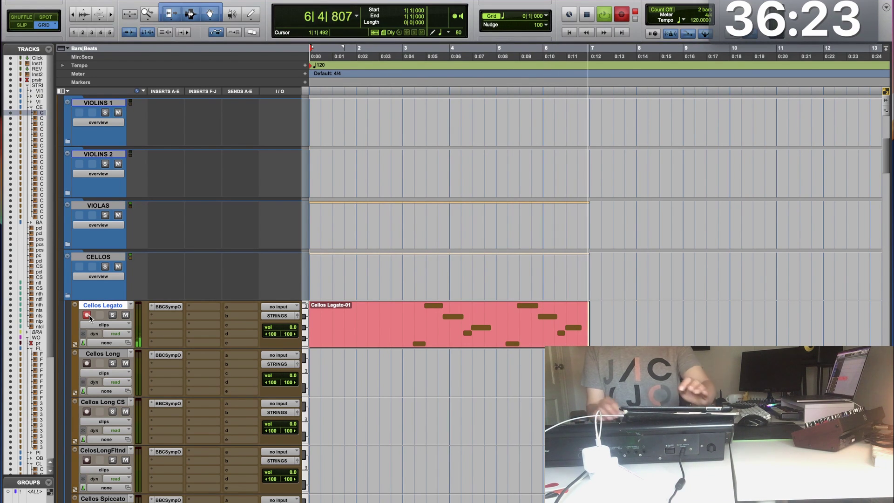
key(space)
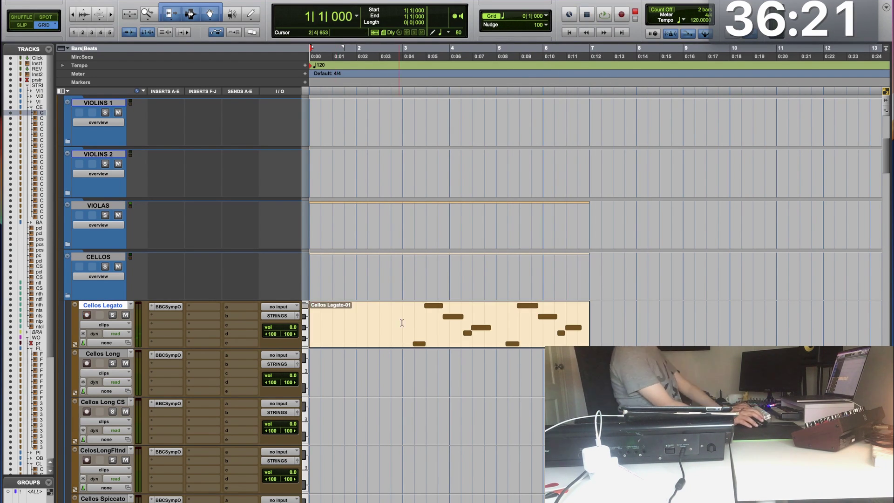
Step: While looping bars 3 to 7 of the cello clip, set the Cellos Legato volume to -5.4 dB and collapse the CELLOS folder
drag(391, 308, 590, 323)
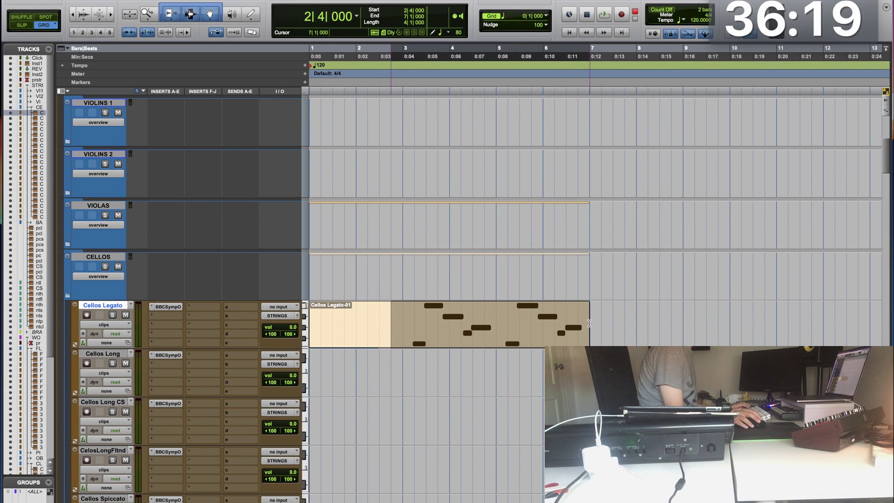
shift+click(403, 315)
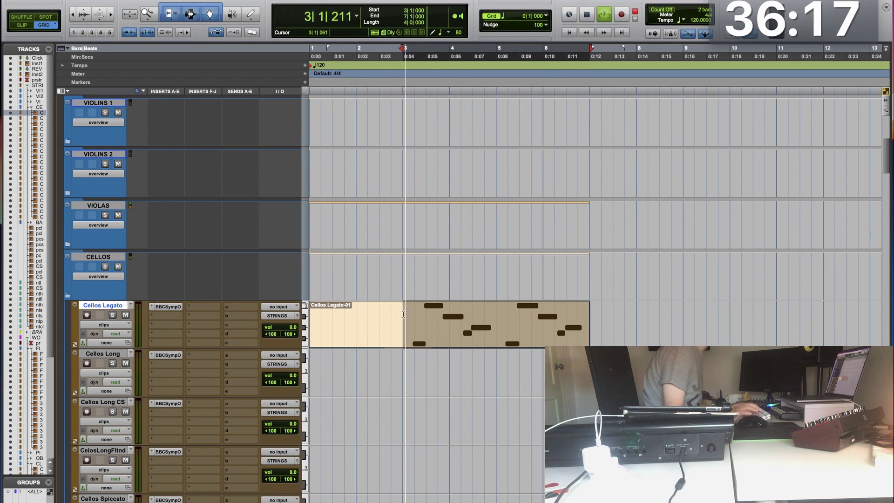
drag(262, 331, 263, 332)
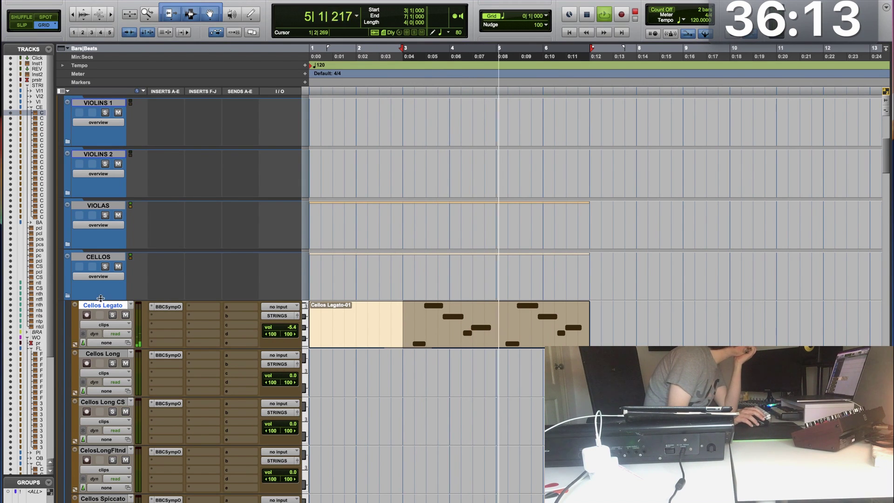
click(68, 295)
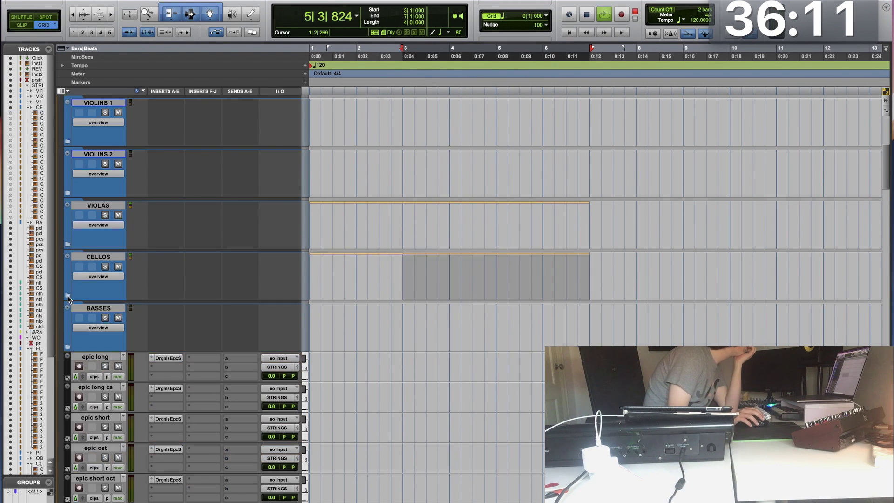
Step: Expand the VIOLINS 1 folder, record-enable Violins 1 Legato to rehearse a part over the loop, and disarm the track
scroll(66, 261, up, 3)
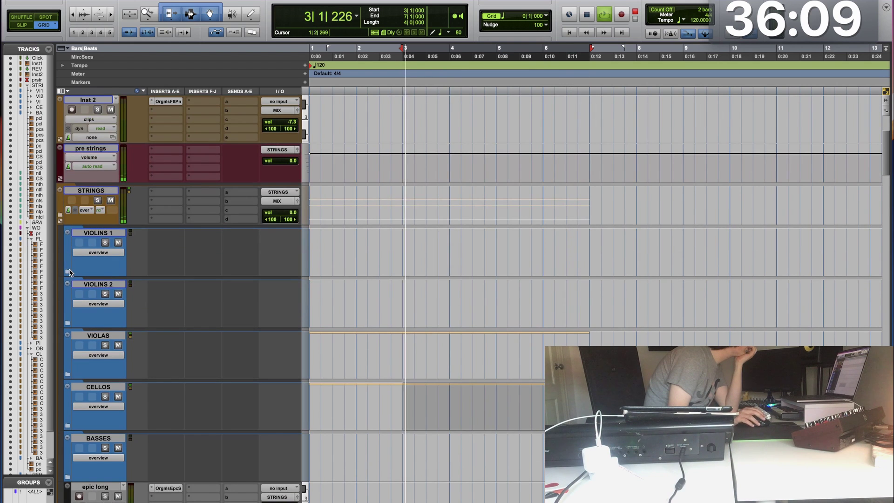
click(67, 272)
click(101, 283)
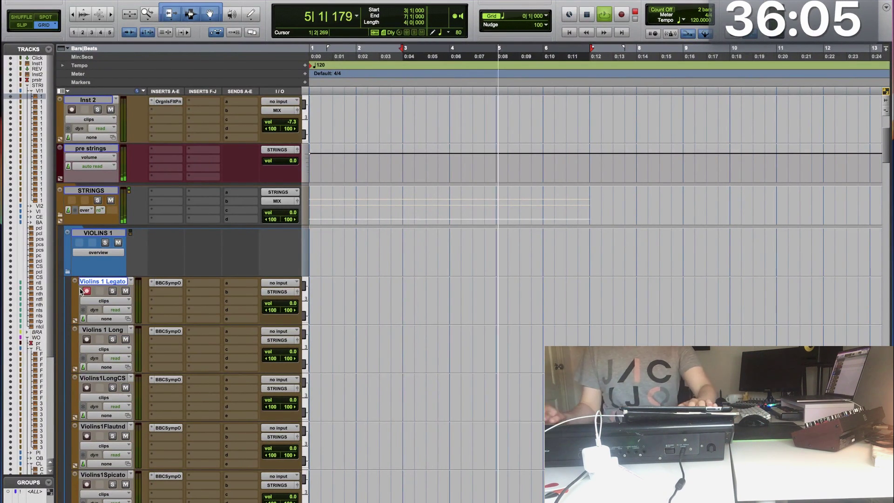
click(81, 291)
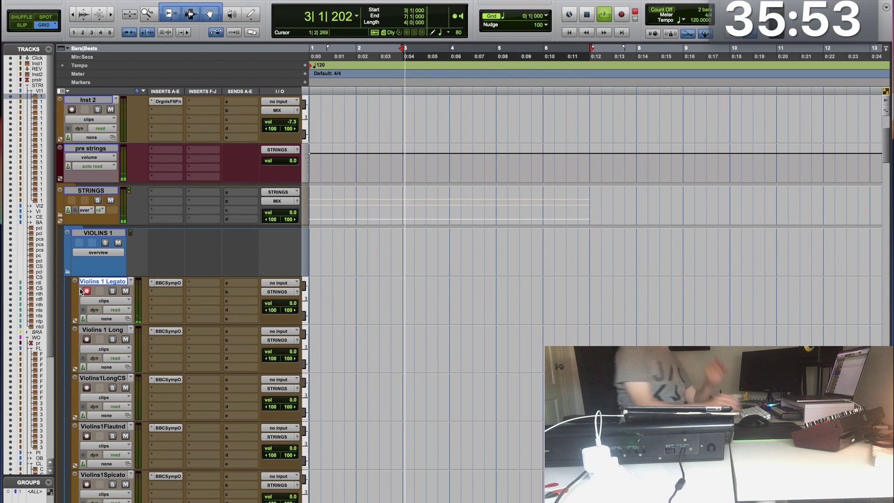
key(space)
click(87, 291)
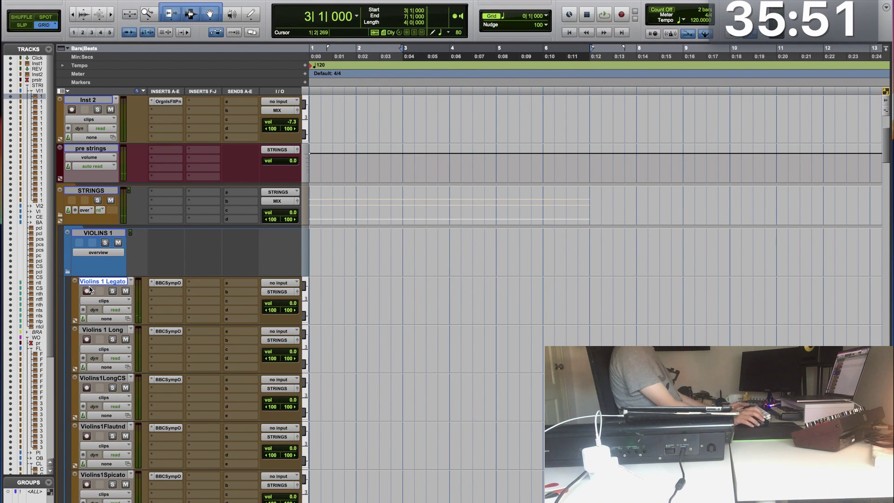
Step: Record-enable the int half section track and rehearse a string part over the bars 3 to 7 loop
scroll(90, 290, down, 10)
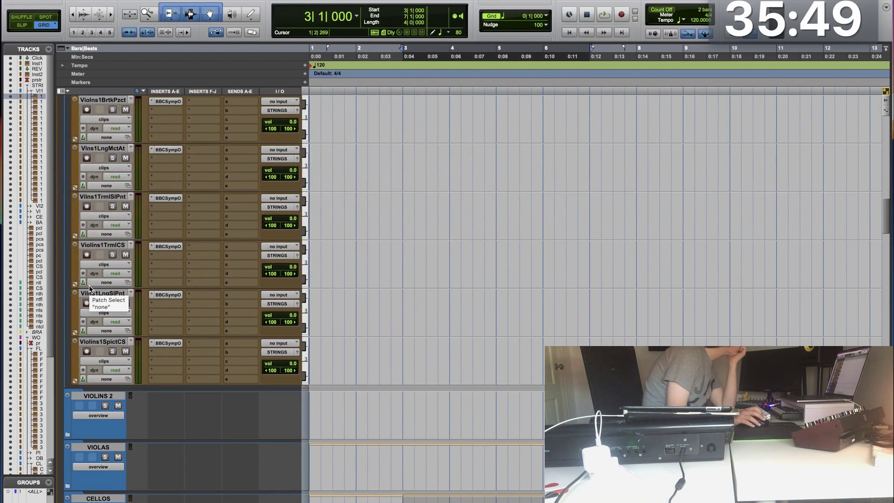
scroll(90, 288, down, 10)
scroll(90, 288, down, 10)
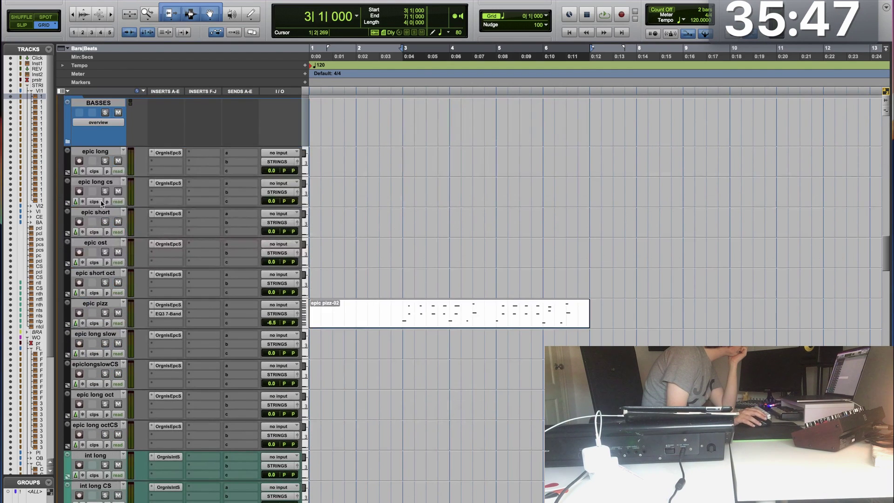
scroll(96, 275, down, 5)
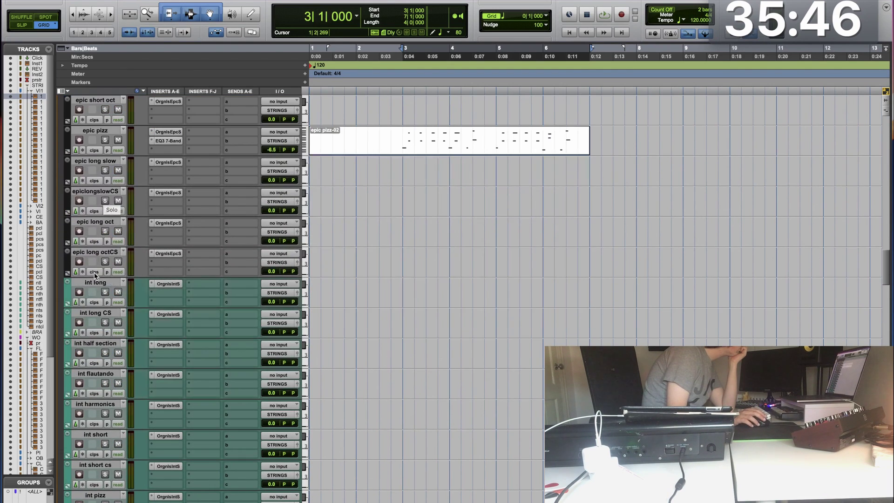
click(98, 344)
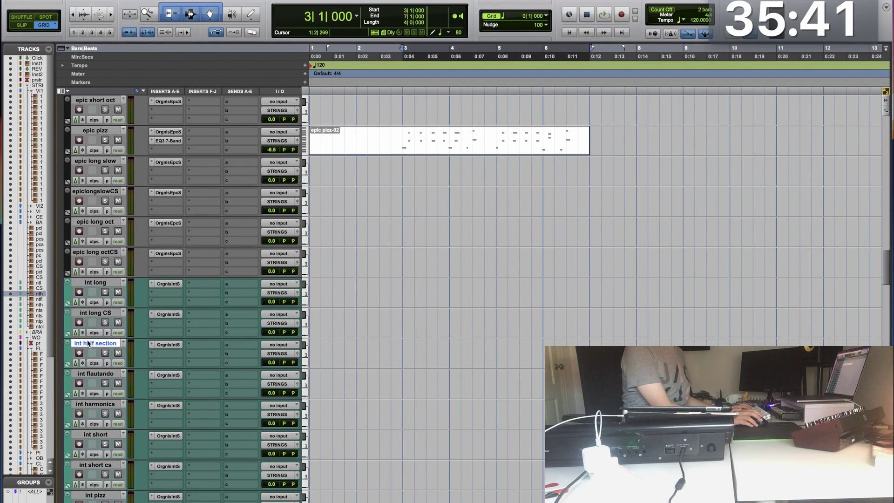
key(space)
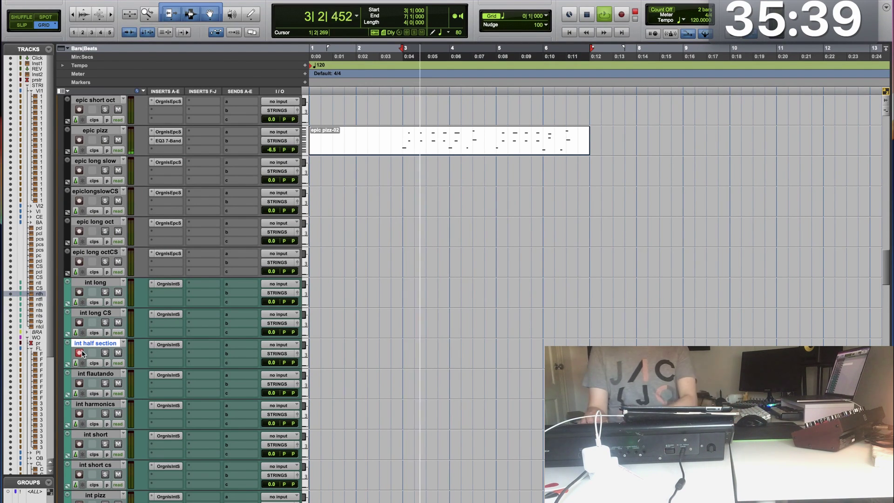
click(79, 353)
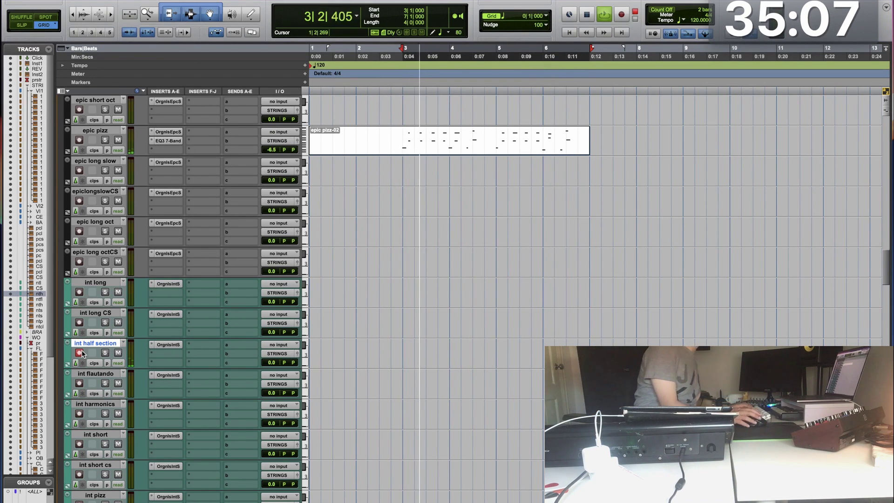
key(space)
Step: Record-enable the int flautando track and try out a part over the loop
click(91, 375)
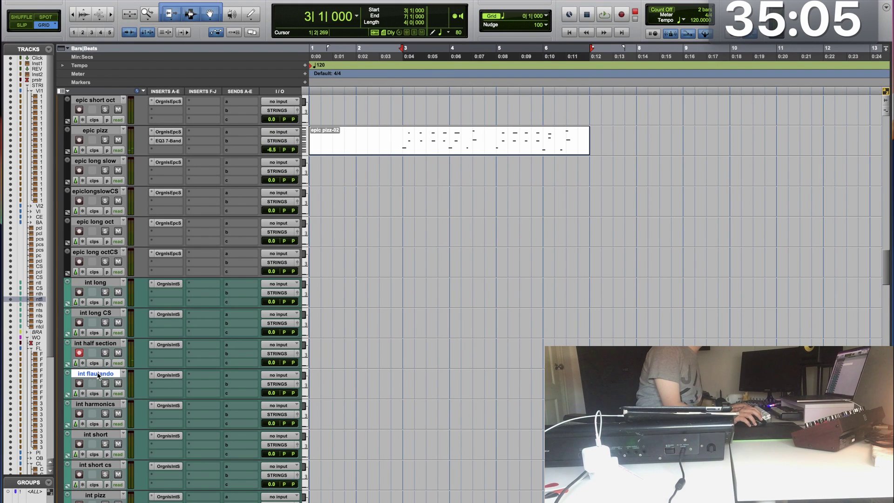
key(space)
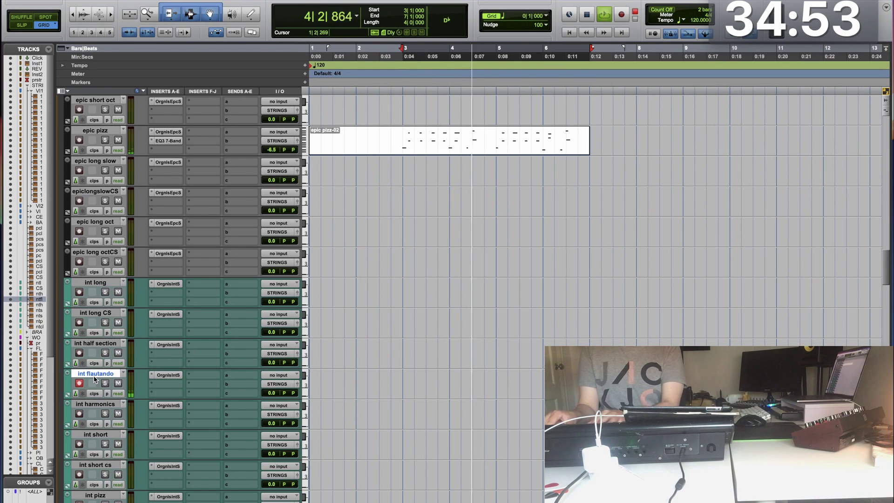
key(space)
Step: Record-enable the epic long track, play the loop briefly and disarm the track
scroll(95, 376, down, 3)
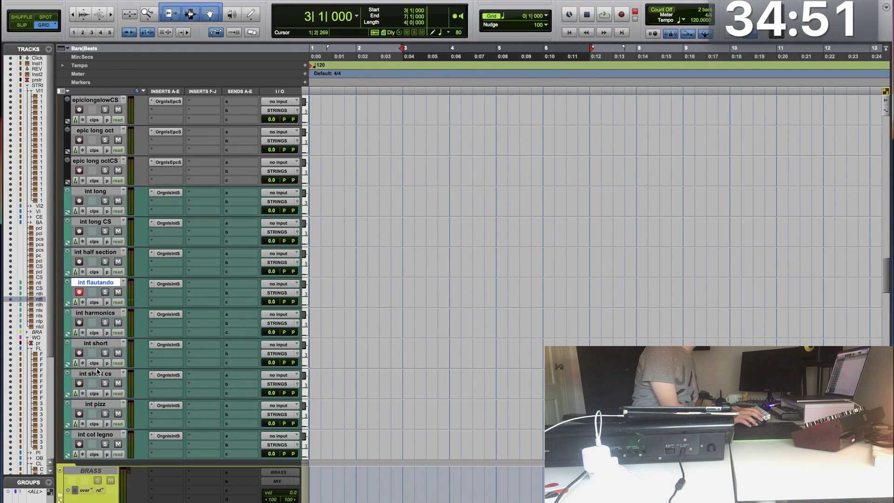
scroll(87, 396, down, 12)
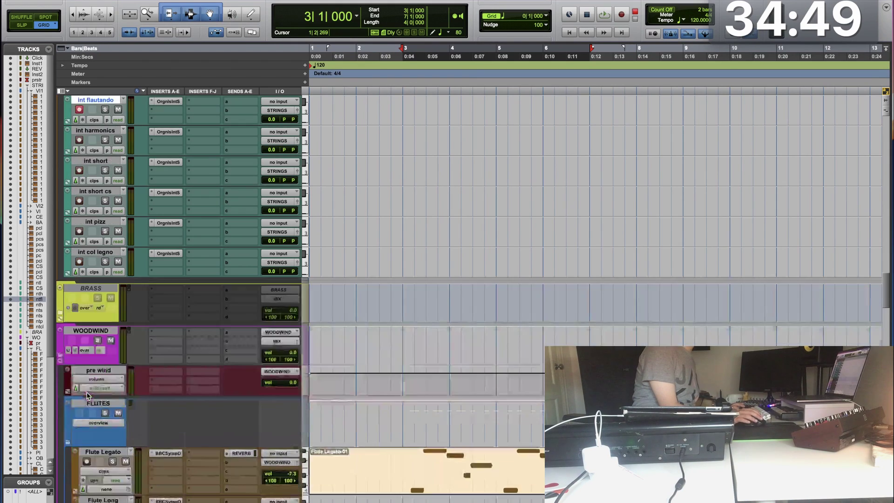
scroll(88, 395, down, 3)
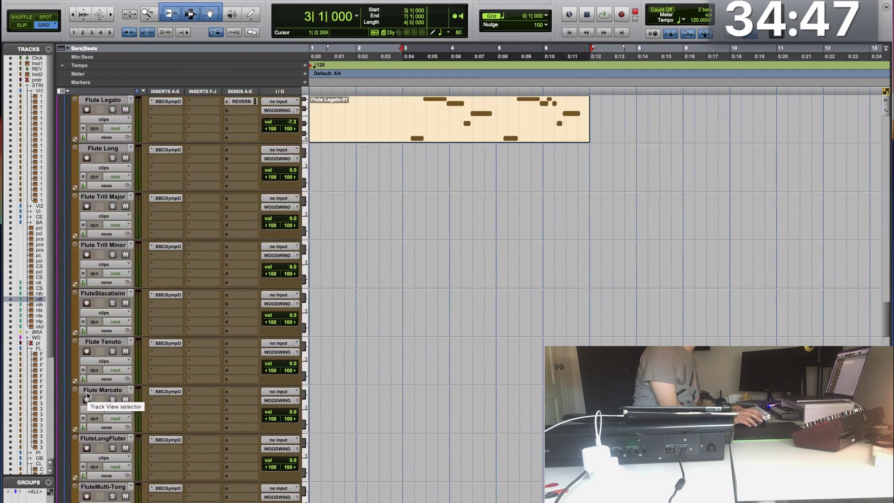
scroll(87, 395, up, 10)
scroll(87, 396, up, 10)
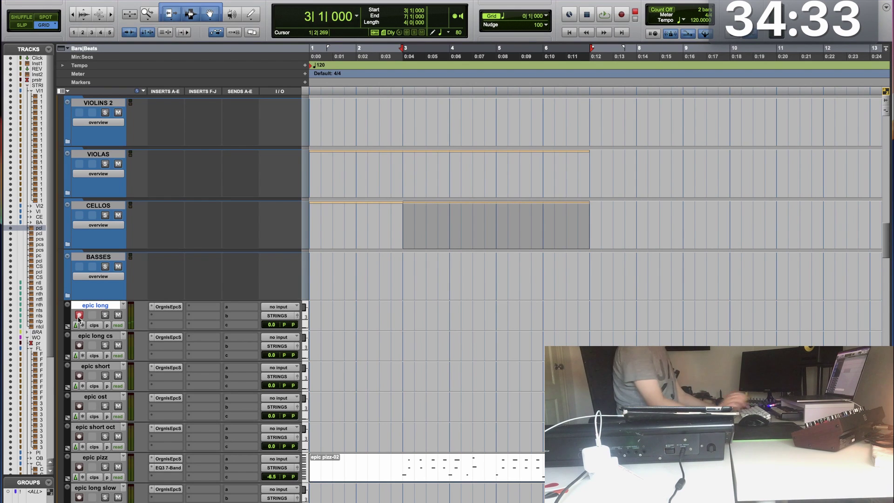
key(space)
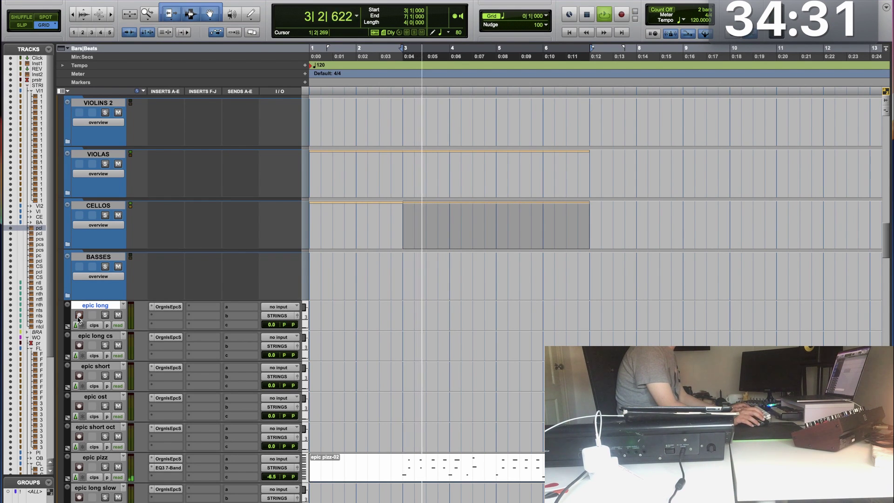
key(space)
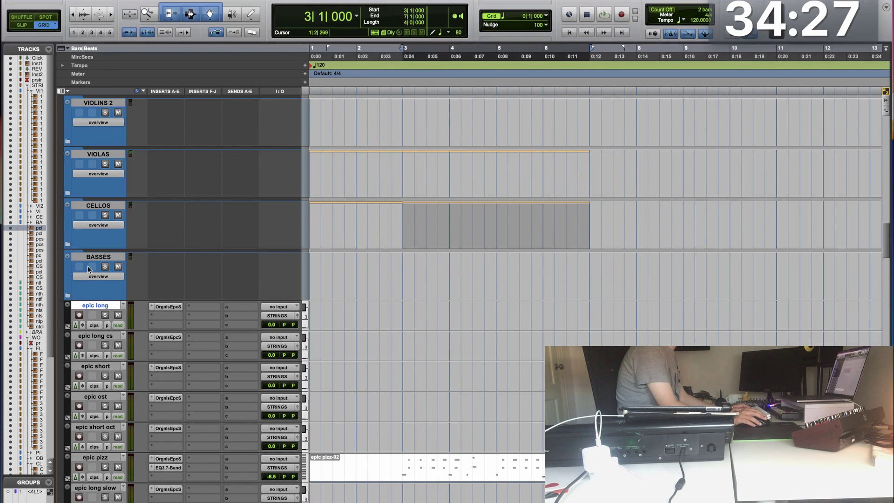
Step: Expand the BASSES folder, record-enable the Basses Legato track and rehearse a bass part over the loop
click(67, 295)
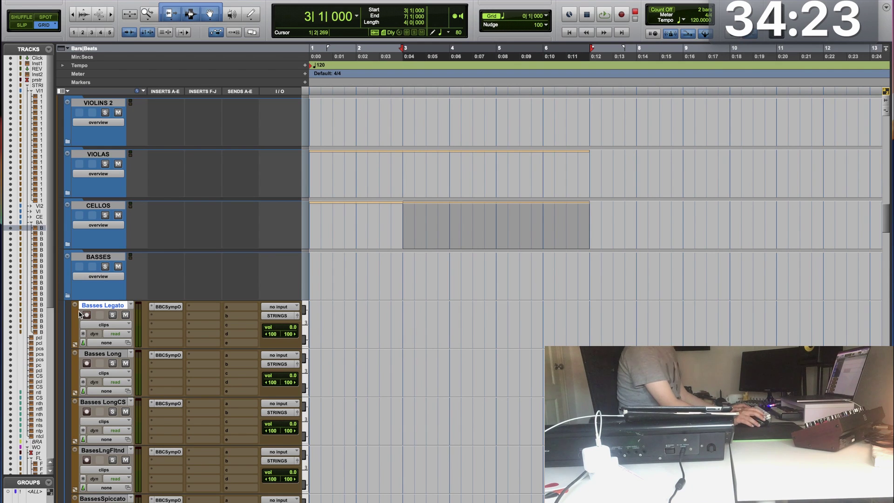
key(space)
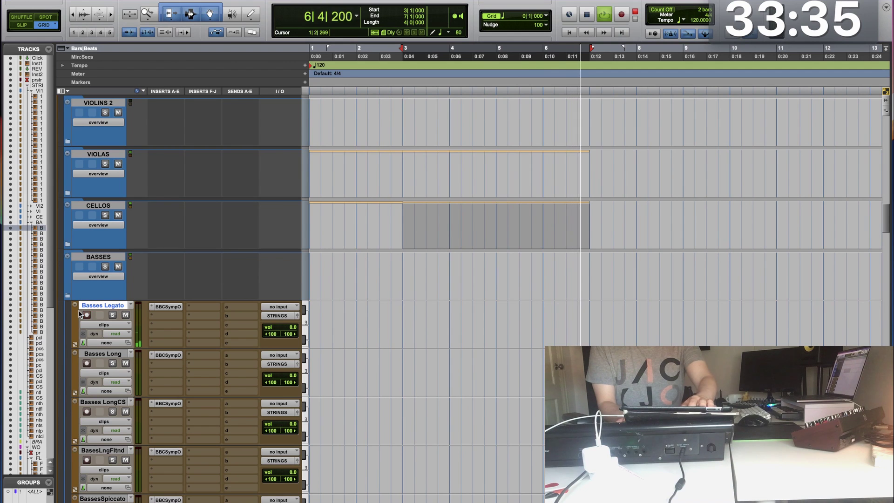
key(space)
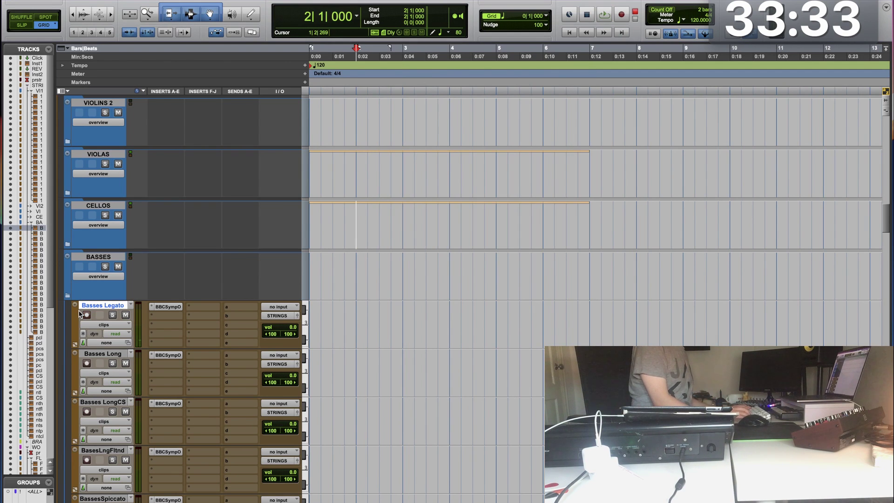
Step: Record a bass line on the Basses Legato track from bar 1 to bar 7 and disarm the track
key(super+space)
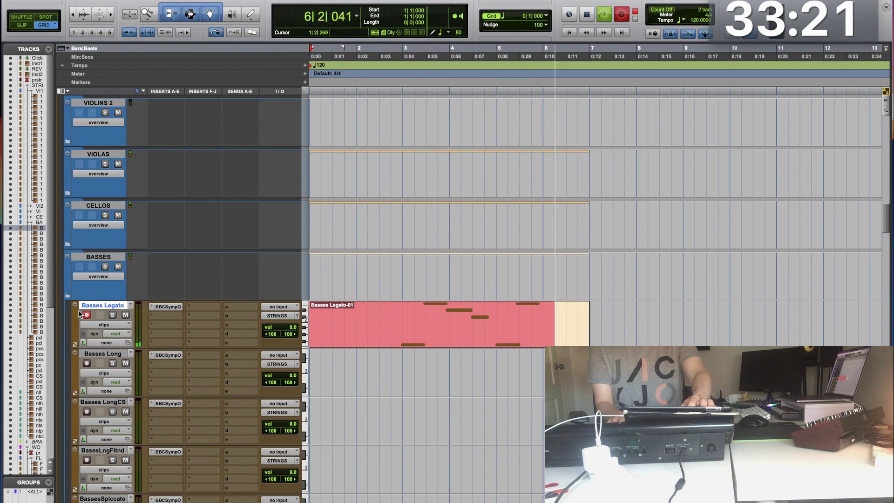
key(space)
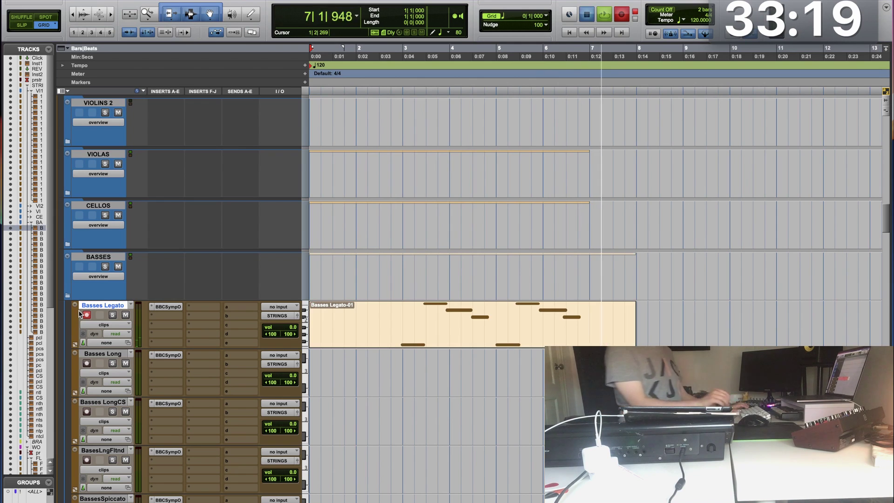
click(86, 315)
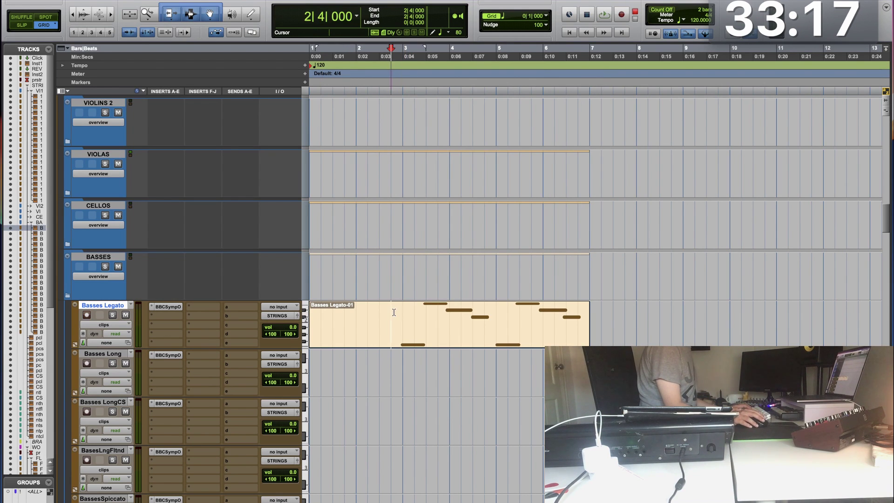
Step: Play the recorded bass line from bar 2 beat 4, briefly soloing the Basses Legato track
key(space)
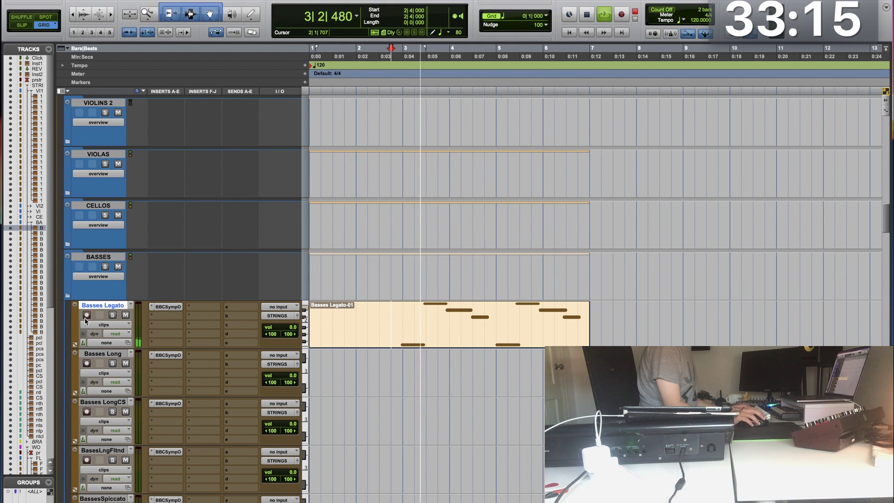
click(112, 315)
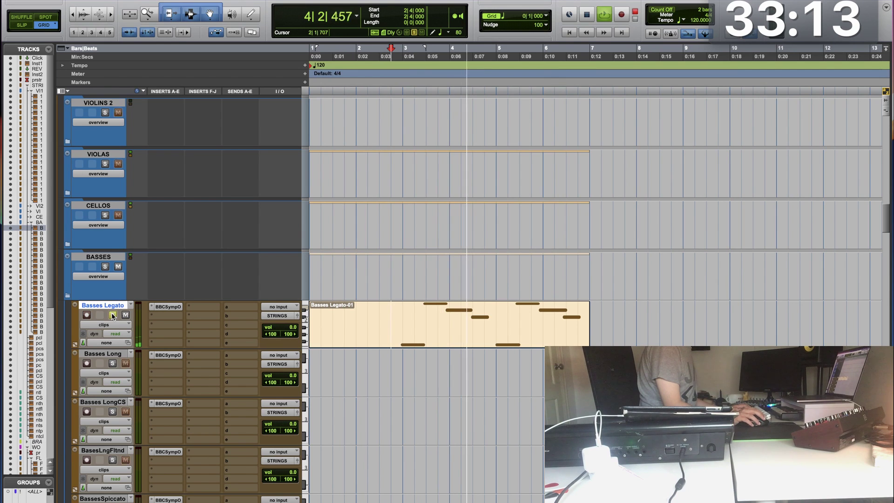
click(112, 315)
key(space)
Step: Move the bass clip from Basses Legato to the Basses Long track and set that track's volume to -3.9 dB during playback
drag(419, 342, 419, 390)
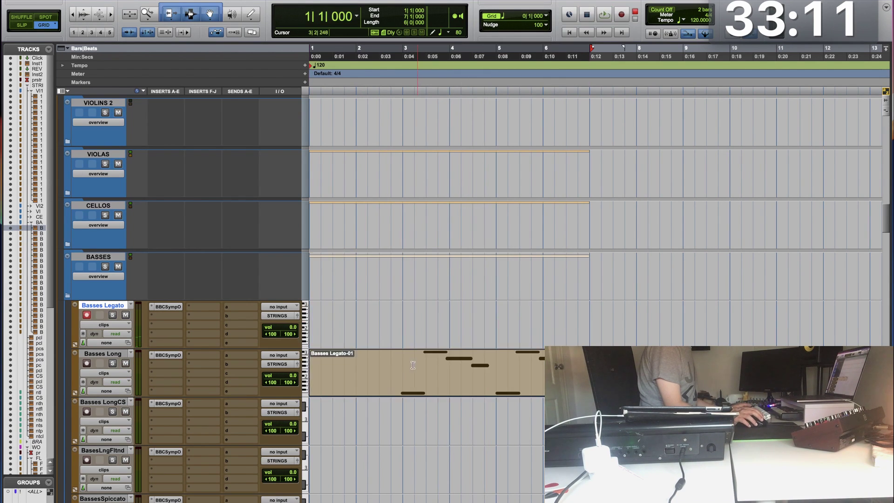
click(403, 369)
key(space)
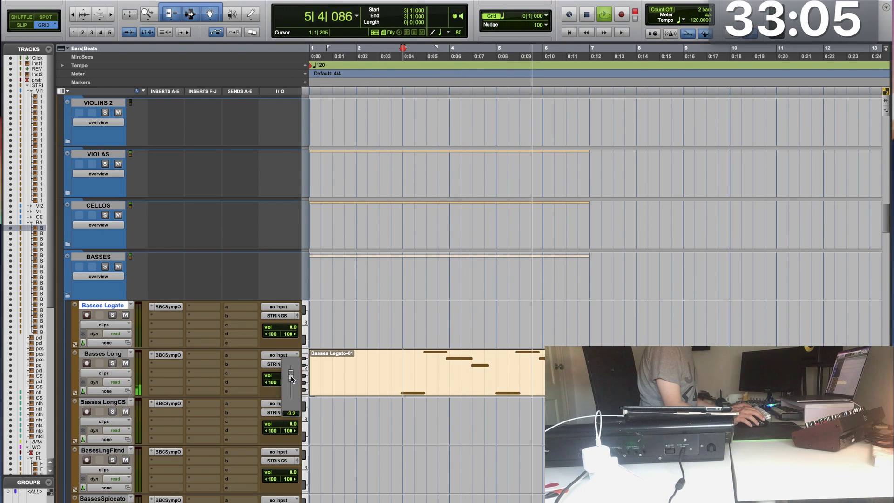
click(413, 387)
key(space)
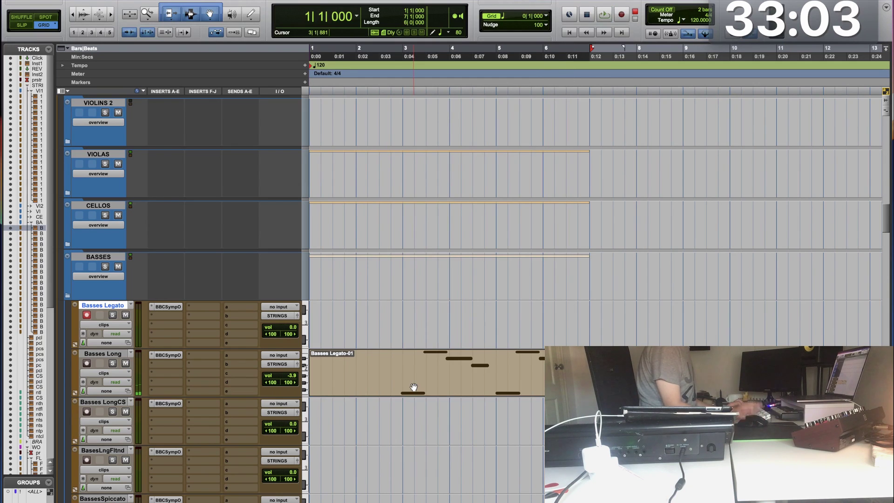
Step: Toggle record-enable on Basses Legato and play the moved bass clip from bar 3
key(alt+0)
key(Return)
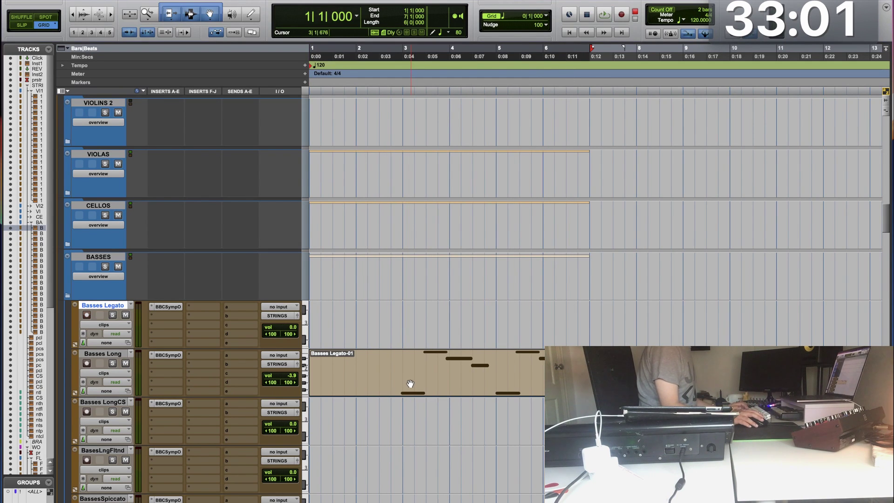
key(shift+r)
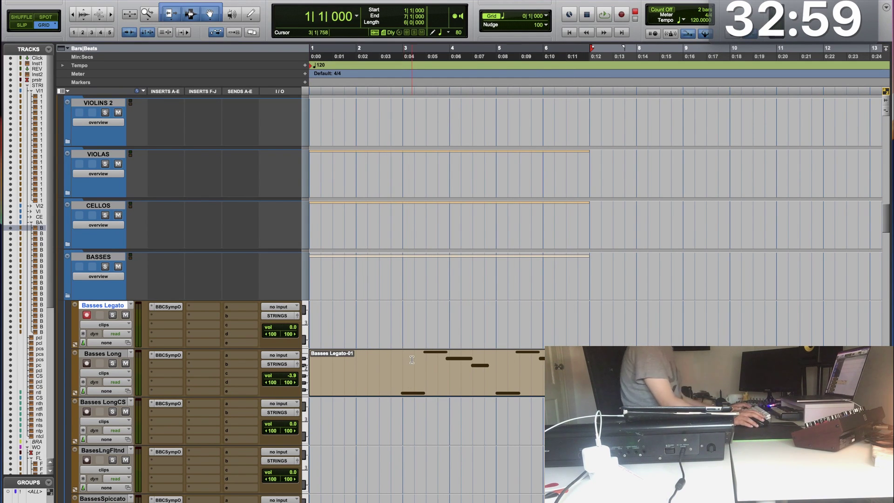
click(412, 360)
key(space)
key(space)
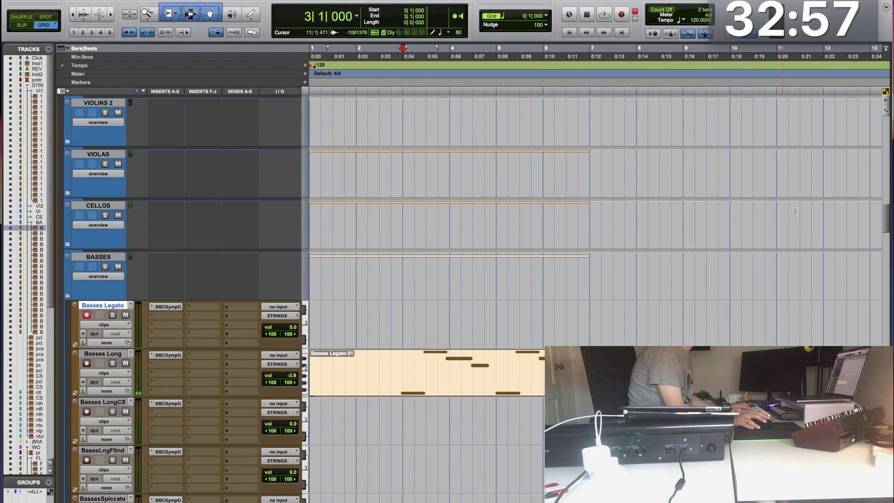
Step: Insert the Pitch II plug-in in the first F-J insert slot of the MIX track
scroll(882, 205, down, 20)
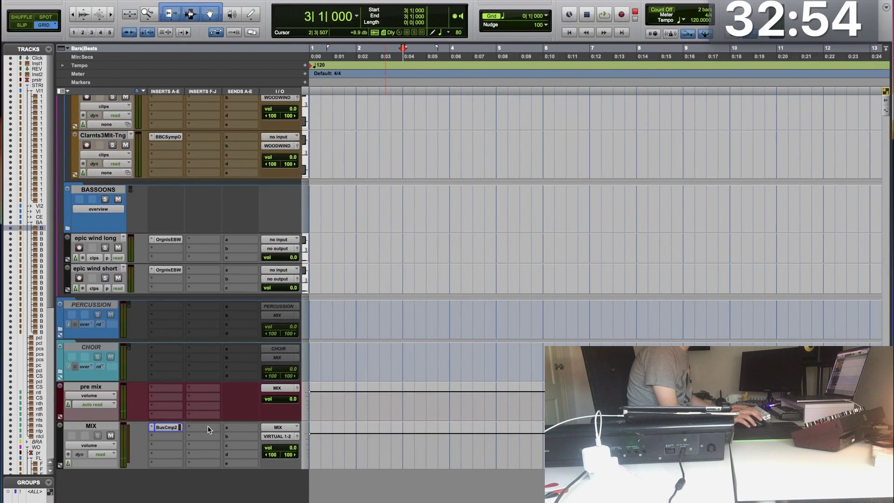
click(208, 429)
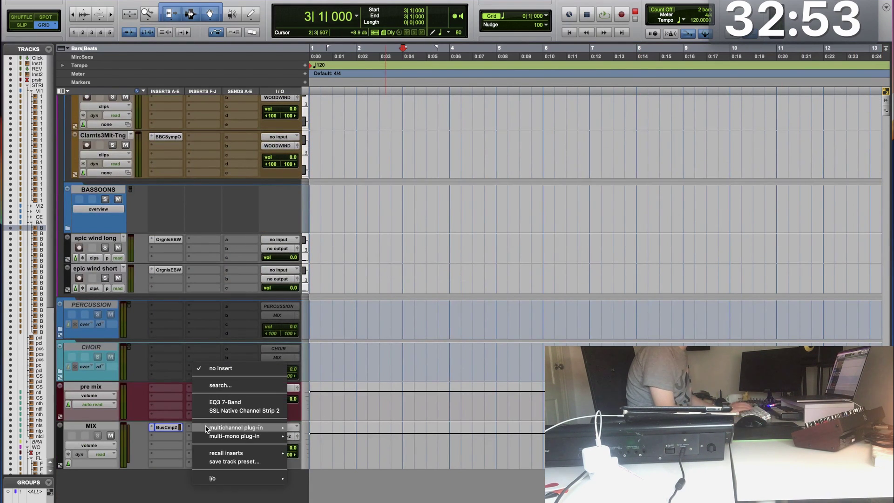
text(pitch)
key(Return)
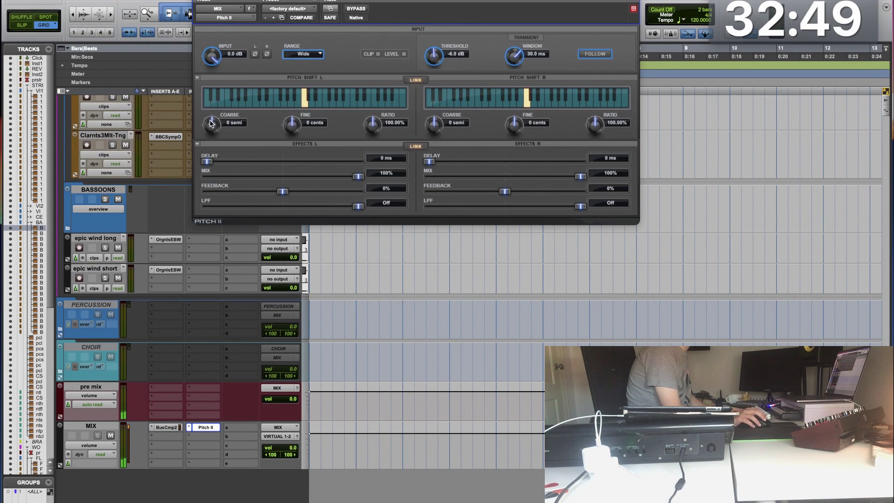
Step: Try a coarse pitch shift of 2 semitones on the mix during playback, and remove Pitch II from the MIX track
key(space)
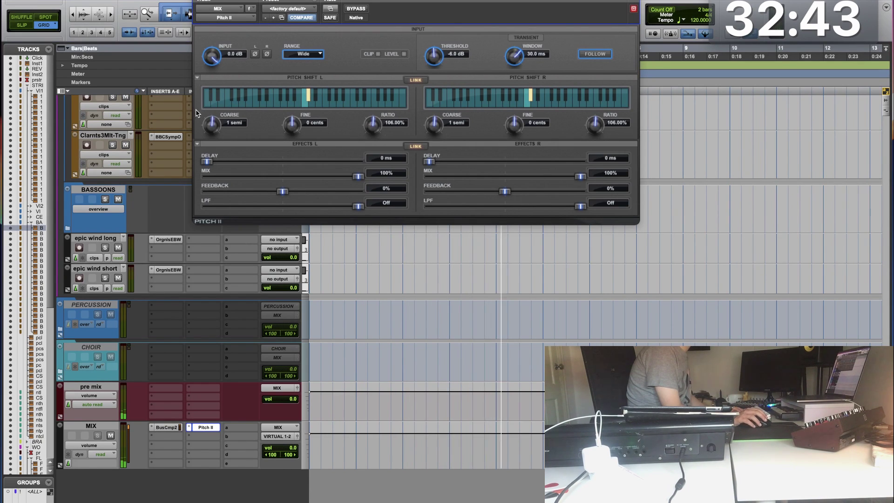
drag(205, 122, 206, 116)
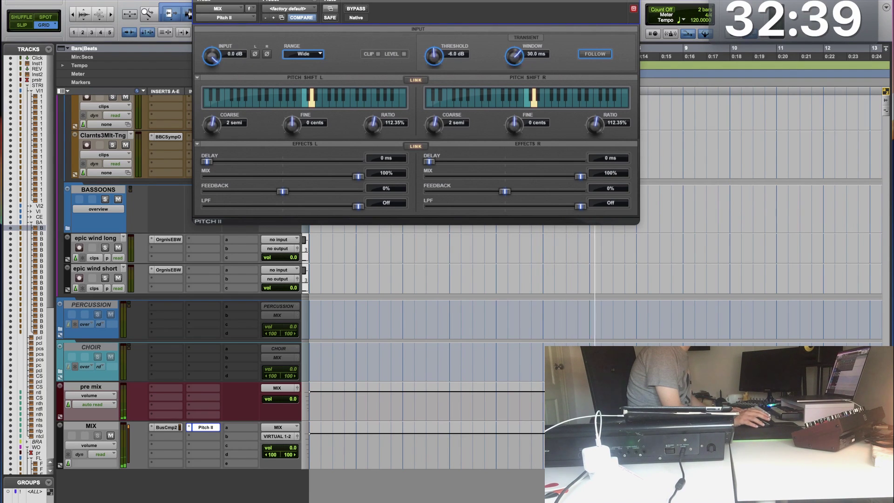
click(190, 428)
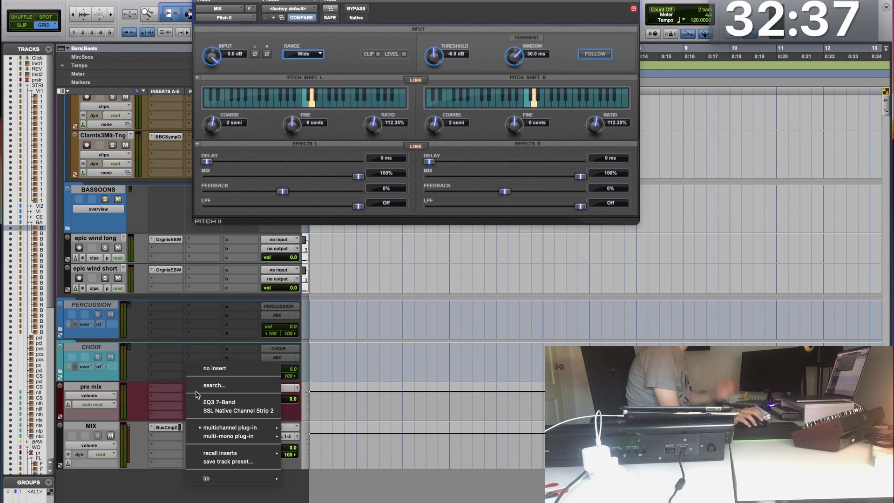
click(210, 367)
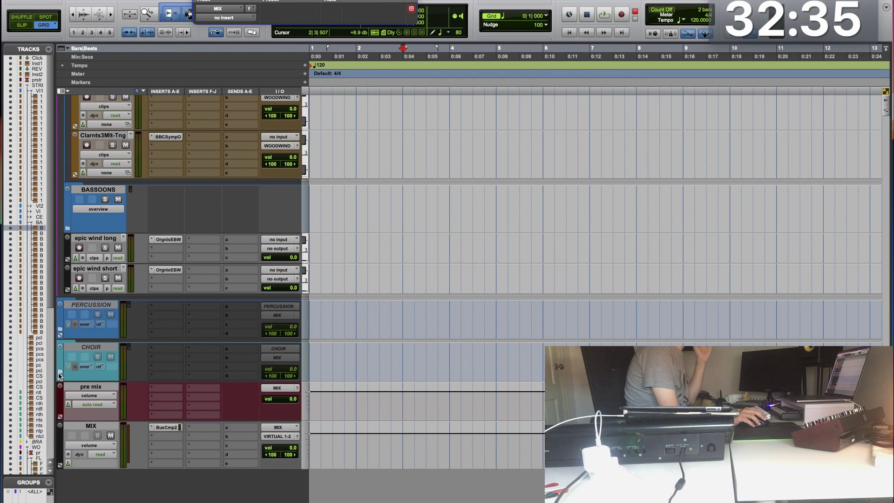
Step: Expand the CHOIR folder track and make it active
click(59, 373)
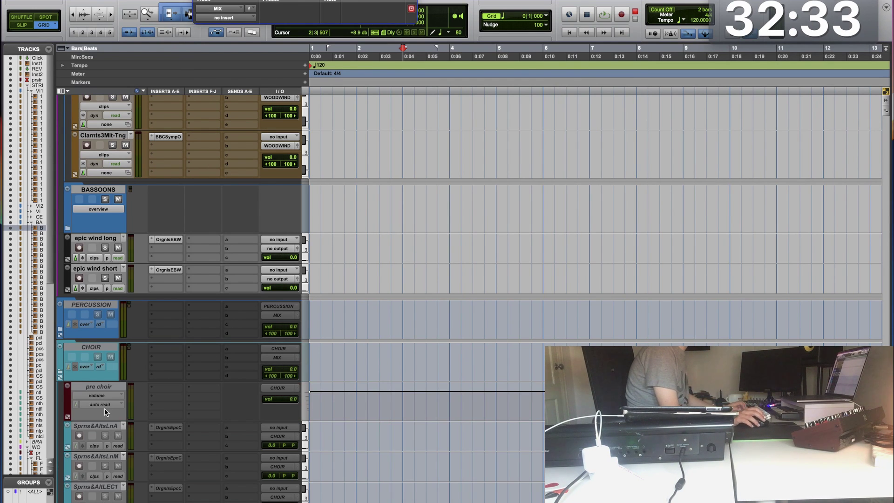
right_click(88, 348)
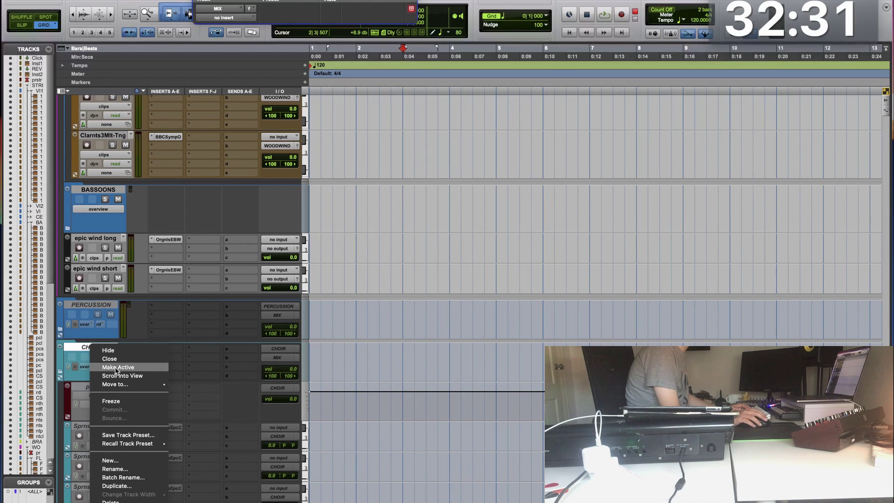
key(Escape)
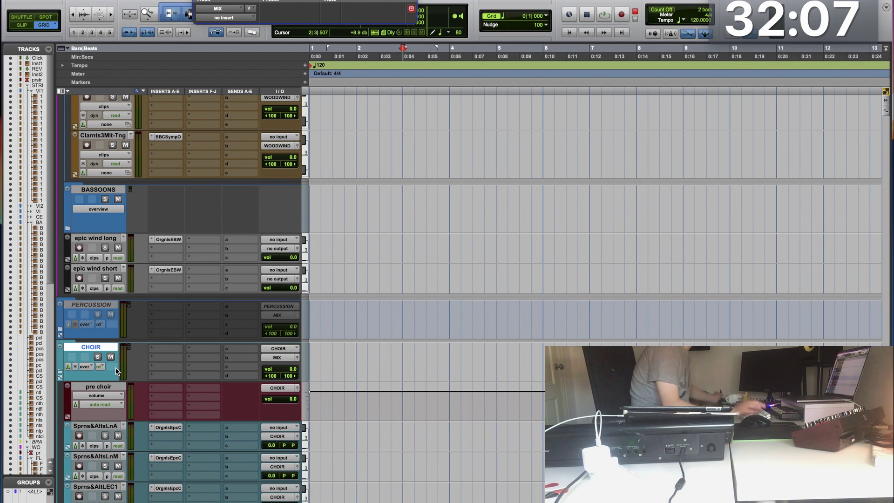
Step: Record-enable the Sprns&AltsLnA choir track and audition its sound against playback from bar 3
scroll(70, 304, down, 5)
click(76, 288)
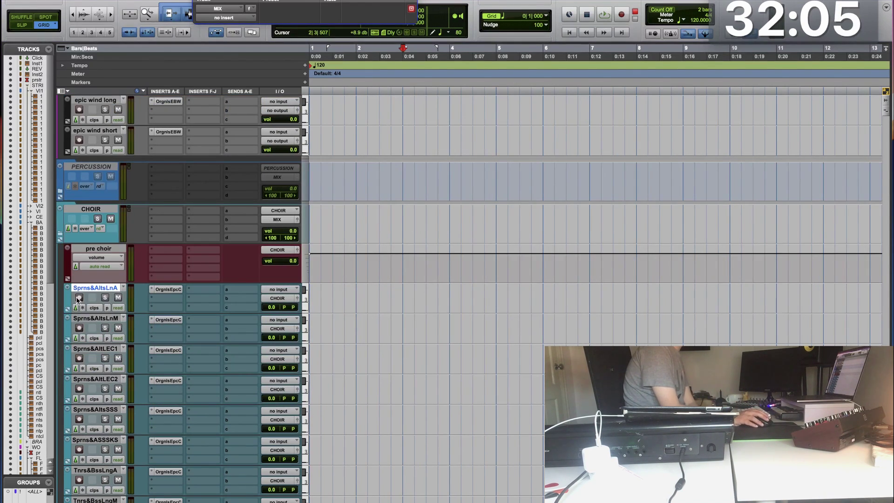
click(79, 297)
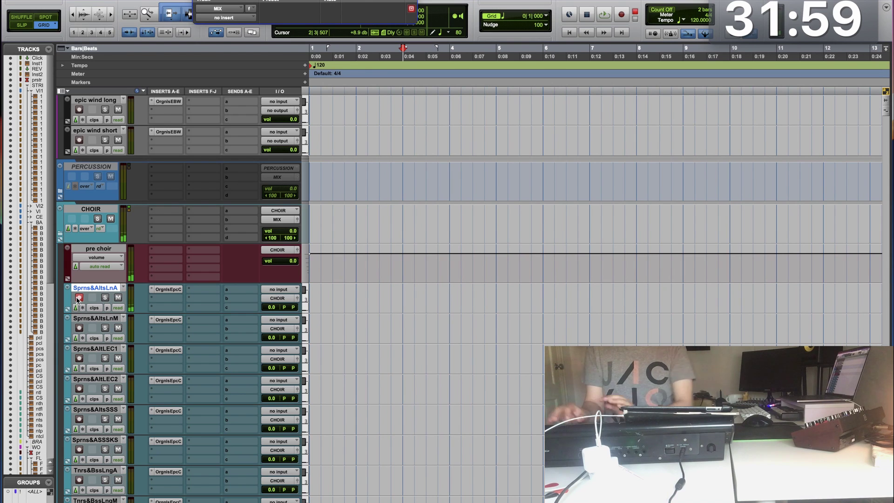
key(space)
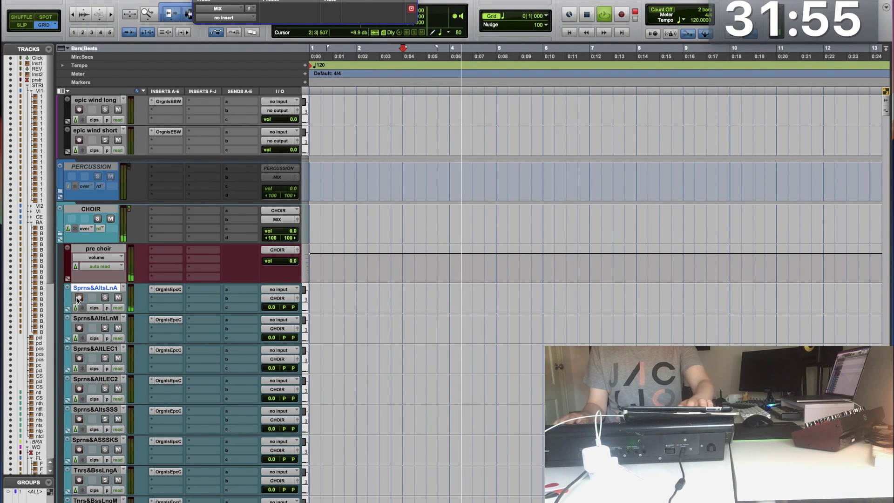
click(79, 298)
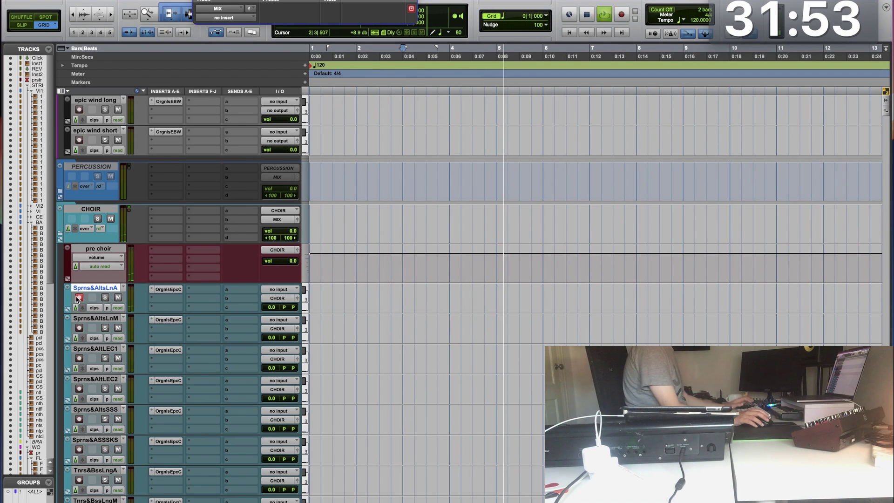
key(space)
Step: Make the CHOIR folder track inactive
click(74, 209)
right_click(73, 209)
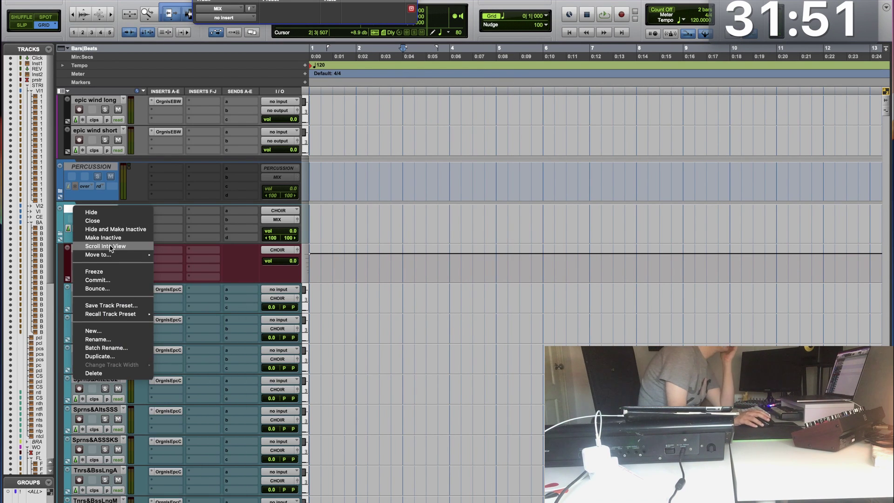
click(110, 240)
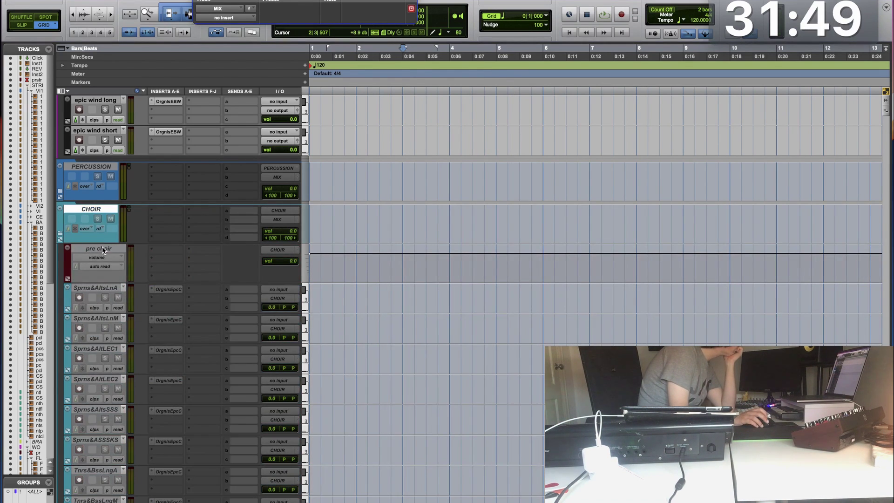
Step: Make the PERCUSSION folder track active and expand it to show its instrument tracks
scroll(102, 246, down, 3)
scroll(102, 247, up, 5)
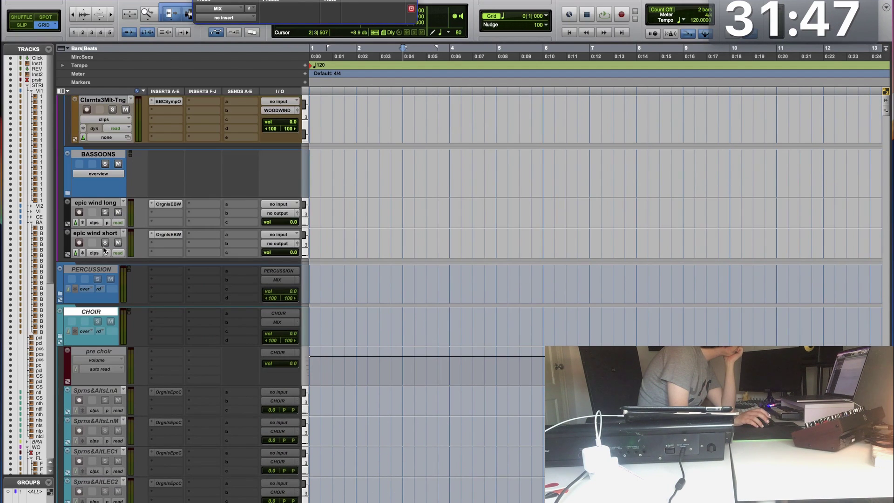
click(92, 270)
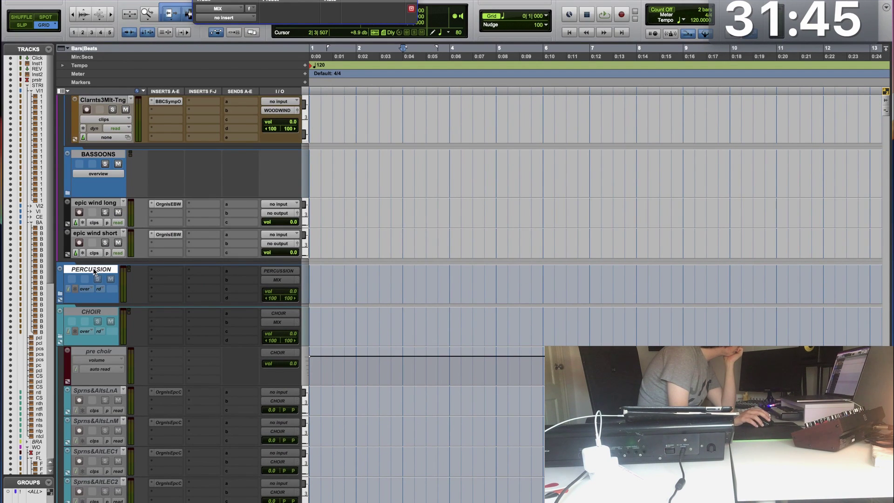
scroll(93, 270, up, 3)
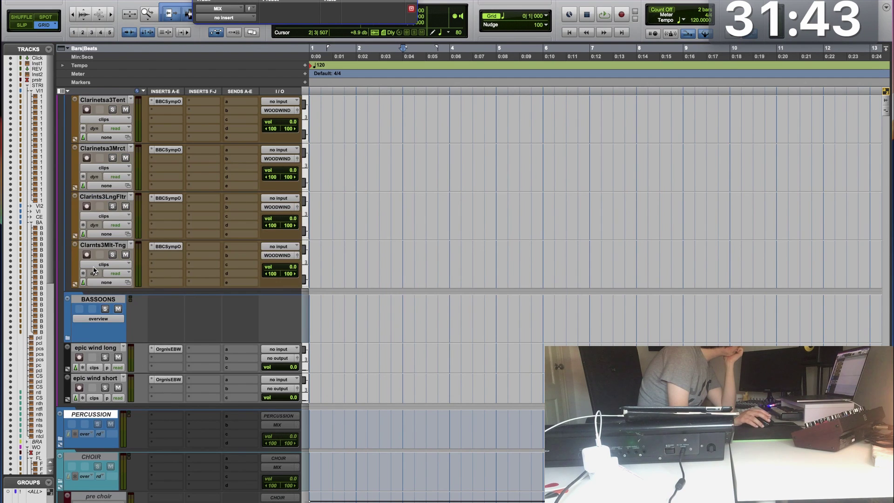
scroll(94, 265, down, 5)
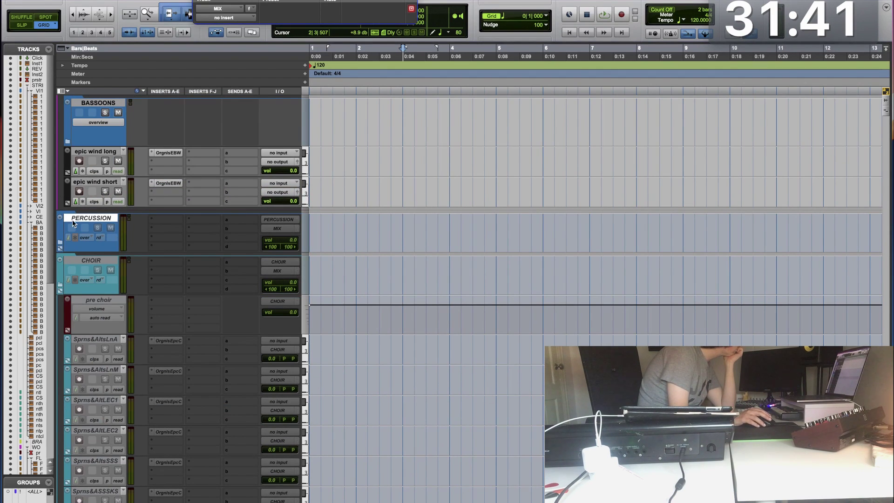
right_click(73, 220)
key(Escape)
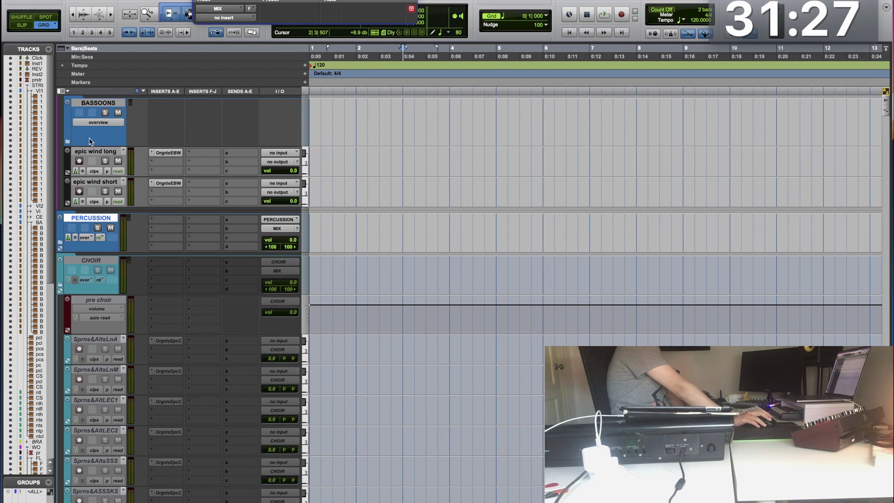
click(61, 243)
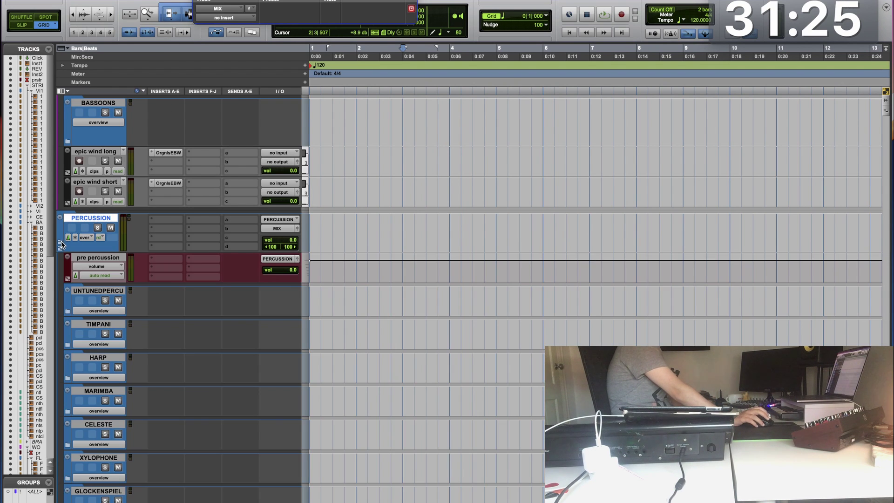
Step: Record-enable the Vibraphone track and open its BBC Symphony Orchestra instrument
click(99, 291)
scroll(98, 289, down, 5)
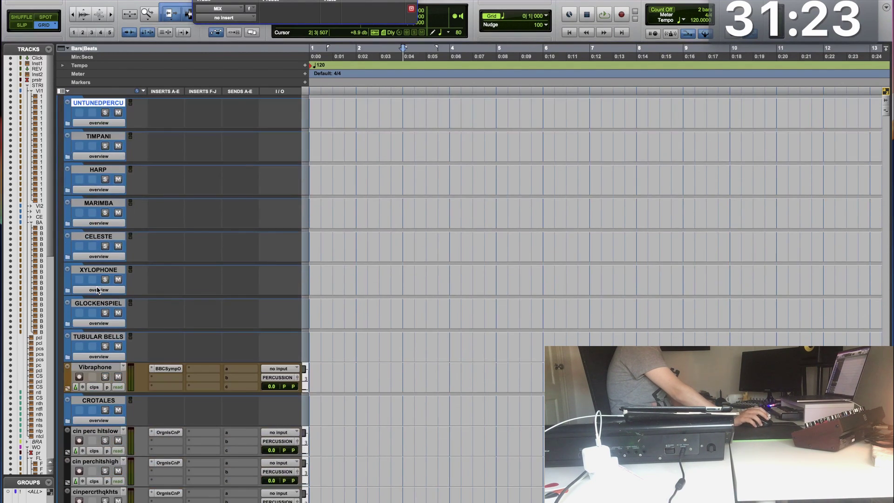
click(93, 368)
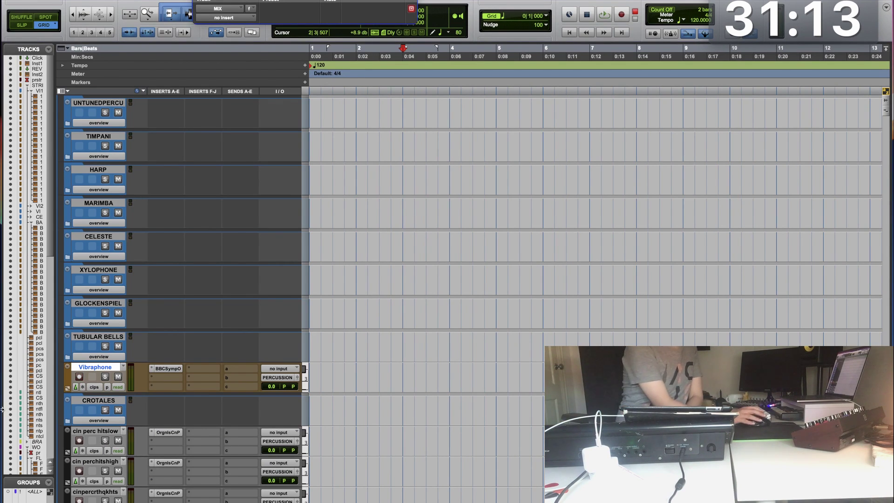
click(160, 371)
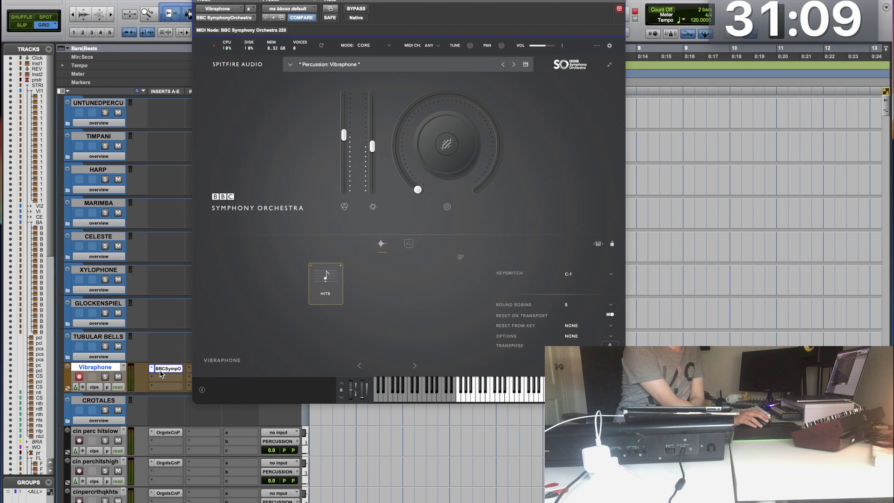
Step: Audition the vibraphone against playback from bar 3, close its instrument window and stop playback
scroll(97, 259, up, 10)
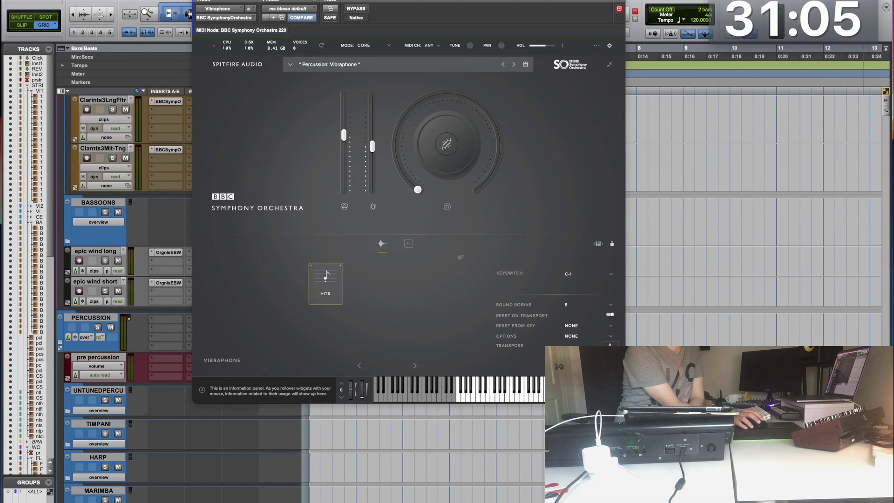
scroll(632, 110, up, 10)
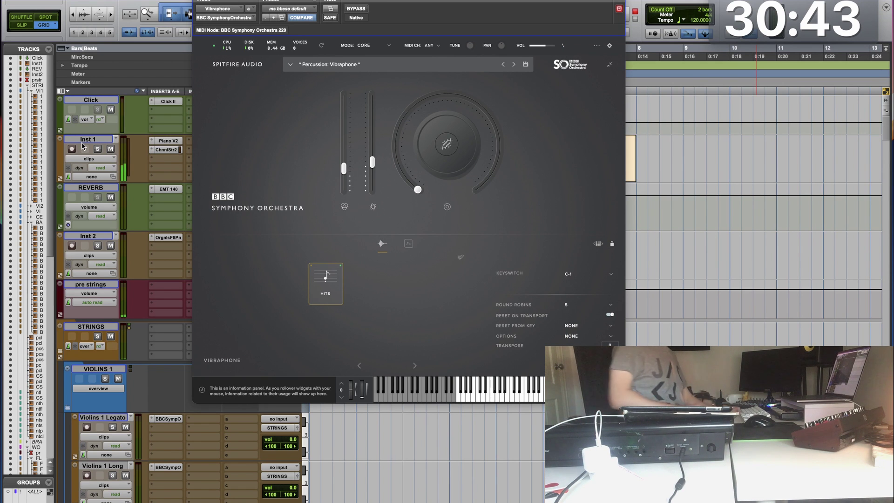
click(619, 8)
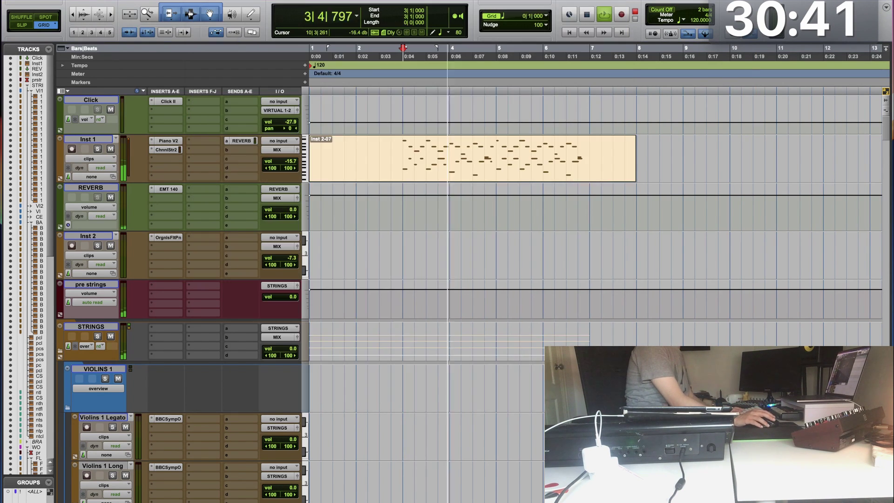
scroll(78, 264, down, 10)
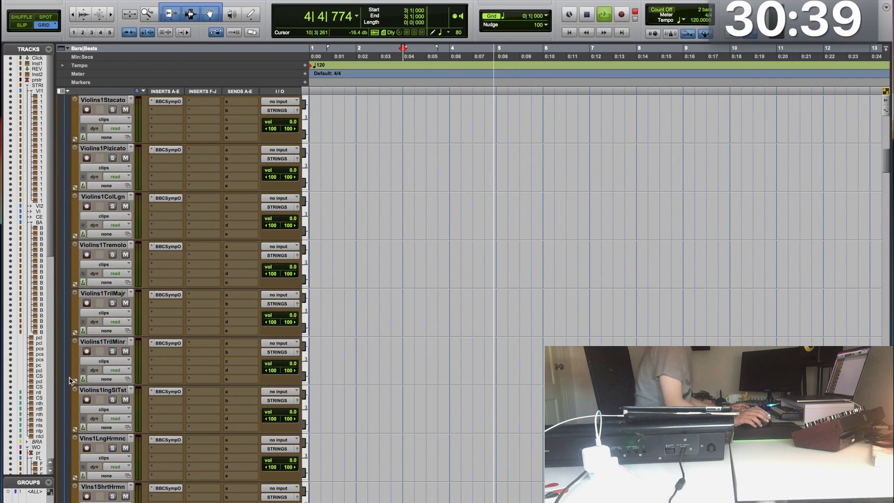
scroll(126, 368, down, 8)
key(space)
Step: Record-enable the cin perc hitslow track in the PERCUSSION folder and audition its sound against playback from bar 3
scroll(129, 376, down, 12)
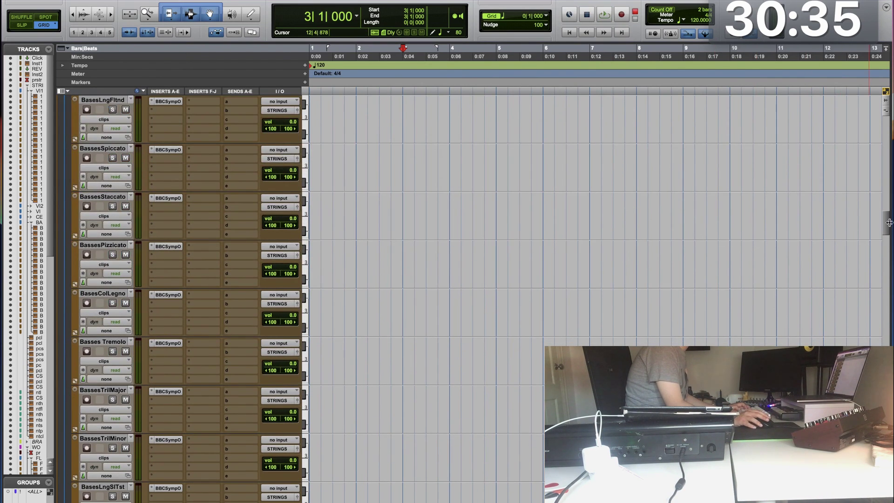
scroll(888, 233, down, 15)
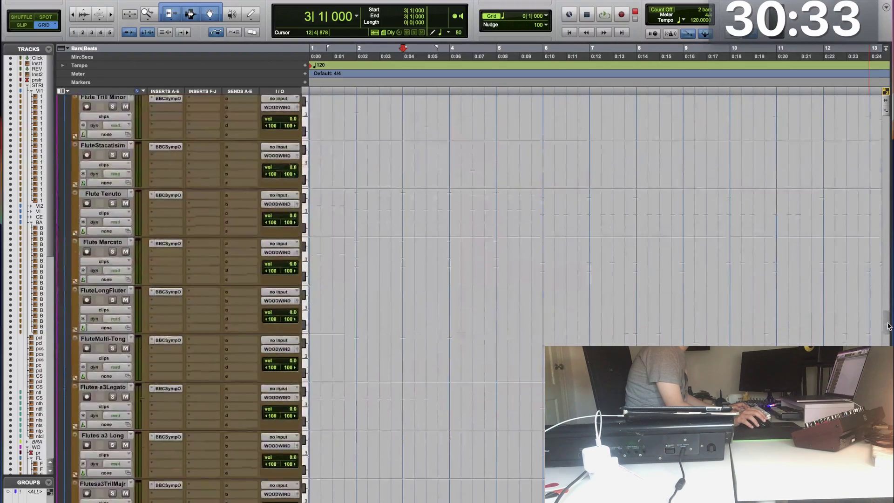
scroll(407, 375, down, 20)
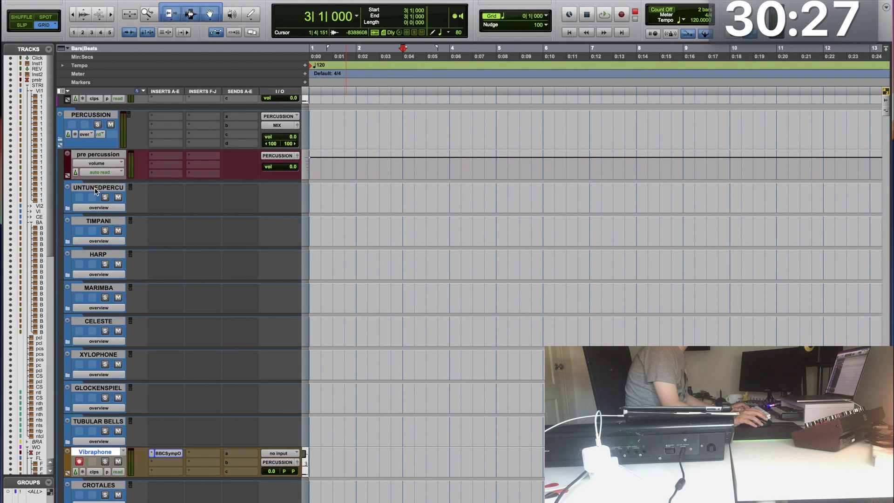
scroll(106, 254, down, 5)
scroll(106, 266, down, 3)
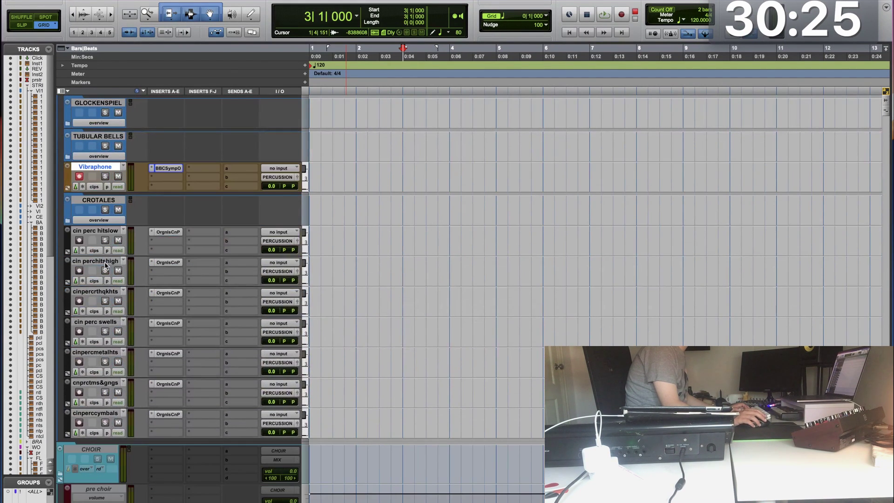
click(100, 383)
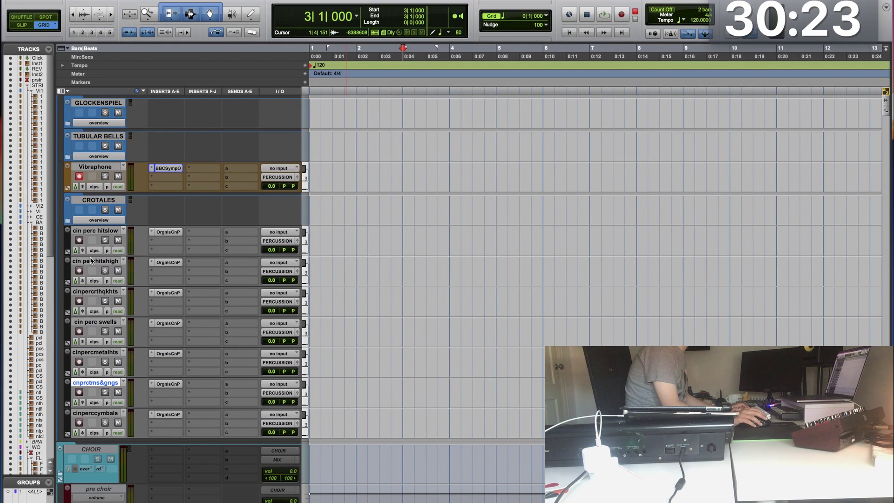
click(87, 232)
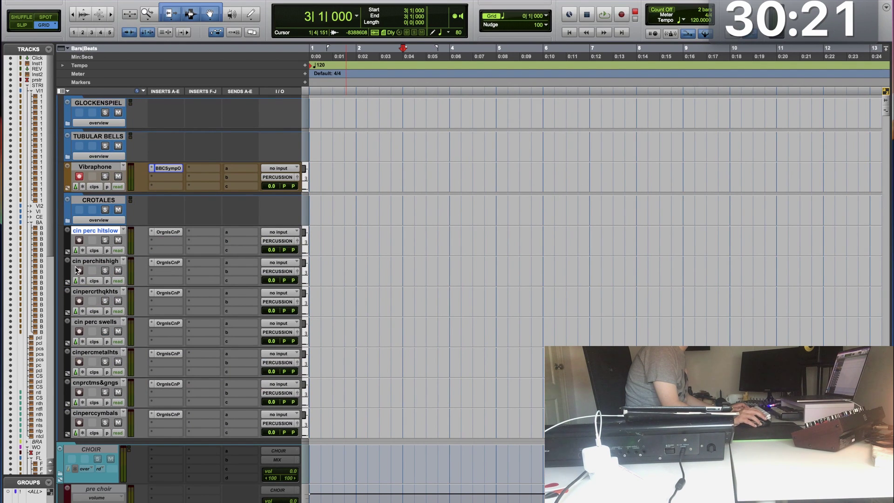
click(79, 240)
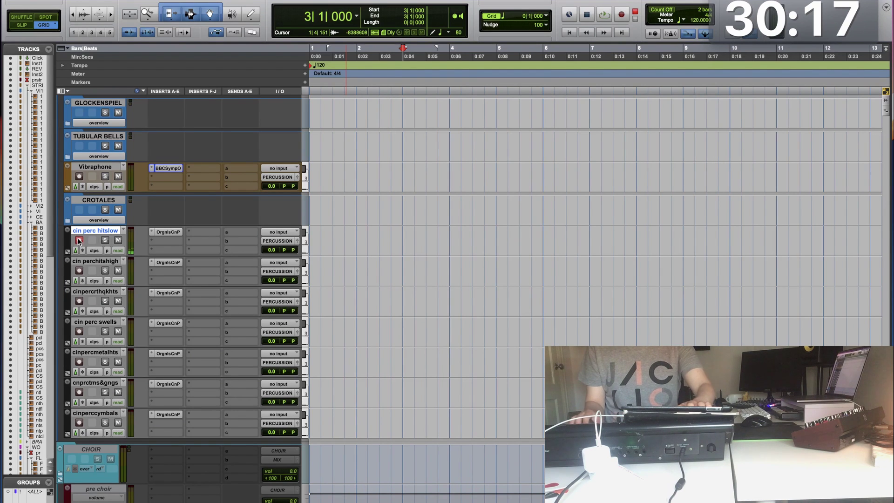
key(space)
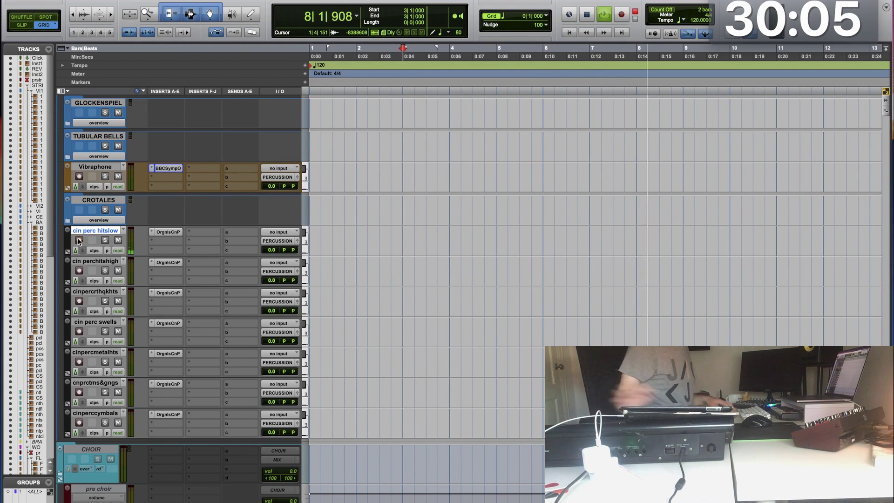
key(space)
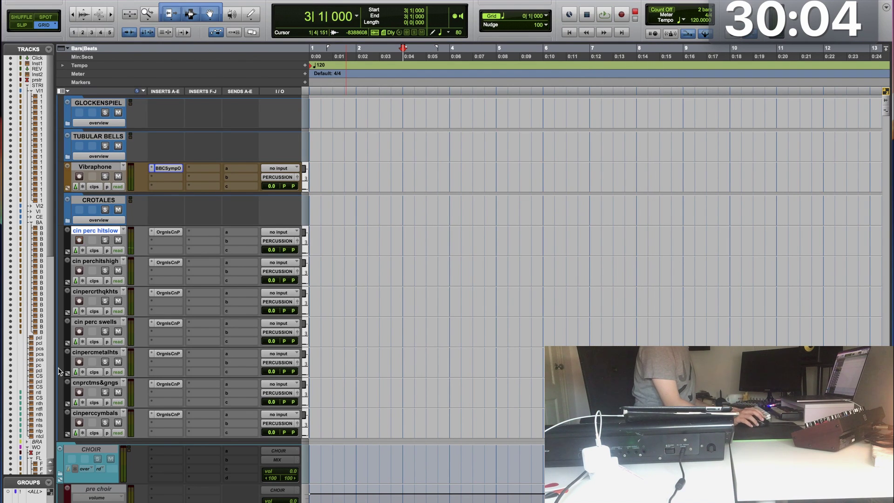
Step: Record-enable the cin perc cymbals track and audition its sound
click(79, 424)
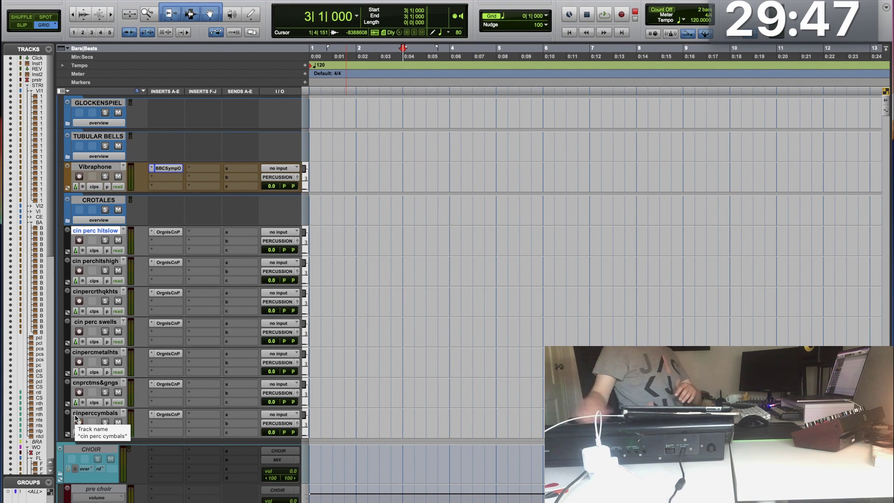
key(space)
key(space)
scroll(102, 336, up, 5)
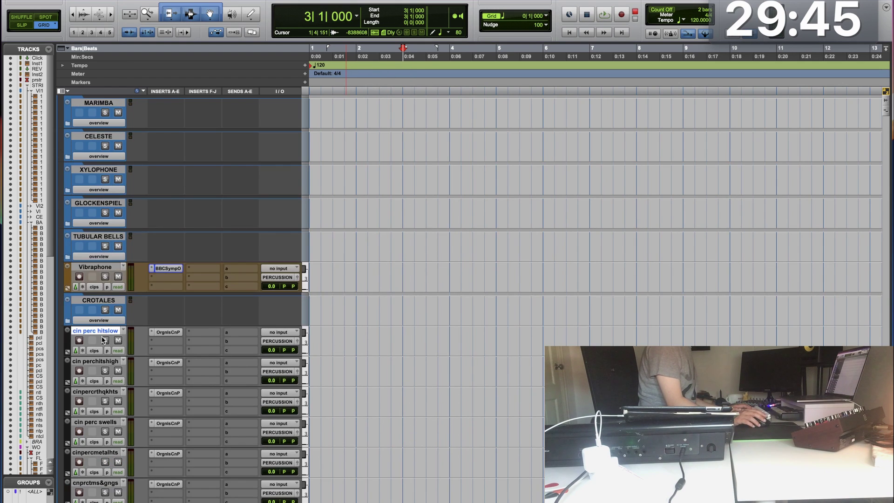
Step: Expand the HARP folder, record-enable the sustained harp track and audition it against playback from bar 3
click(81, 170)
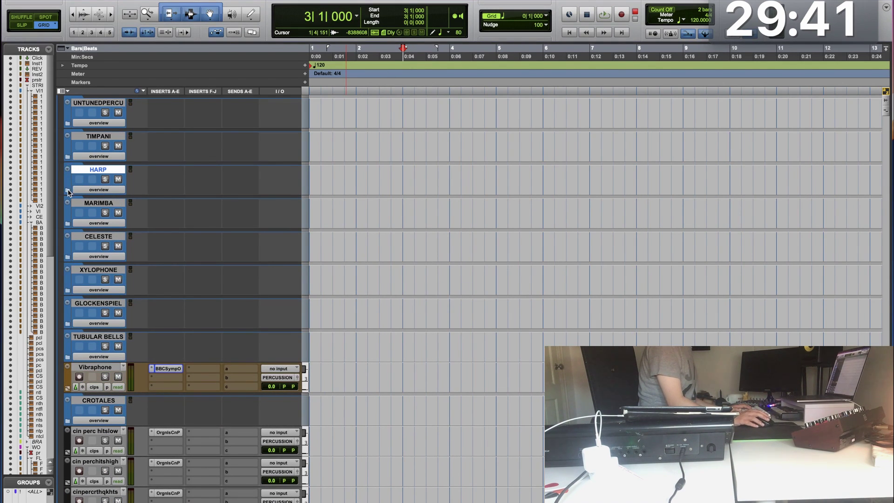
click(67, 190)
click(87, 210)
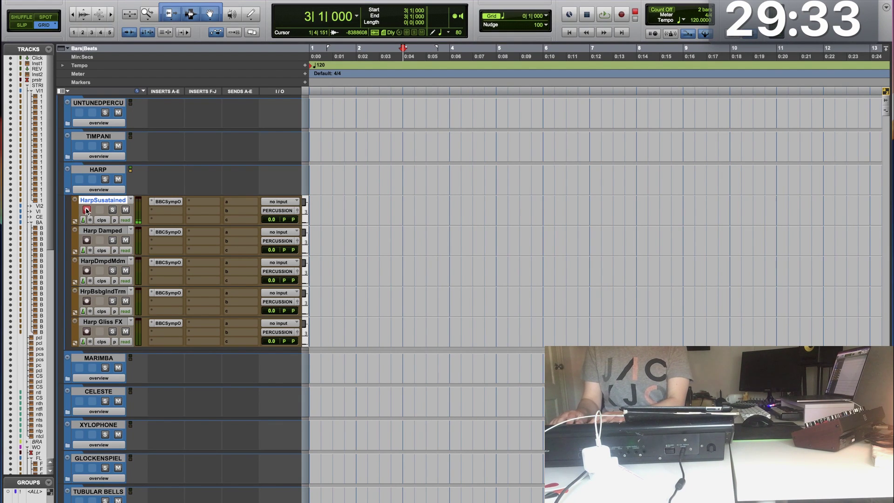
key(space)
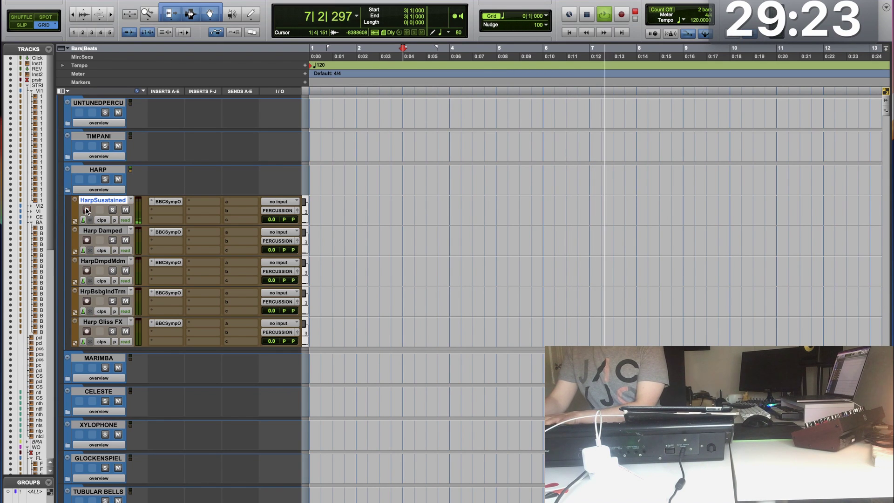
key(space)
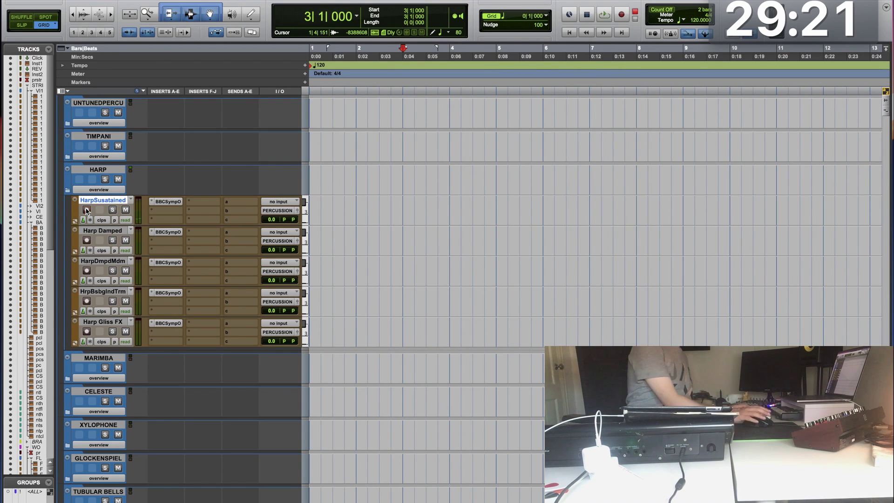
Step: Set the grid to 1 bar, select bars 3 through 6 and record a harp part over that range
click(489, 16)
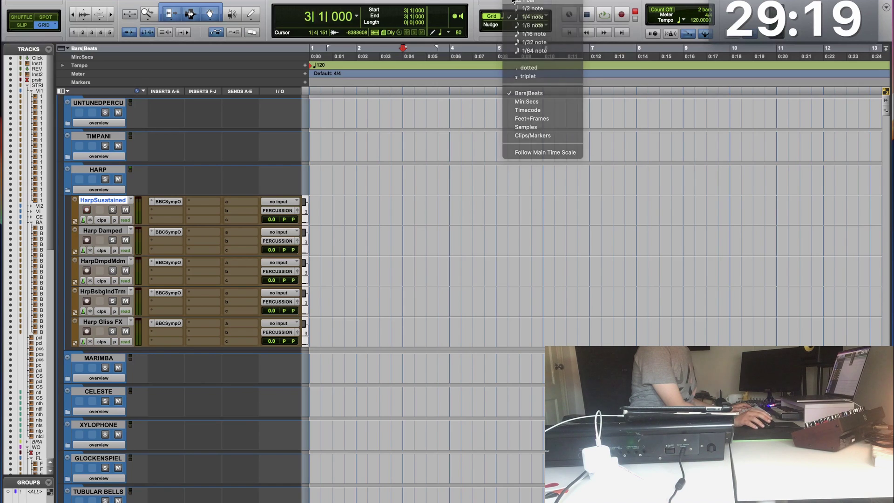
click(522, 5)
drag(401, 139, 578, 140)
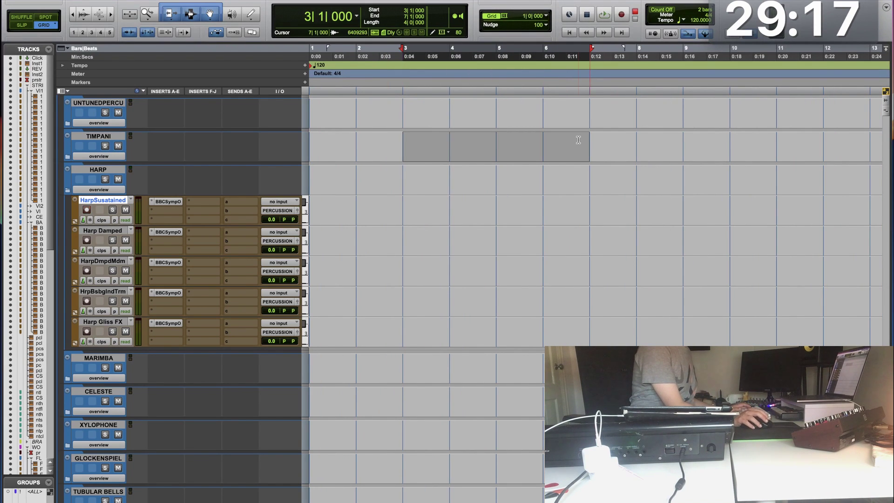
key(space)
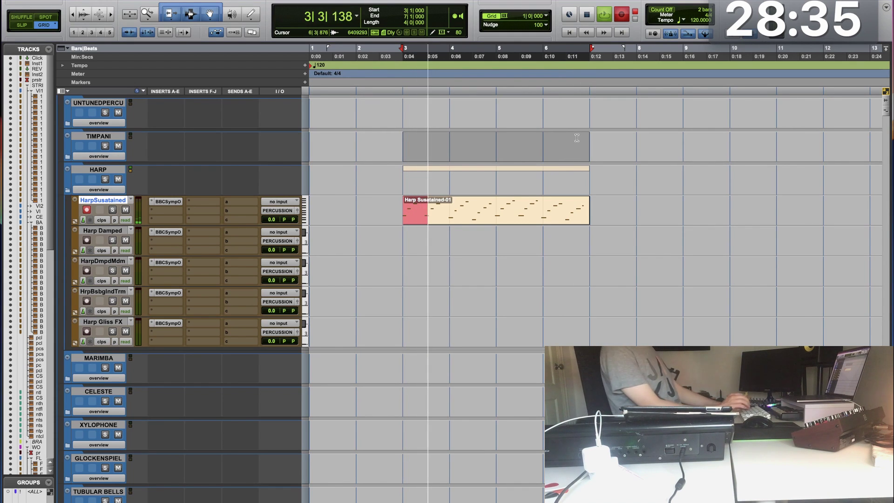
Step: Quantize the newly recorded sustained harp clip and stop recording
click(495, 219)
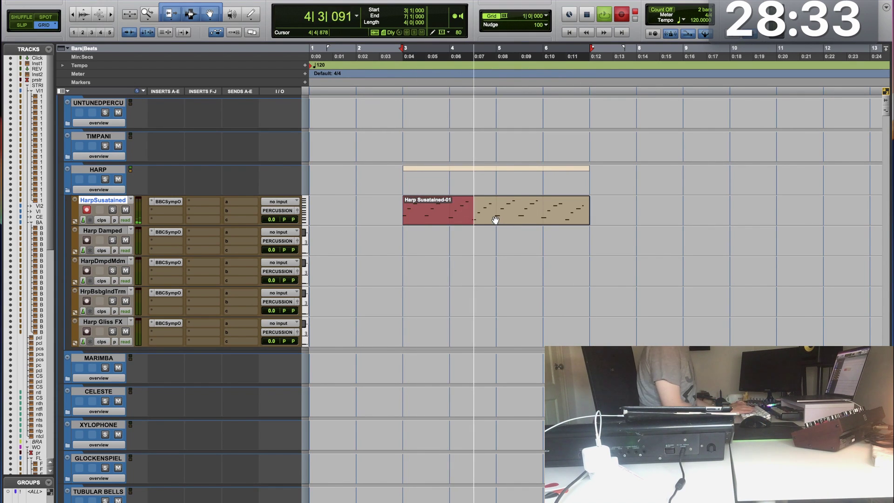
key(alt+0)
click(482, 385)
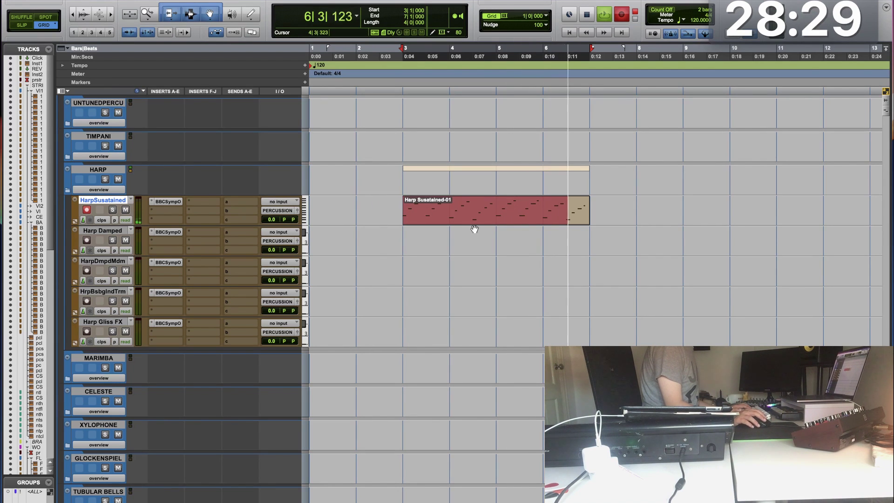
key(space)
Step: Lower the G4 note in bar 4 of the harp clip to F4 in the MIDI editor, and disarm the harp track
double_click(447, 224)
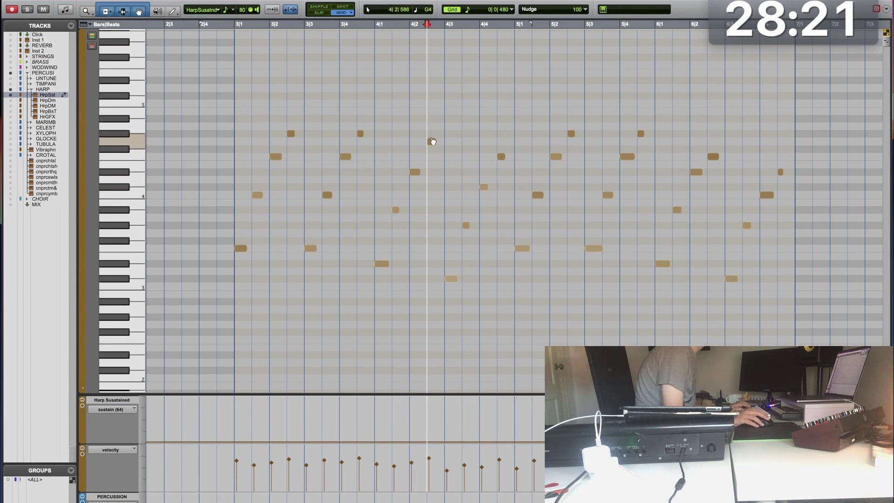
drag(432, 141, 433, 159)
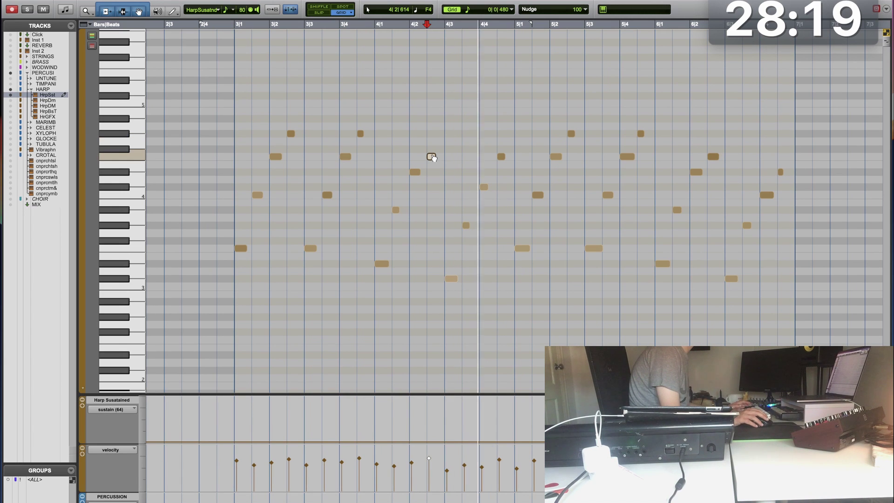
scroll(448, 181, right, 3)
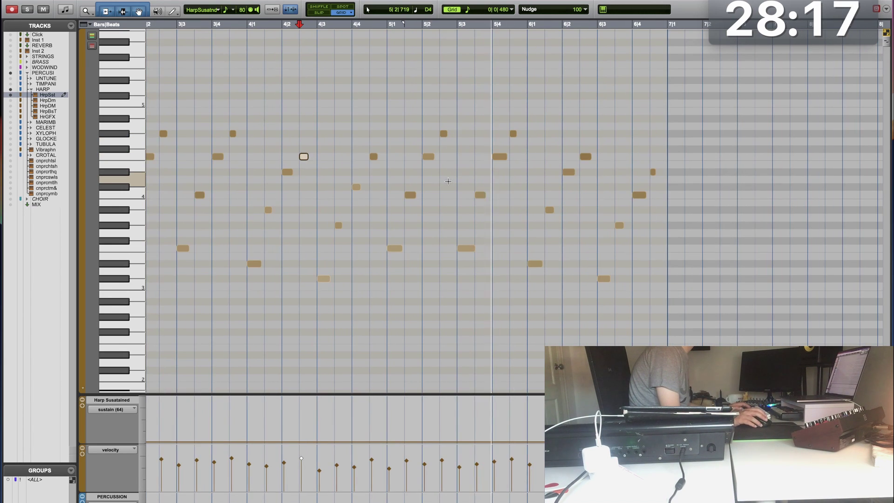
key(space)
key(super+w)
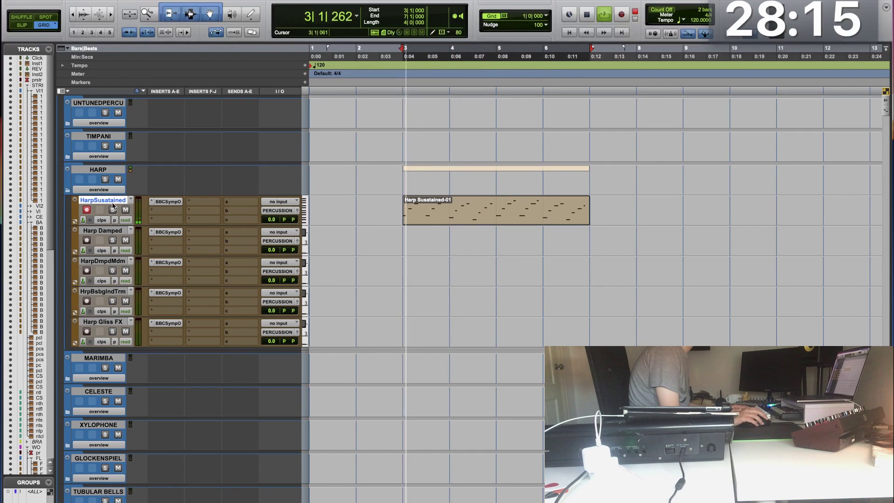
key(space)
click(87, 210)
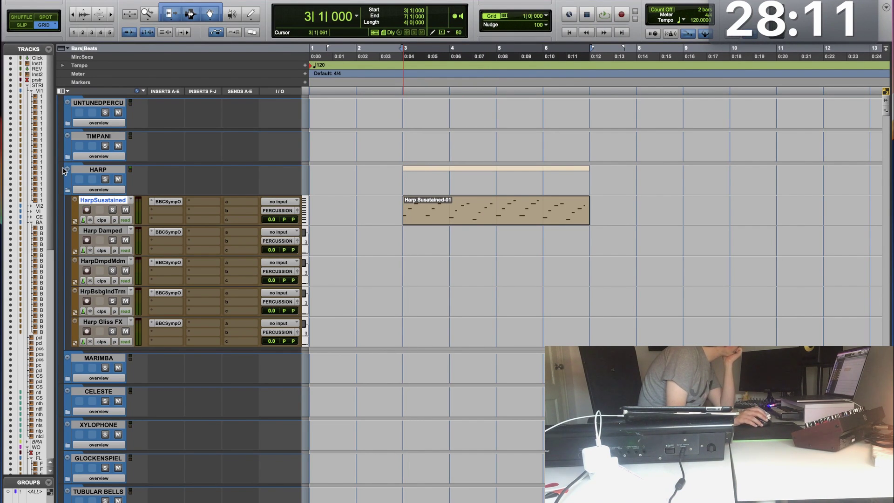
Step: Expand the OBOES folder in the woodwind section and record-enable the Oboe Long track
scroll(63, 171, down, 20)
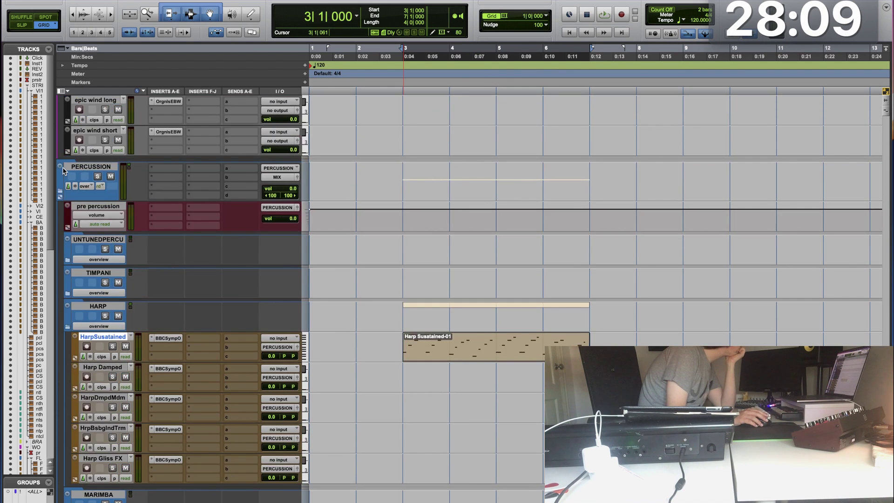
scroll(62, 171, up, 10)
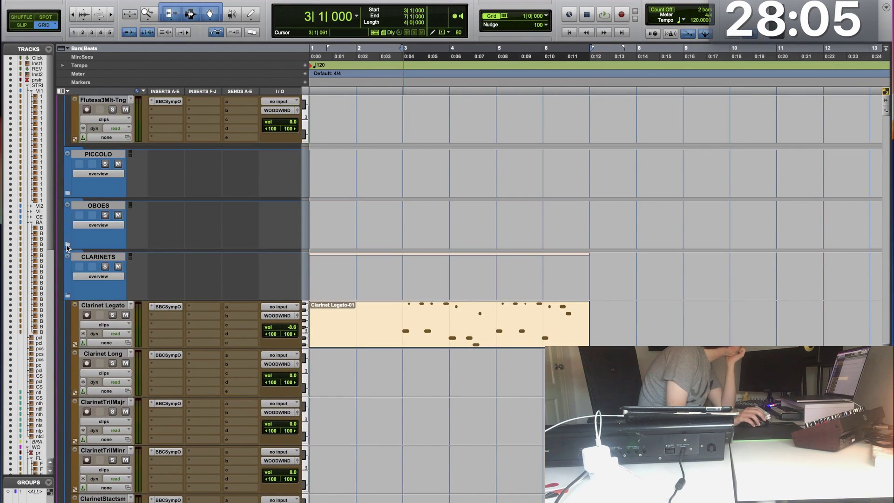
click(67, 245)
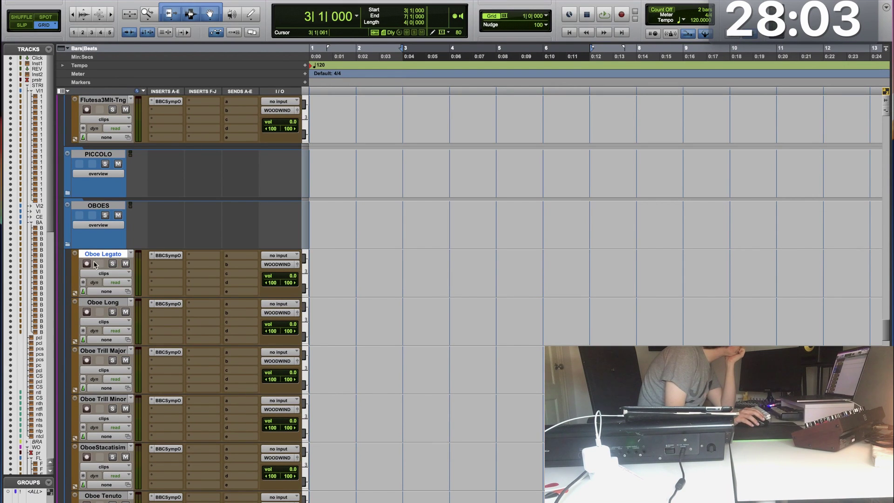
click(86, 312)
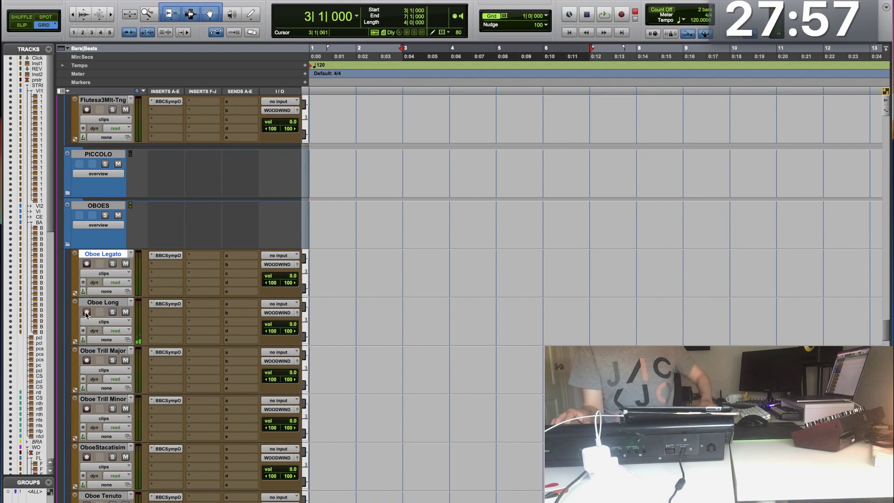
Step: Audition Oboe Long against playback from bar 3 and place the insertion point at the start of bar 2 with the track armed
key(space)
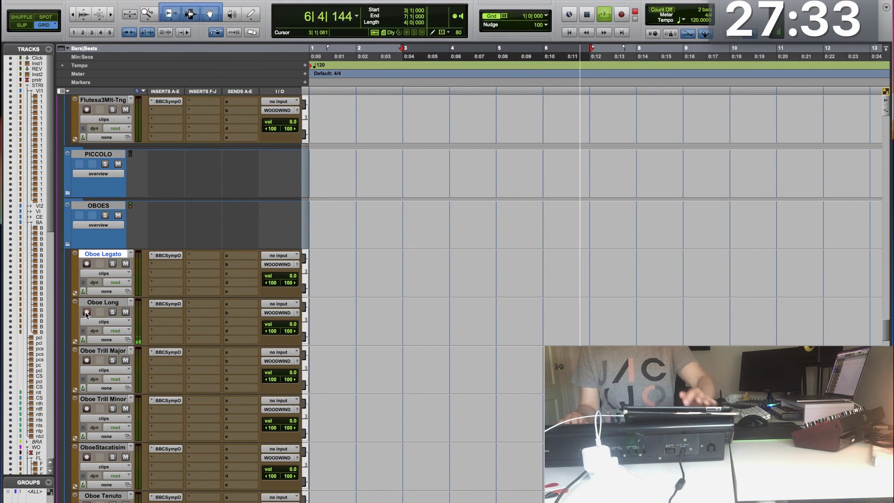
key(space)
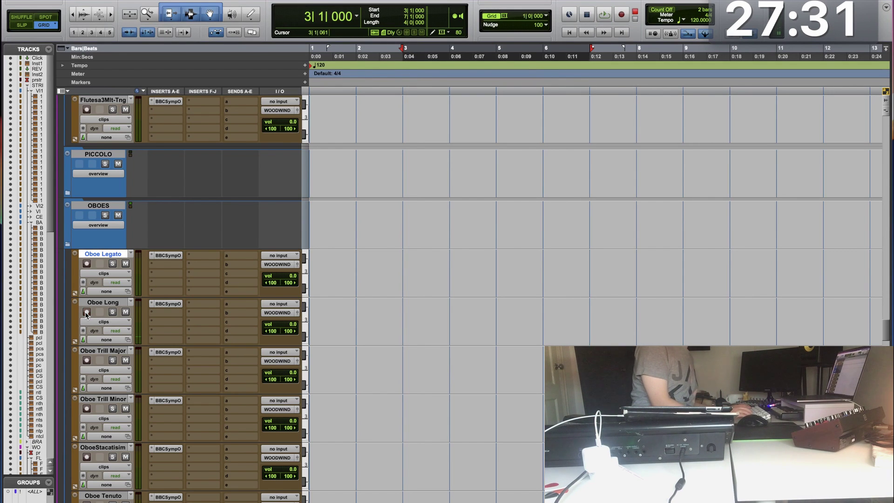
key(Return)
click(87, 312)
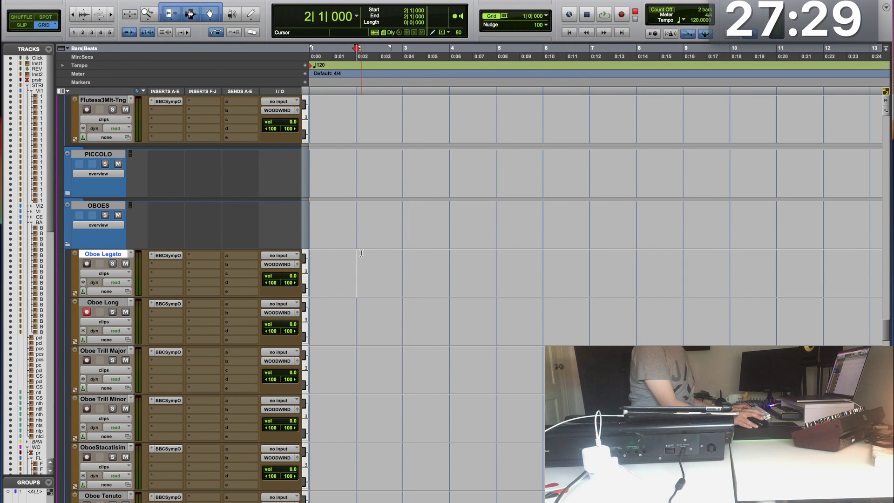
key(F12)
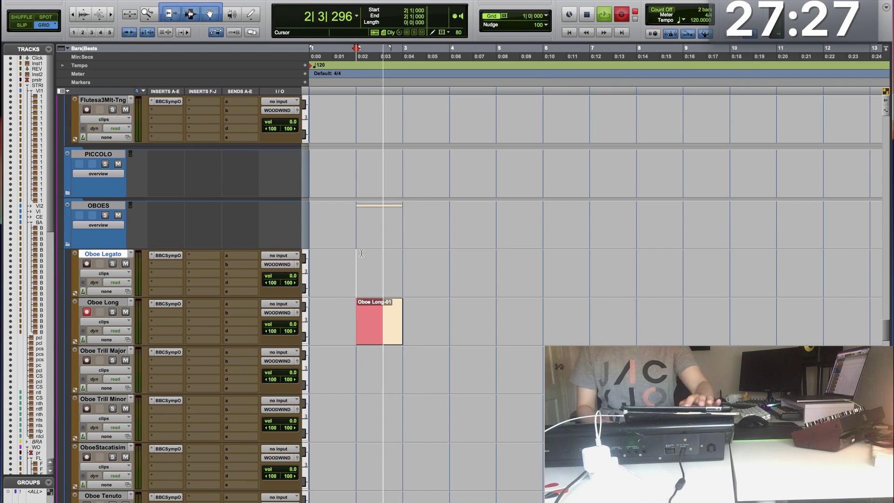
key(F12)
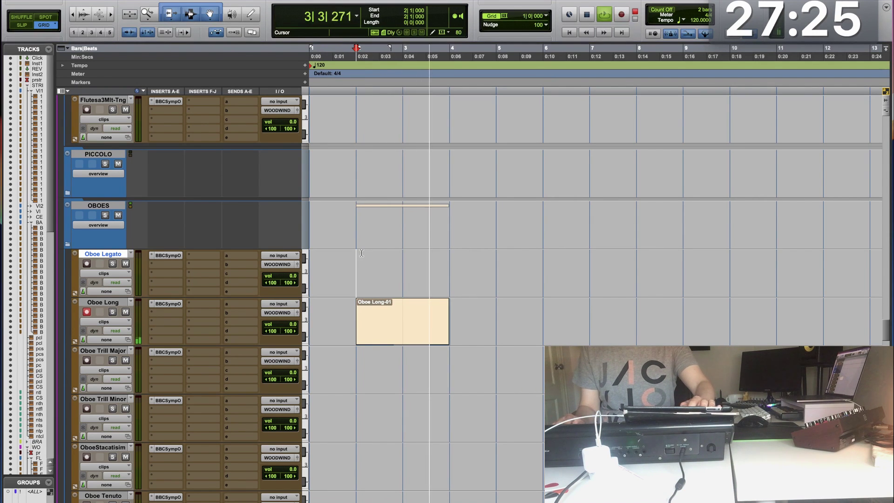
key(space)
key(super+z)
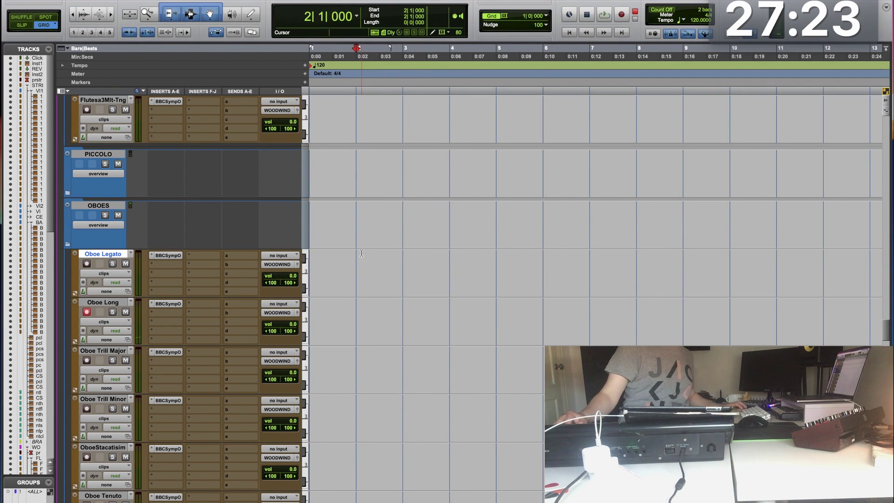
Step: Record a sustained oboe line on Oboe Long from bar 2 through bar 6
key(F12)
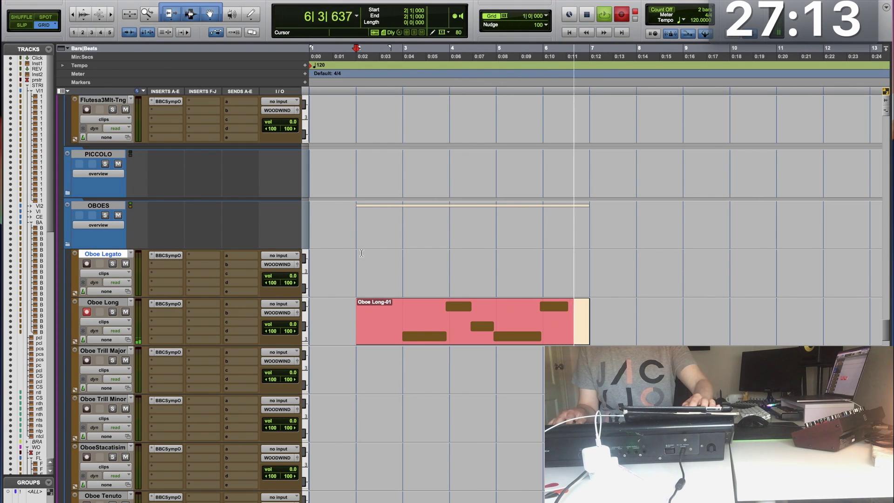
key(space)
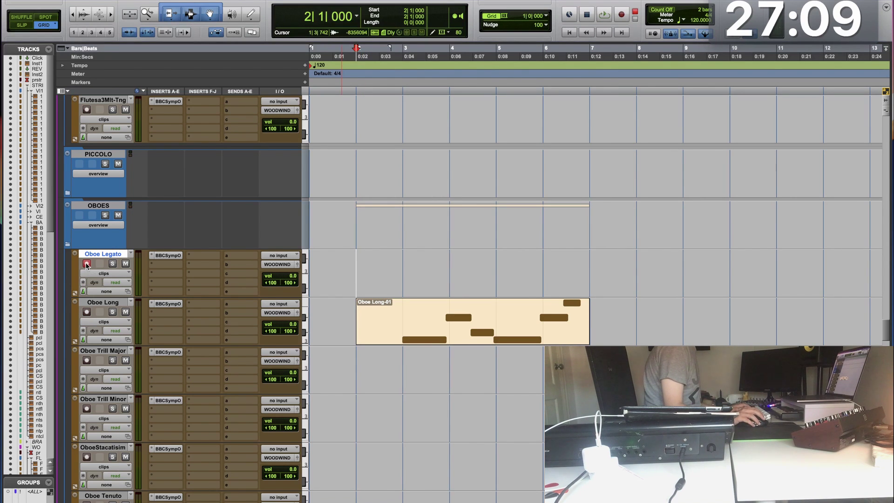
Step: Listen to the Flute Legato part in the FLUTES folder from bar 3
scroll(80, 190, up, 10)
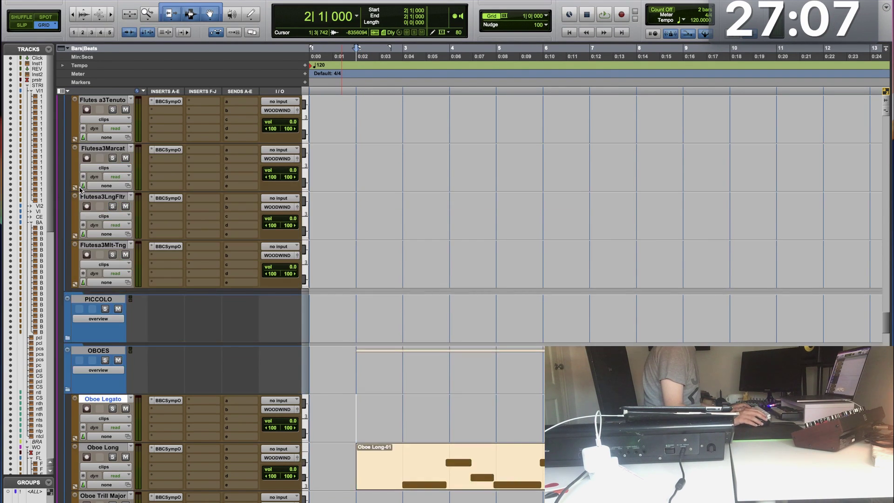
scroll(80, 190, up, 5)
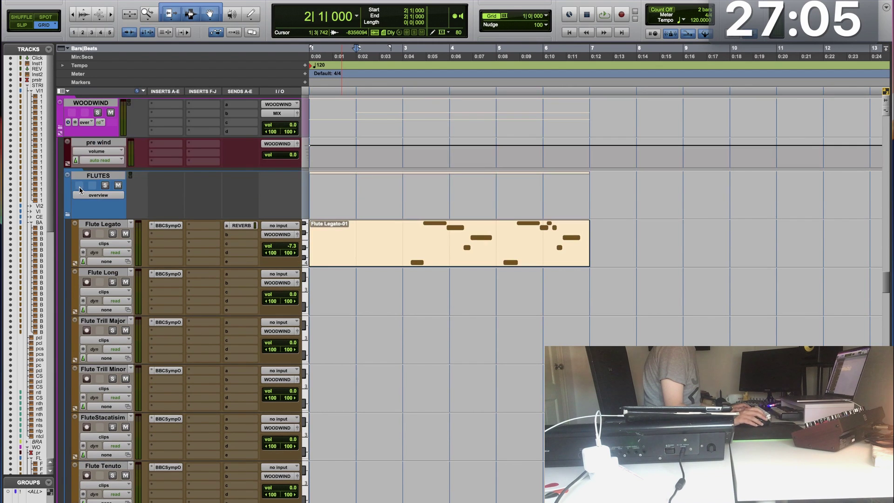
click(419, 236)
key(space)
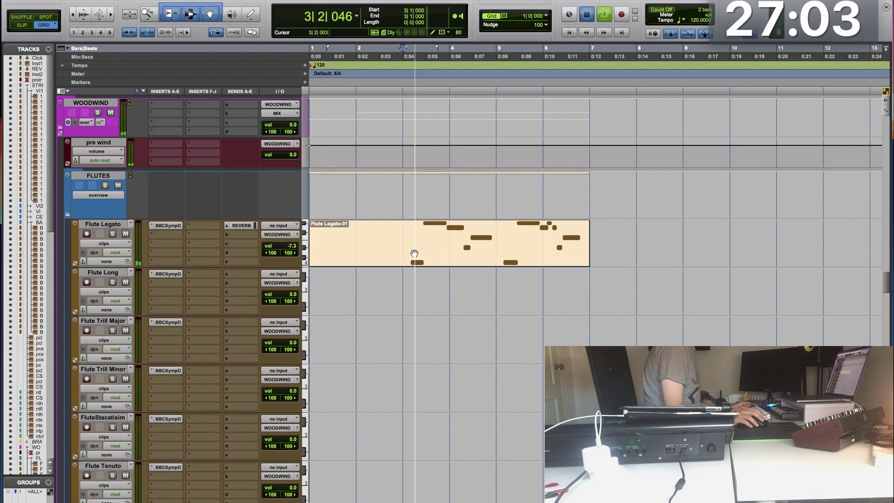
key(space)
Step: Copy the Flute Legato-01 clip to the Flutes a3 Long track, starting at bar 1
click(415, 258)
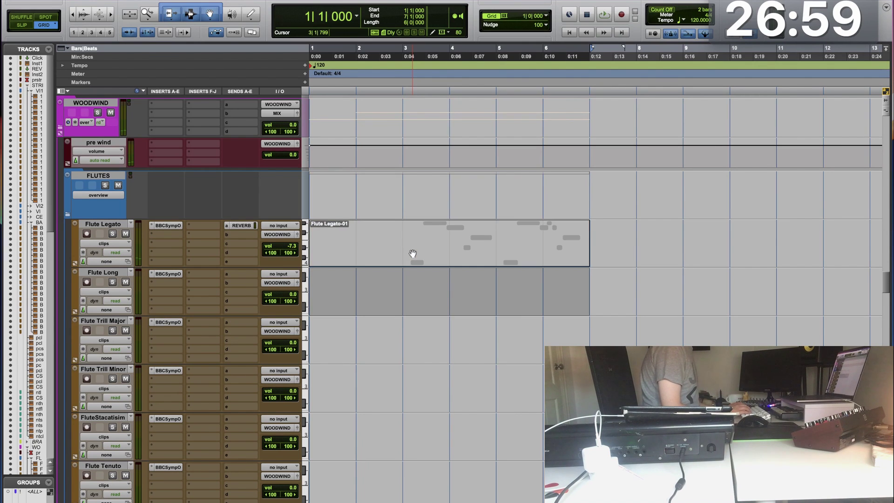
scroll(413, 254, down, 5)
scroll(412, 253, down, 1)
key(super+v)
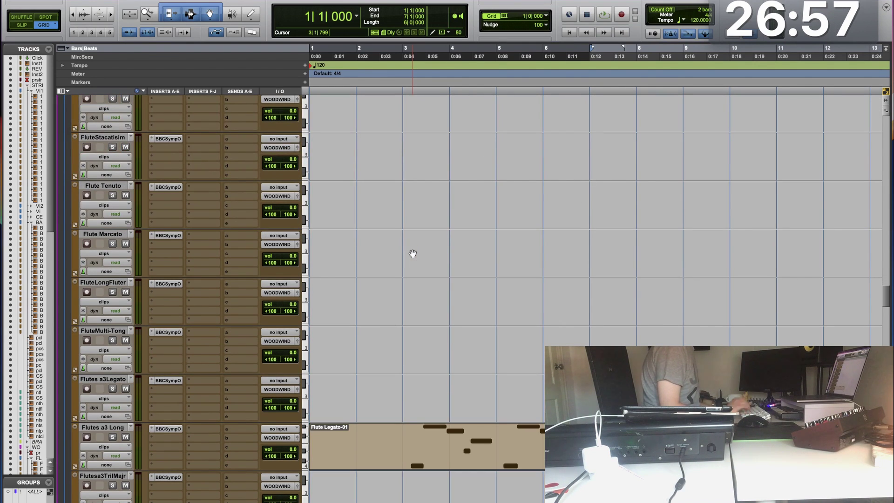
Step: Play the Flutes a3 Long part from bar 3 and lower the track's volume to about -6 dB
click(406, 444)
key(space)
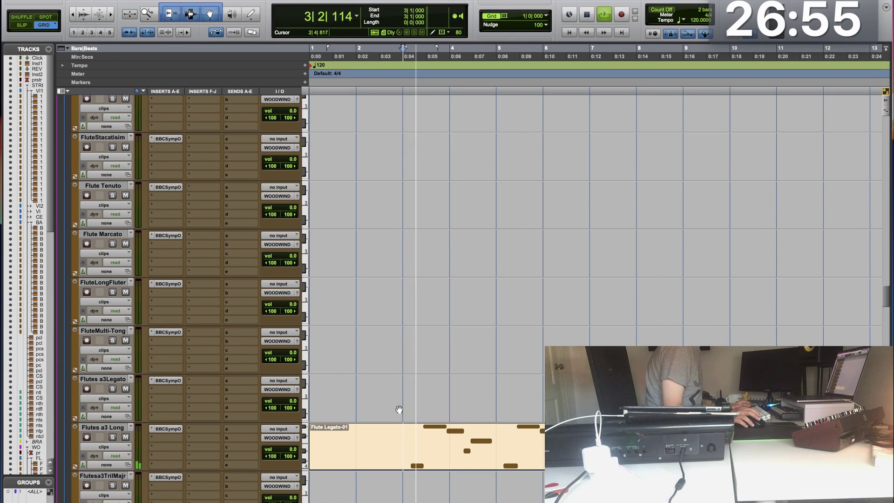
drag(297, 453, 295, 453)
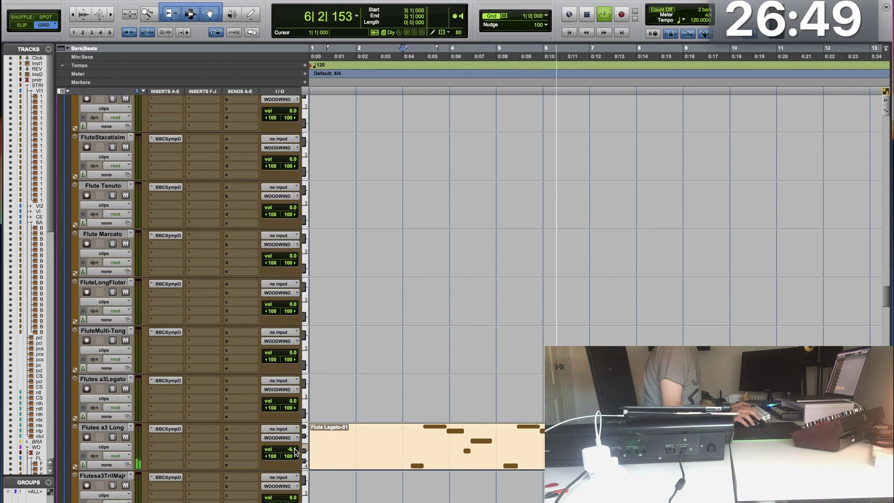
Step: Quantize the Flutes a3 Long clip to a 1/8-note grid with 64% strength
click(423, 449)
key(alt+0)
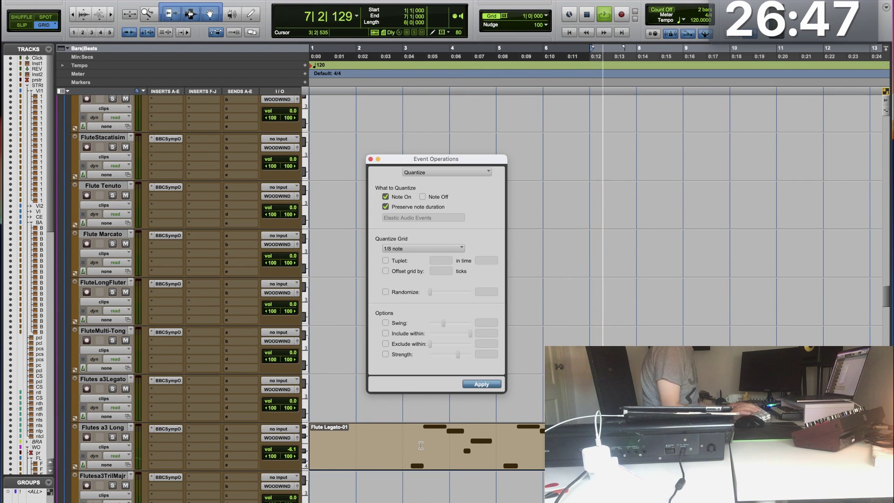
click(410, 354)
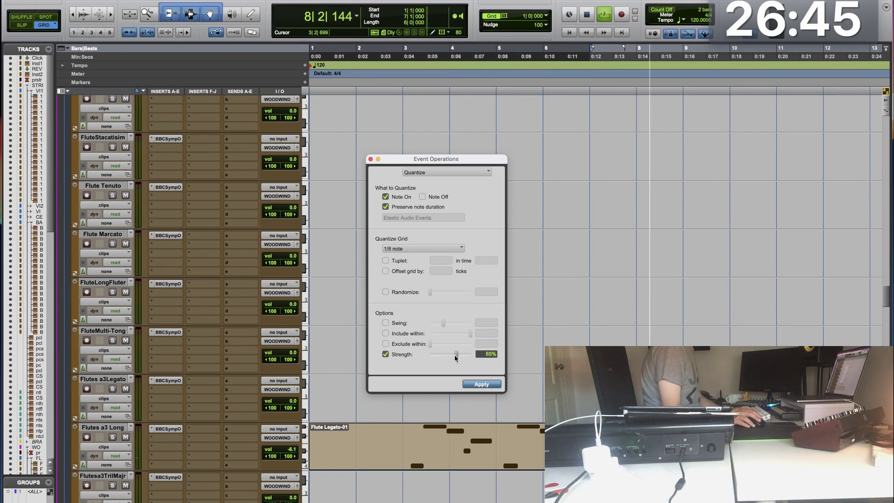
click(482, 384)
Step: Play the quantized Flutes a3 Long part from bar 3 and lower the track's volume to -6.8 dB
click(421, 432)
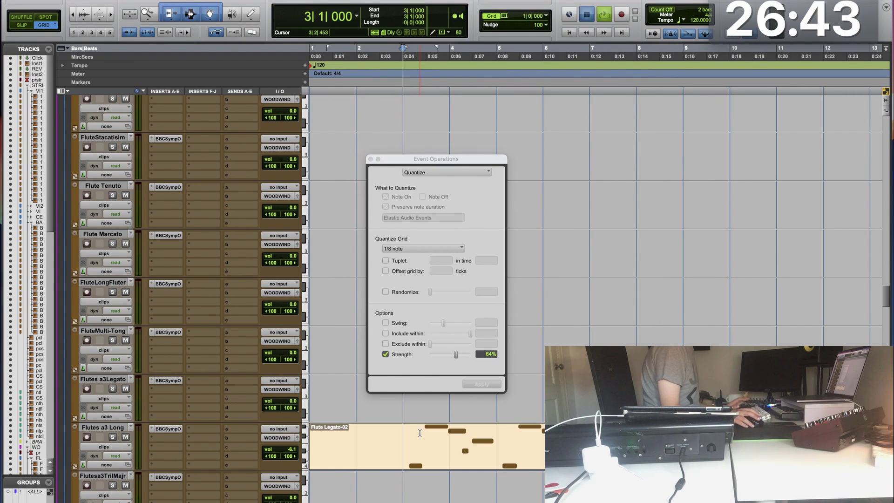
key(space)
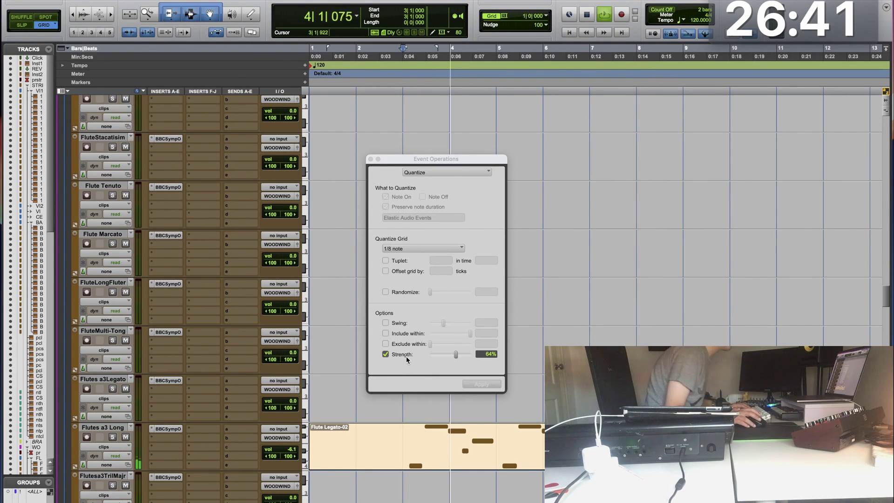
click(292, 450)
drag(293, 453, 293, 454)
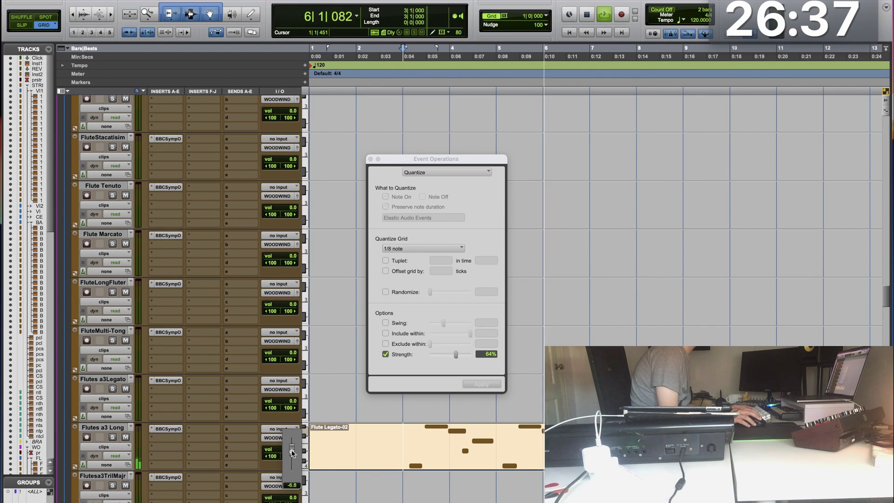
key(space)
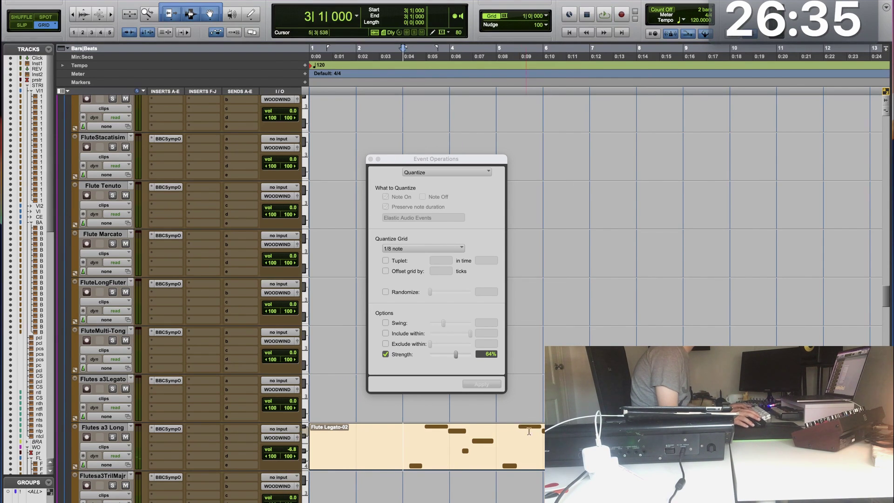
Step: Close the Quantize window and shift the last two notes of the Flutes a3 Long clip slightly later in bar 6
double_click(536, 447)
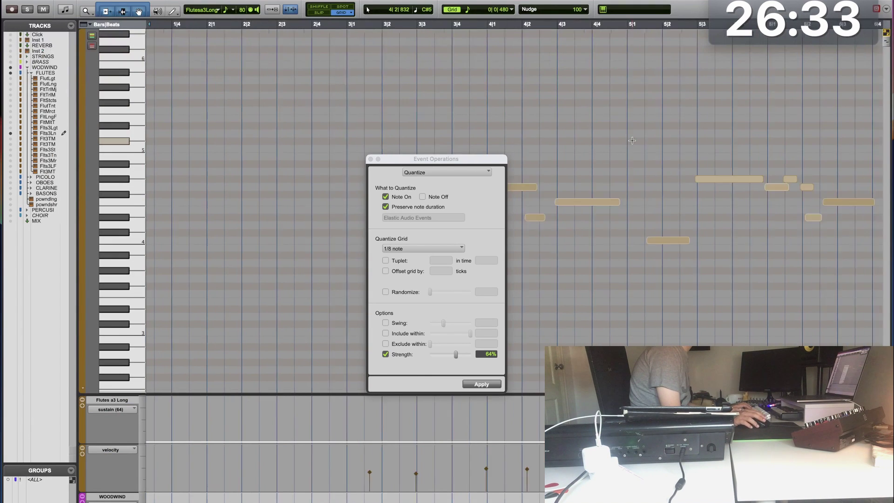
click(370, 160)
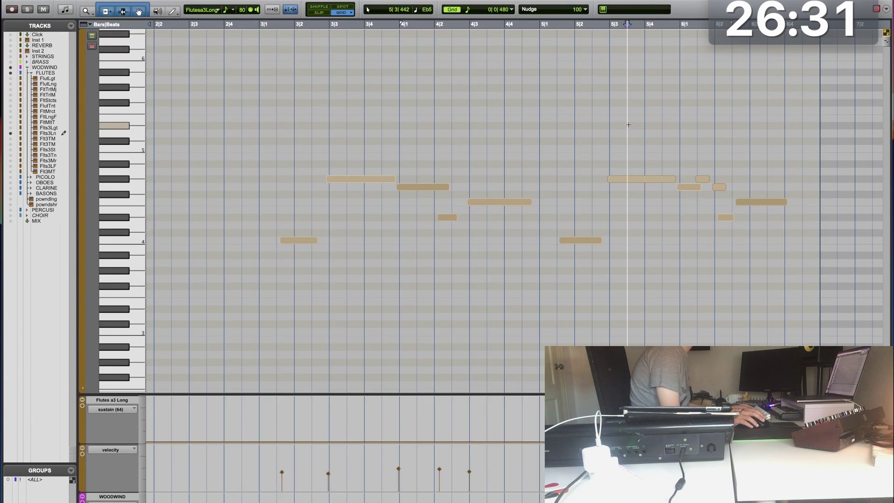
key(ctrl+bracketright)
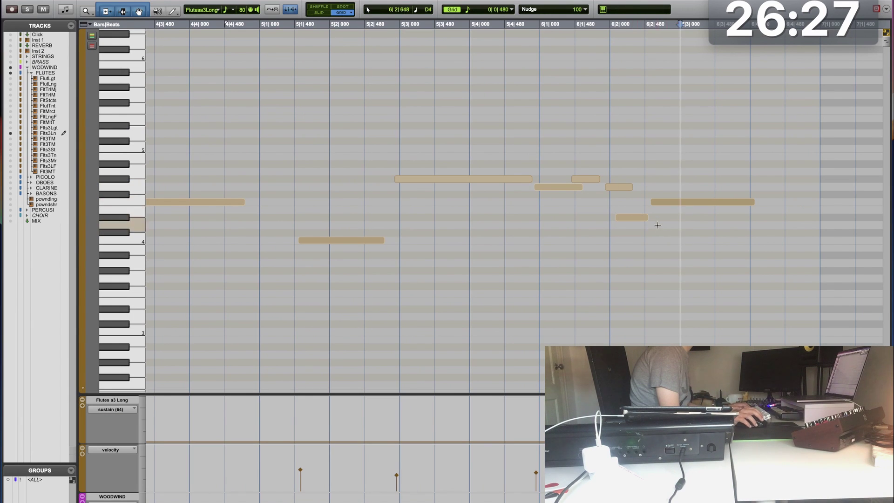
key(ctrl+w)
click(432, 453)
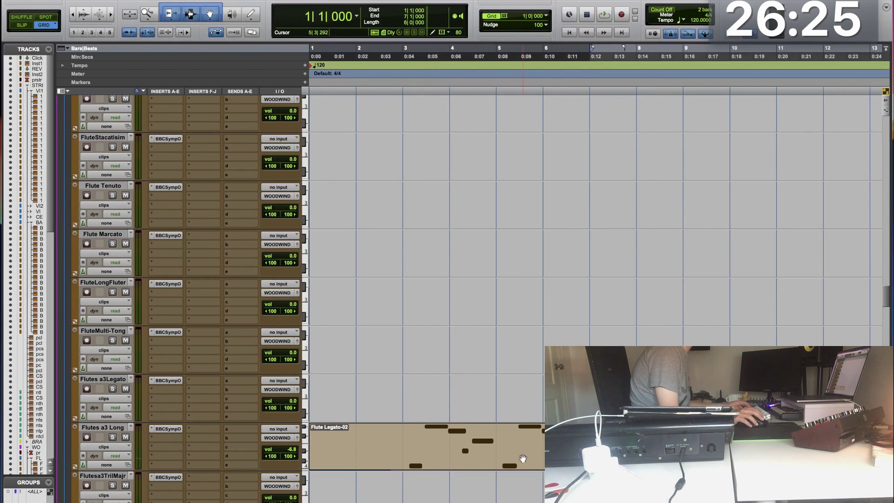
double_click(514, 464)
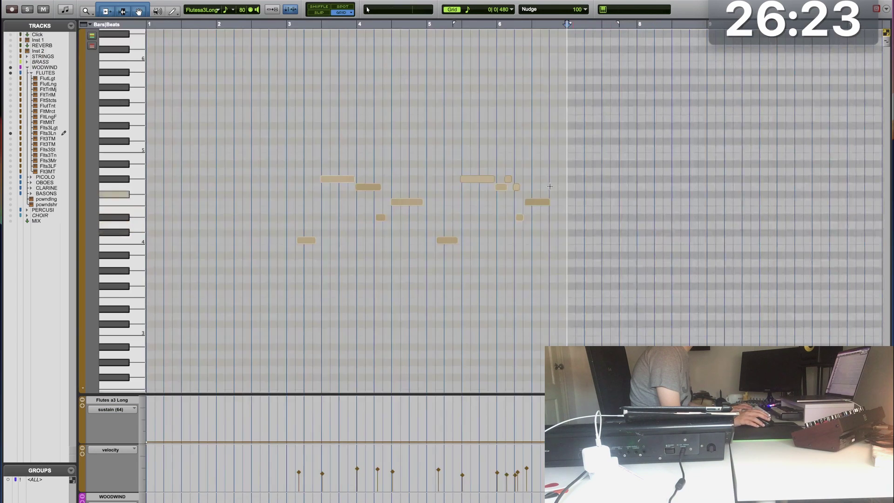
shift+click(419, 218)
drag(420, 219, 433, 221)
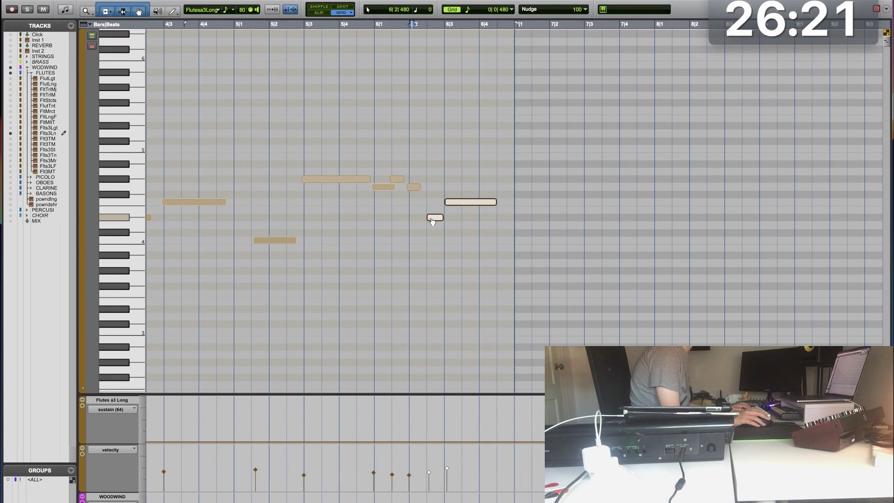
key(space)
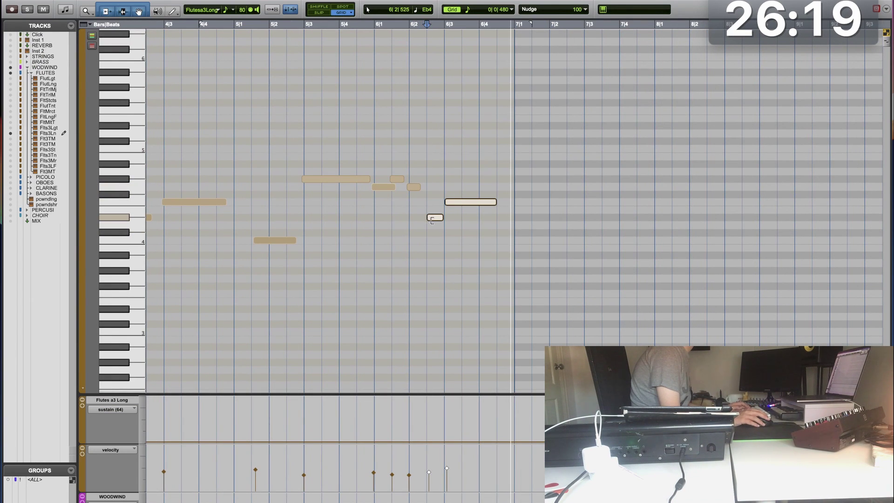
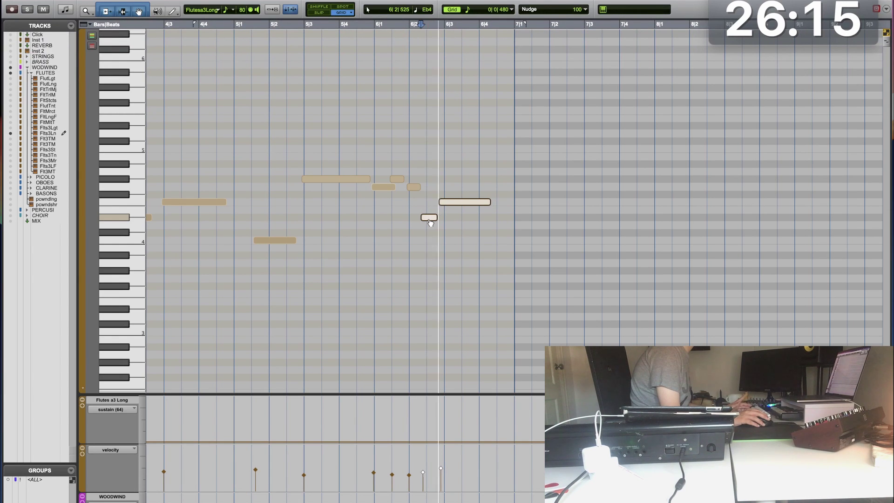
key(super+w)
key(space)
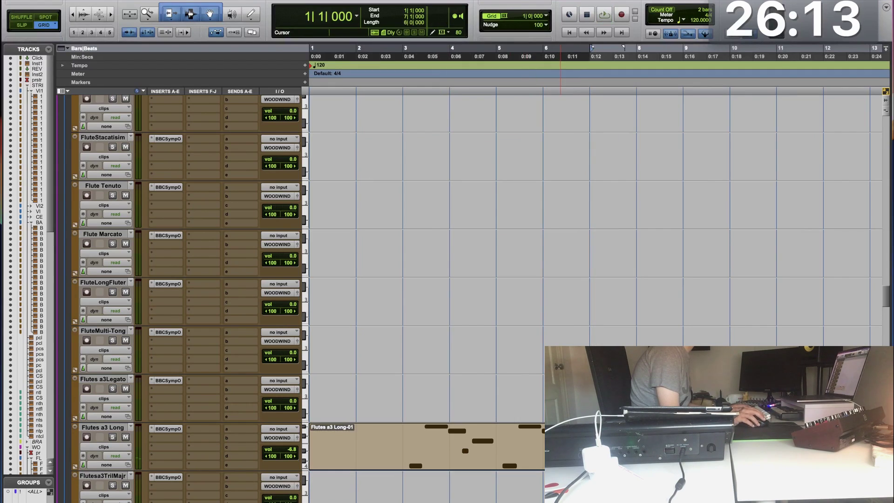
Step: Shorten the last note of the Flutes a3 Long clip so it ends at about bar 6 beat 4
key(ctrl+equal)
key(super+bracketleft)
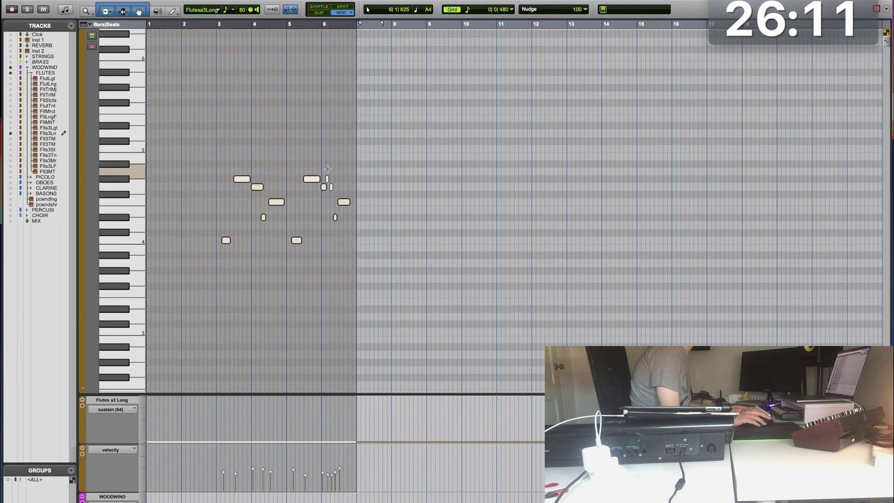
key(super+bracketright)
key(super+bracketright)
drag(537, 202, 522, 202)
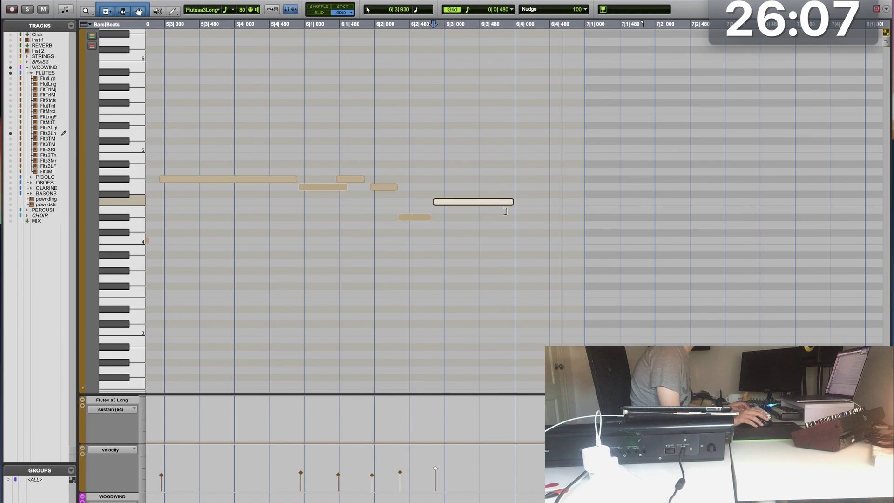
key(super+equal)
key(space)
Step: Play the arrangement from bar 3 and raise the Inst 1 piano track's volume to -9.2 dB
key(super+bracketleft)
key(super+bracketleft)
scroll(184, 274, up, 10)
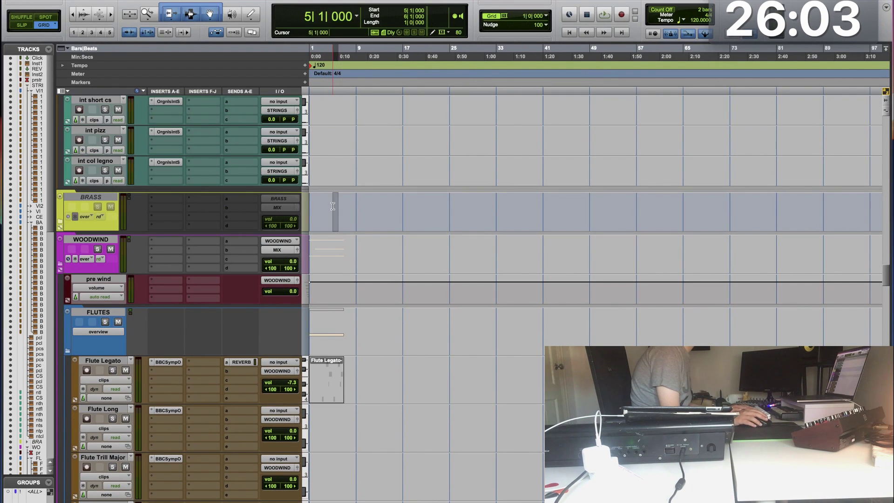
key(super+bracketright)
key(super+bracketright)
key(super+bracketright)
key(space)
key(space)
click(402, 194)
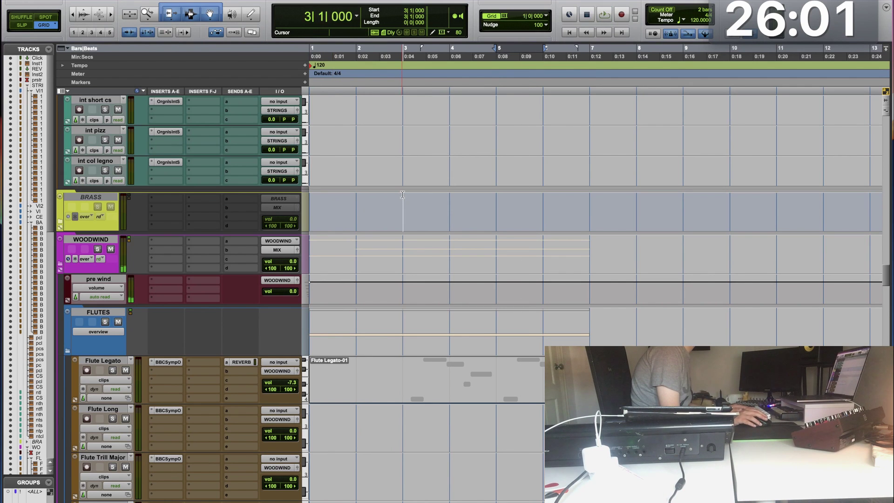
key(space)
drag(887, 274, 888, 262)
scroll(234, 133, up, 15)
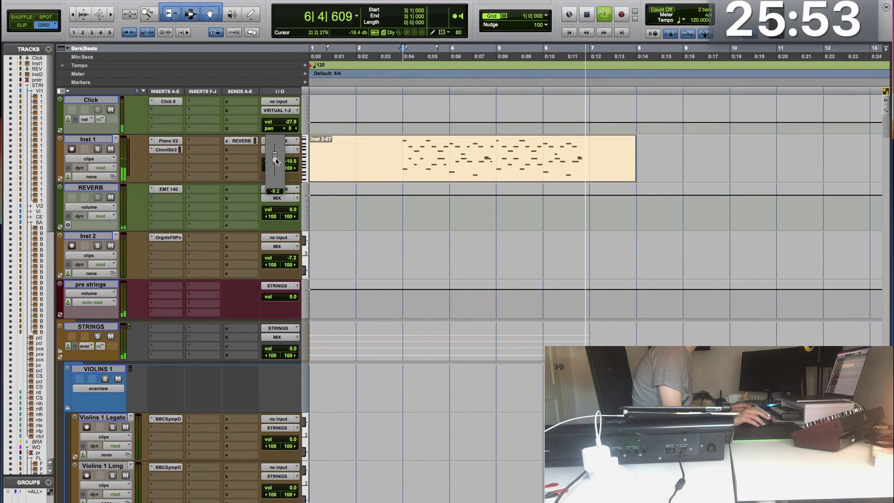
Step: Solo Inst 1 and raise the high-pass filter in its Channel Strip 2 to about 144.5 Hz
key(space)
key(space)
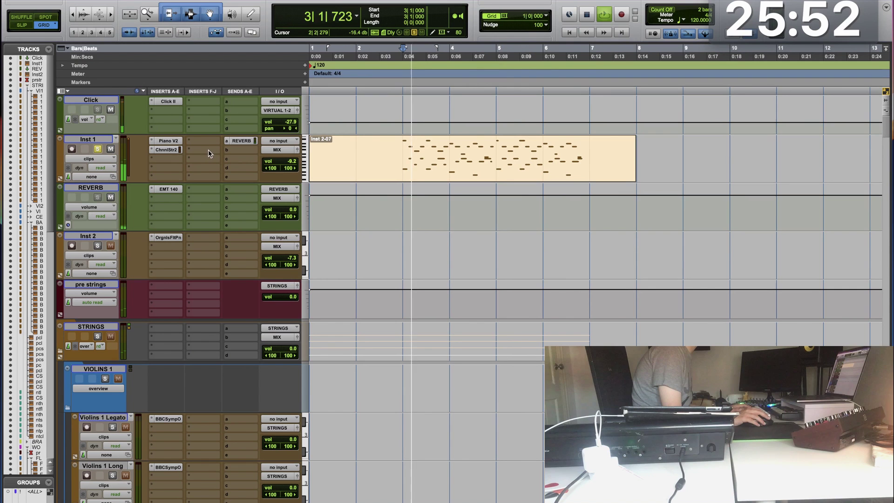
click(166, 149)
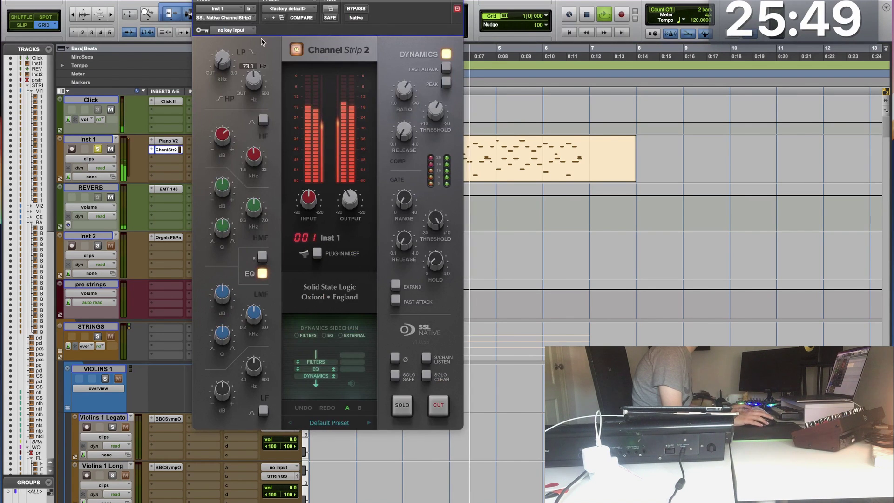
scroll(261, 78, up, 5)
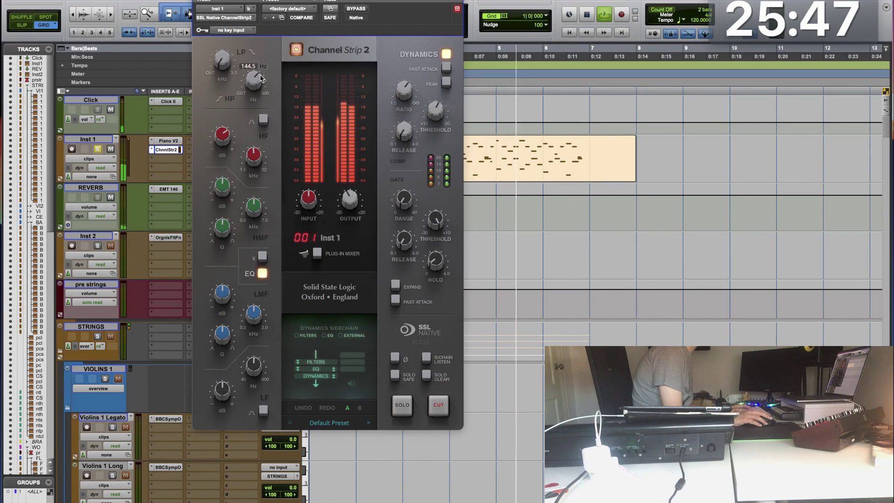
key(space)
click(457, 9)
Step: Delete the two F4 notes on beats 2 and 4 of bar 3 in the Inst 1 clip
double_click(485, 175)
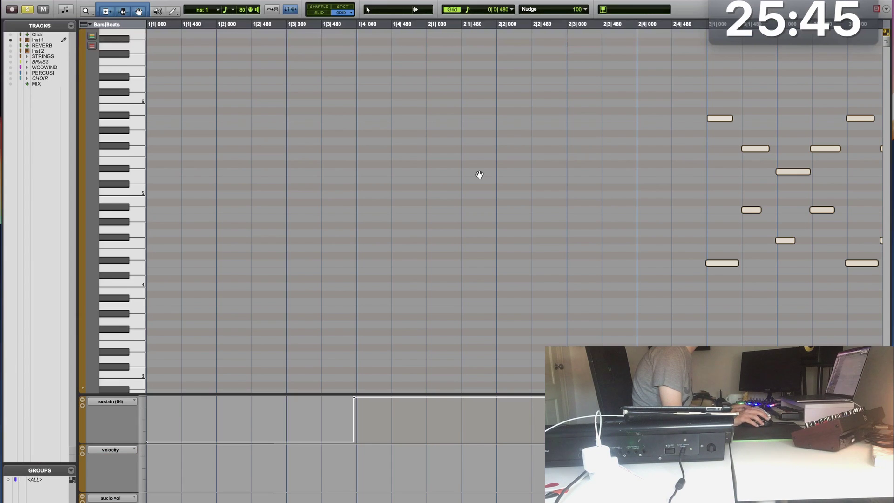
click(637, 163)
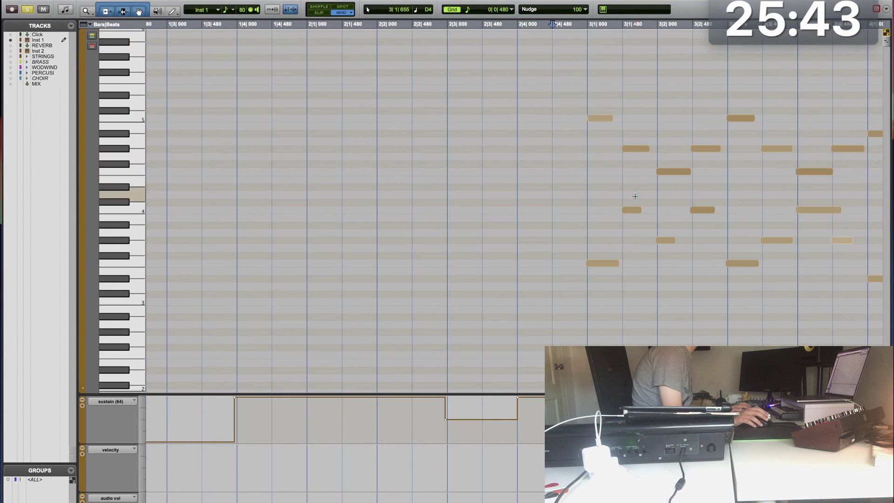
drag(668, 175, 668, 185)
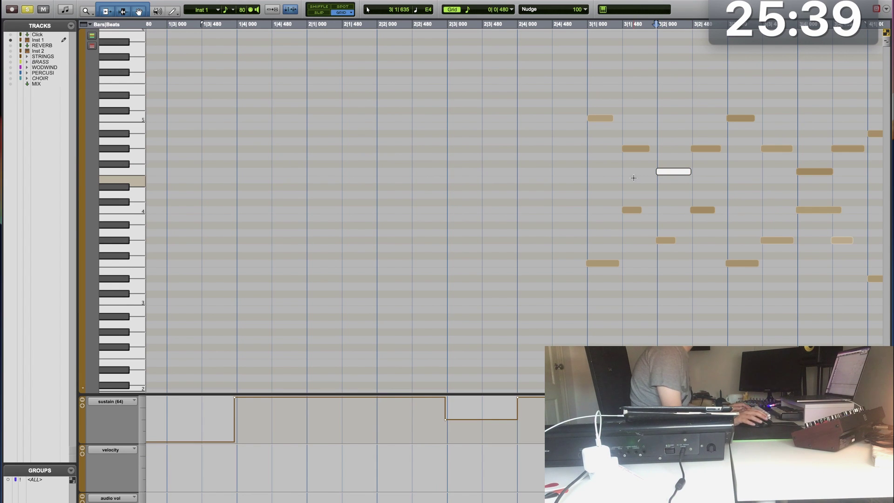
key(space)
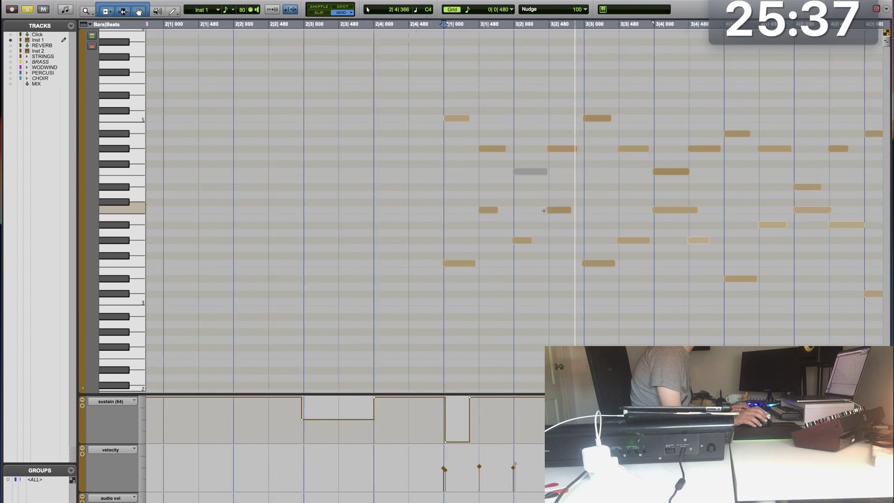
click(559, 171)
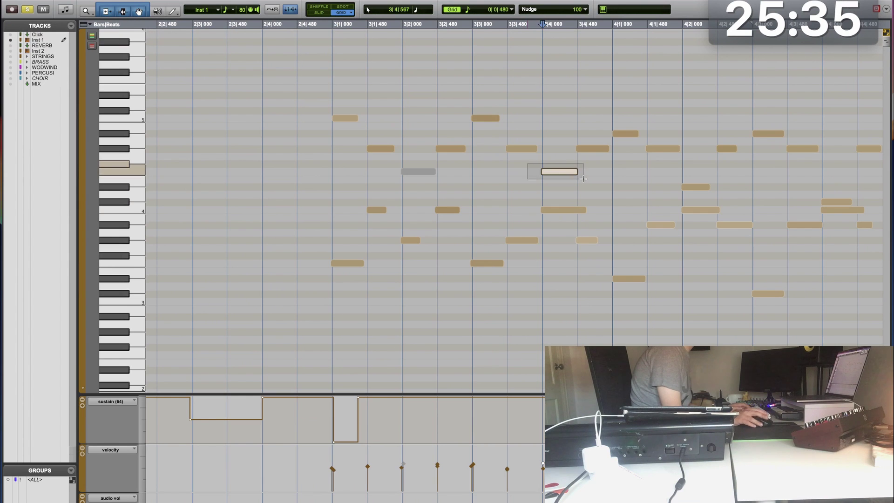
drag(601, 167, 389, 178)
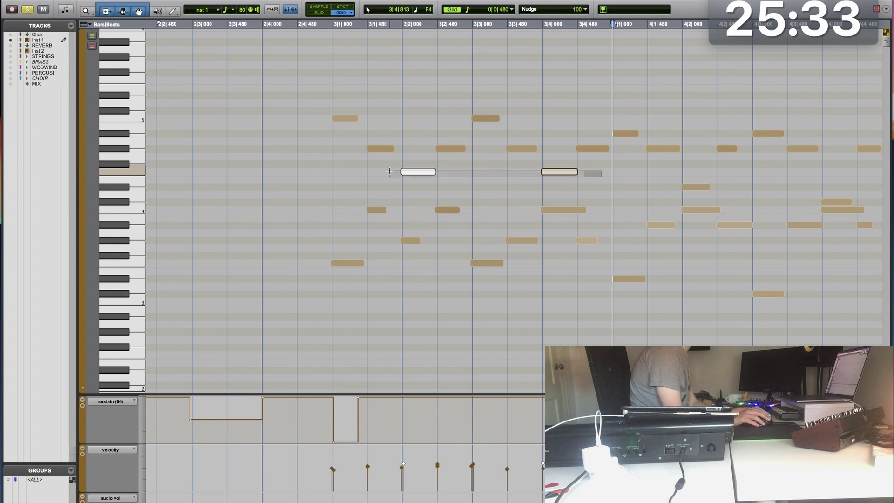
key(Delete)
click(334, 177)
Step: Listen to the edited piano part, unsolo Inst 1 and play bars 3 to 7 with the full arrangement
key(space)
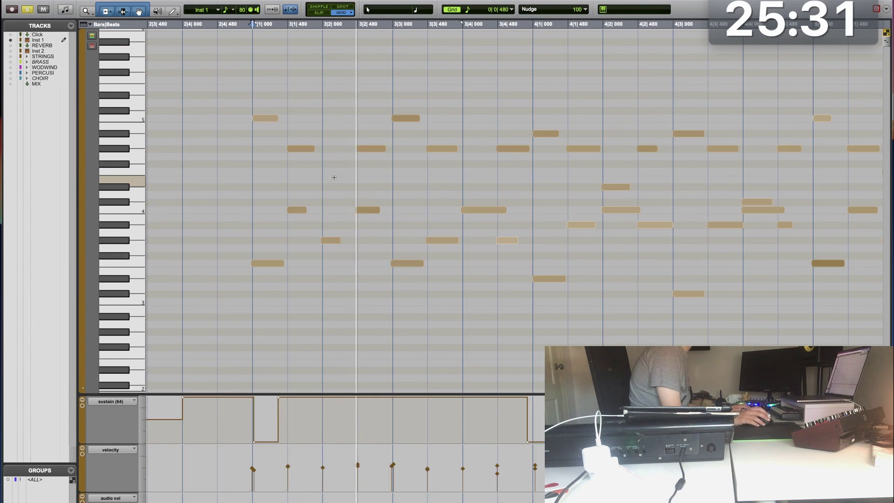
key(ctrl+bracketleft)
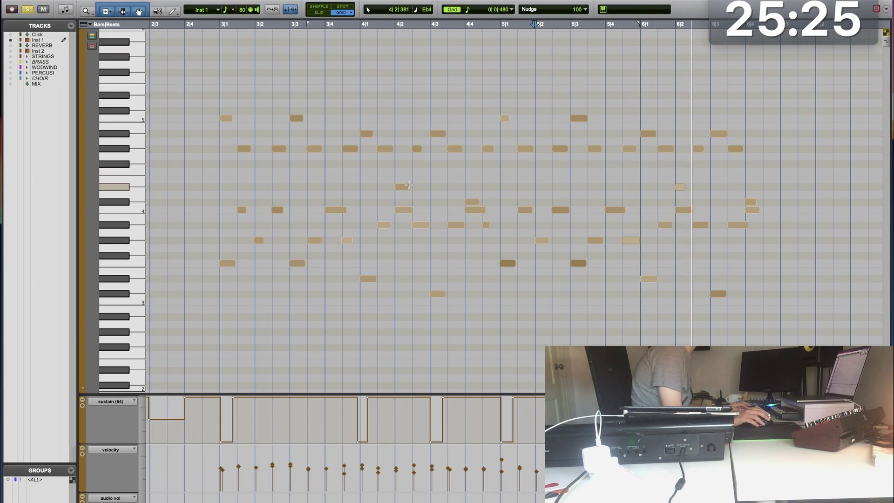
key(ctrl+equal)
drag(404, 144, 590, 146)
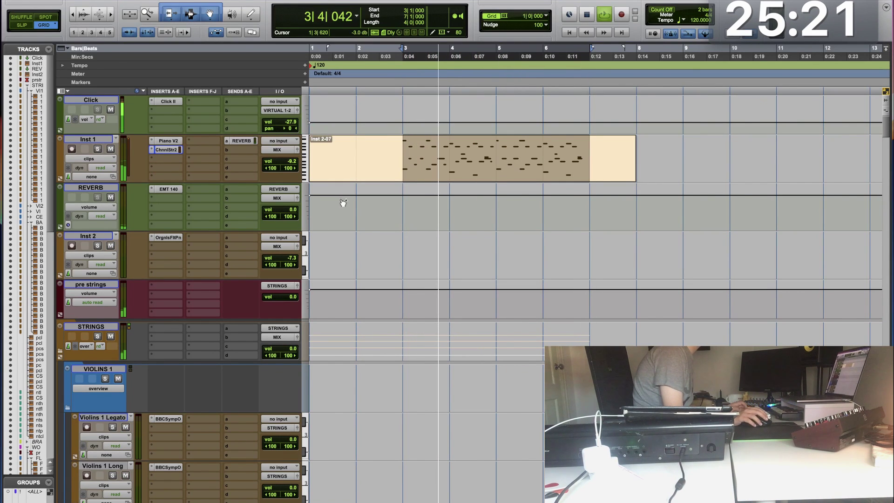
key(space)
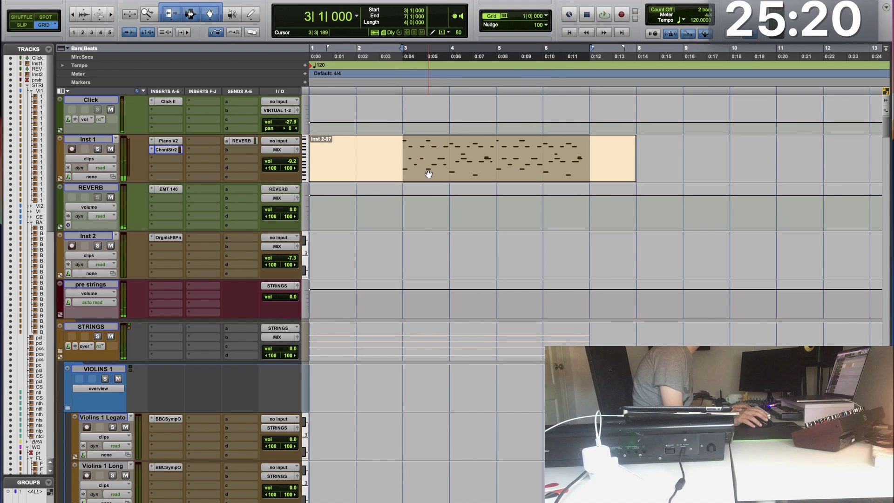
Step: Insert 8 bars of time at bar 1, realigning the meter, tempo, key and chord rulers together with all markers and tracks
click(394, 148)
click(247, 0)
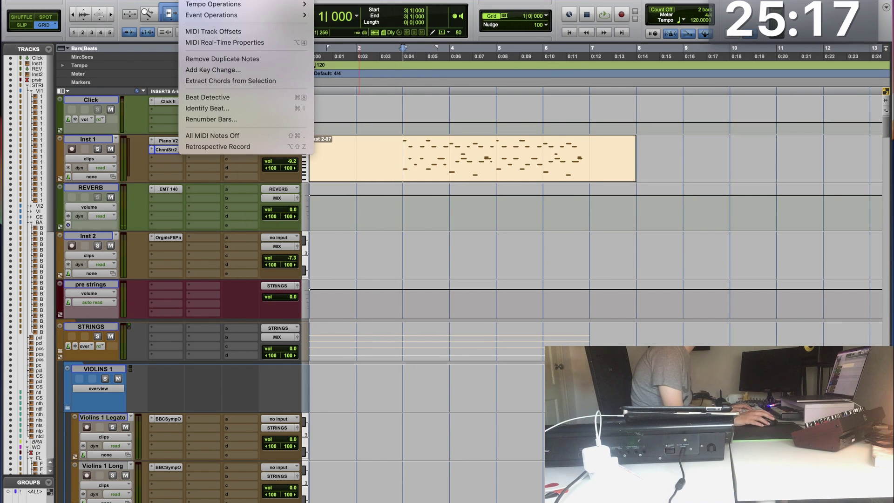
mouse_move(206, 17)
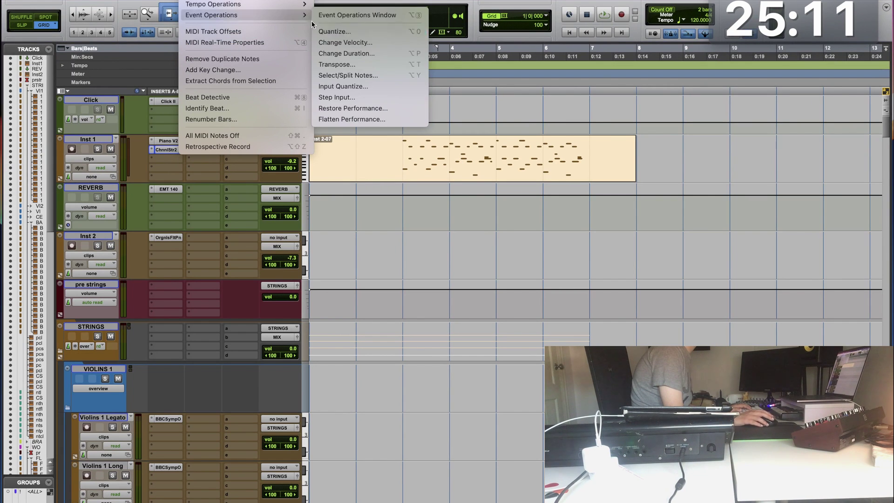
mouse_move(283, 0)
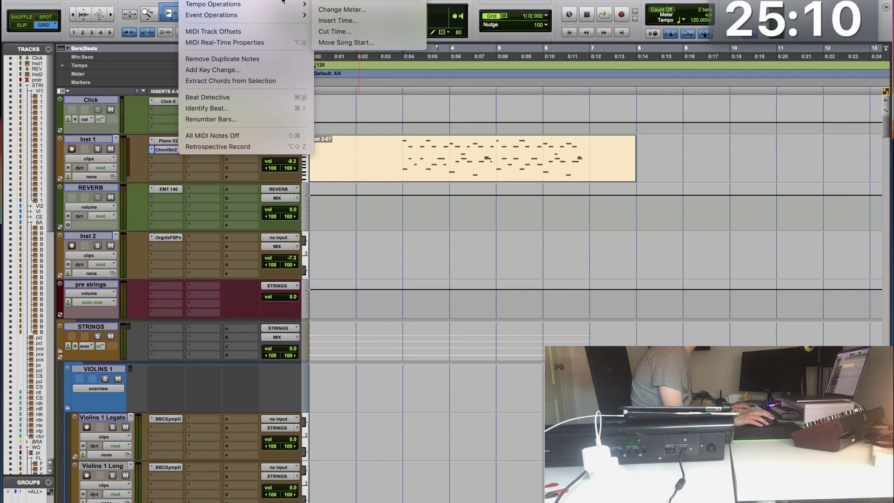
click(335, 21)
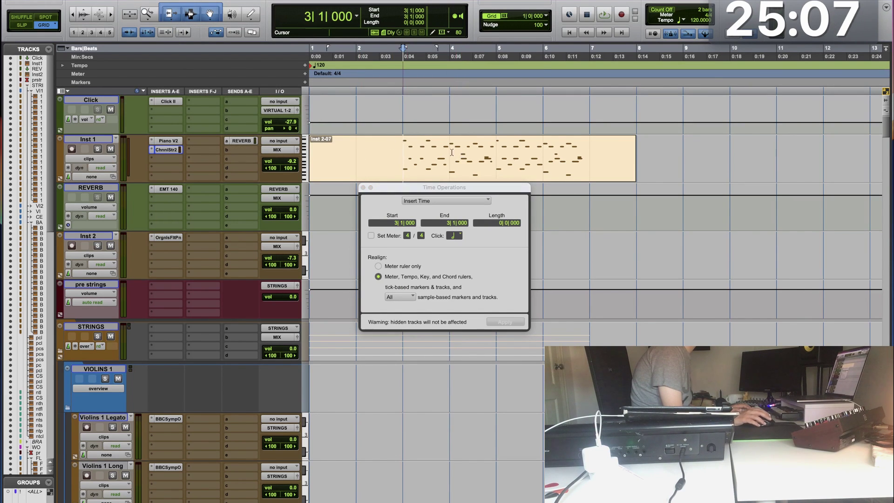
drag(451, 152, 575, 163)
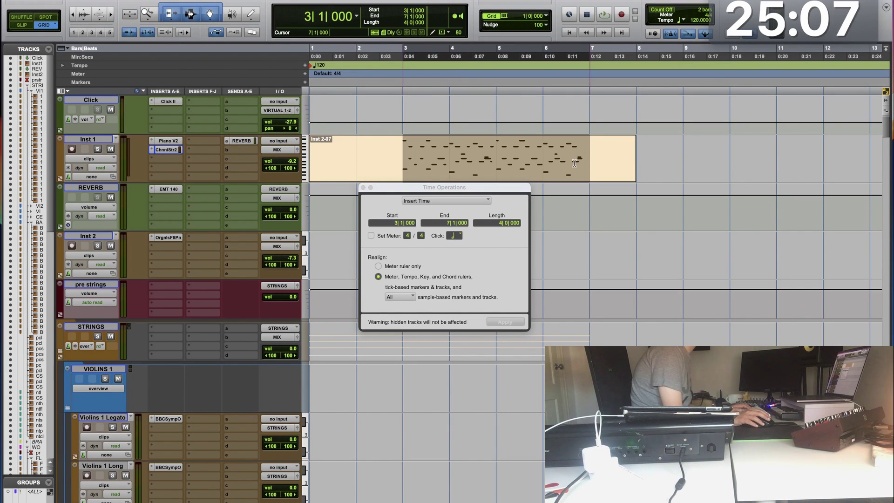
click(380, 145)
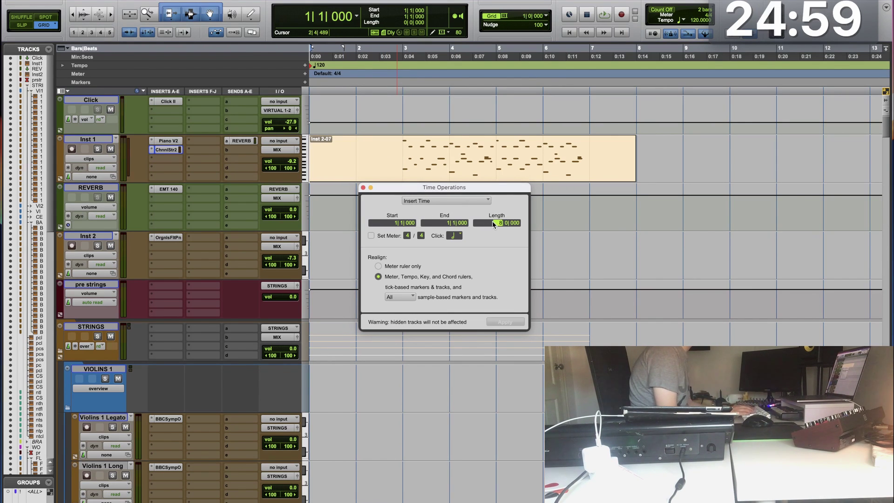
text(8)
key(Return)
click(514, 325)
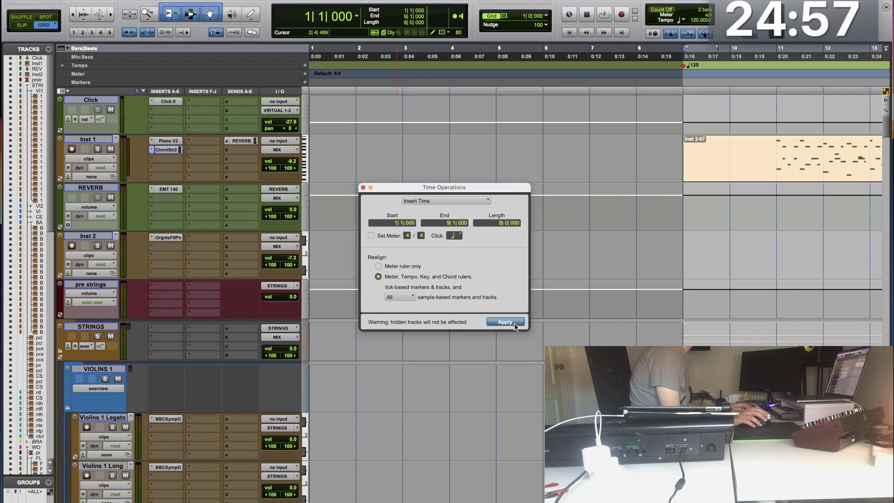
Step: Play briefly from bar 11 of the shifted arrangement and add a memory location marker there
click(761, 153)
key(space)
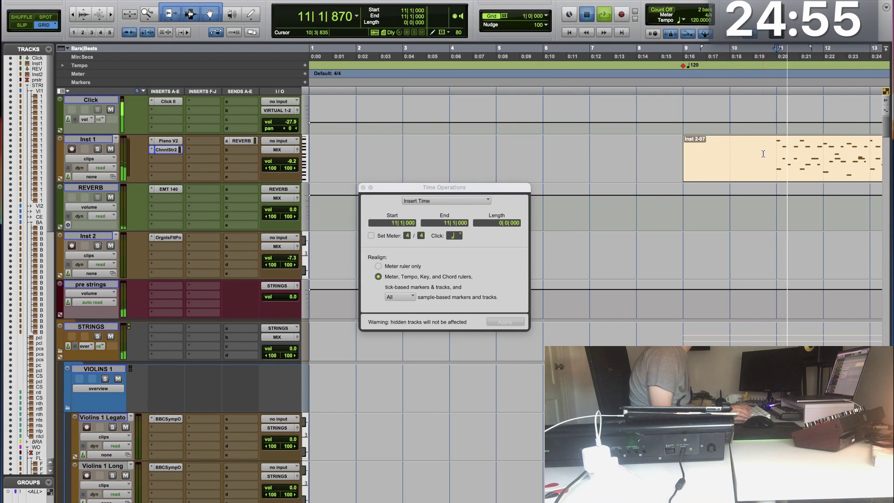
key(space)
key(KP_Enter)
key(Return)
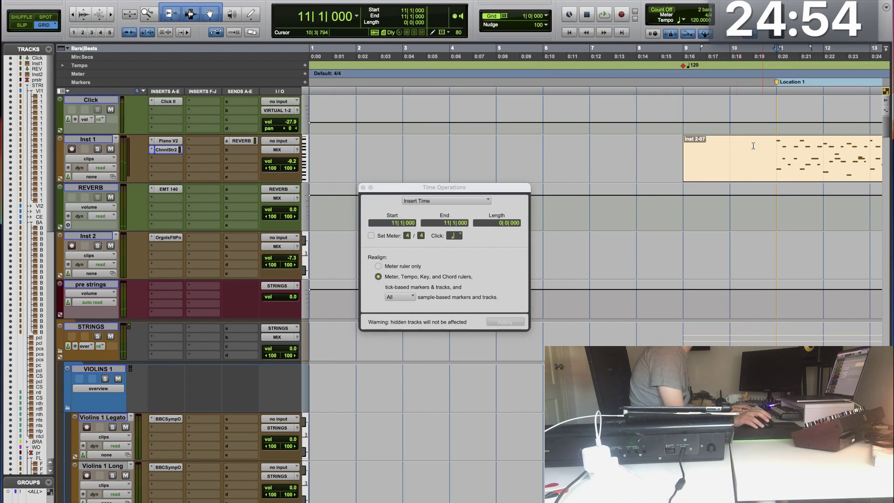
Step: Close the Time Operations window, copy bars 11 to 15 of the Inst 1 piano clip and paste them at bar 7
click(366, 188)
key(super+bracketleft)
drag(541, 144, 632, 150)
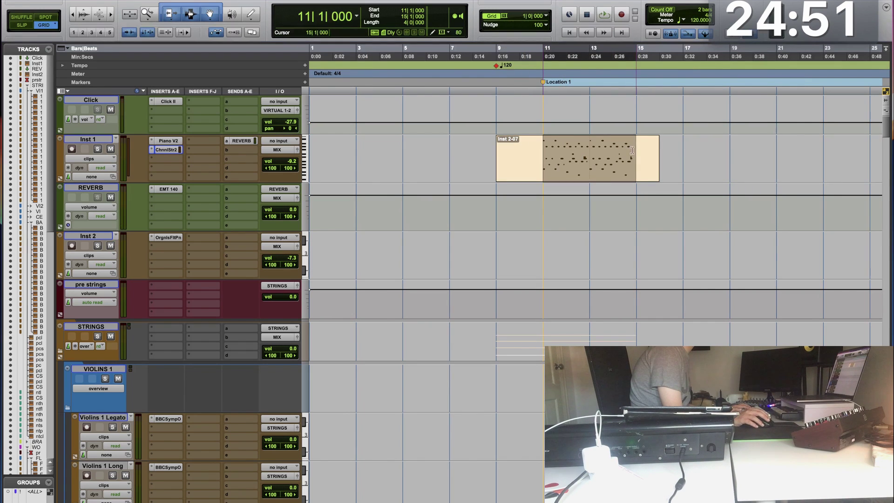
key(super+c)
click(443, 151)
key(super+v)
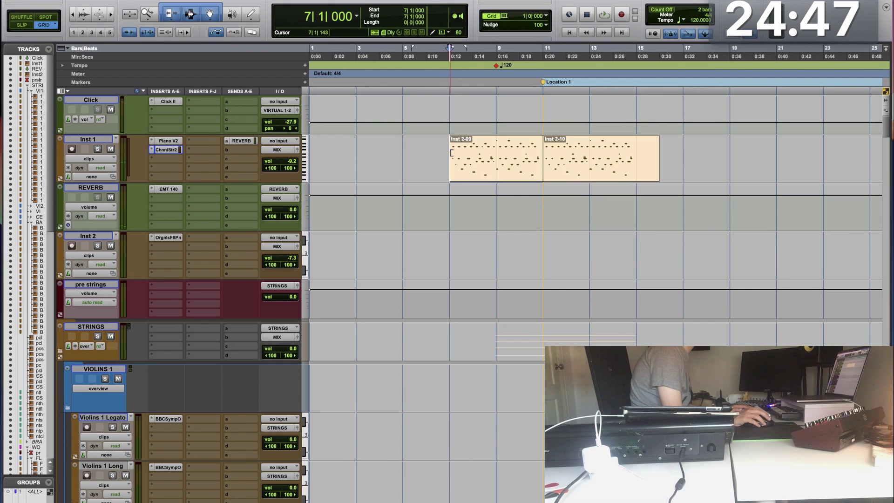
Step: Extend the pasted clip's start back to bar 6 and move it down to the Inst 2 track
drag(451, 152, 424, 151)
drag(470, 168, 452, 247)
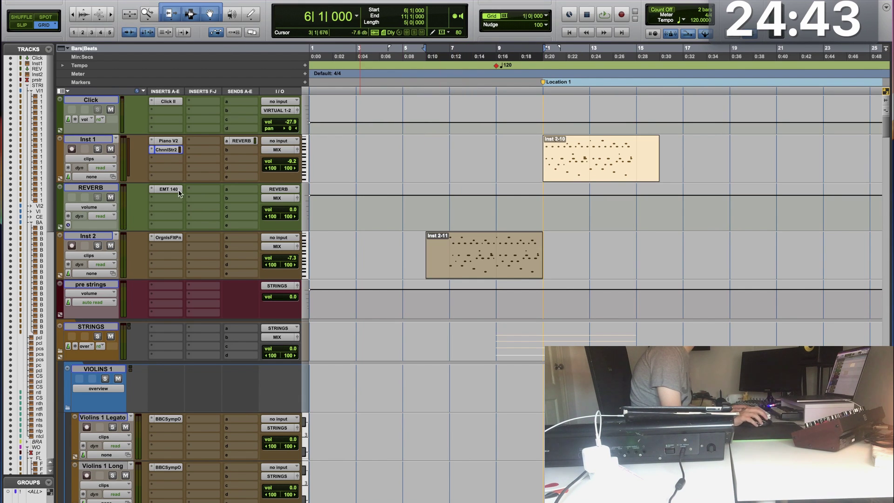
Step: Collapse the track folders and move the REVERB track down between CHOIR and pre mix
mouse_move(93, 192)
mouse_down()
mouse_move(97, 161)
mouse_move(92, 190)
mouse_up()
scroll(101, 171, down, 8)
scroll(96, 161, up, 8)
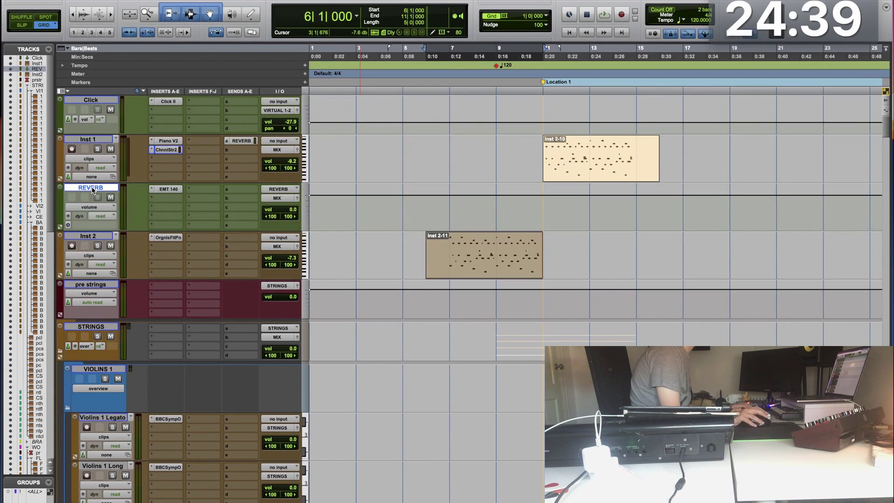
alt+click(61, 354)
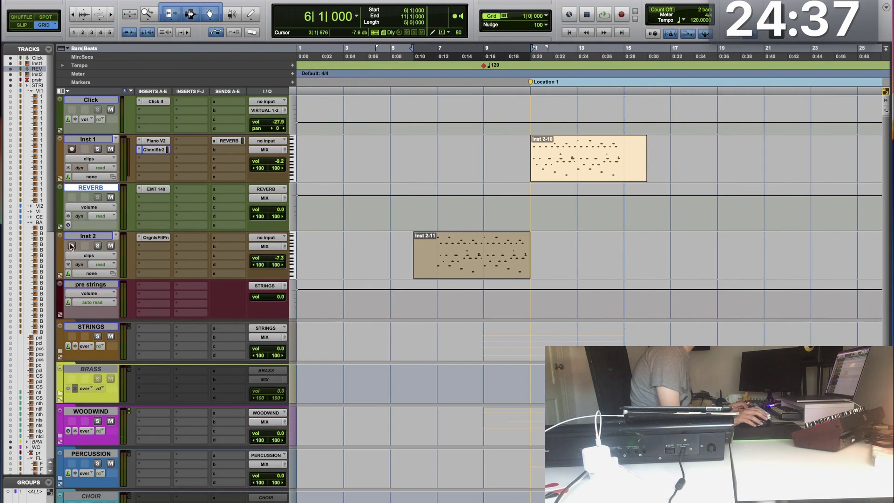
drag(93, 189, 66, 384)
scroll(78, 431, down, 4)
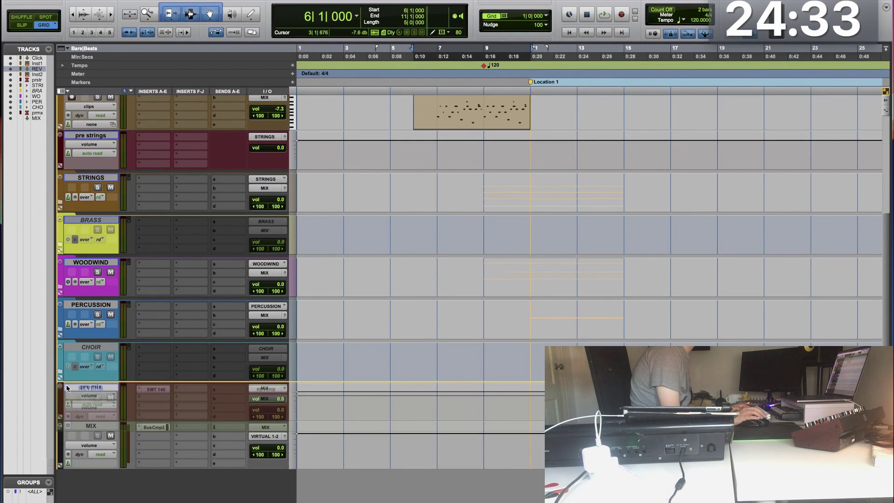
scroll(144, 364, up, 3)
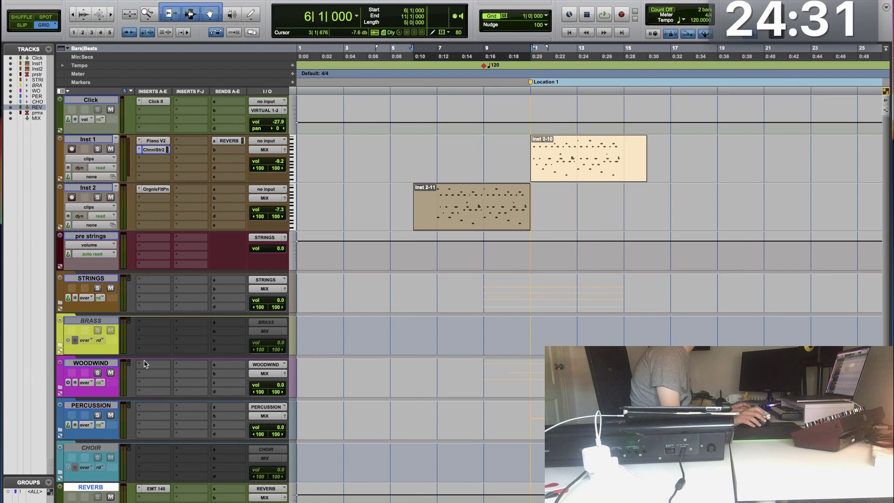
Step: Listen to the copied clip on Inst 2 from bar 7 and move it back up to Inst 1
click(433, 191)
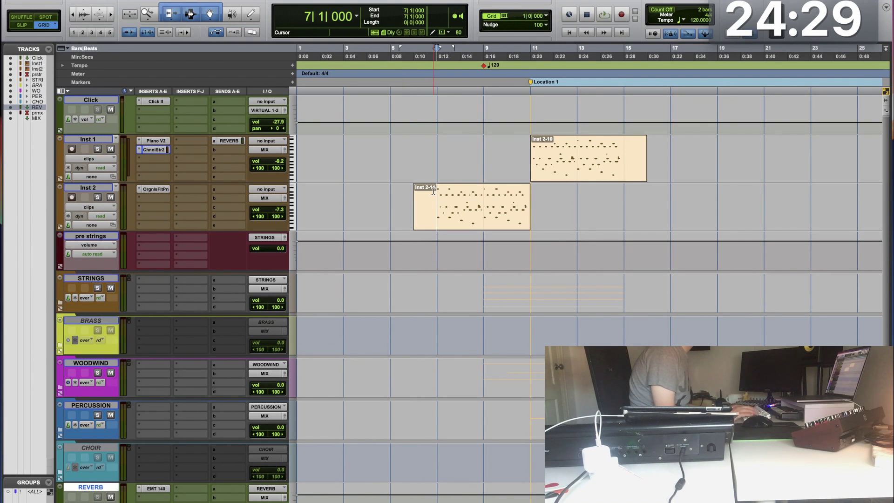
key(space)
key(super+bracketright)
scroll(415, 204, right, 3)
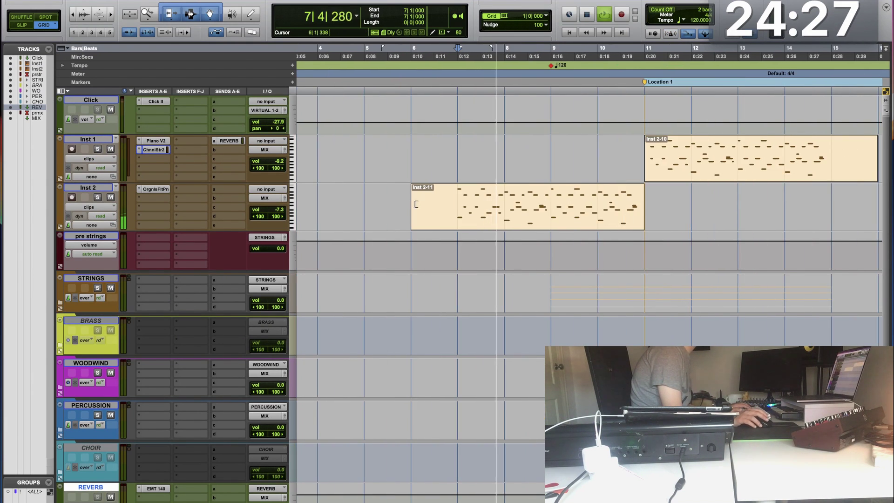
key(space)
click(484, 218)
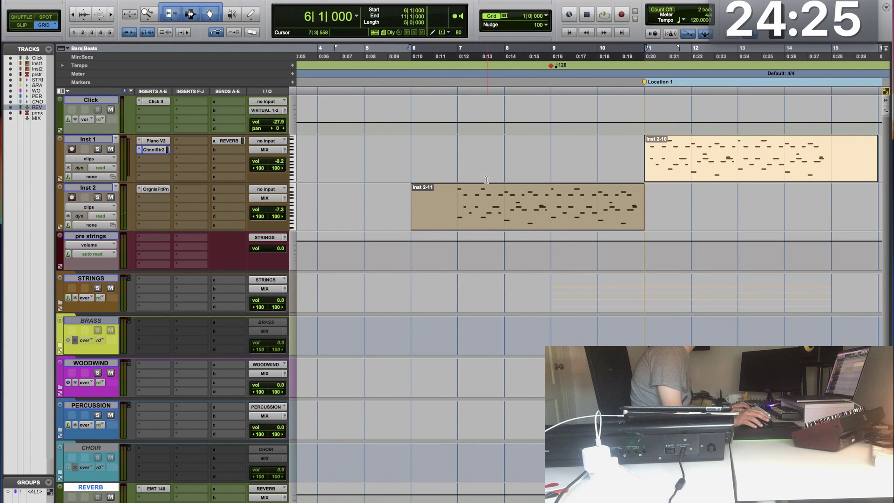
drag(498, 204, 497, 159)
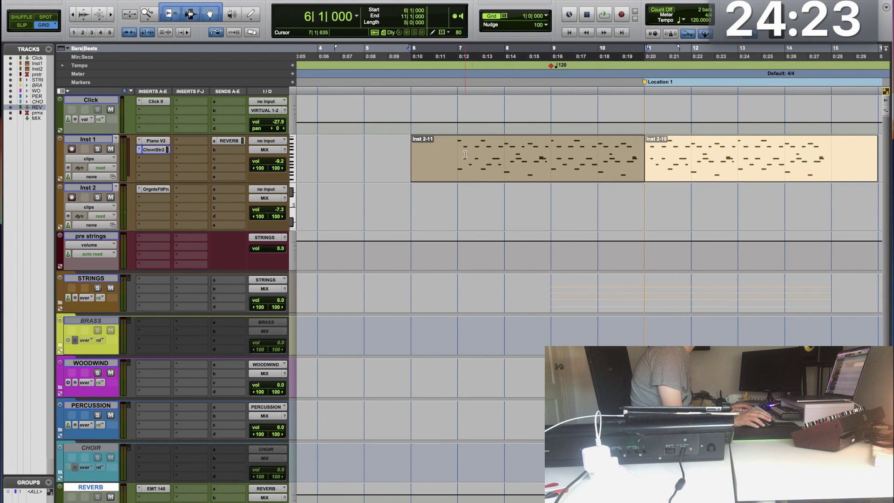
Step: Play the Inst 1 piano from bar 7 and lower its volume to -13.1 dB
key(space)
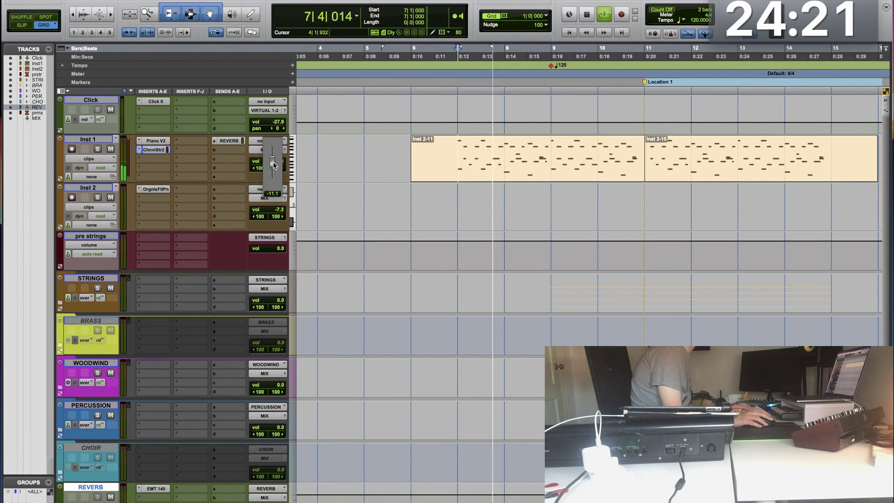
drag(273, 161, 273, 163)
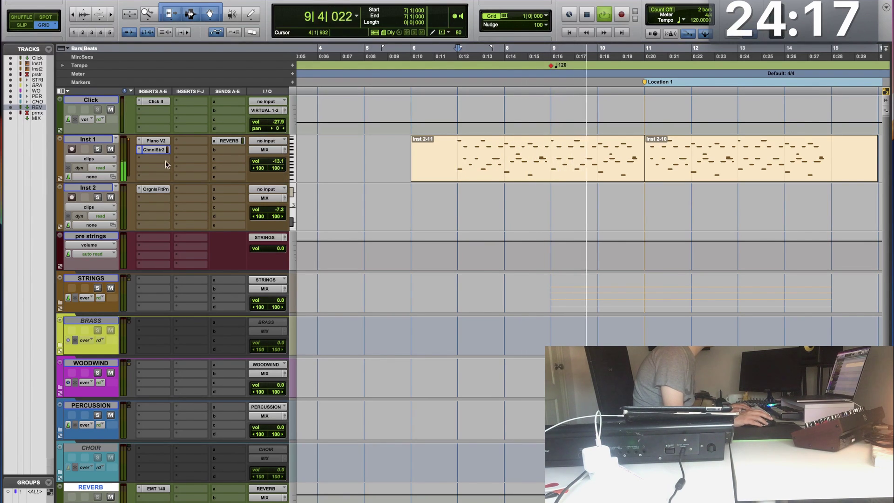
click(153, 161)
click(462, 203)
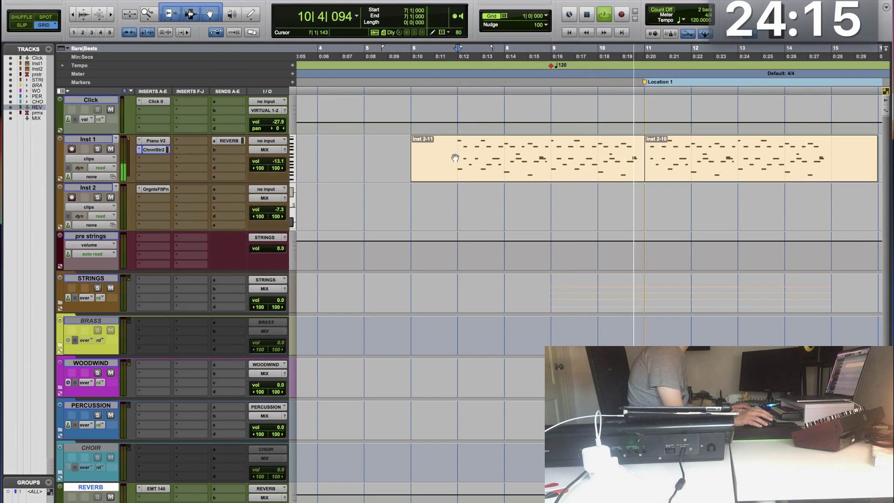
key(space)
Step: Copy bars 7 to 11 of the Inst 1 piano part and paste them at bar 3
drag(486, 159, 634, 167)
key(super+bracketleft)
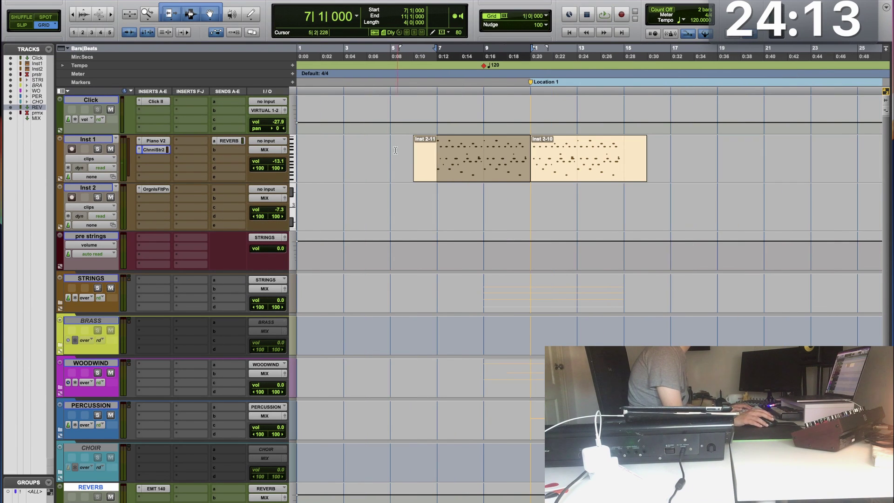
click(353, 152)
key(super+v)
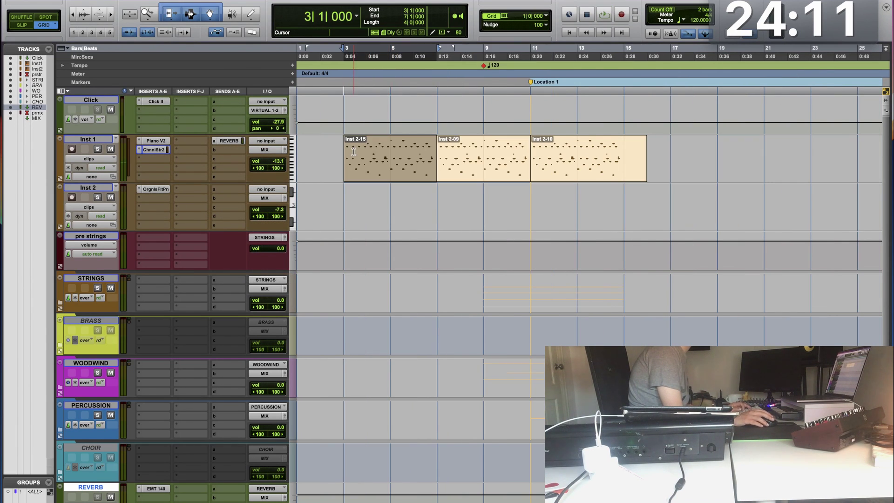
Step: Extend the start of the bar 7 piano clip to 6|4|284 and the start of the bar 3 clip back to bar 1
click(439, 163)
key(Delete)
key(super+v)
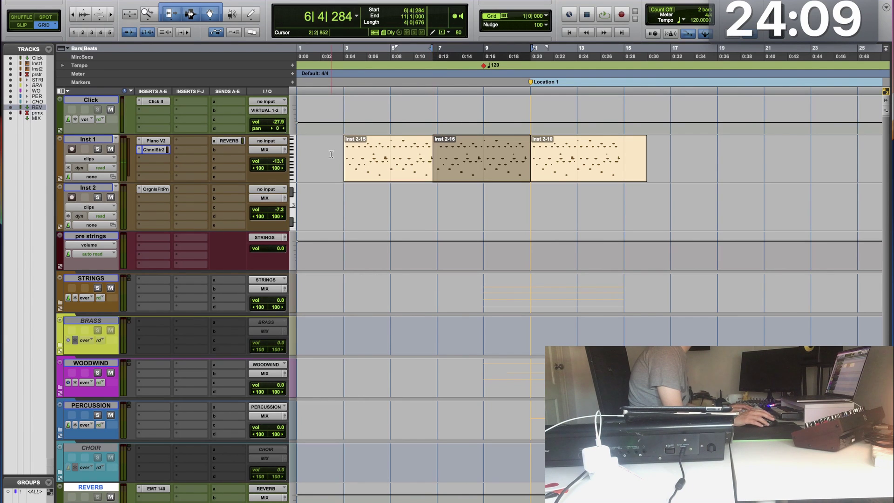
click(341, 152)
drag(344, 151, 302, 151)
Step: Play from bar 3 and add a memory location marker there
click(341, 151)
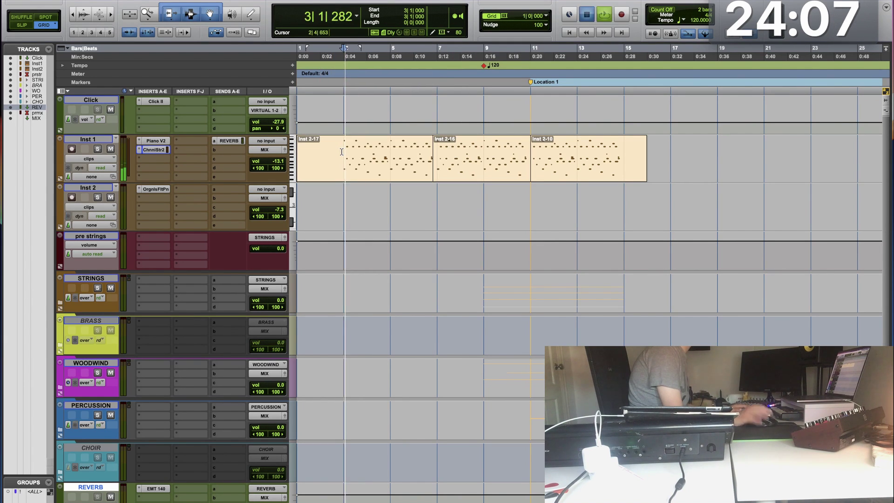
key(KP_Enter)
key(Return)
key(space)
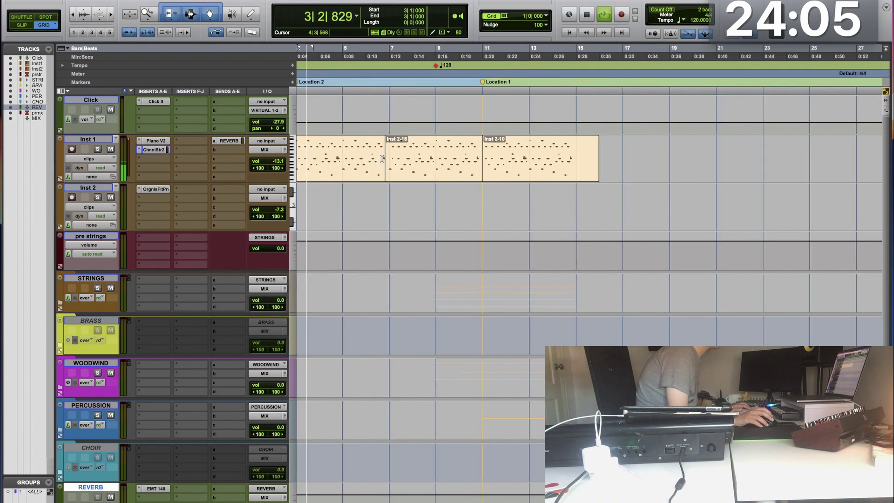
Step: Expand the STRINGS folder during playback, select the Violins 1 Legato track and look through the violin articulation tracks
key(super+[)
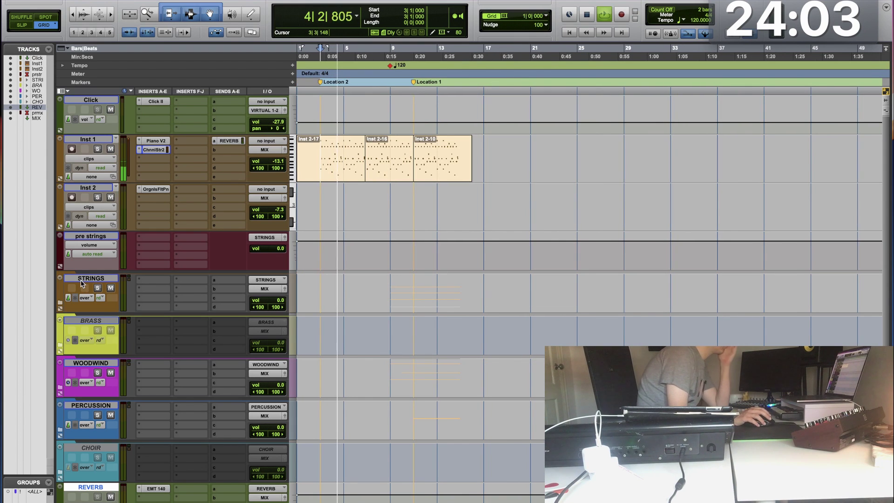
scroll(81, 283, down, 3)
scroll(80, 281, down, 2)
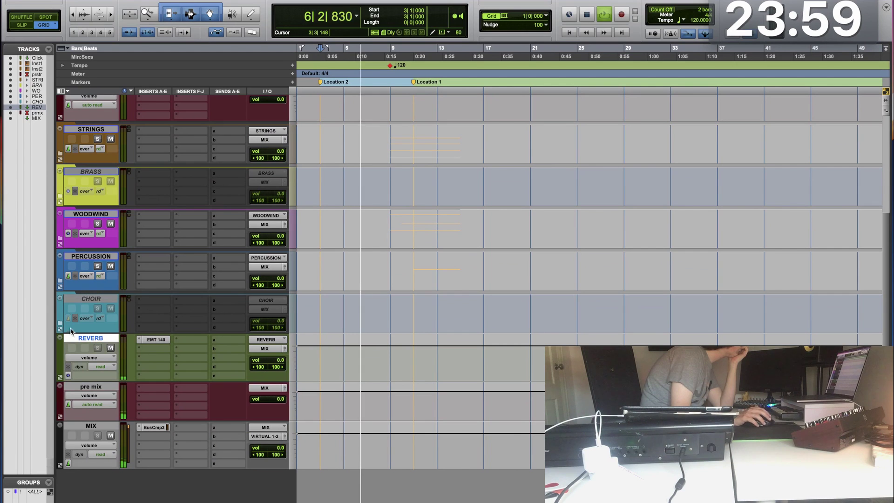
scroll(79, 264, up, 5)
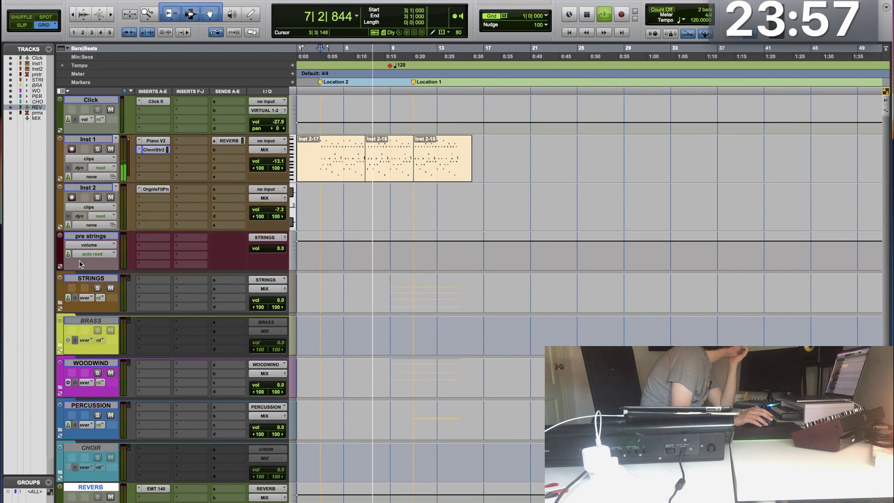
click(61, 304)
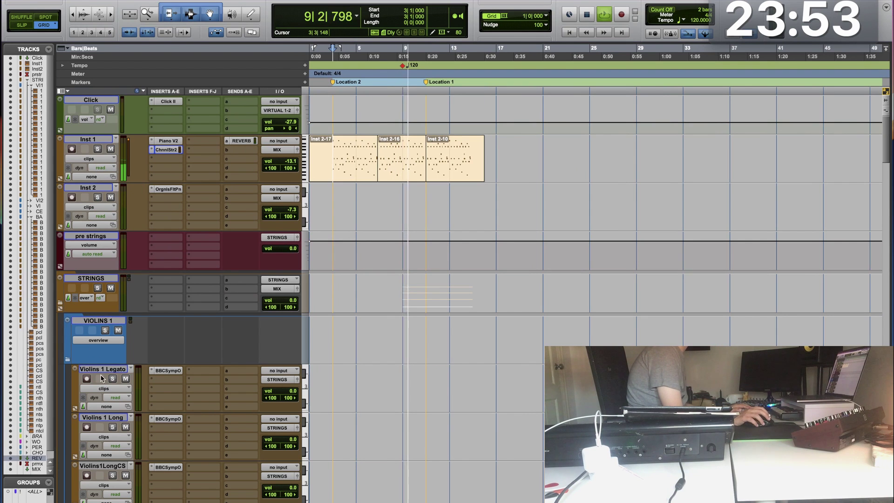
scroll(101, 367, down, 5)
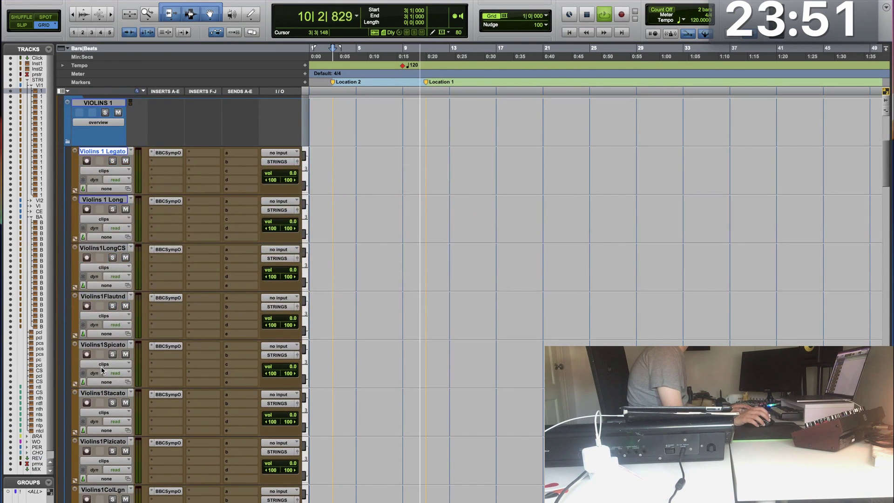
scroll(101, 367, down, 3)
scroll(101, 369, up, 8)
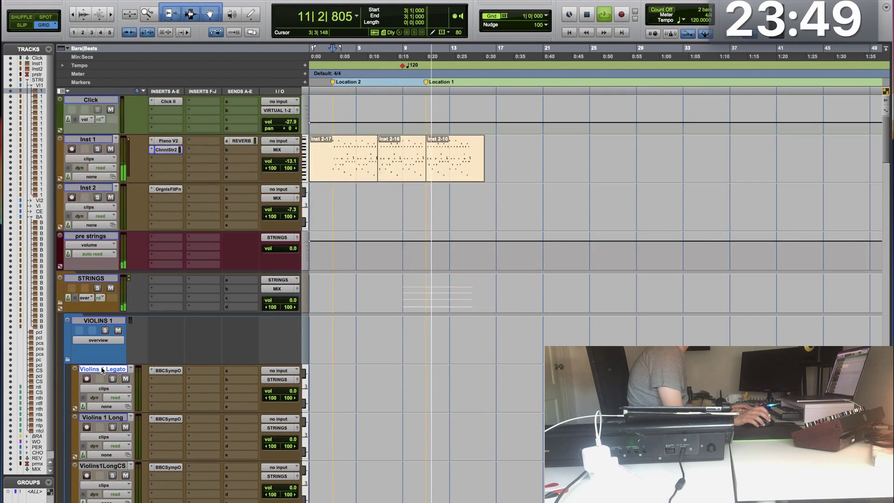
click(456, 166)
key(super+bracketright)
key(super+bracketright)
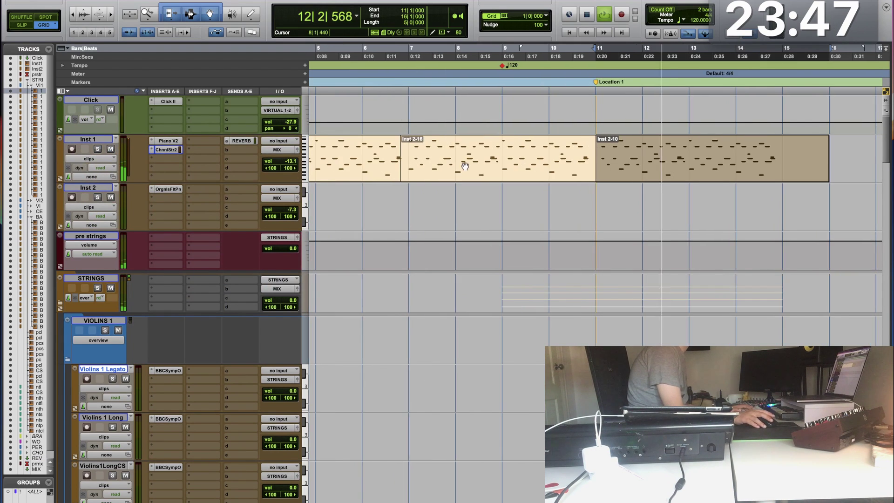
shift+click(686, 147)
key(space)
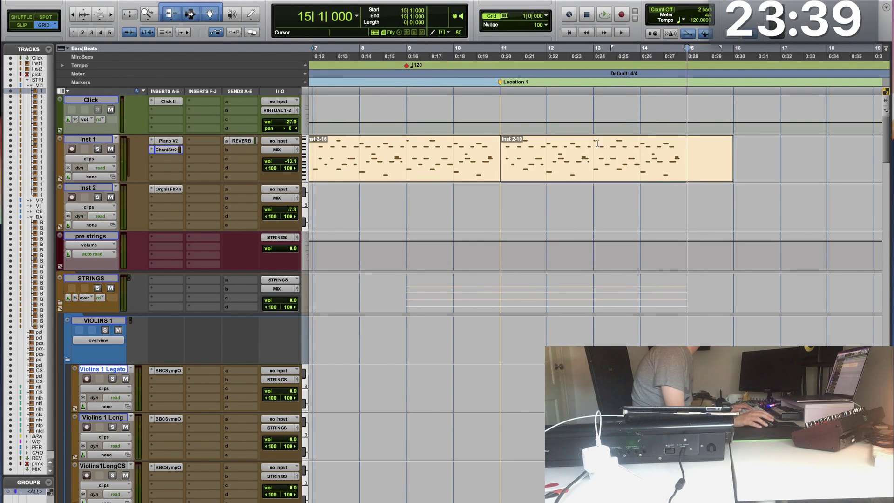
key(alt+r)
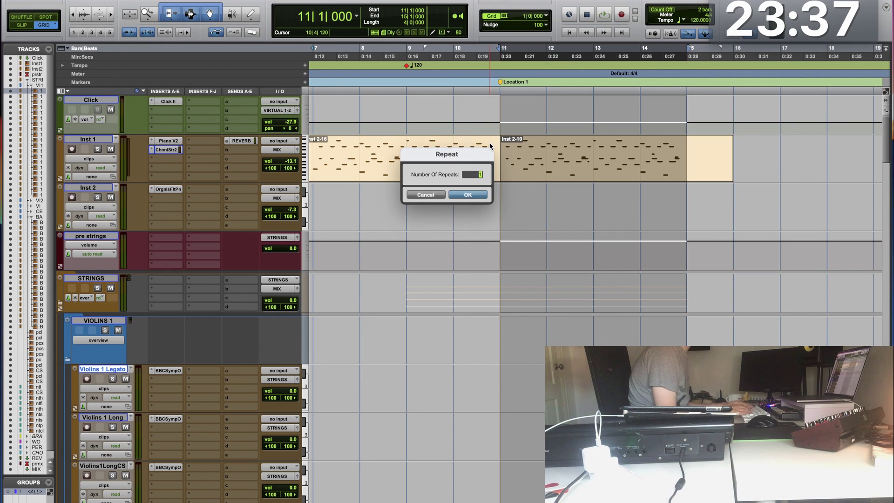
key(Escape)
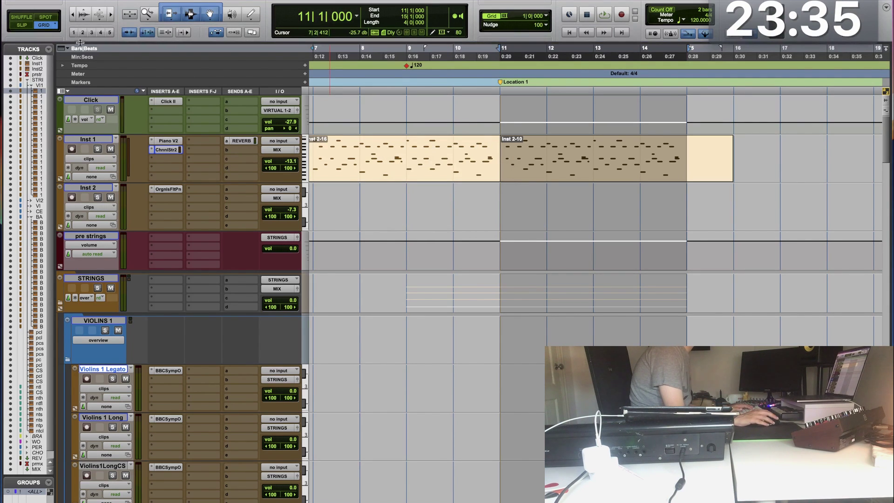
Step: Switch to relative grid mode, select bars 11 to 15 on the Inst 1 piano track and repeat them 3 times
click(48, 26)
click(48, 29)
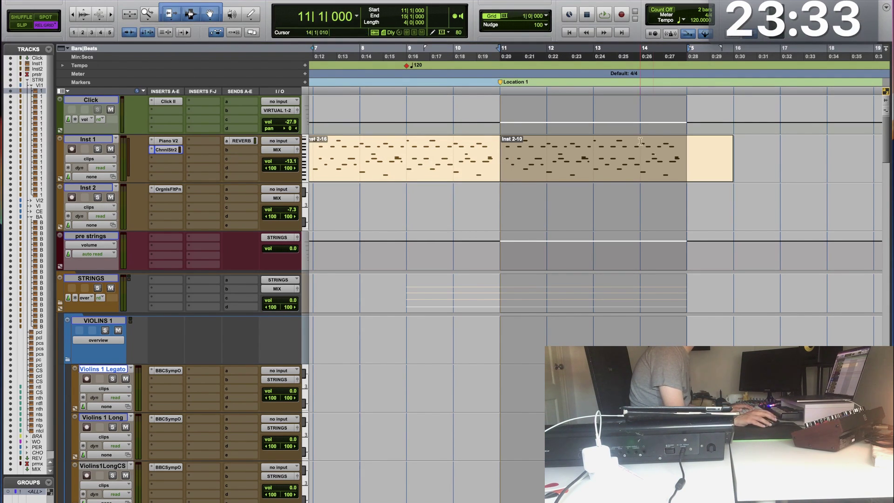
drag(688, 147, 512, 139)
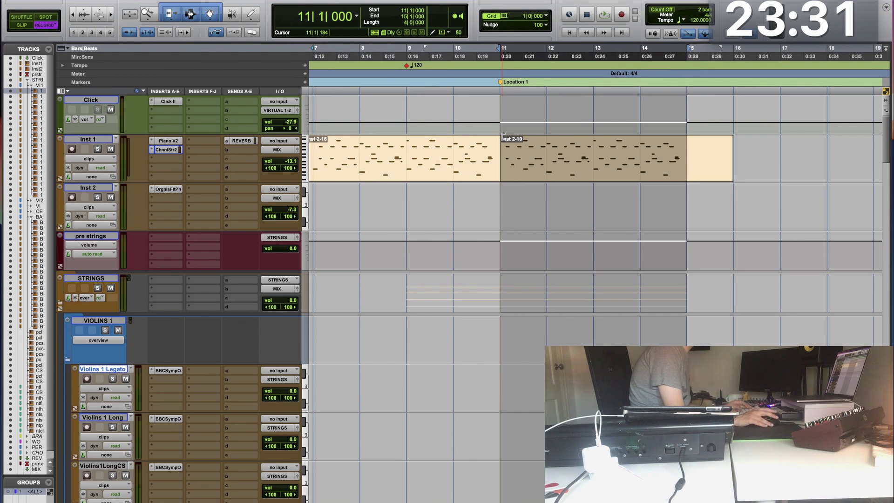
key(alt+r)
text(3)
key(Return)
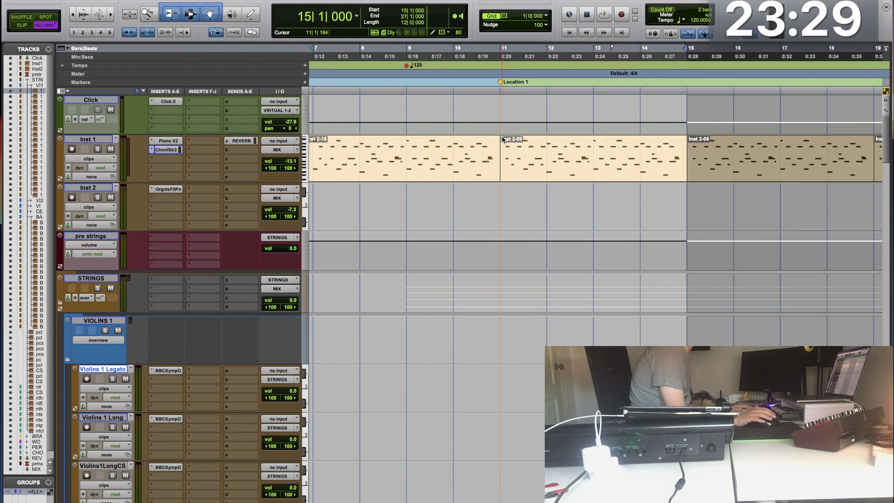
key(space)
key(space)
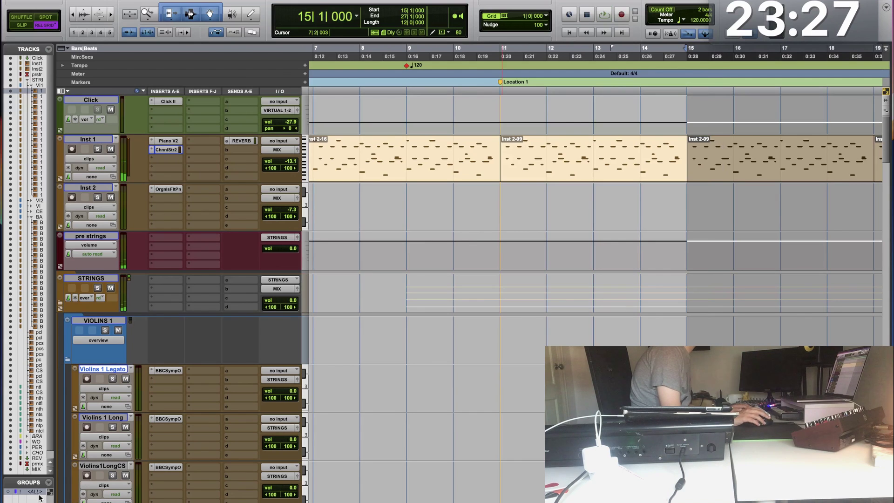
Step: Extend the start of the bar 15 piano clip back to 14|4|602 and play across the join
click(700, 228)
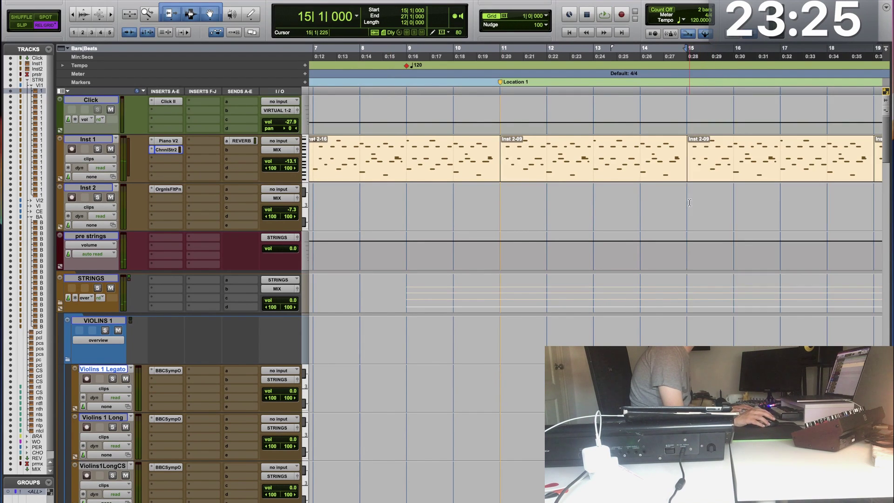
key(t)
key(t)
drag(598, 155, 580, 153)
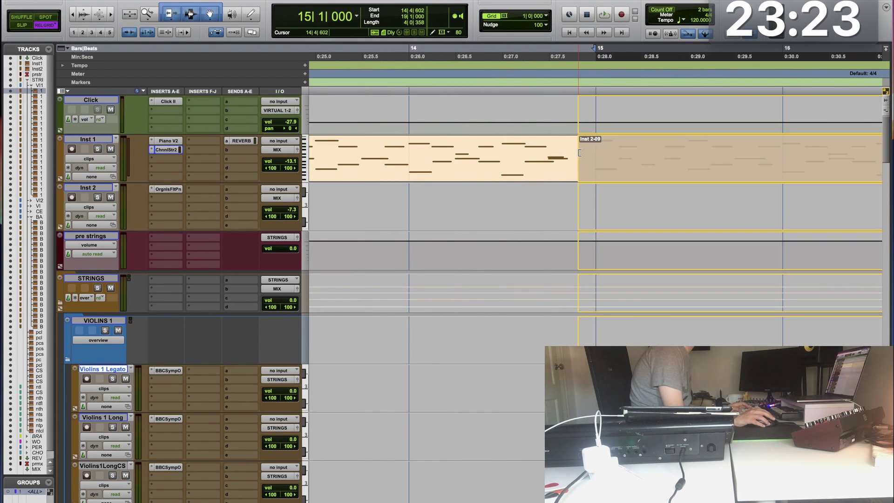
key(space)
key(r)
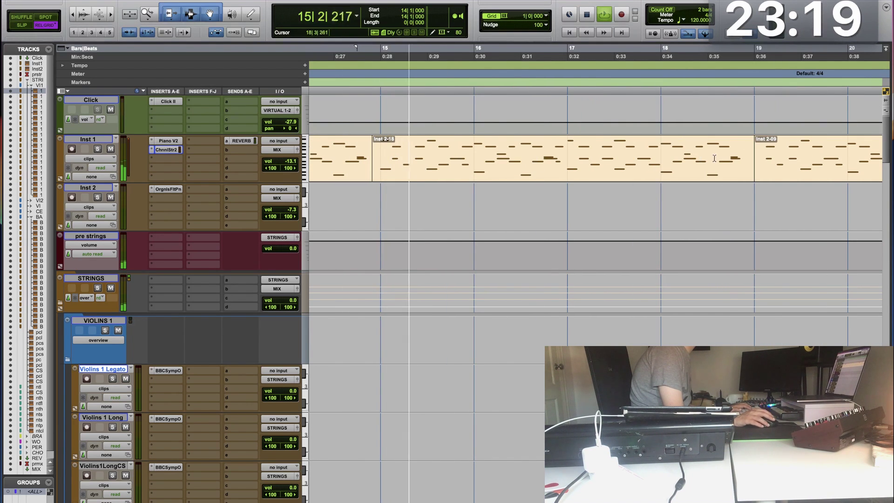
Step: Stop playback and extend the start of the bar 19 piano clip back to 18|4|100
key(space)
drag(750, 159, 728, 157)
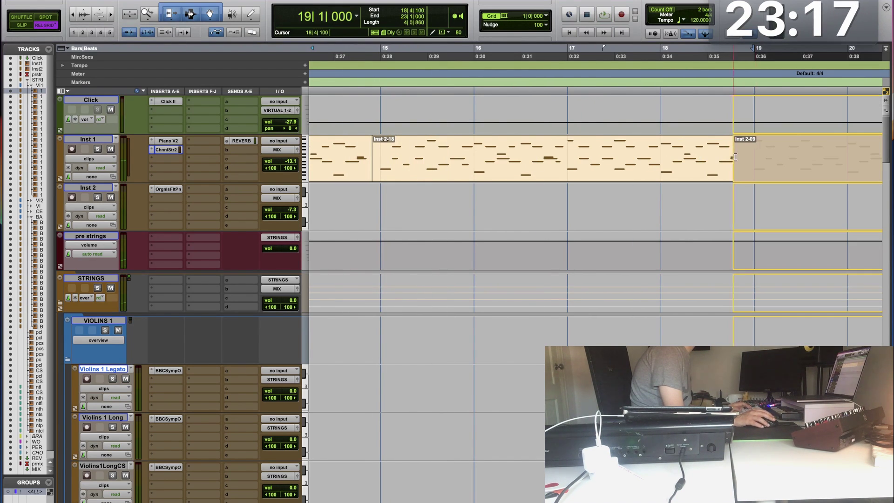
key(super+z)
Step: Extend the start of the bar 23 piano clip back to 22|4|366 and play the join from bar 22
scroll(699, 179, right, 5)
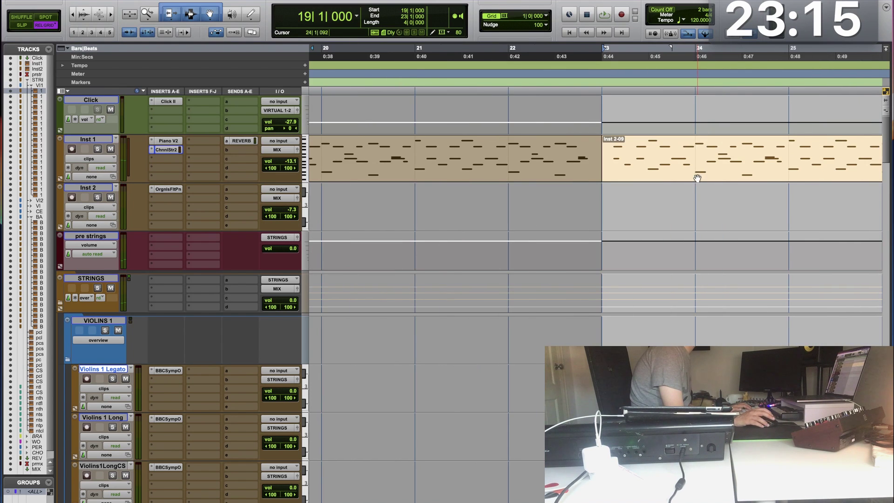
click(608, 151)
key(super+space)
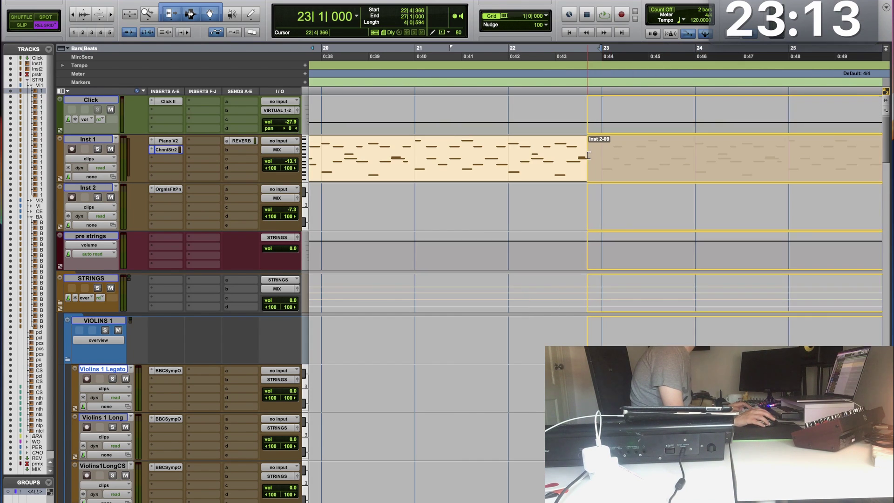
key(space)
key(space)
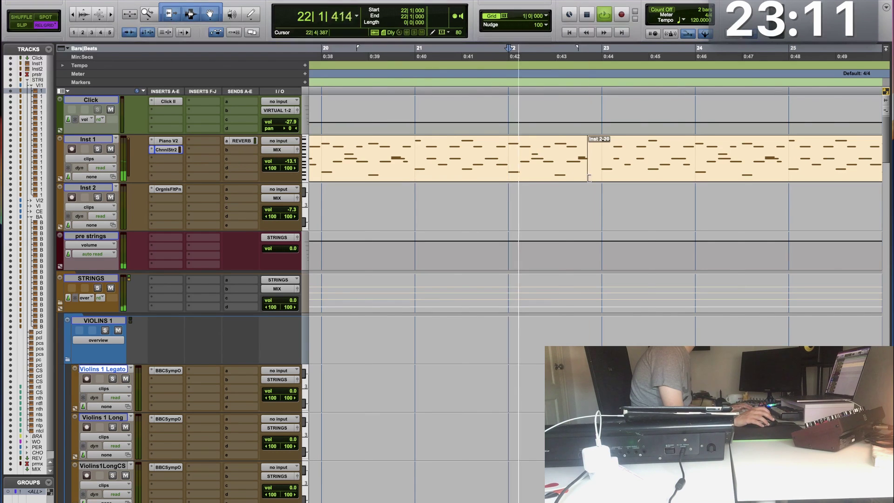
key(super+bracketleft)
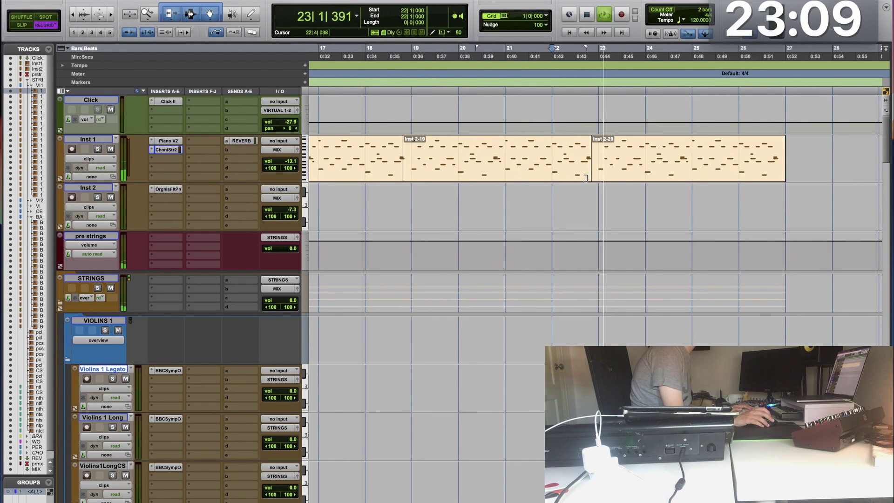
key(super+bracketleft)
key(super+bracketleft)
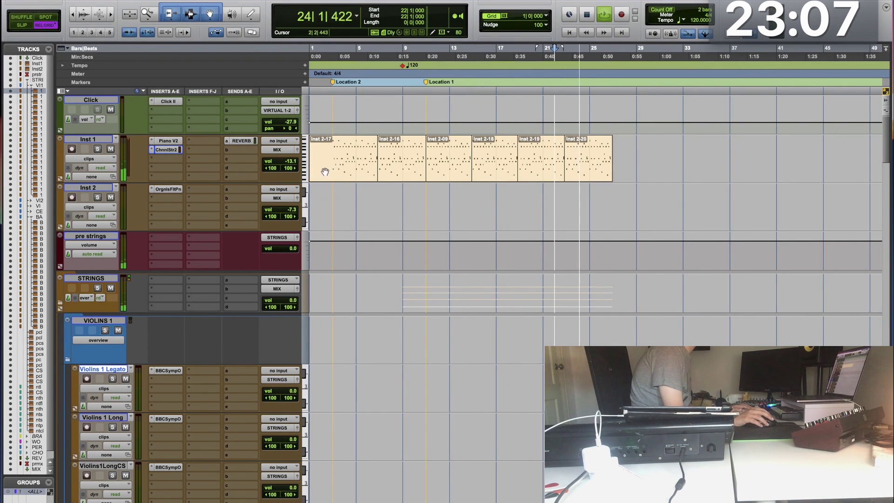
key(space)
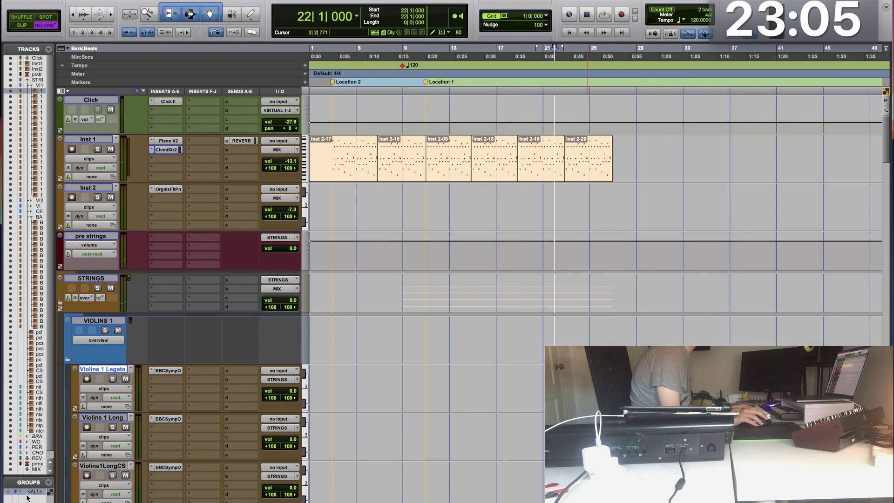
Step: Play the piano intro from bar 4 and lower the Inst 1 volume to -14.4 dB
click(354, 149)
key(super+bracketright)
key(super+bracketright)
key(super+bracketright)
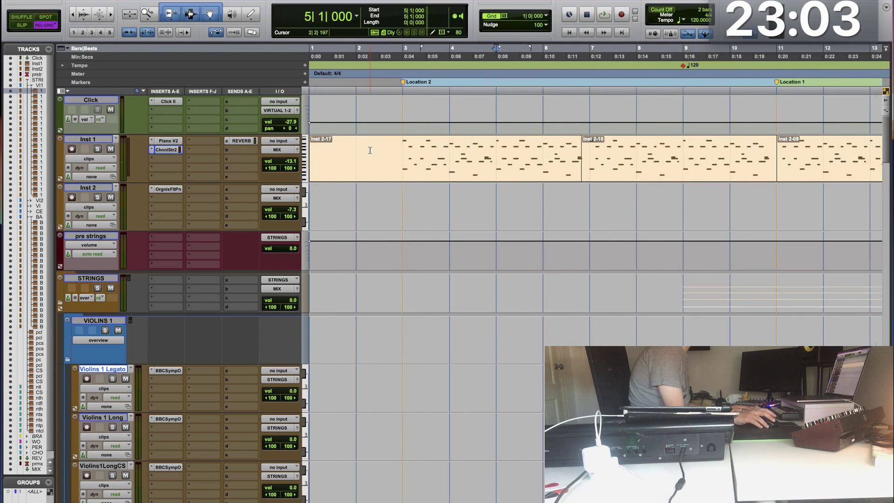
key(space)
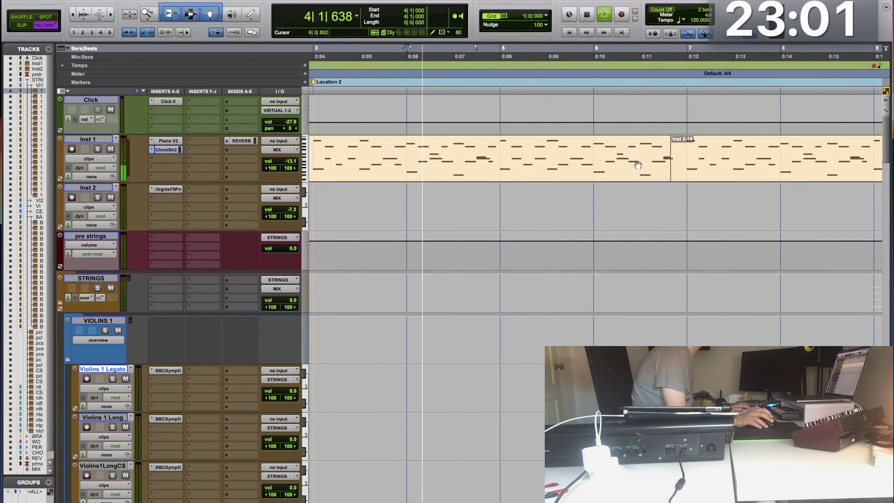
key(super+bracketleft)
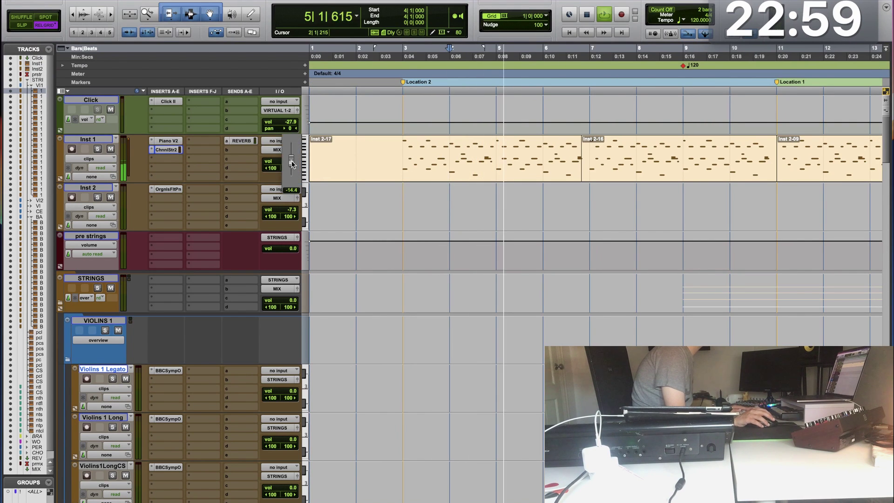
Step: Switch back to absolute grid mode and consolidate the two Inst 1 piano clips between bars 1 and 11
click(46, 25)
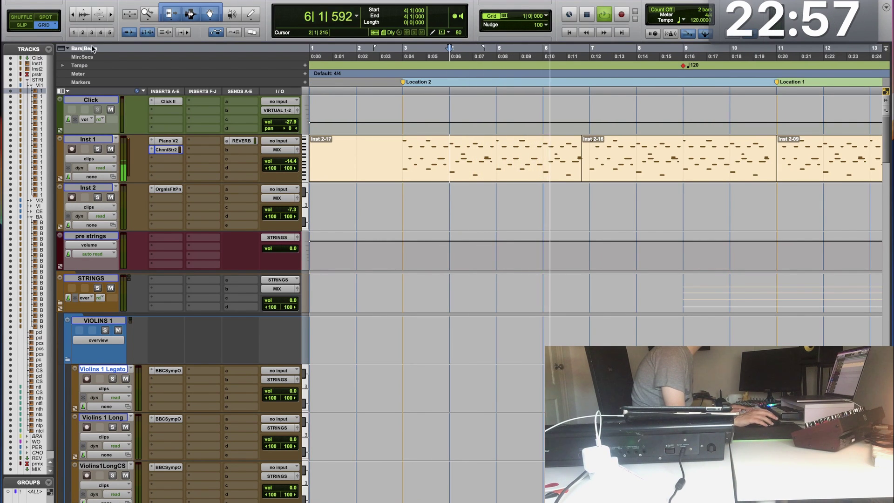
click(585, 173)
shift+click(429, 172)
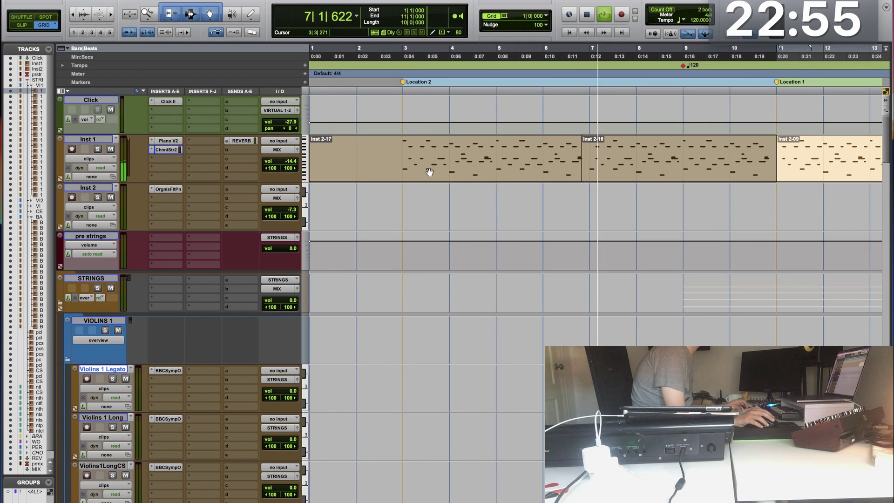
key(alt+shift+3)
Step: Open the consolidated intro clip in the MIDI editor, lower the velocities of all its notes and play from bar 3
double_click(412, 169)
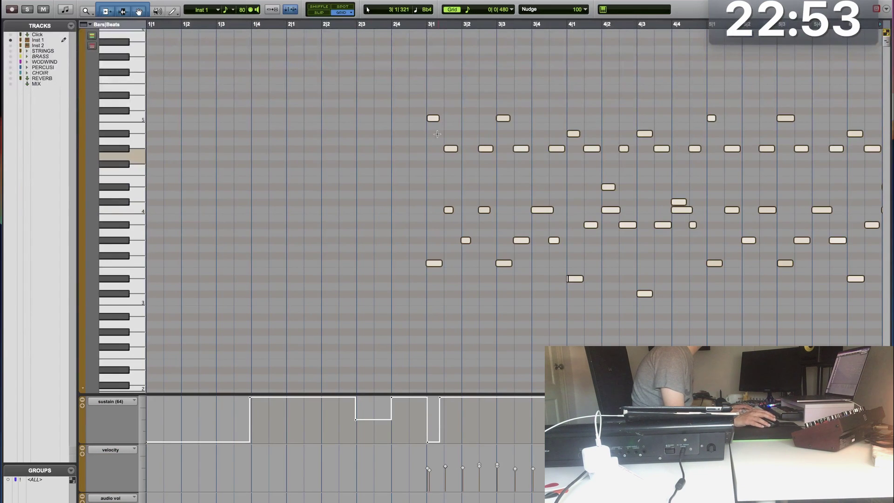
key(ctrl+a)
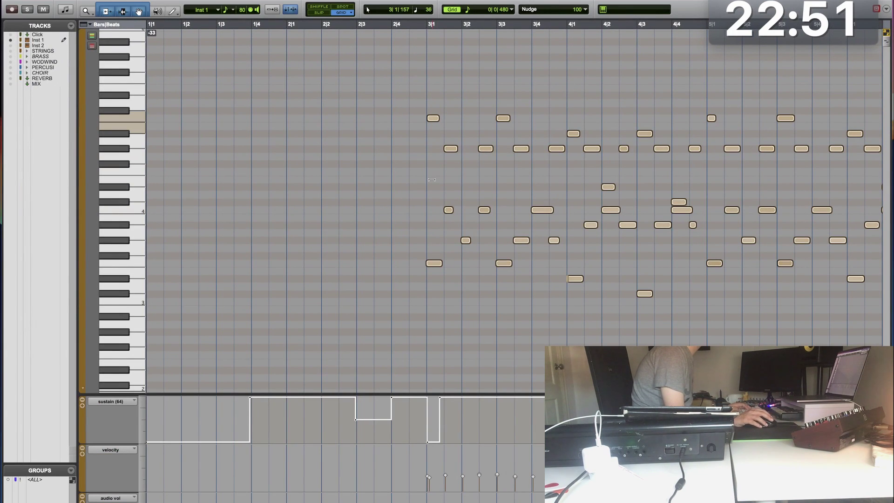
key(space)
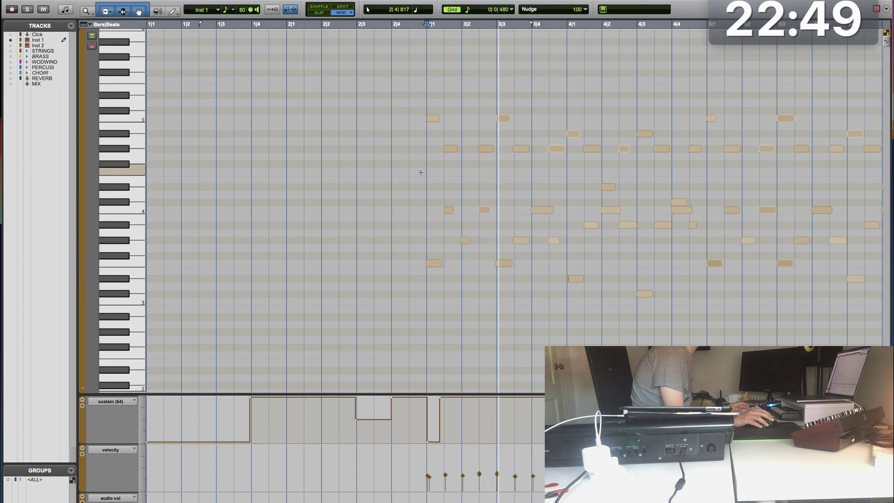
key(ctrl+w)
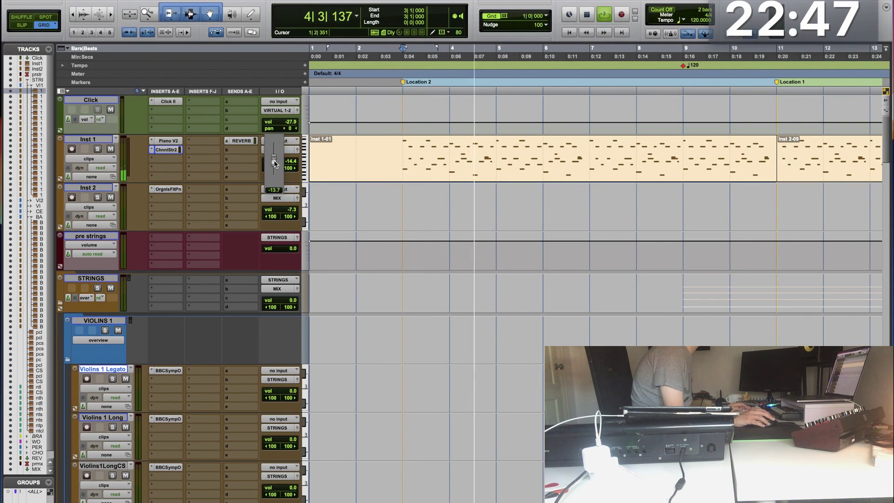
Step: Select and record-arm the Violins1Flautnd track to try its sound over the piano playback
scroll(104, 386, down, 4)
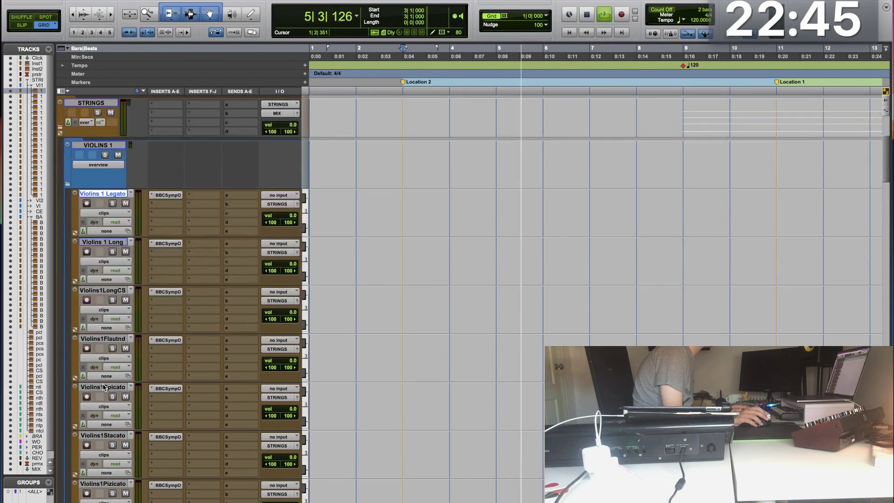
click(99, 339)
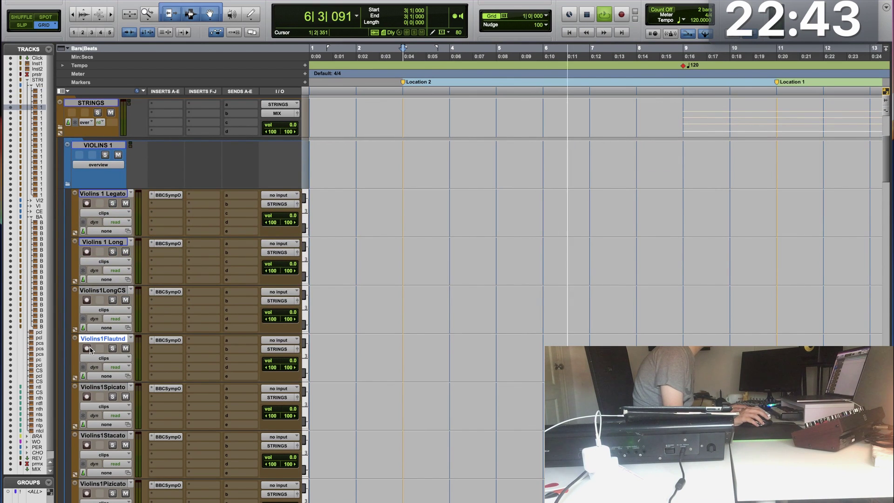
click(87, 348)
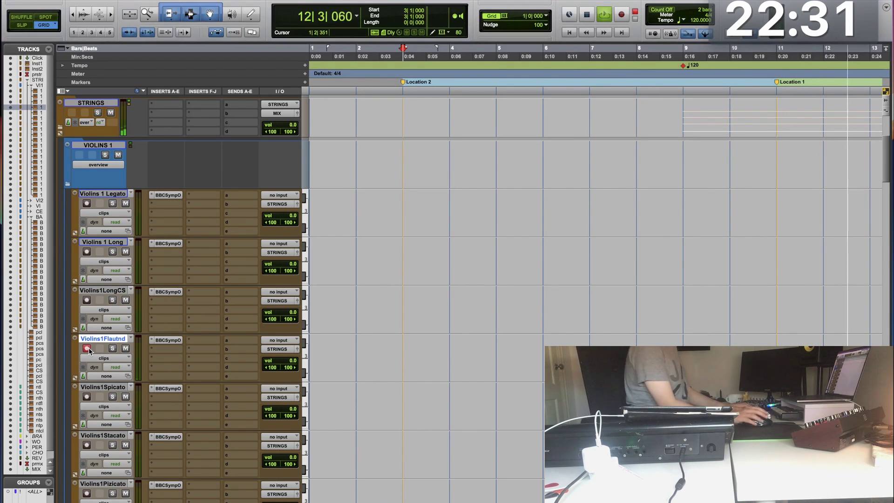
key(ctrl+bracketleft)
key(ctrl+bracketleft)
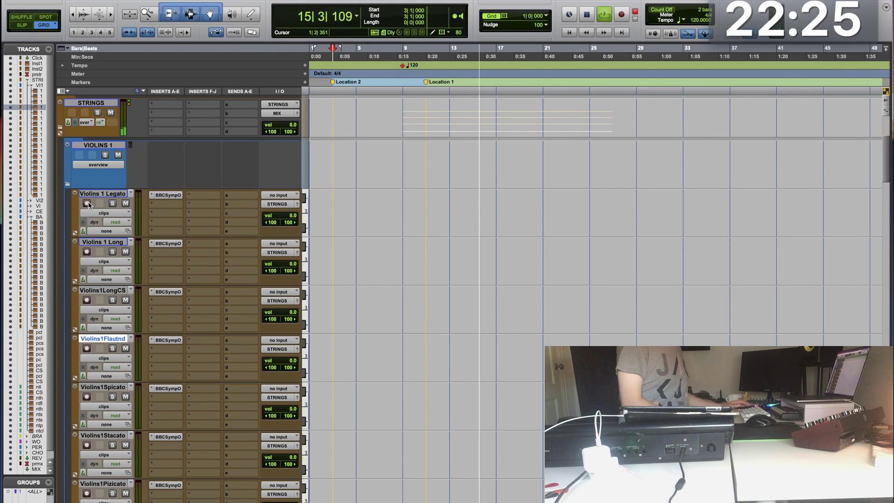
Step: Add a memory location marker named violin, move it to bar 19 and restart playback from bar 3
key(ctrl+bracketright)
key(KP_Enter)
text(v)
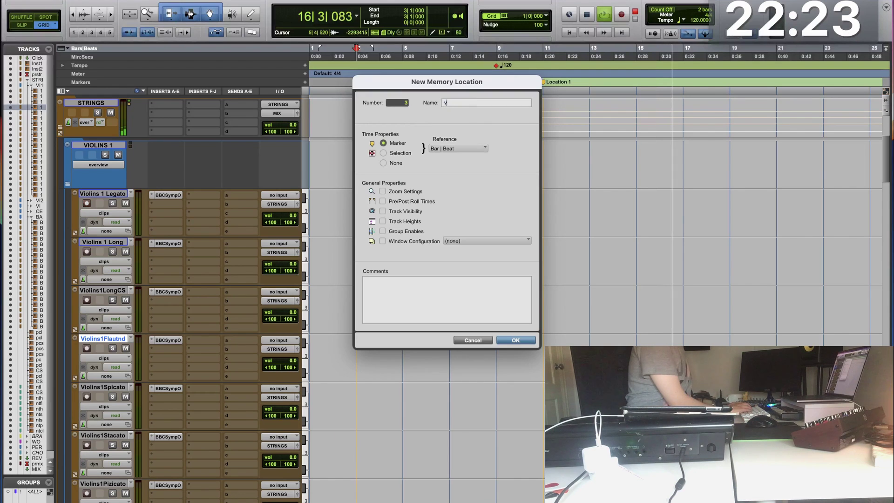
text(iolin)
key(Return)
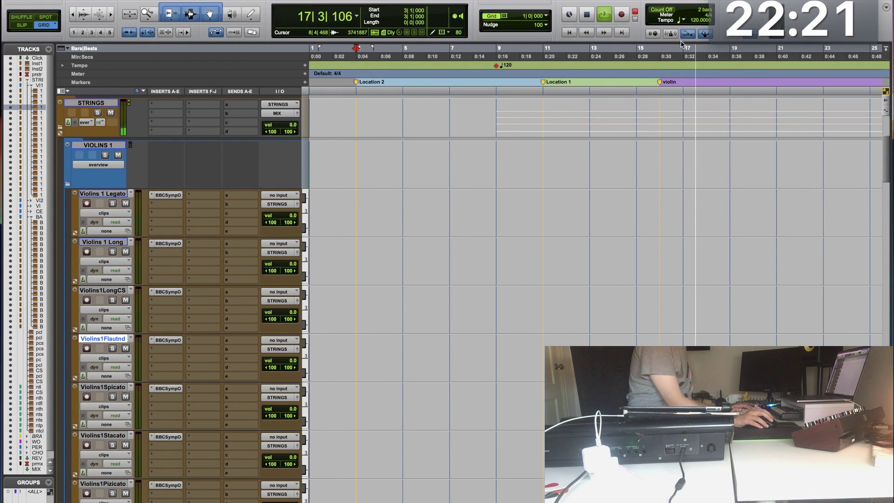
drag(660, 88, 733, 84)
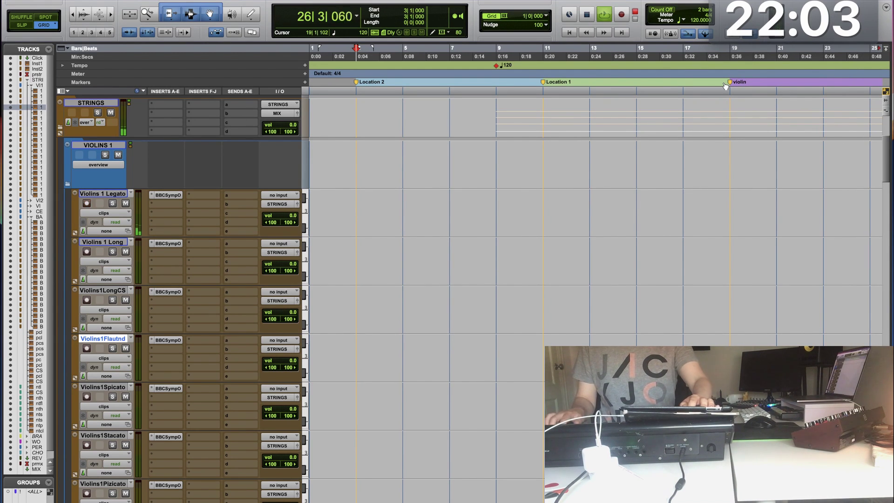
key(space)
key(space)
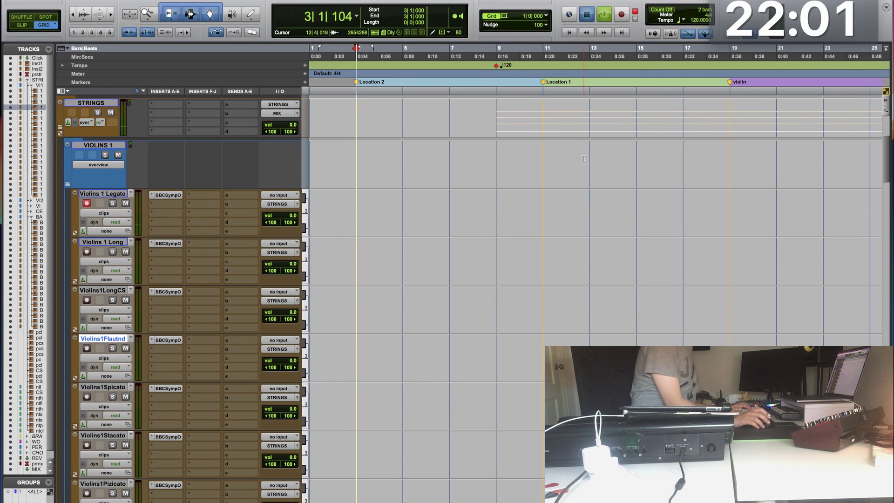
Step: Play the arrangement from bar 15, then move the playback start to bar 17, ahead of the violin marker
key(space)
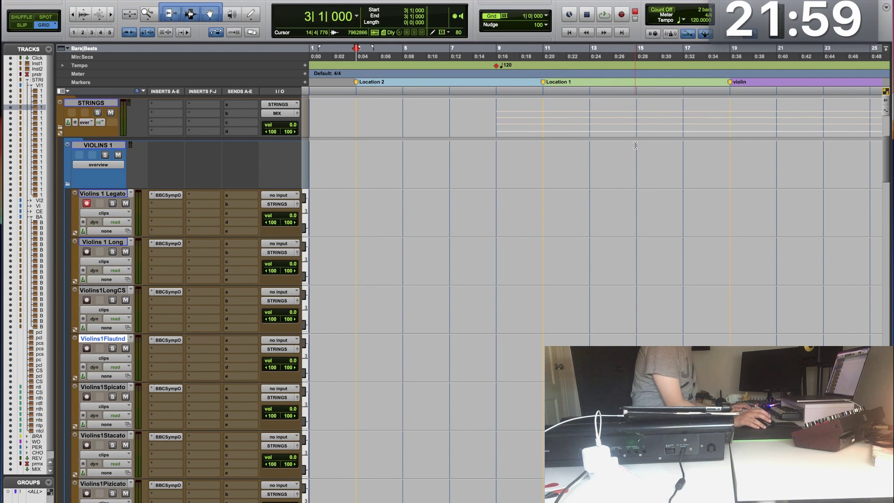
click(635, 145)
key(space)
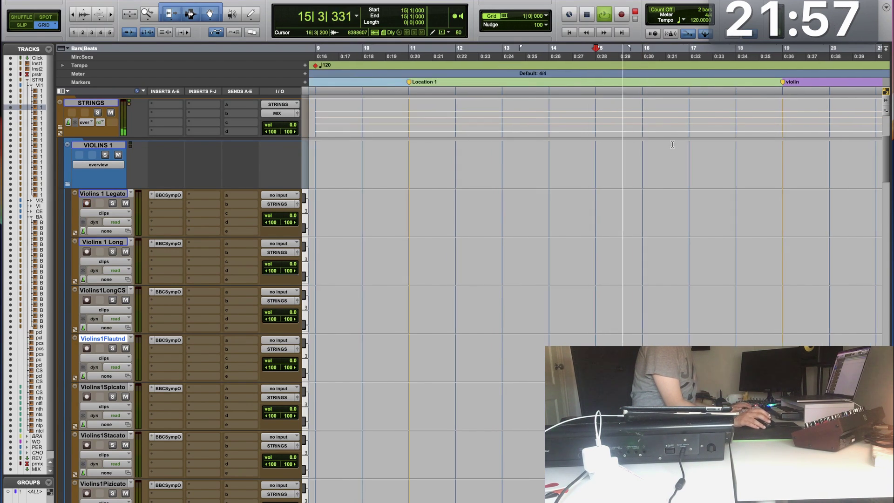
click(570, 152)
key(super+bracketright)
key(shift+r)
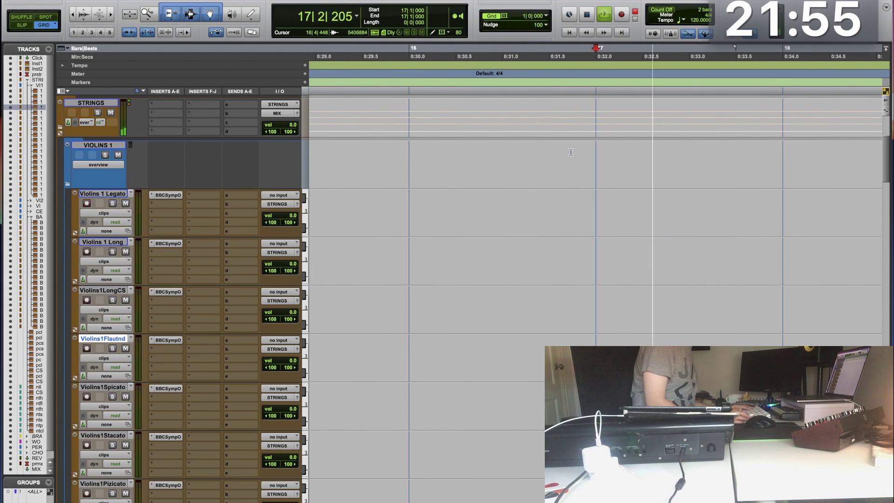
key(KP_Enter)
key(Escape)
key(super+bracketleft)
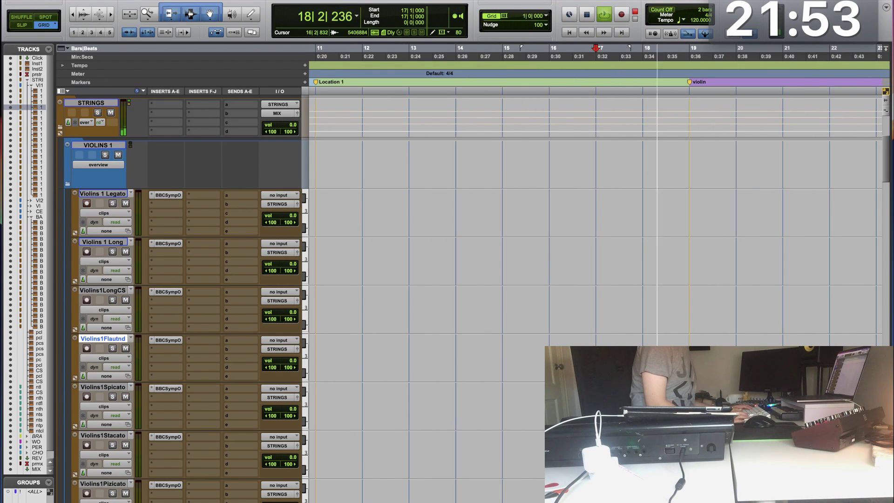
Step: Record a violin melody on the Violins 1 Legato track, starting from bar 17
key(super+space)
key(space)
key(super+space)
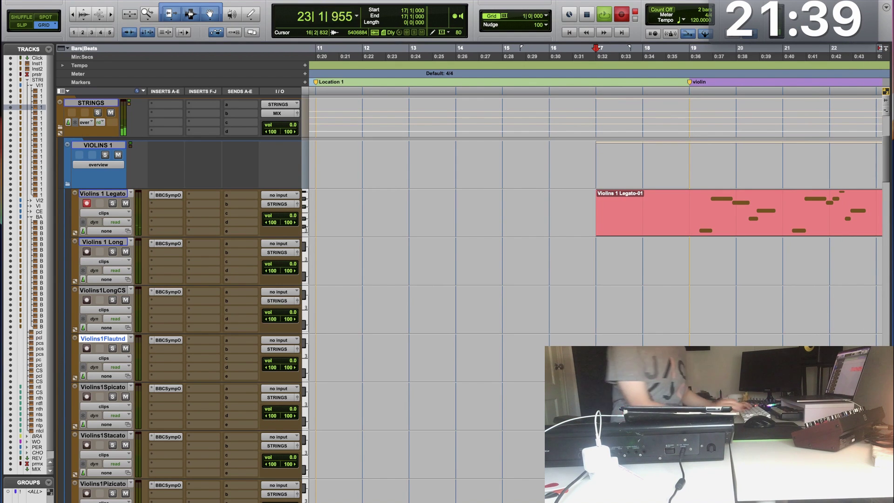
key(space)
Step: Open the Violins 1 Legato clip in the MIDI editor, lower its Bb3 note near bar 22 beat 2 to G3 and play from bar 22
click(723, 225)
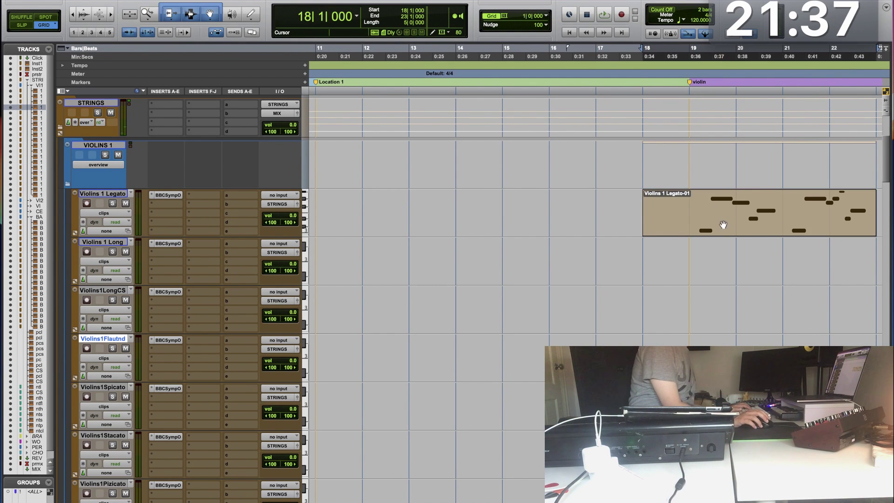
double_click(641, 228)
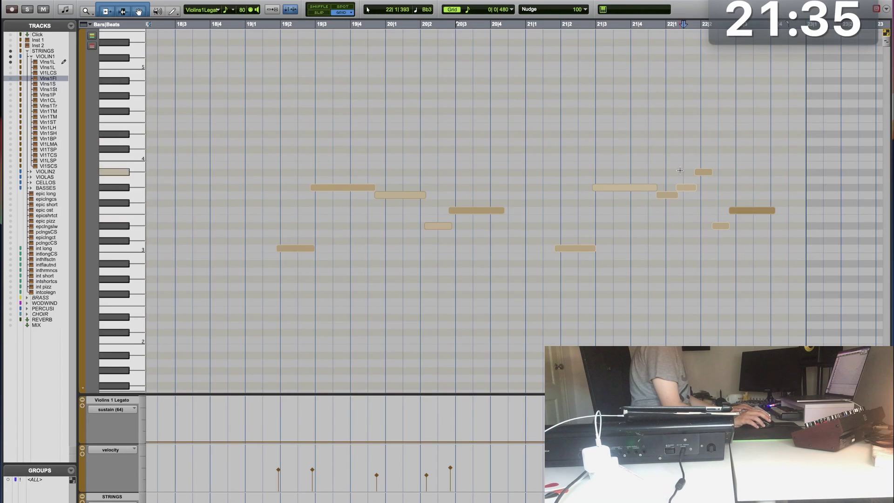
key(t)
key(t)
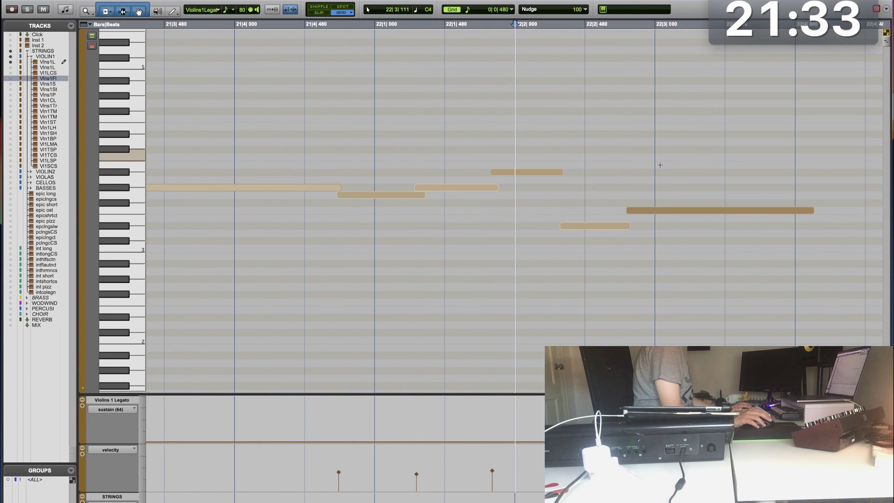
click(522, 173)
drag(523, 174, 522, 197)
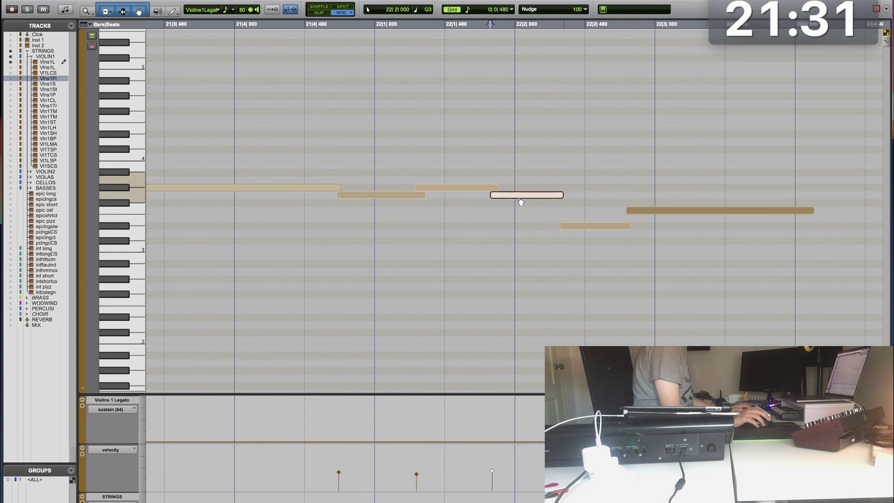
click(362, 168)
key(space)
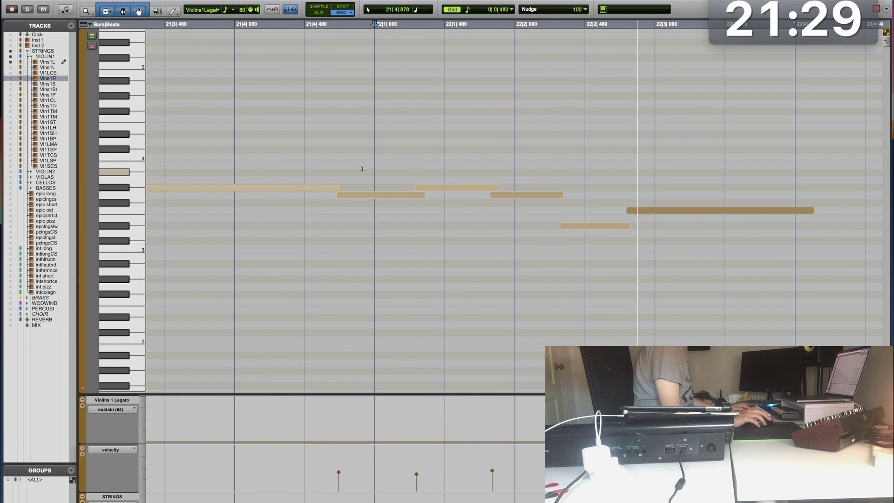
Step: Return to the arrangement and repeat bars 19 to 23 of the Violins 1 Legato clip three times
key(super+equal)
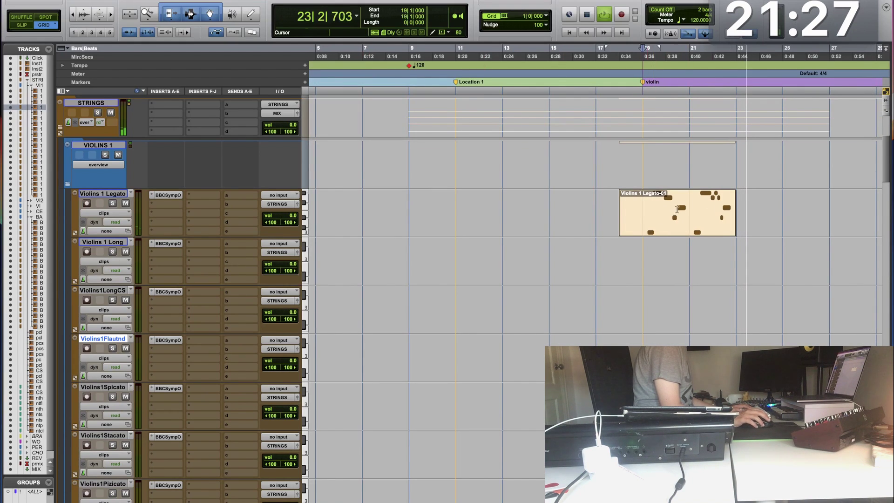
drag(650, 211, 730, 212)
key(alt+r)
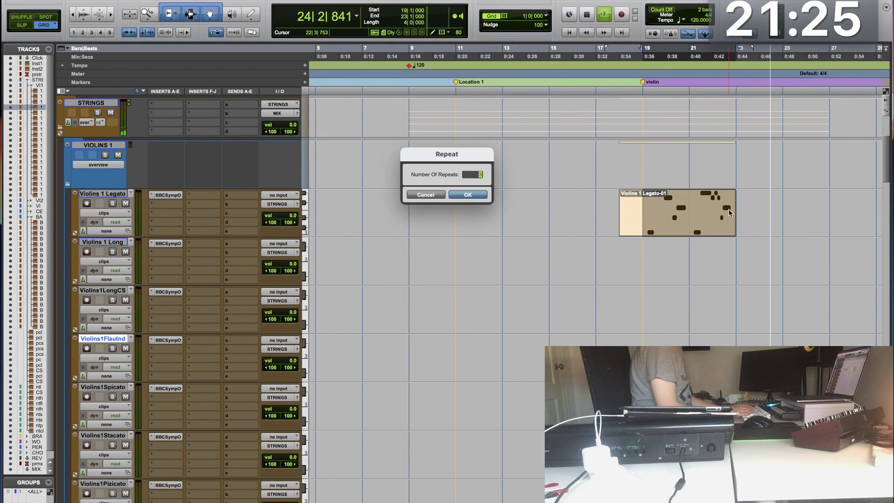
key(Return)
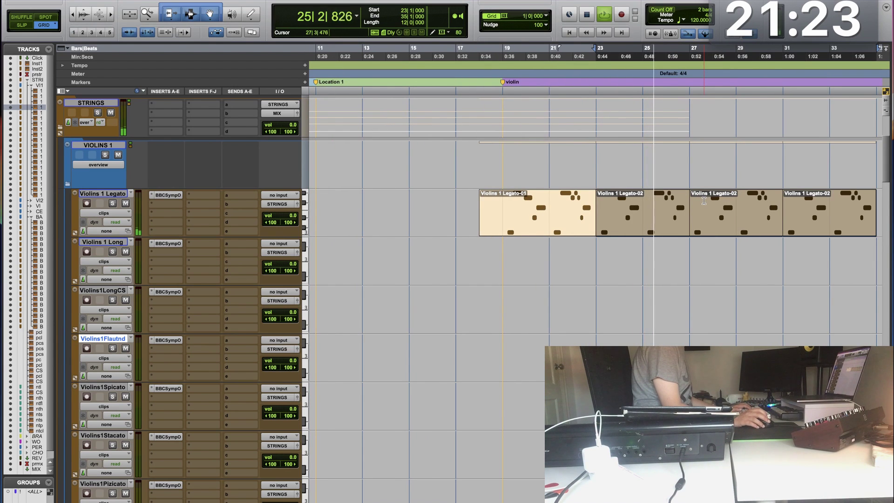
key(super+bracketleft)
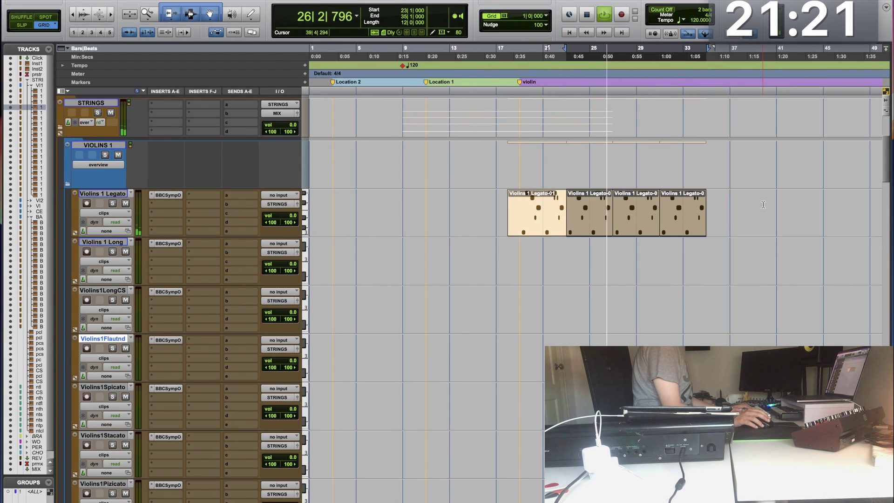
key(super+bracketright)
key(space)
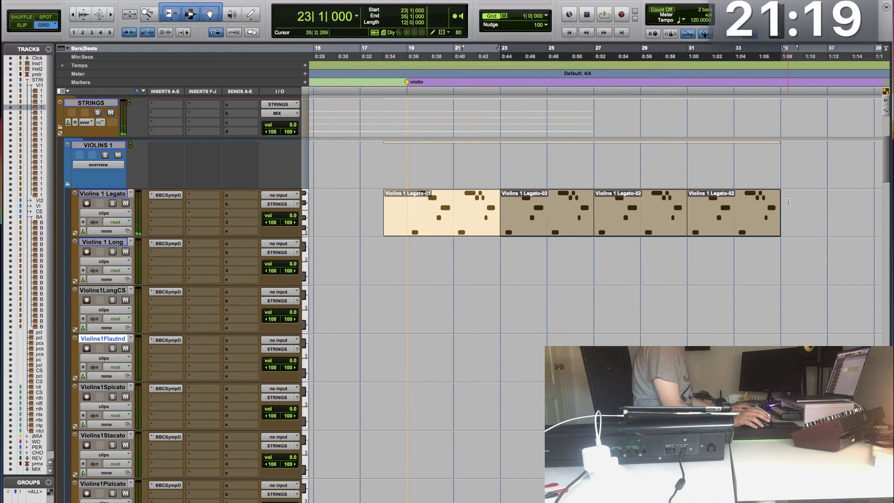
Step: Delete the Violins 1 Legato repeats after bar 27 and play the violin part from bar 19
drag(804, 212, 592, 220)
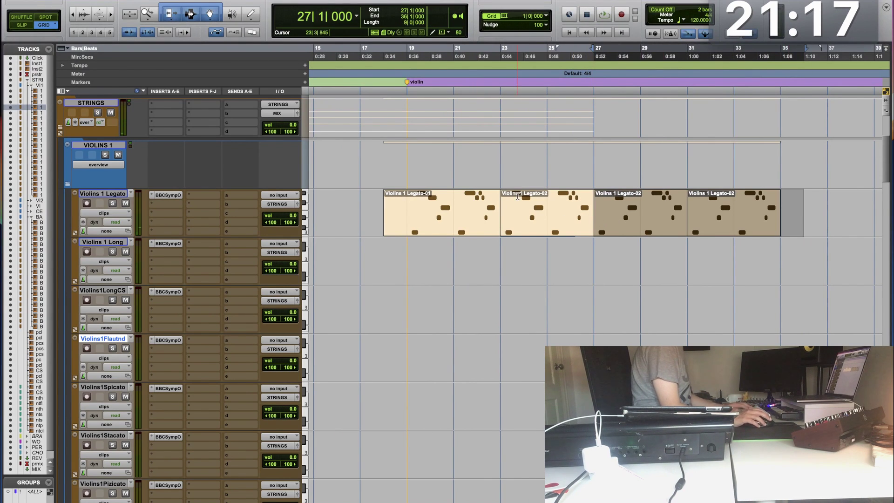
key(Delete)
key(space)
key(super+bracketleft)
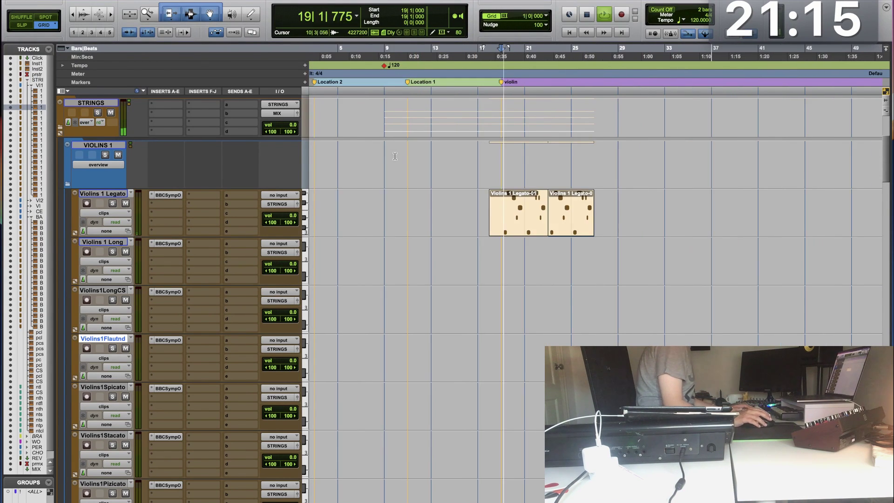
key(super+bracketright)
Step: Solo the Basses Long track and listen to it from bar 19
scroll(116, 286, down, 10)
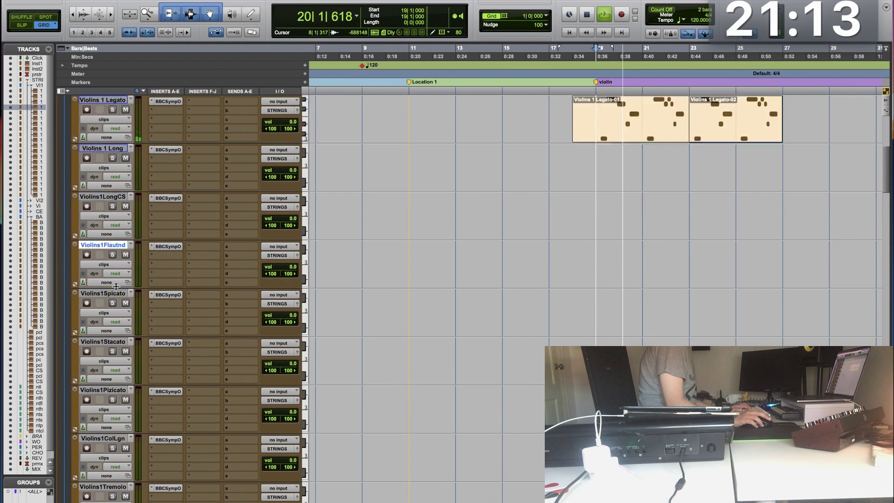
scroll(116, 285, down, 3)
key(space)
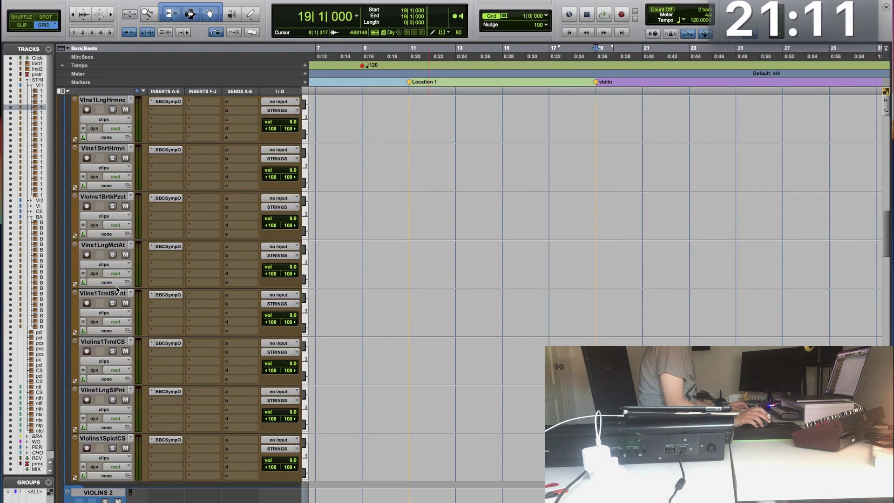
scroll(116, 289, down, 10)
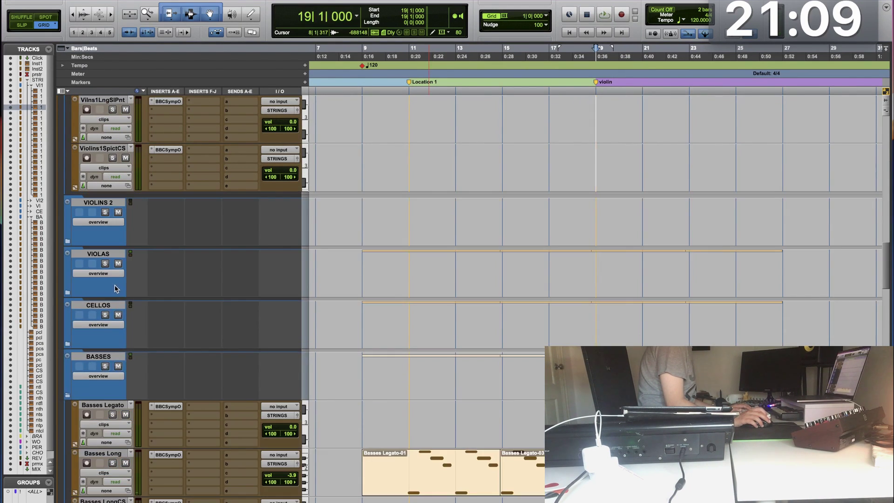
key(space)
click(113, 261)
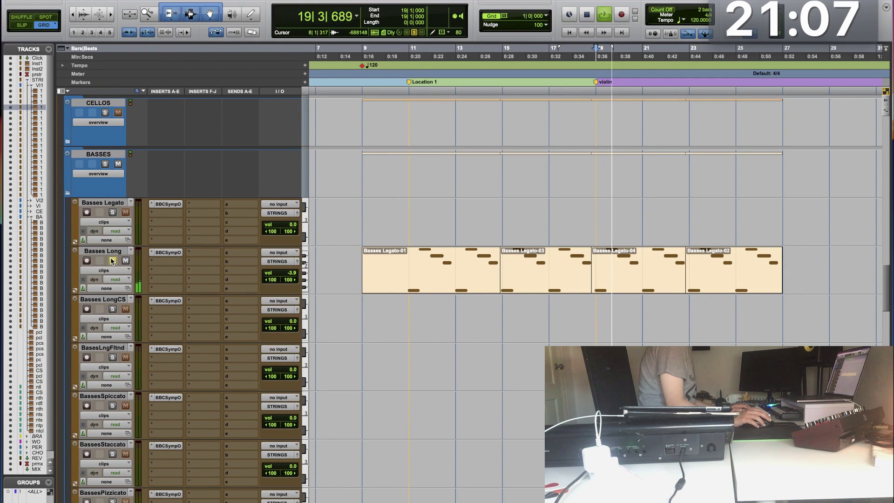
key(space)
Step: Examine the notes of the Basses Long clip around bar 19 in the MIDI editor, then close the editor
click(727, 287)
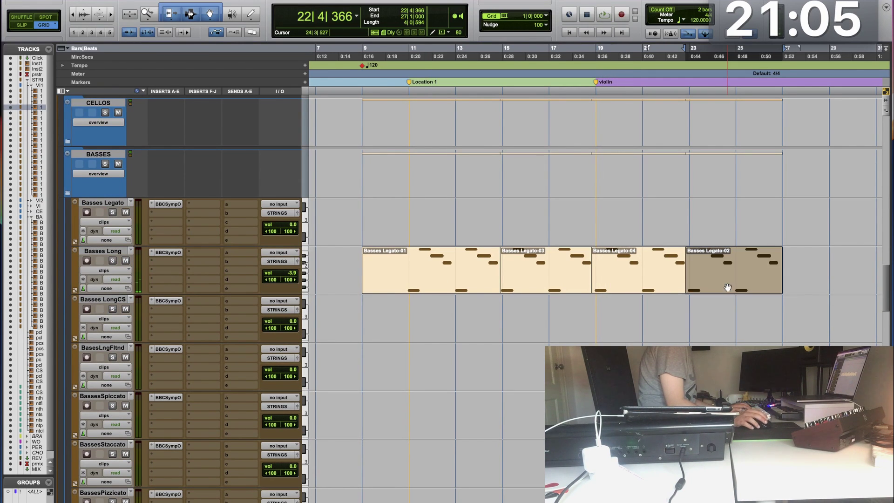
double_click(632, 287)
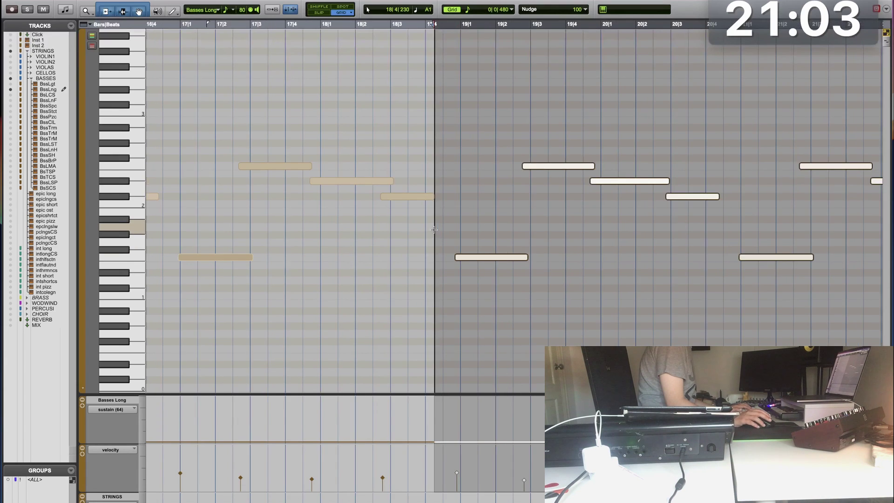
key(r)
key(r)
key(super+w)
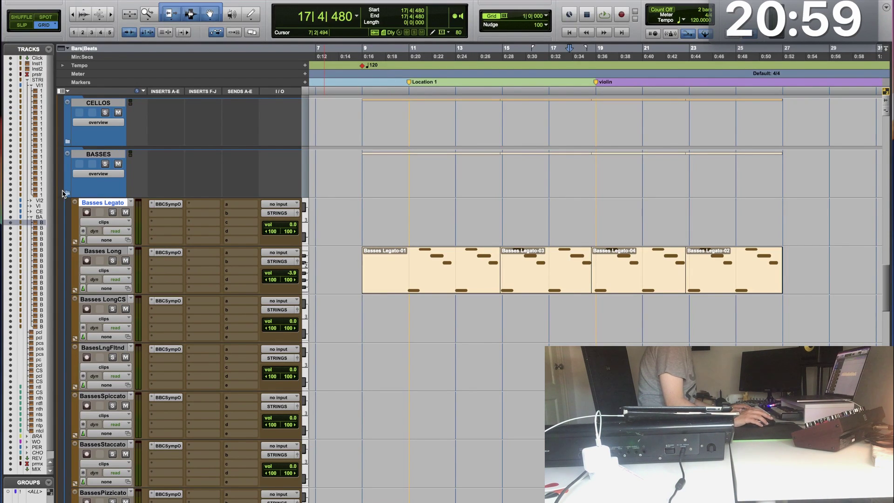
Step: Expand the CELLOS folder to check the Cellos Legato clips, then collapse it
click(67, 142)
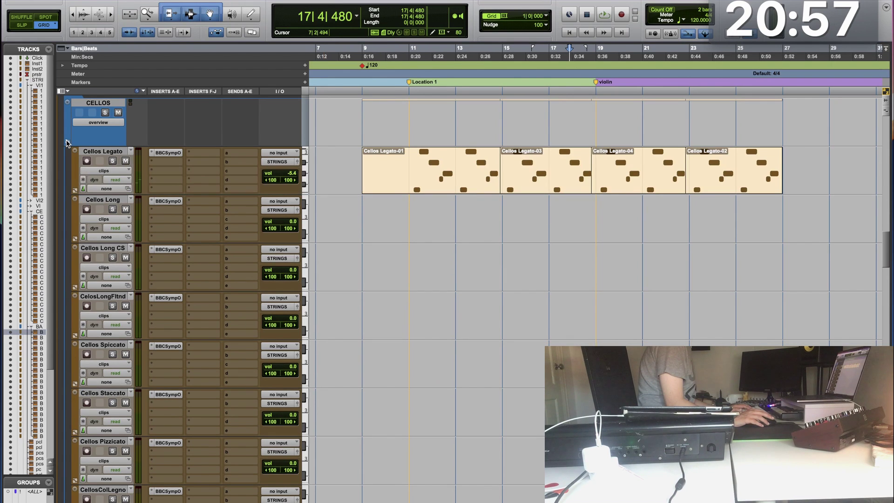
key(space)
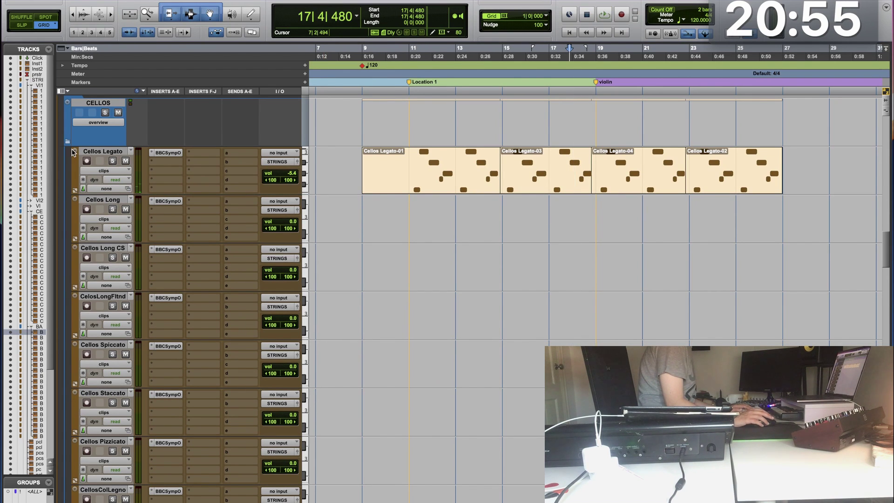
click(66, 143)
scroll(101, 316, up, 5)
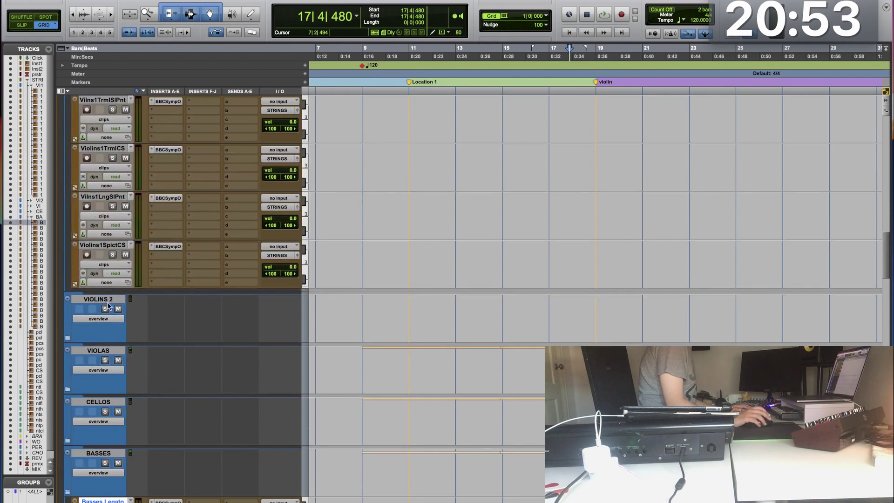
Step: Expand the VIOLINS 2 folder and record-arm the Violins2Stacato track to try out a part over playback
click(67, 242)
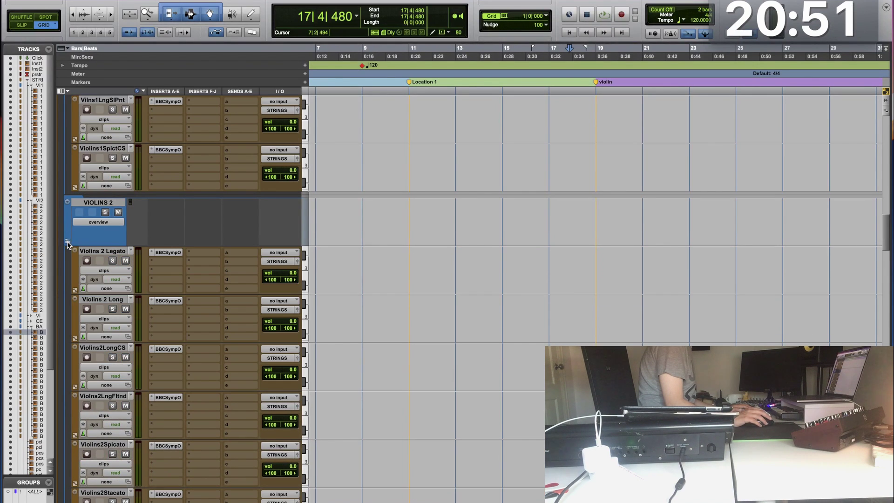
click(86, 253)
scroll(108, 328, down, 3)
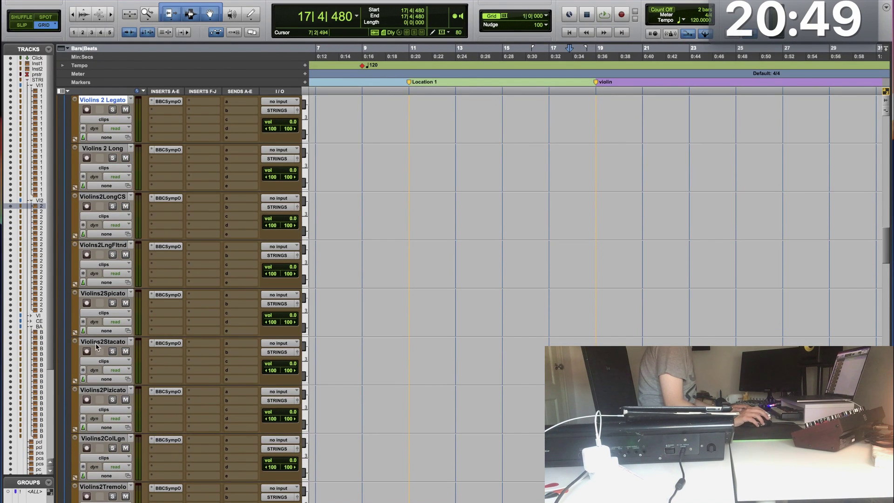
click(96, 345)
click(87, 351)
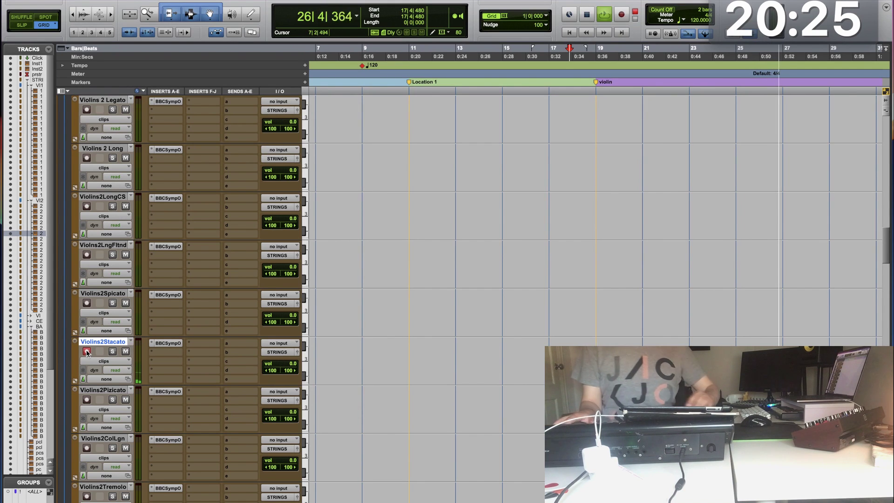
Step: Stop playback and record a staccato part on the Violins2Stacato track from 17|4|480
key(space)
key(super+space)
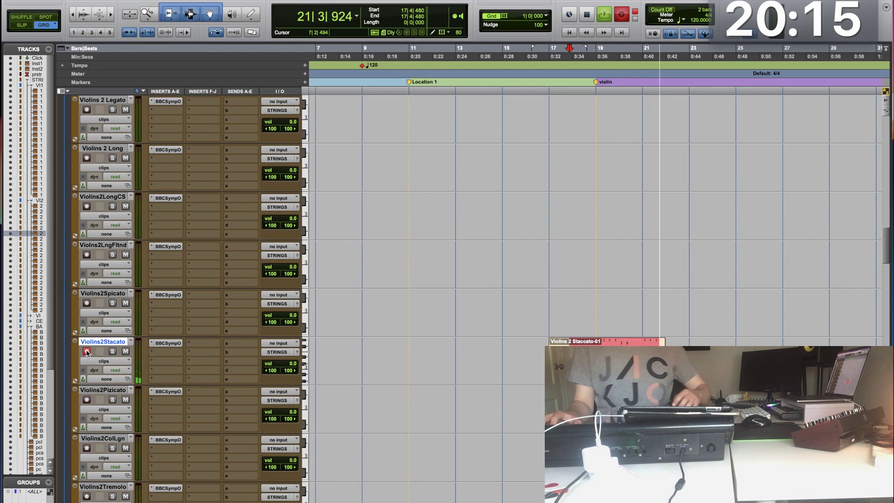
key(space)
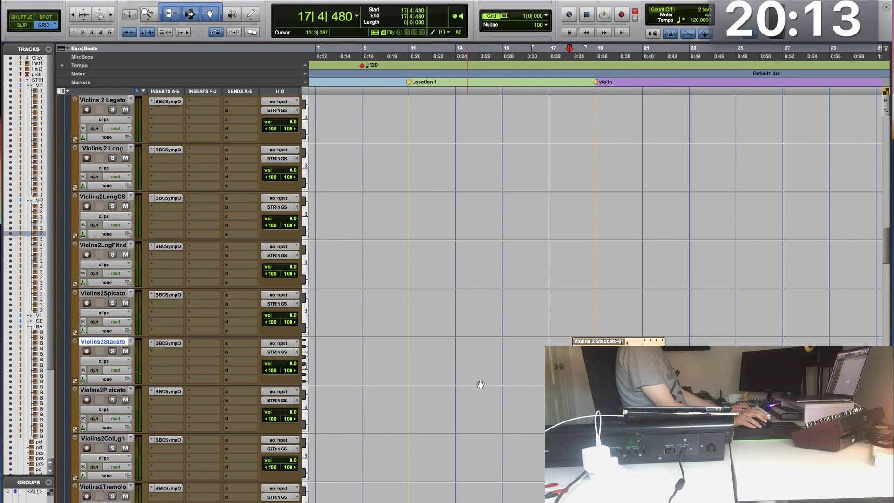
Step: Open the recorded Violins 2 Staccato clip in the MIDI editor and quantize all its notes to the grid
key(ctrl+equal)
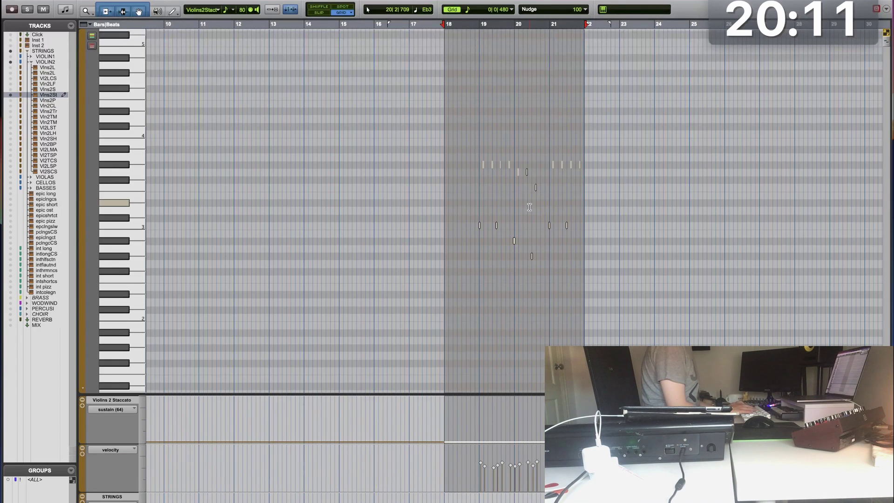
key(alt+0)
key(Return)
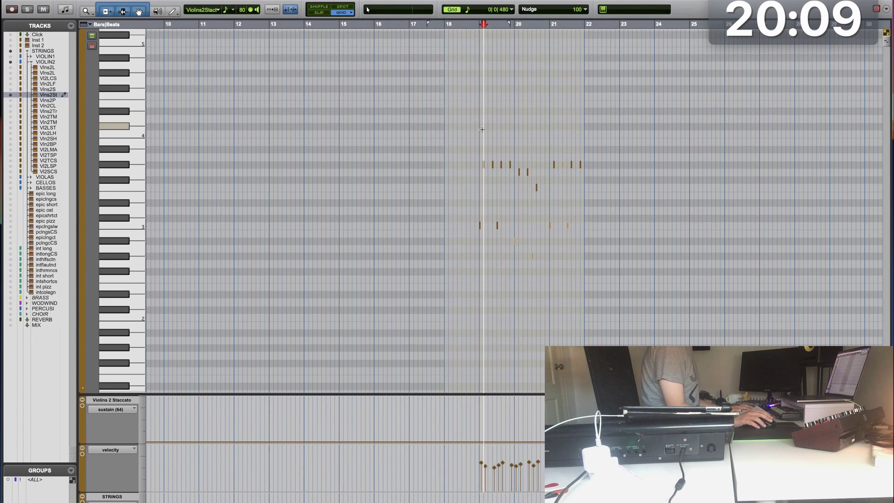
key(ctrl+bracketright)
key(ctrl+bracketright)
key(ctrl+bracketright)
key(ctrl+bracketleft)
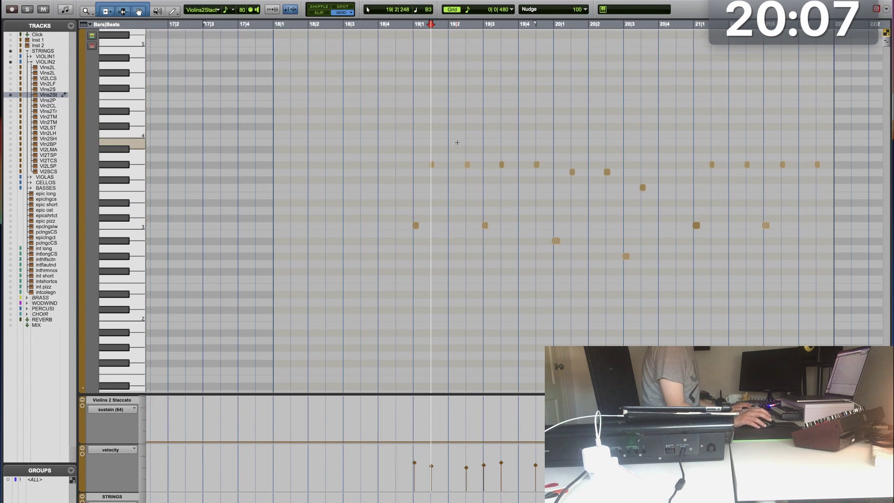
Step: Copy the F3 note after 20|3 to just after 20|4 in the staccato clip and delete all notes from bar 21 onward
click(402, 137)
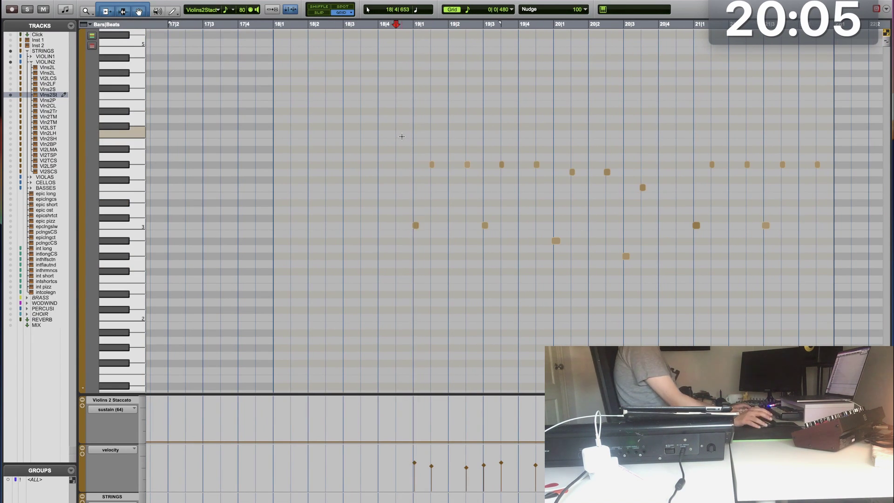
scroll(401, 139, right, 2)
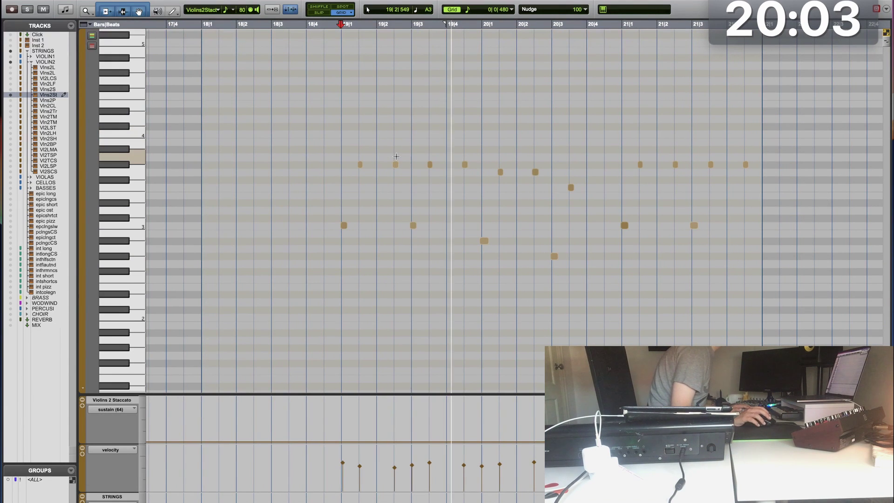
scroll(396, 153, right, 5)
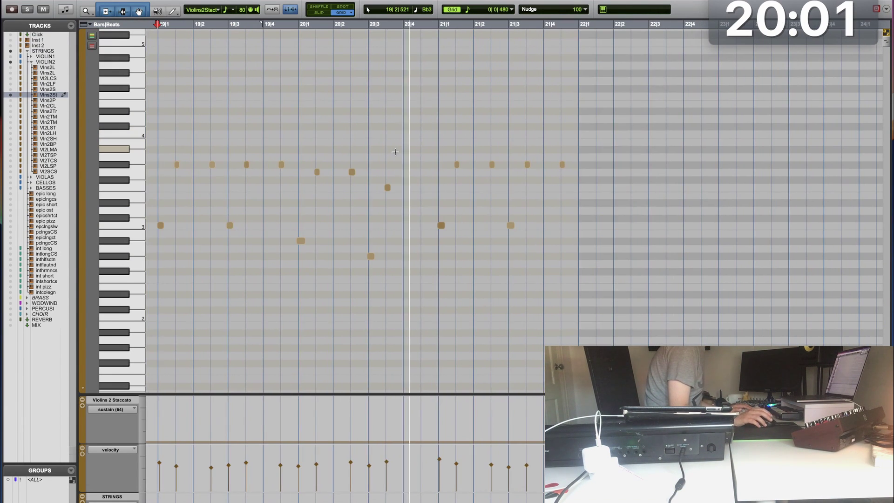
click(388, 187)
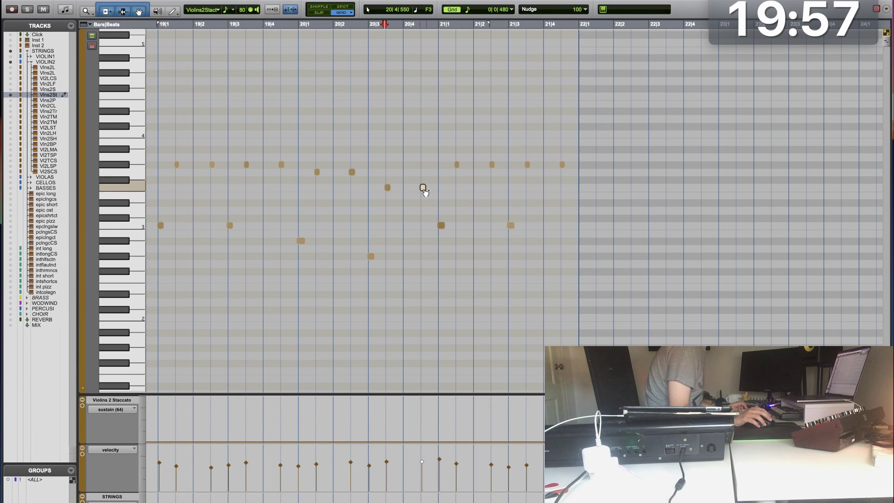
drag(593, 138, 435, 238)
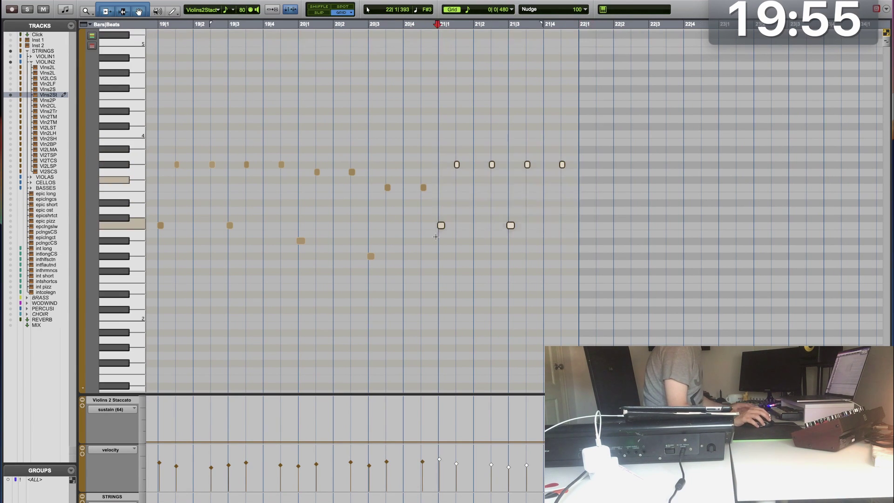
key(Delete)
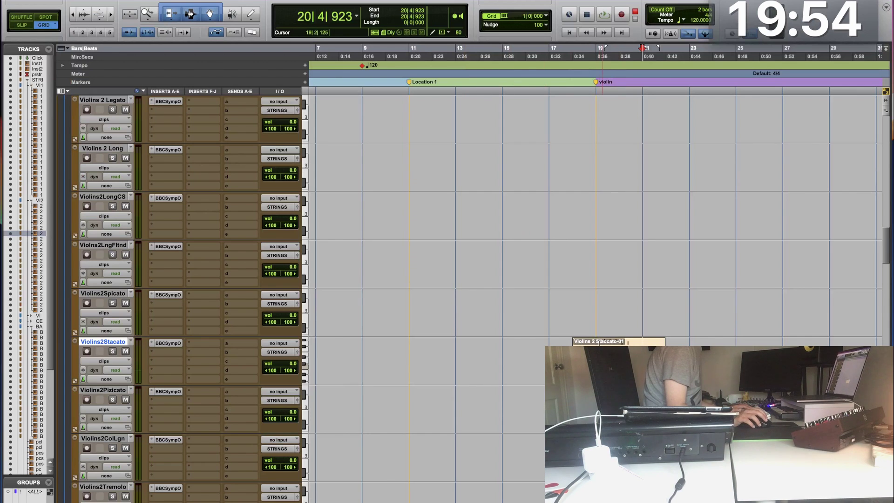
Step: Duplicate the two-bar staccato phrase starting at bar 19 on the Violins2Stacato track so copies run up to bar 27
drag(599, 341, 642, 341)
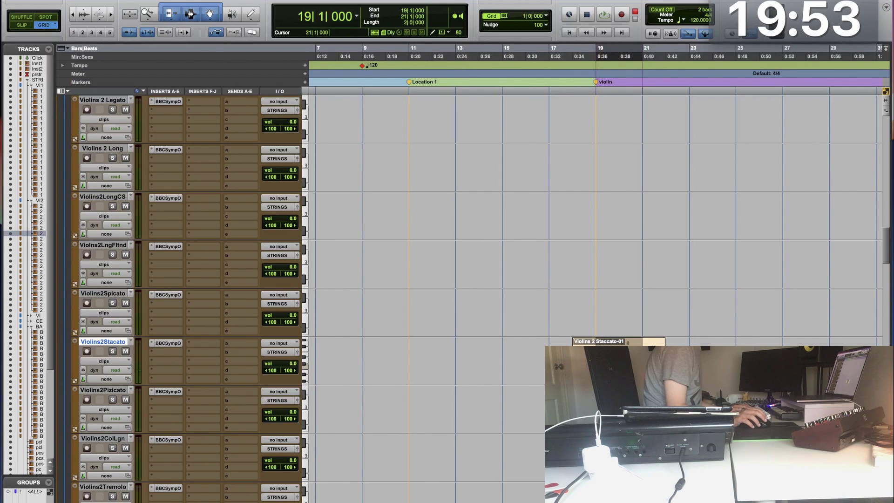
key(r)
key(alt+r)
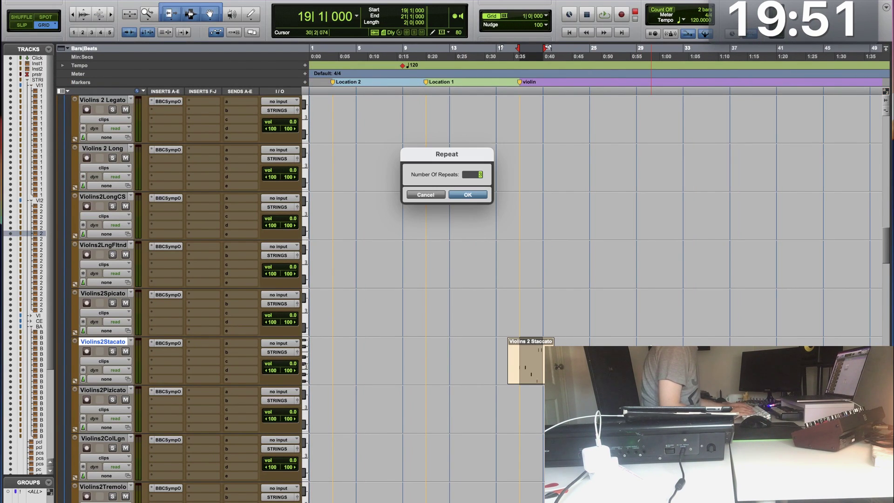
key(Return)
key(t)
key(t)
key(t)
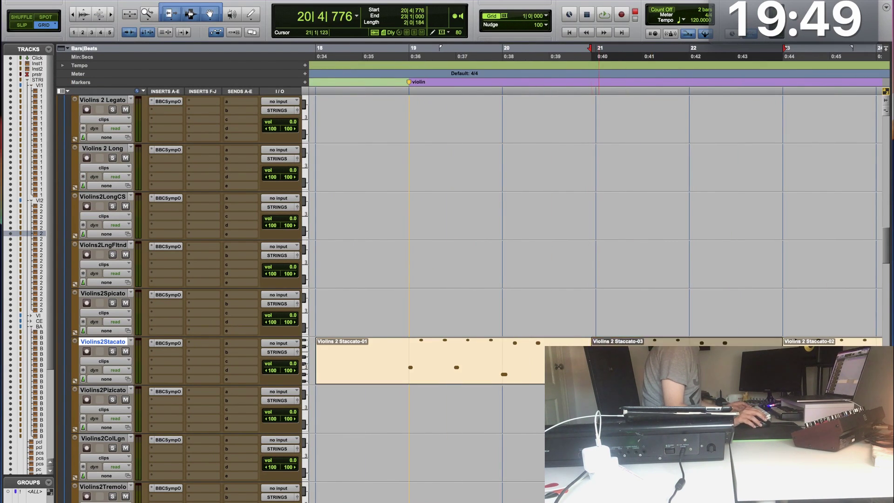
key(super+d)
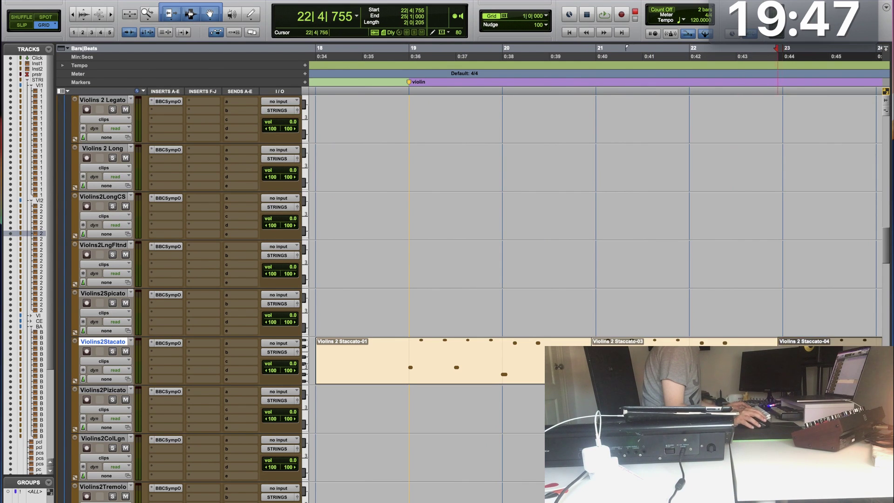
key(r)
key(t)
key(t)
key(t)
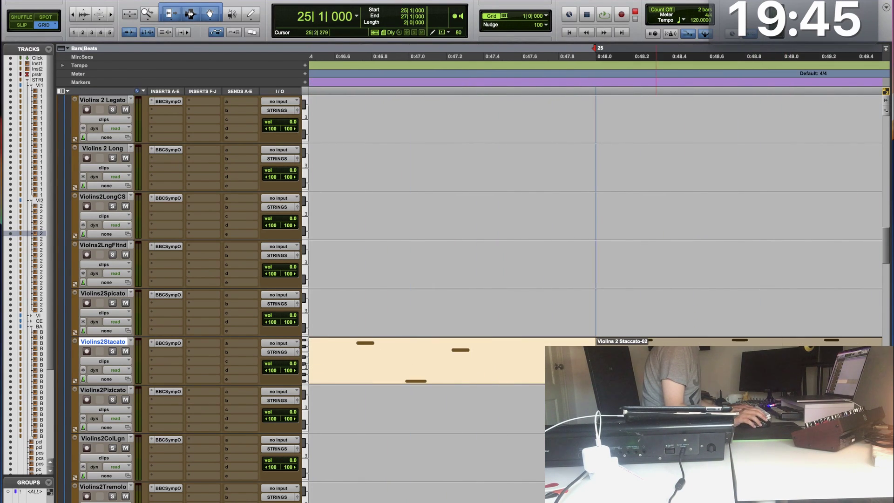
Step: Consolidate the Violins 2 Staccato clips into one clip spanning 16|1|000 to 30|1|000
key(r)
key(r)
key(r)
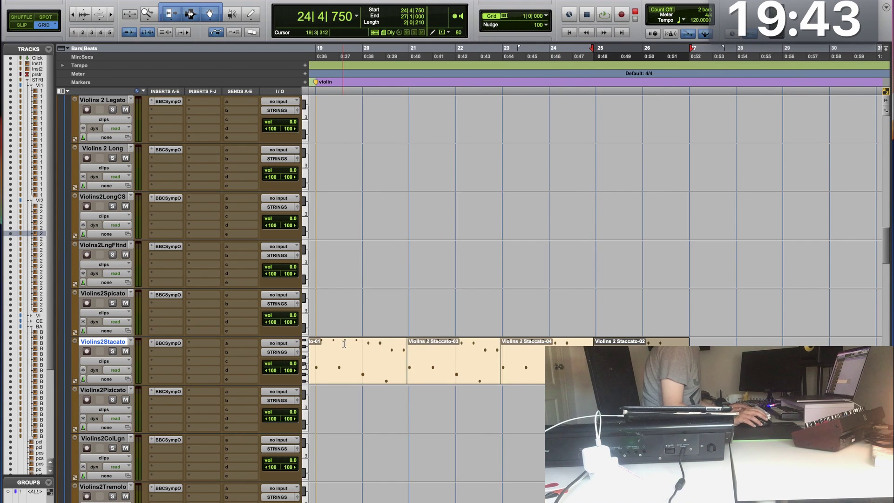
drag(372, 365, 666, 363)
key(alt+shift+3)
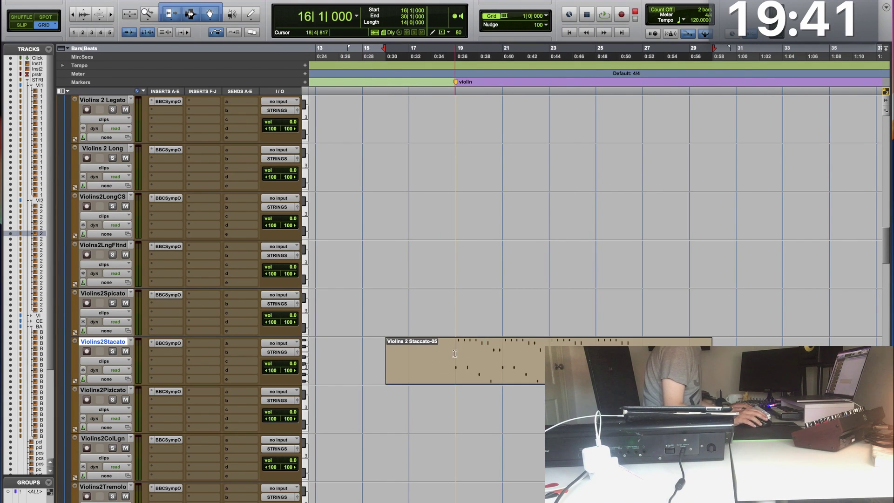
Step: Play back from bar 19, check the Violins2Stacato track soloed and with the full mix, and stop playback
key(space)
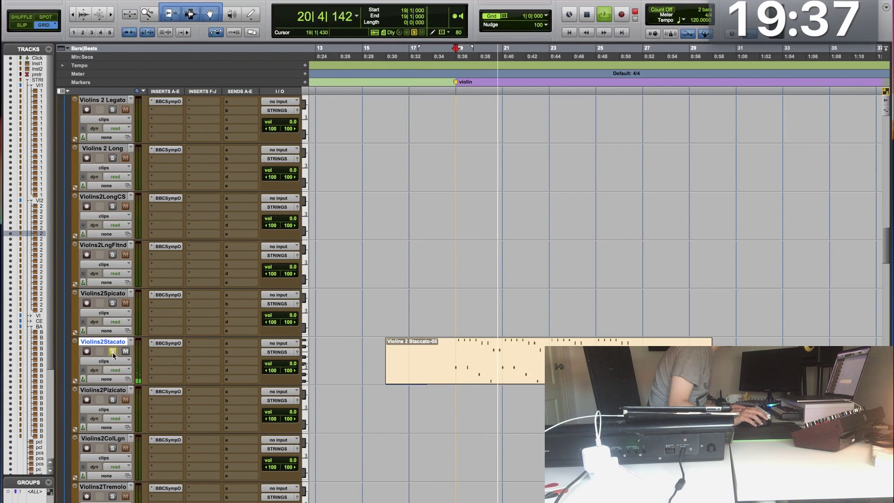
click(112, 351)
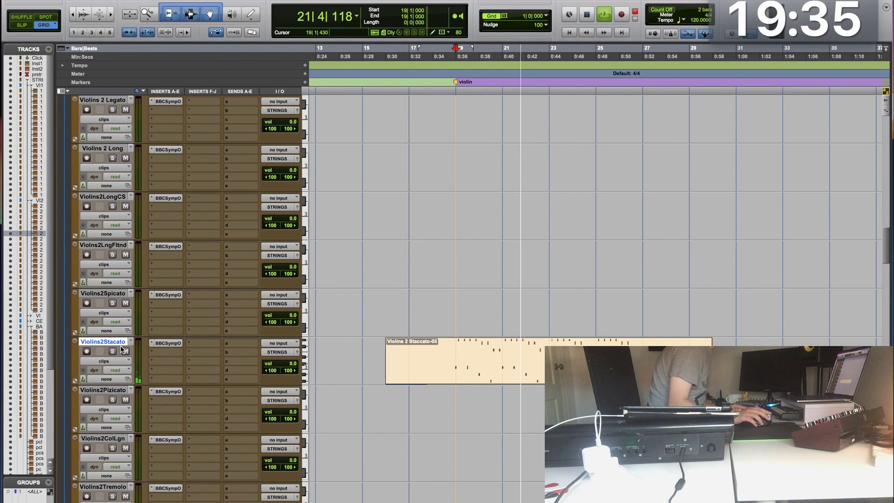
scroll(154, 314, up, 10)
scroll(143, 292, up, 10)
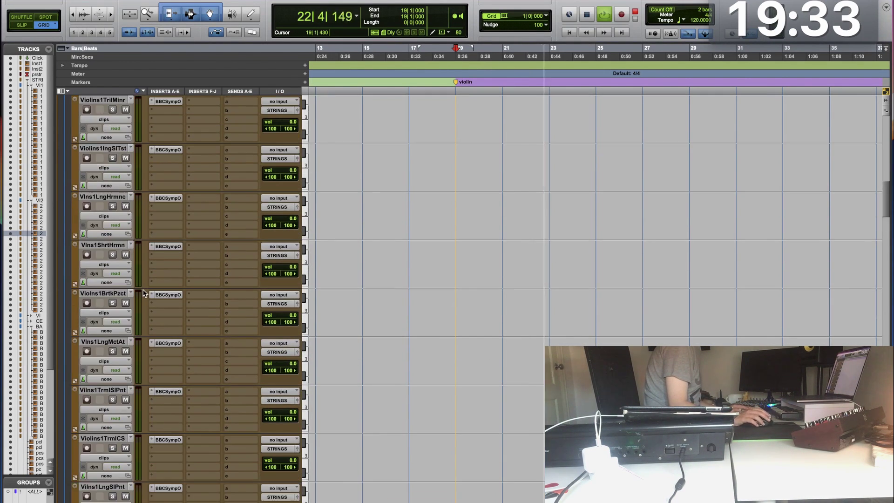
scroll(143, 293, up, 3)
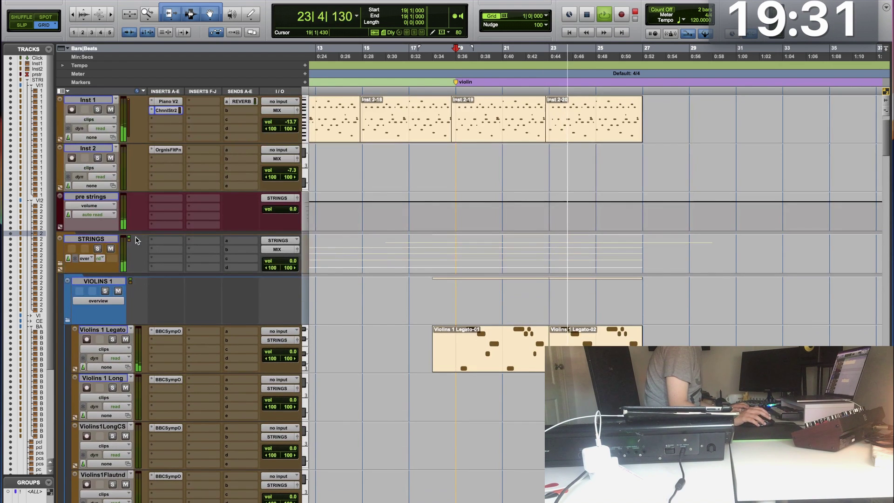
key(space)
Step: Insert the Shadow Hills Mastering Compressor plug-in on the STRINGS folder track
click(155, 240)
key(Escape)
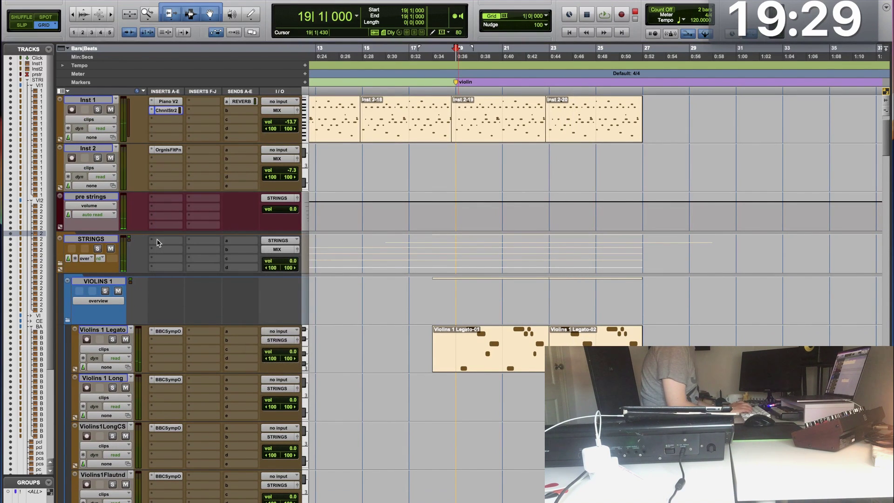
click(157, 241)
text(shadow hills)
key(Return)
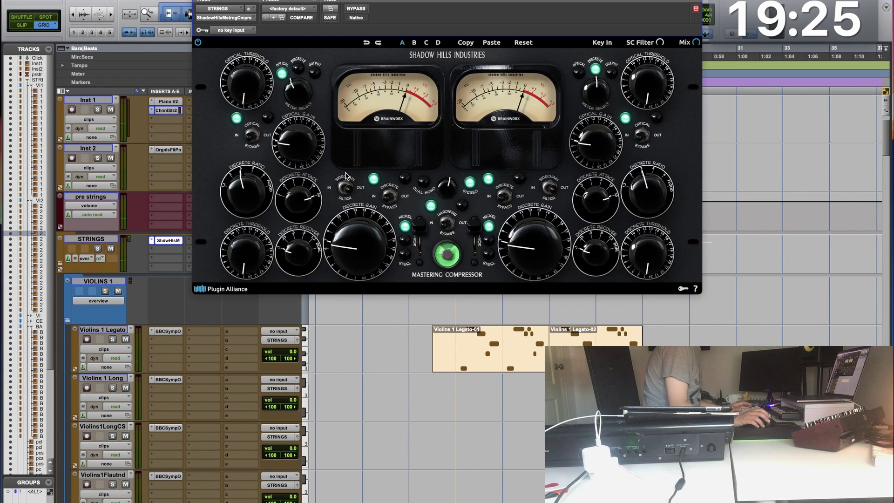
Step: Adjust the compressor's optical and discrete thresholds on the first channel during playback and close the plug-in window
drag(248, 98, 249, 88)
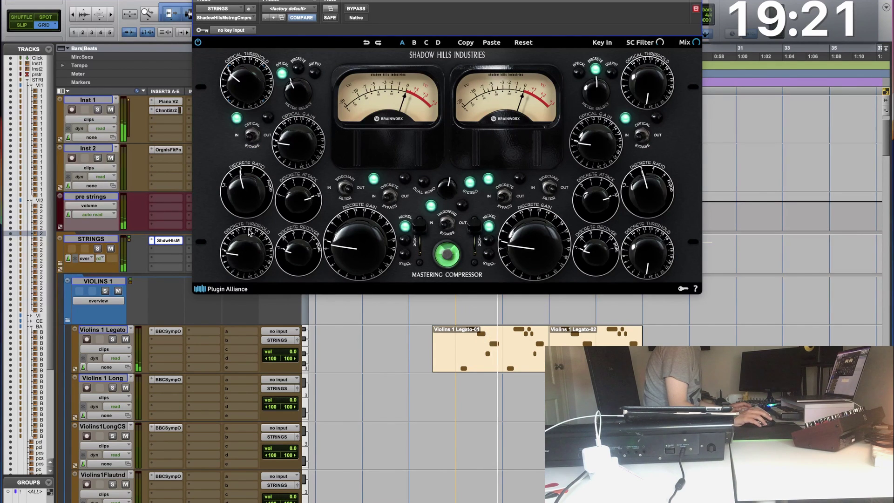
drag(243, 254, 247, 255)
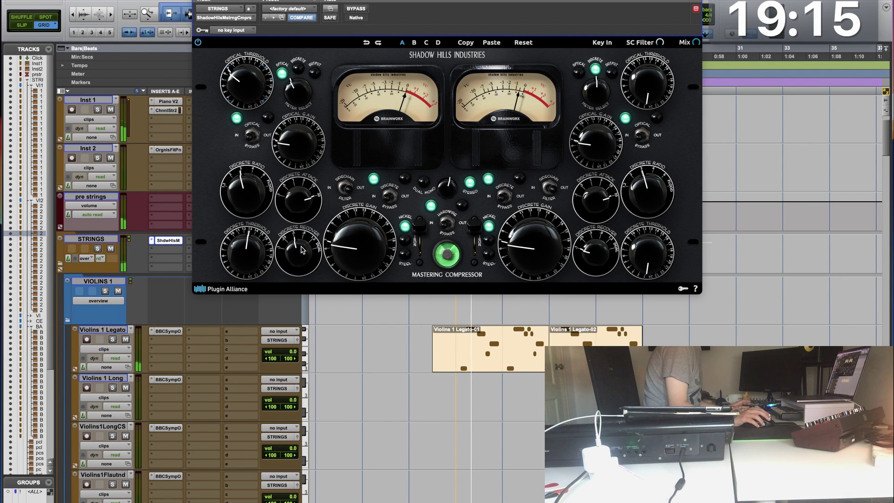
click(169, 241)
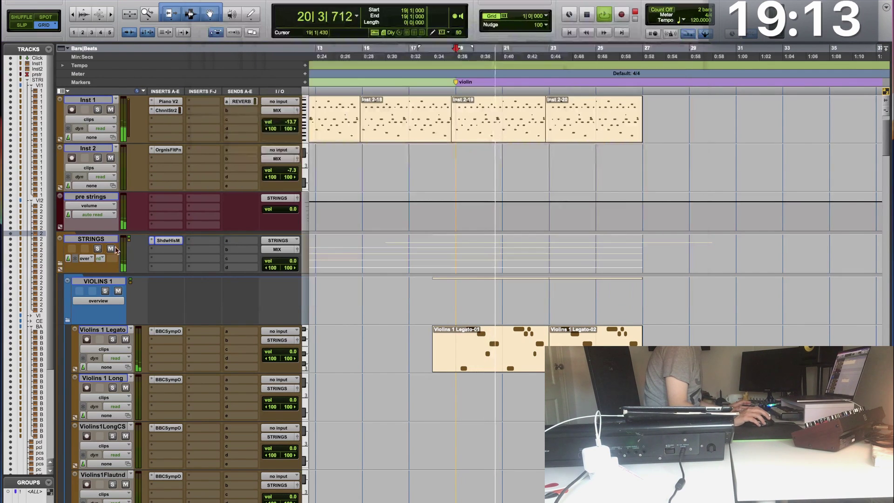
Step: Solo the STRINGS folder, adjust the Violins2Stacato track's volume, and restart playback
click(97, 249)
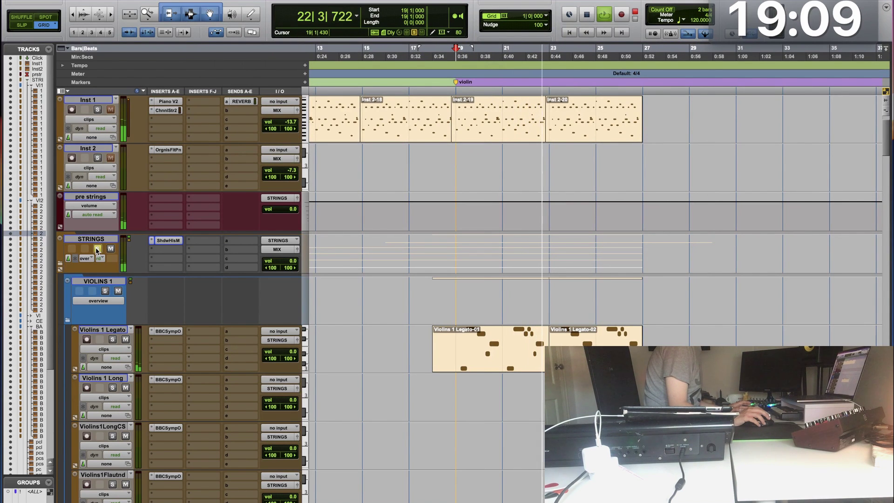
scroll(227, 278, down, 15)
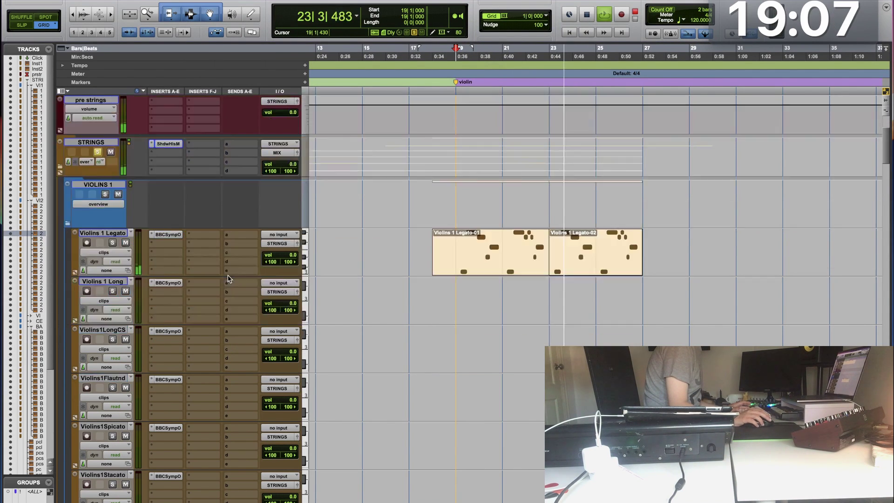
scroll(226, 278, down, 10)
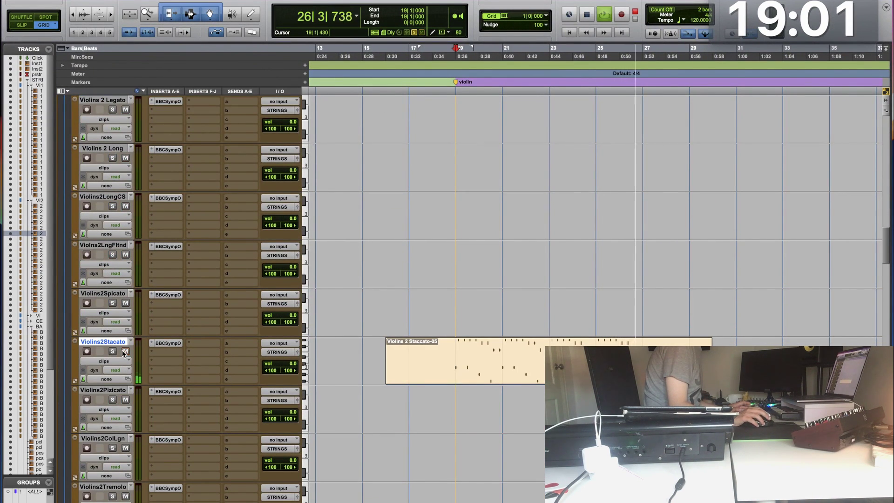
key(space)
drag(293, 366, 289, 369)
key(space)
Step: Stop playback and consolidate all the clips on the Basses Long track into a single clip
scroll(251, 344, down, 15)
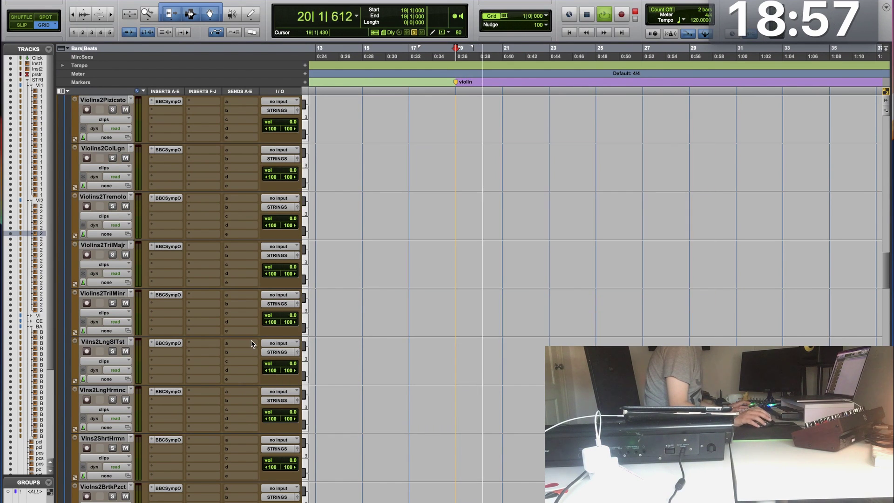
scroll(250, 344, down, 10)
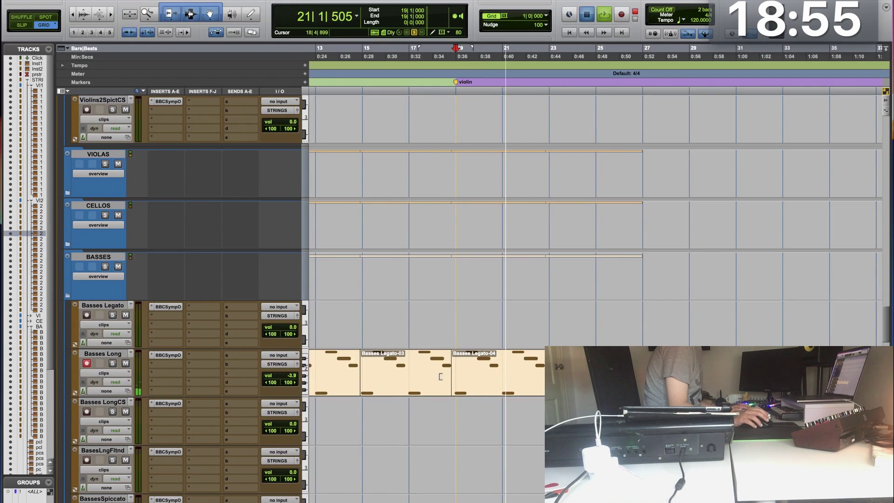
key(space)
key(super+bracketleft)
key(space)
key(space)
drag(694, 372, 368, 373)
key(alt+shift+3)
Step: Separate the Basses Long clip at bar 19 and open its notes in the MIDI editor
click(524, 362)
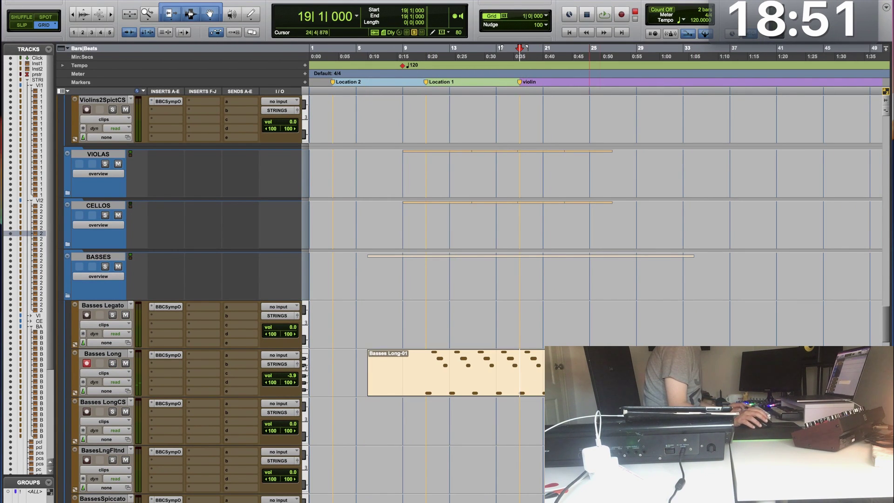
key(ctrl+equal)
key(super+bracketleft)
key(super+bracketleft)
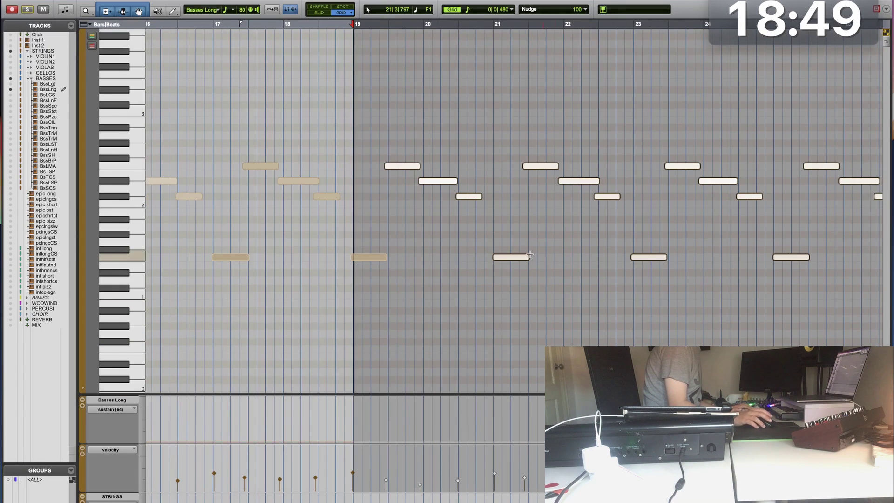
Step: Move the Basses Long notes from bar 19 onward down one octave, including the first F, start playback and close the MIDI editor
drag(751, 289, 554, 136)
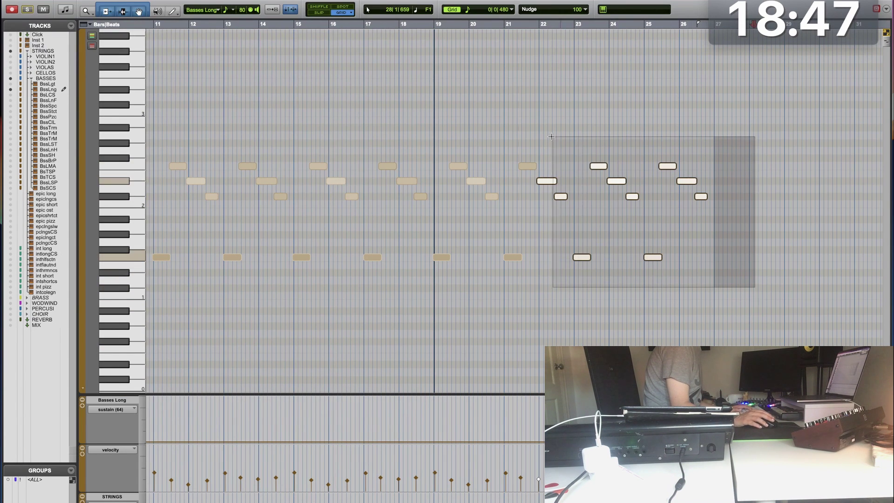
click(567, 257)
drag(568, 257, 400, 279)
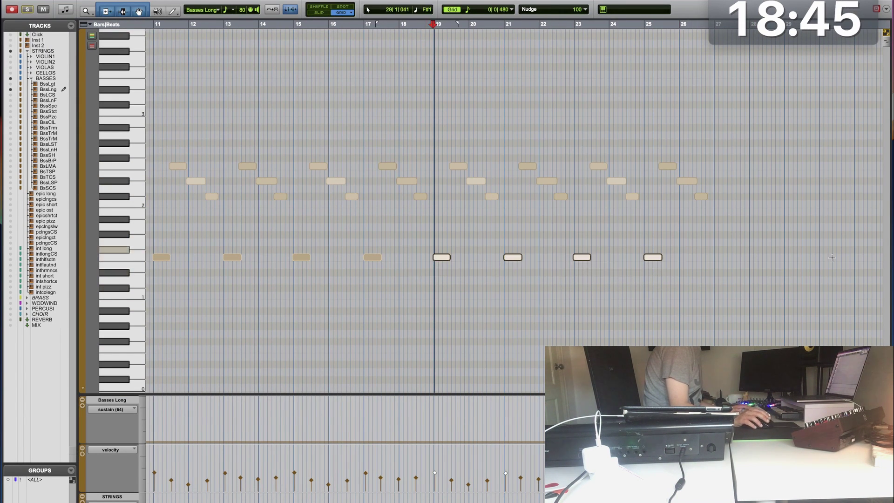
drag(848, 265, 438, 117)
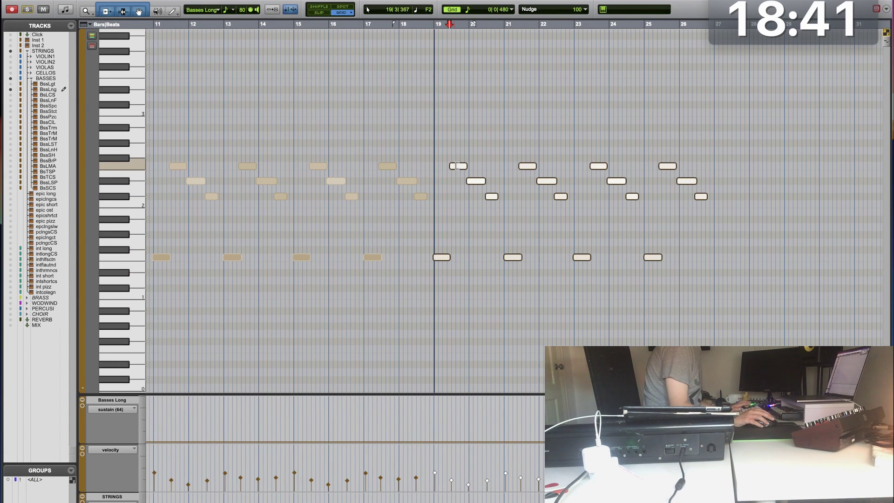
drag(458, 168, 460, 259)
click(441, 257)
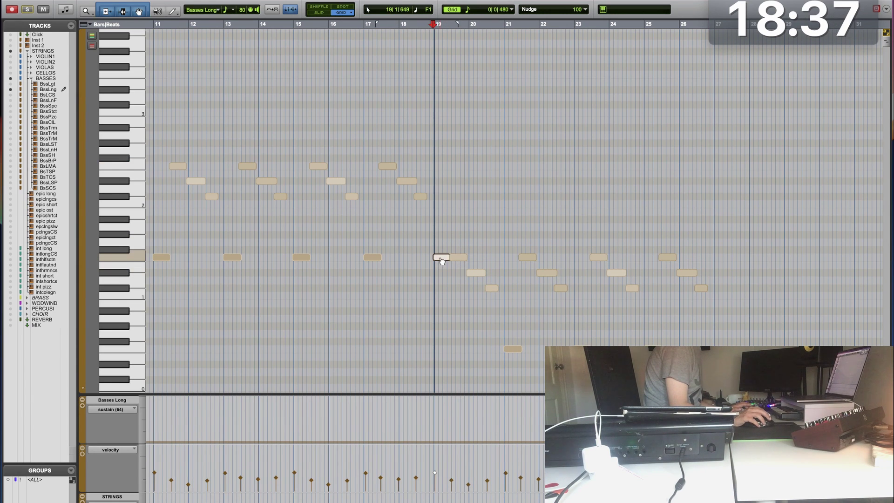
drag(442, 337, 437, 362)
key(space)
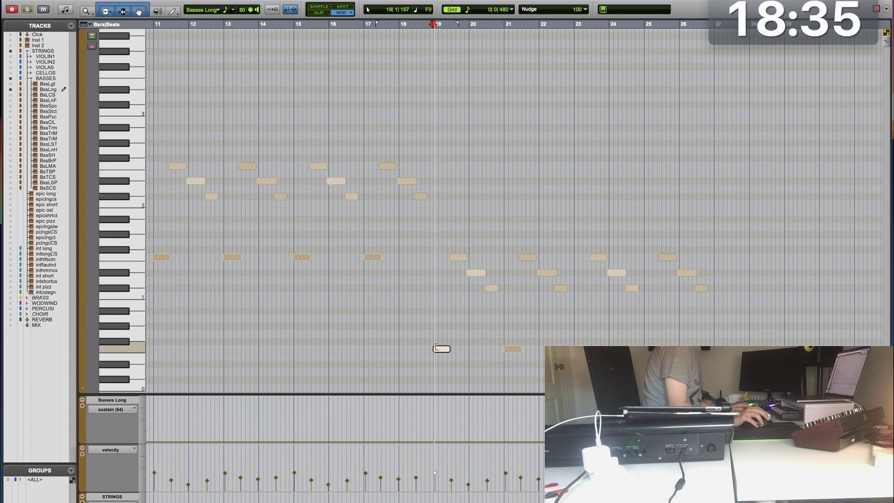
key(super+w)
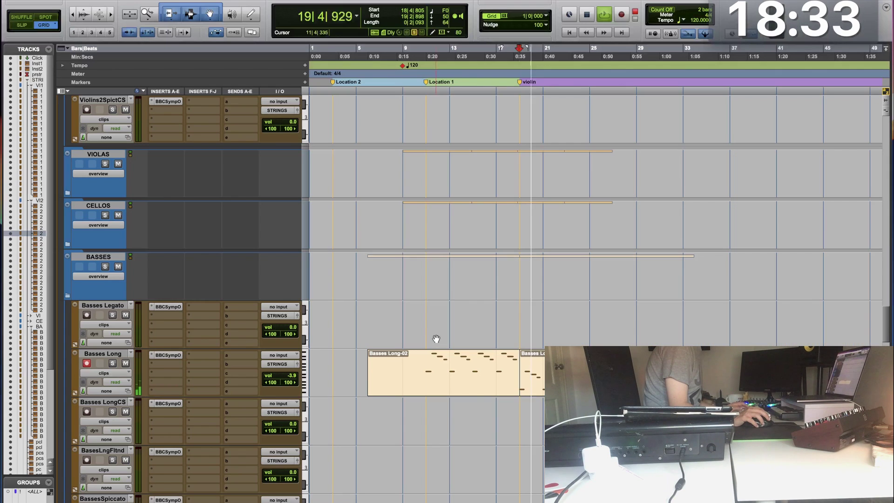
Step: Disarm recording on the Basses Long track and stop playback
key(super+bracketright)
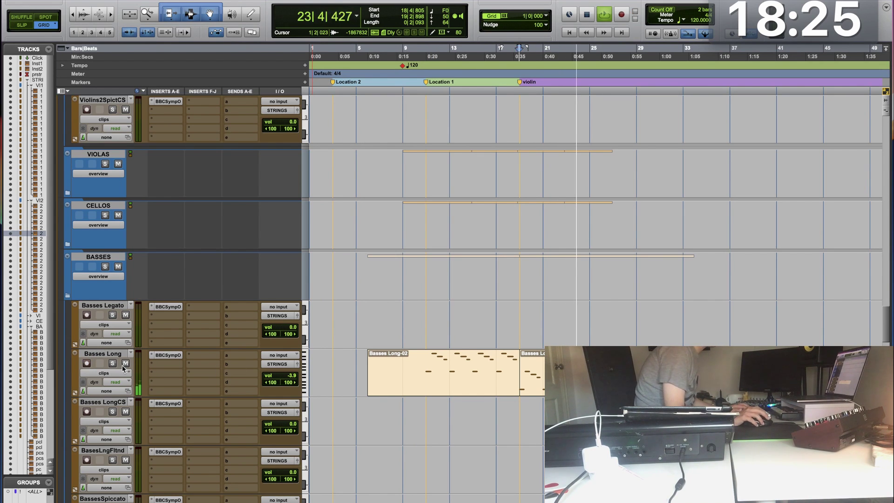
key(space)
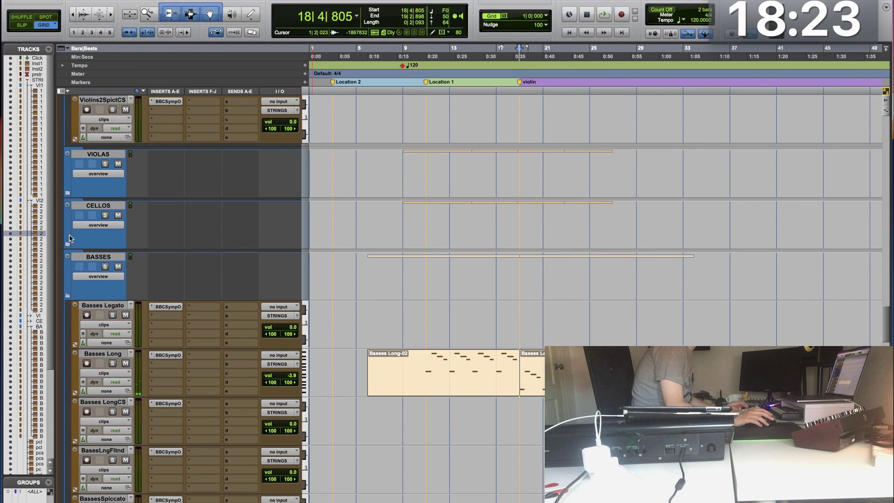
Step: Play the session from the Location 2 marker at bar 3, look over the Violins 1 tracks, and stop playback
scroll(70, 238, up, 15)
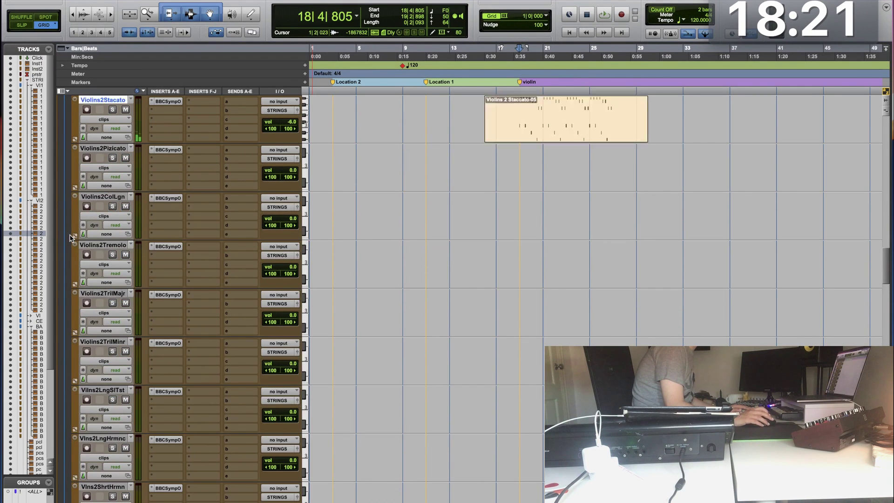
scroll(71, 238, up, 10)
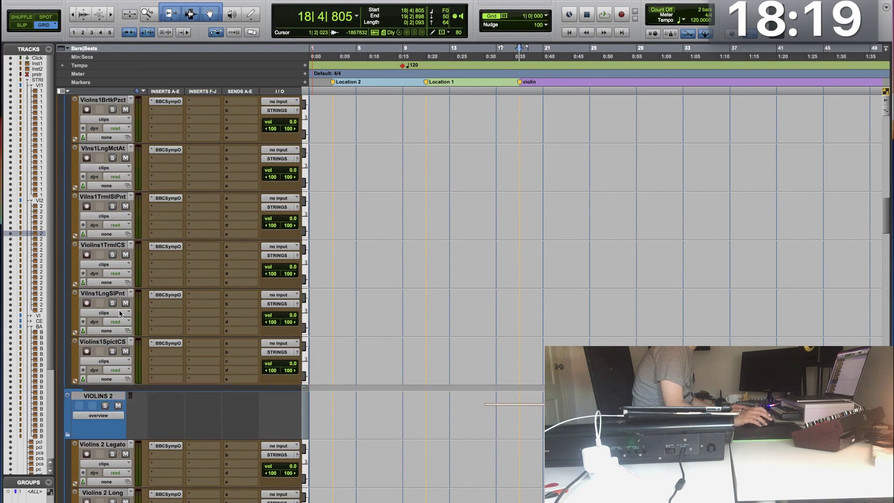
key(space)
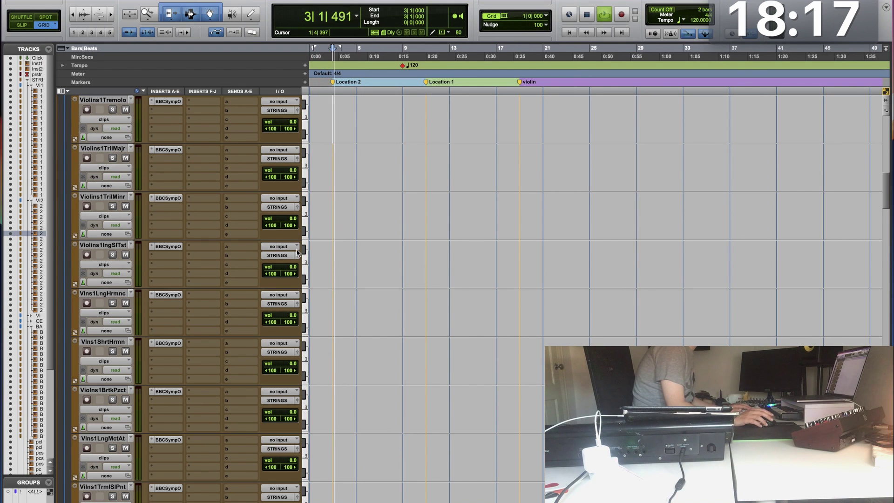
scroll(200, 243, up, 8)
scroll(200, 244, up, 3)
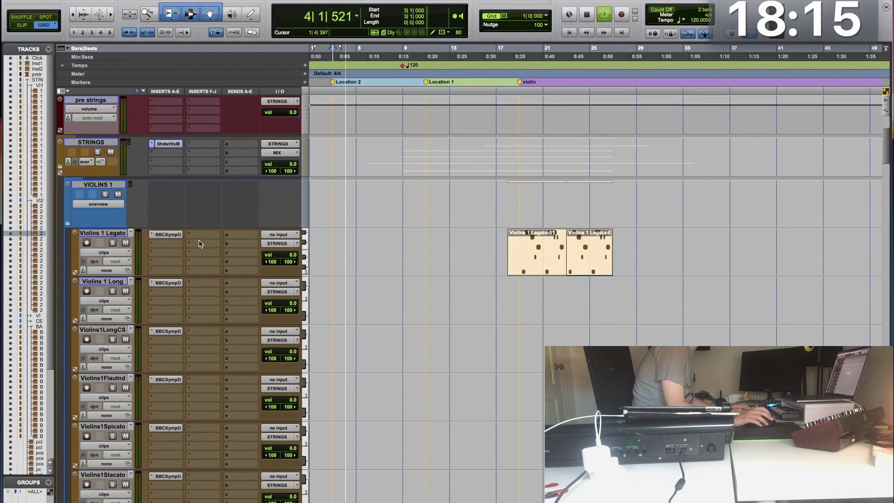
scroll(253, 311, down, 10)
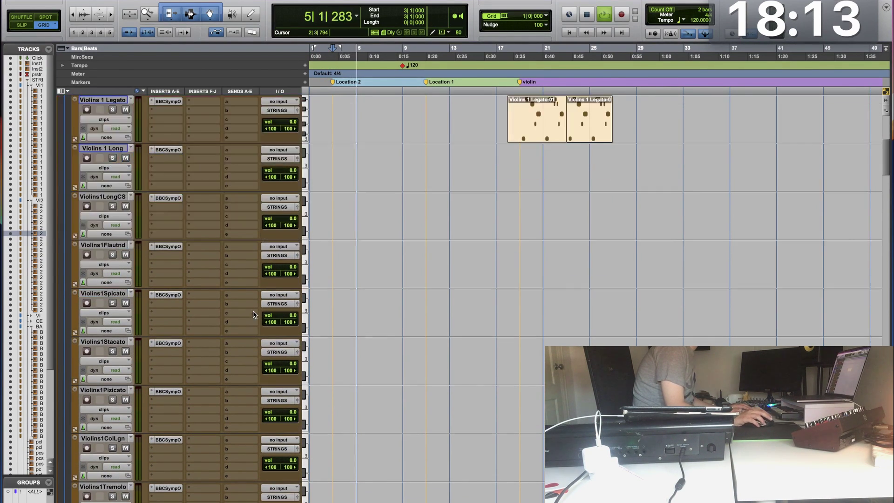
scroll(252, 311, down, 4)
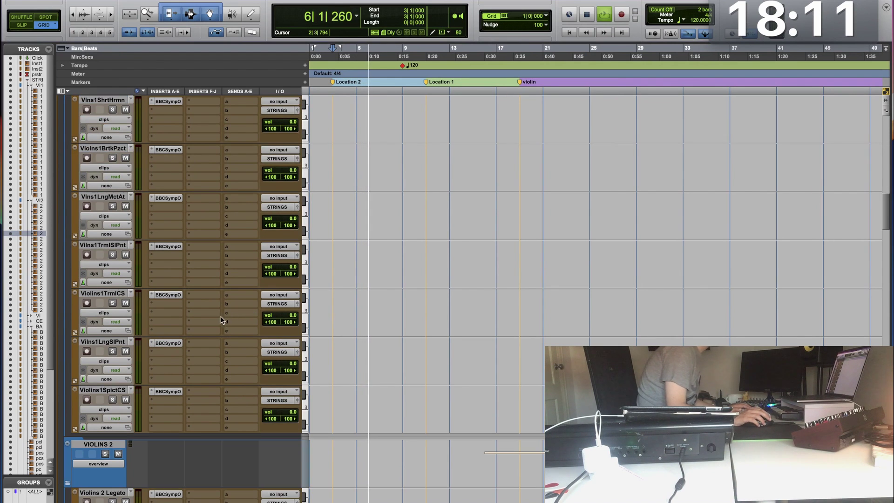
key(space)
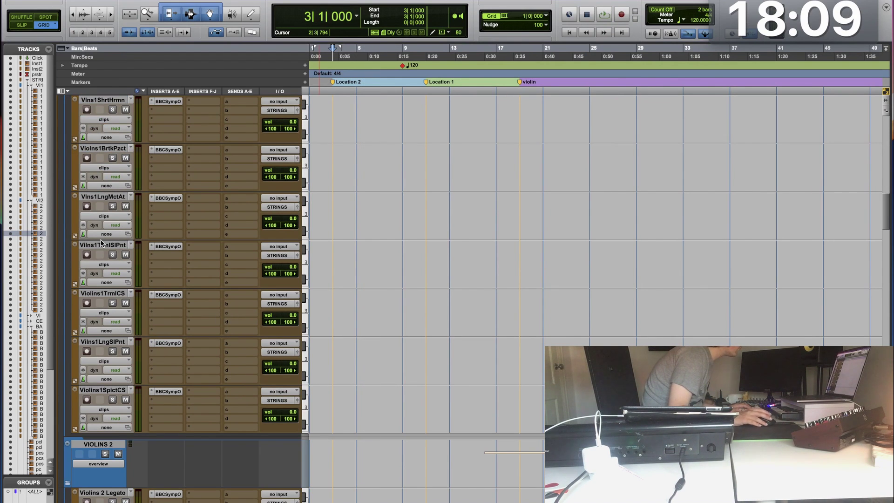
scroll(105, 237, up, 2)
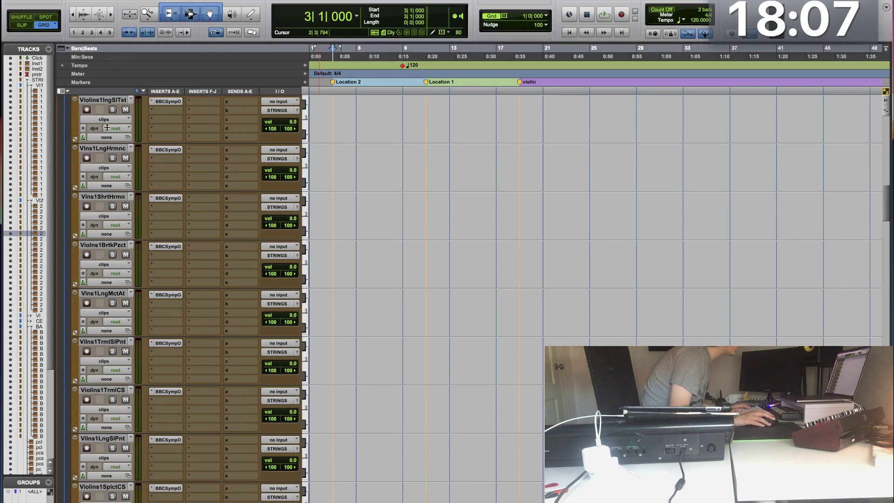
Step: Record-enable the Violins 1 Long Harmonics track and play the song from bar 3 to rehearse the part
click(87, 158)
key(space)
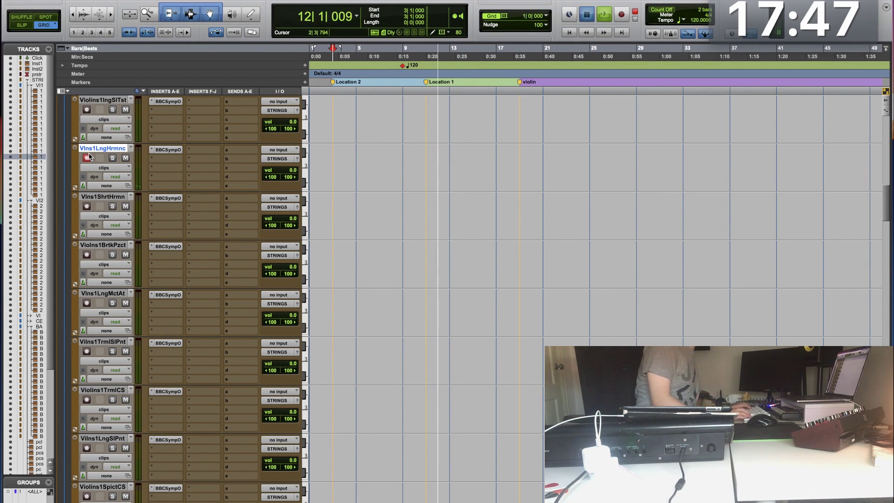
key(space)
key(super+space)
key(super+bracketright)
key(super+bracketright)
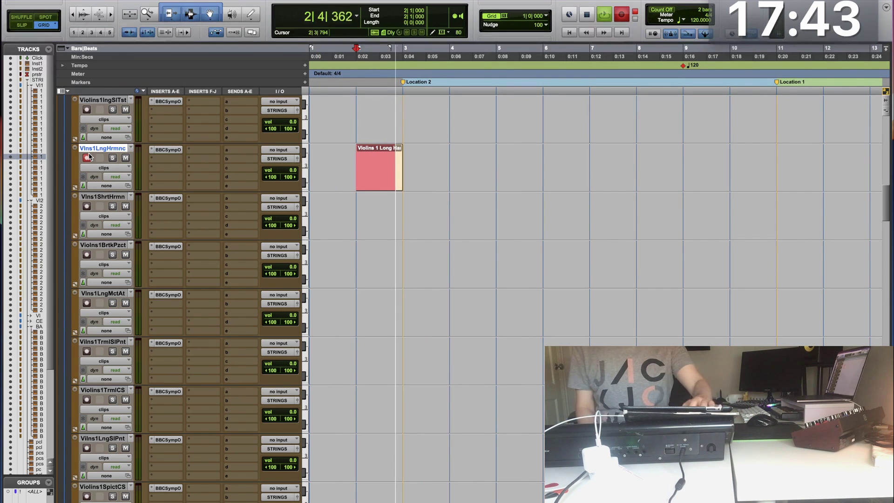
key(space)
key(super+space)
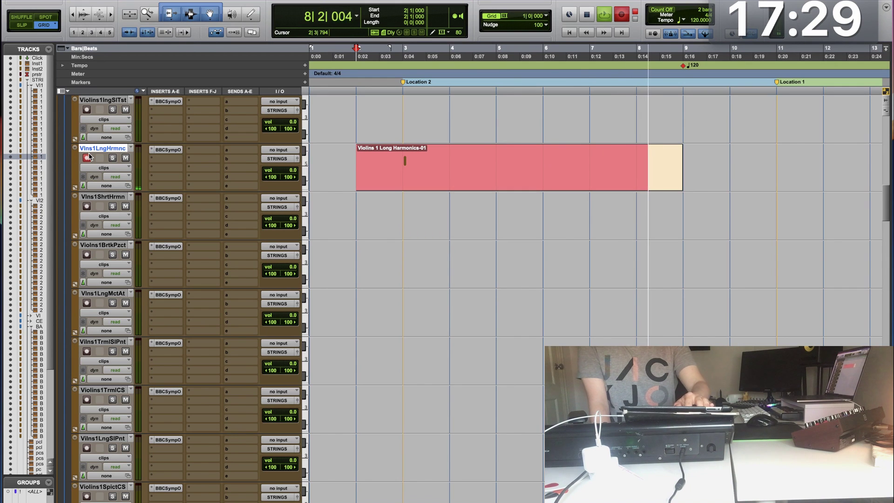
key(space)
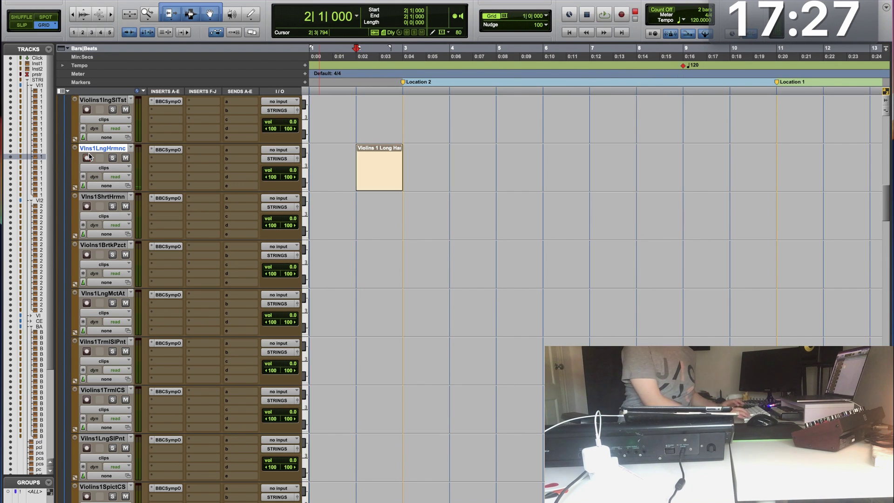
Step: Record a sustained note on the Violins 1 Long Harmonics track, with the clip running from bar 2 to bar 11
key(F12)
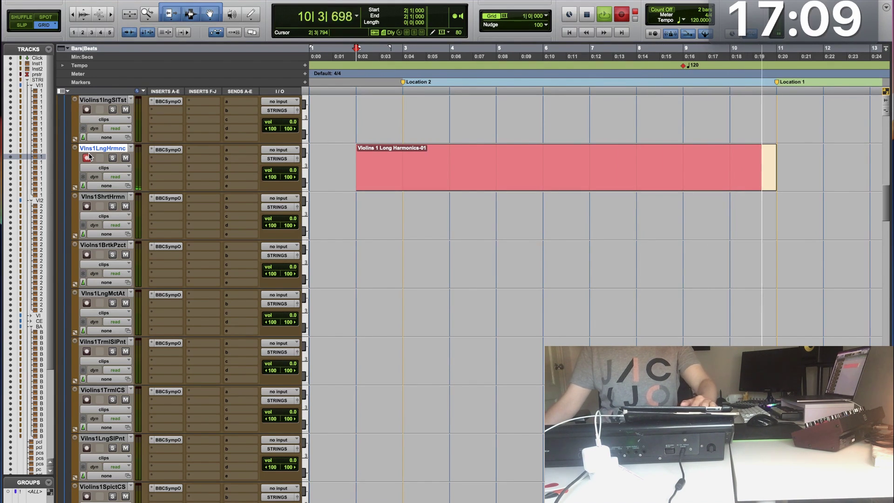
key(space)
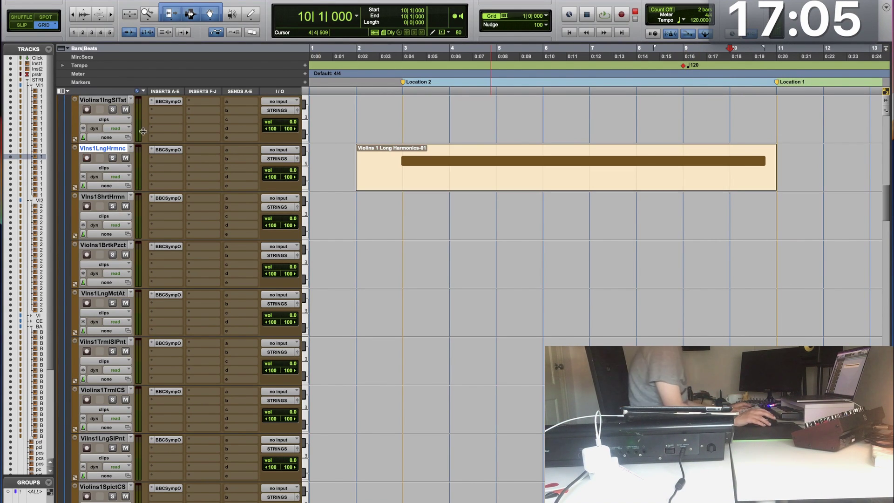
key(space)
key(space)
Step: Solo the STRINGS folder track and play the arrangement from bar 10
click(232, 154)
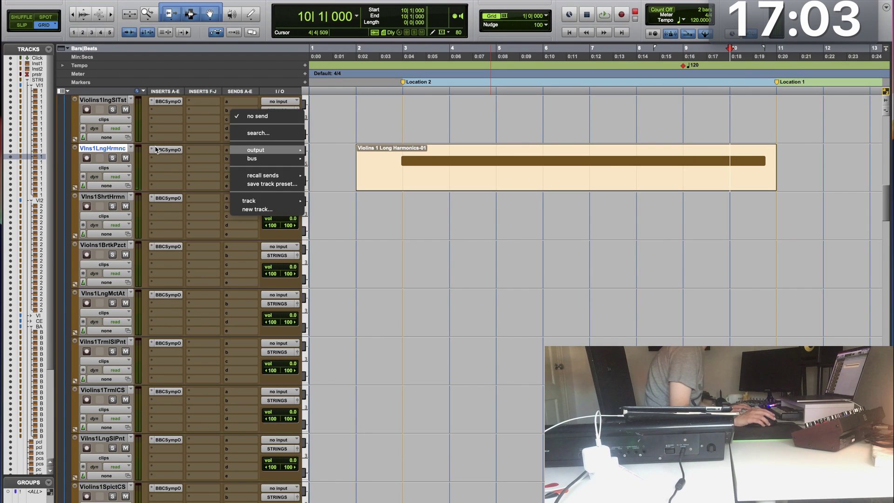
click(107, 148)
scroll(103, 141, up, 10)
scroll(103, 143, up, 6)
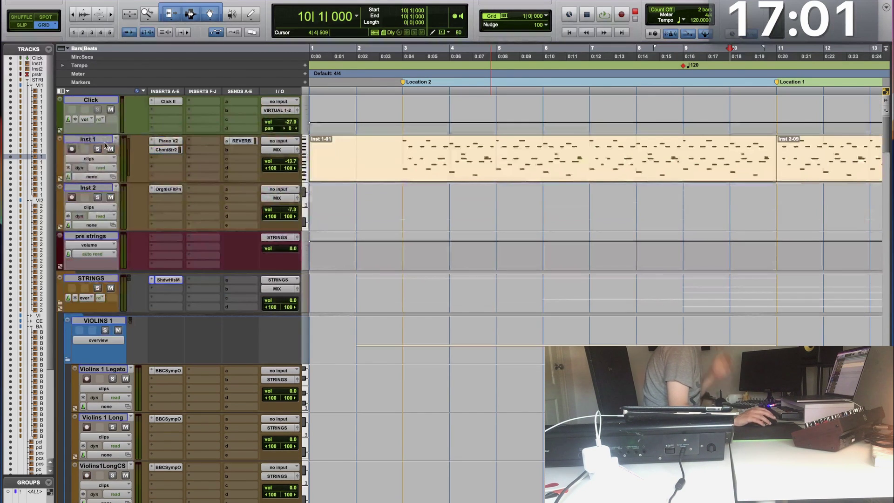
key(space)
key(space)
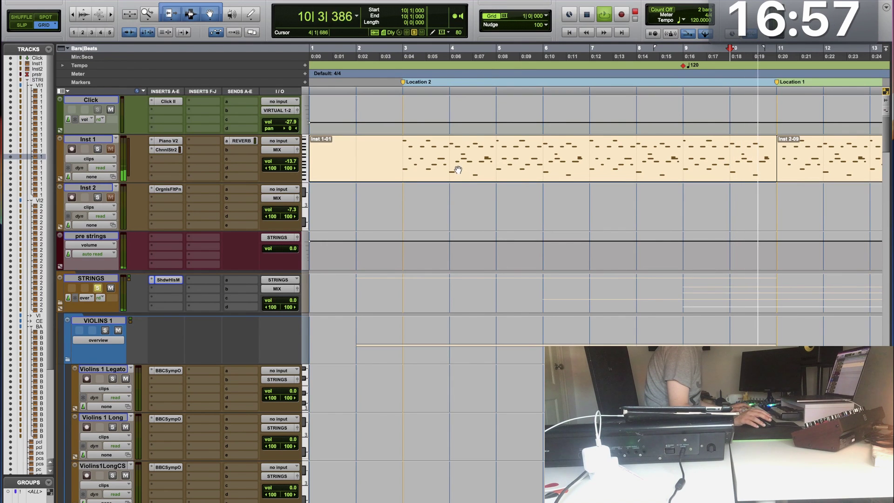
key(space)
key(space)
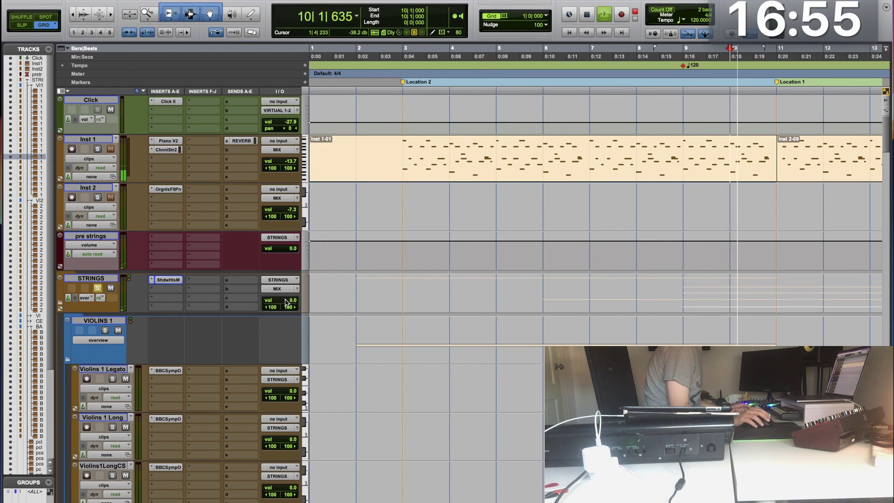
Step: Assign send A of the STRINGS folder track to REVERB during playback
click(251, 287)
click(244, 283)
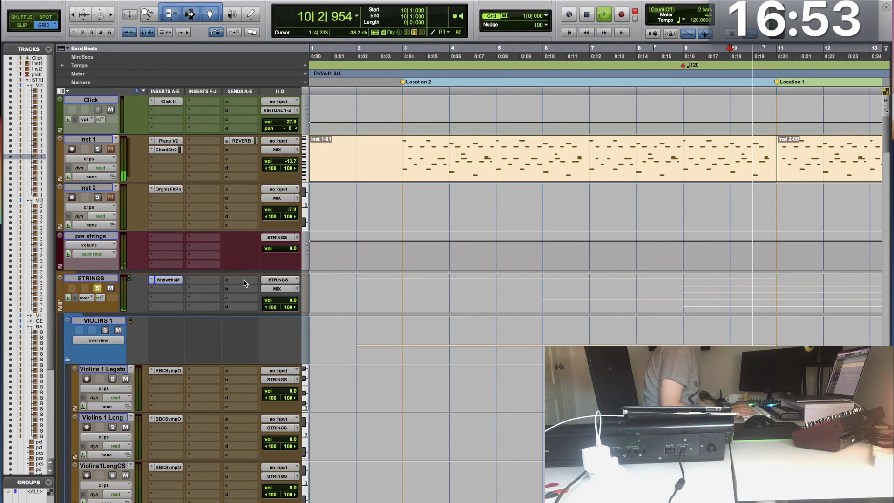
click(244, 283)
click(326, 154)
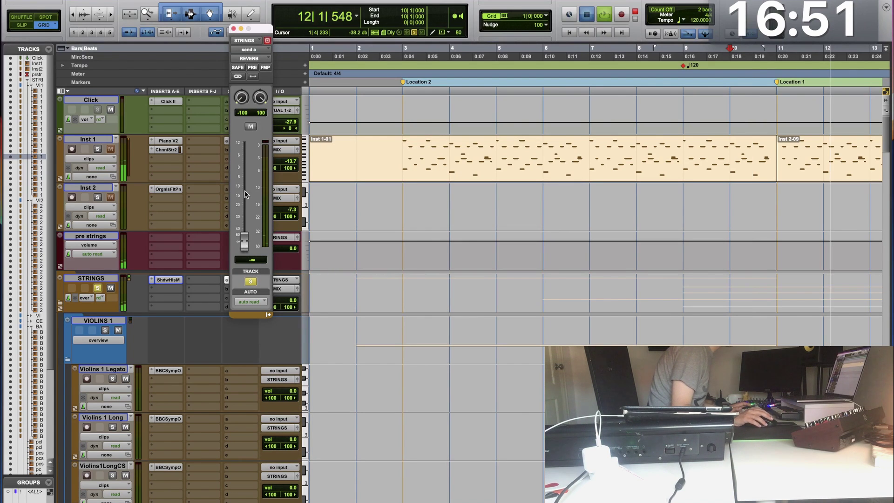
Step: Set the STRINGS reverb send level to -19.5 dB, with the folder unsoloed, and close the send window
drag(246, 188, 246, 183)
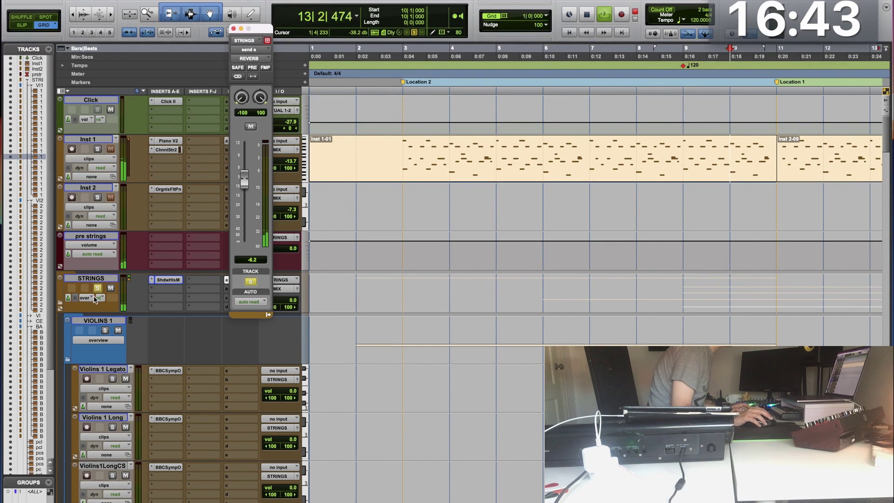
key(space)
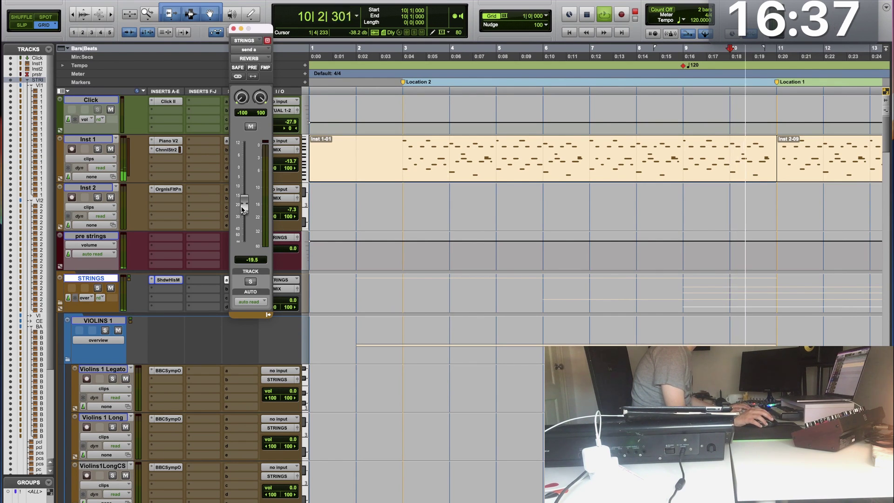
key(space)
click(233, 28)
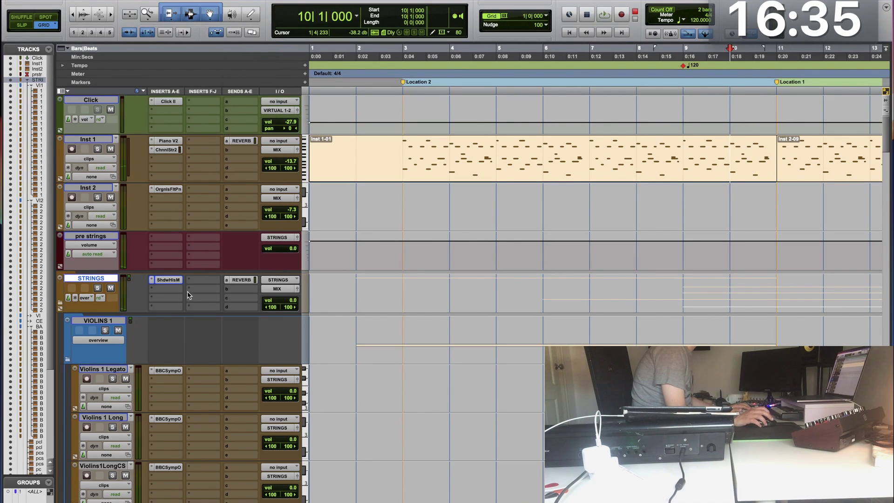
key(space)
scroll(187, 300, down, 5)
key(space)
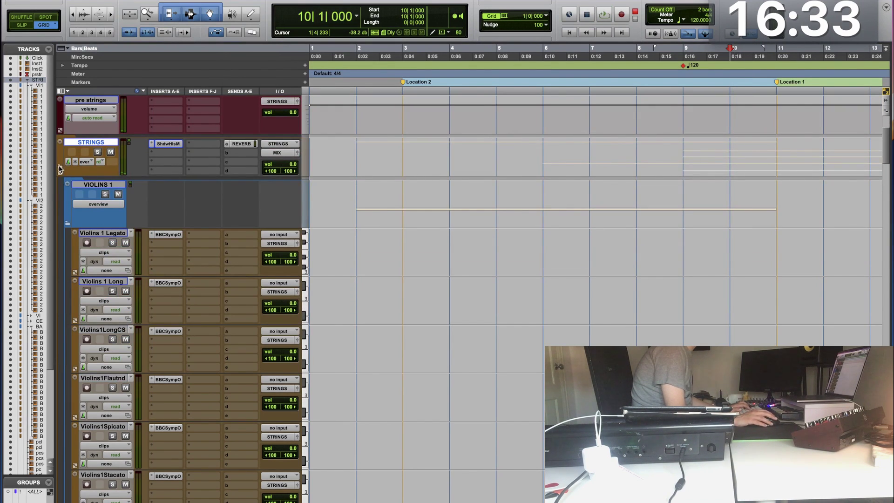
click(59, 168)
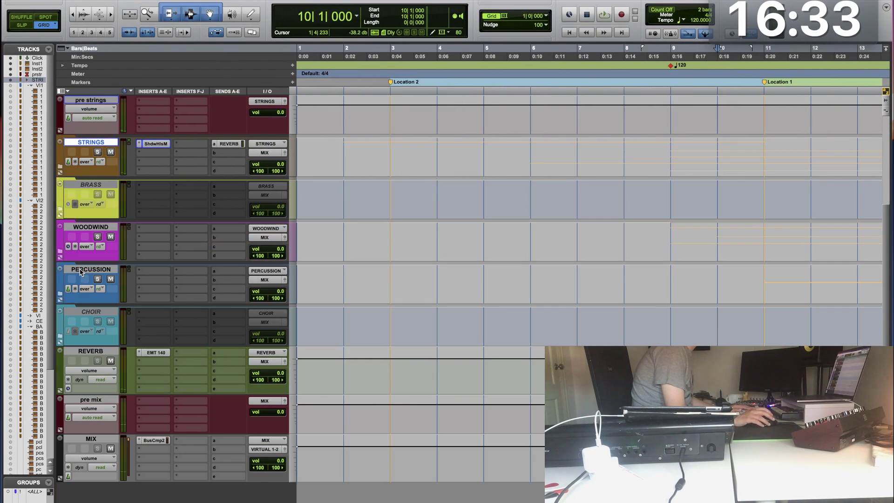
click(59, 167)
key(super+Tab)
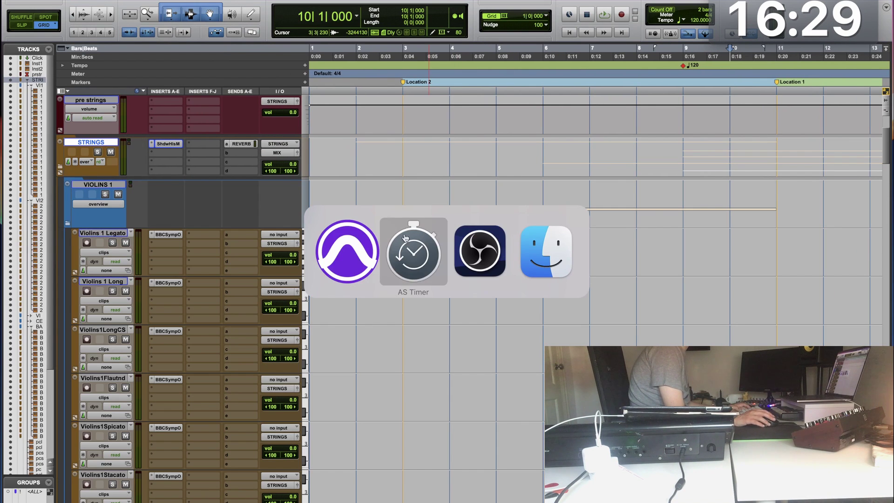
Step: Copy the Violins 1 Long Harmonics clip to the Violins 2 Tremolo track, starting at bar 2
scroll(259, 370, down, 2)
scroll(259, 370, down, 10)
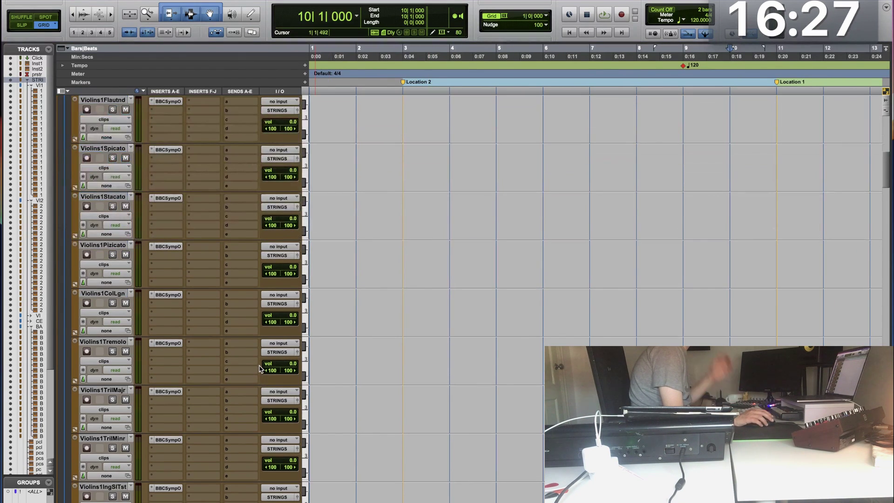
scroll(395, 364, down, 10)
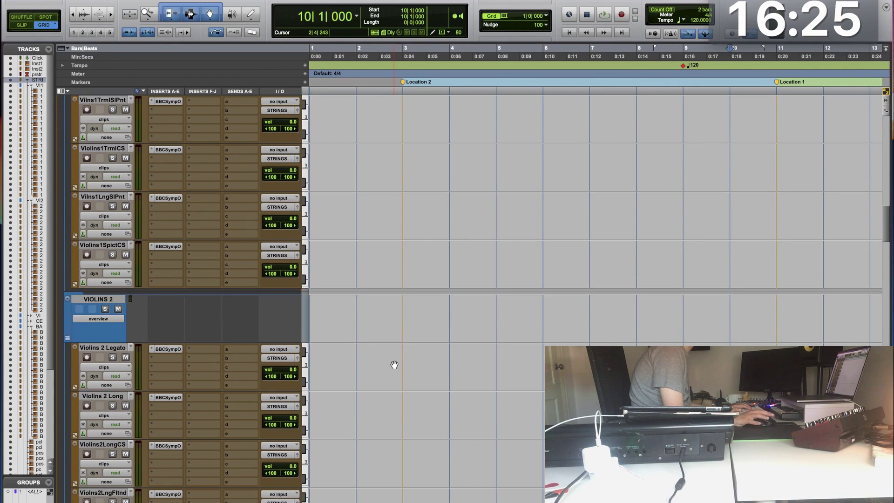
scroll(395, 365, down, 3)
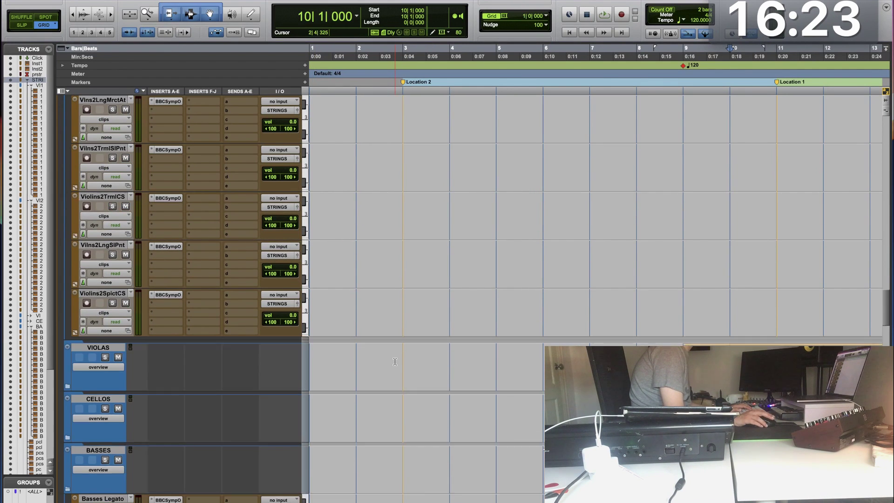
scroll(395, 365, up, 10)
scroll(395, 361, up, 6)
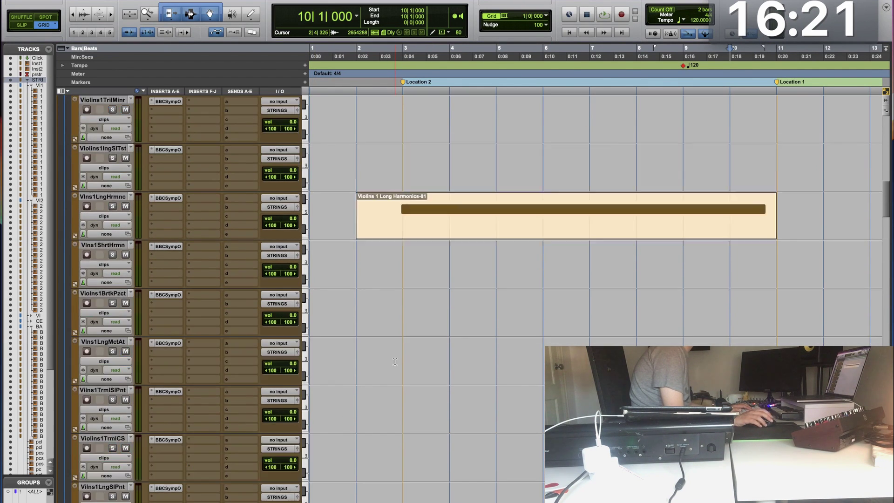
click(456, 305)
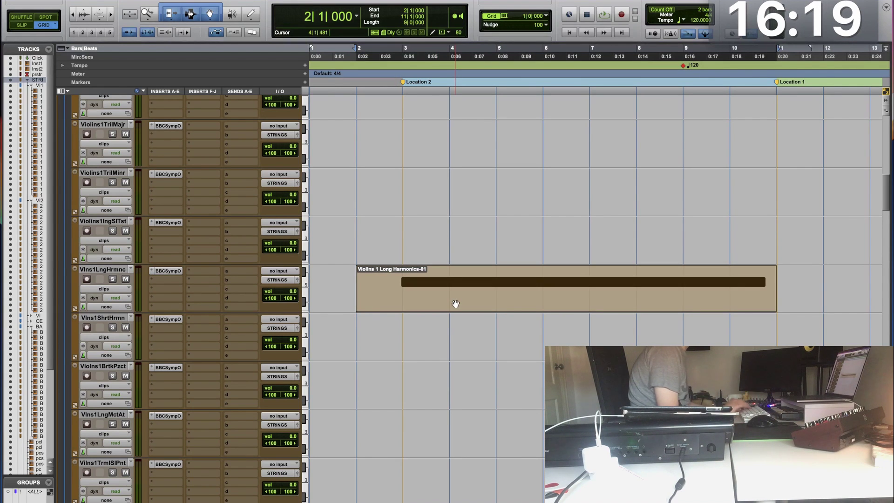
scroll(456, 304, down, 4)
scroll(455, 303, down, 8)
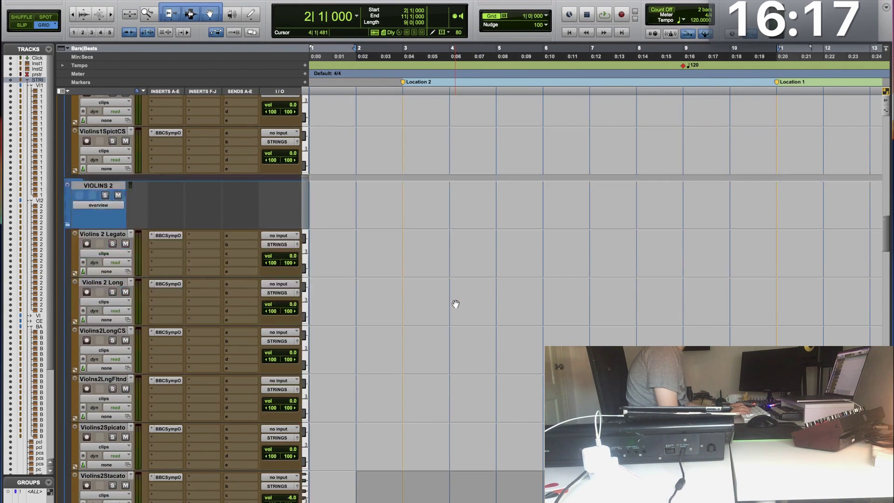
key(p)
key(p)
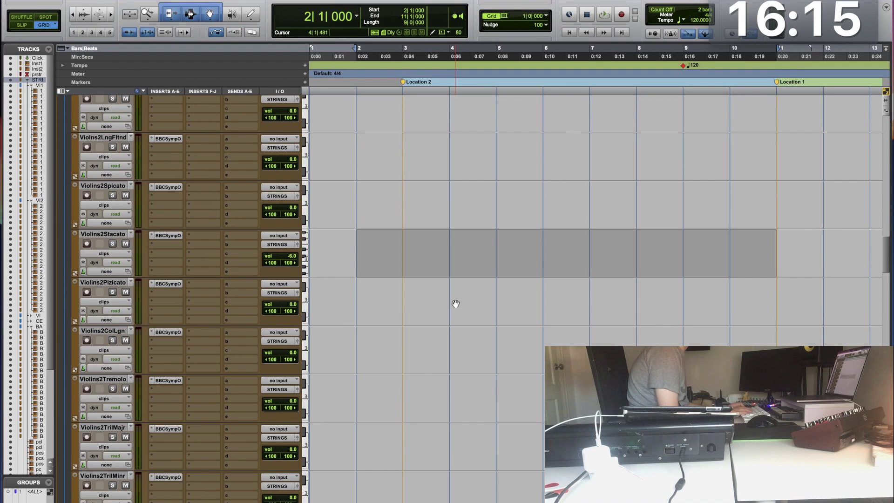
key(p)
key(p)
key(semicolon)
key(semicolon)
key(semicolon)
key(semicolon)
key(semicolon)
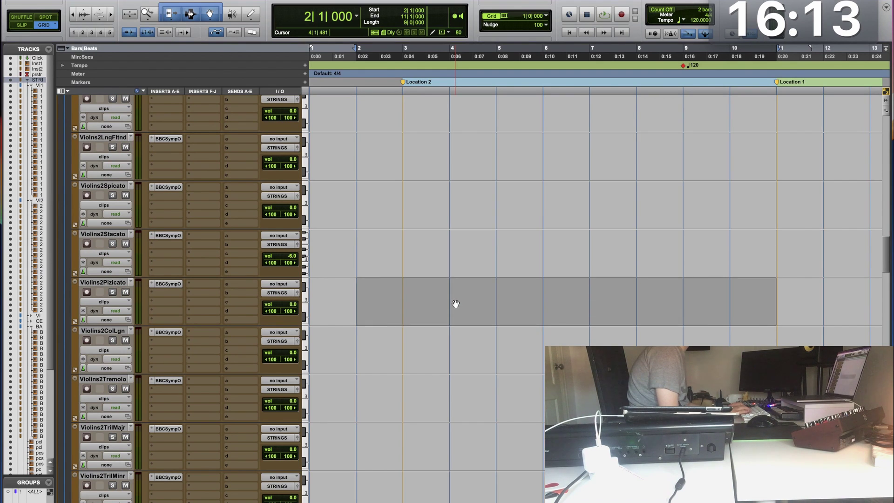
key(super+v)
Step: Play from bar 3, raise the Violins 2 Tremolo track's volume to +4.2 dB and solo it
click(406, 368)
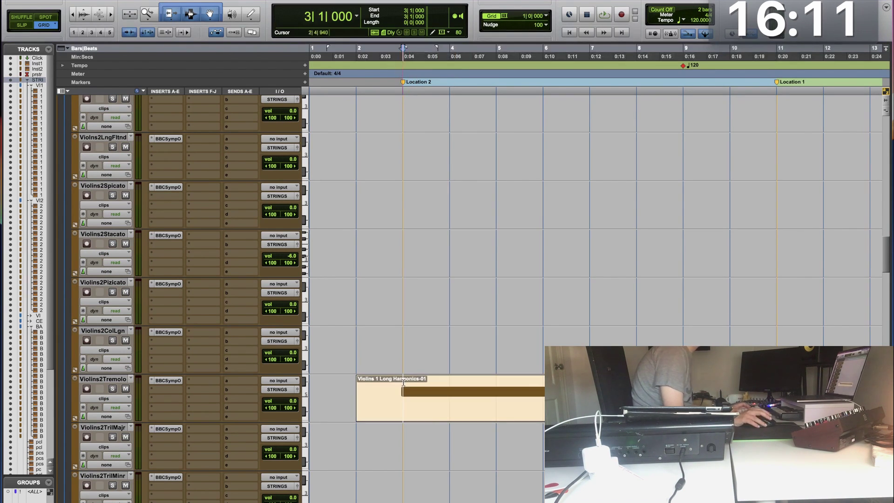
key(space)
drag(269, 403, 274, 395)
drag(274, 394, 274, 395)
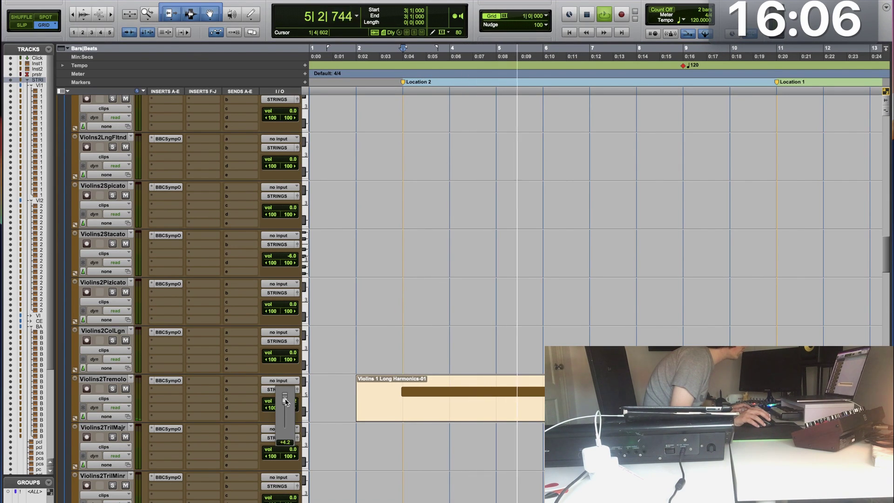
click(113, 388)
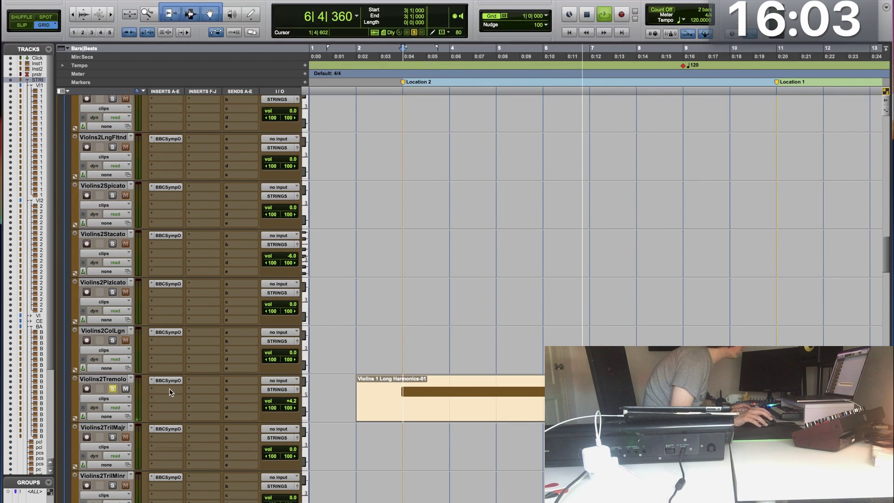
Step: Insert Soundtoys Crystallizer on the Violins 2 Tremolo track and reset its pitch to 0 cents
drag(176, 393, 172, 392)
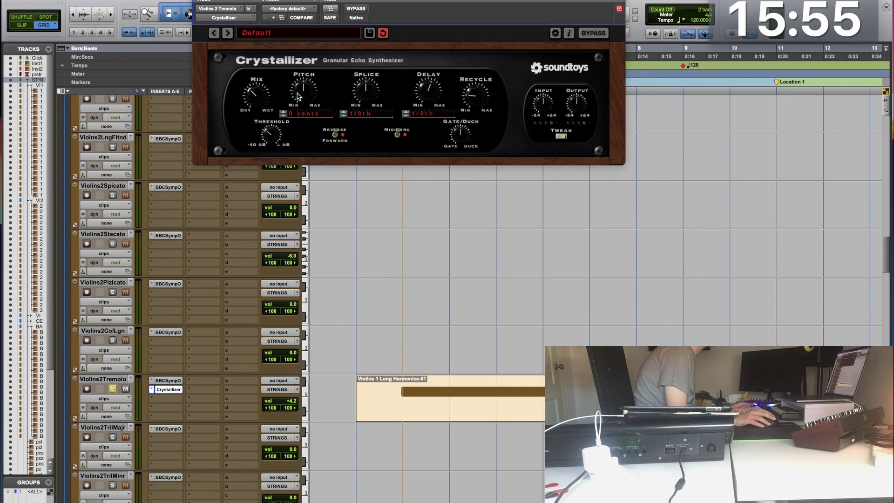
mouse_move(301, 94)
mouse_down()
mouse_move(328, 64)
mouse_move(296, 94)
mouse_up()
alt+click(296, 94)
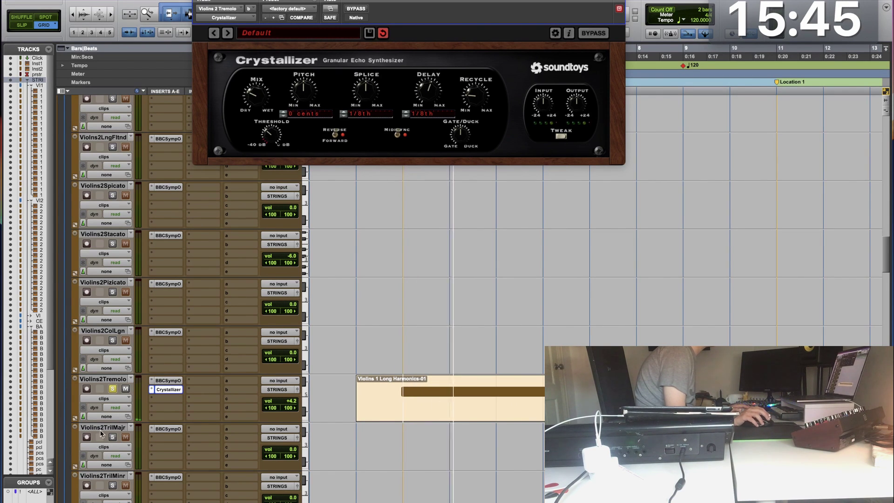
Step: Compare Crystallizer bypassed and active, and set the unsoloed Violins 2 Tremolo track's volume to +3.6 dB
super+click(164, 391)
super+click(164, 391)
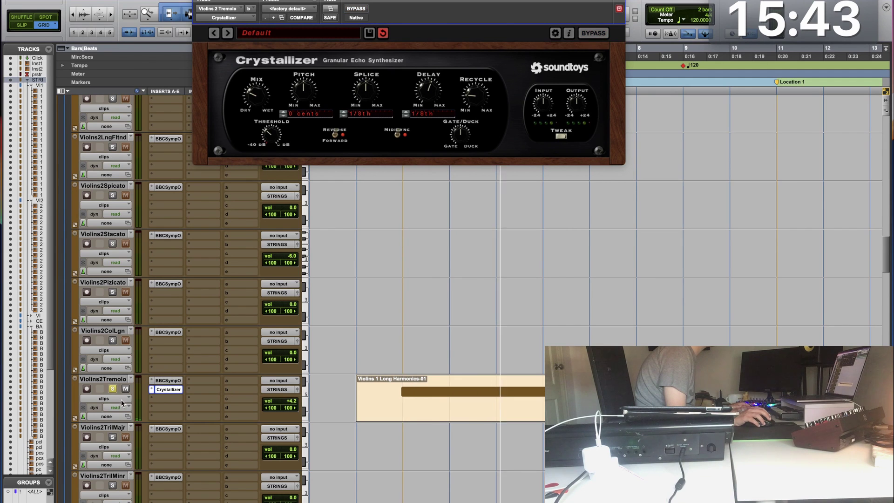
drag(281, 401, 283, 407)
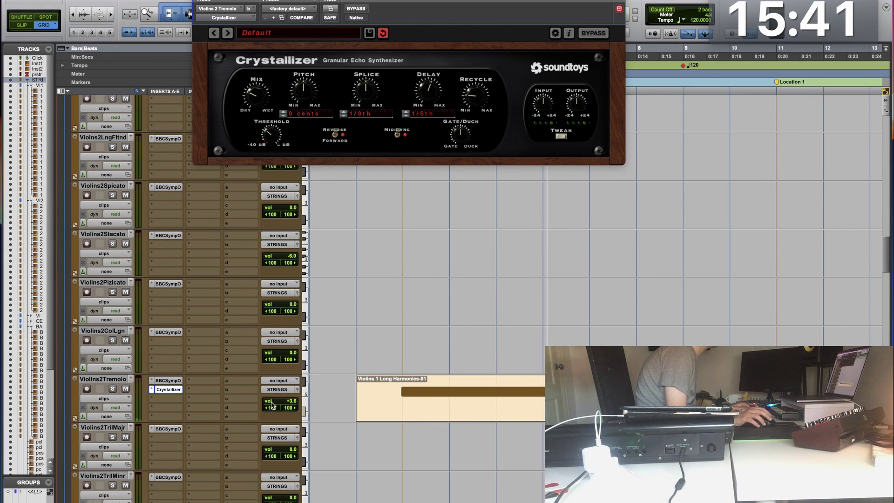
Step: Close the Crystallizer window and bring the full length of the Basses Long clips into view
scroll(259, 405, down, 10)
scroll(260, 405, down, 15)
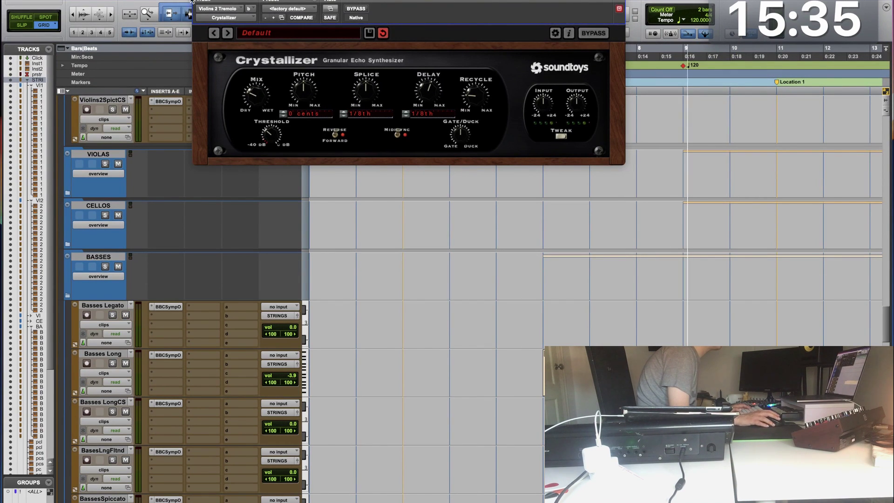
click(619, 8)
scroll(199, 315, down, 5)
key(super+bracketleft)
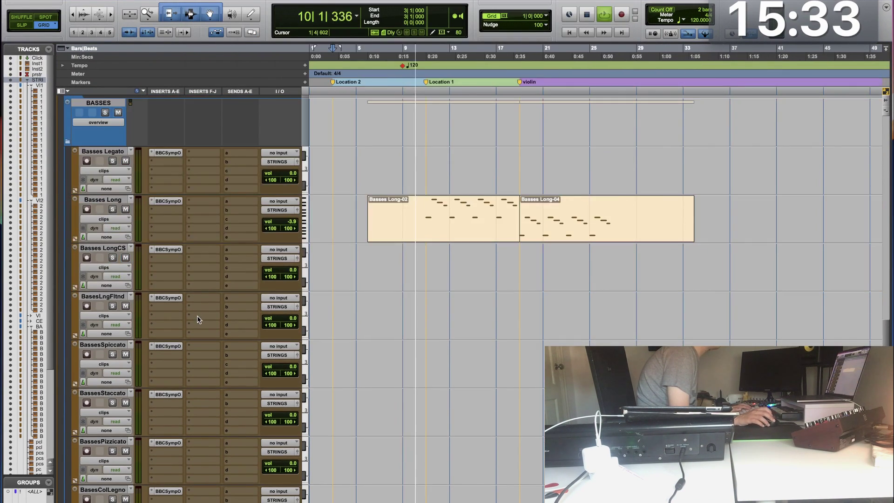
Step: Toggle the mute of the epic pizz track during playback to compare the arrangement with and without it
scroll(196, 326, down, 8)
scroll(196, 328, down, 15)
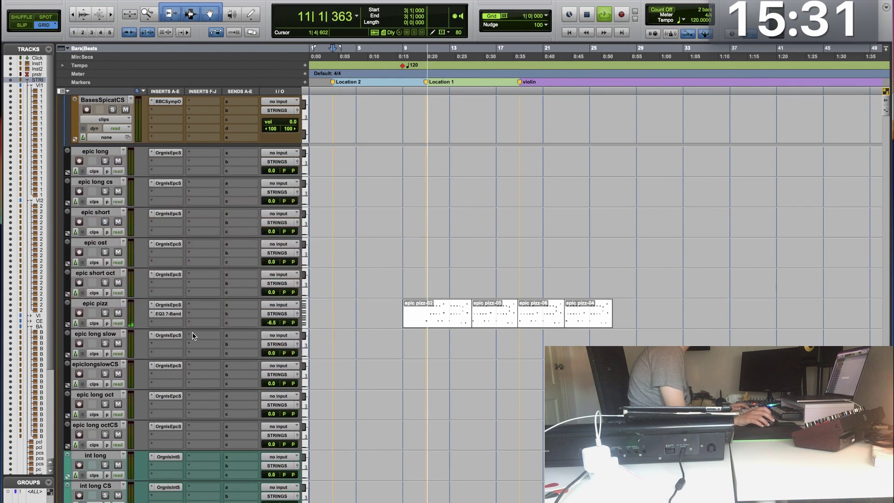
click(118, 313)
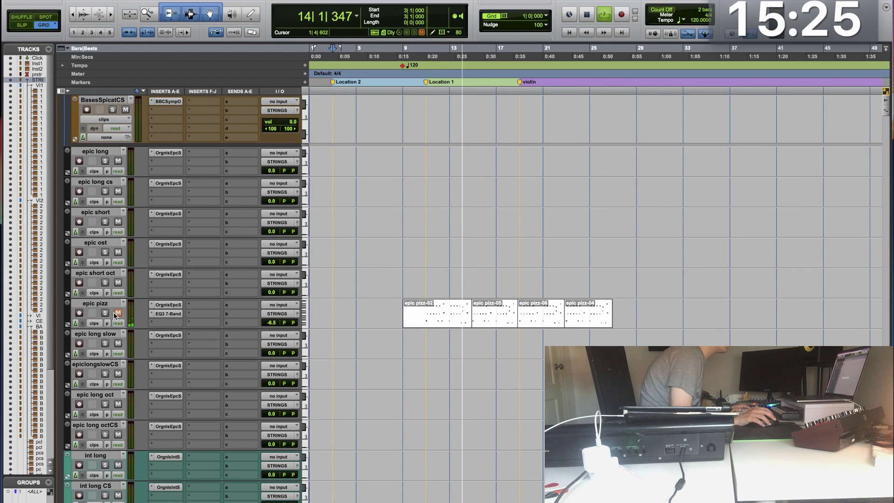
key(super+bracketright)
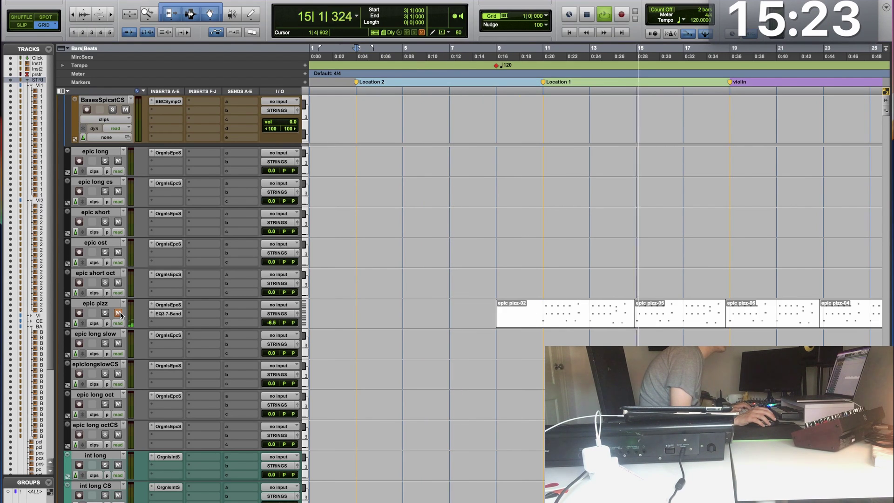
scroll(120, 315, right, 3)
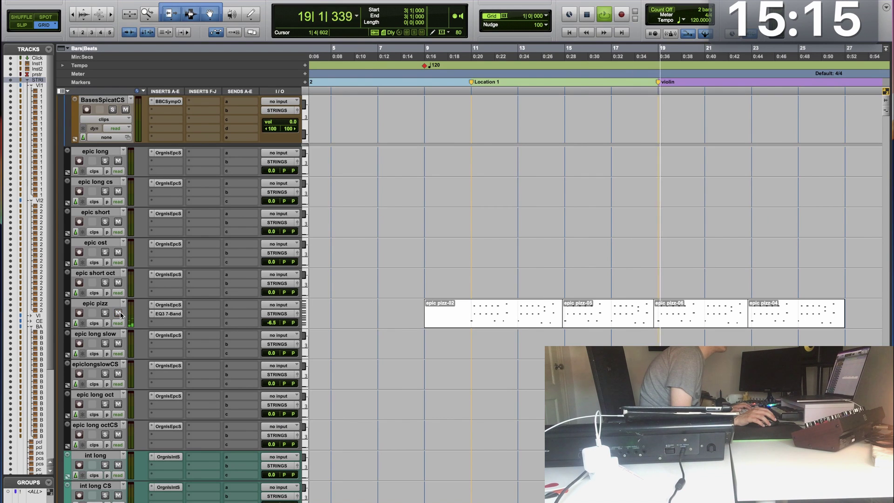
click(119, 313)
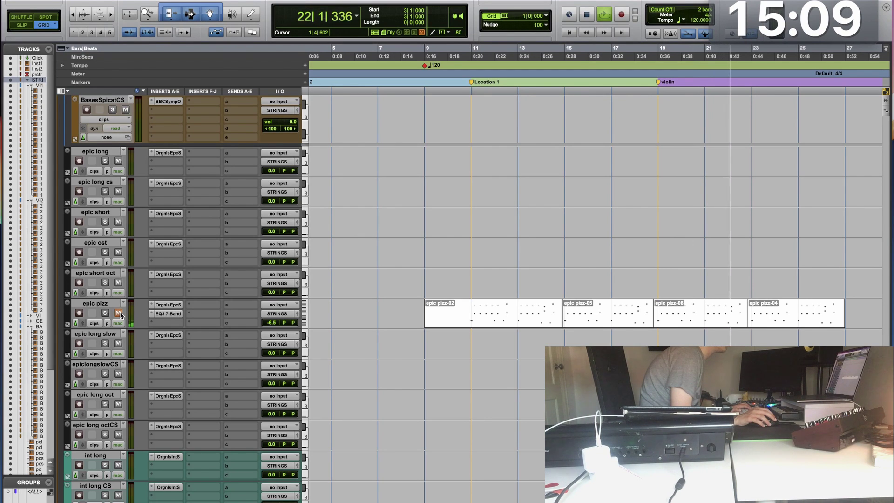
key(space)
Step: Create a new empty playlist on the epic pizz track and unmute the track
click(107, 305)
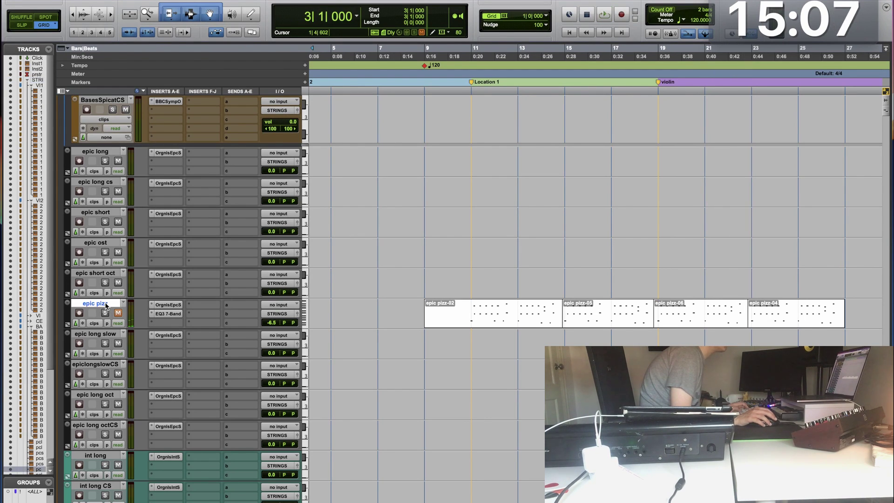
key(ctrl+backslash)
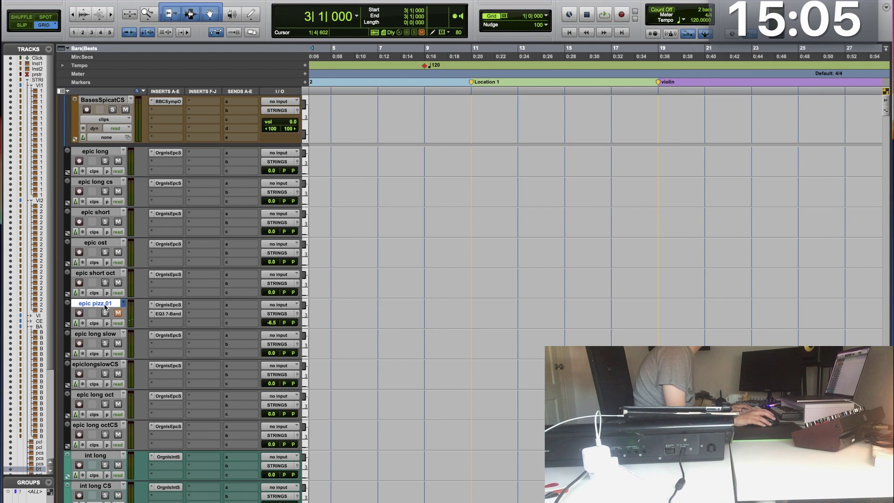
key(space)
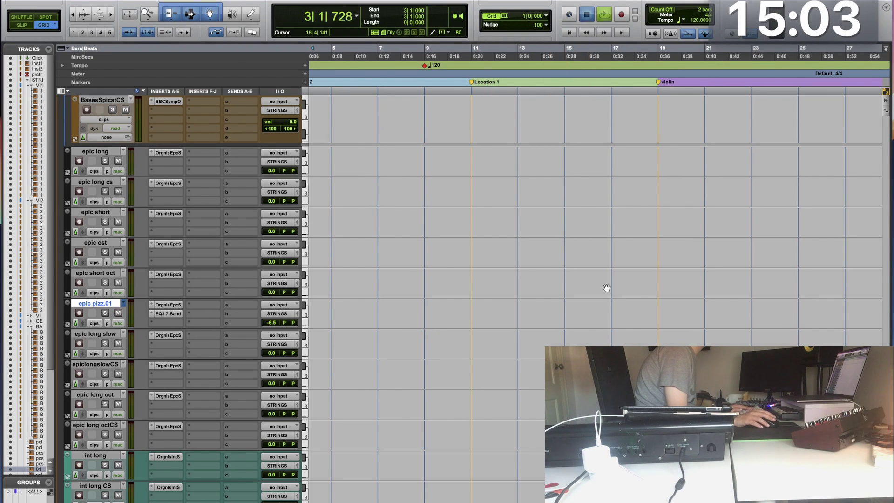
key(space)
Step: Try out a part from bar 17 with epic pizz record-armed, briefly arm epic short, and leave both tracks disarmed
click(610, 303)
key(super+bracketright)
key(space)
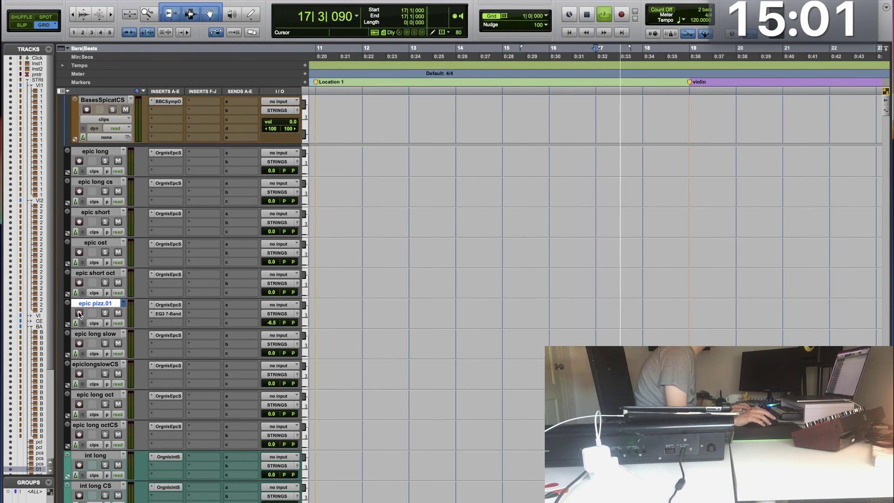
click(79, 313)
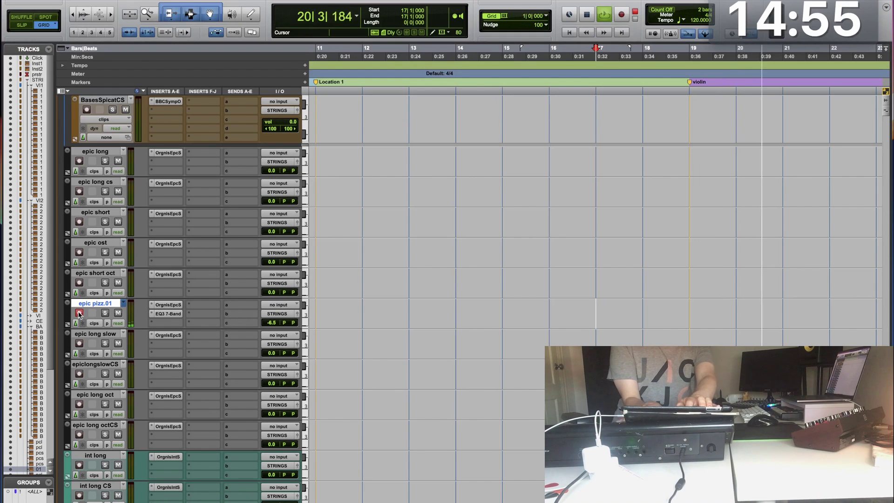
key(space)
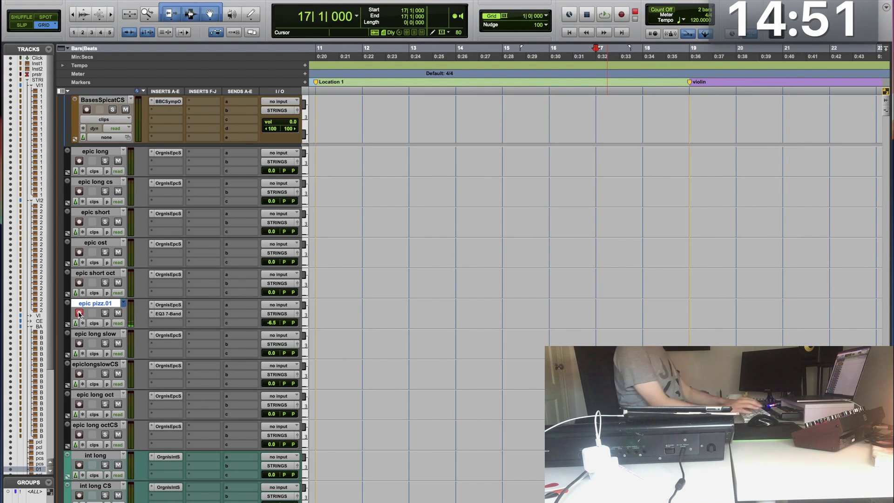
click(79, 313)
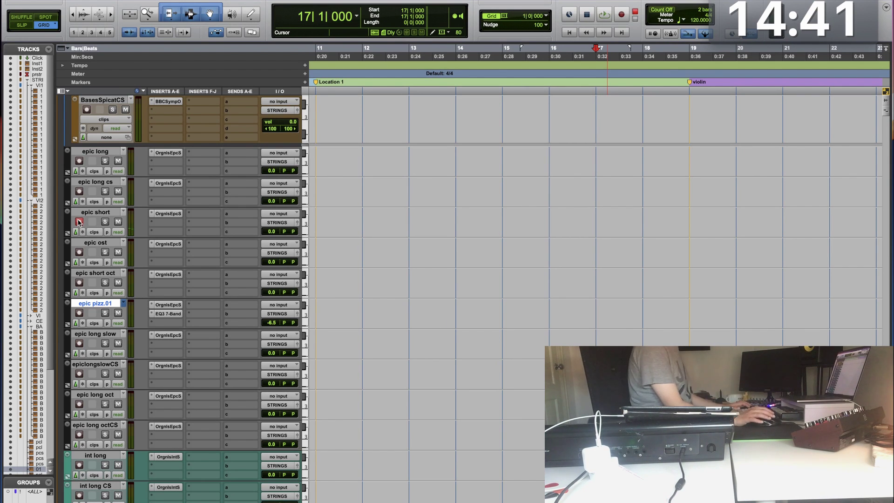
key(space)
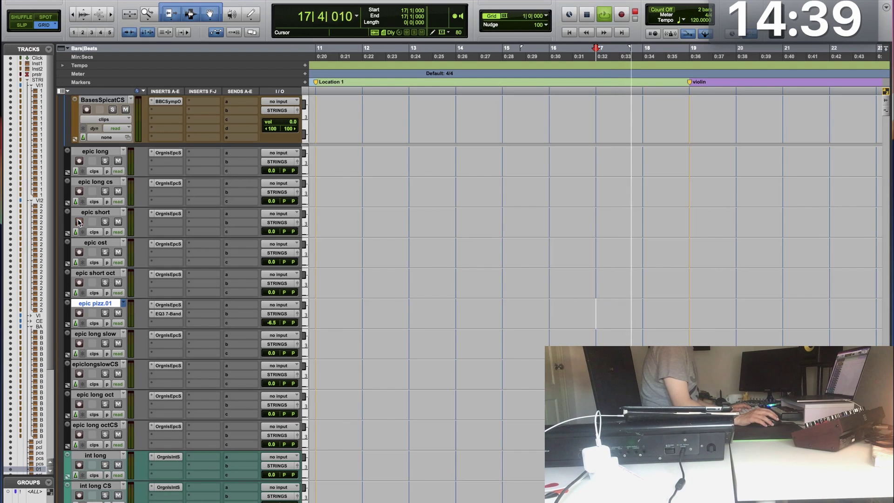
key(space)
Step: Play from bar 19 and briefly mute the CELLOS folder to hear the arrangement without it
scroll(85, 259, up, 10)
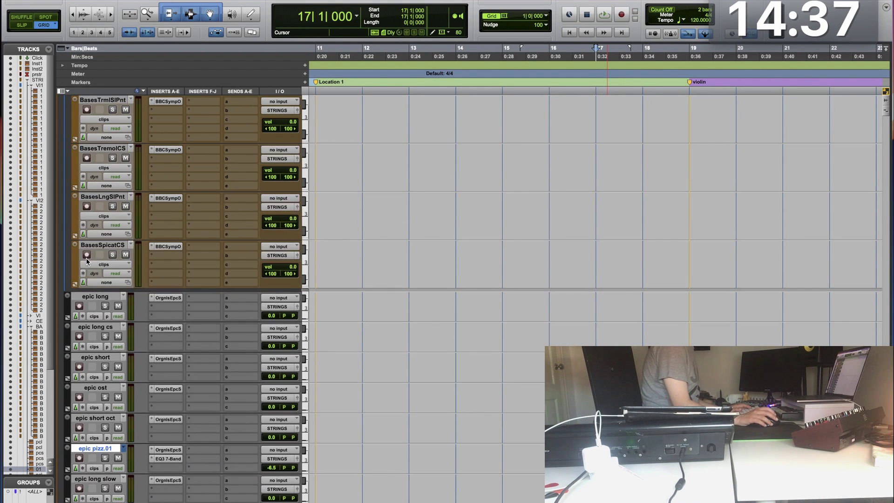
scroll(85, 259, up, 3)
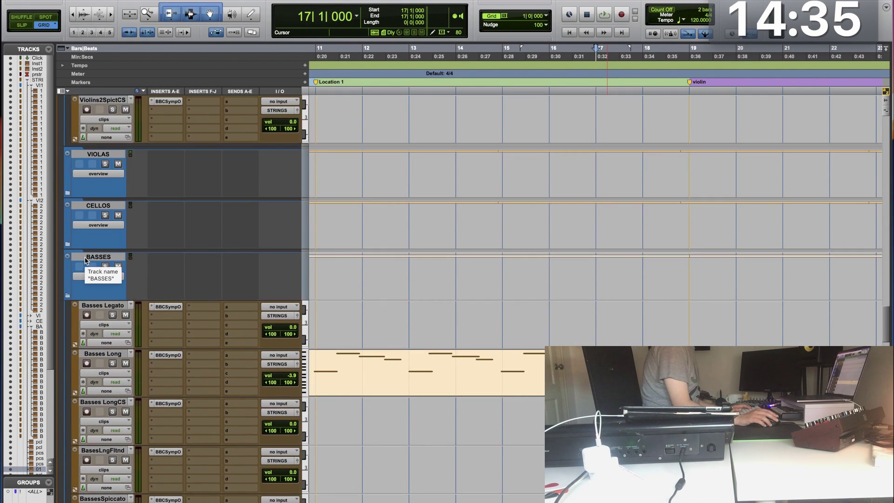
click(680, 168)
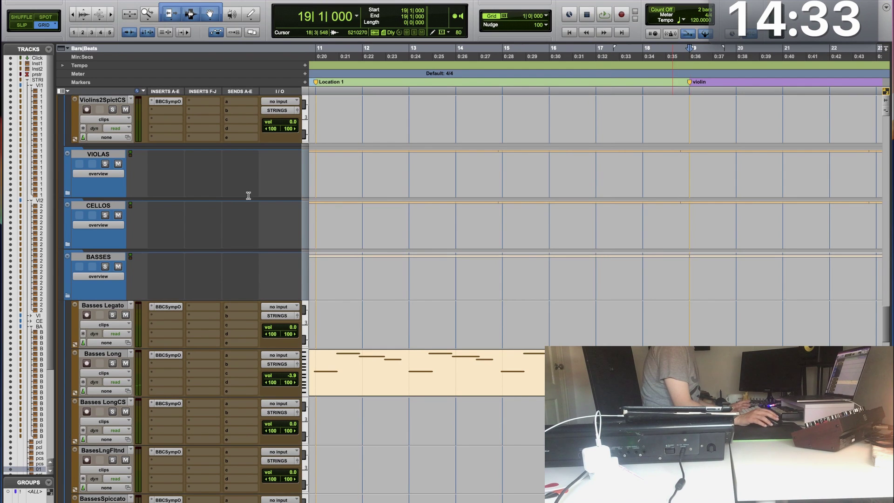
click(118, 215)
click(119, 215)
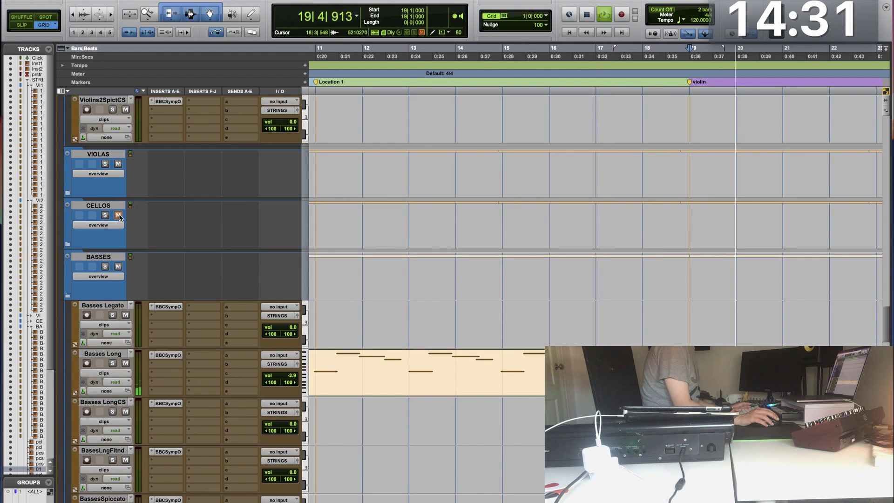
key(space)
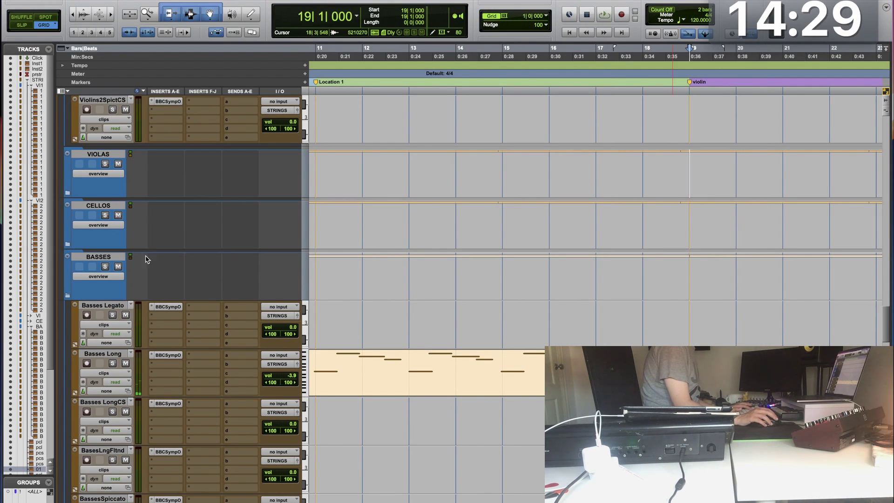
Step: Open the CELLOS folder and listen to the Cellos Legato track in solo from bar 19
key(KP_Decimal)
key(KP_2)
key(KP_Decimal)
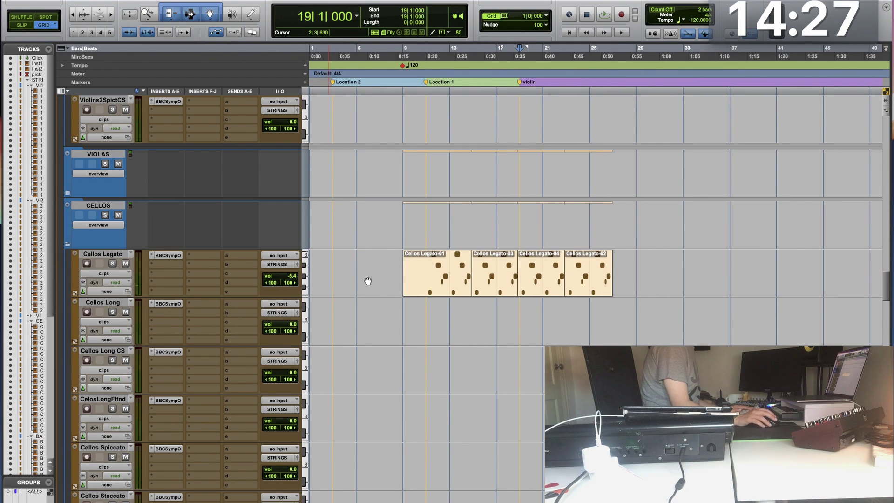
key(ctrl+bracketright)
key(space)
click(112, 263)
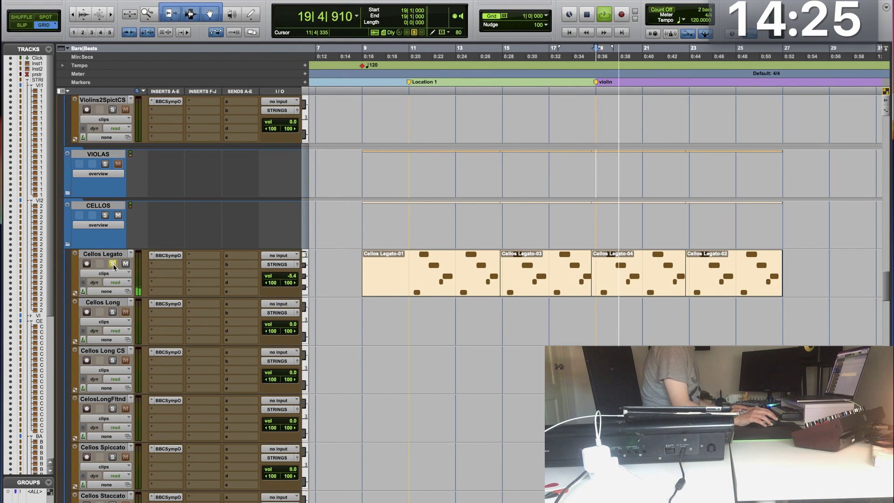
click(112, 264)
Step: Play the last two Cellos Legato clips and briefly solo the VIOLAS folder to hear its part alone
click(720, 290)
shift+click(627, 289)
key(space)
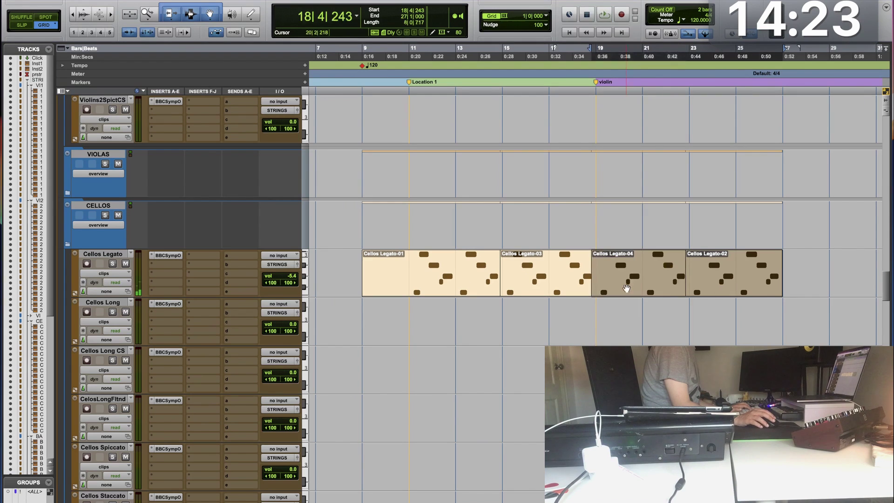
key(space)
click(105, 165)
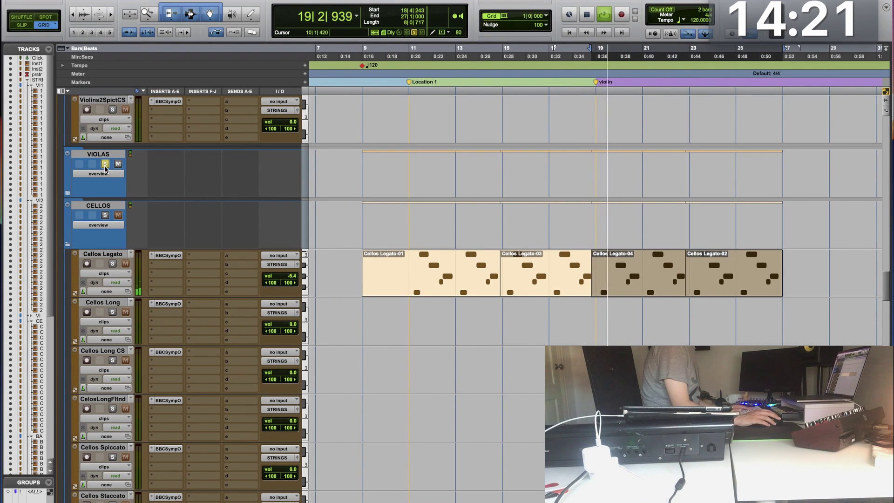
click(105, 165)
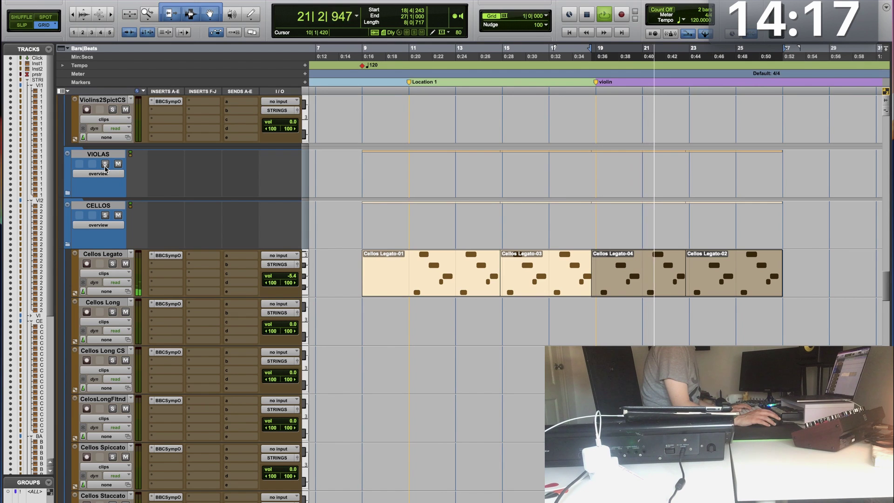
Step: Open the VIOLAS folder and delete the last two Violas Legato clips, from about bar 19 onward
key(space)
click(67, 193)
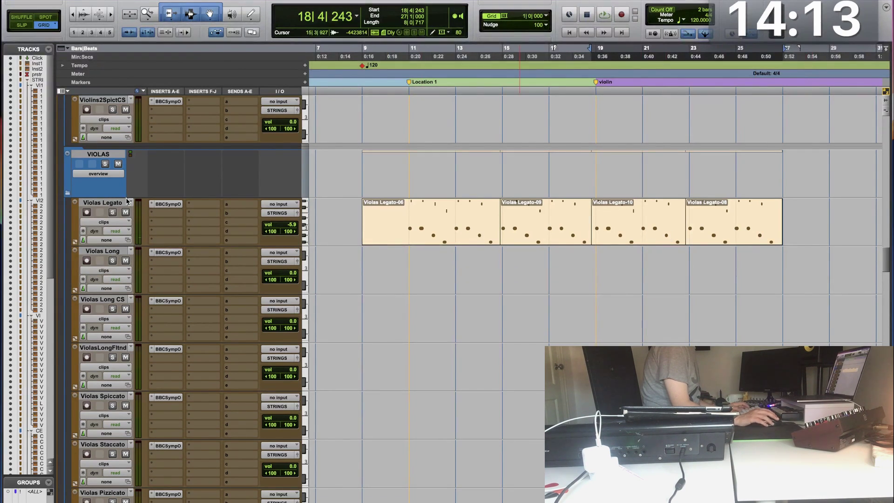
click(670, 240)
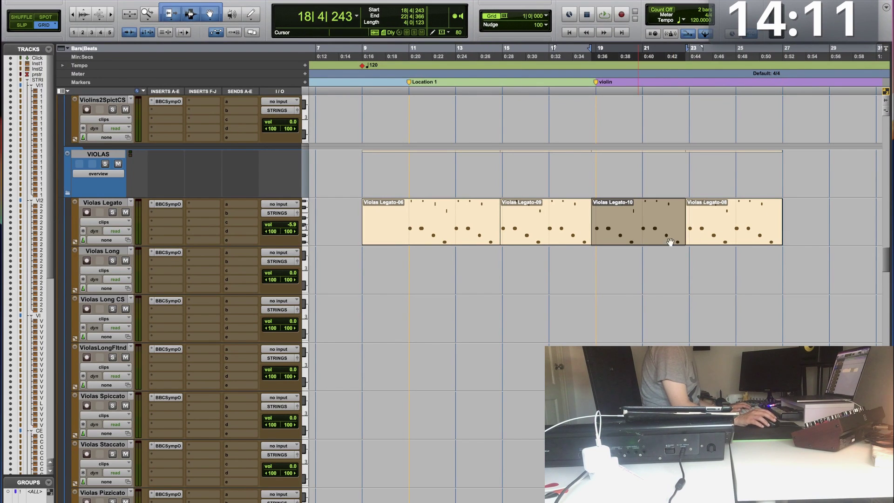
key(shift+Tab)
key(Delete)
Step: Record-arm the Violas Legato track and record a new part from bar 17 until after bar 23
key(space)
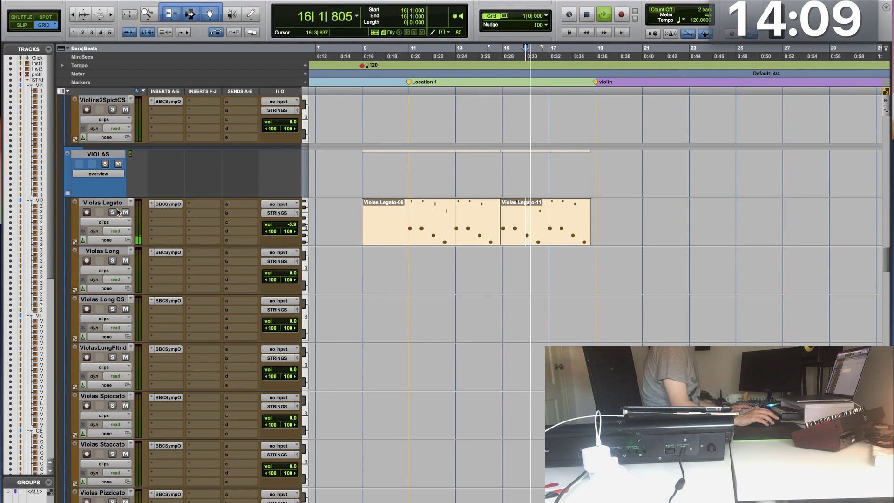
key(space)
click(87, 213)
key(space)
key(space)
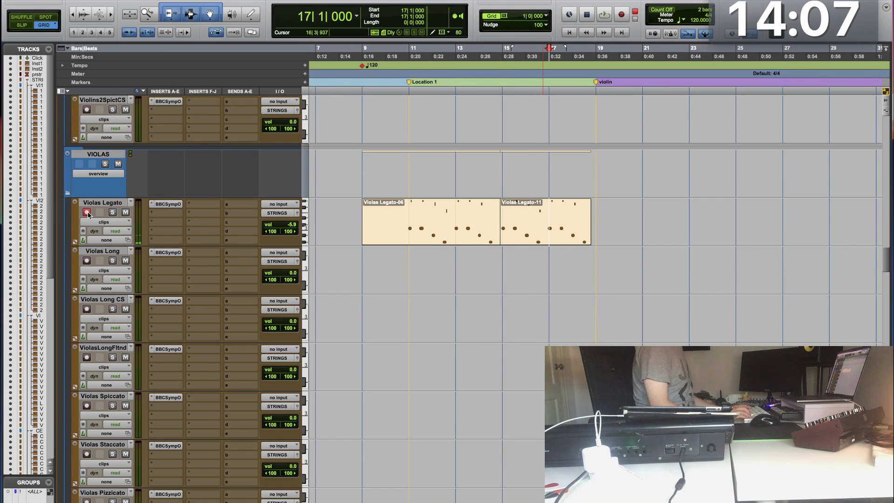
key(F12)
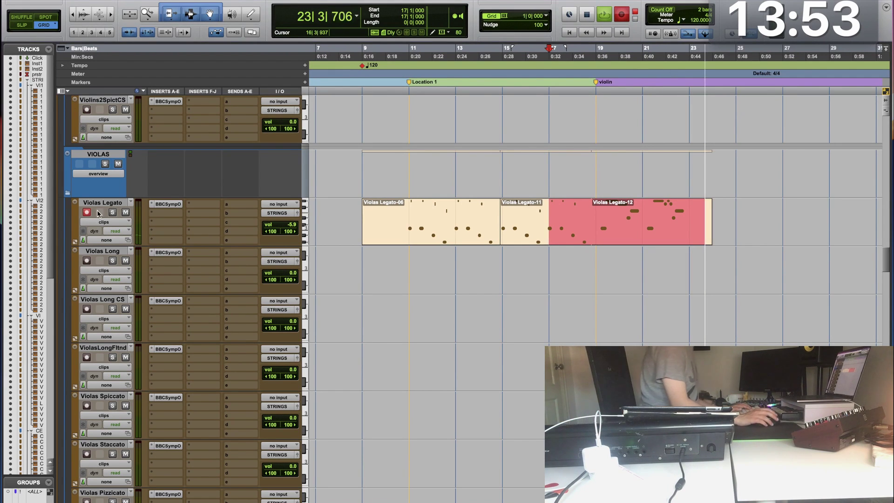
key(space)
Step: Select bars 19 to 23 of the new Violas Legato recording and repeat them once up to bar 27
drag(600, 215, 697, 224)
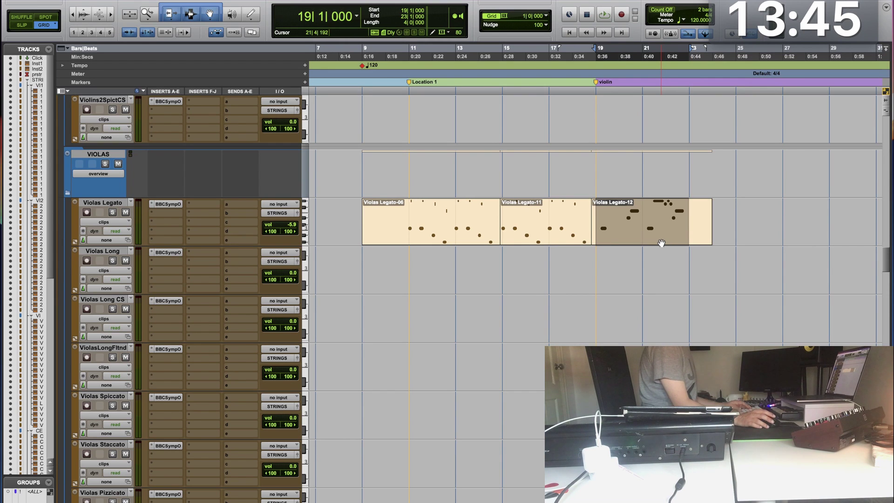
key(alt+r)
key(Return)
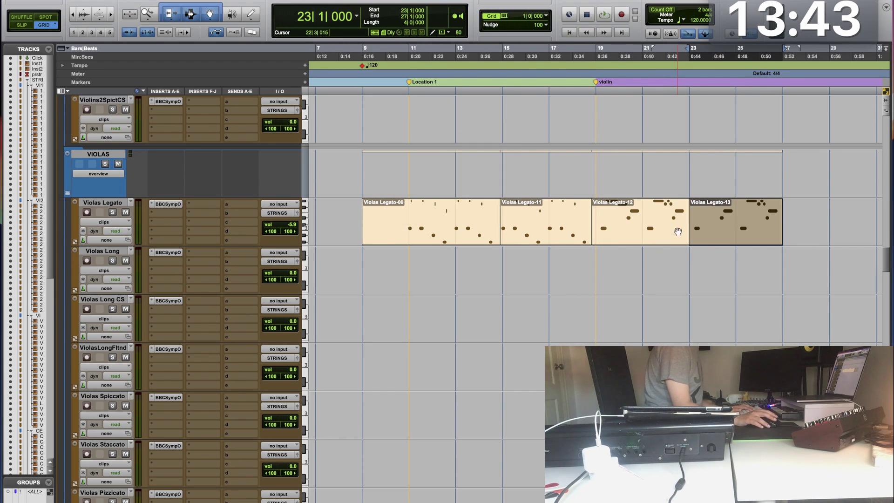
Step: Play the new Violas Legato part from bar 18 with the VIOLAS folder soloed, and unsolo it to hear the full mix
scroll(512, 222, left, 5)
click(366, 208)
key(space)
key(space)
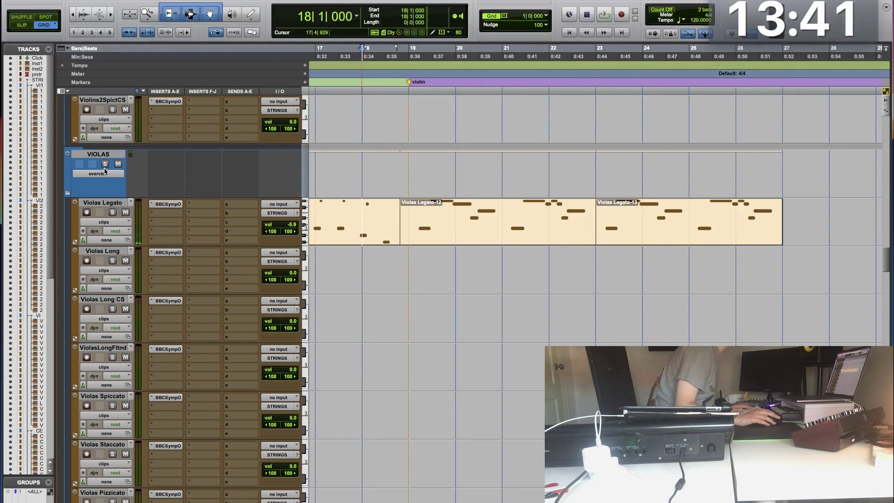
click(105, 164)
key(space)
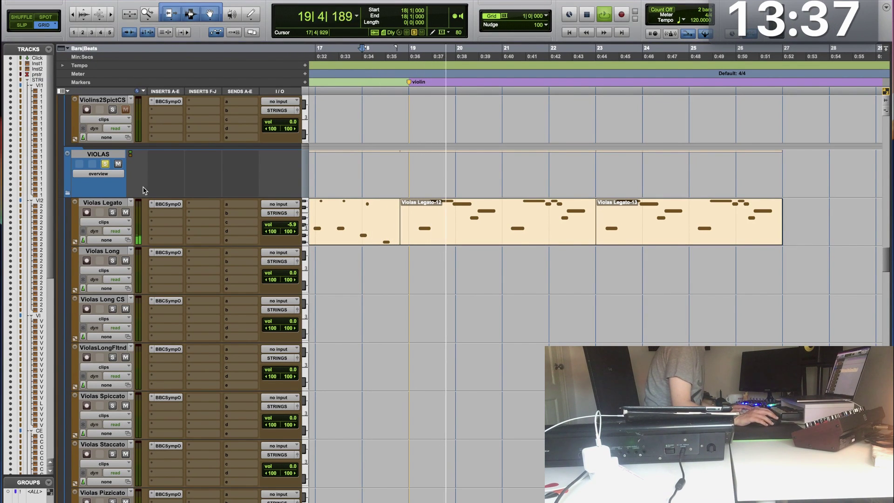
click(106, 164)
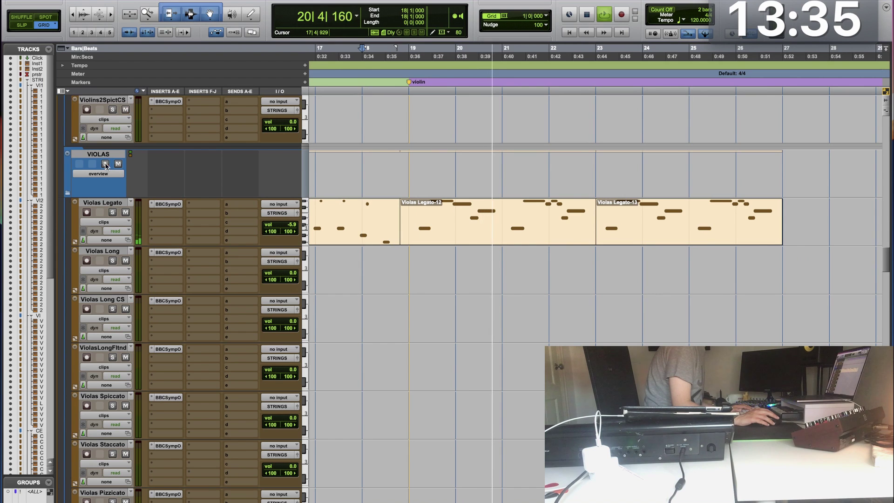
Step: Adjust the Violas Legato track's volume during playback and bring the Cellos Legato track into view
click(286, 225)
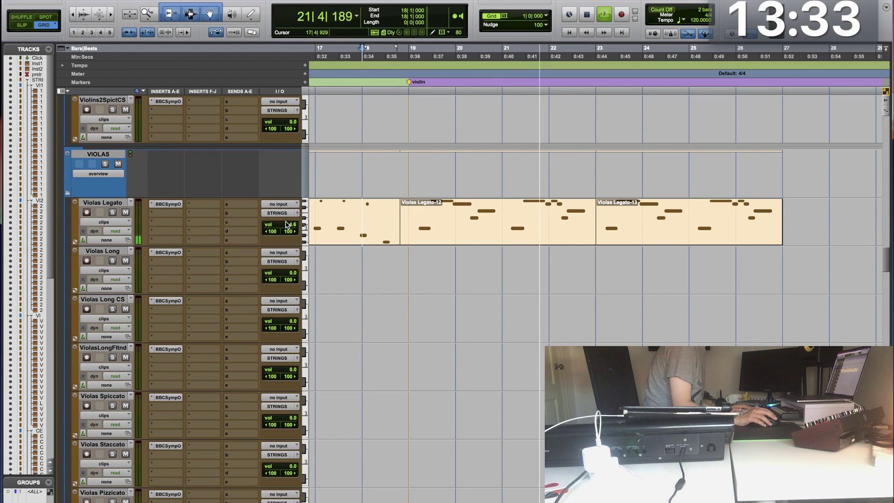
scroll(213, 274, down, 8)
scroll(213, 273, down, 10)
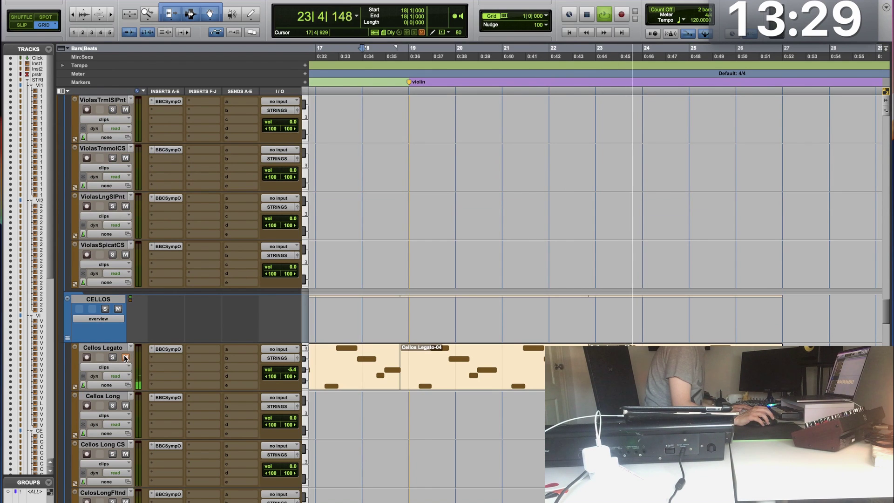
Step: Audition the viola part by toggling the VIOLAS folder's mute during playback, and play from bar 18 with Violas Legato soloed
scroll(138, 236, up, 10)
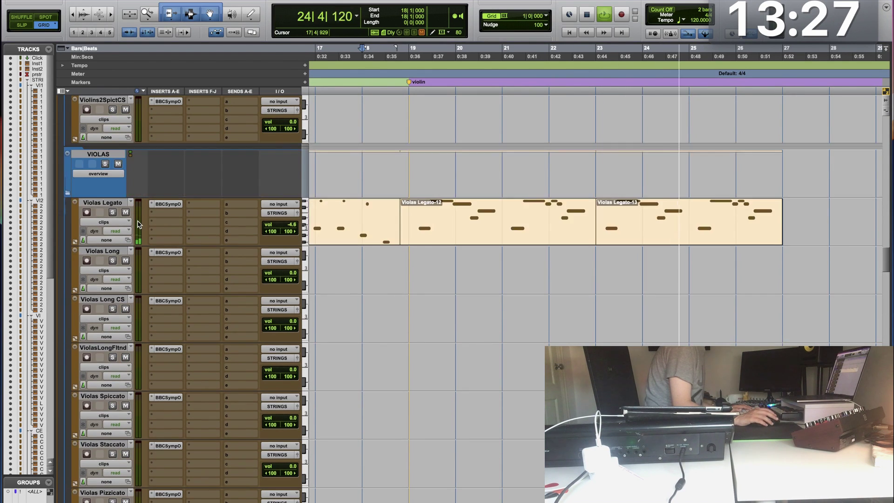
click(118, 260)
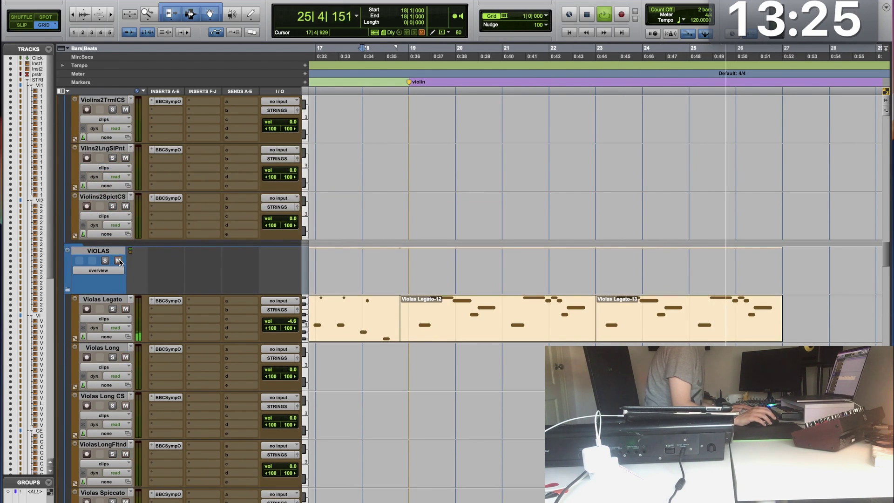
key(space)
scroll(111, 243, up, 2)
scroll(112, 243, up, 2)
scroll(112, 243, down, 2)
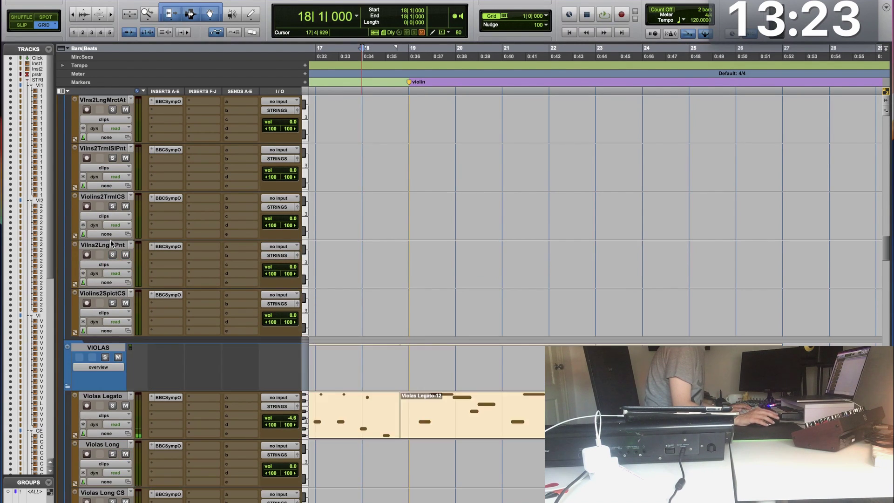
scroll(111, 228, down, 4)
key(space)
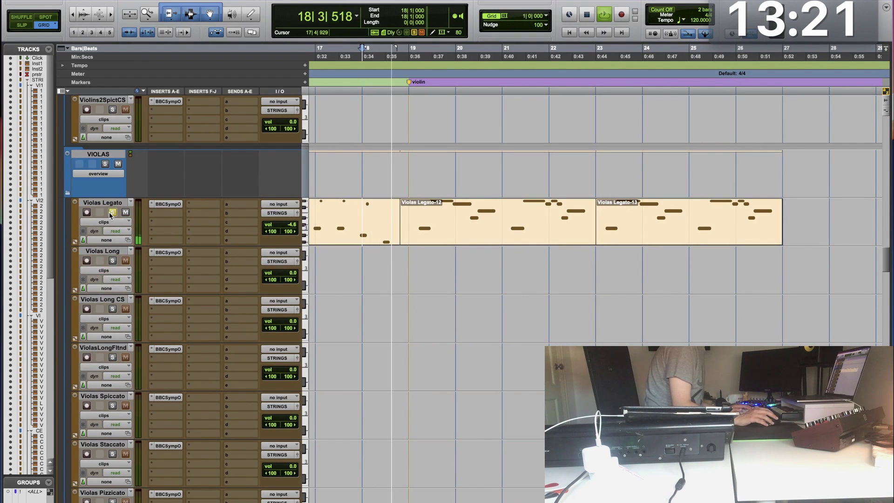
key(space)
Step: Check the notes of the Violas Legato clip at bar 19 in the MIDI editor, and delete both clips up to bar 27
double_click(463, 236)
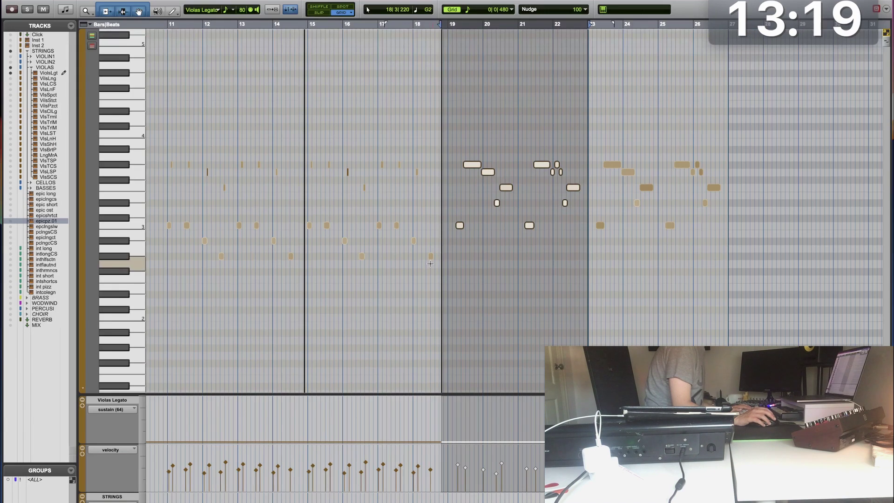
click(476, 225)
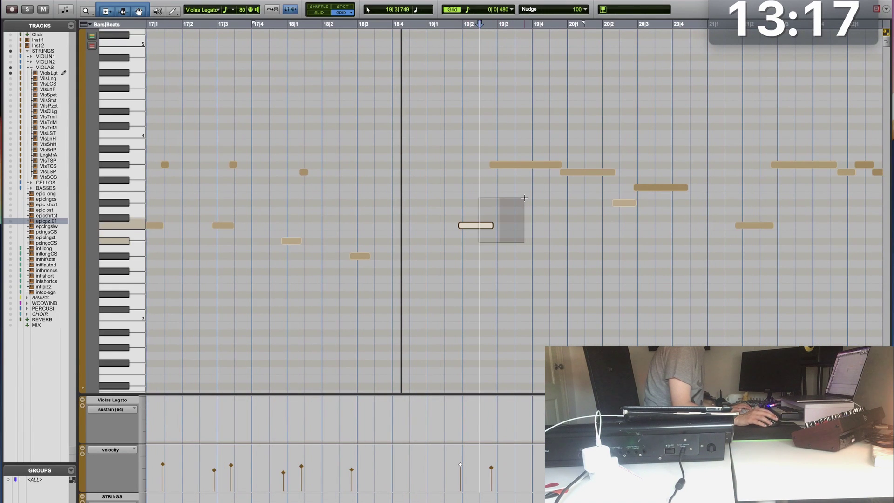
key(super+w)
click(554, 233)
shift+click(675, 233)
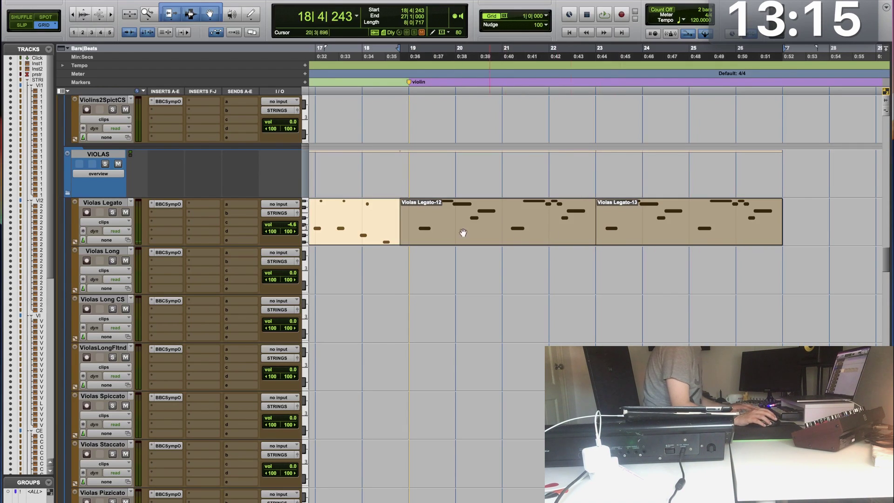
key(Delete)
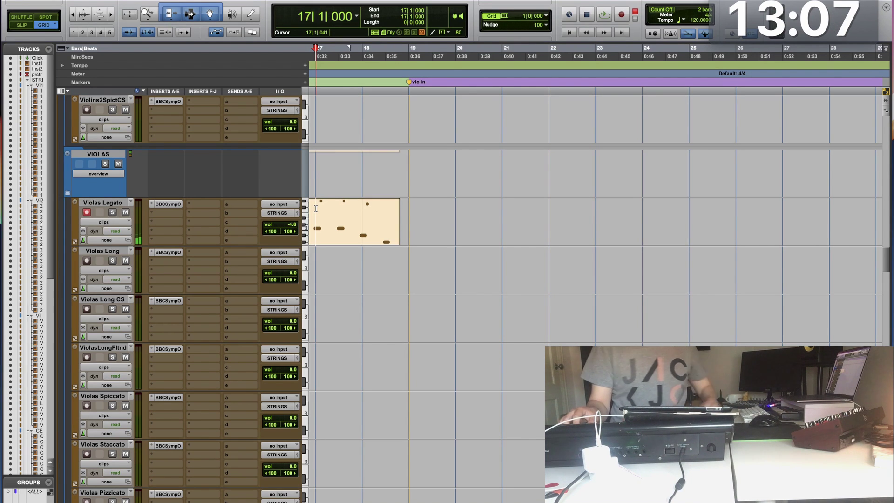
key(F12)
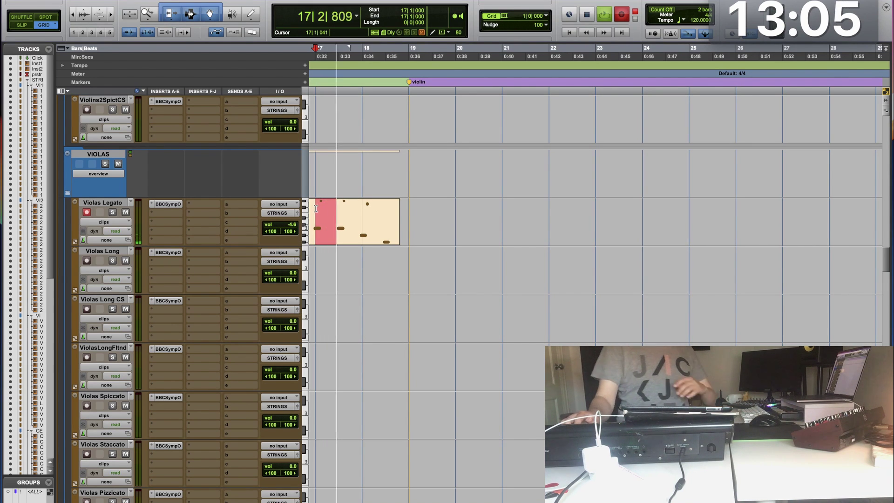
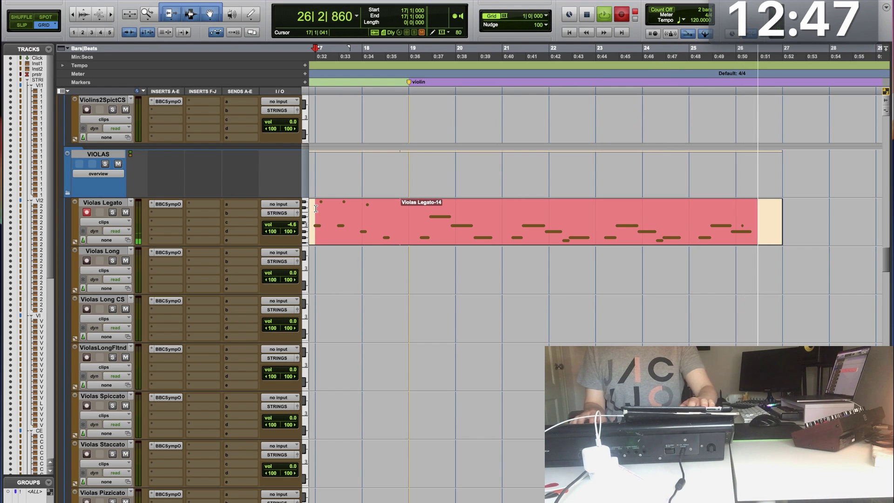
key(space)
key(super+z)
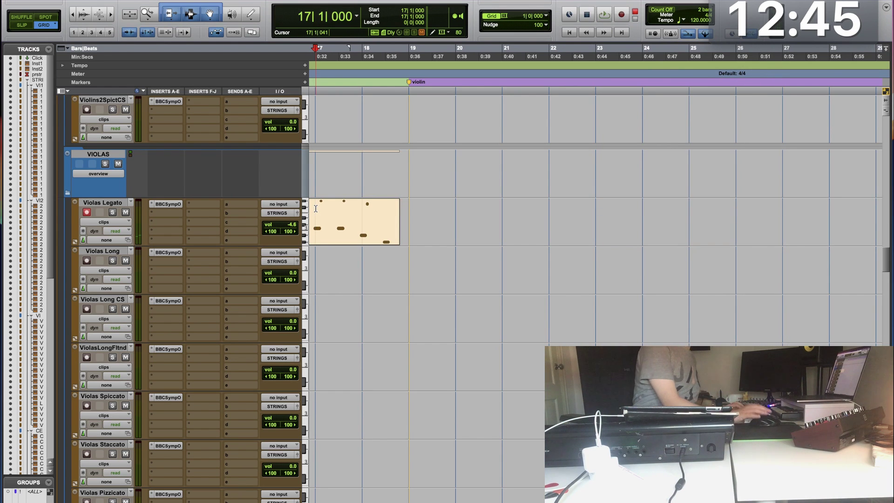
Step: Record a new Violas Legato part from bar 17 until after bar 23, and separate bar 22 into its own clip
key(super+space)
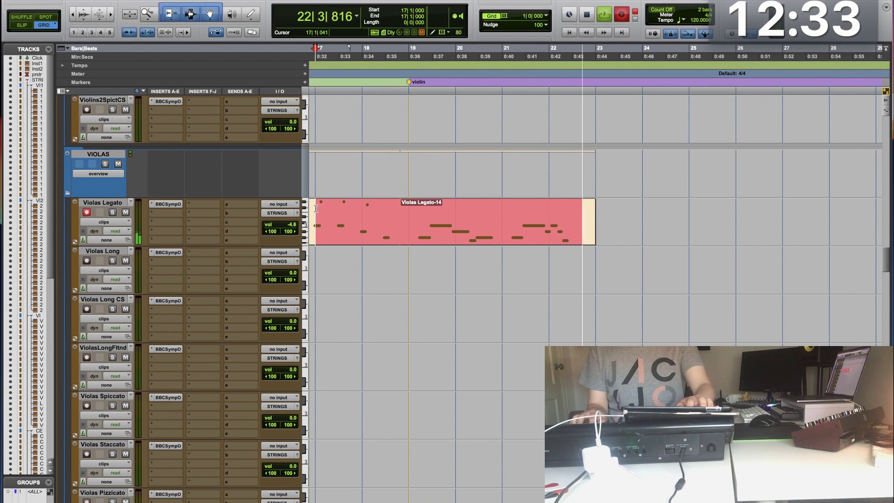
key(space)
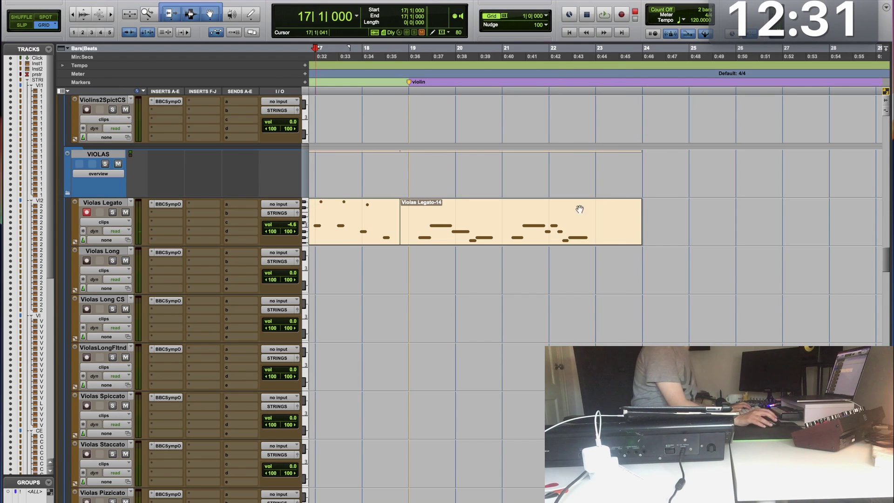
drag(549, 221, 597, 223)
key(super+e)
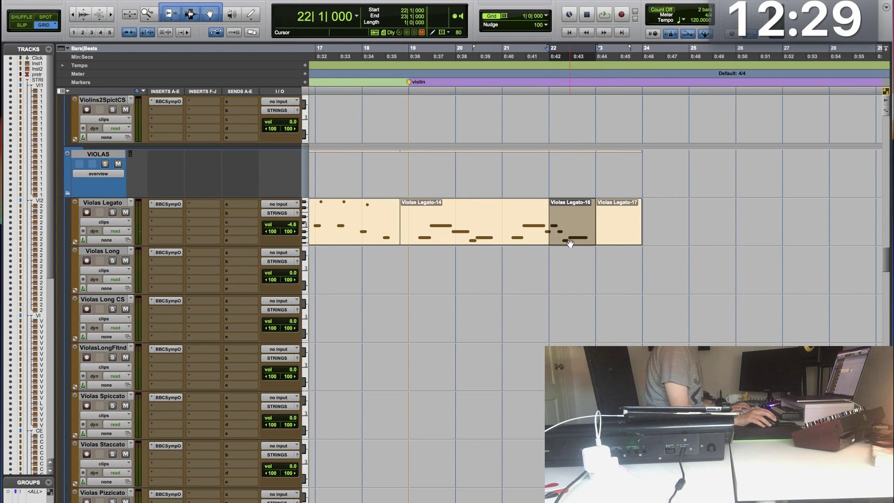
Step: Shorten the last note of bar 22 on Violas Legato to end around beat 4, and play the result
double_click(570, 243)
key(super+])
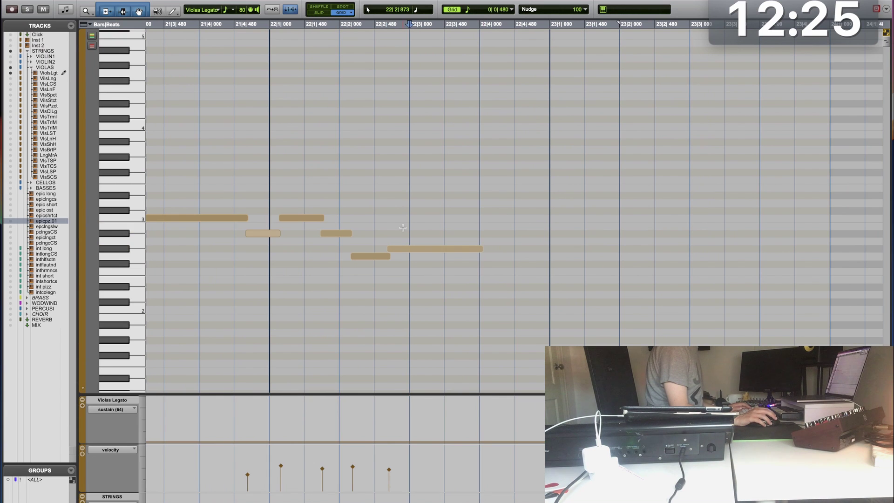
key(space)
key(super+w)
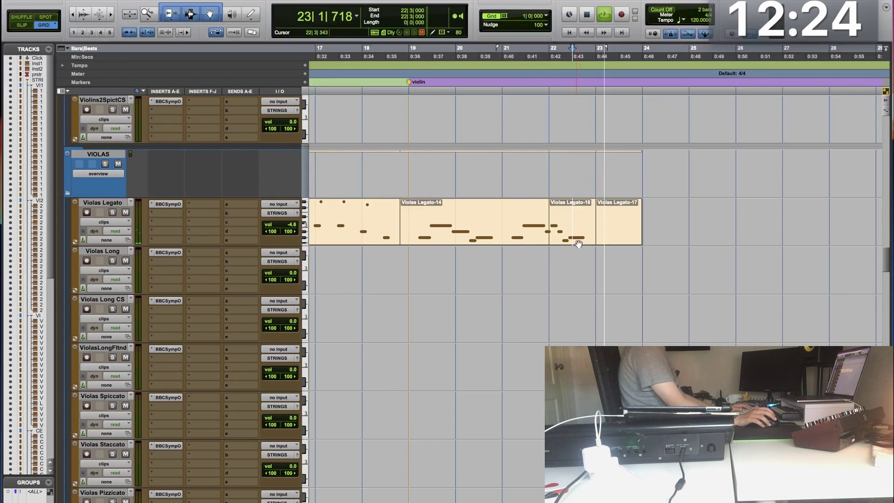
key(space)
Step: Select bars 19 to 23 of the new Violas Legato part and repeat them once up to bar 27
shift+click(577, 217)
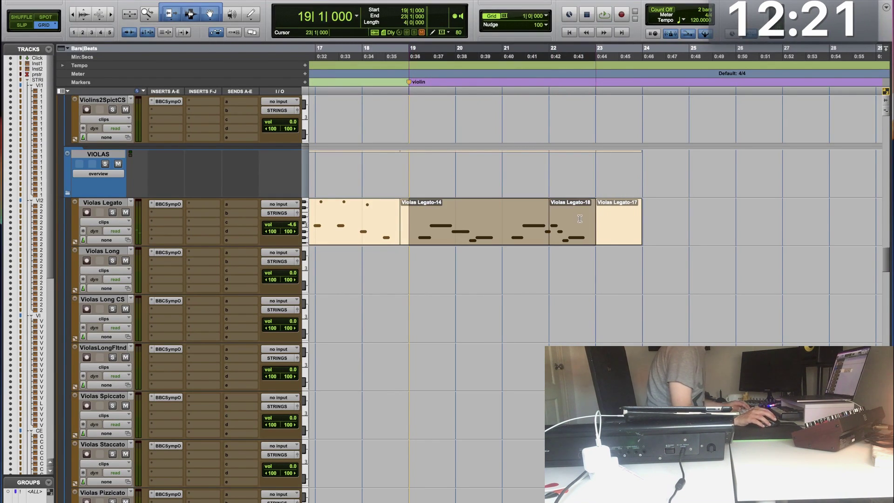
key(alt+r)
key(Return)
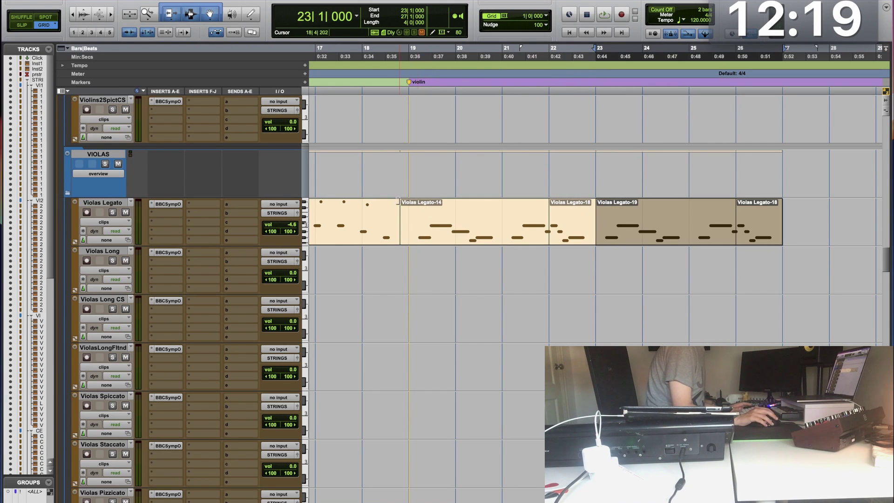
Step: Play the full mix from bar 19 and bring the Cellos Legato track into view
click(409, 210)
scroll(283, 251, down, 5)
scroll(283, 251, down, 5)
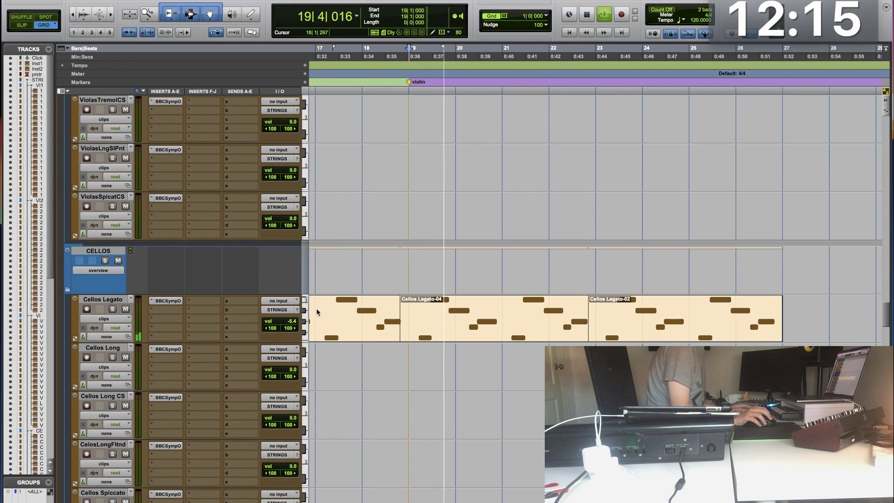
key(space)
Step: Delete the two Cellos Legato clips that run from just before bar 19 to bar 27
click(503, 328)
shift+click(630, 335)
key(Delete)
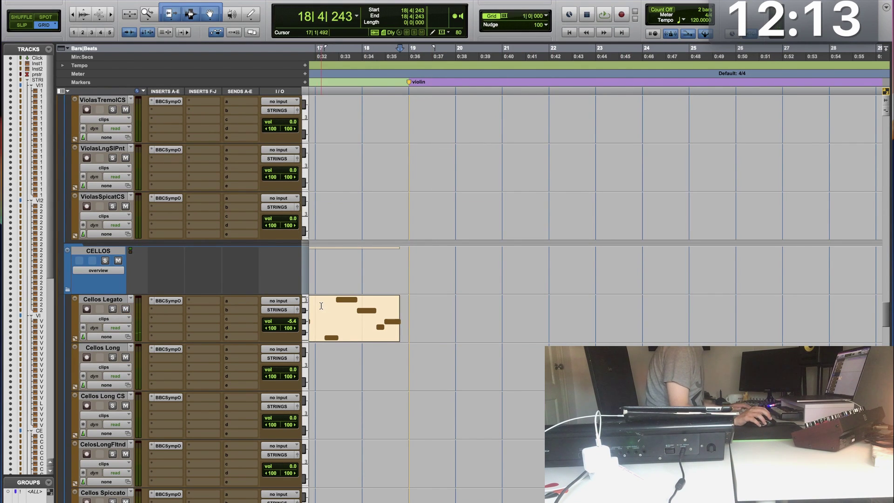
Step: Record-arm the Cellos Spiccato track and record a part from bar 17 until after bar 23
scroll(185, 329, down, 3)
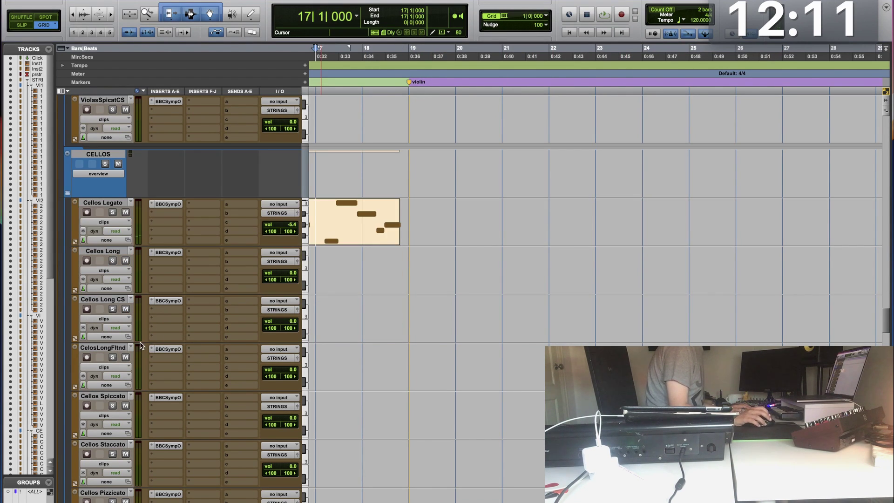
click(89, 397)
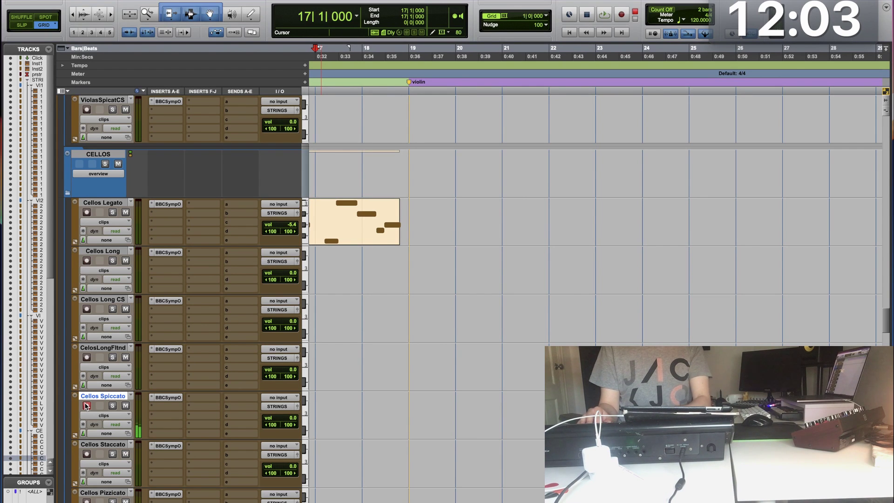
key(super+space)
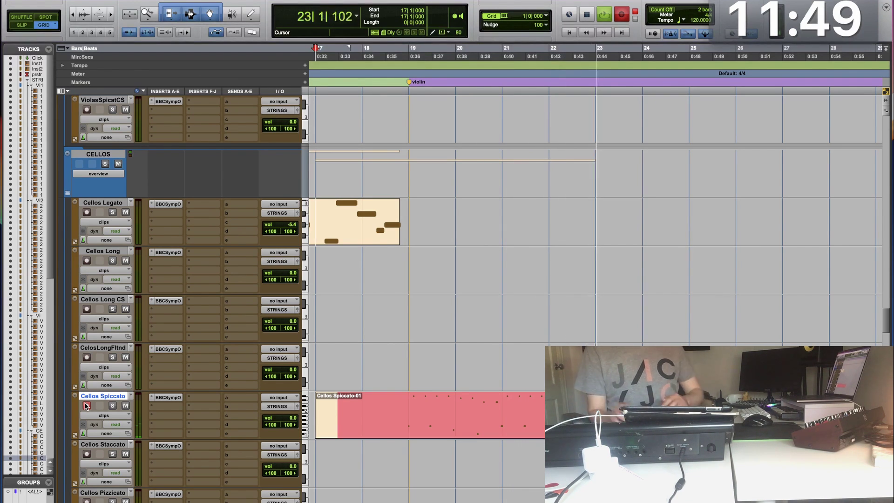
key(space)
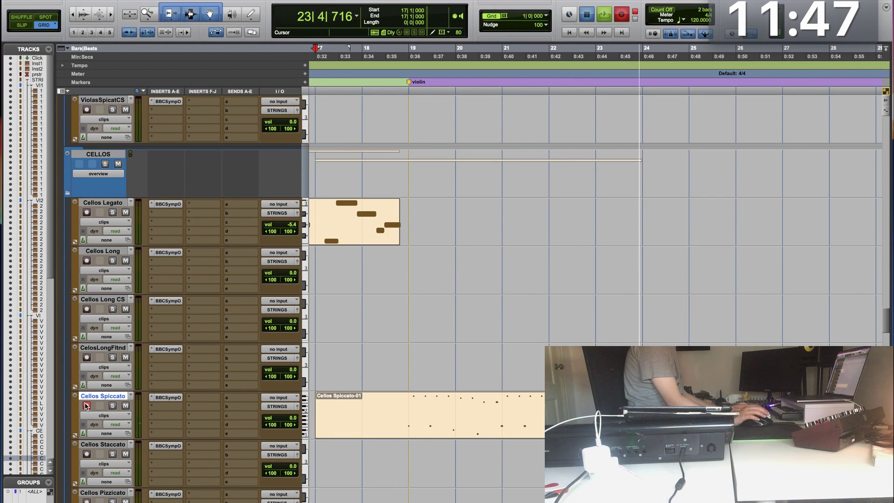
Step: Trim the Cellos Spiccato clip to bars 18 to 23 and quantize it to 1/8 notes at 64% strength
click(408, 434)
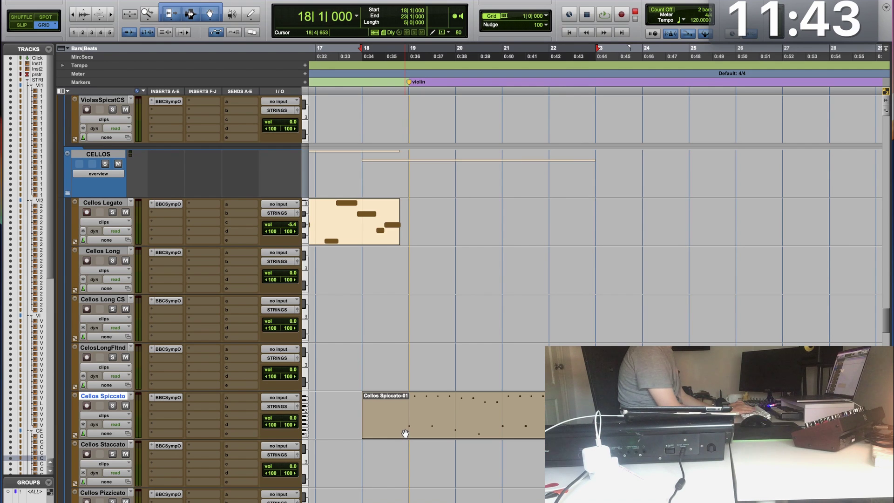
key(alt+0)
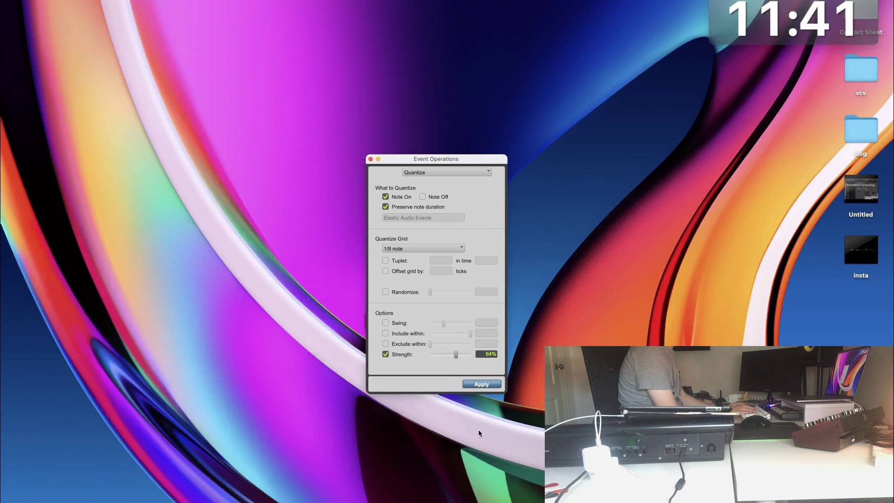
click(478, 430)
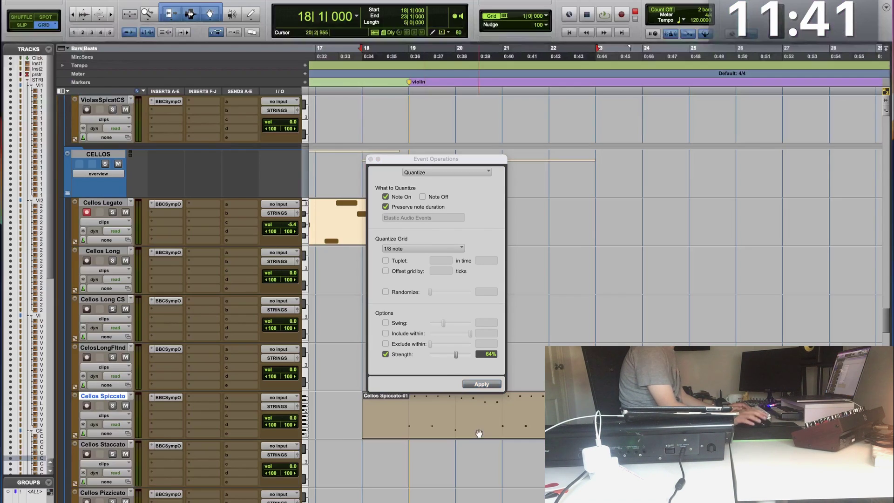
click(370, 160)
Step: Repeat bars 19 to 23 of Cellos Spiccato once up to bar 27, and extend the copy's start slightly before bar 23
drag(398, 405, 363, 404)
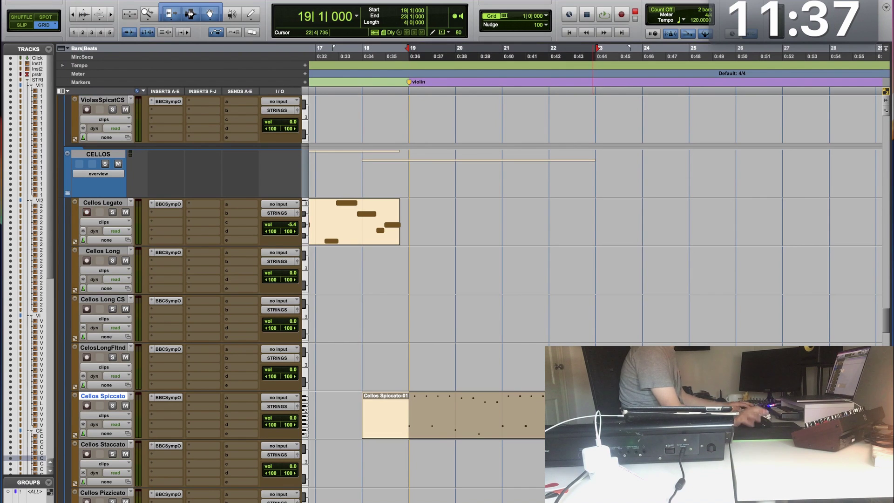
key(alt+r)
key(Return)
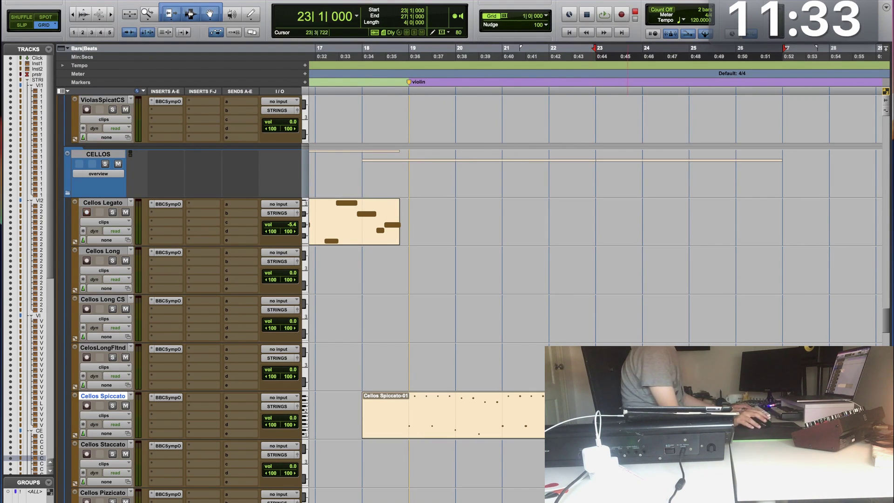
shift+click(588, 404)
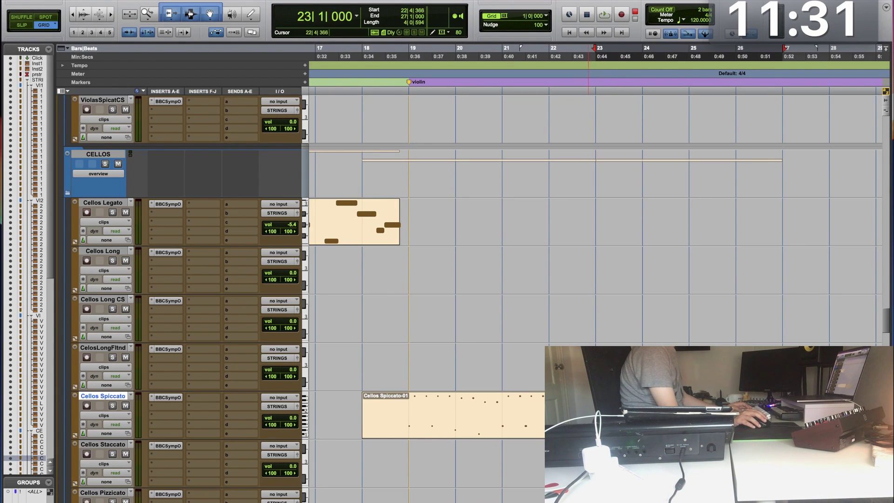
Step: Play from bar 19, disarm recording on Cellos Legato, and set the Cellos Spiccato volume to -3.3
click(434, 406)
key(space)
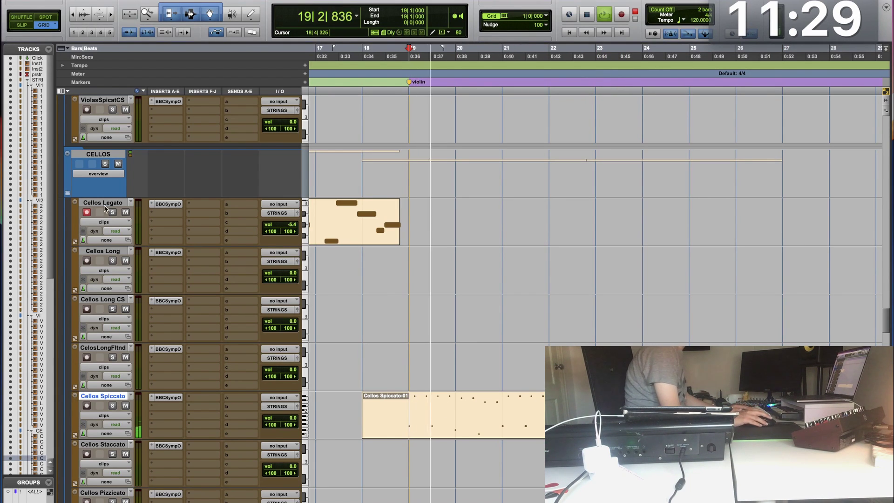
click(87, 213)
drag(282, 418, 288, 421)
Step: Collapse the CELLOS folder, stop playback, collapse all the other string section folders, and return to the first tracks
click(66, 195)
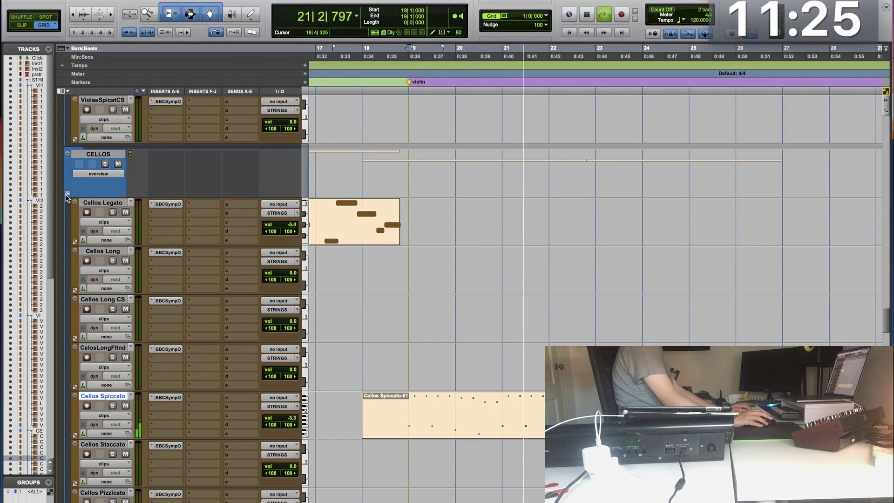
key(space)
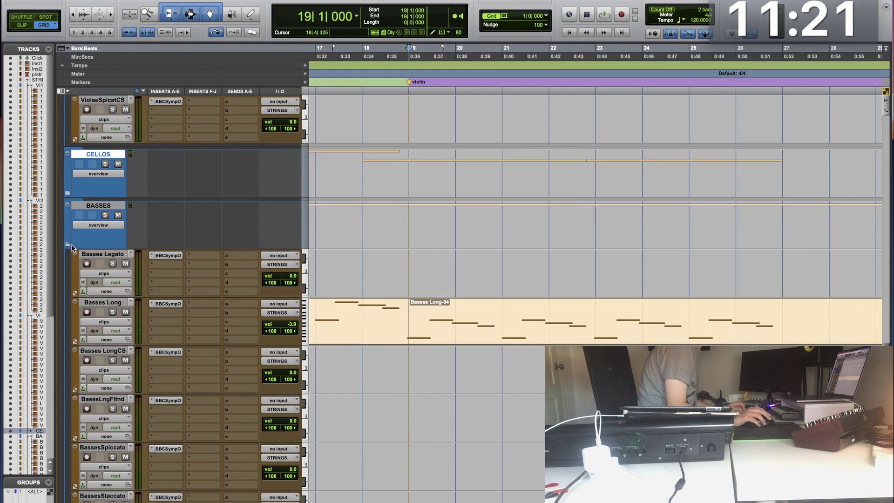
alt+click(68, 244)
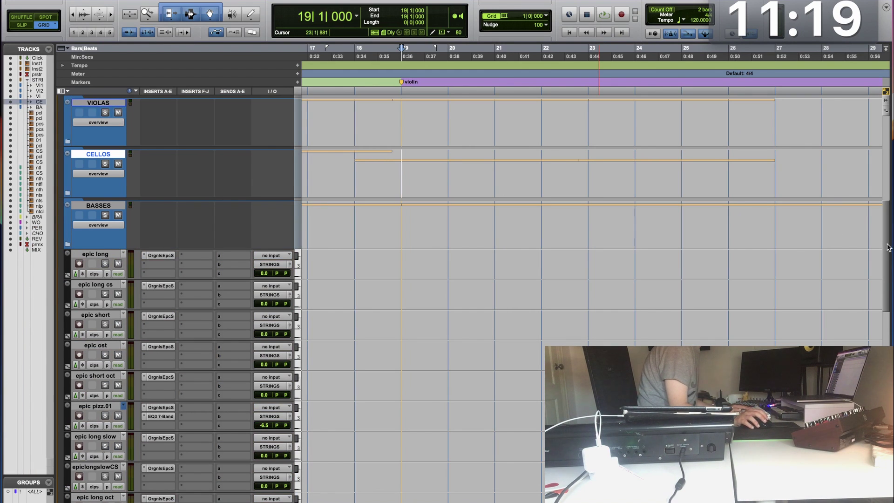
scroll(888, 247, up, 10)
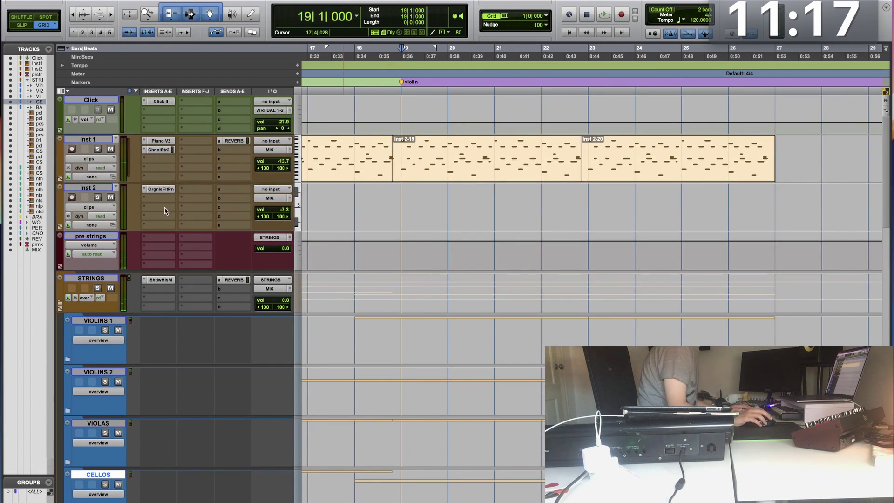
Step: Arm Inst 2, rehearse its part from bar 19, and record it from bar 18 up to about bar 27
click(86, 198)
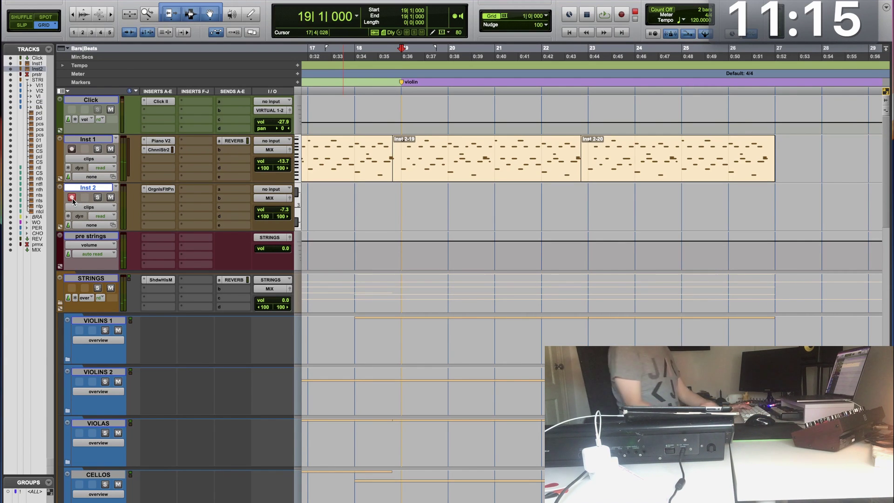
click(72, 198)
key(space)
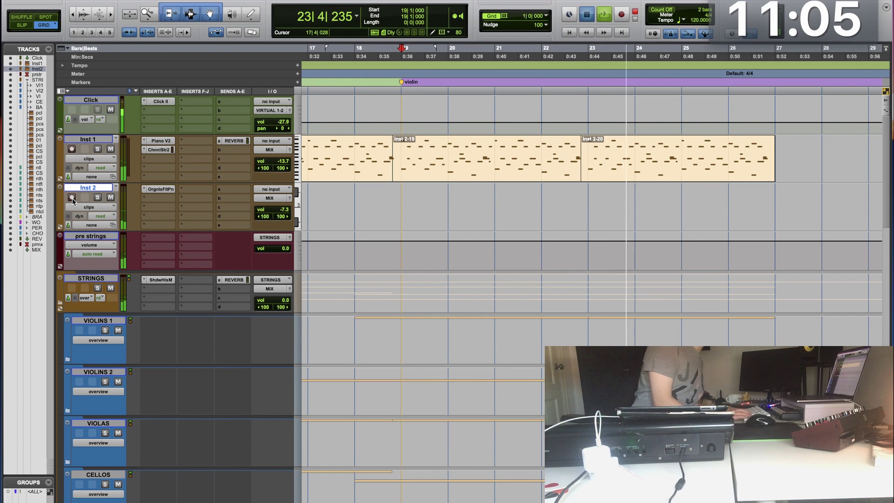
key(space)
key(F12)
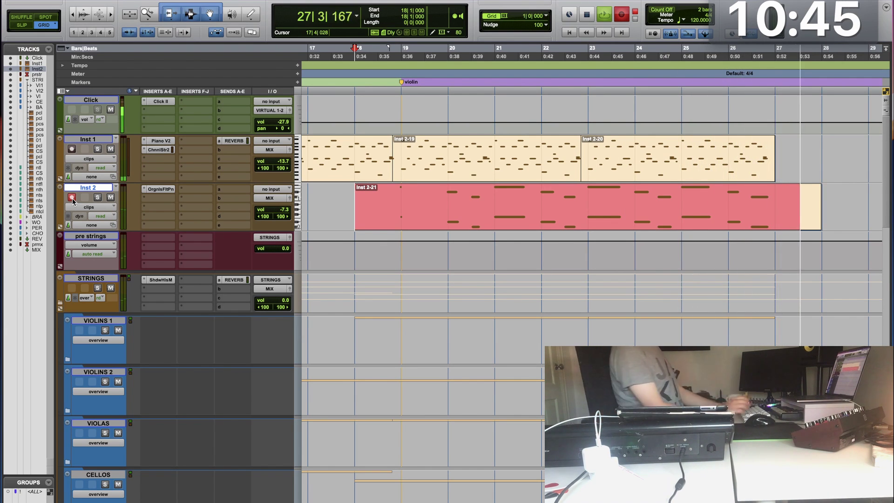
key(space)
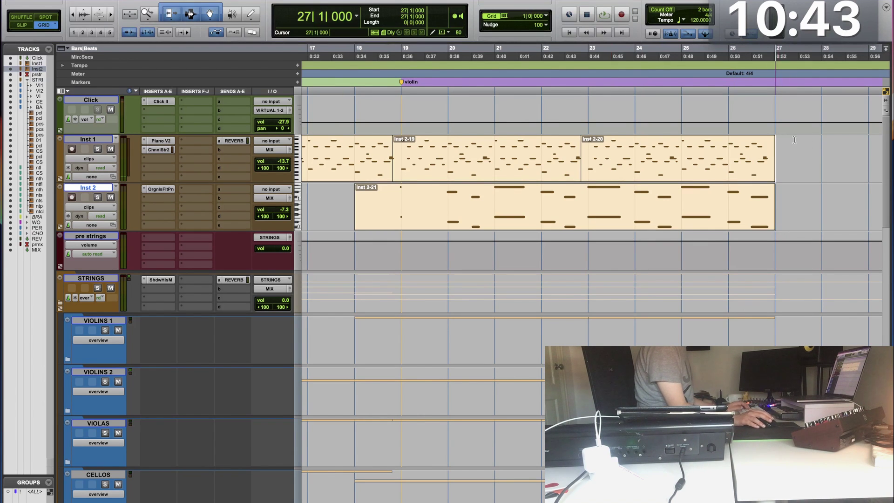
Step: Extend Inst 1 with an empty clip over bars 27 to 29 and release its sustain from bar 27
drag(795, 140, 813, 154)
key(ctrl+equal)
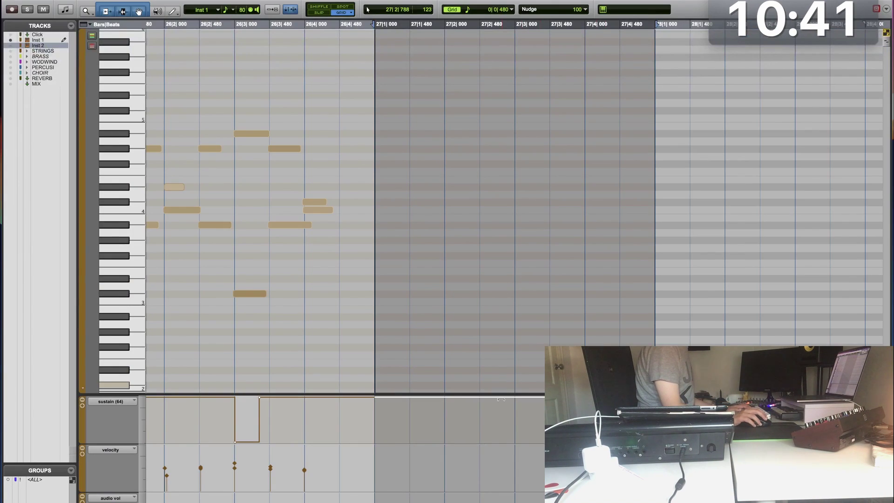
click(326, 242)
click(265, 216)
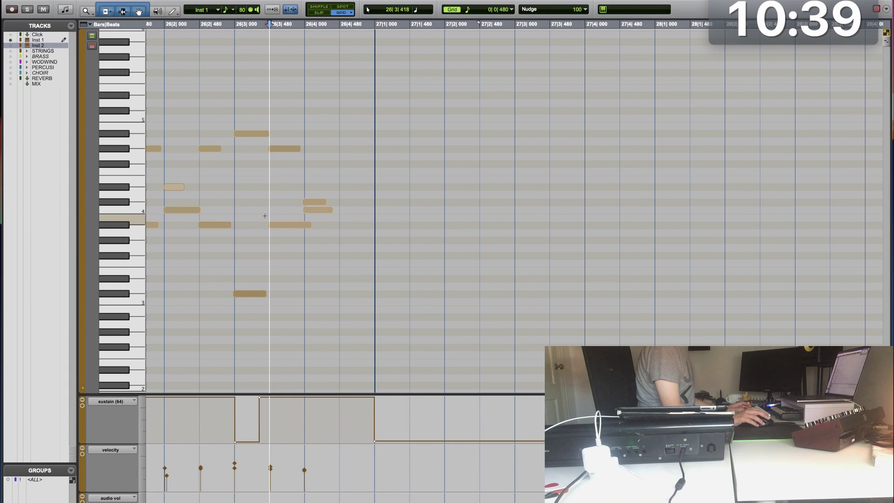
key(space)
key(ctrl+equal)
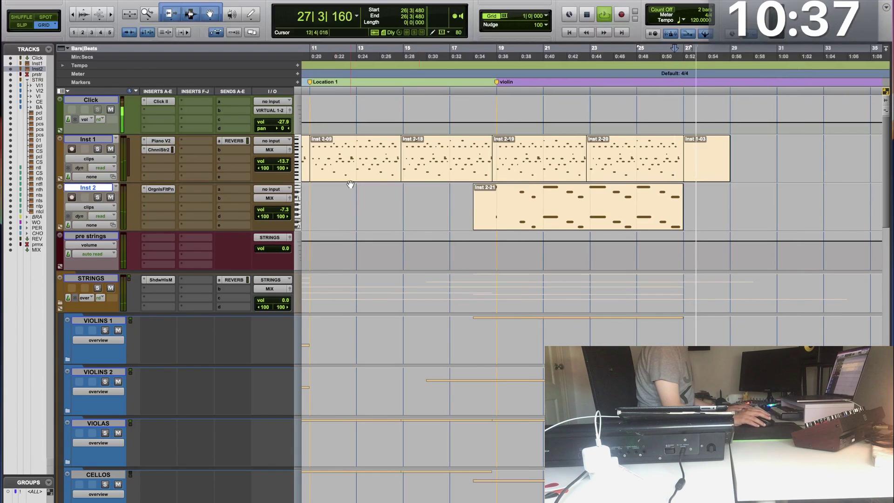
Step: Play from bar 3 and insert a UAD Pultec EQP-1A equalizer after the bus compressor on the MIX track
key(ctrl+bracketleft)
key(space)
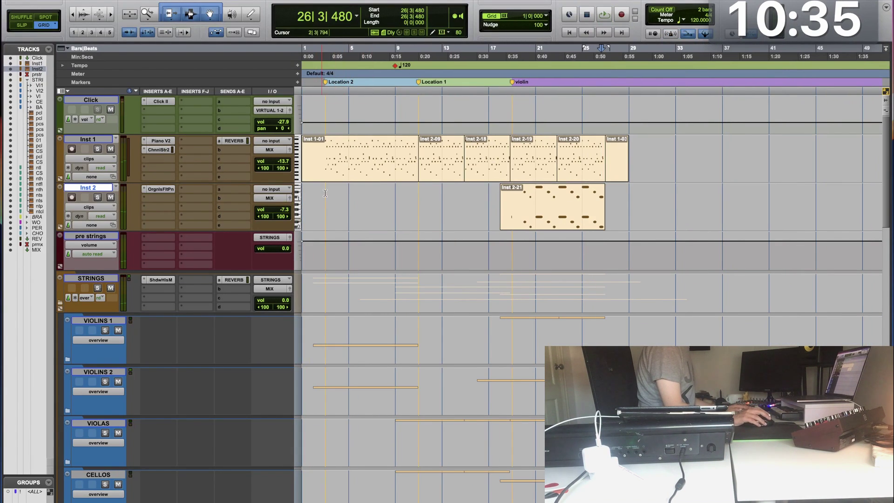
key(space)
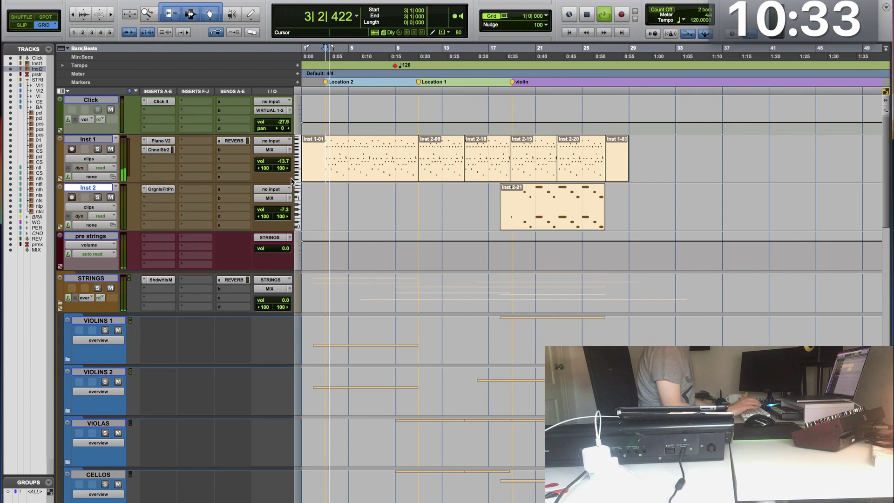
key(ctrl+equal)
scroll(367, 255, right, 10)
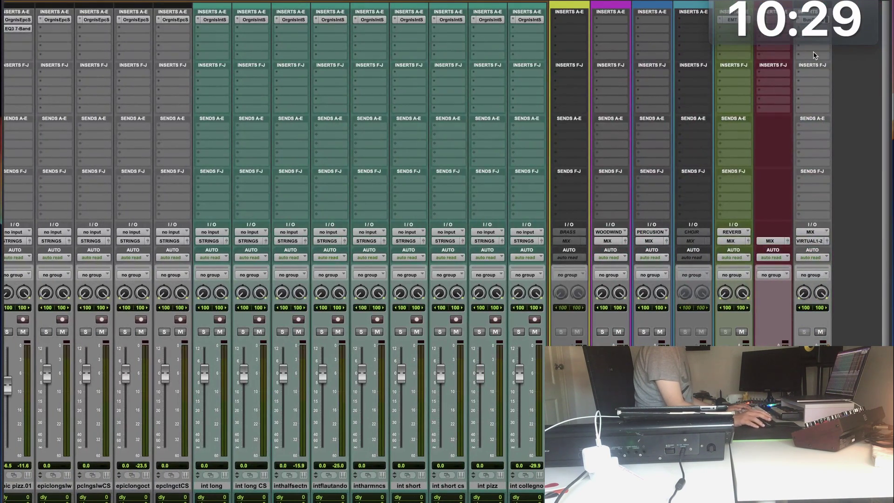
mouse_move(757, 1)
click(808, 30)
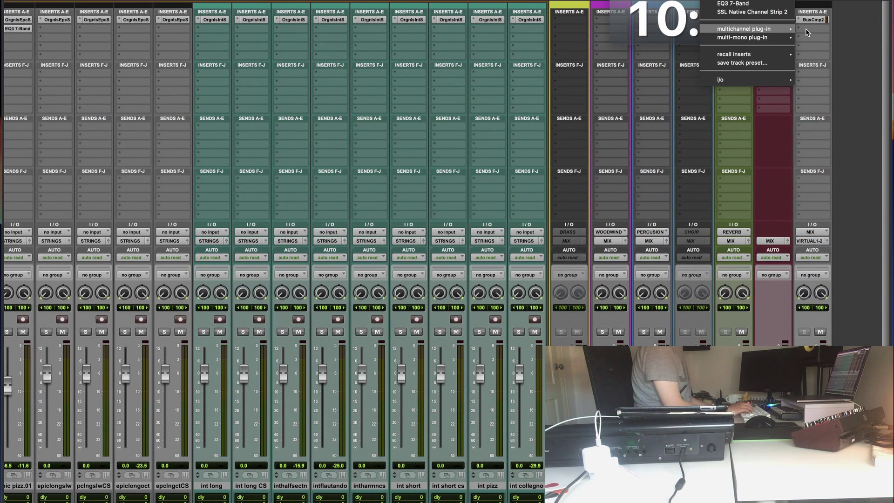
text(UAD Pultec EQP-)
key(Escape)
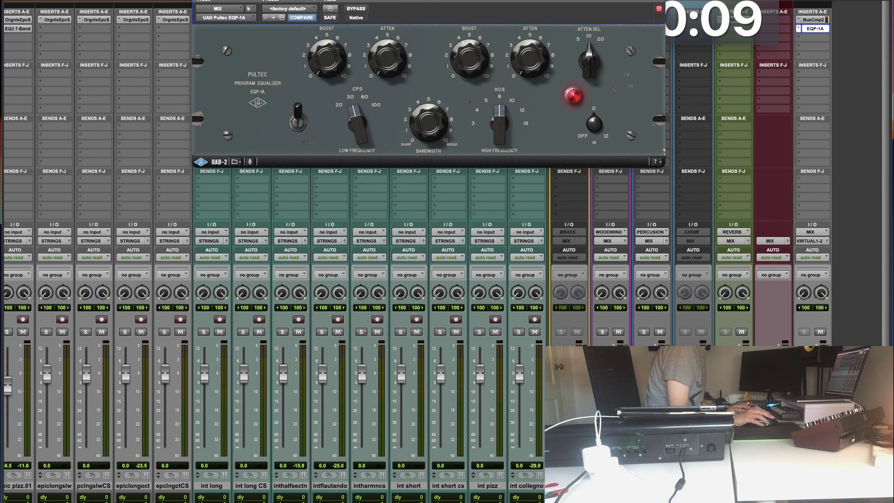
key(super+w)
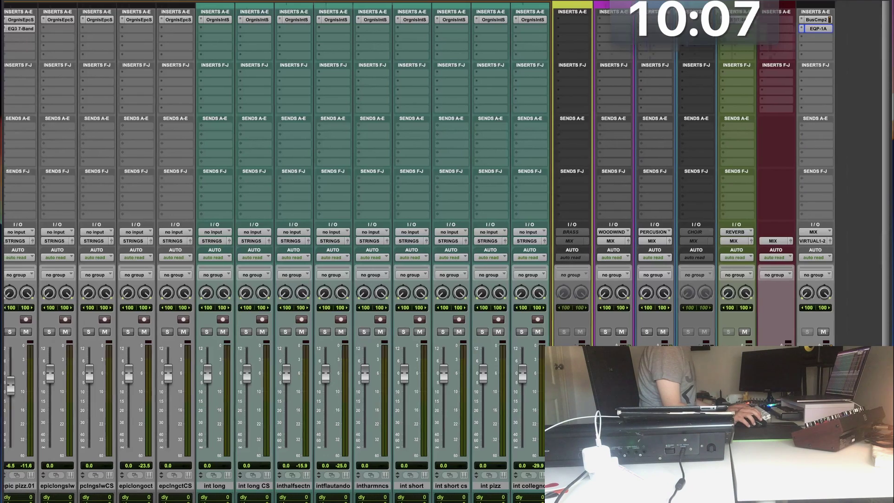
Step: Return to the arrangement and set the Inst 2 volume to -10.6
scroll(386, 421, left, 10)
key(super+equal)
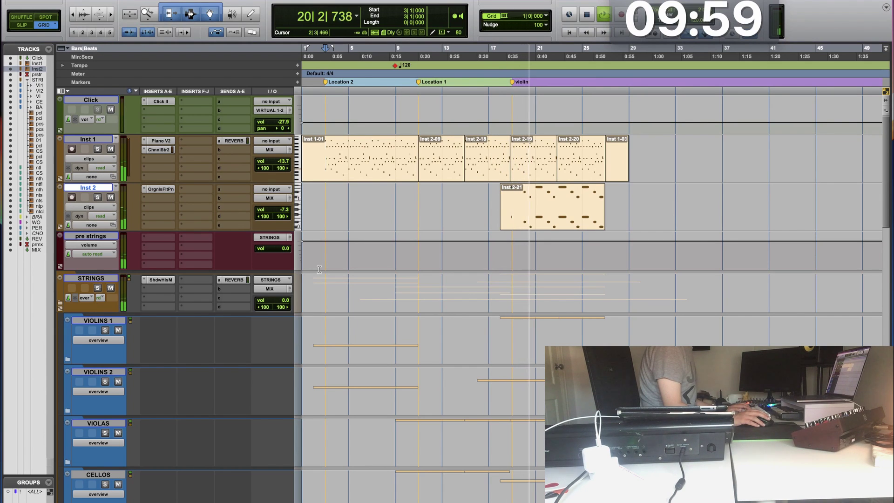
drag(278, 210, 279, 214)
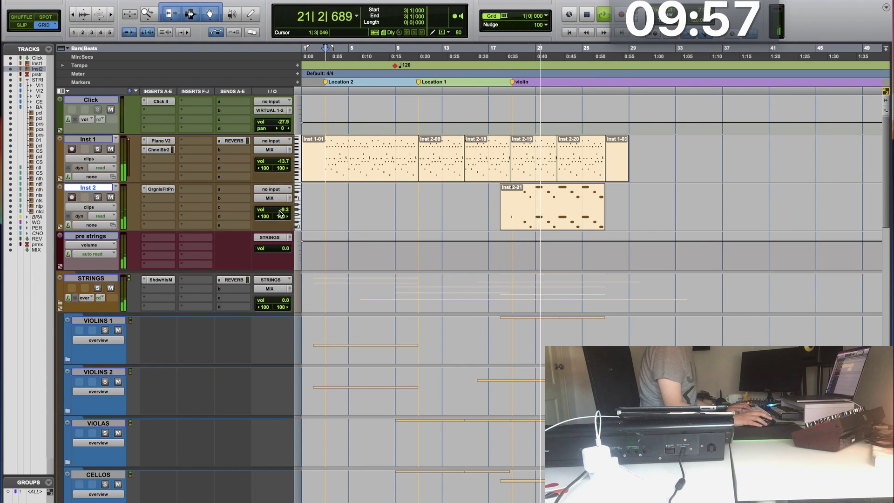
Step: Try the API-550A equalizer as an insert on the Inst 2 track
click(164, 198)
text(a)
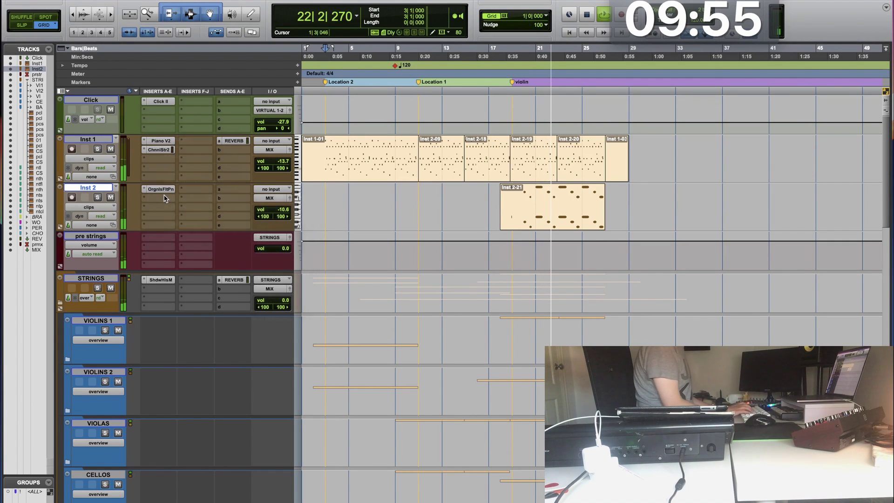
text(pi)
key(Return)
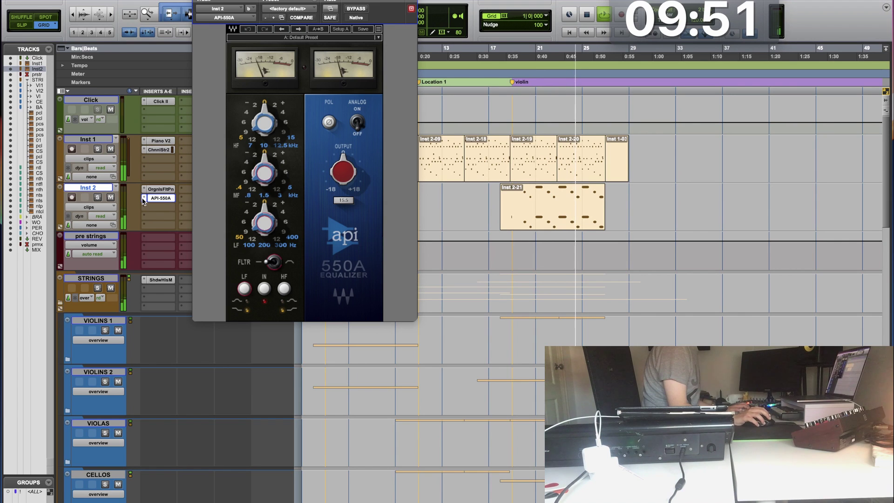
click(143, 199)
click(141, 199)
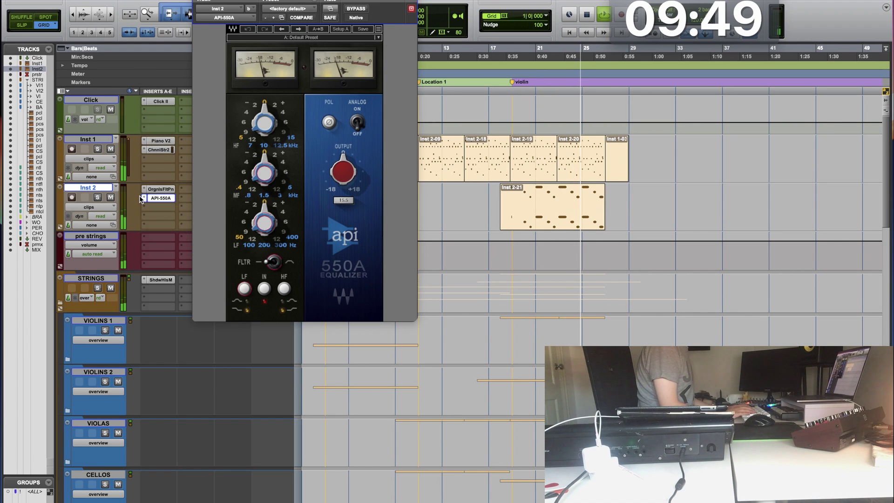
click(142, 199)
click(141, 200)
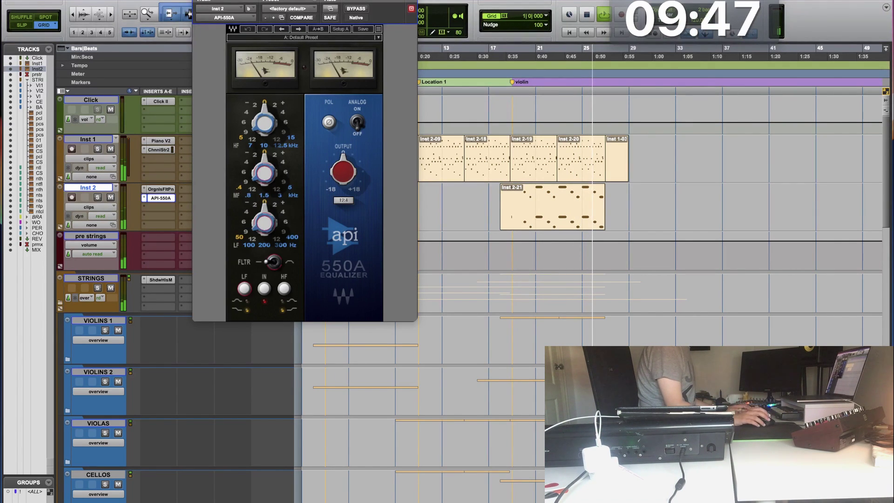
Step: Load the UAD API 2500 bus compressor on Inst 2 in place of the API-550A
click(170, 206)
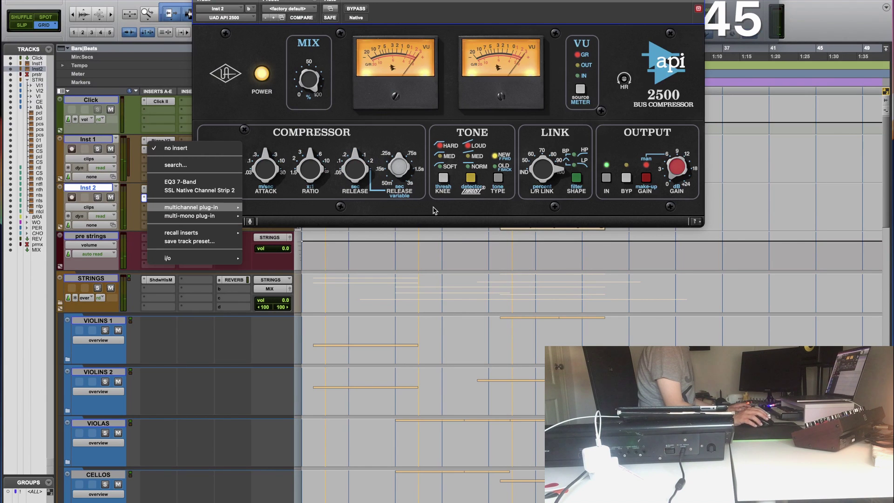
click(81, 209)
click(167, 200)
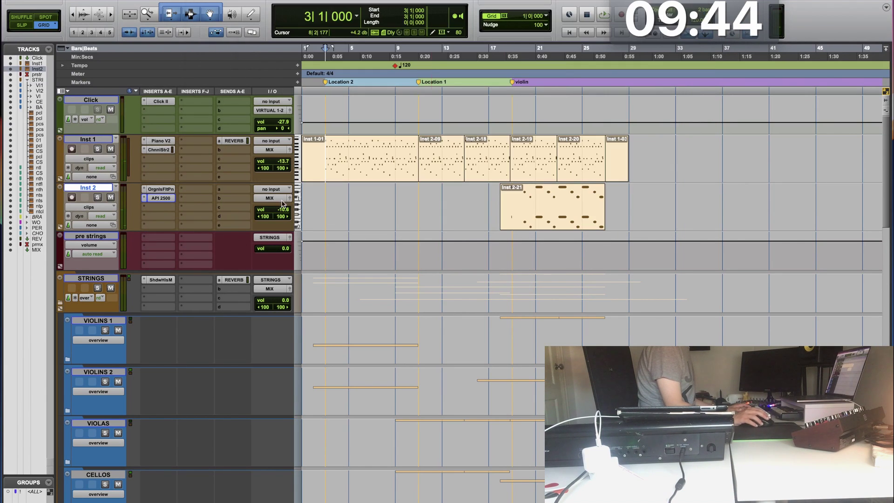
Step: Play from bar 19 and set the Inst 2 volume to -11.9
click(516, 196)
key(space)
key(super+bracketright)
key(super+bracketright)
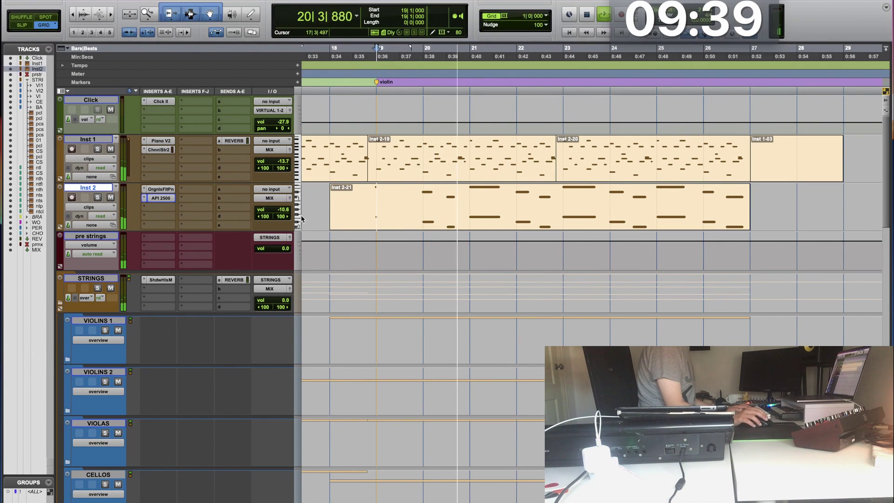
drag(268, 209, 269, 212)
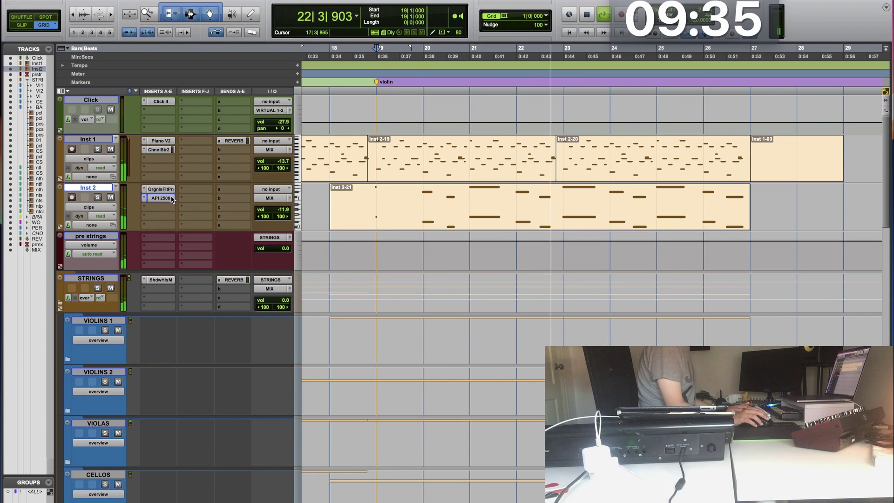
Step: Adjust the threshold of the API 2500 compressor on Inst 2 during playback and close the plug-in
click(160, 198)
drag(233, 165, 228, 154)
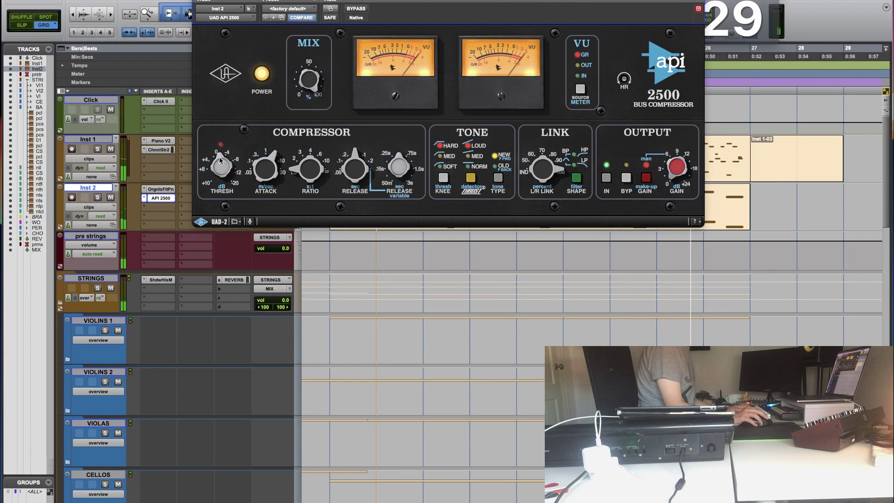
click(145, 196)
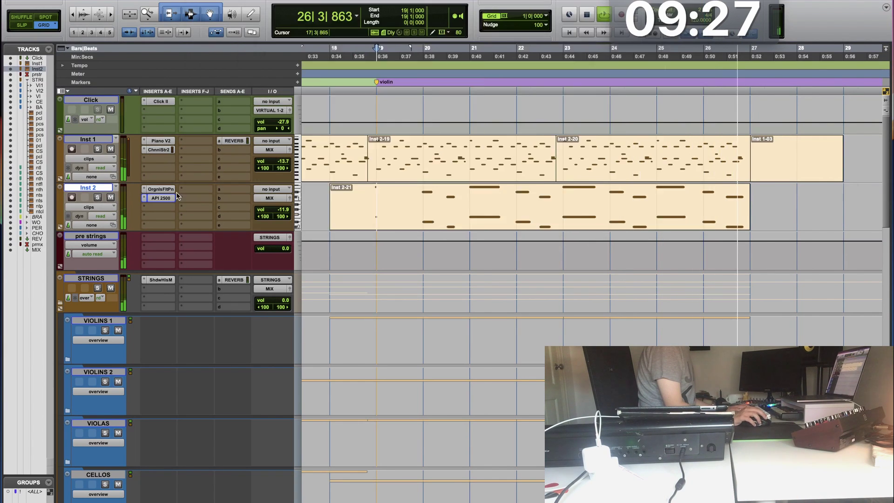
Step: Quantize the Inst 2 clip from bars 18 to 27 to 1/8 notes at 71% strength
key(super+bracketleft)
click(566, 229)
key(alt+0)
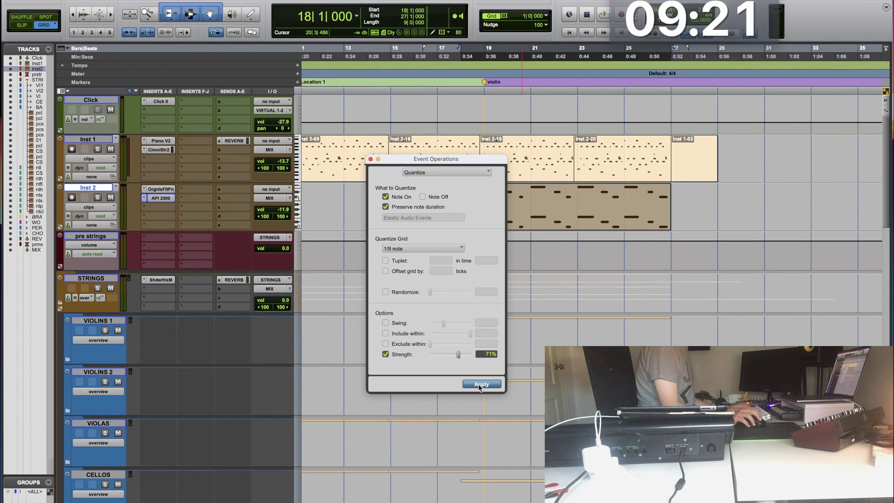
click(371, 160)
Step: Play from bar 3, expand all the string section folders, and locate the Violins 1 Long Harmonics clip
key(super+bracketleft)
click(329, 197)
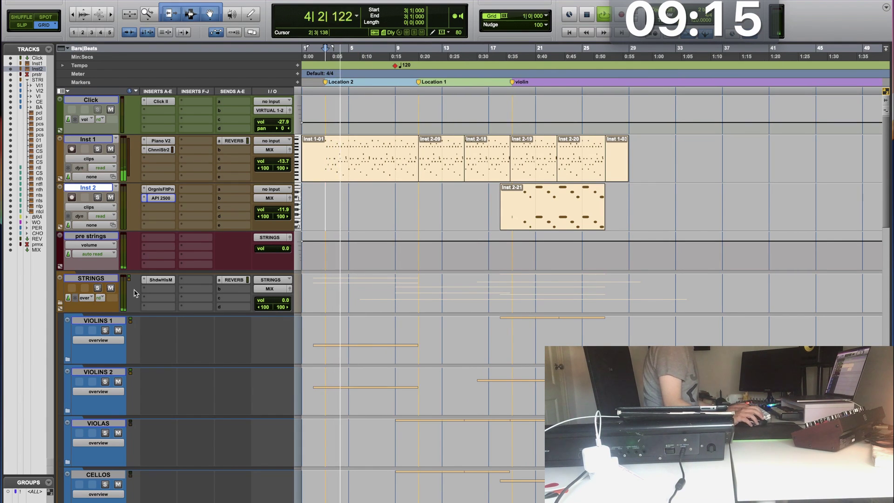
scroll(93, 270, down, 5)
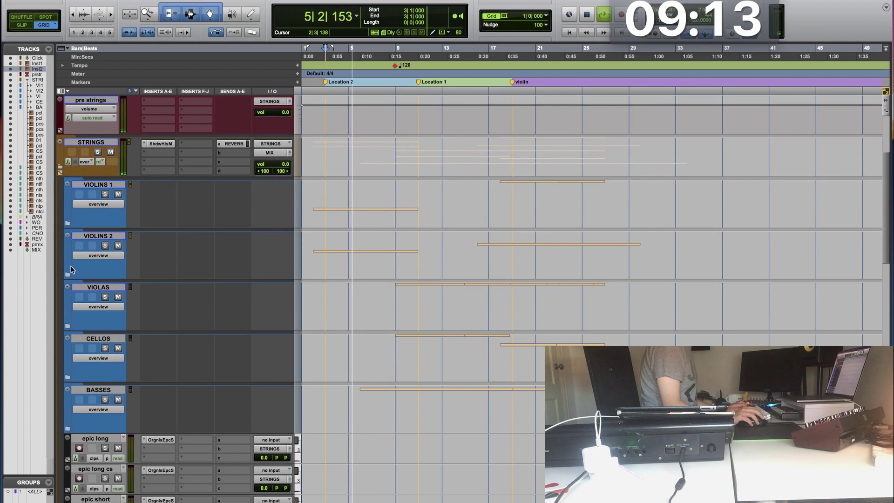
alt+click(68, 275)
scroll(316, 296, down, 10)
click(419, 277)
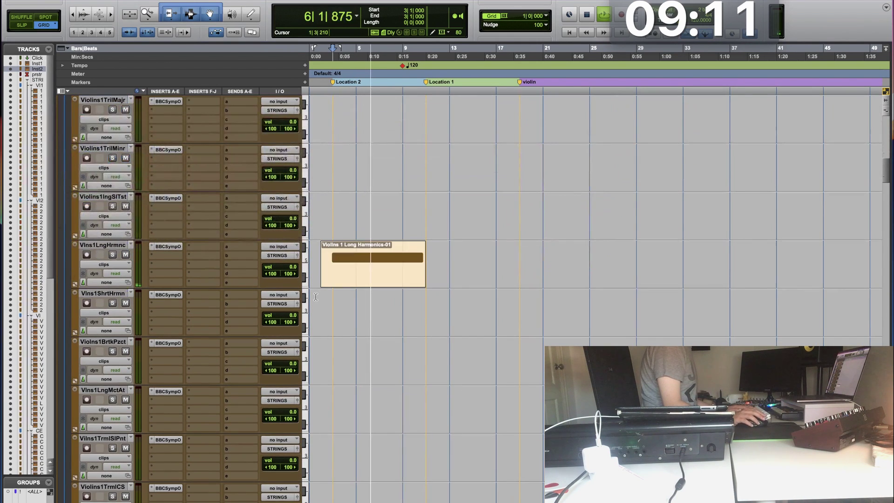
Step: In the Violins 1 Long Harmonics clip, shorten the C5 note to bar 7 and copy it to Eb5 from just before bar 7 to bar 11
double_click(396, 282)
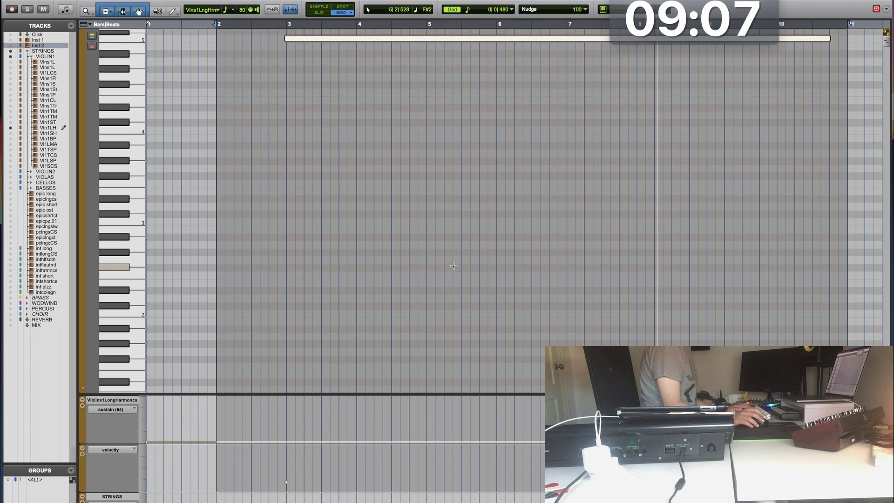
click(506, 219)
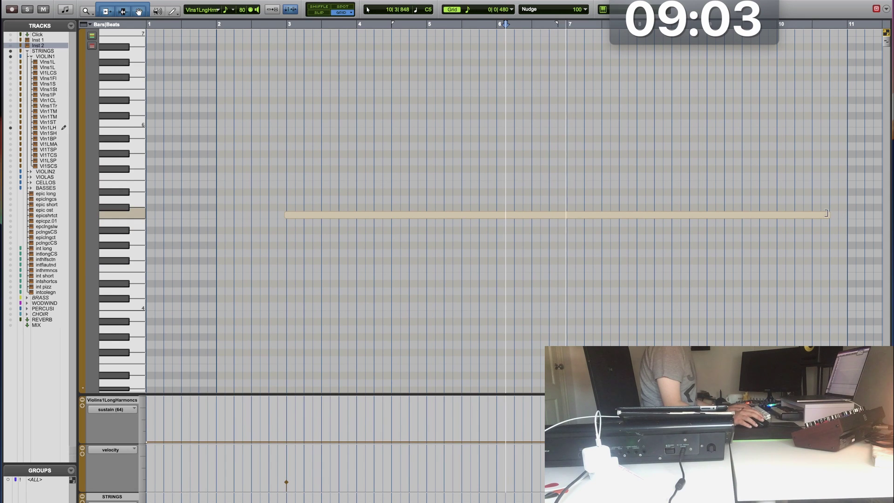
drag(829, 215, 584, 209)
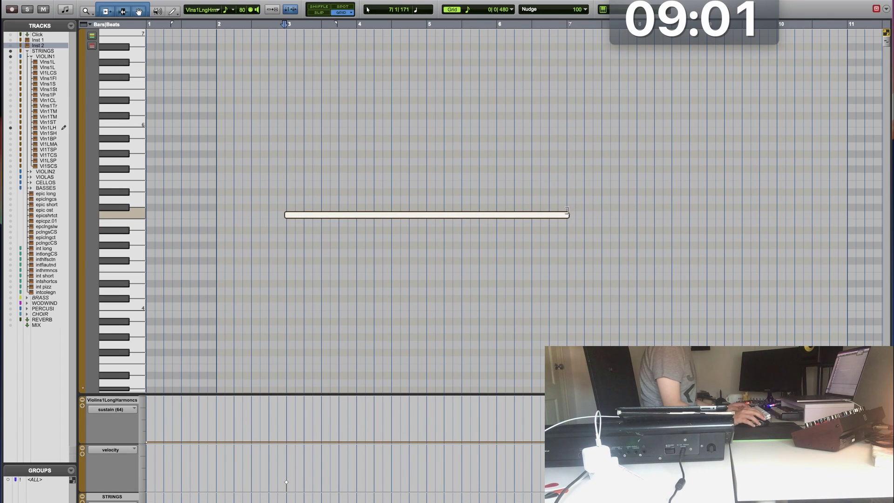
drag(525, 217, 647, 196)
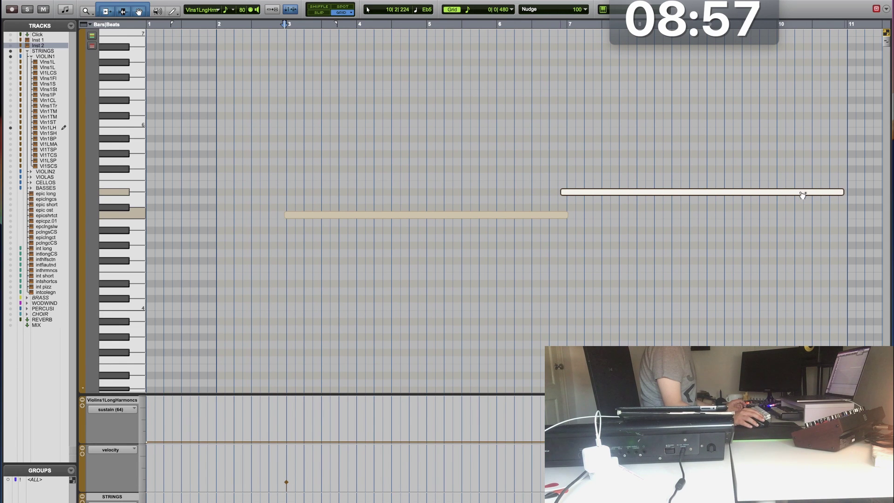
drag(803, 194, 805, 195)
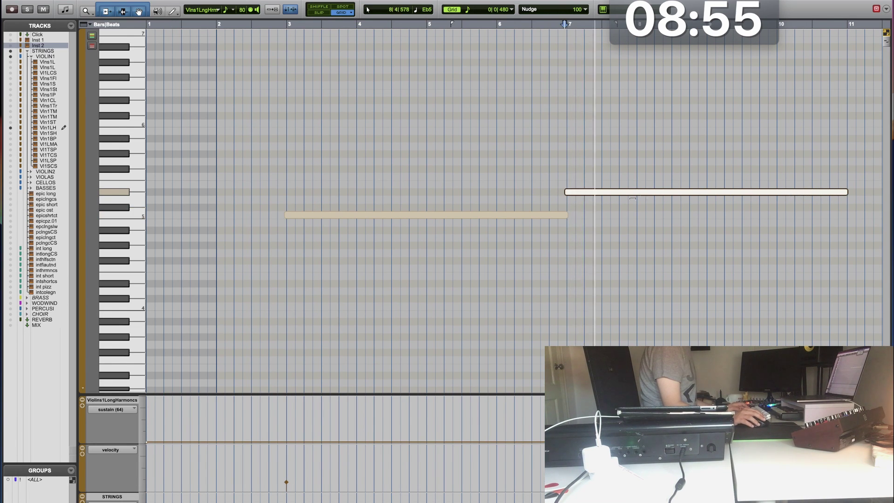
key(super+w)
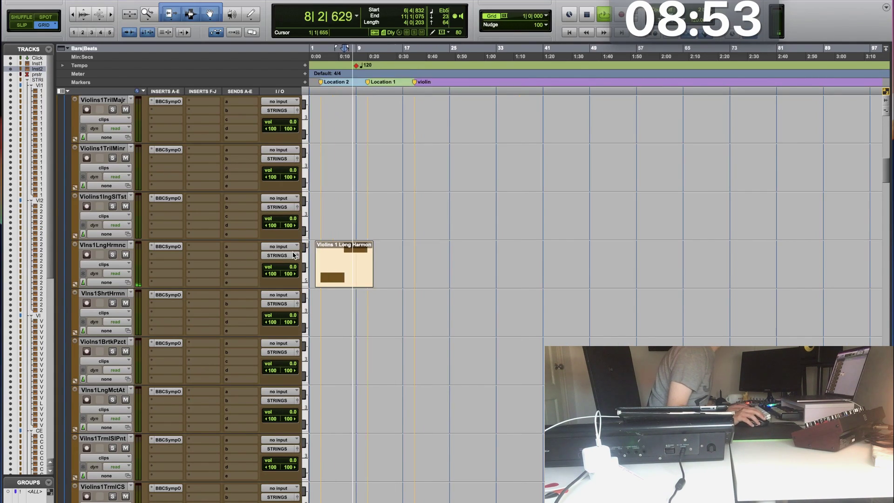
Step: Lower the volume of the Violins 1 Long Harmonics track to -1.9 dB during playback
drag(286, 268, 287, 268)
key(super+bracketright)
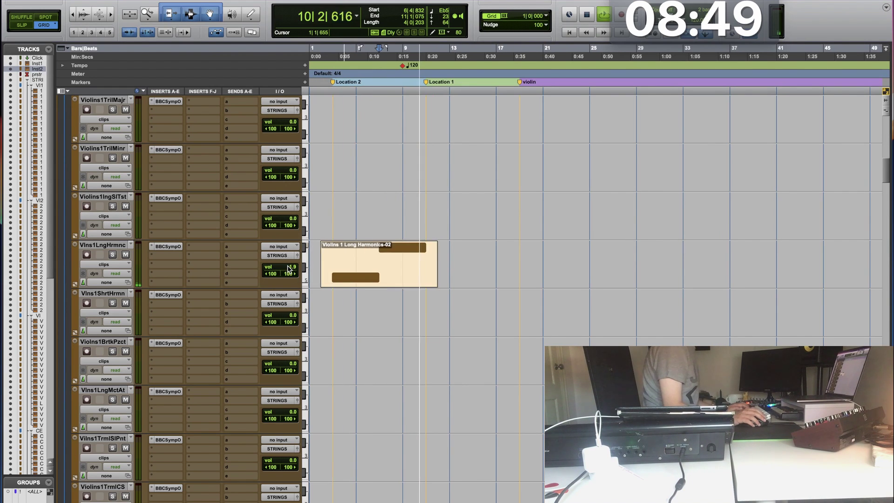
scroll(289, 269, up, 15)
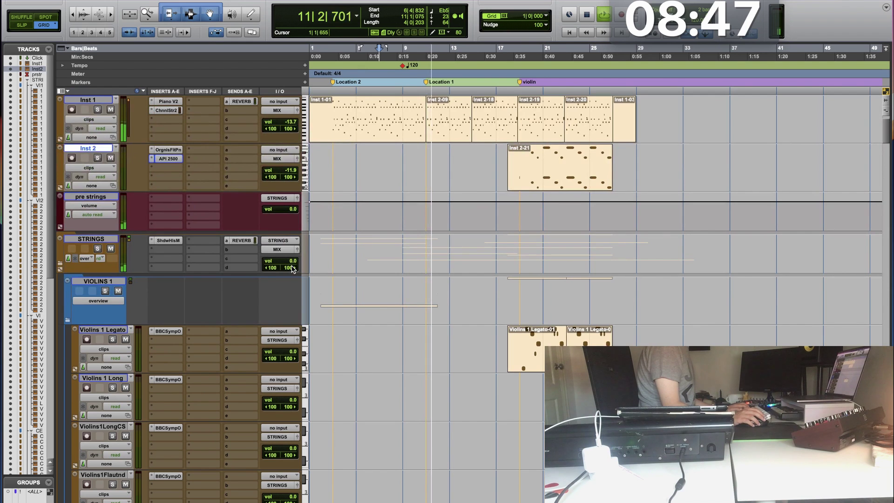
scroll(184, 199, up, 2)
Step: Mute the PERCUSSION folder briefly during playback to identify its part, expand the folder and unmute it
scroll(184, 199, down, 15)
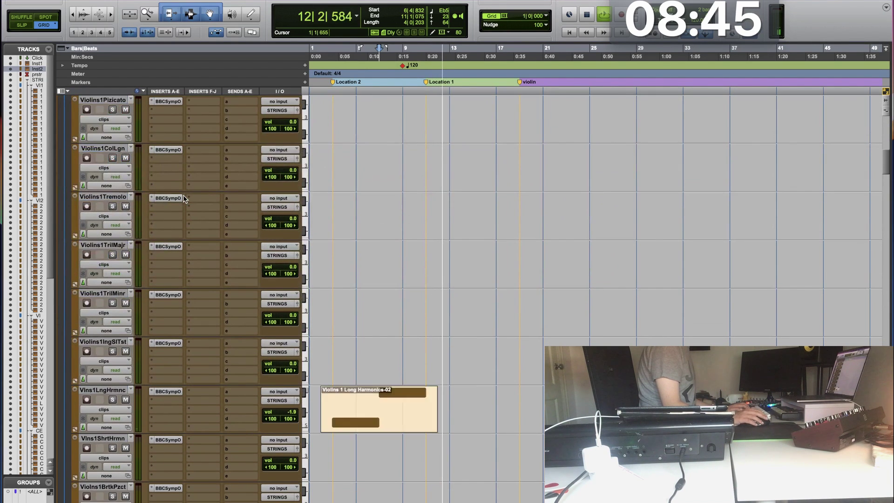
scroll(187, 204, down, 12)
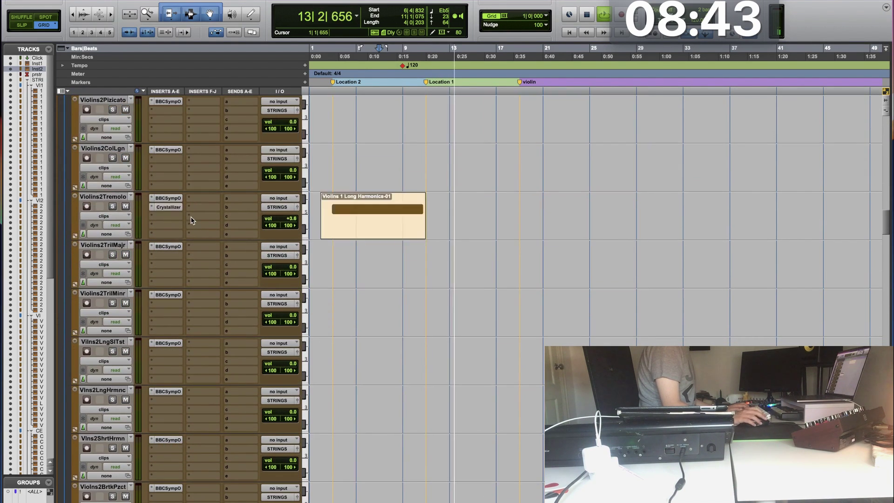
scroll(196, 219, down, 12)
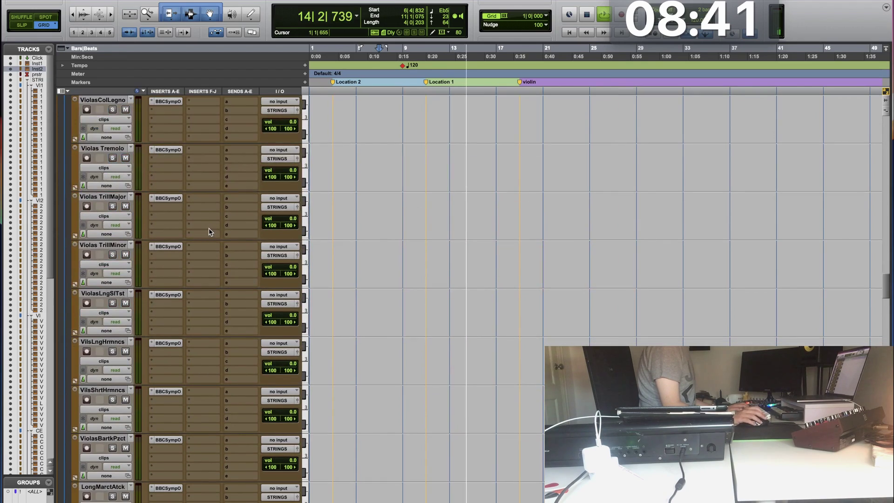
scroll(208, 225, down, 15)
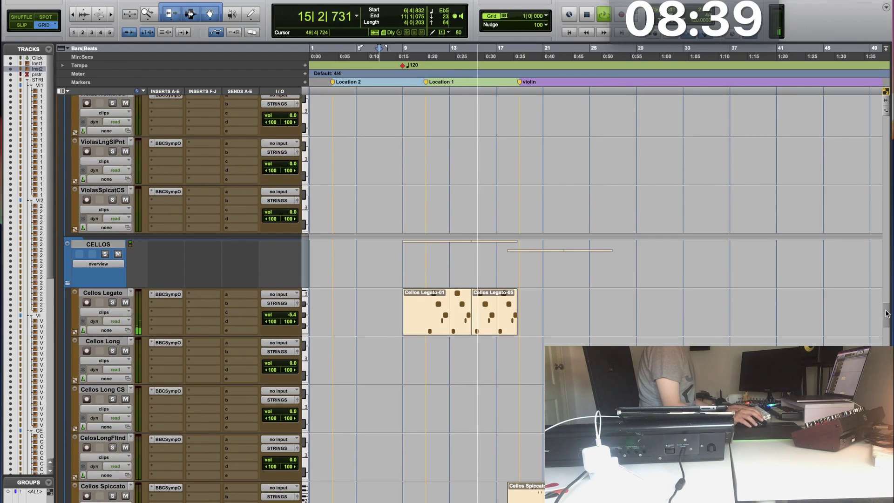
scroll(208, 224, down, 15)
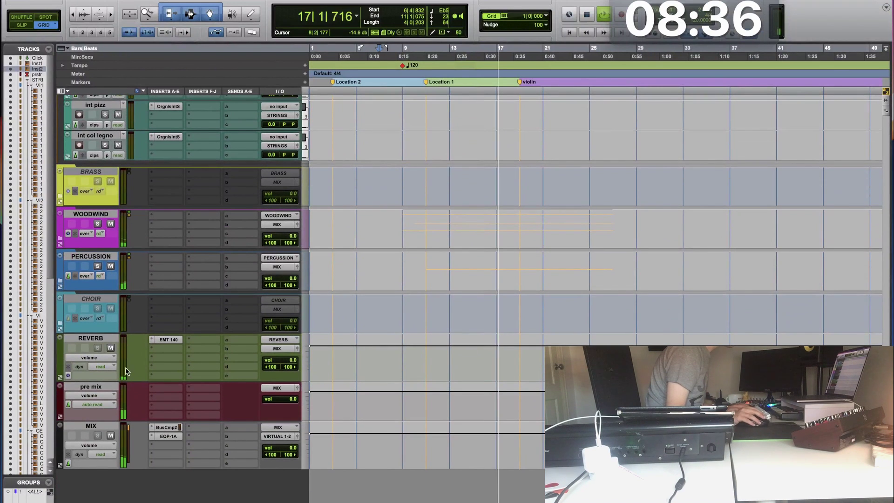
click(110, 266)
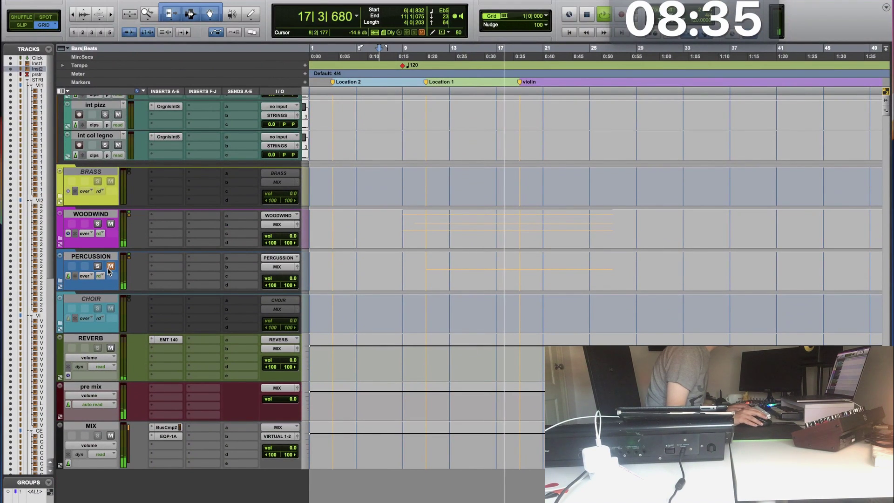
click(59, 283)
click(112, 267)
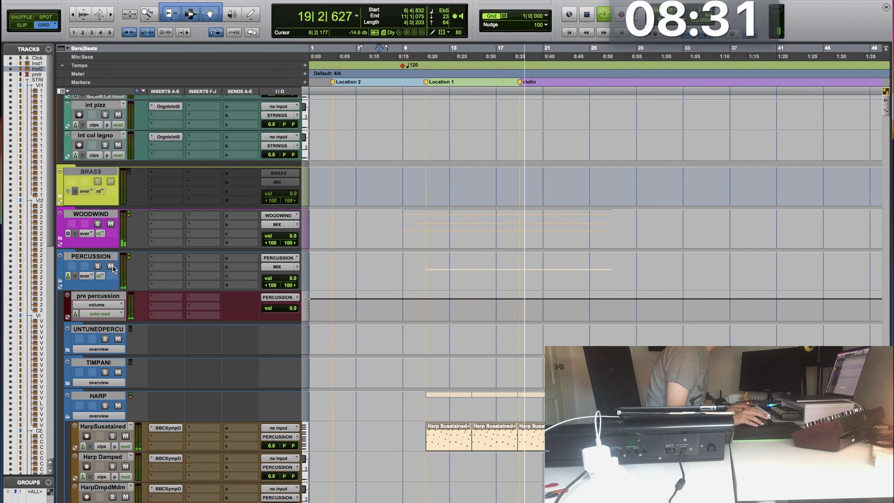
Step: Delete the first two sustained harp clips, from bar 11 to bar 19, and stop playback
click(494, 445)
shift+click(438, 449)
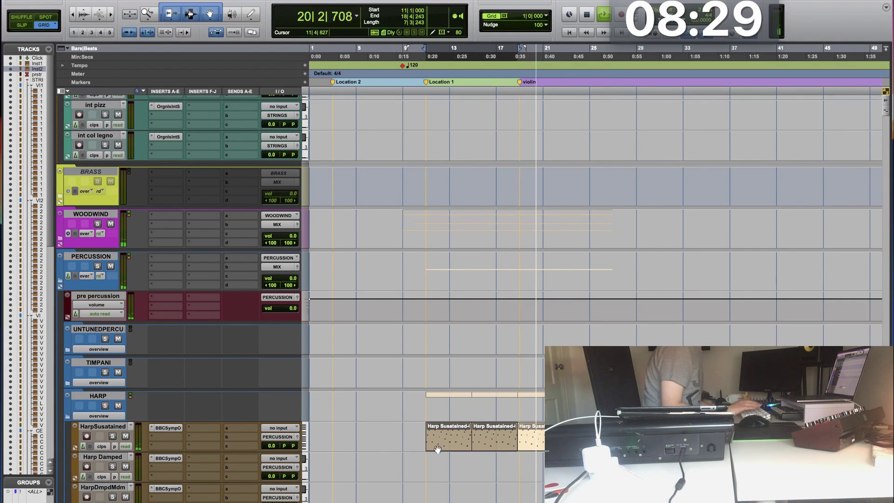
key(Delete)
scroll(425, 454, down, 5)
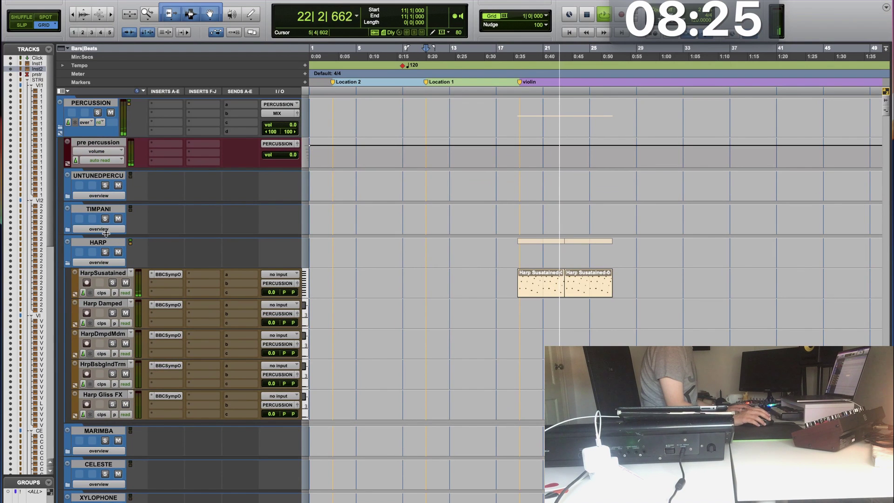
scroll(106, 232, up, 5)
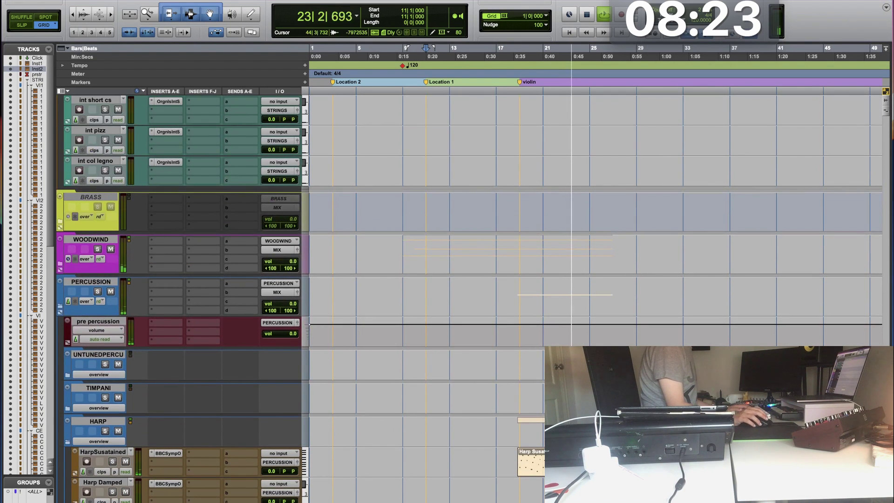
scroll(106, 233, up, 1)
scroll(419, 279, up, 5)
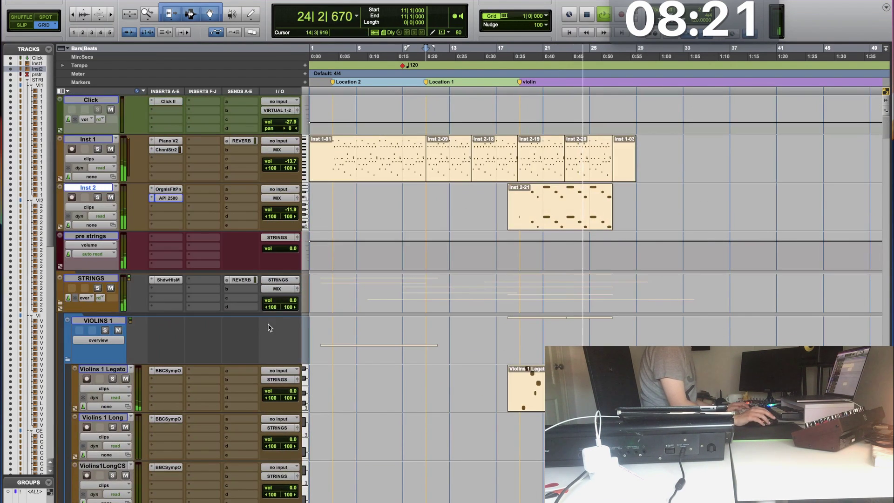
key(space)
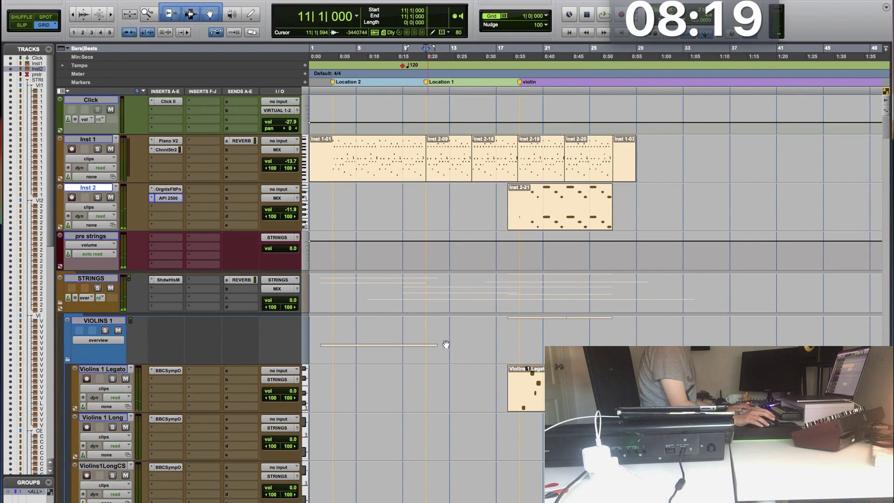
Step: Select bars 19 to 27 across all tracks and repeat the material once into bars 27 to 35
drag(518, 243, 612, 255)
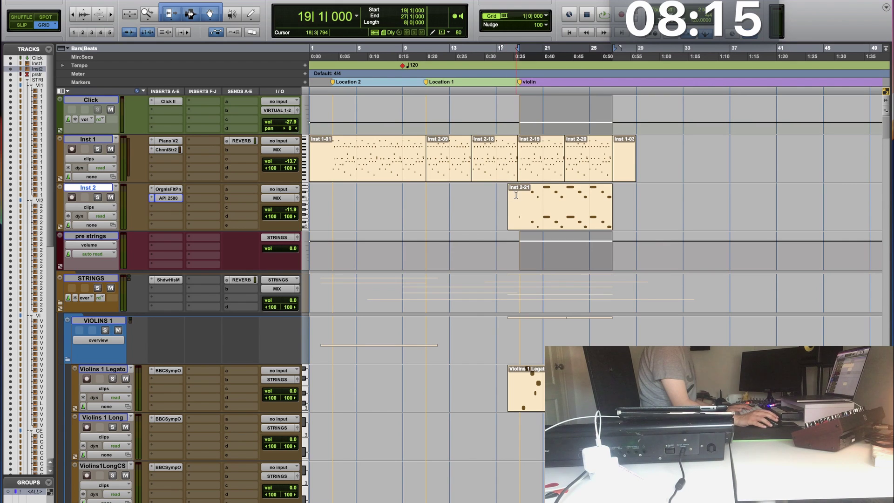
drag(516, 195, 608, 209)
key(space)
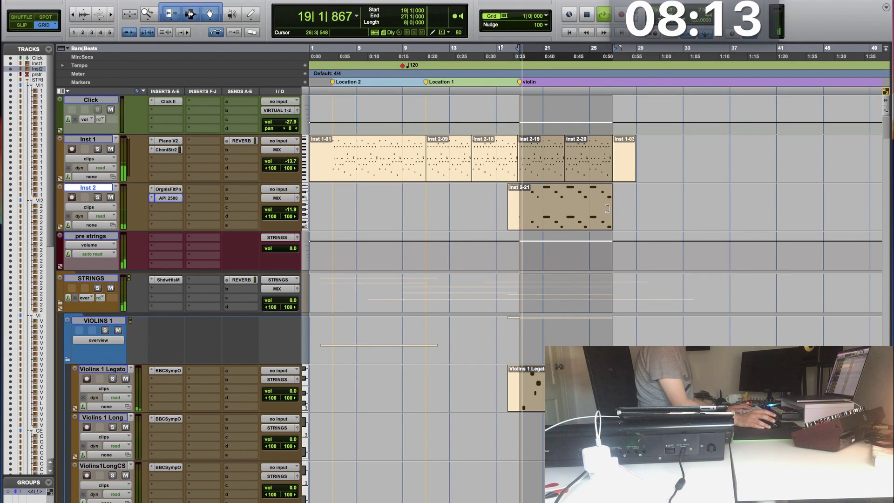
key(space)
key(alt+r)
key(Return)
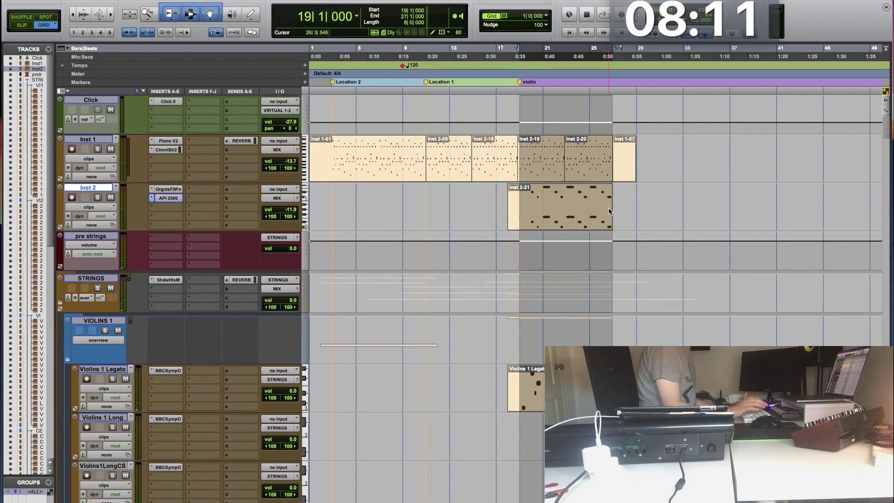
key(super+bracketright)
key(super+bracketright)
key(super+bracketright)
Step: Extend the start of the repeated clips to just before bar 27 and play the transition from bar 26
key(space)
key(space)
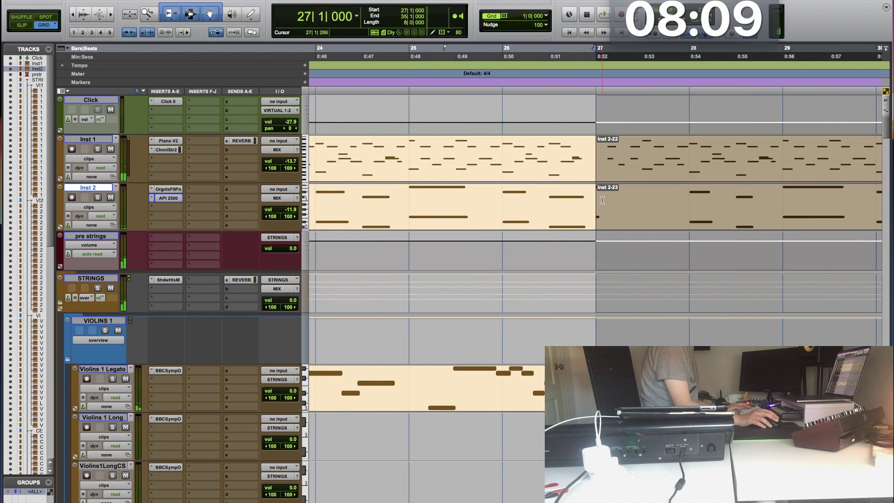
click(511, 177)
key(space)
click(510, 178)
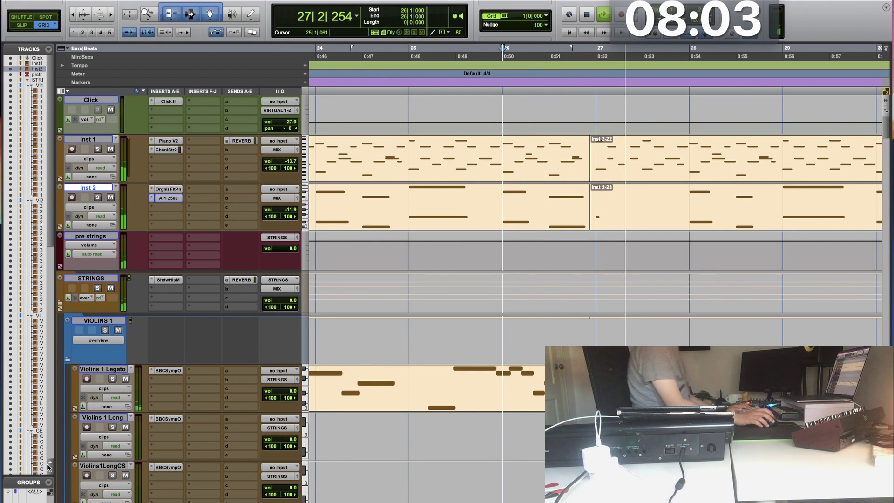
key(ctrl+bracketleft)
scroll(69, 348, down, 10)
key(space)
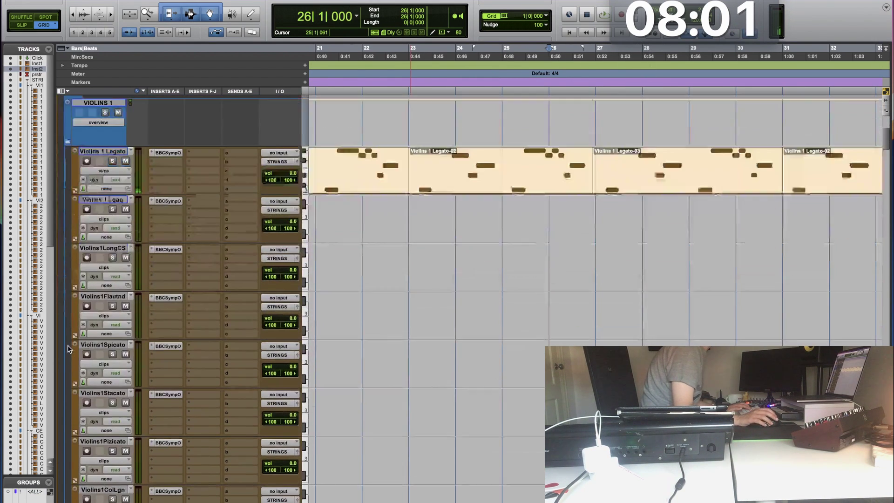
Step: Look over the Violins 1 and Violins 2 tracks and play the arrangement from bar 24
scroll(68, 349, down, 1)
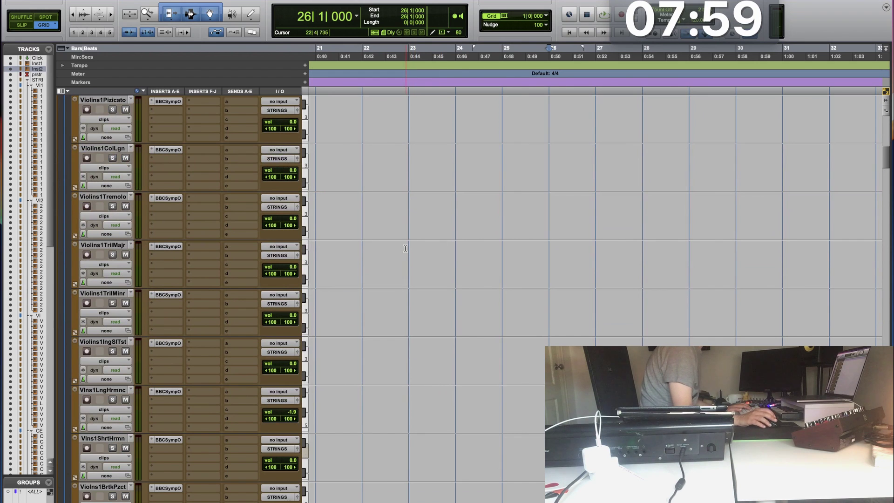
scroll(438, 262, up, 2)
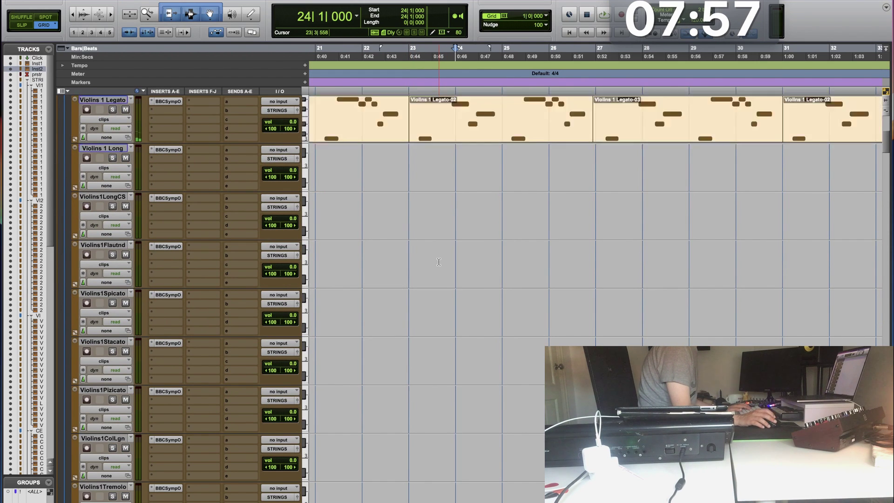
scroll(439, 262, down, 5)
scroll(439, 262, down, 10)
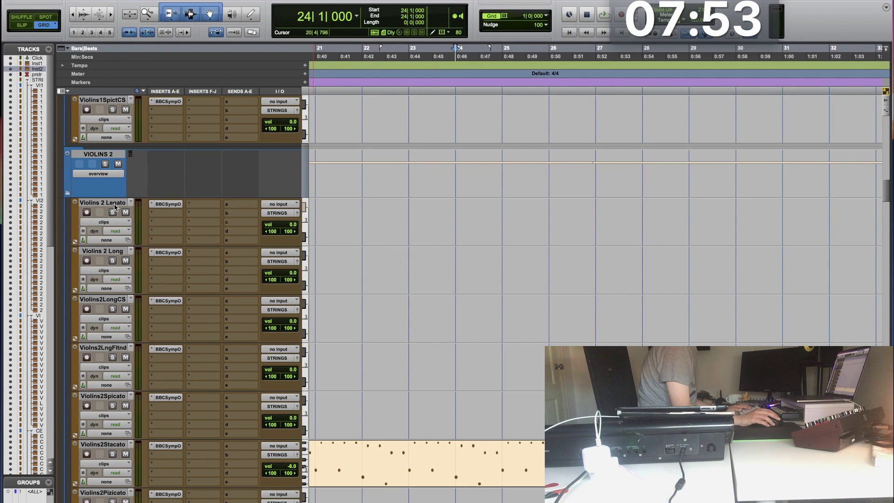
key(space)
key(super+bracketleft)
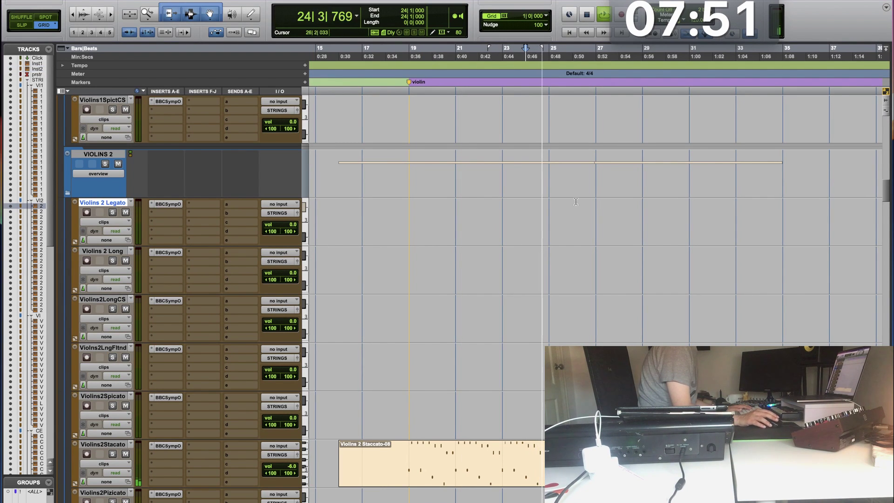
Step: Add a memory location marker at bar 27 and stop playback
scroll(564, 203, up, 12)
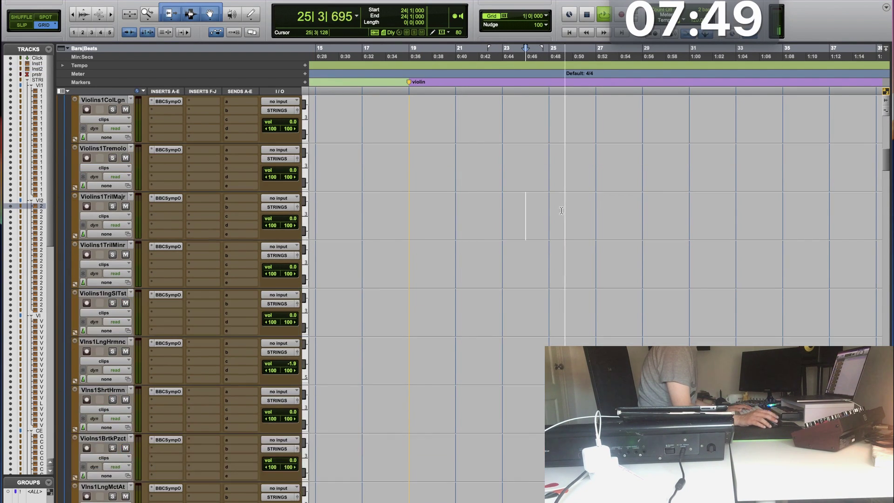
scroll(561, 210, up, 4)
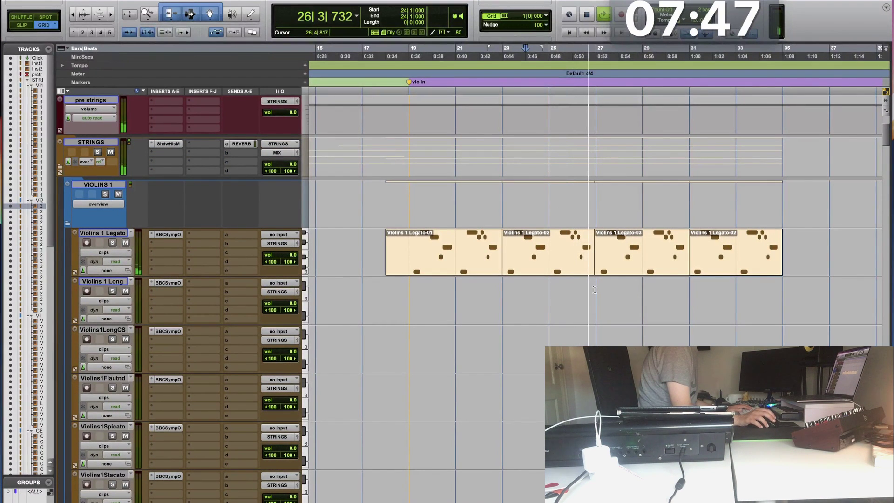
key(KP_Enter)
key(Return)
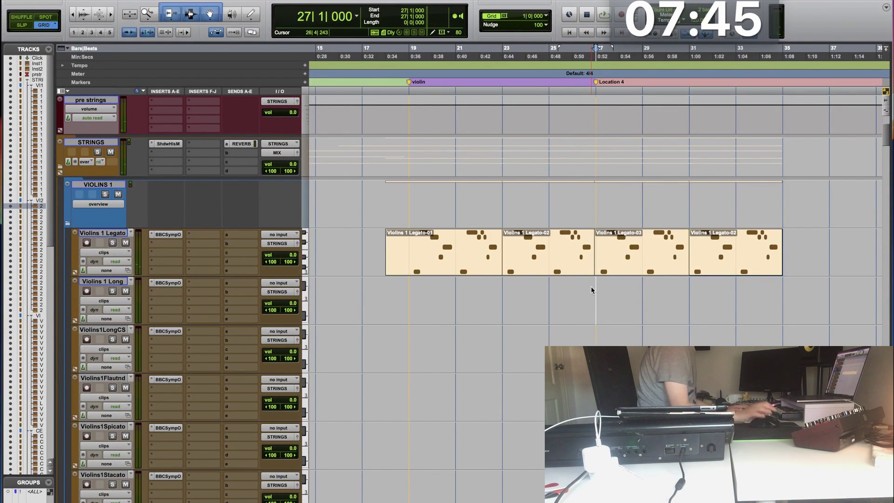
Step: Merge the two Violins 1 Legato clips between bars 27 and 35 and check their notes in the MIDI Editor
click(615, 273)
shift+click(736, 274)
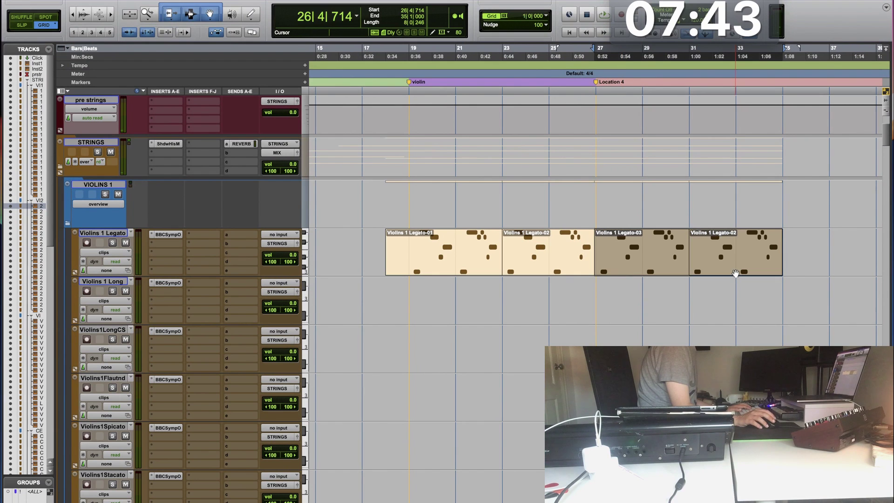
double_click(574, 260)
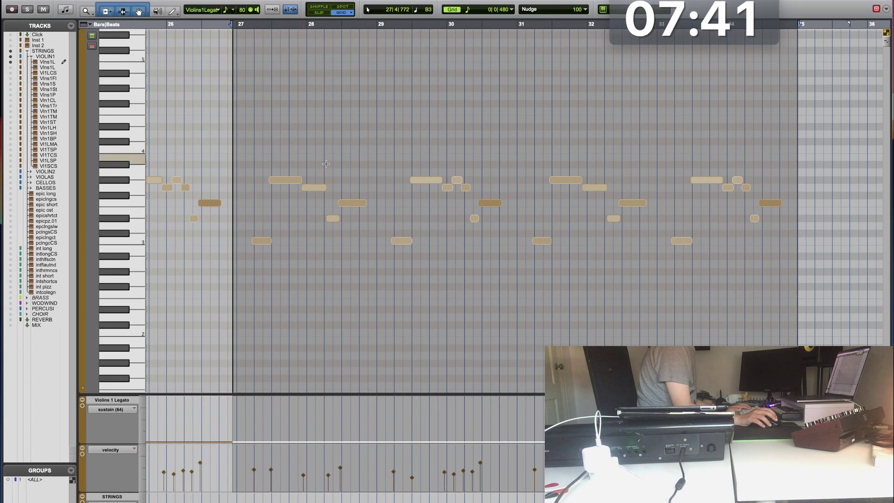
click(265, 223)
drag(792, 274, 260, 149)
click(258, 218)
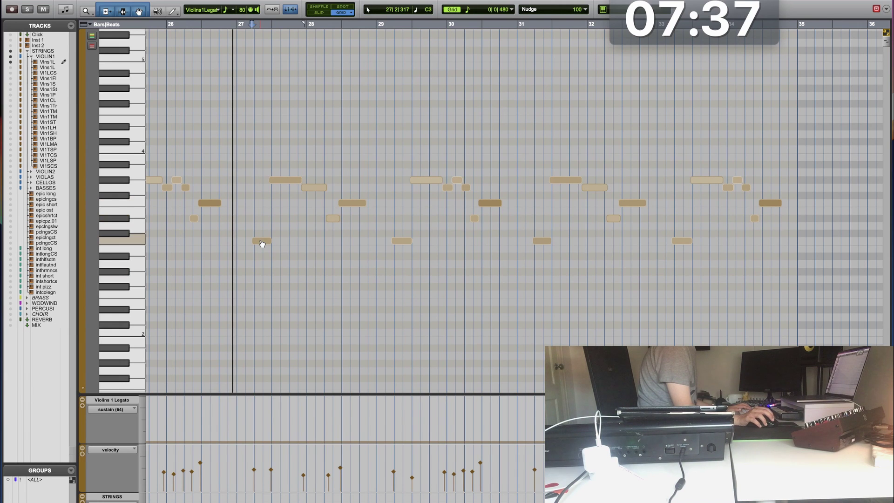
key(super+w)
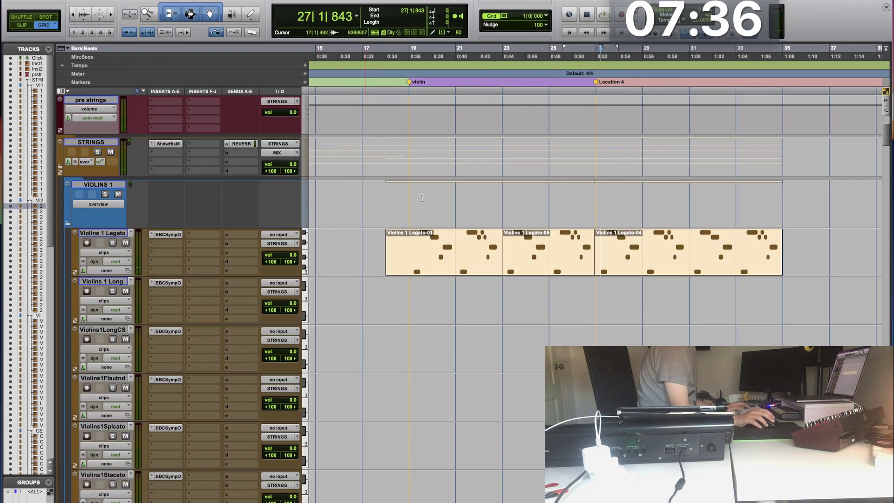
Step: Consolidate the Violins 1 Legato clips from bar 17 onward into one clip and end it at bar 35
click(361, 244)
key(shift+Return)
scroll(466, 261, right, 8)
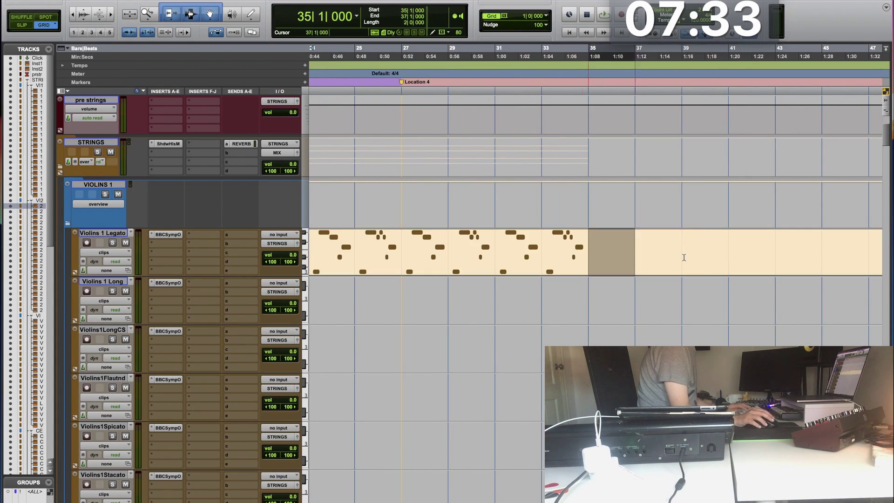
click(718, 264)
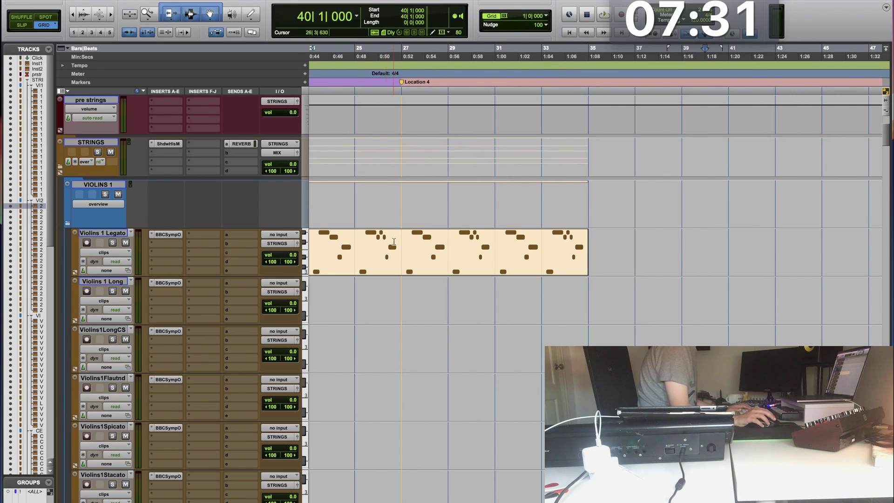
Step: Raise the Violins 1 Legato notes from bars 27 to 35 by one octave and play from bar 27
click(445, 275)
double_click(443, 271)
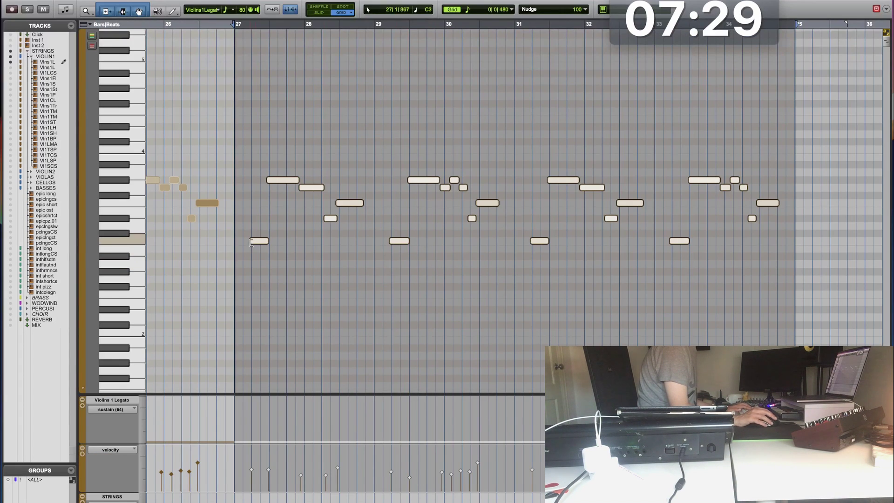
drag(259, 243, 263, 152)
key(space)
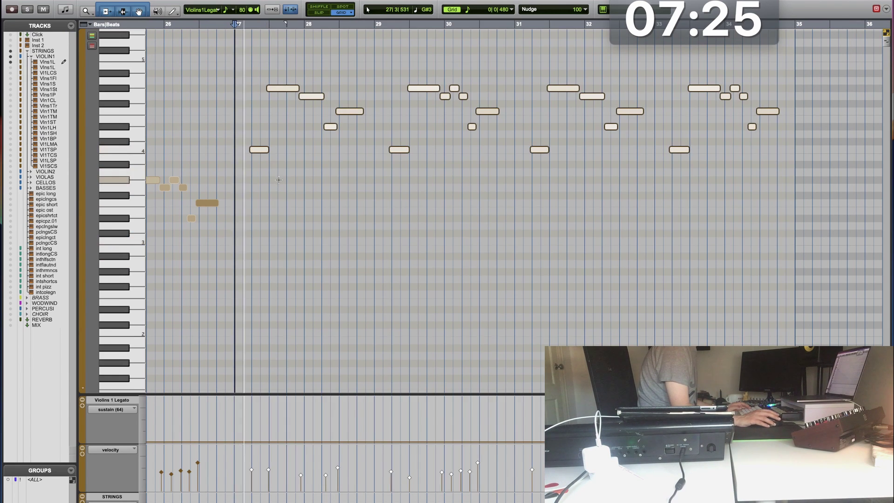
Step: Lower the STRINGS track's REVERB send level to -25.6 dB during playback from bar 27, then stop and close the send window
key(super+equal)
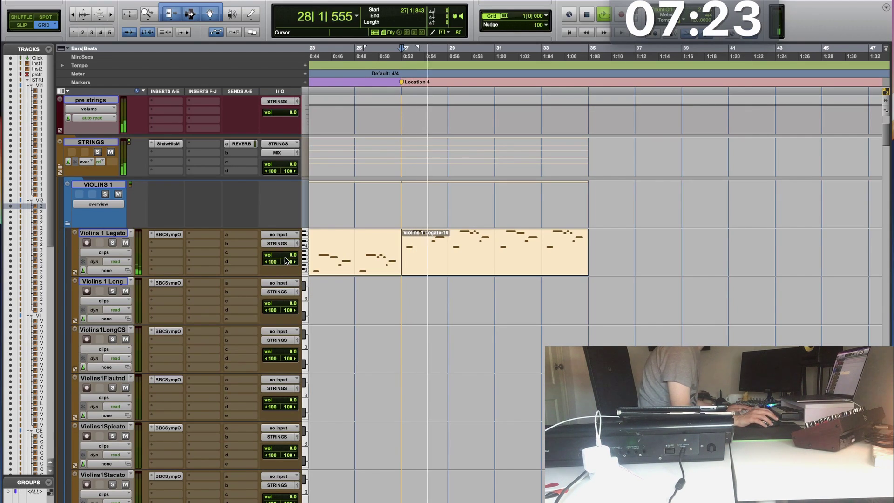
drag(287, 260, 288, 254)
key(space)
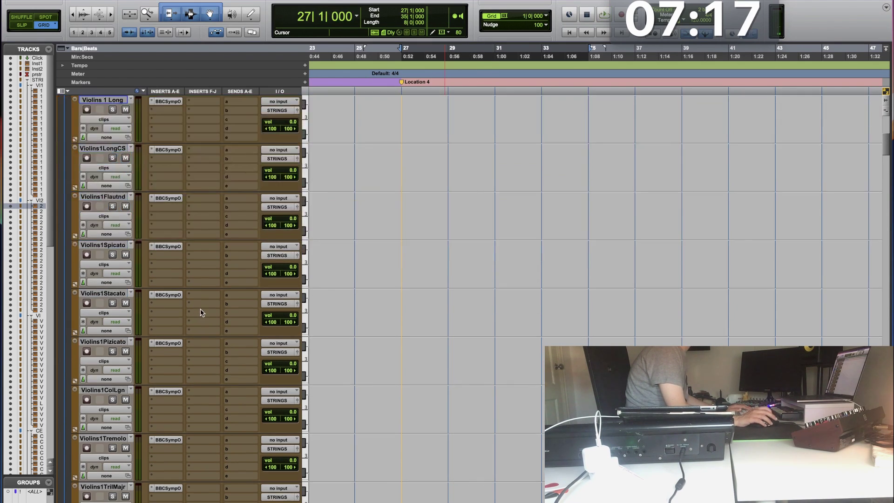
scroll(199, 309, up, 5)
click(241, 280)
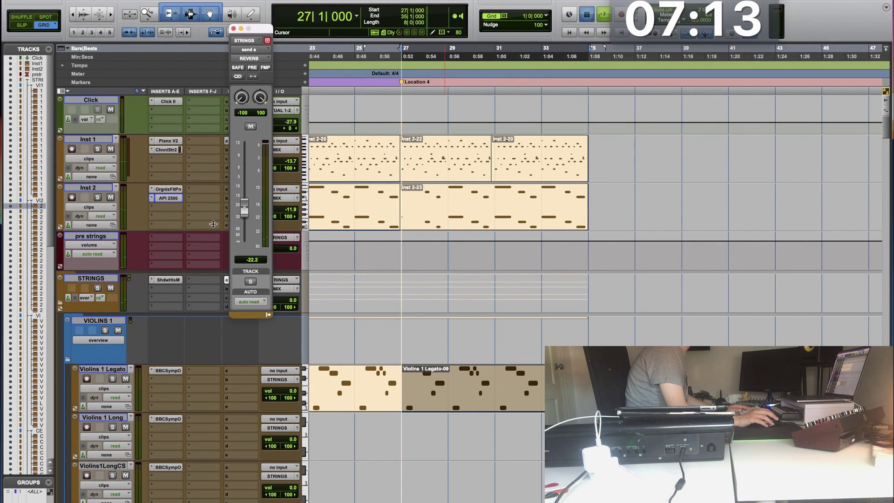
key(space)
drag(244, 209, 244, 217)
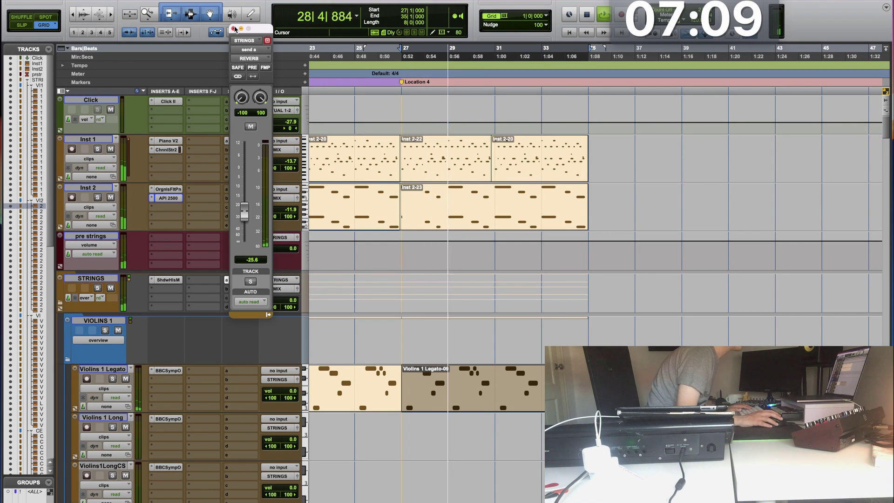
click(233, 28)
key(space)
Step: Solo the Inst 2 track, play it around bar 27 and open its clip from bar 27 in the MIDI Editor
click(403, 247)
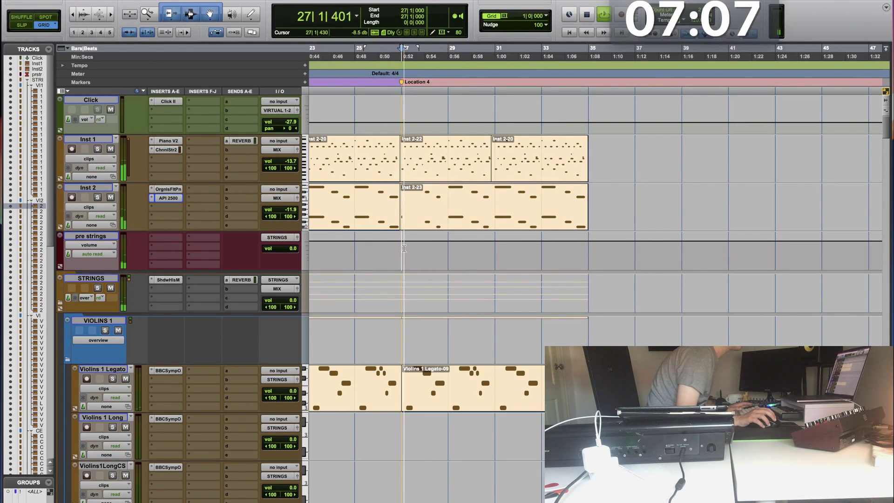
key(space)
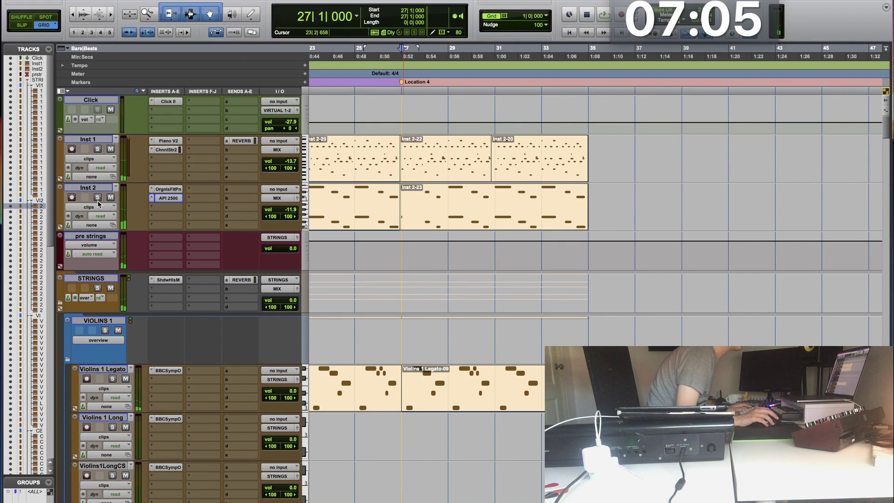
click(97, 197)
key(space)
click(501, 226)
double_click(501, 225)
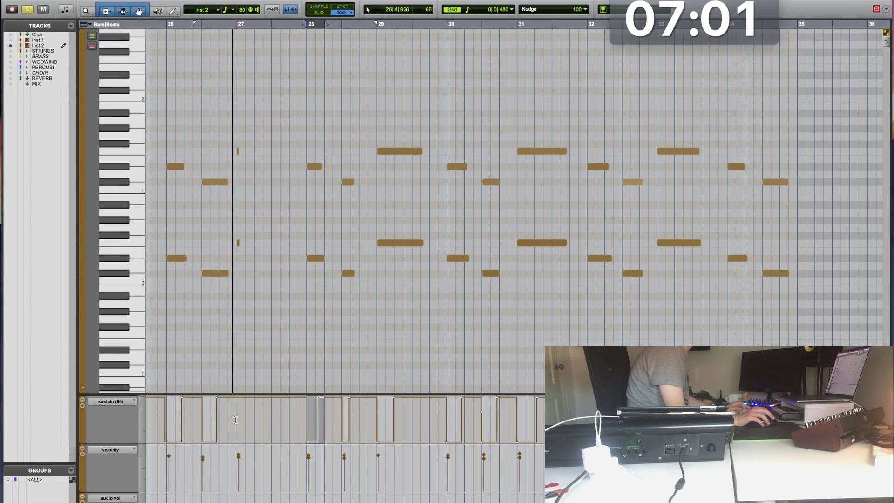
Step: Paste the copied sustain pedal dip at bar 27 of Inst 2 and play the transition from bar 26
click(236, 420)
key(super+v)
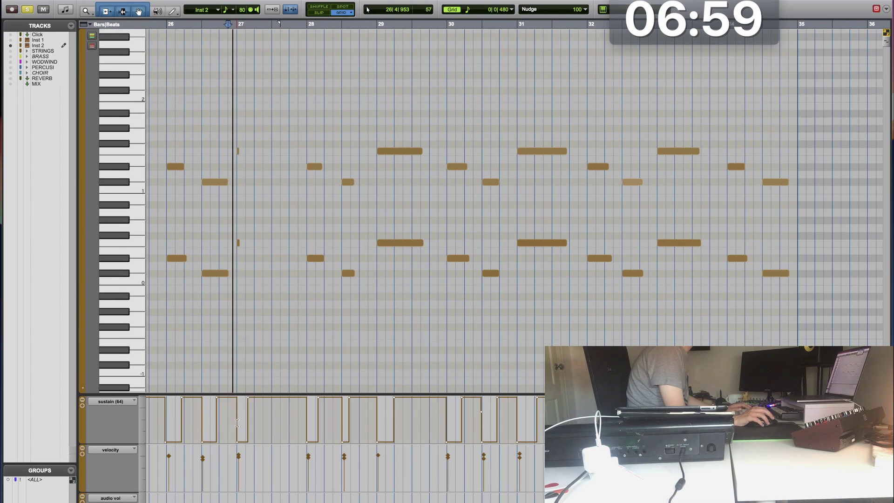
key(super+bracketright)
key(super+bracketright)
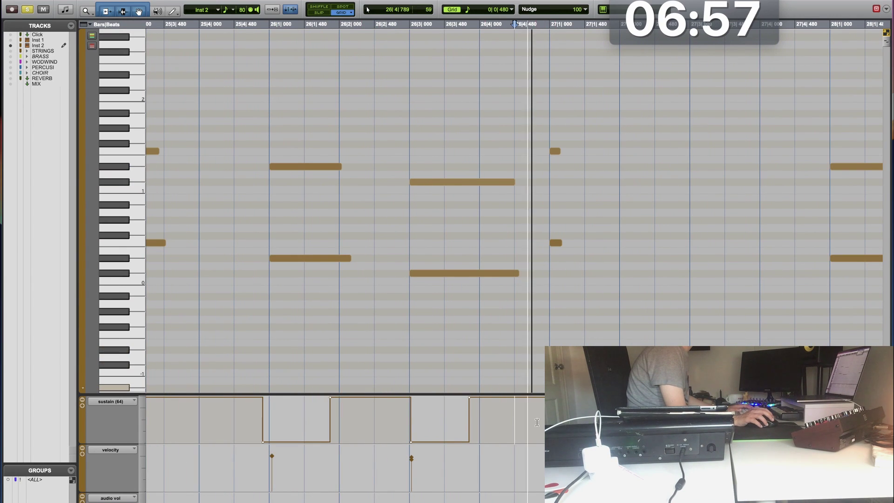
click(490, 424)
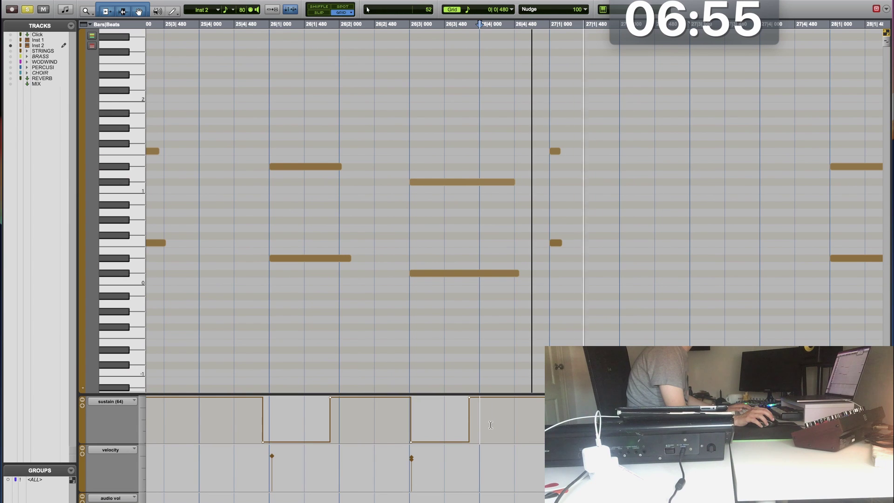
key(space)
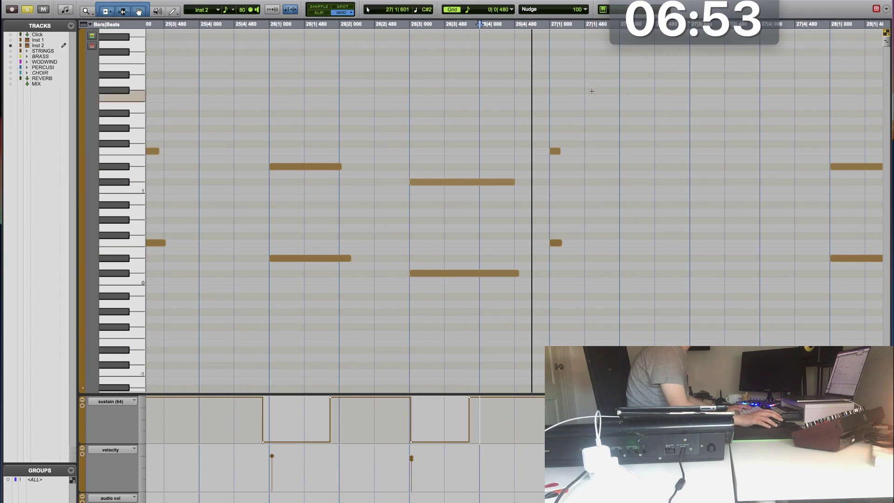
Step: Lengthen the two short Inst 2 notes at bar 27 to just past beat 2, play the result and leave the MIDI Editor
mouse_move(582, 101)
mouse_down()
mouse_move(561, 260)
mouse_move(561, 249)
mouse_move(637, 242)
mouse_up()
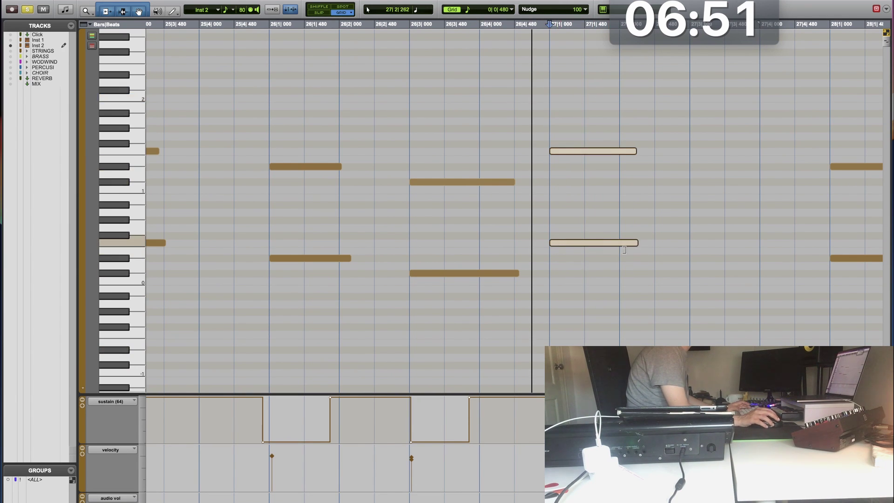
click(523, 215)
key(space)
key(super+equal)
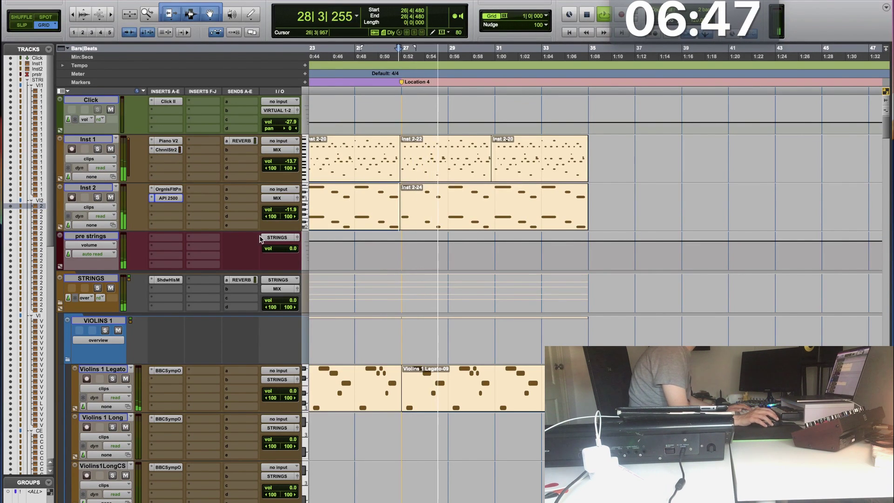
Step: Play the arrangement from the violin marker at bar 19 and bring the Violins 2 tracks into view
key(super+bracketleft)
key(super+bracketleft)
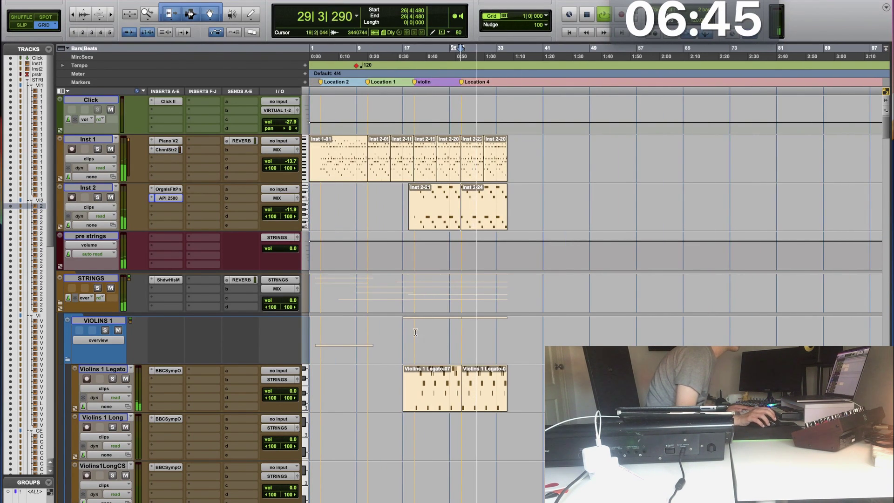
key(space)
key(space)
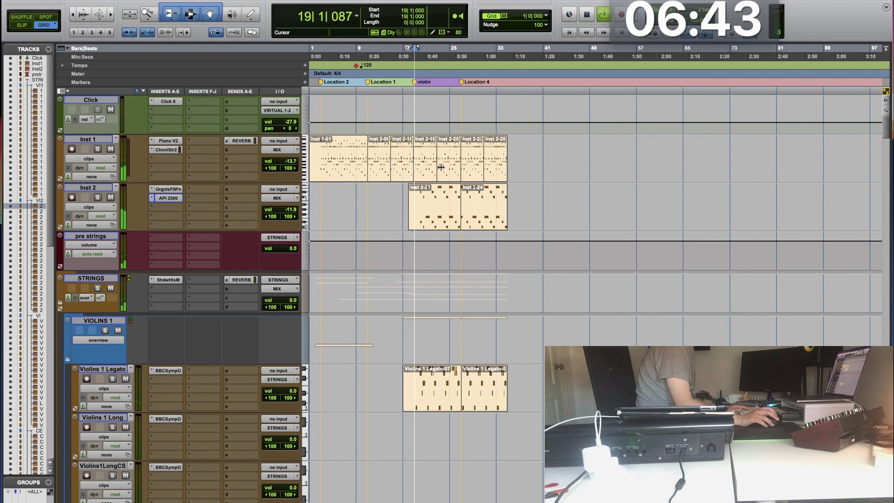
drag(887, 136, 889, 200)
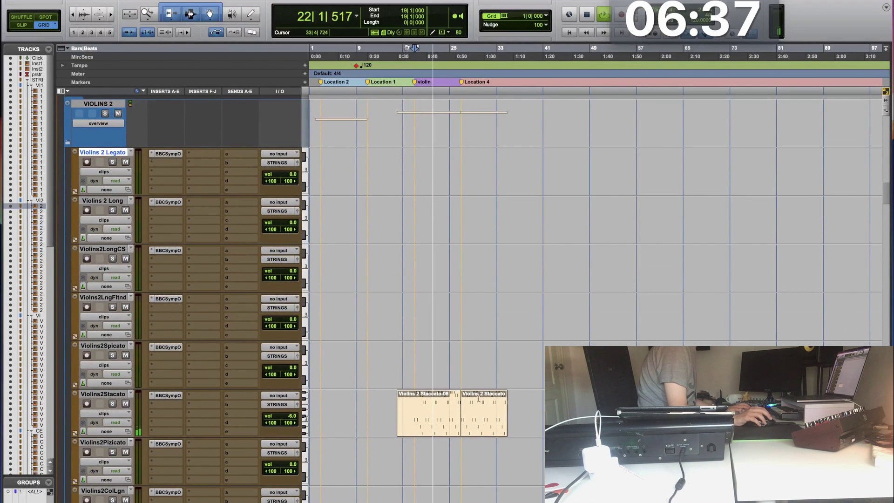
Step: Select the Violins 2 Staccato clip between bars 27 and 35
click(485, 436)
shift+click(437, 428)
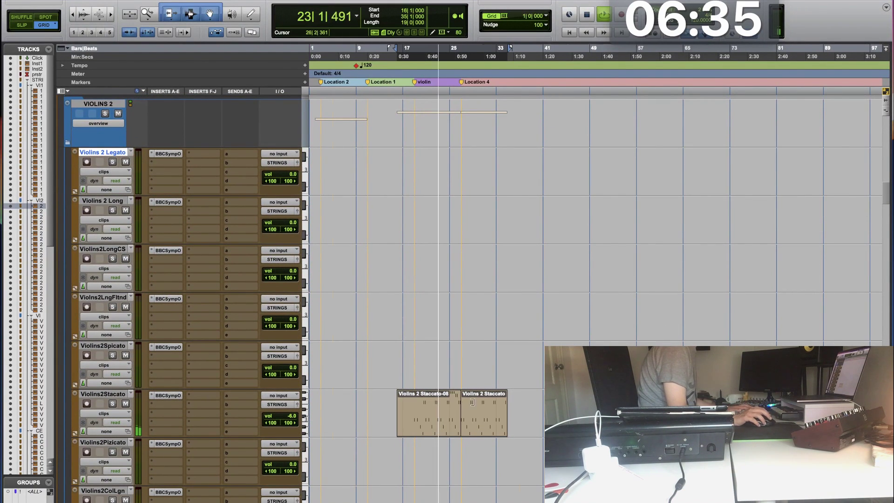
key(t)
click(602, 312)
key(t)
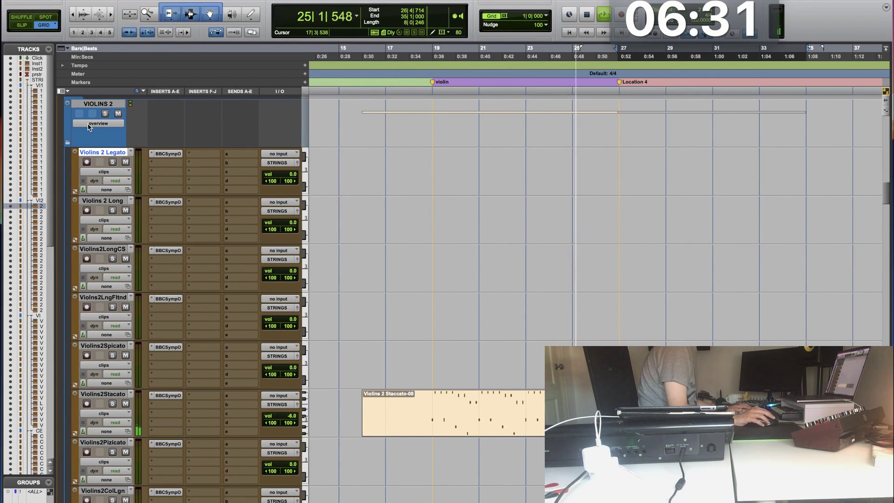
Step: Record-enable the Violins 2 Legato track, dismiss the audio processing error and check playback before bar 27
click(86, 162)
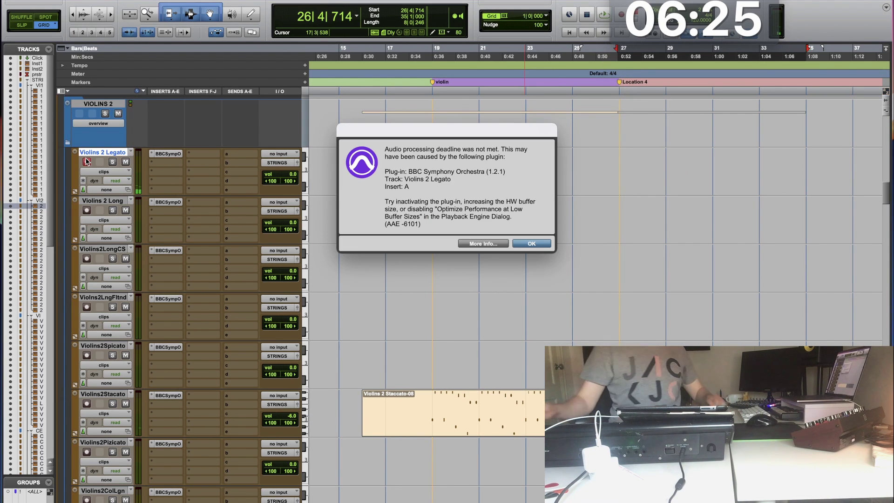
key(Return)
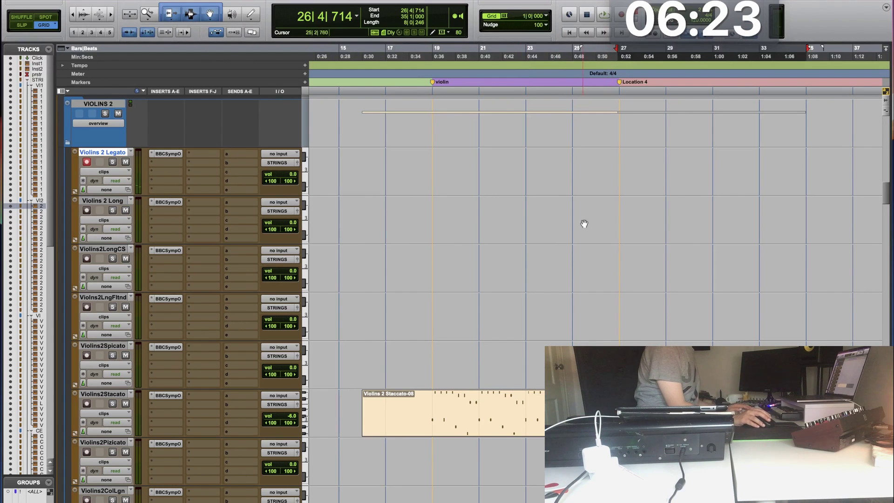
click(601, 219)
key(space)
key(super+bracketright)
key(space)
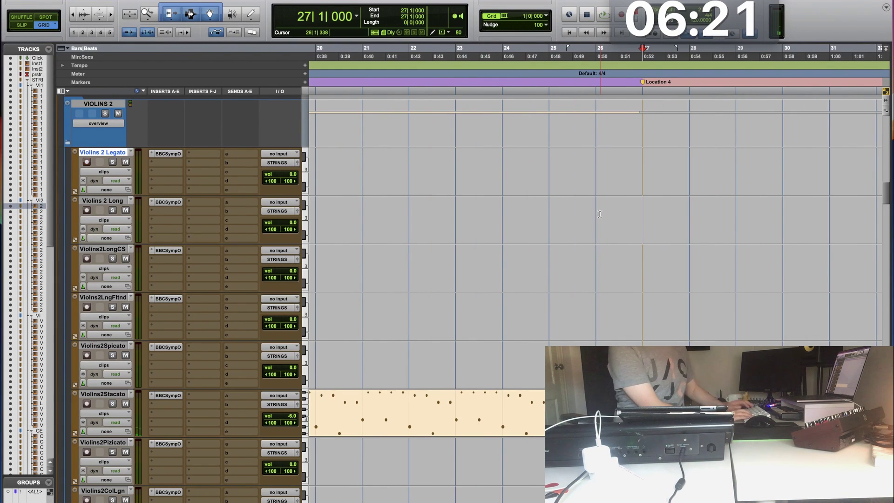
key(super+space)
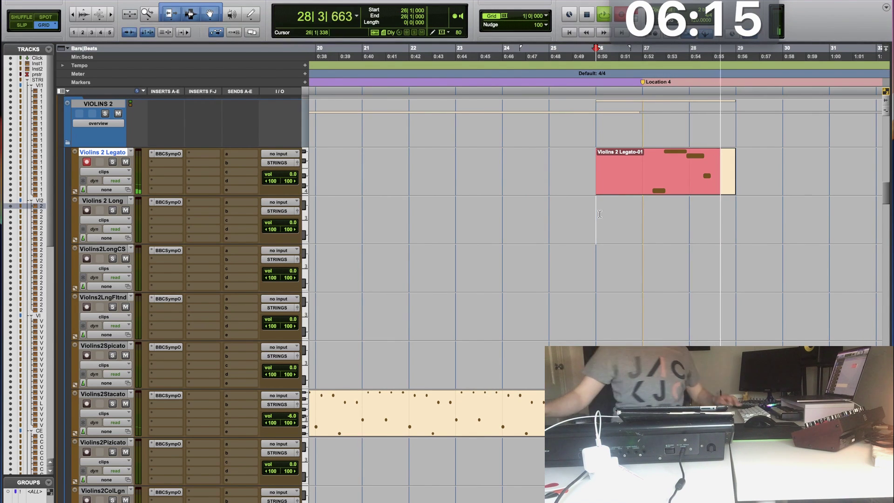
key(space)
key(ctrl+z)
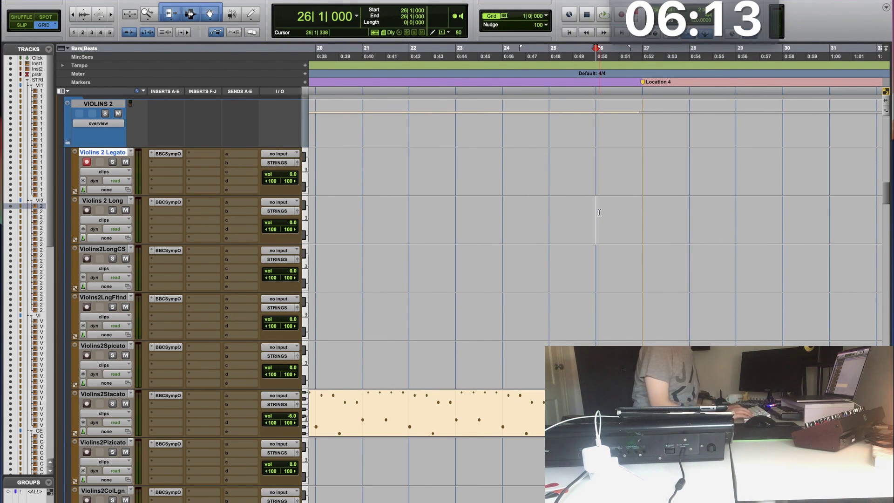
Step: Record a legato melody on Violins 2 Legato, starting from bar 25 and stopping in bar 31
key(1)
key(3)
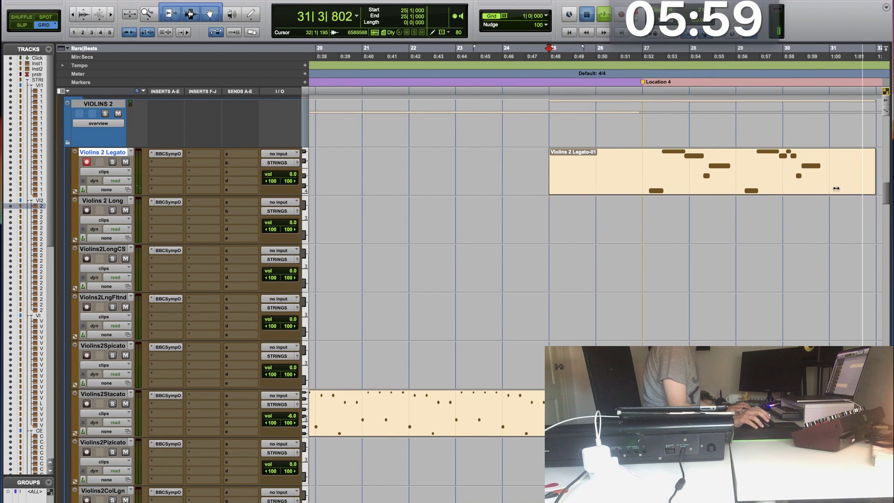
key(space)
Step: Open the recorded Violins 2 Legato clip in the MIDI Editor, move the last four notes at bar 30 slightly earlier and audition them
double_click(747, 173)
key(ctrl+equal)
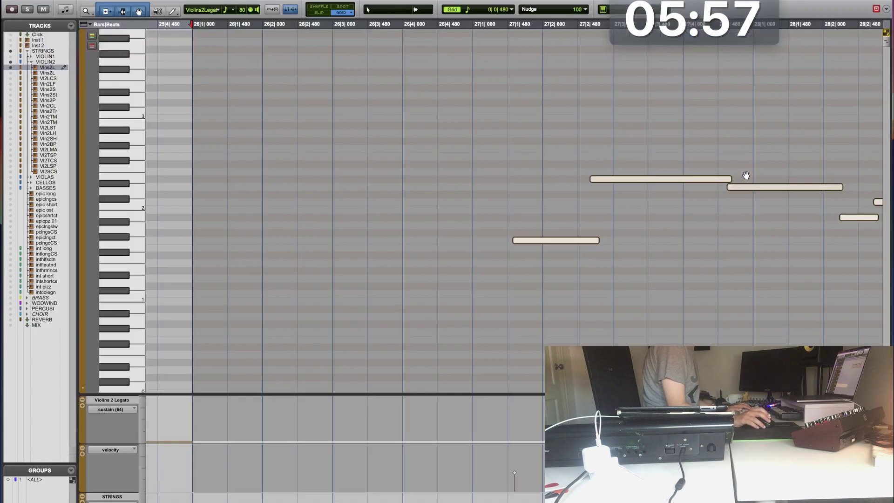
scroll(745, 172, right, 5)
scroll(745, 172, right, 2)
key(ctrl+bracketleft)
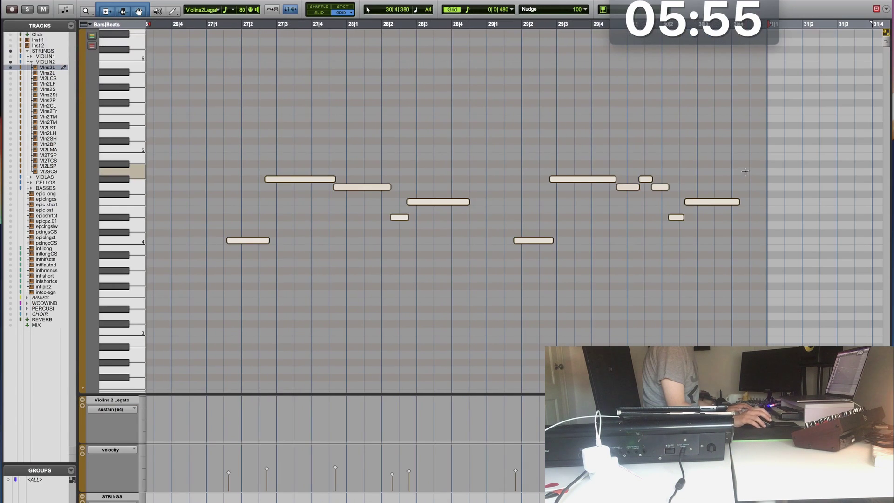
click(645, 146)
key(ctrl+bracketright)
key(ctrl+bracketright)
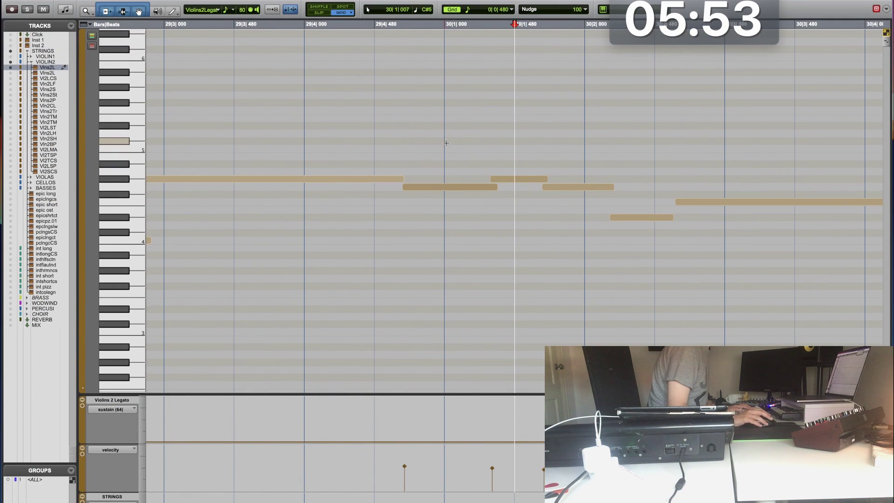
drag(531, 142, 709, 205)
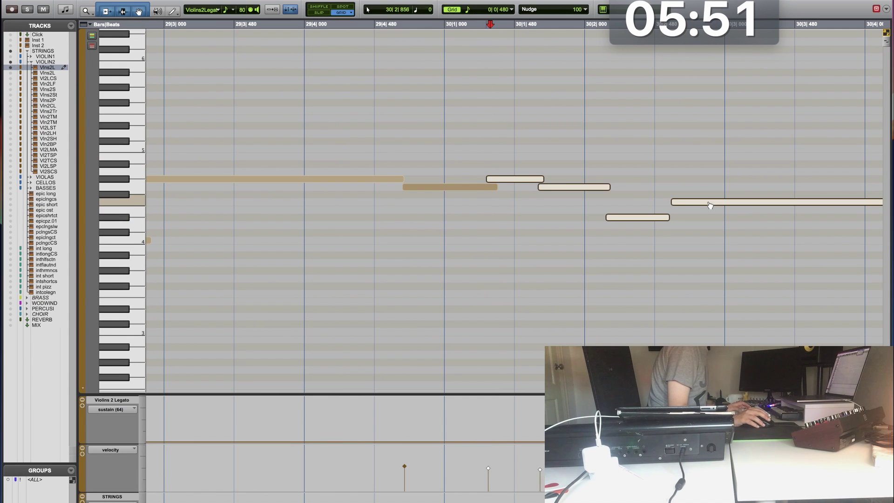
click(380, 147)
key(space)
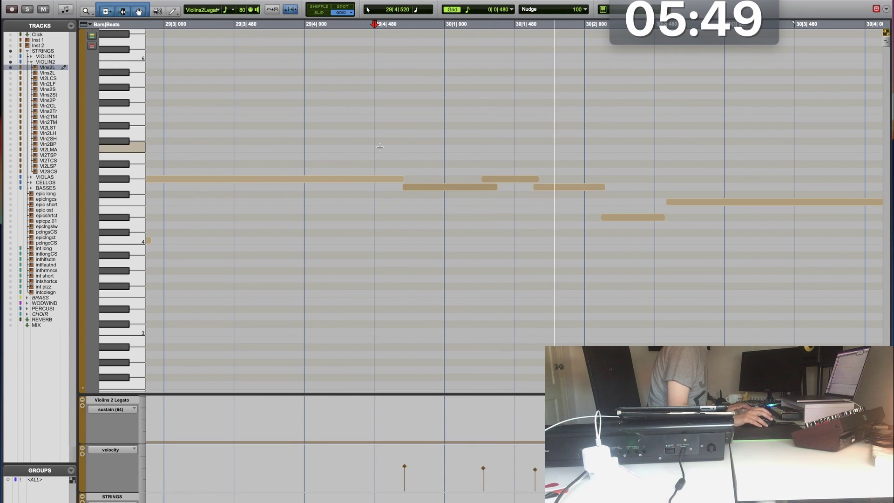
Step: Shift the final two Violins 2 Legato notes in bar 30 slightly earlier and close the MIDI Editor
drag(637, 193, 699, 249)
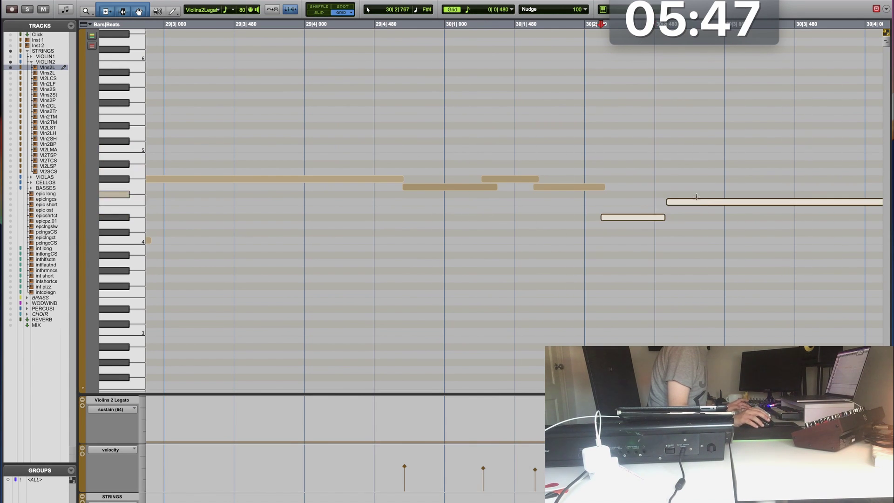
click(685, 204)
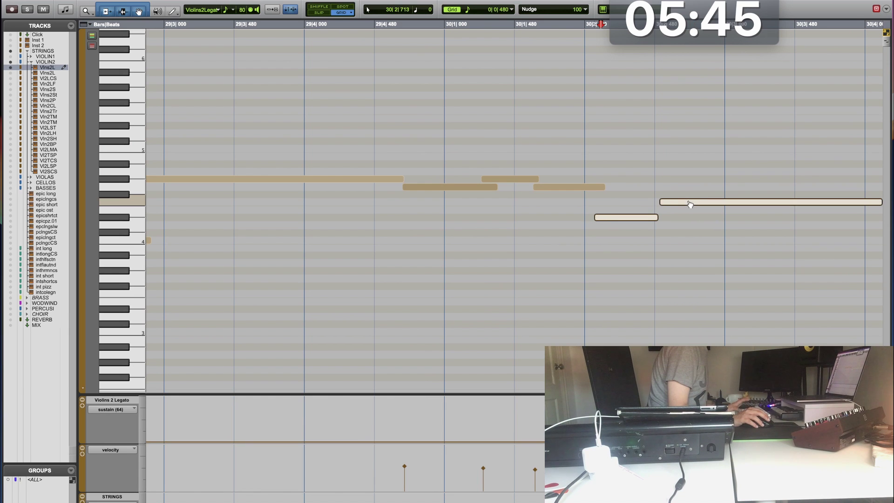
key(super+w)
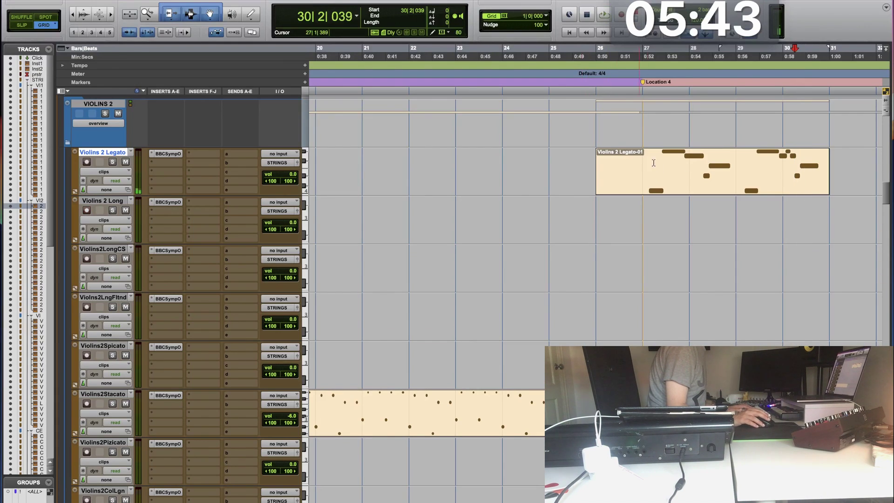
Step: Repeat the Violins 2 Legato phrase from bars 27 to 31 once so it extends to bar 35
drag(660, 168, 829, 182)
key(super+bracketleft)
key(space)
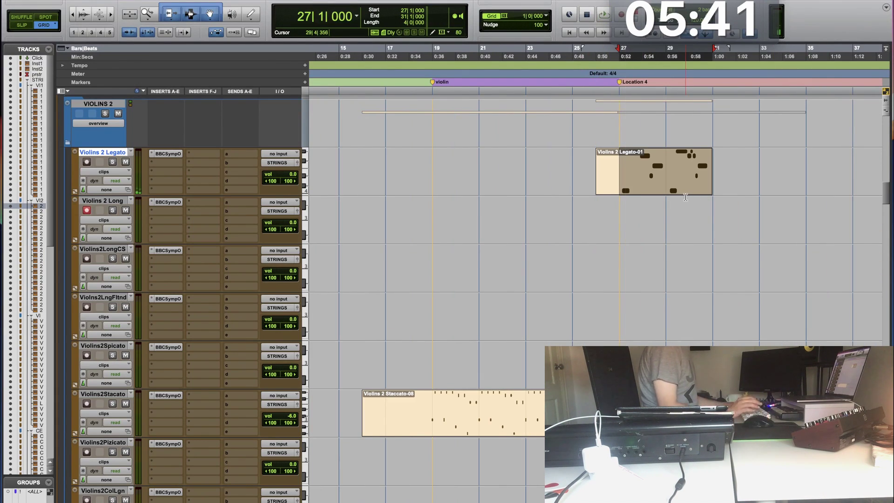
key(alt+r)
key(Return)
Step: Play from bar 31 and lower the Violins 2 Legato volume to -3.3 dB
click(722, 205)
key(space)
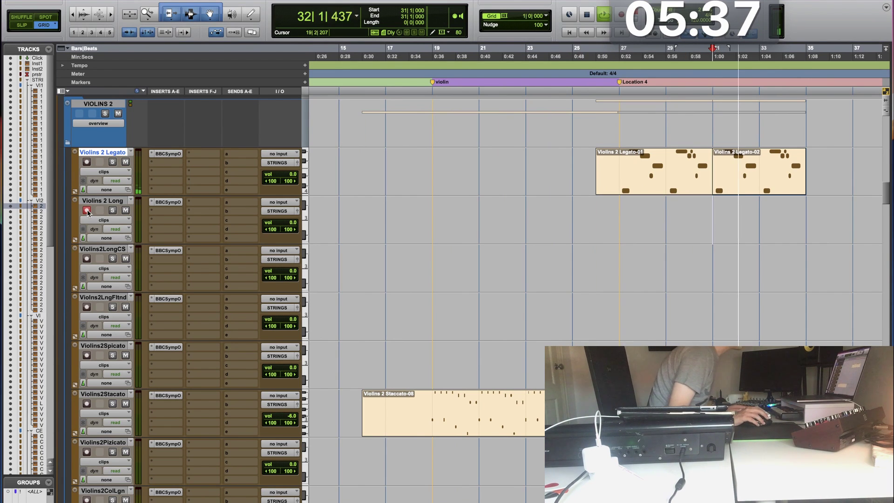
drag(278, 175, 279, 178)
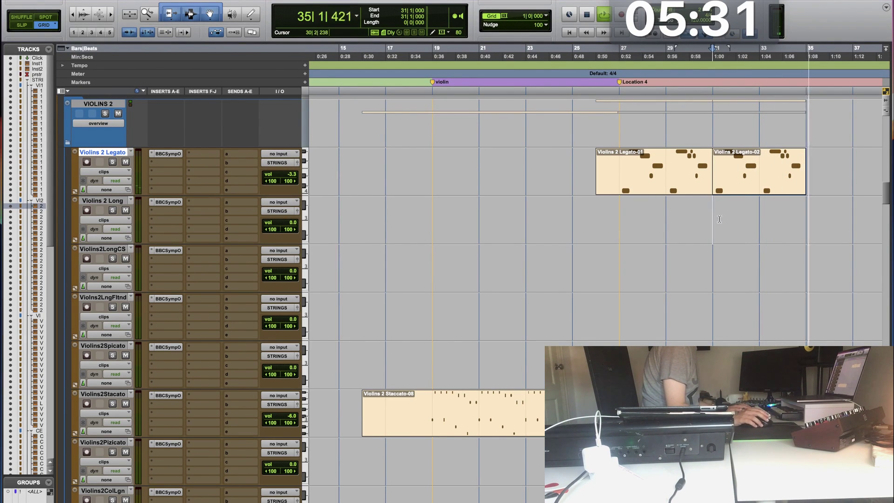
Step: Copy the Inst 1 part from bars 3 to 6, paste it on the same track at bar 35 and play it
scroll(887, 148, up, 10)
scroll(891, 148, up, 5)
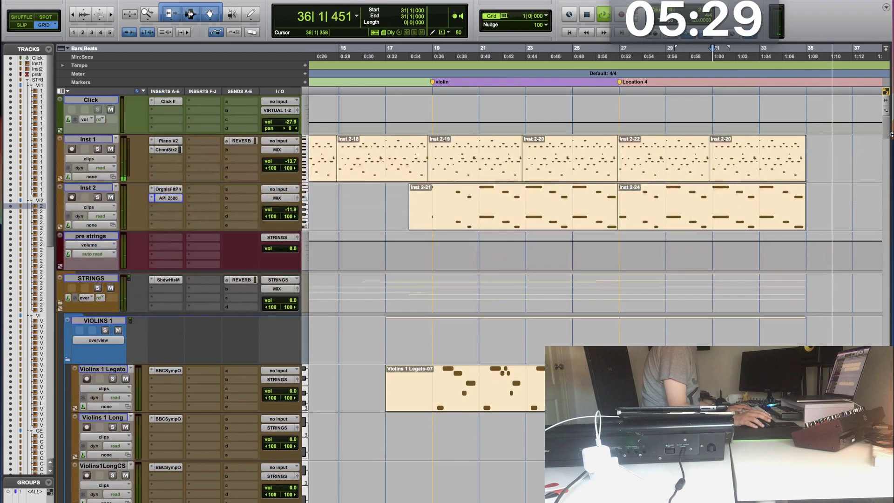
key(space)
drag(813, 158, 833, 159)
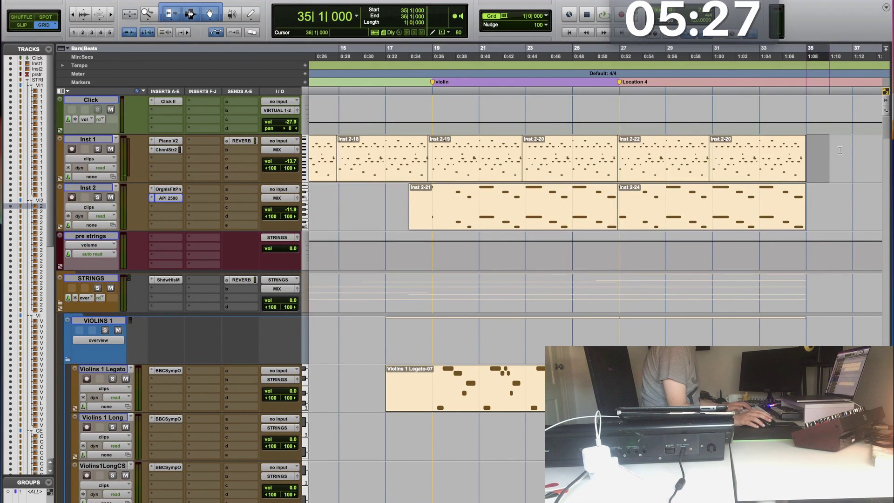
key(r)
drag(325, 147, 366, 153)
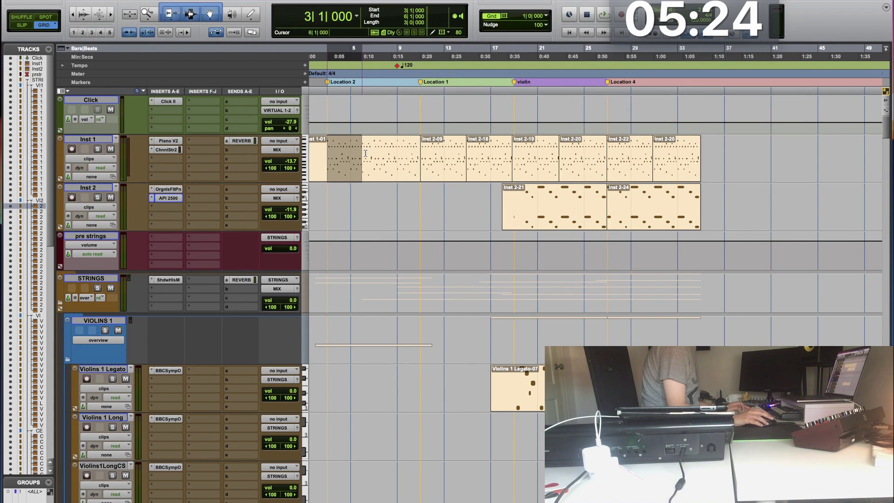
click(712, 152)
key(super+v)
key(t)
key(t)
key(t)
key(space)
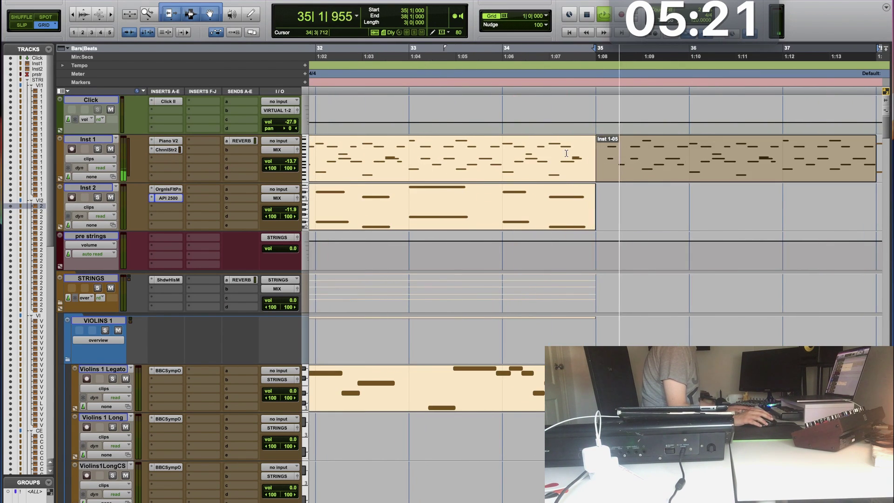
Step: Extend the start of the pasted Inst 1 clip to slightly before bar 35 and audition the join
key(space)
click(566, 153)
key(super+v)
click(538, 147)
key(space)
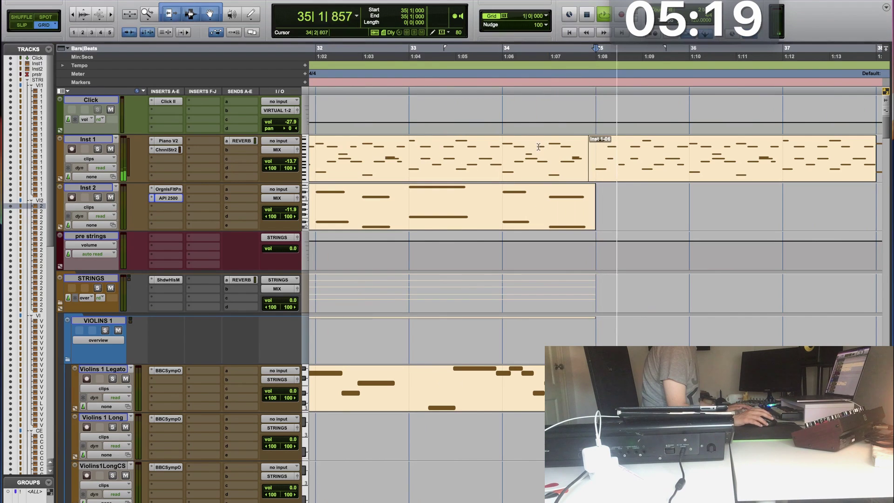
Step: Extend the end of the pasted Inst 1 clip to bar 39 and stop playback
scroll(593, 193, right, 5)
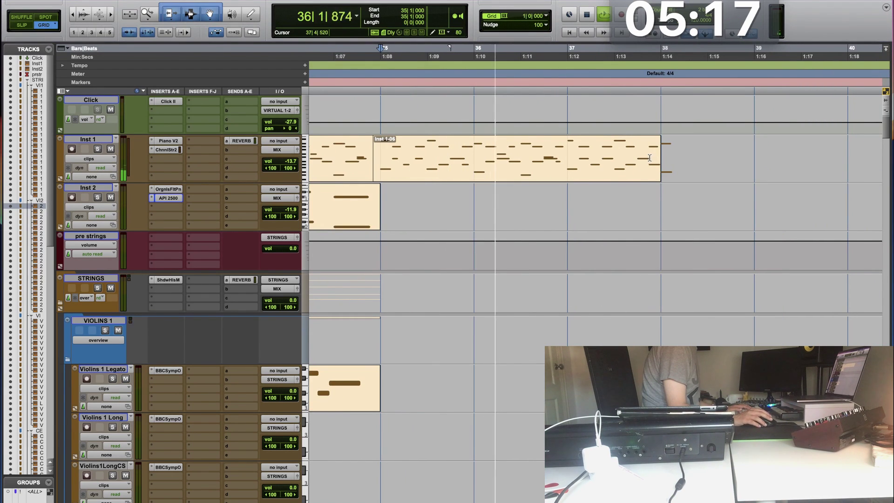
drag(661, 156, 754, 156)
click(734, 161)
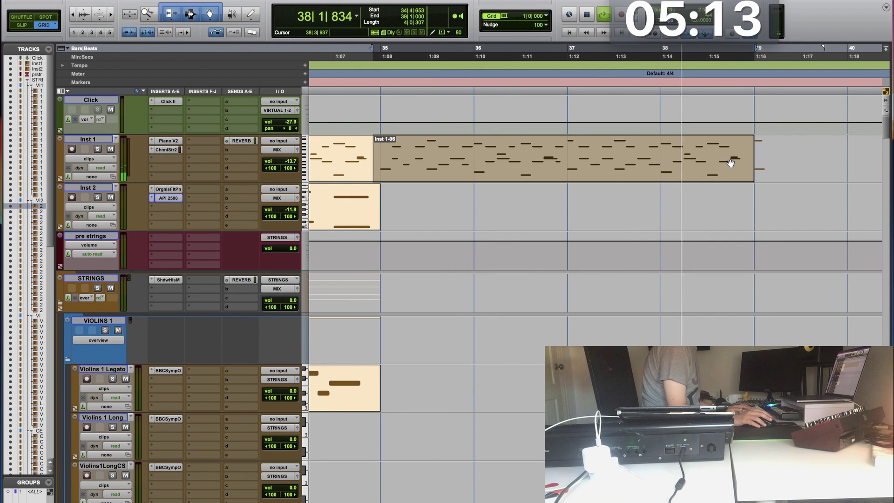
key(space)
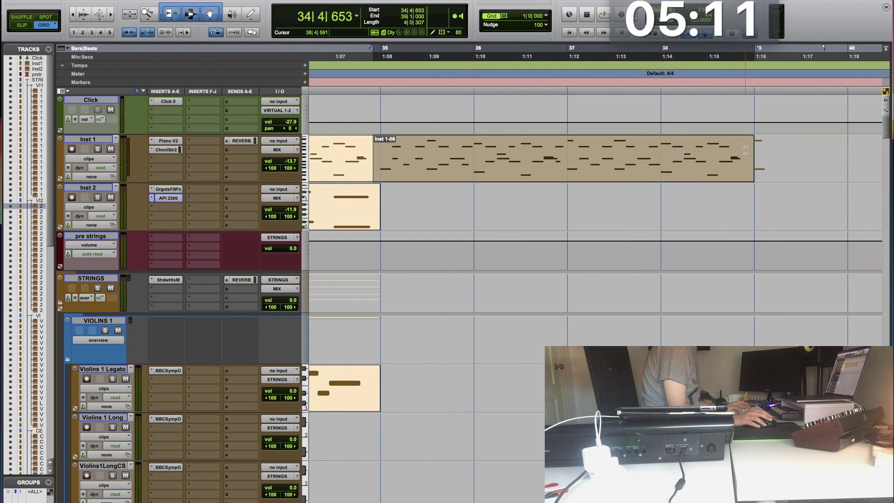
Step: Trim the pasted Inst 1 clip's end to just before bar 39 and create a blank clip starting at bar 39
drag(750, 152, 805, 165)
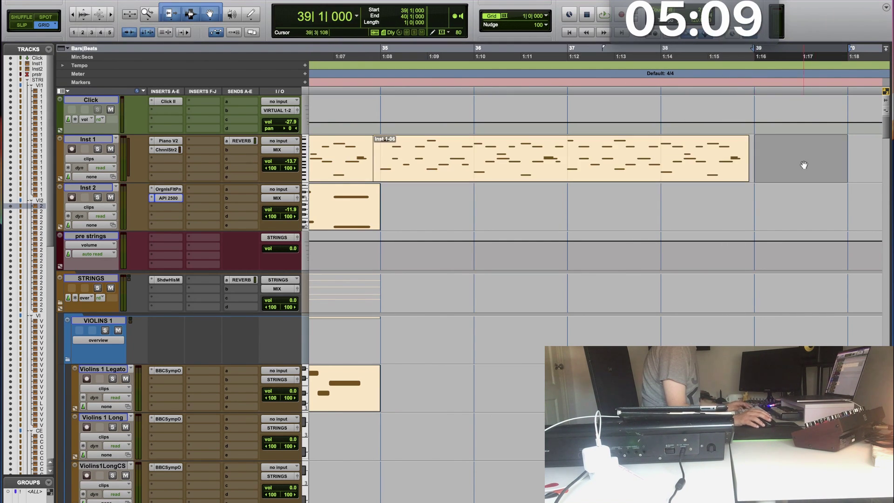
double_click(795, 166)
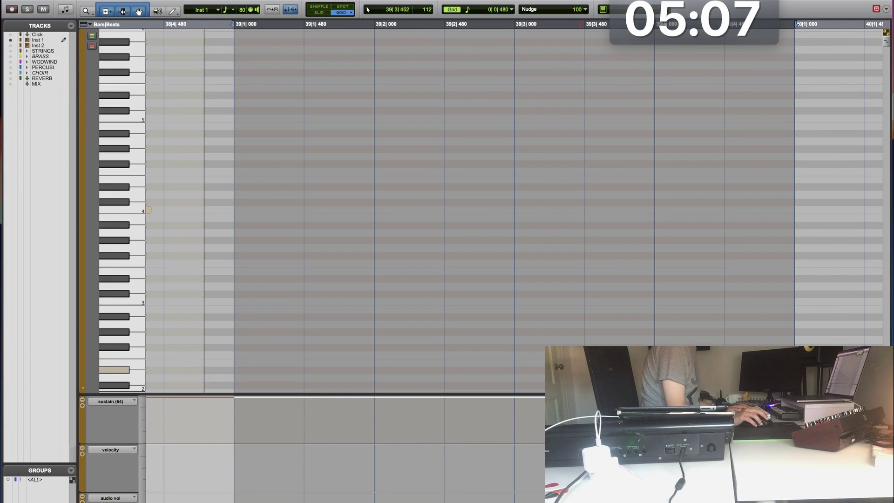
key(super+w)
Step: Apply an S-Curve tempo change from bar 38 to bar 39, slowing from 120 to 72 BPM
drag(664, 159, 740, 158)
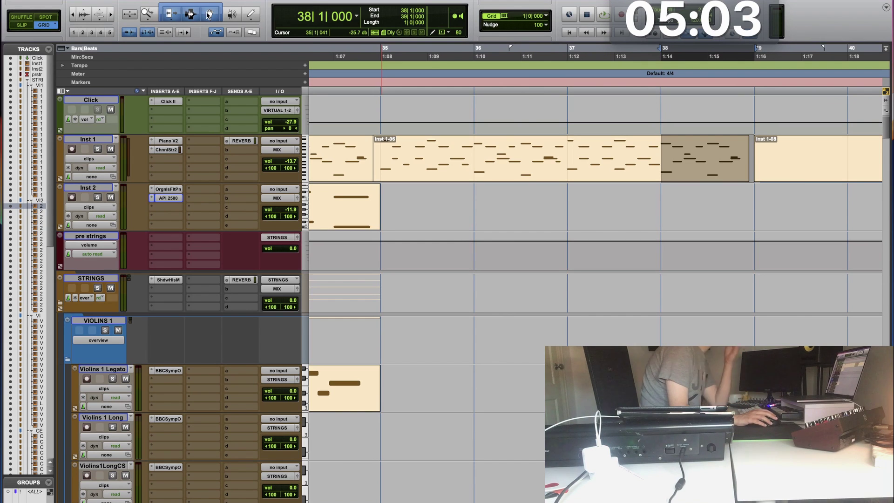
click(191, 0)
mouse_move(263, 3)
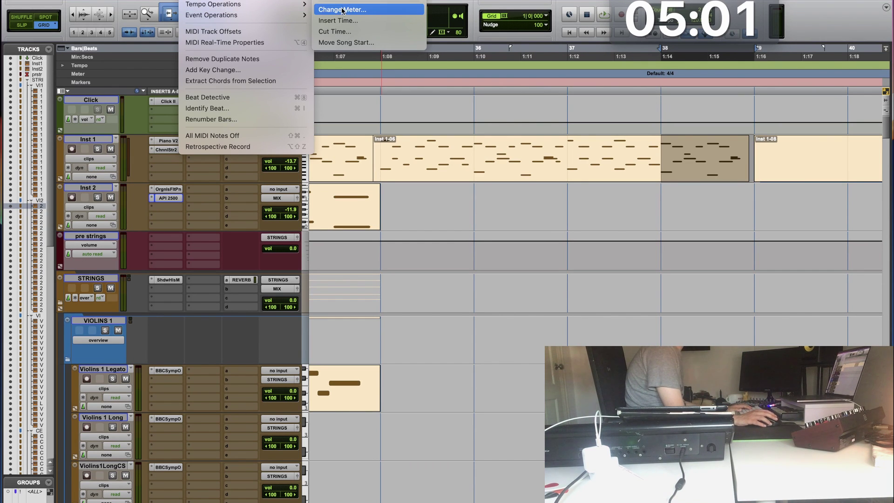
mouse_move(227, 5)
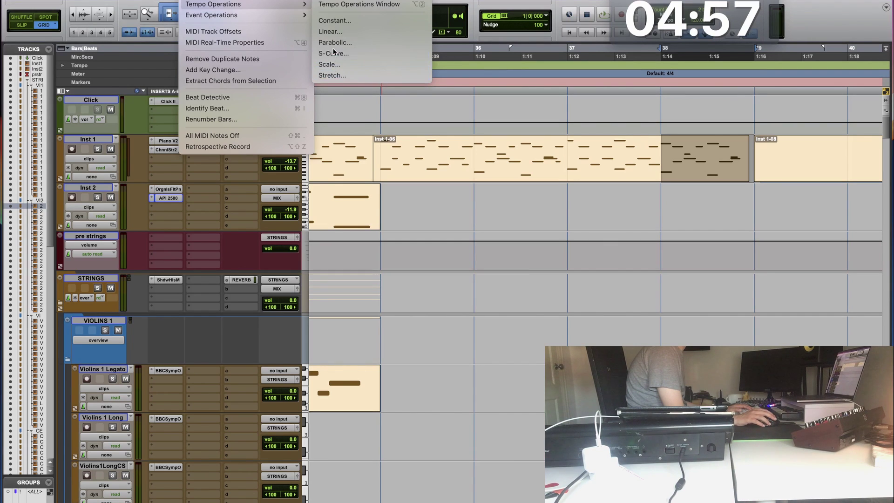
click(333, 53)
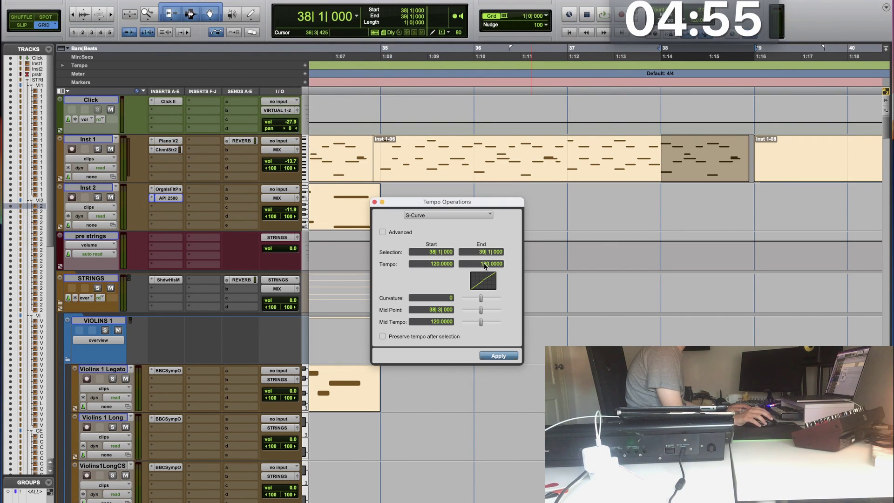
key(space)
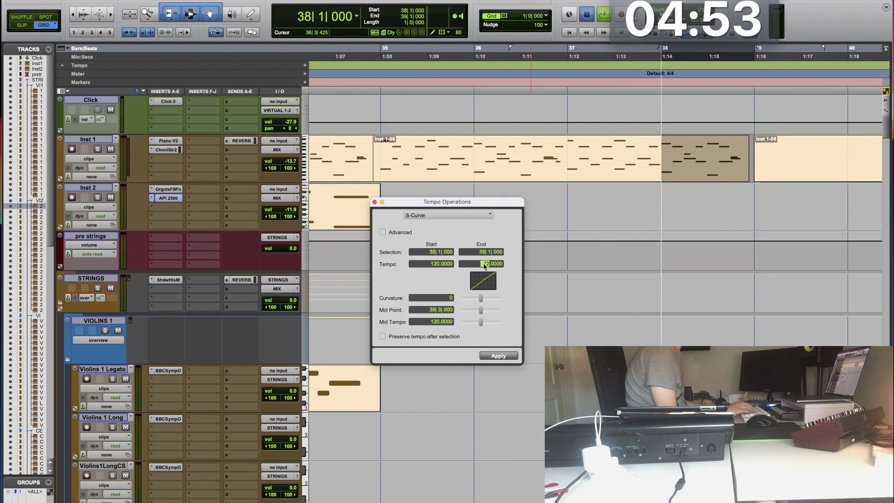
key(Return)
key(space)
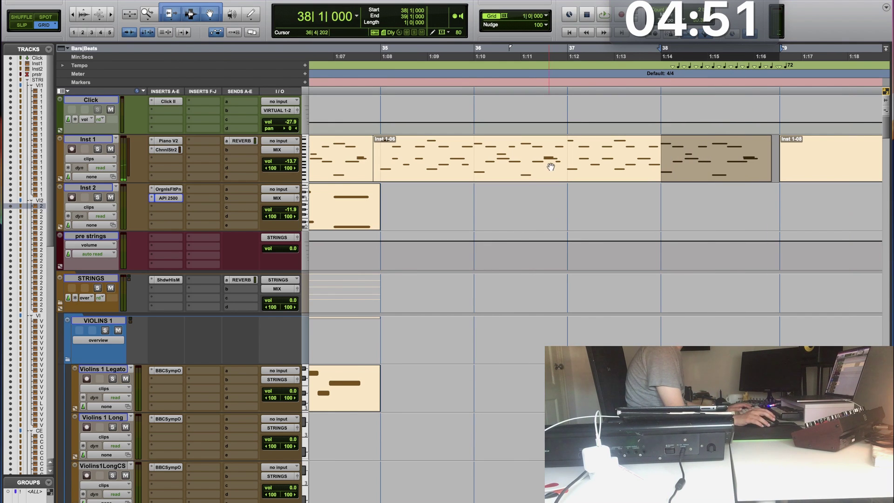
Step: Play the slowdown from bar 37 and delete the blank Inst 1 clip at bar 39
click(560, 157)
key(space)
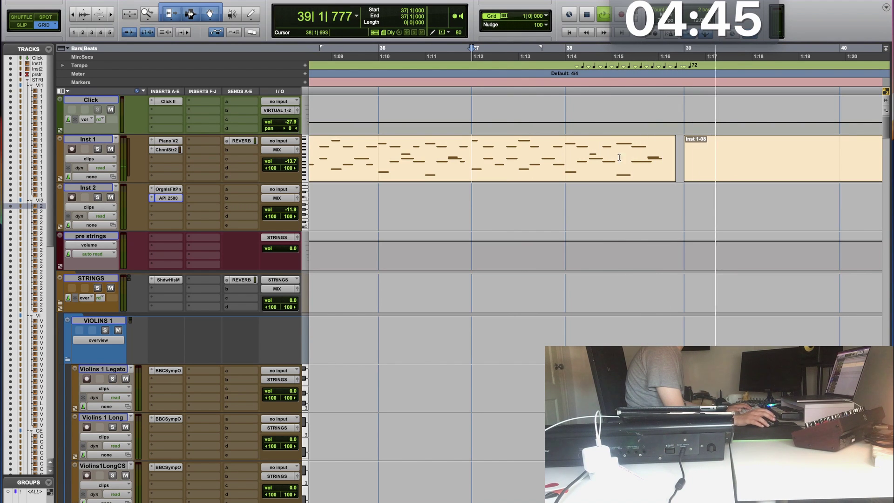
click(752, 169)
key(Delete)
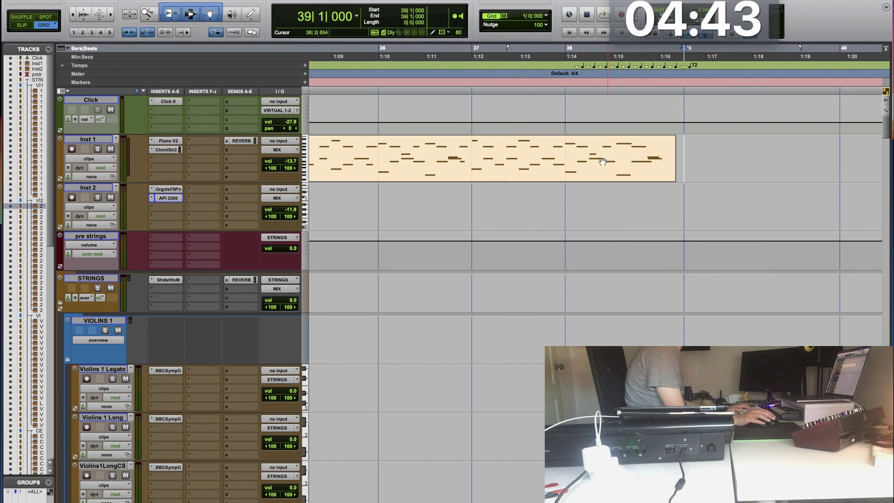
Step: Audition the ending from bar 38 through the tempo slowdown and stop playback
click(588, 158)
key(space)
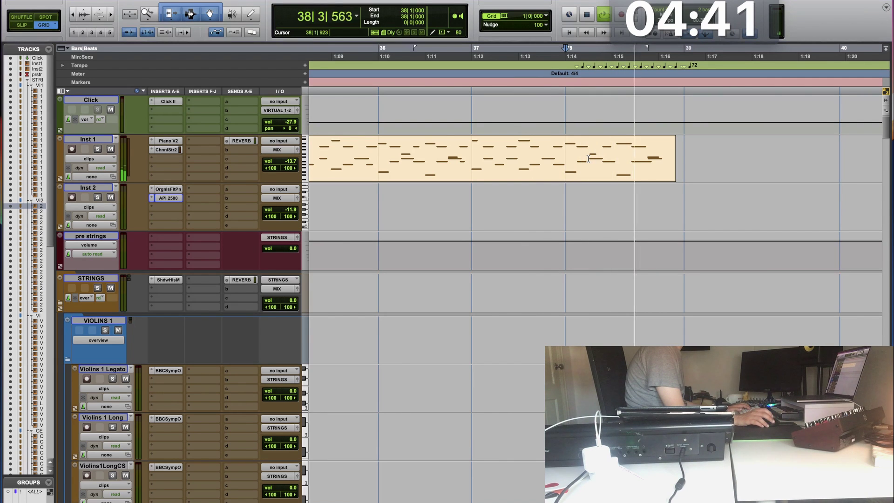
key(super+bracketleft)
key(super+bracketleft)
key(super+bracketleft)
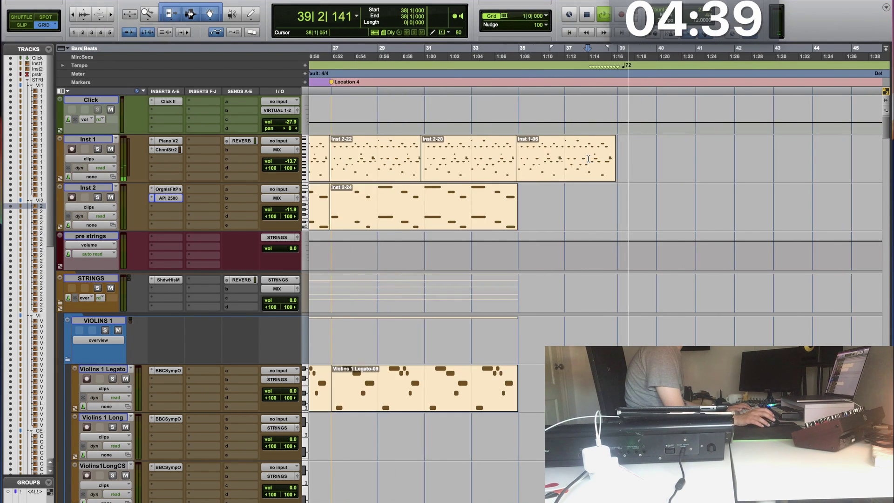
key(space)
Step: Play the arrangement from bar 3, review the Violins 1 tracks and collapse the STRINGS folder
click(317, 192)
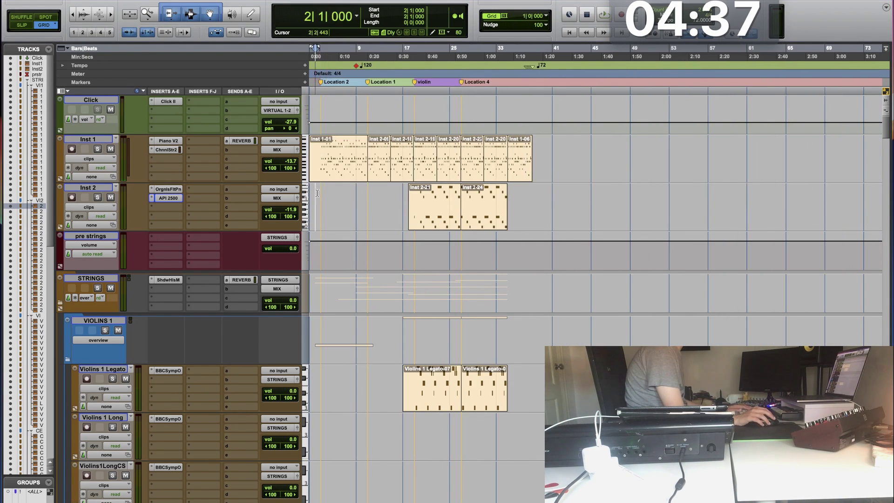
key(space)
key(super+bracketright)
key(super+bracketright)
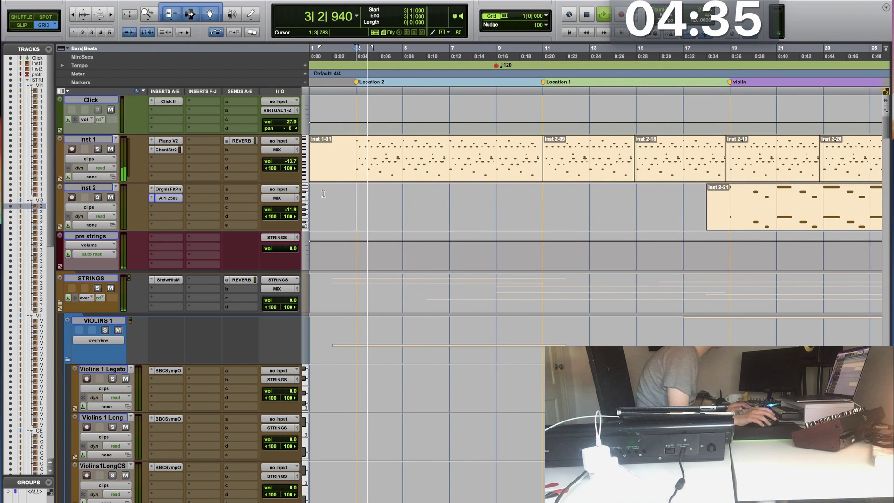
scroll(283, 266, down, 15)
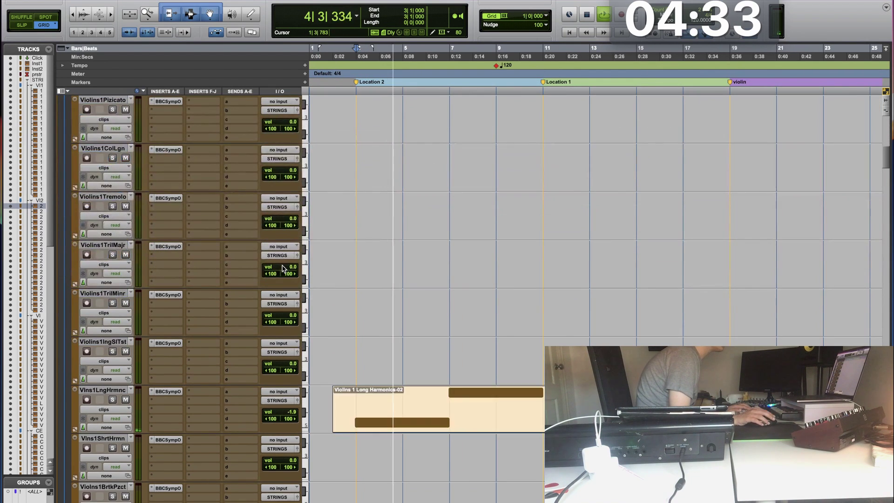
scroll(286, 268, up, 15)
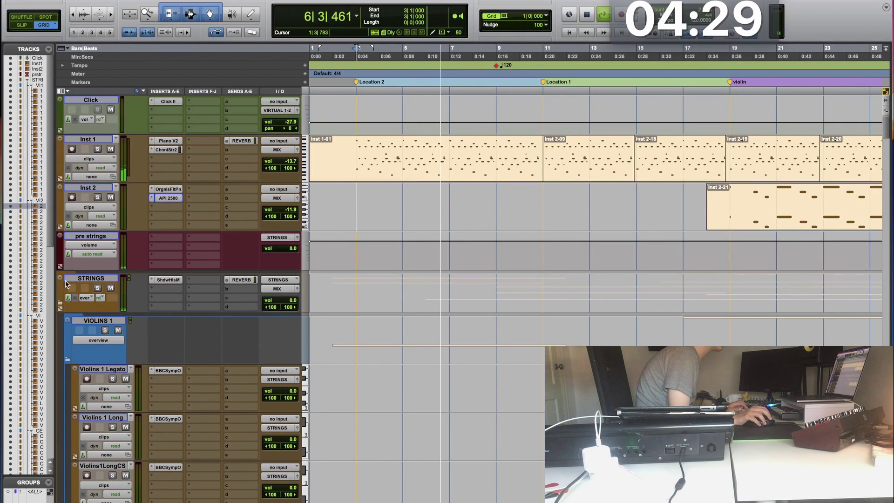
click(61, 303)
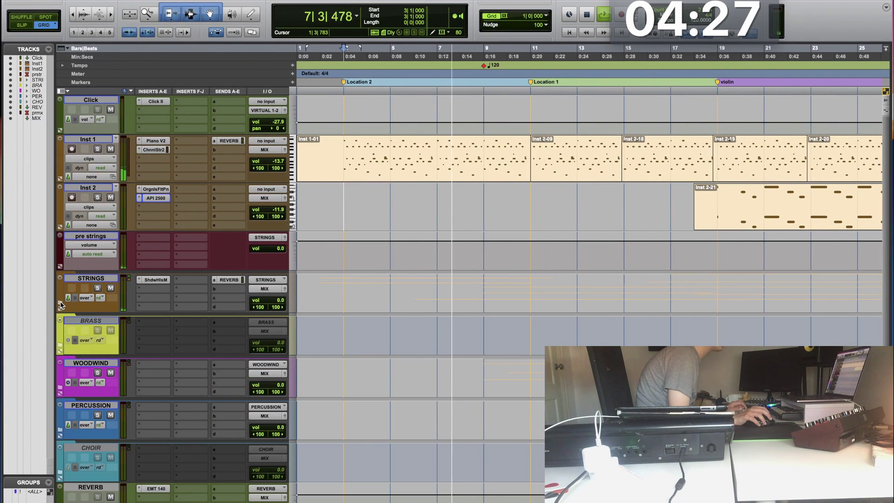
Step: Insert the stereo UAD Fairchild 670 compressor on the WOODWIND folder in the Mix window and close the plug-in
key(super+equal)
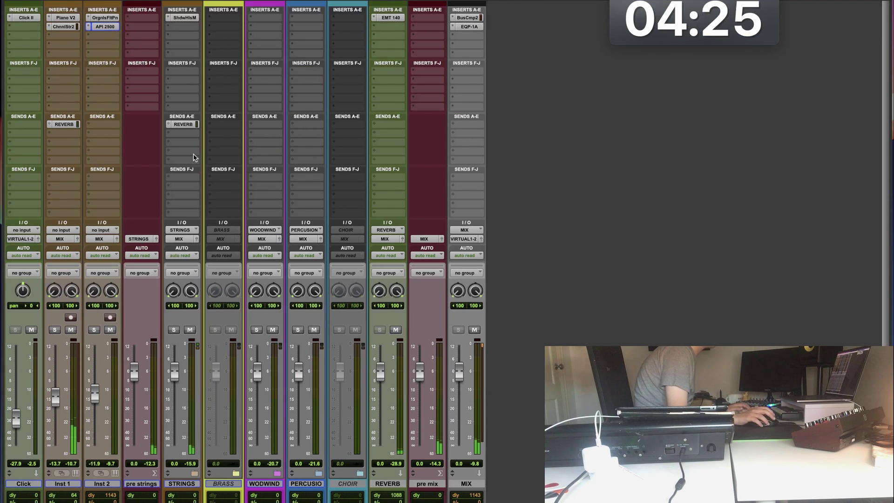
click(269, 24)
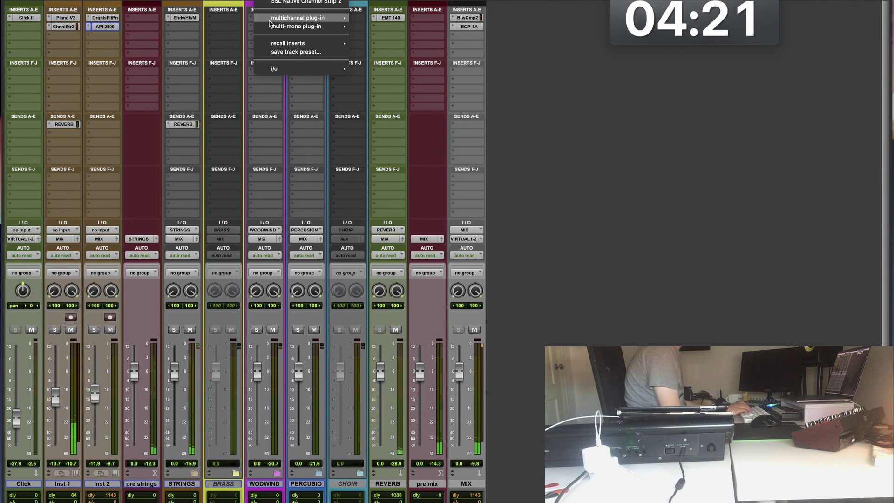
key(Escape)
click(269, 25)
text(fairchild)
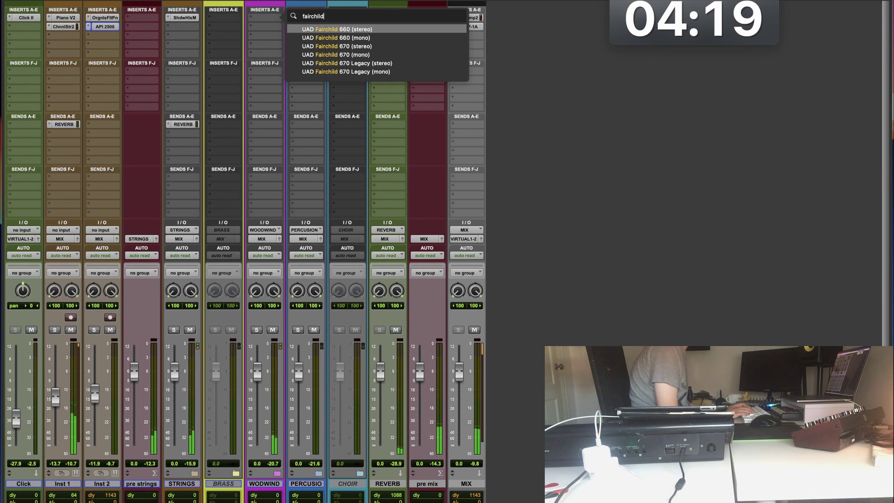
key(Down)
key(Down)
key(Down)
key(Return)
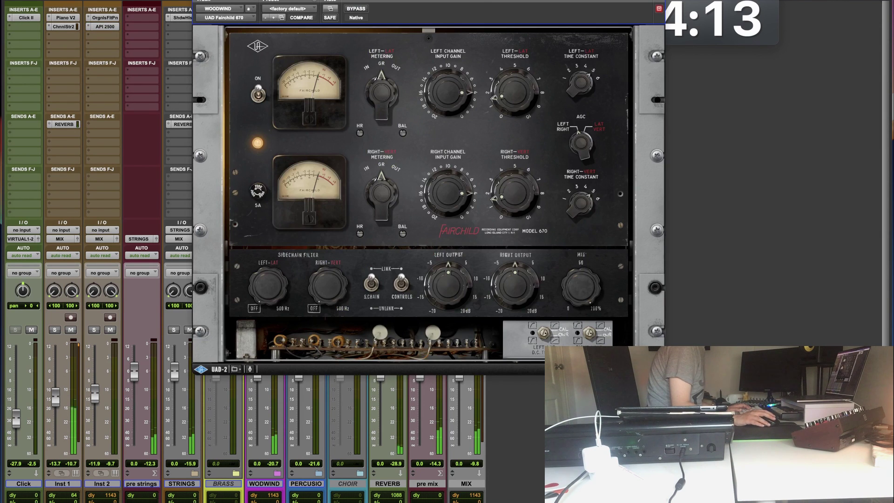
key(super+w)
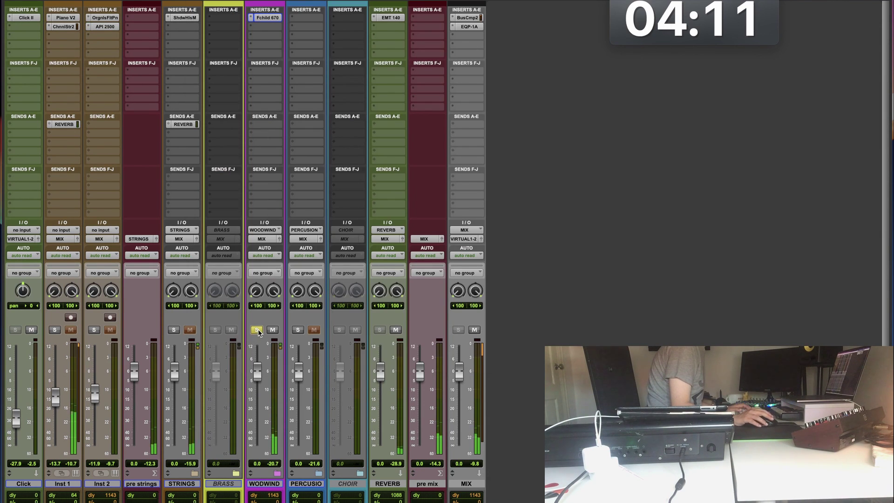
Step: Expand the WOODWIND folder in the mixer and briefly solo the second track in the OBOES group
click(277, 476)
scroll(357, 437, right, 10)
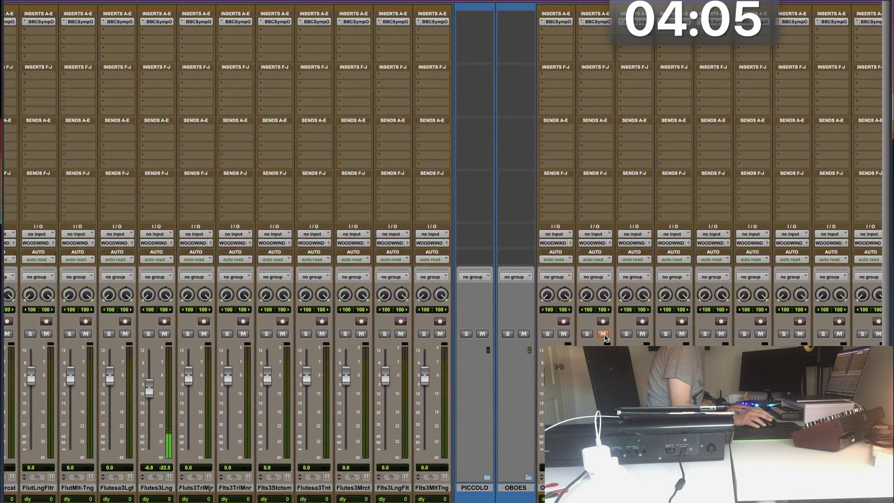
click(585, 334)
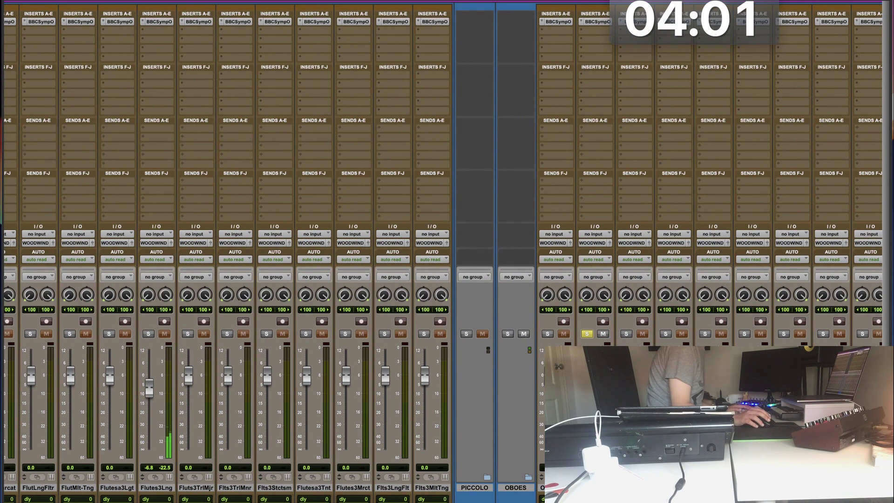
click(586, 334)
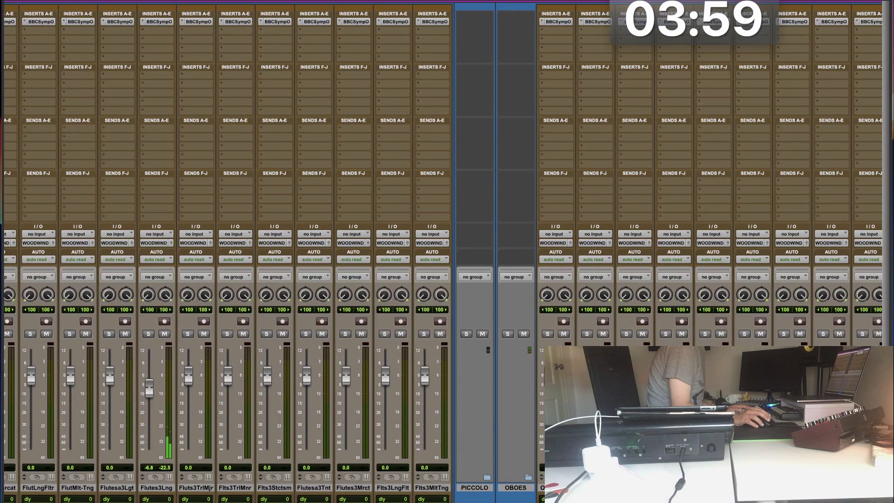
Step: Return to the Edit window, solo the WOODWIND folder and check its UAD Fairchild 670 compressor during playback, closing the plug-in at the end
key(super+equal)
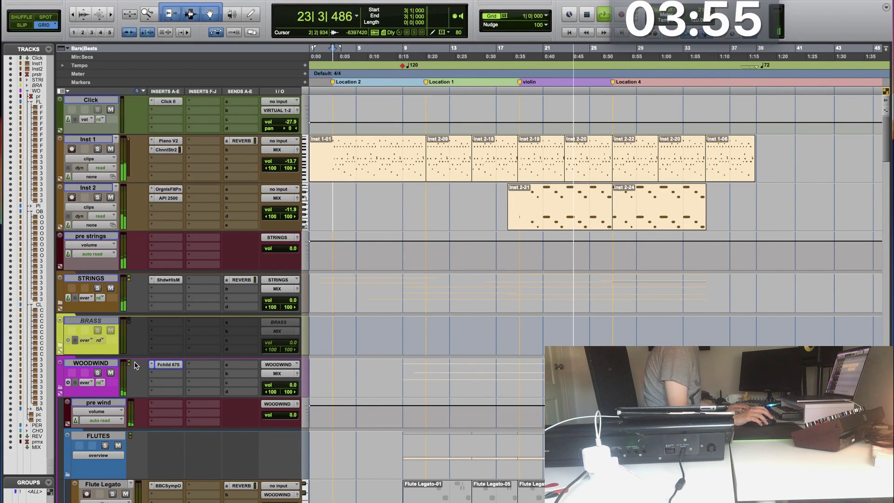
click(169, 364)
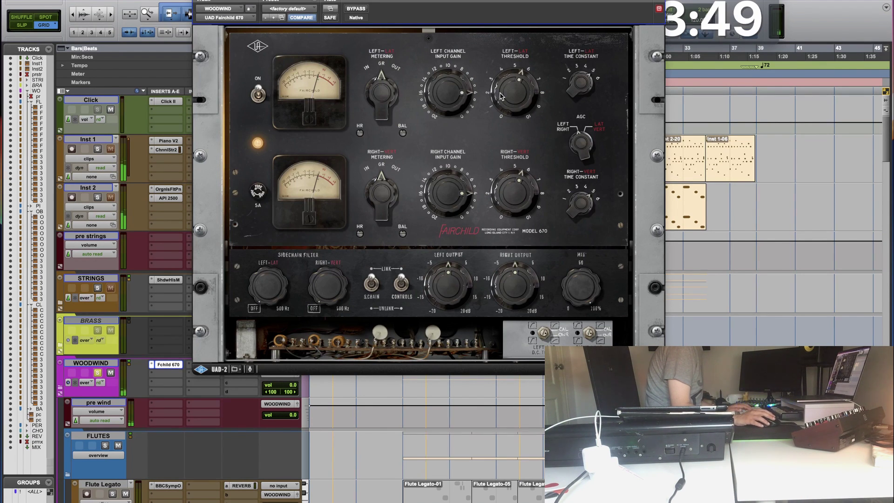
click(160, 366)
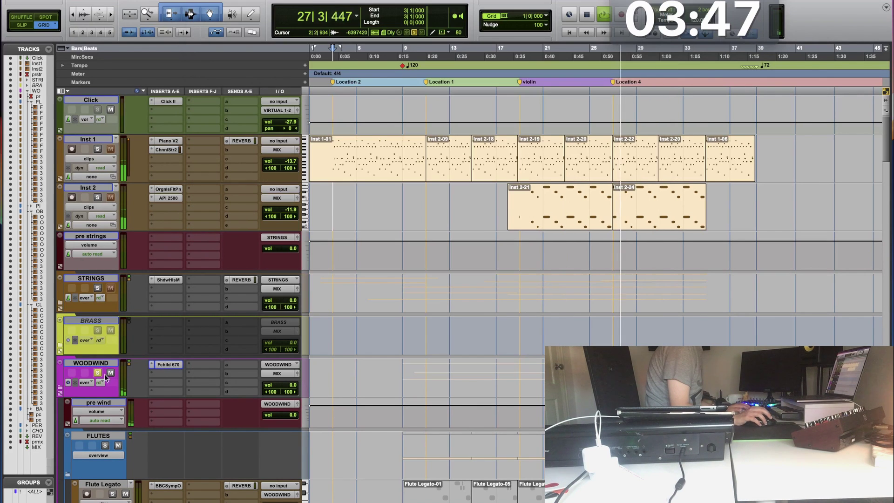
Step: Play the woodwinds from bar 11, set the Flutes a3 Long track volume to -7.5 dB and stop playback at the OBOES group
key(space)
scroll(61, 391, down, 10)
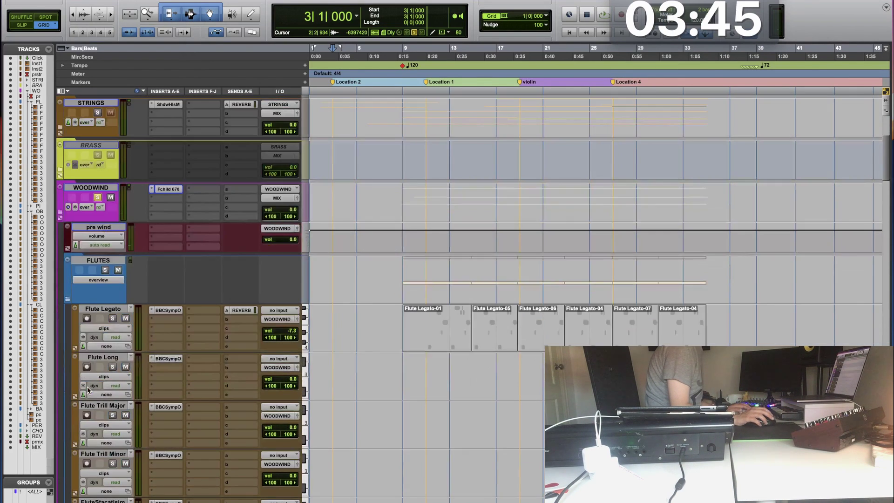
key(space)
key(space)
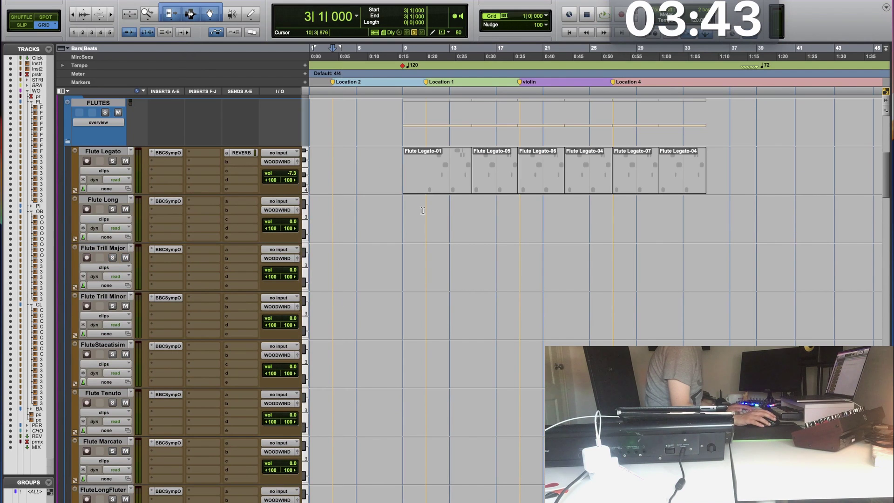
click(438, 254)
key(space)
scroll(241, 279, down, 8)
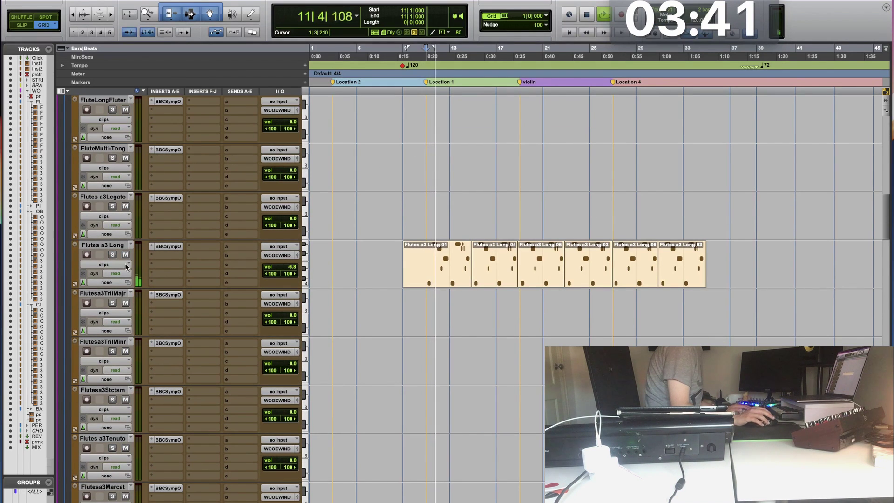
drag(267, 266, 277, 267)
scroll(247, 310, down, 10)
key(space)
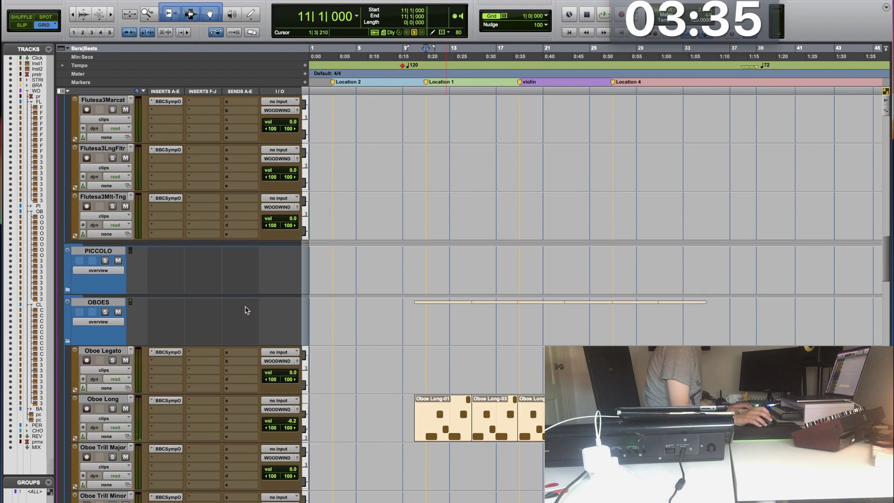
Step: Audition the Oboe Long track from bar 11, briefly muting it, and listen to the Clarinet Legato track soloed before stopping playback
key(space)
click(126, 409)
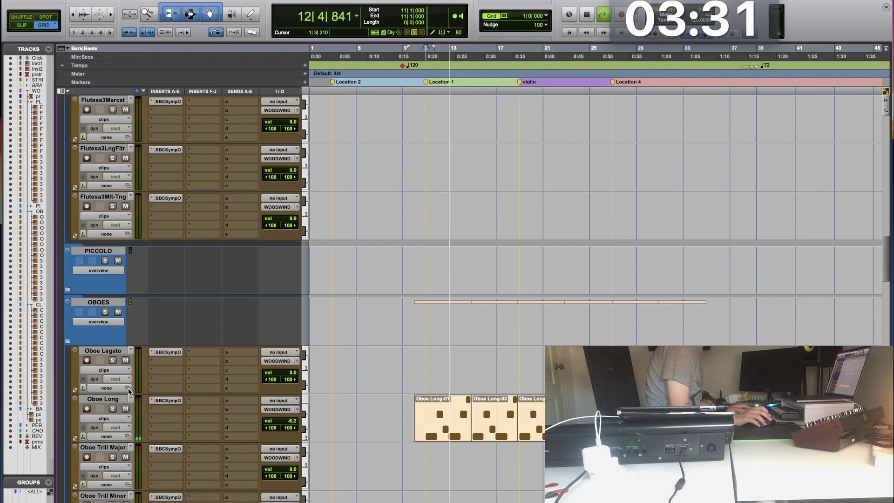
scroll(126, 405, down, 15)
scroll(129, 391, down, 10)
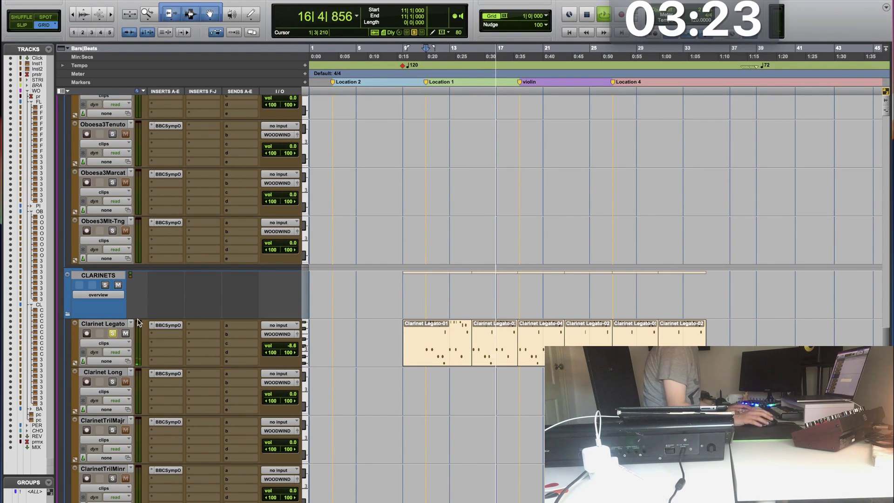
key(space)
Step: Open the first Clarinet Legato clip in the MIDI editor and move the pair of notes at bar 12 beat 1 slightly earlier
click(431, 355)
double_click(431, 354)
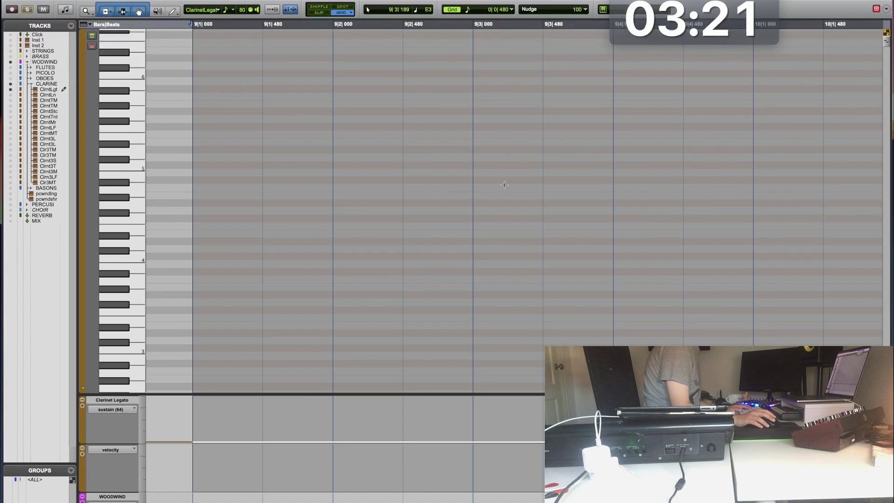
scroll(553, 200, up, 3)
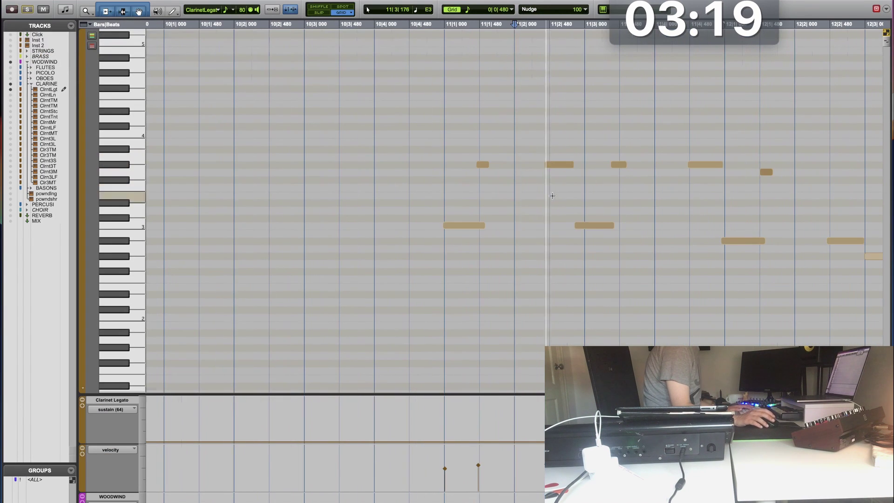
scroll(427, 224, right, 5)
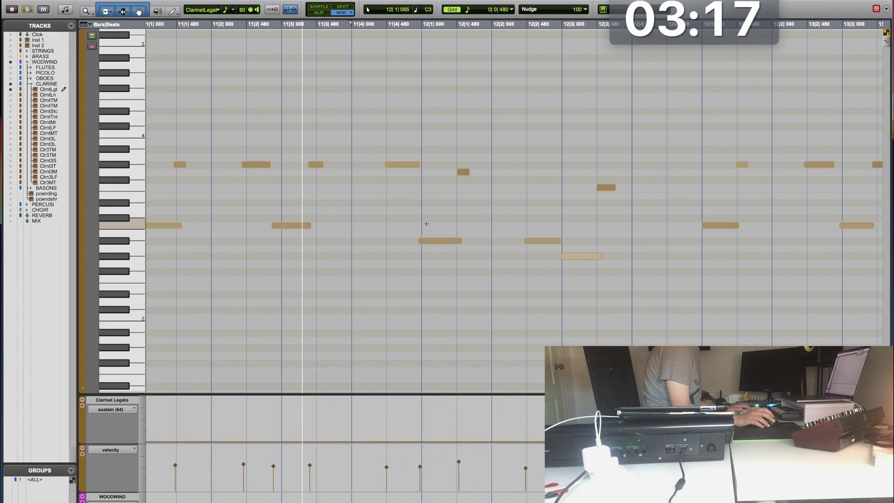
drag(445, 273, 466, 167)
click(365, 187)
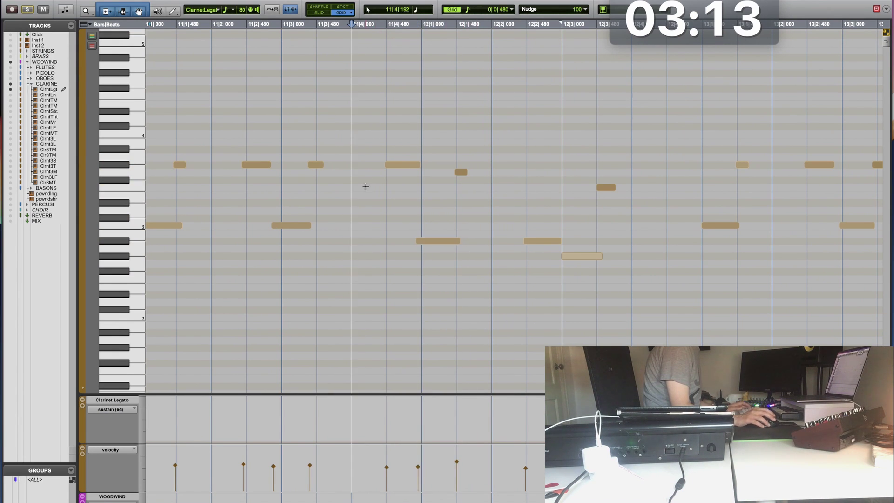
Step: Move the G#2 note near bar 12 beat 3 to start at 12|2|900, close the MIDI editor and play back the edit
scroll(365, 186, right, 5)
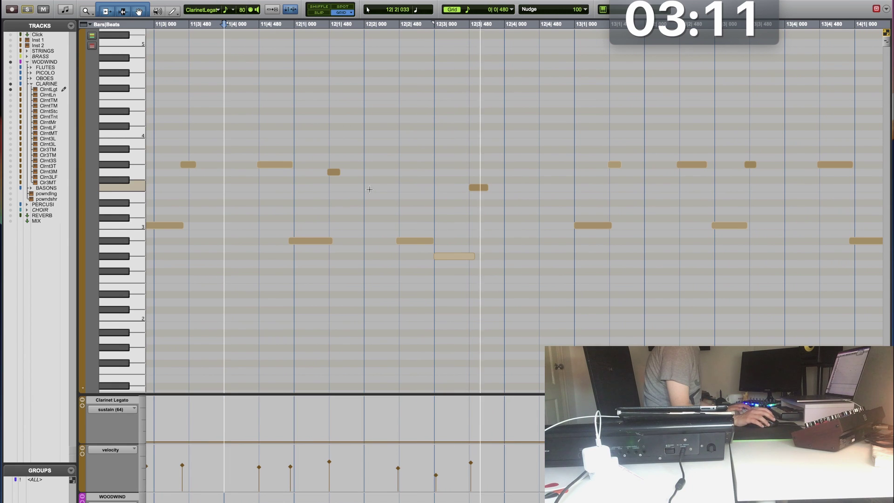
click(414, 240)
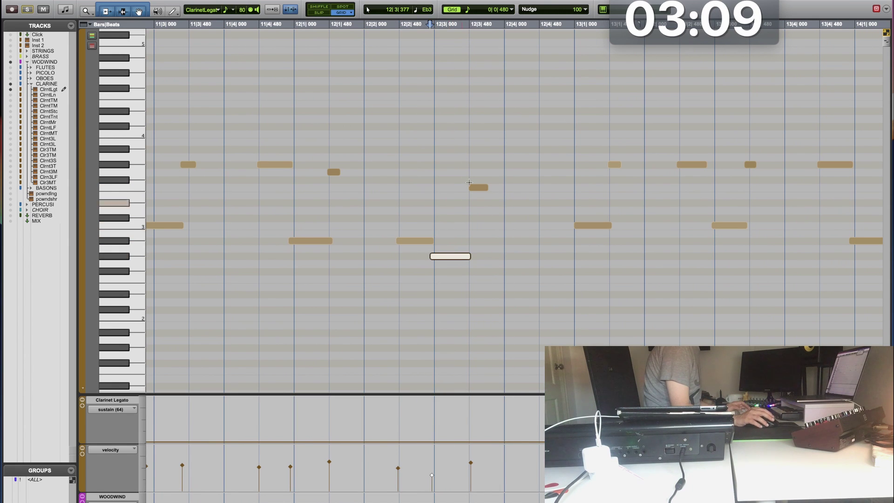
key(super+w)
key(space)
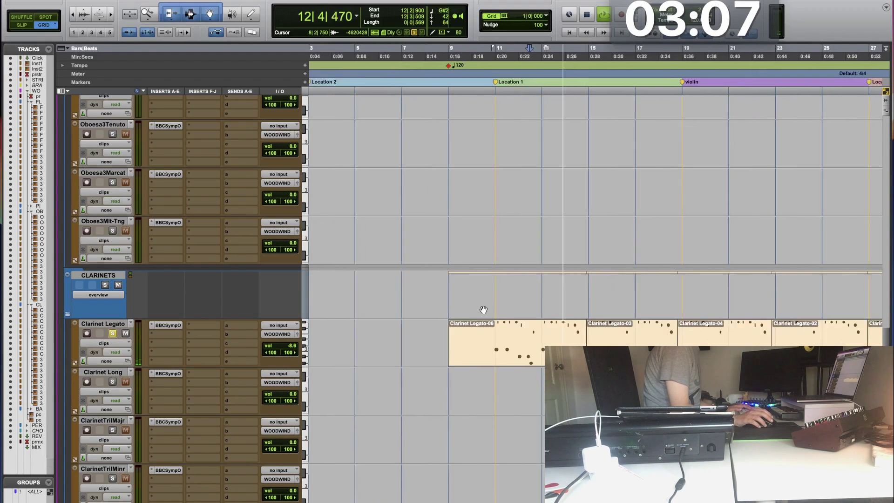
Step: Select bars 11 to 15 on the Clarinet Legato track, try repeating them 7 times and undo the repeat
key(super+bracketleft)
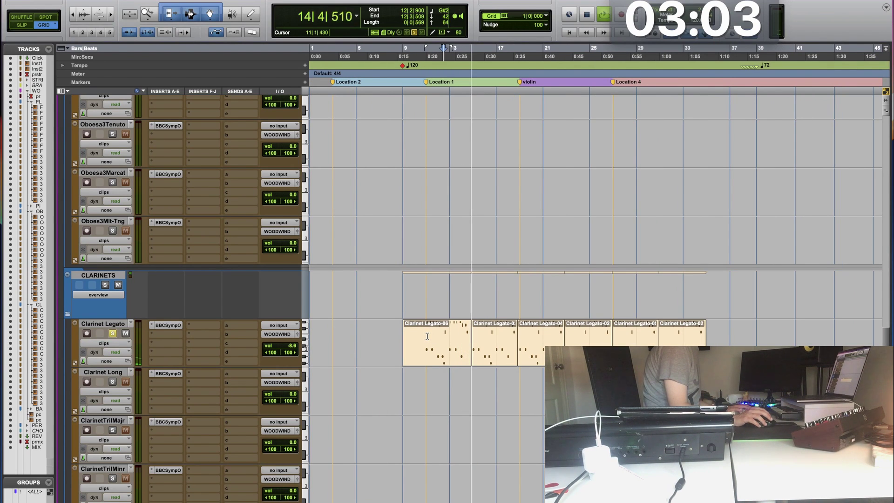
drag(427, 336, 478, 338)
key(alt+r)
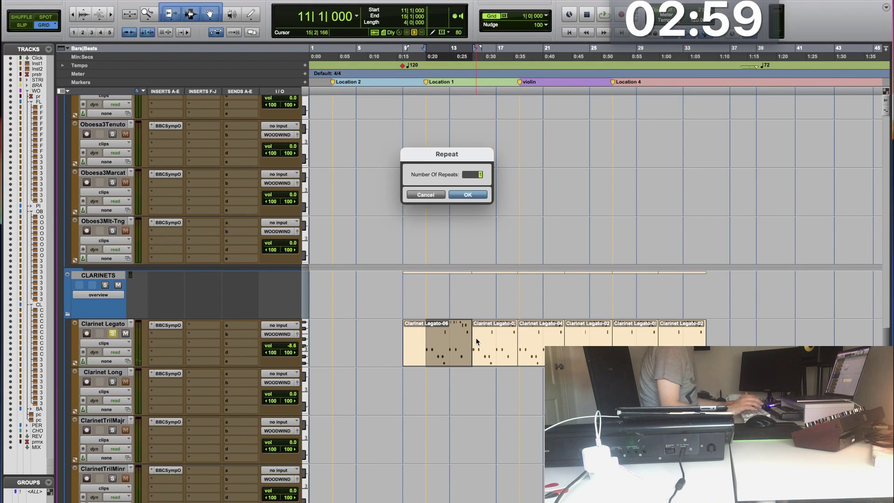
text(7)
key(Return)
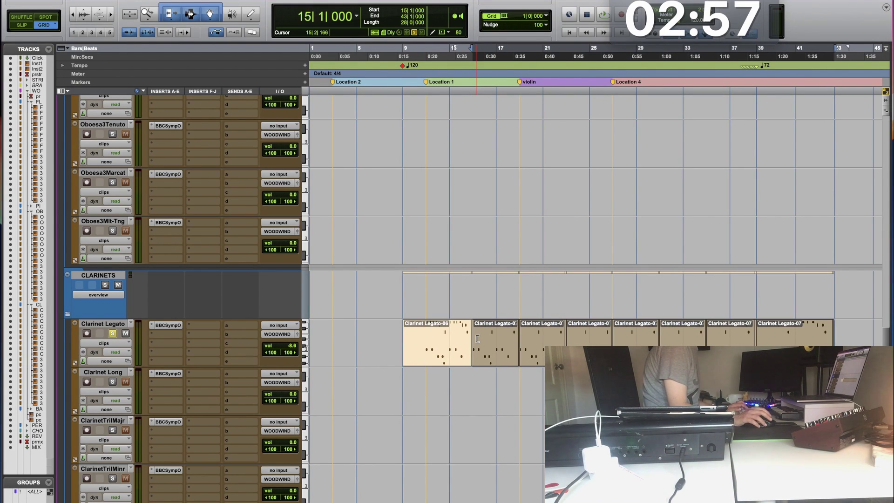
key(super+z)
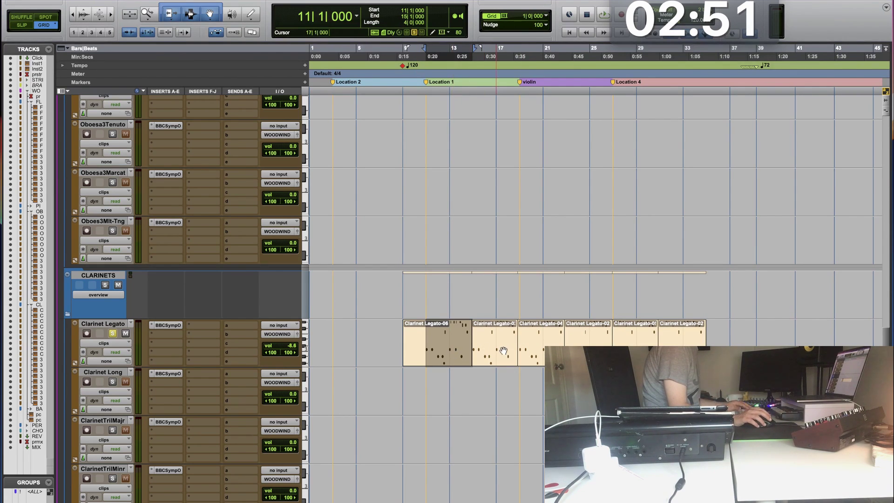
Step: Repeat the selected bars 11 to 15 of the Clarinet Legato track with one repeat fewer, filling it up to bar 39
key(alt+r)
key(Return)
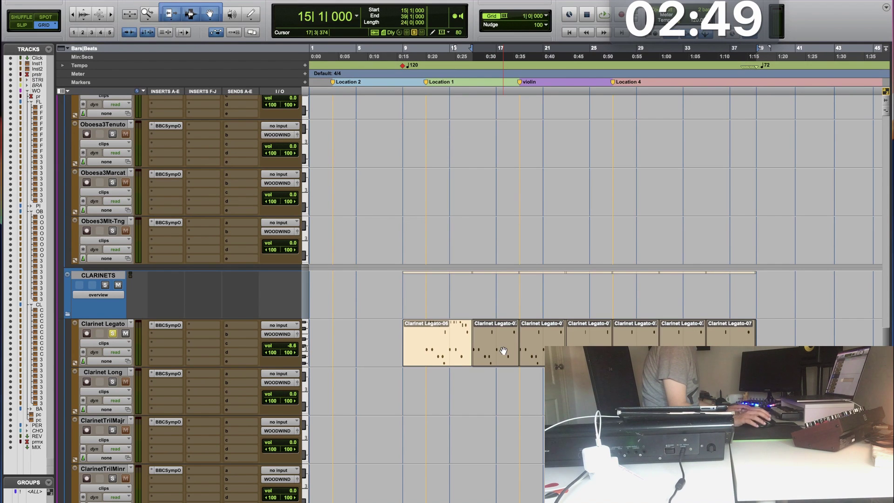
scroll(682, 338, up, 3)
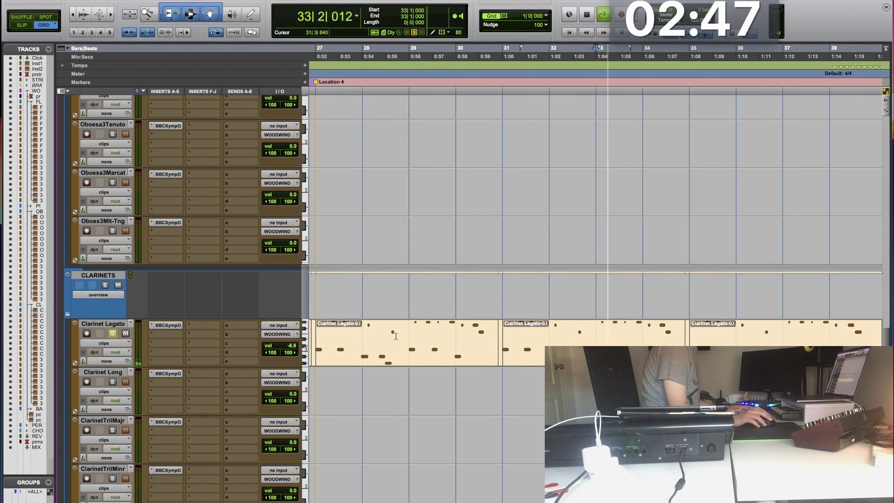
Step: Unsolo the Clarinet Legato track and audition its repeats from bars 26, 25, 37 and 31 with the full arrangement
click(113, 333)
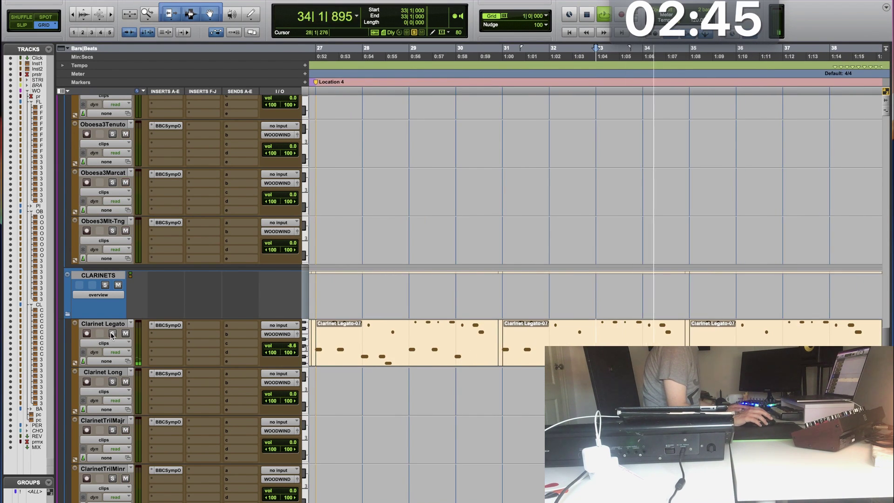
scroll(434, 333, down, 2)
click(433, 334)
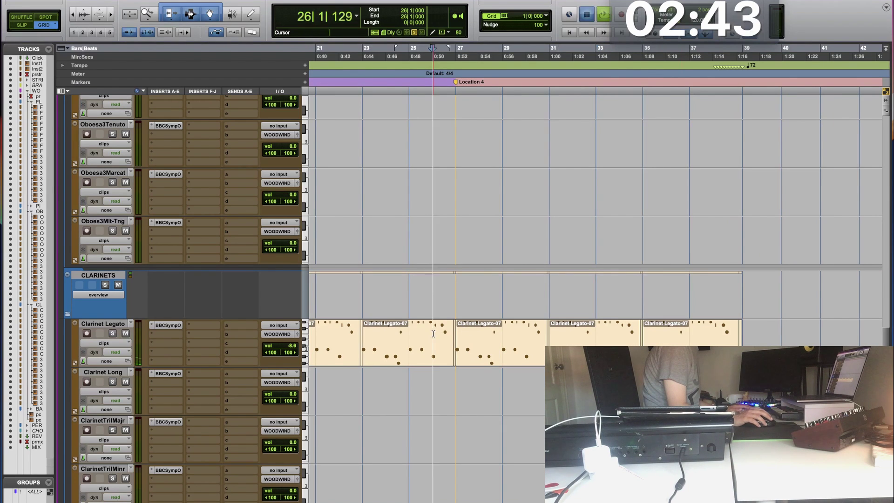
click(410, 334)
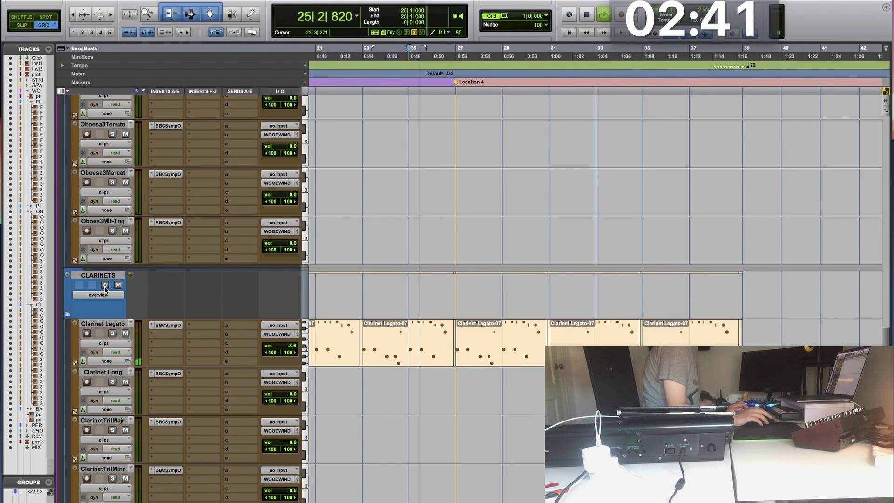
key(space)
click(678, 329)
key(space)
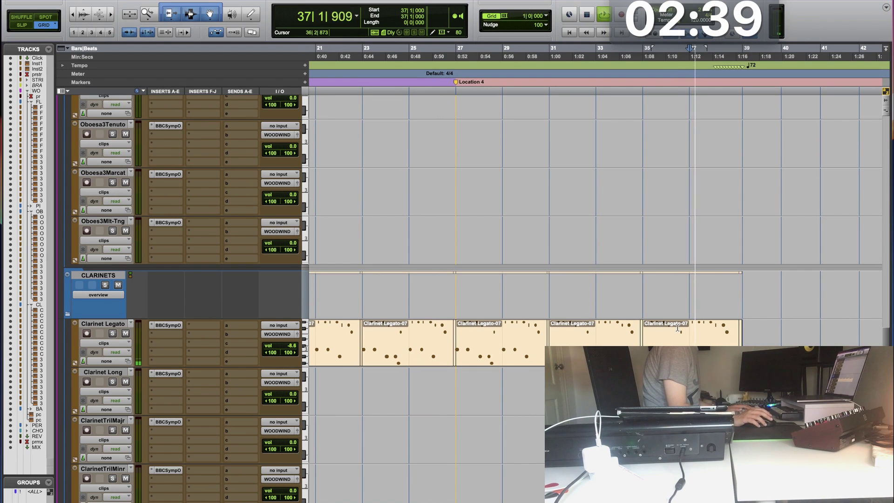
click(540, 328)
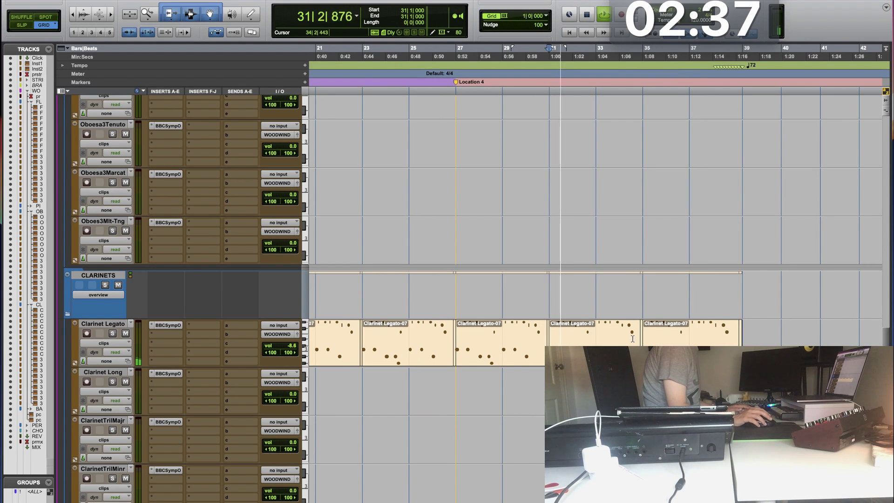
Step: Delete the Clarinet Legato material from bar 35 to bar 40 and the leftover short clip after 34|4|243
drag(645, 339, 754, 339)
key(super+bracketright)
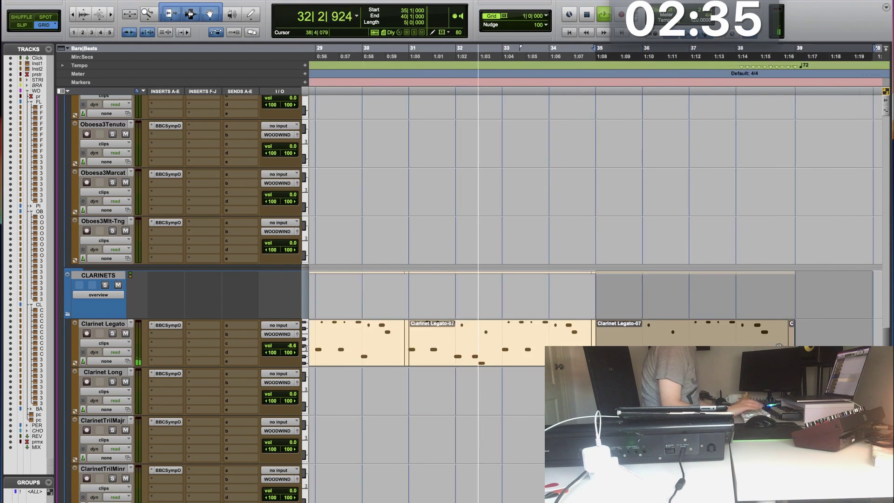
key(Delete)
key(super+bracketright)
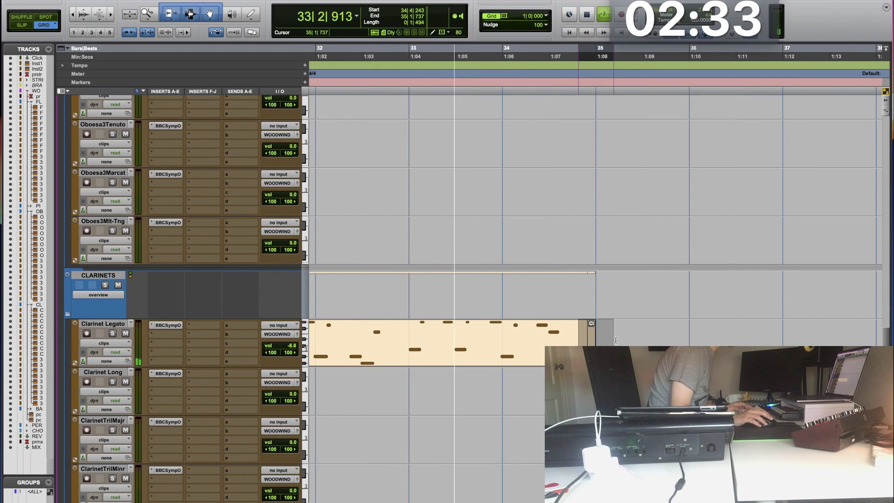
key(super+bracketleft)
key(super+bracketleft)
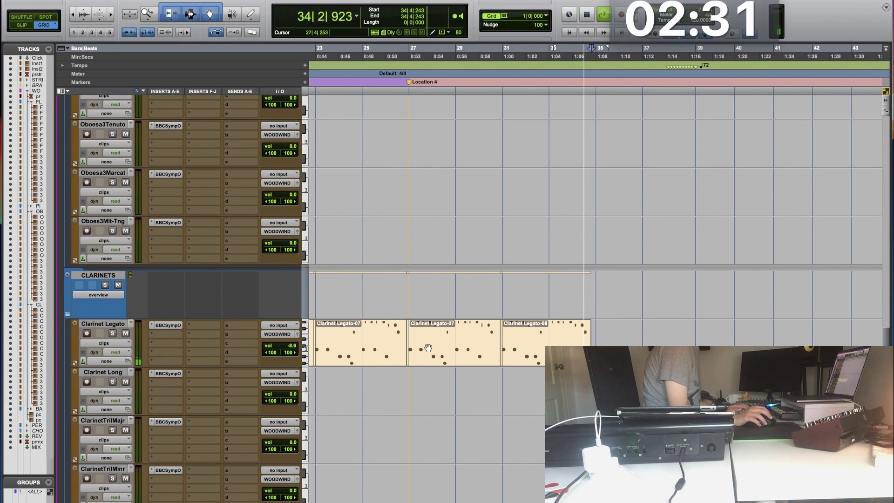
key(super+bracketleft)
key(super+bracketleft)
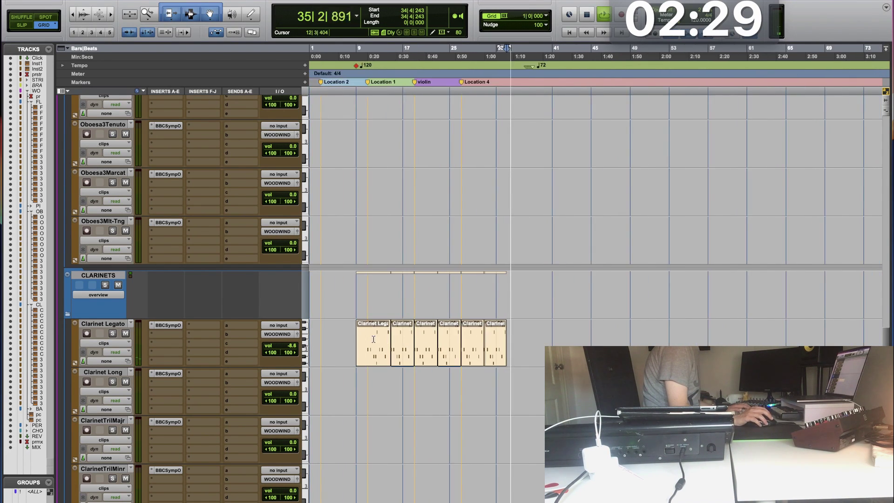
Step: Stop playback, recall memory location 1 at bar 11 and play the arrangement from there
key(space)
key(KP_Decimal)
key(1)
key(KP_Decimal)
key(space)
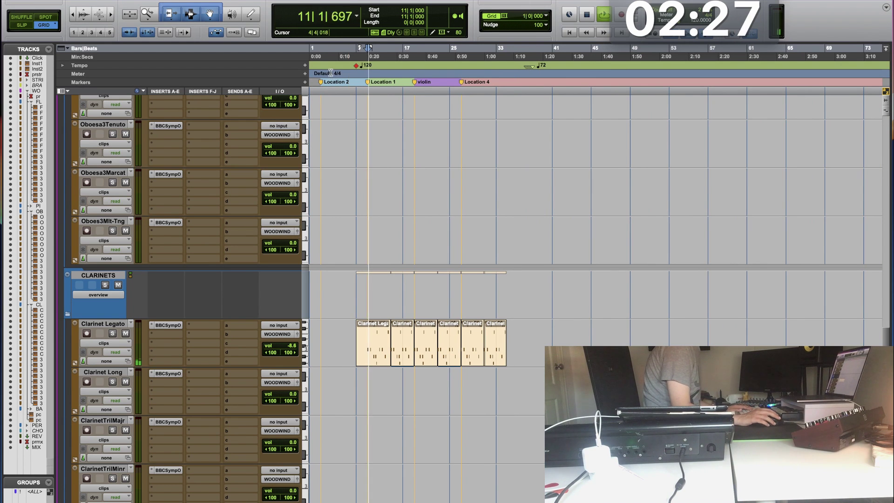
Step: Lower the Flutes a3 Long fader to -8.9 dB in the Mix window and bring the instrument folder channels into view
key(super+equal)
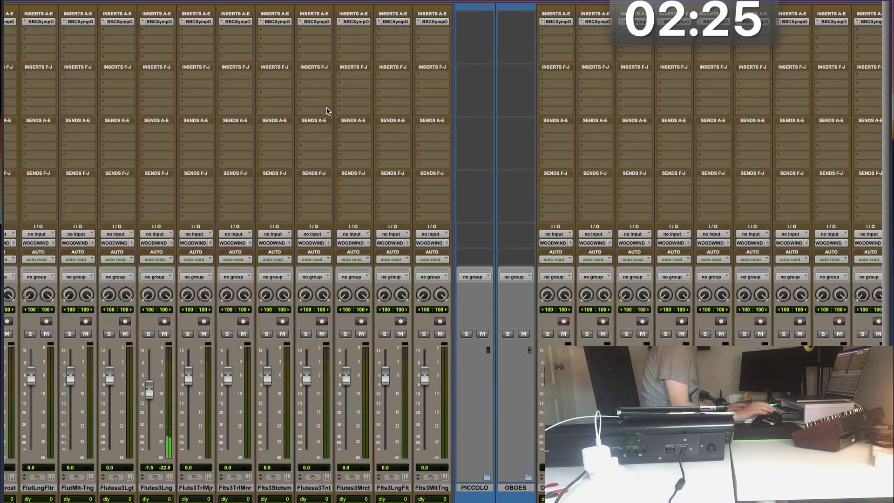
scroll(261, 398, left, 2)
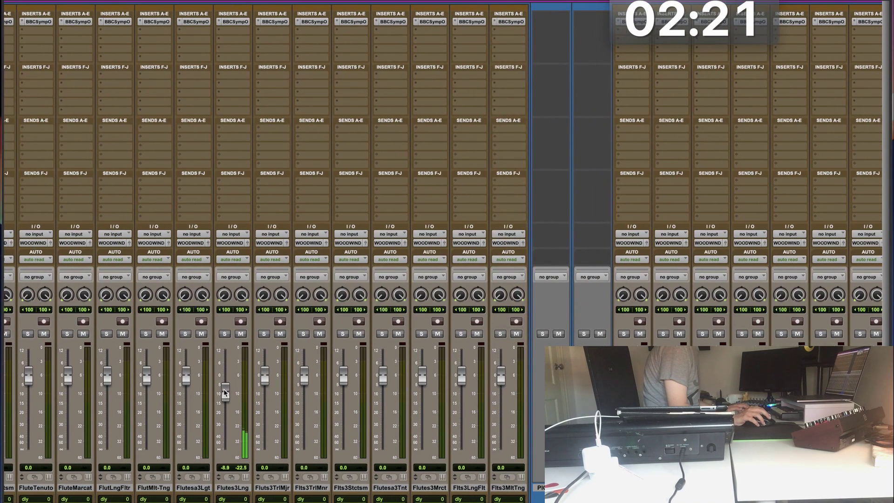
scroll(262, 398, left, 10)
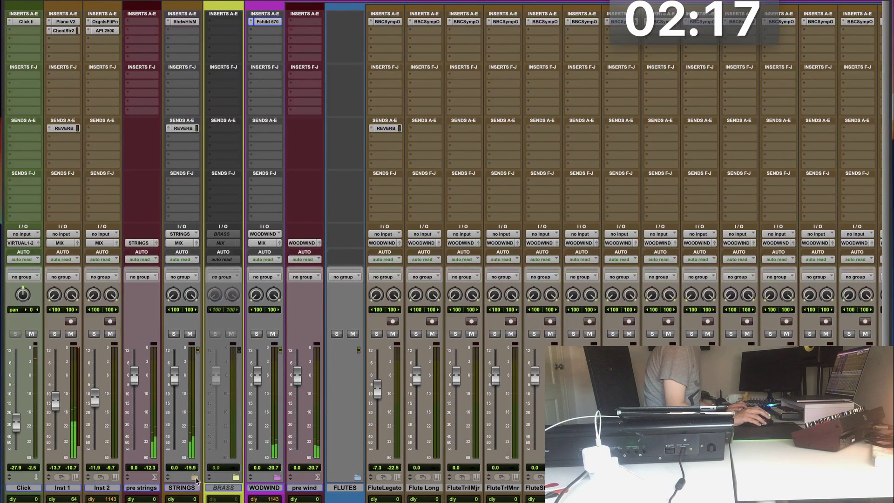
Step: Collapse the instrument folders in the Mix window and lower the STRINGS fader to -5.9 dB during playback
click(195, 479)
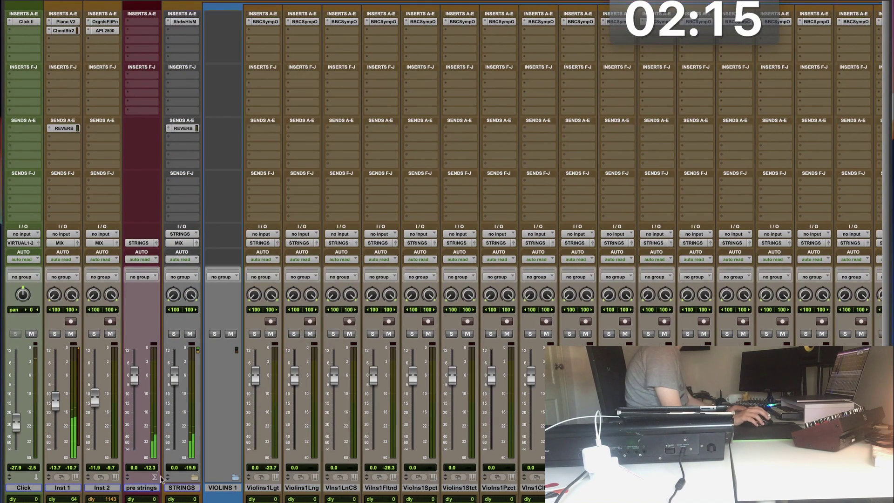
click(194, 479)
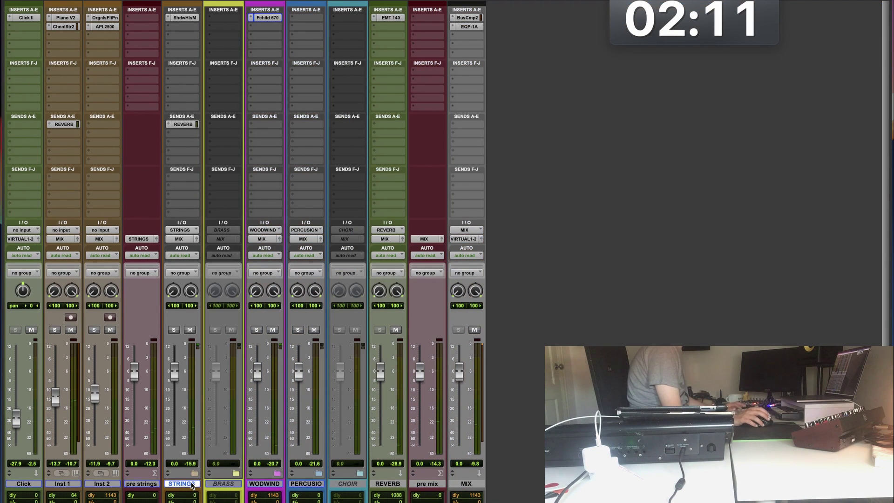
key(shift+s)
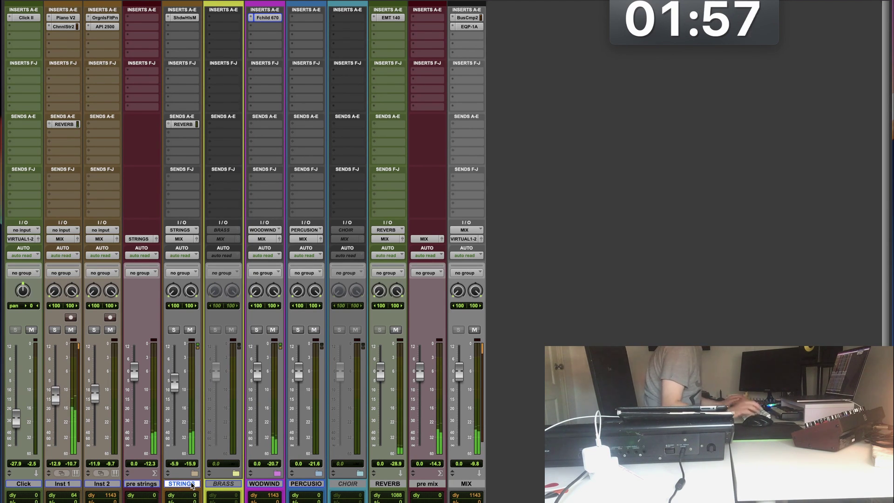
Step: Insert UAD Oxford Inflator (stereo) on the MIX track and raise its Effect to 38.1 %
click(462, 38)
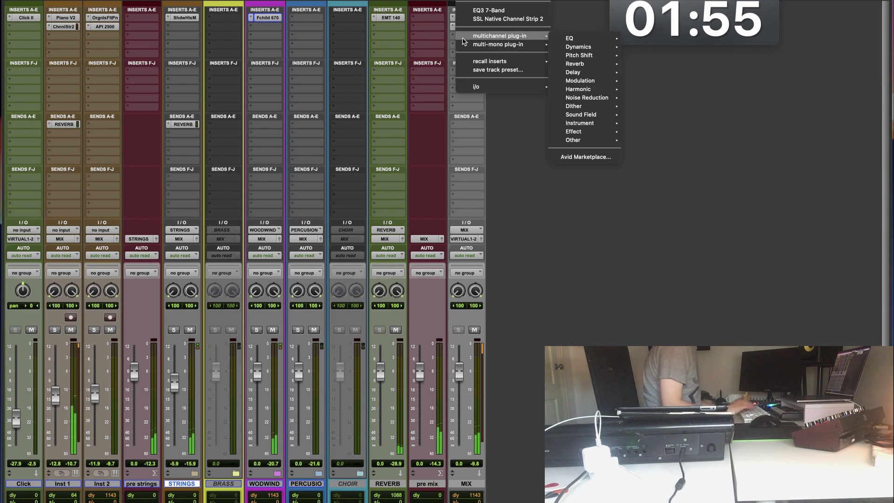
click(462, 38)
click(462, 41)
text(inflator)
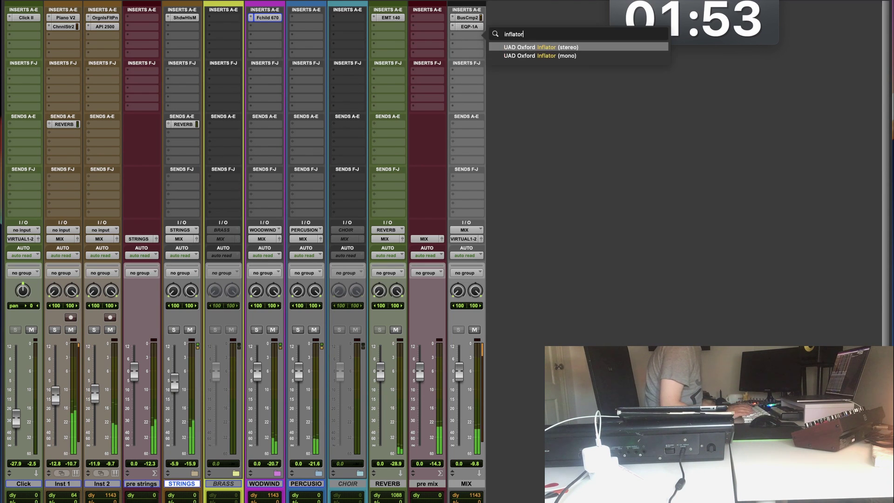
key(Return)
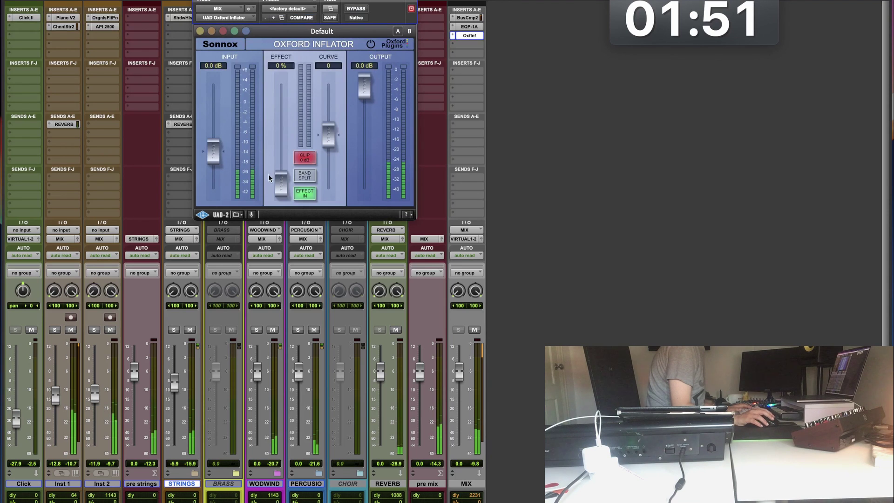
drag(281, 183, 281, 155)
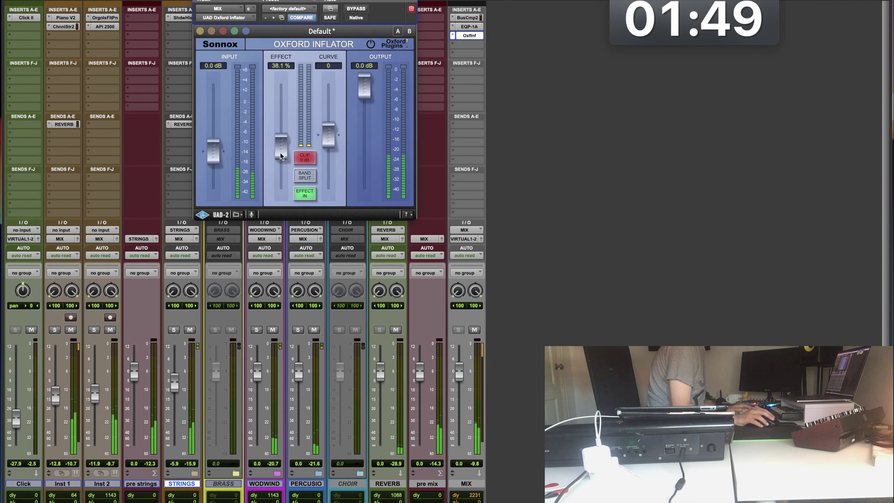
click(281, 65)
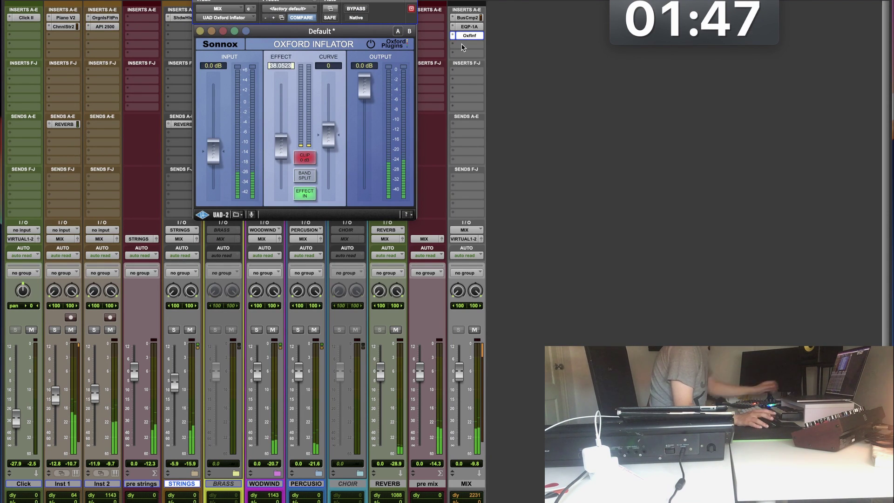
click(463, 45)
key(Escape)
click(463, 45)
text(precision)
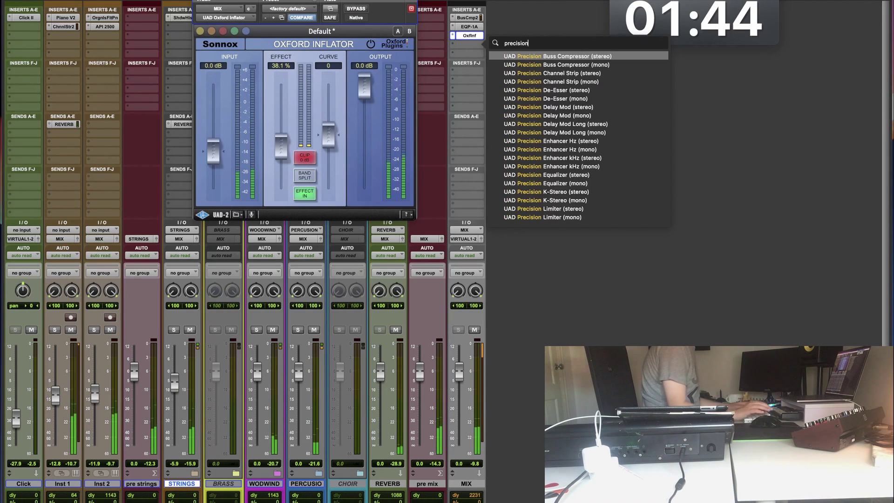
key(Escape)
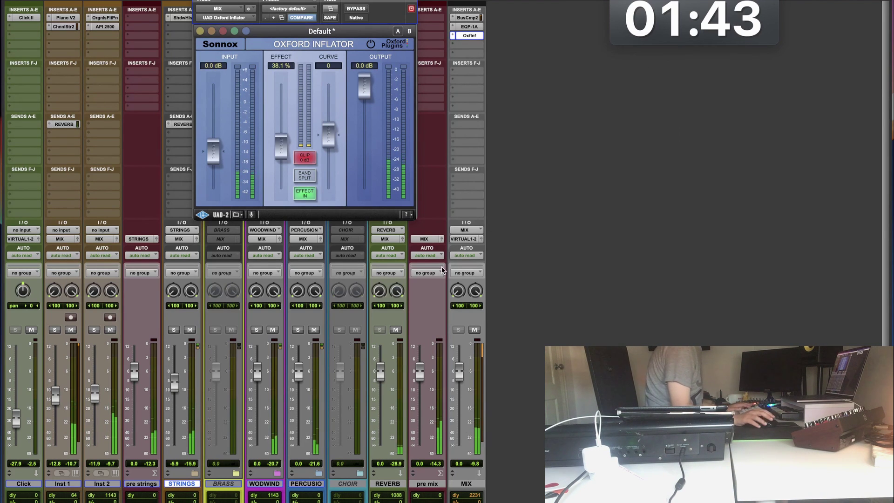
Step: Raise the pre mix fader to +5.5 dB and adjust the Bus Compressor 2 threshold on MIX for lighter compression
drag(425, 367, 424, 365)
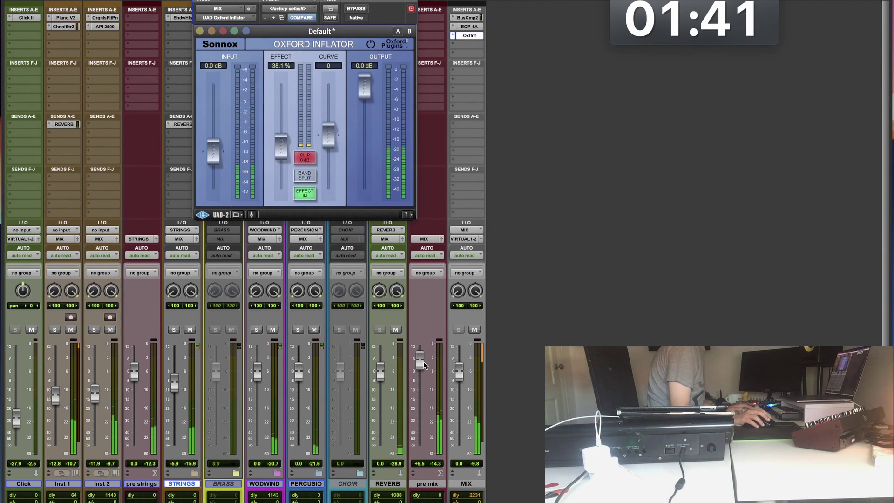
click(473, 18)
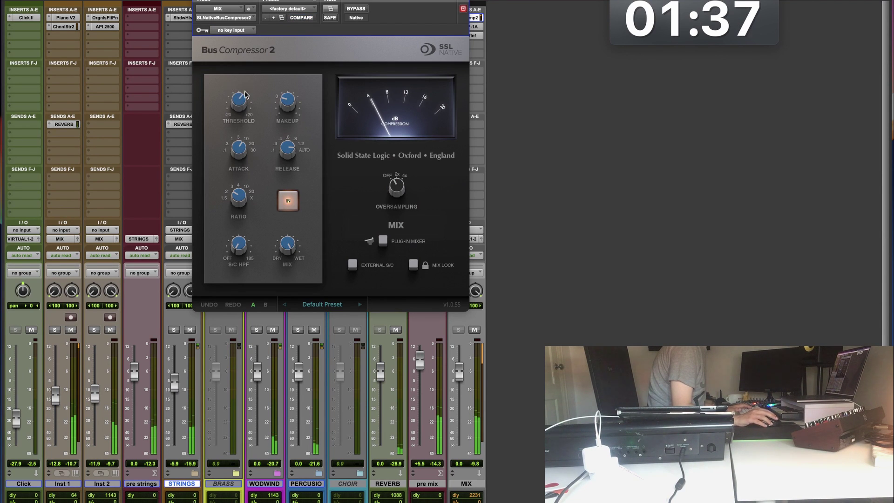
mouse_move(242, 106)
mouse_down()
mouse_move(242, 88)
mouse_move(241, 116)
mouse_up()
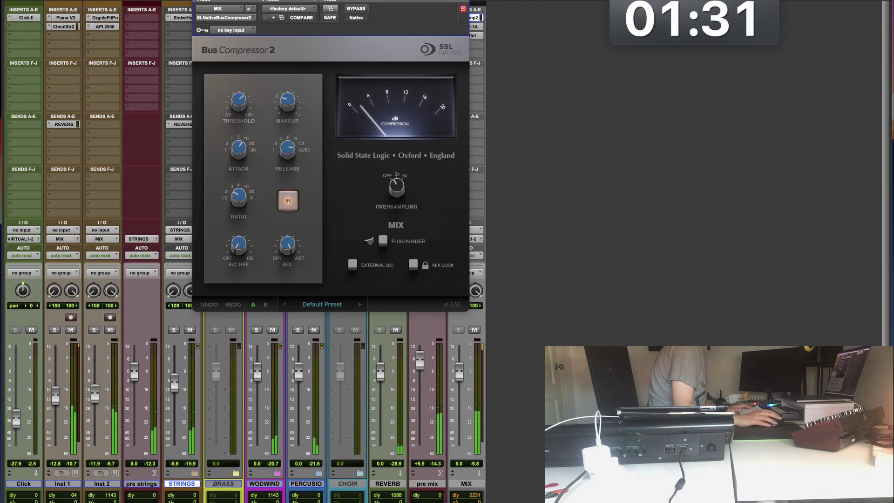
click(462, 8)
Step: Reduce the Oxford Inflator's Effect on the MIX track to 29.7 %
click(470, 35)
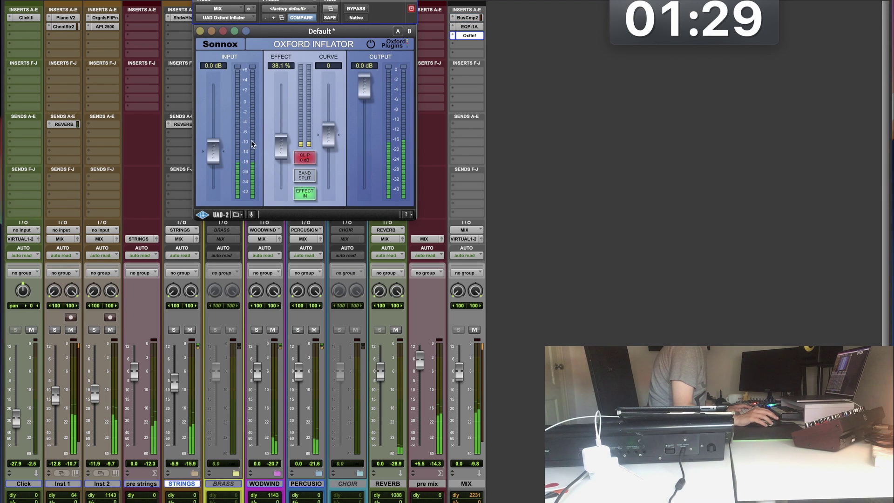
click(469, 46)
key(Escape)
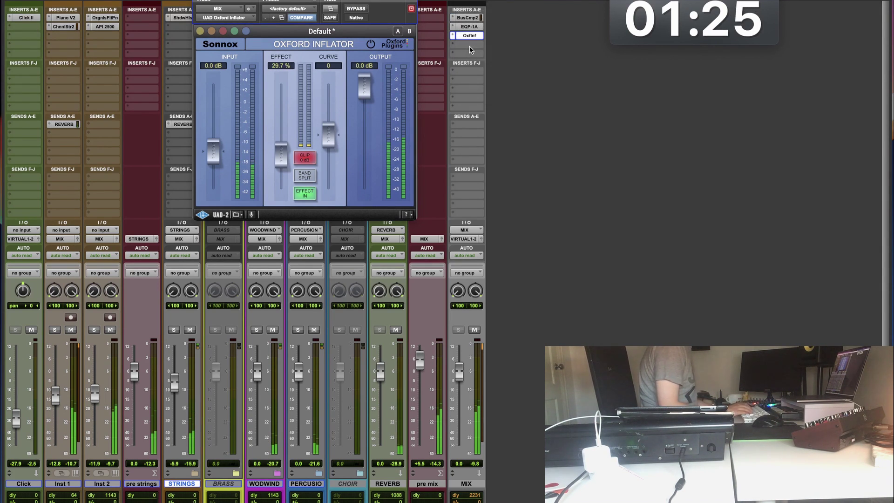
Step: Insert UAD Precision Limiter (stereo) on the MIX track directly after the Oxford Inflator
click(469, 47)
text(precision lim)
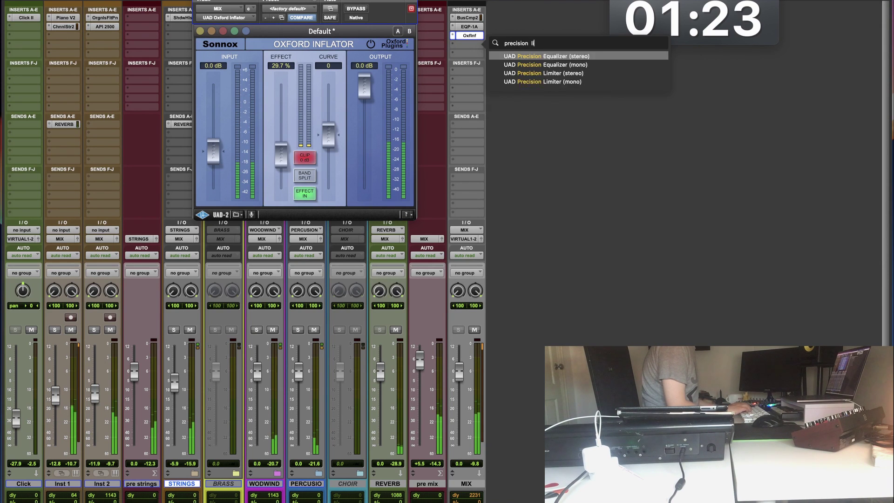
key(super+a)
text(limiter)
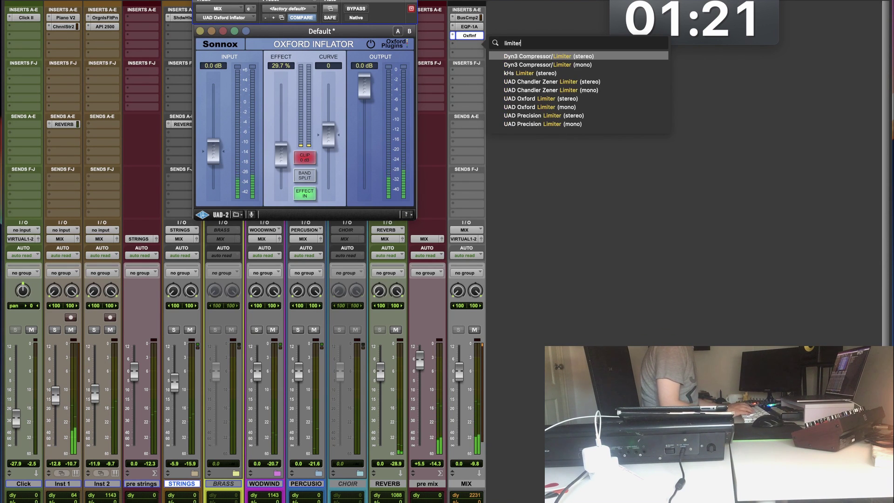
key(Down)
key(Down)
key(Down)
key(Down)
key(Down)
key(Down)
key(Down)
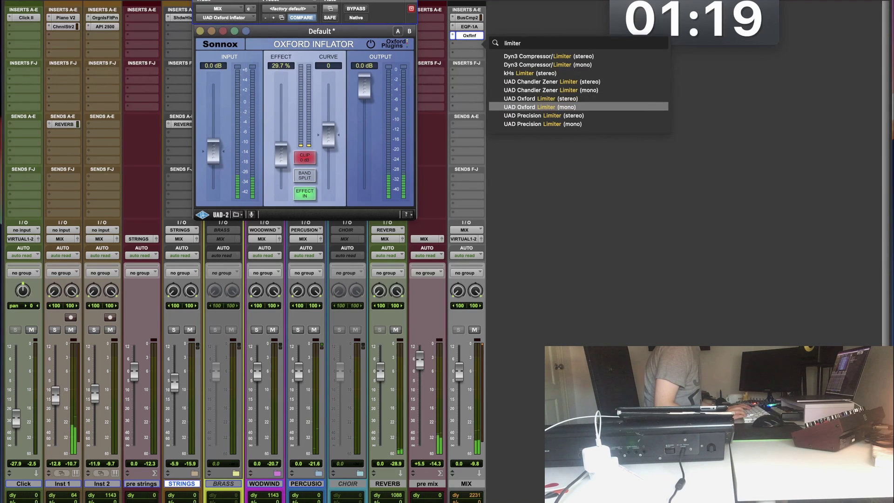
key(Return)
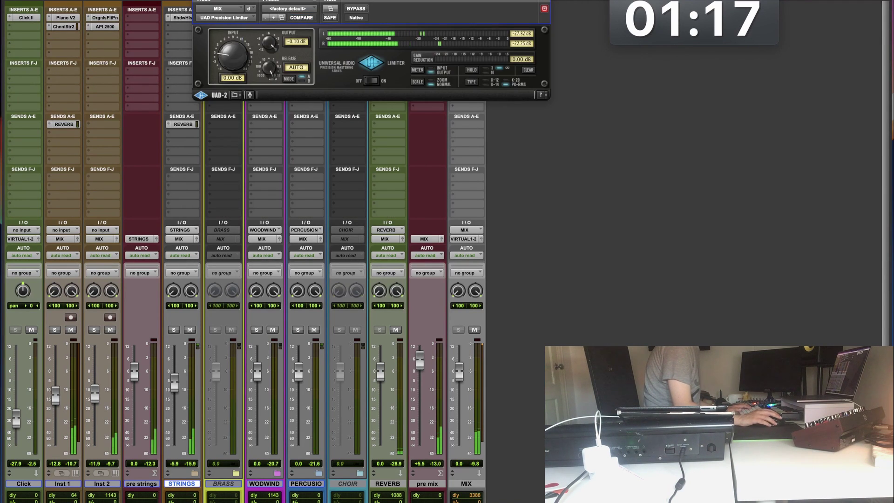
Step: Set the Precision Limiter's input to 10.80 dB and move it one insert slot down on the MIX track
drag(304, 99, 301, 112)
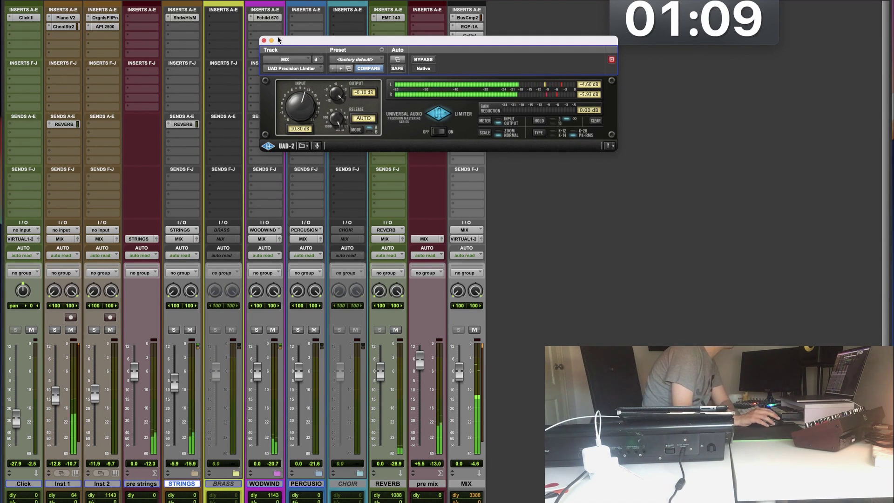
click(263, 41)
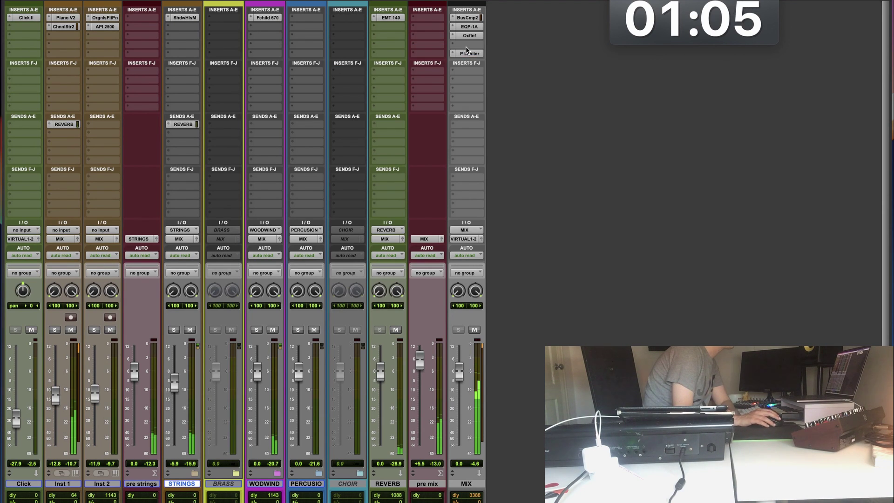
click(465, 48)
key(Escape)
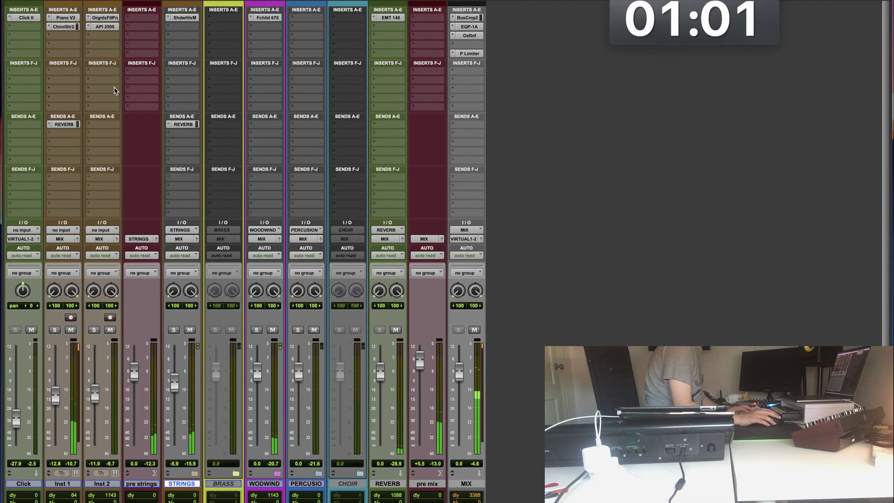
Step: Check the compressor threshold in Channel Strip 2 on the Inst 1 track
click(65, 26)
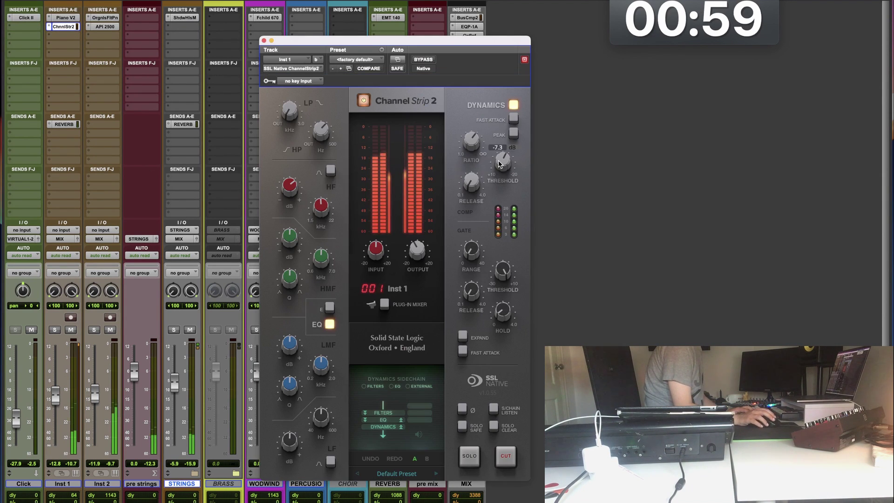
click(264, 40)
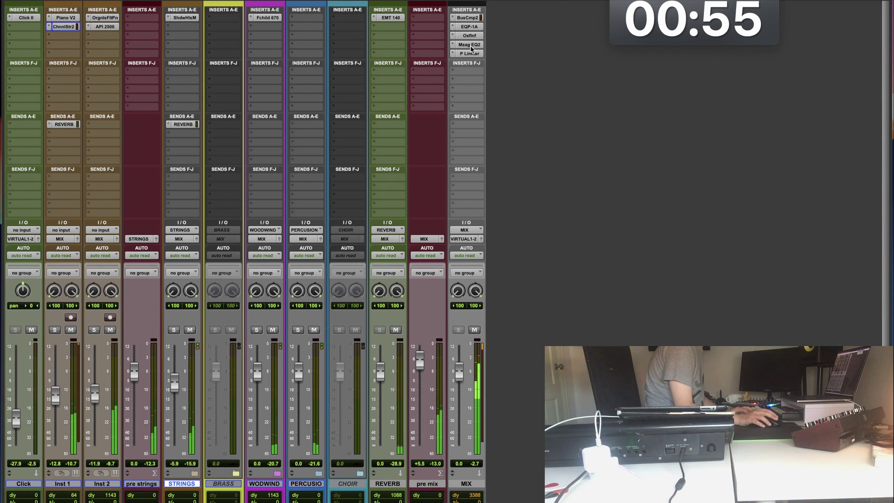
Step: Boost the Maag EQ2 air band on MIX, and lower the Inst 1 fader to -13.4 dB and Inst 2 to -12.9 dB
click(469, 45)
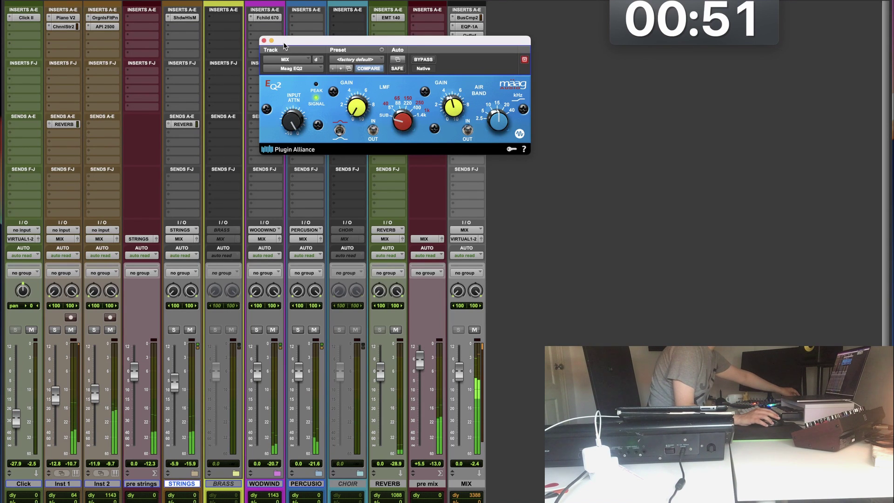
click(264, 41)
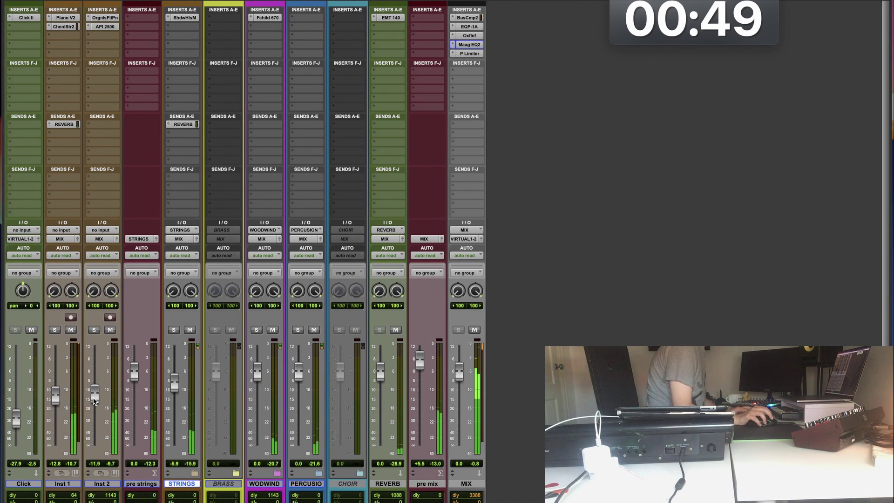
drag(53, 397, 52, 398)
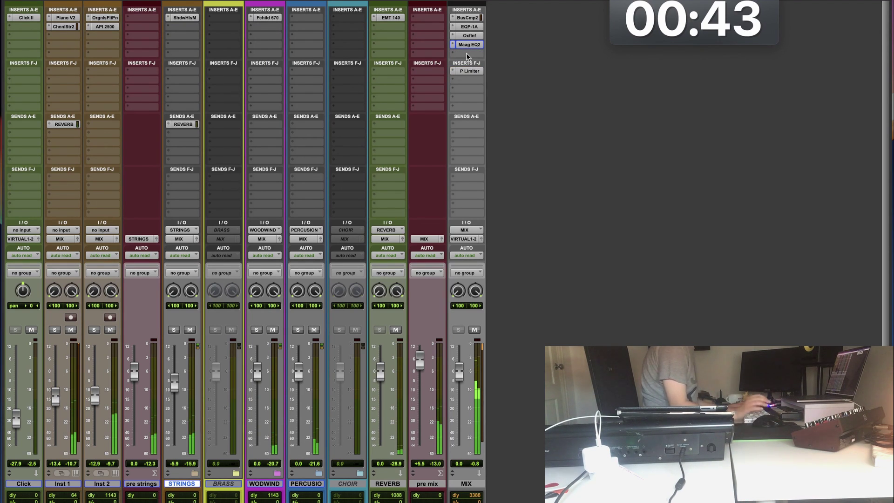
Step: Insert AR TG Mastering (stereo) on the MIX track between Maag EQ2 and the Precision Limiter
click(467, 53)
click(468, 54)
text(ar master)
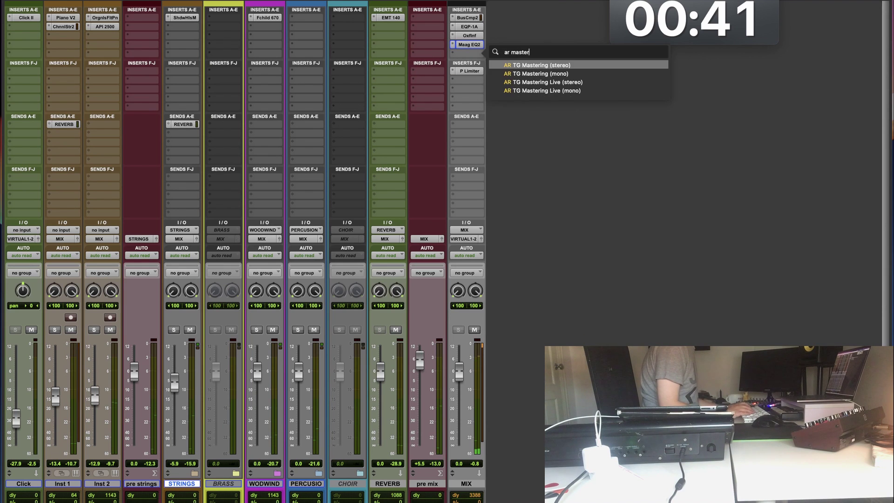
key(Return)
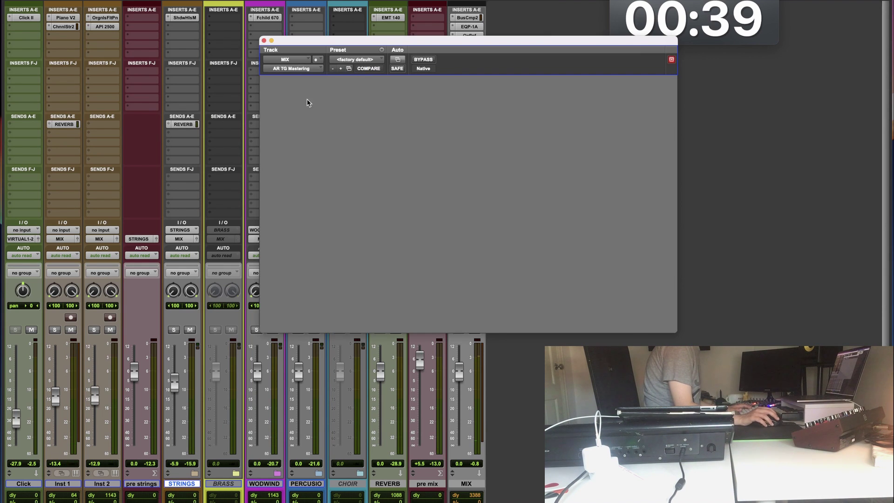
drag(296, 136, 307, 135)
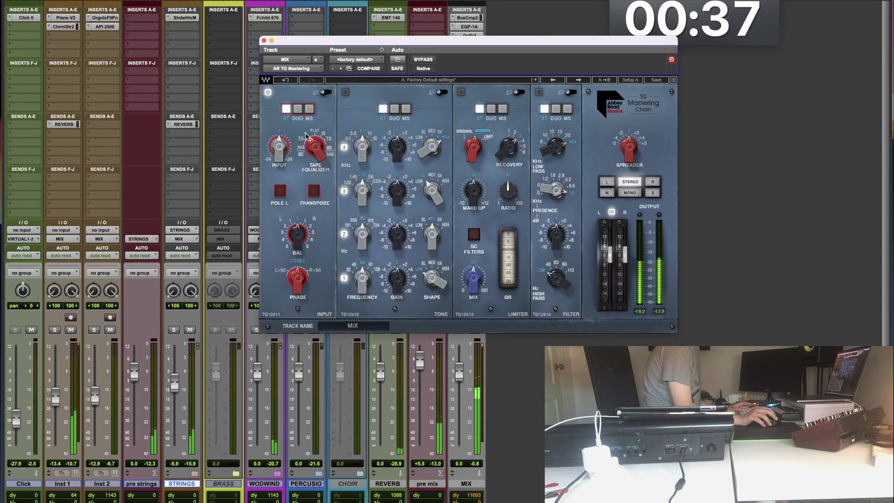
click(264, 41)
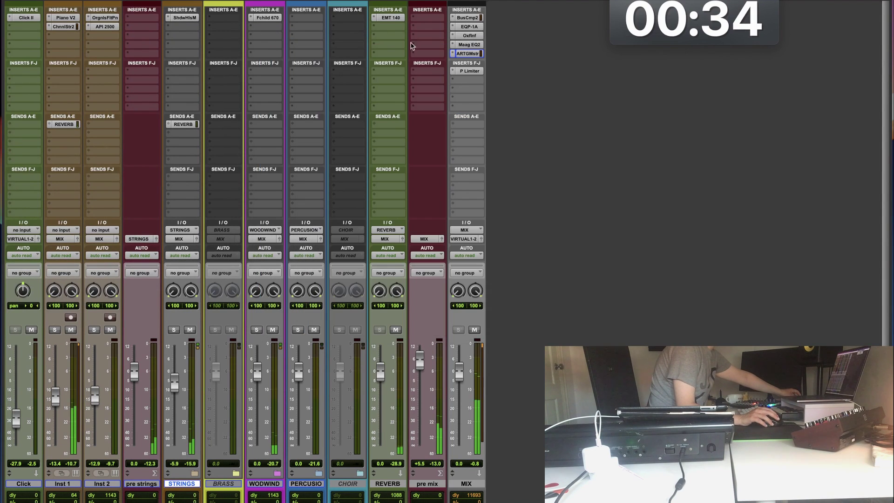
Step: Take the MIX track's Bus Compressor 2 release off Auto, raise its threshold to about 7 dB and move its window clear of the inserts
click(468, 18)
drag(307, 165, 307, 156)
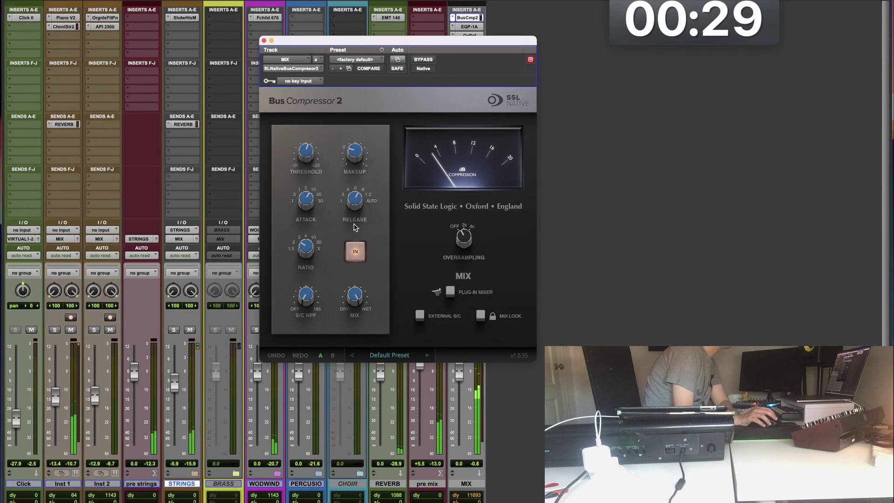
drag(307, 160, 308, 159)
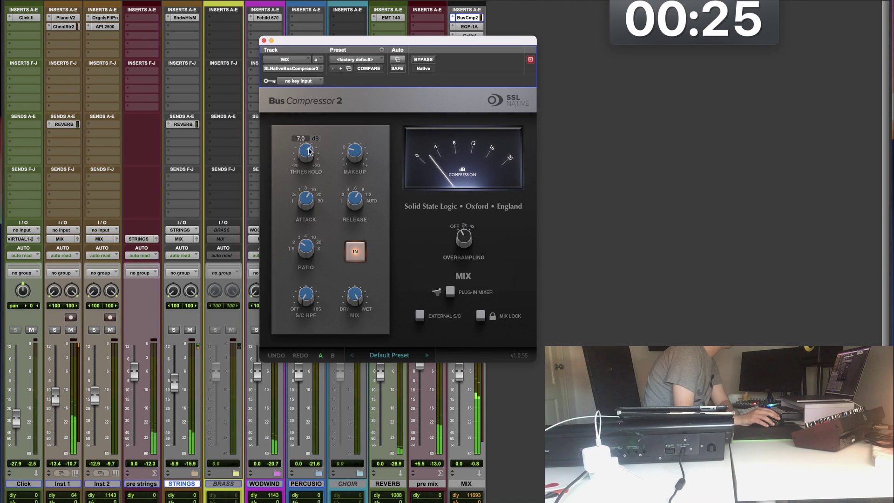
scroll(308, 153, up, 2)
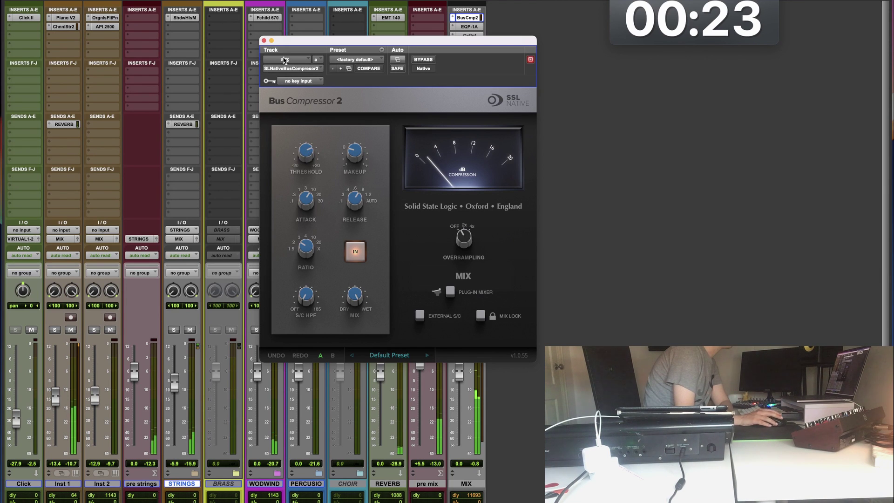
drag(378, 39, 258, 44)
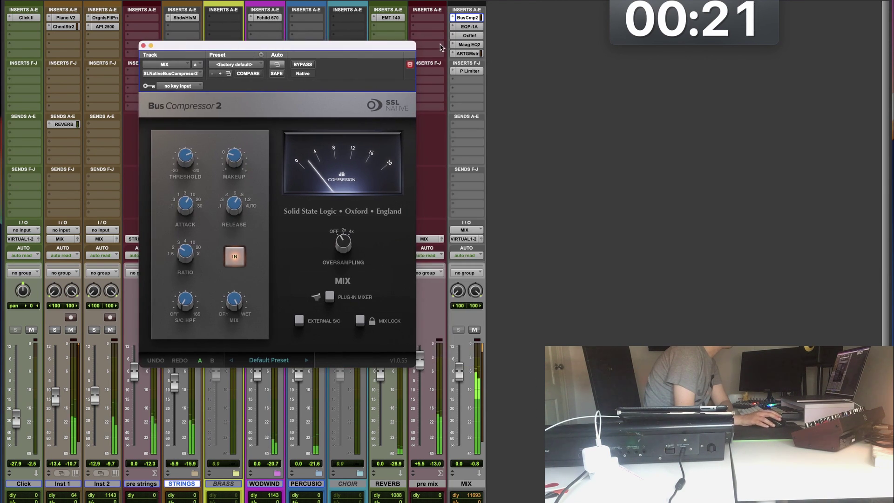
Step: Check the Maag EQ2 and the Pultec EQP-1A on the MIX track, comparing the Pultec bypassed and active, and close the plug-in window
click(464, 45)
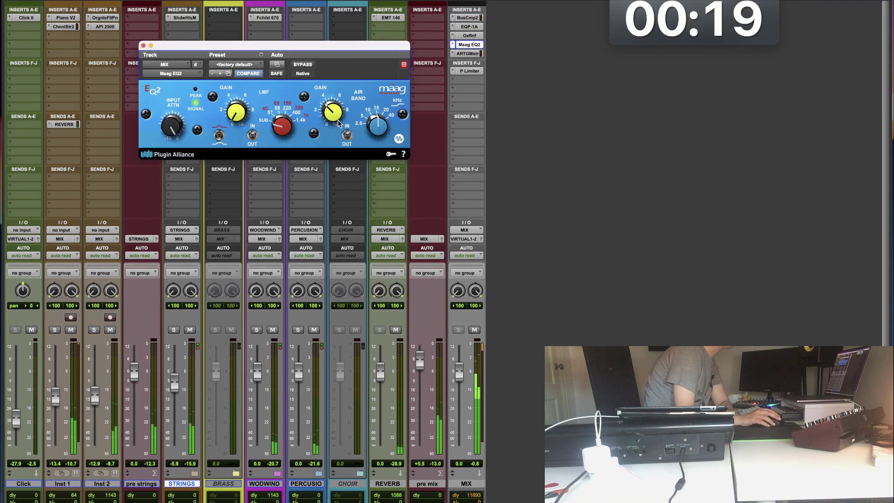
click(467, 28)
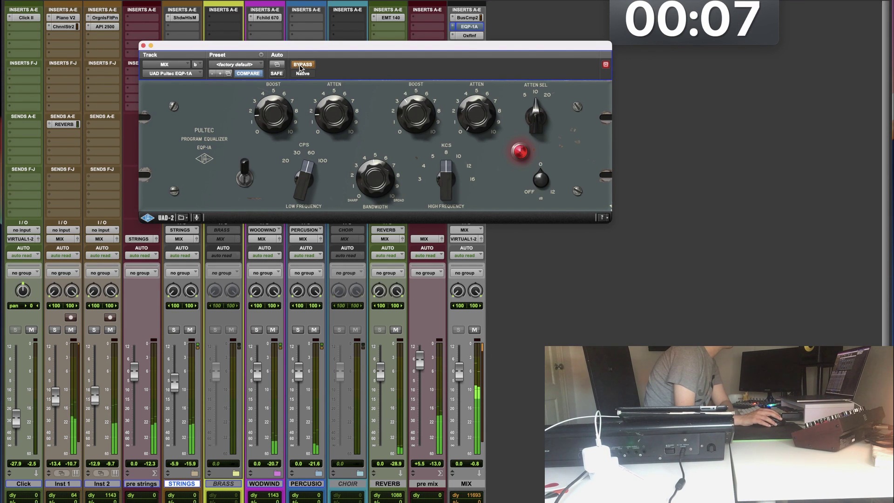
click(144, 45)
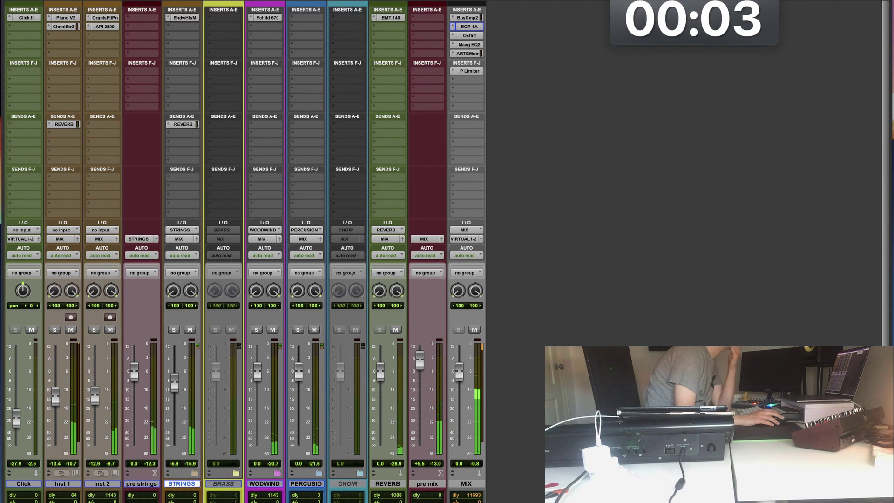
Step: Raise the REVERB track's volume to +0.7 dB in the Edit window, dismiss the timer alert and stop playback
key(super+equal)
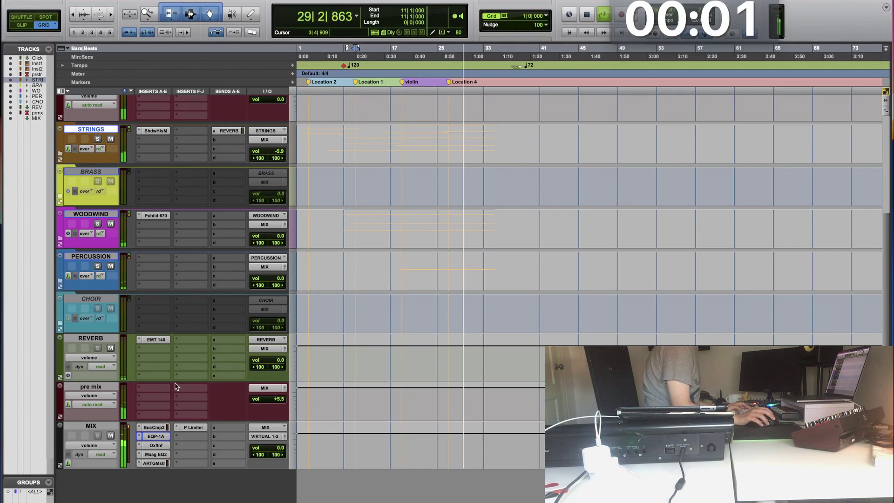
drag(263, 361, 263, 361)
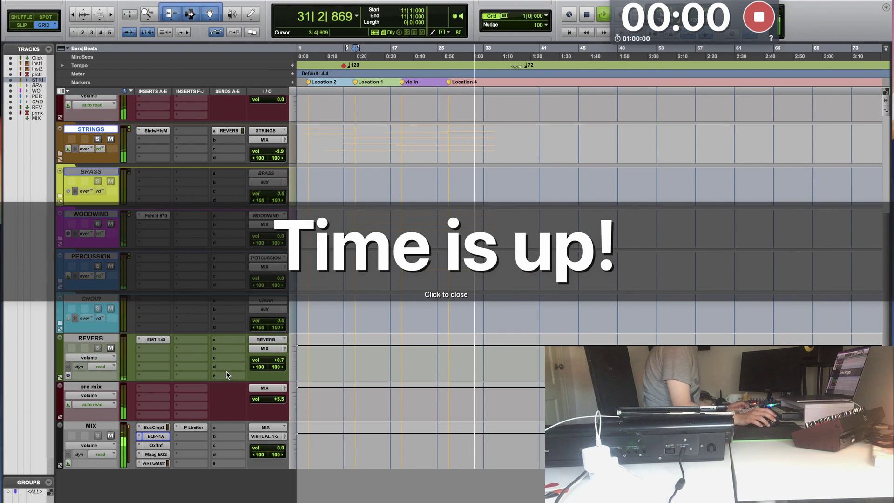
click(228, 375)
key(space)
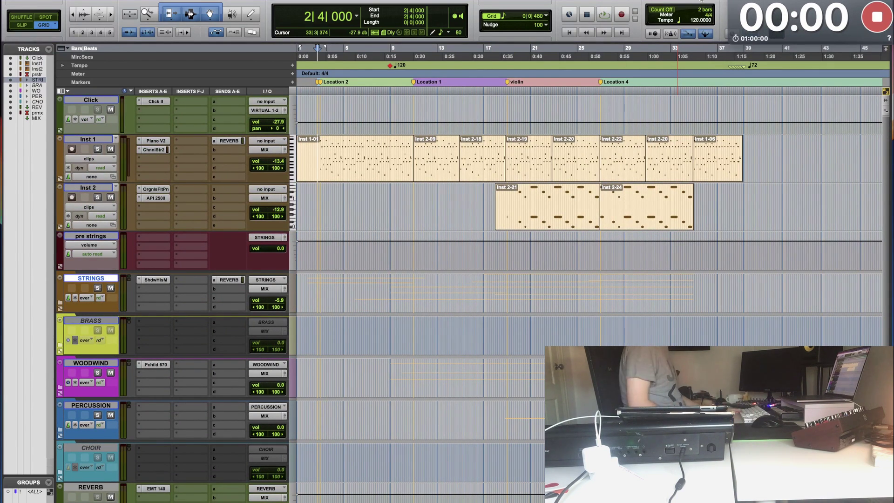
Step: Play the whole arrangement from bar 2 beat 4 past the last clips and stop playback
key(space)
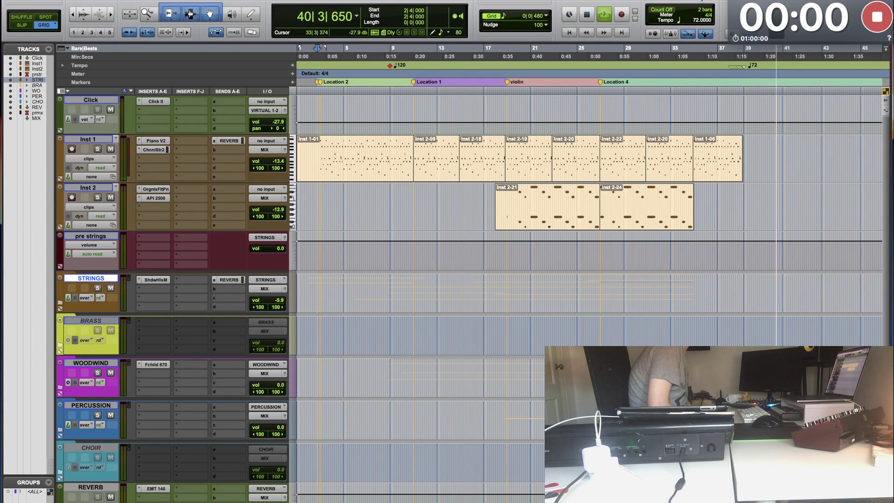
key(space)
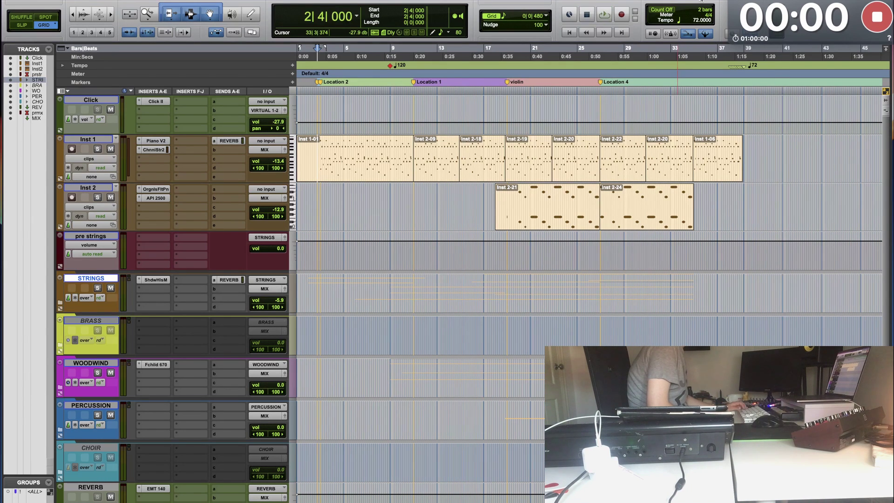